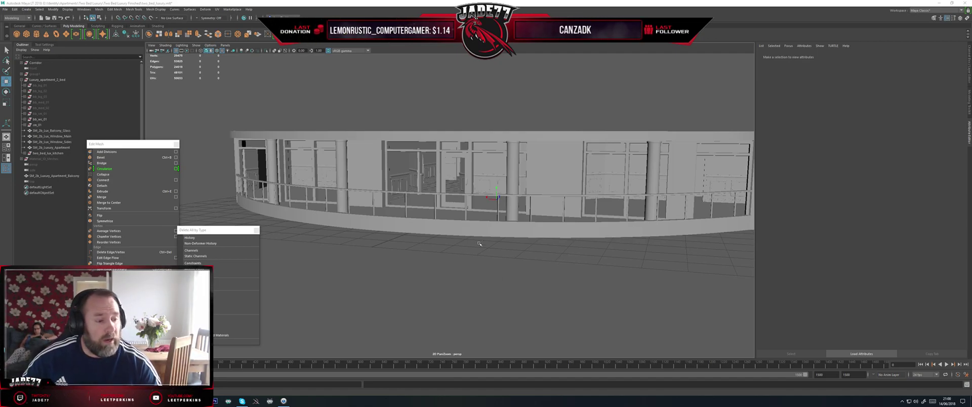
left_click_drag(459, 246, 493, 218, "alt")
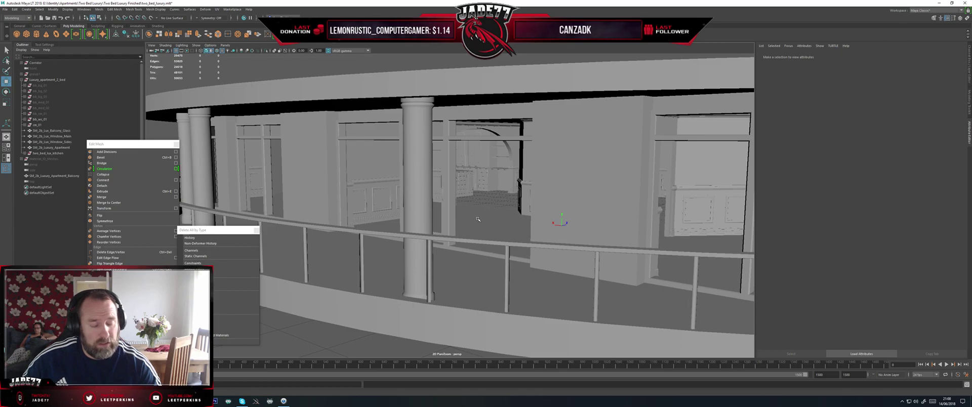
scroll(477, 219, "down", 8)
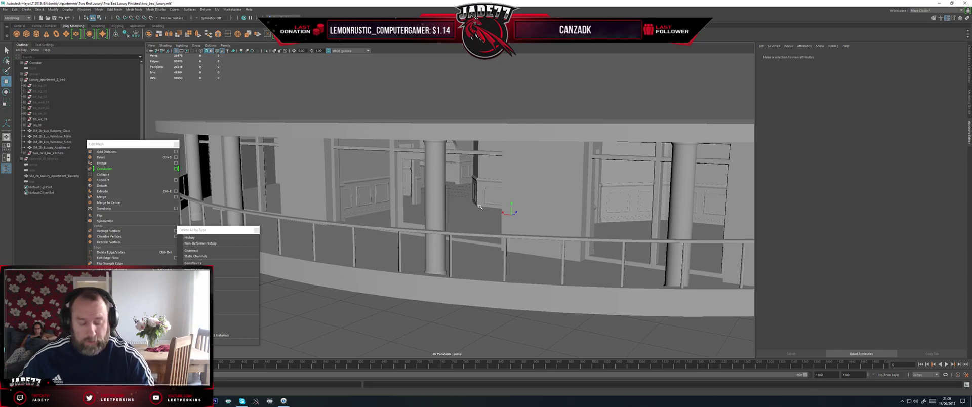
scroll(486, 205, "down", 5)
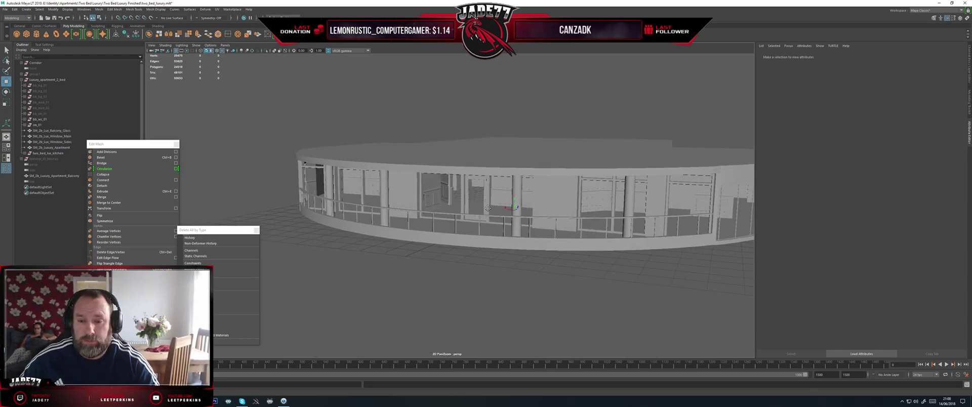
scroll(495, 209, "up", 5)
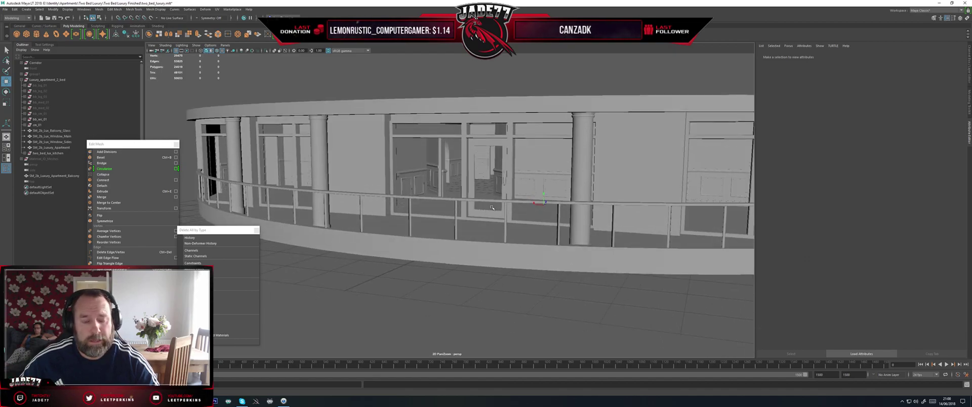
- Reposition the floating Edit Mesh and Delete All by Type windows to free more of the viewport
left_click_drag(148, 144, 140, 165)
left_click(198, 231)
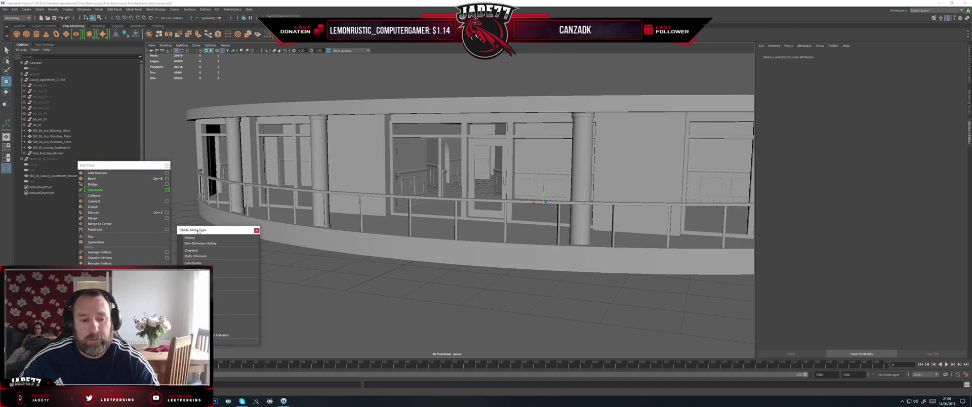
left_click_drag(201, 231, 196, 233)
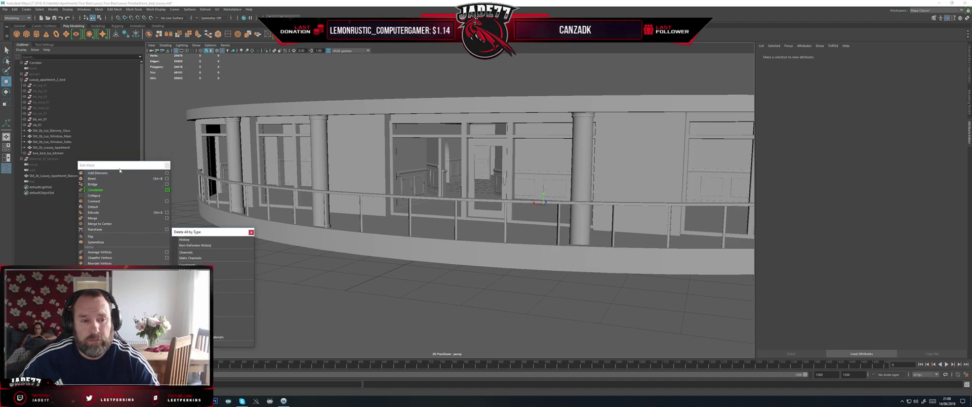
left_click_drag(119, 166, 113, 165)
left_click(201, 233)
left_click_drag(202, 237, 204, 236)
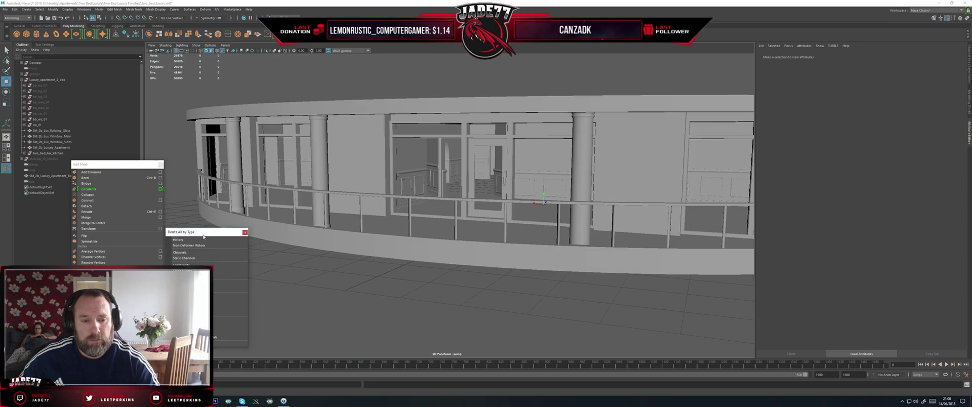
- Save the two_bed_luxury scene
mouse_move(312, 208)
left_mouse_down("alt")
mouse_move(332, 216)
mouse_move(320, 218)
left_mouse_up("alt")
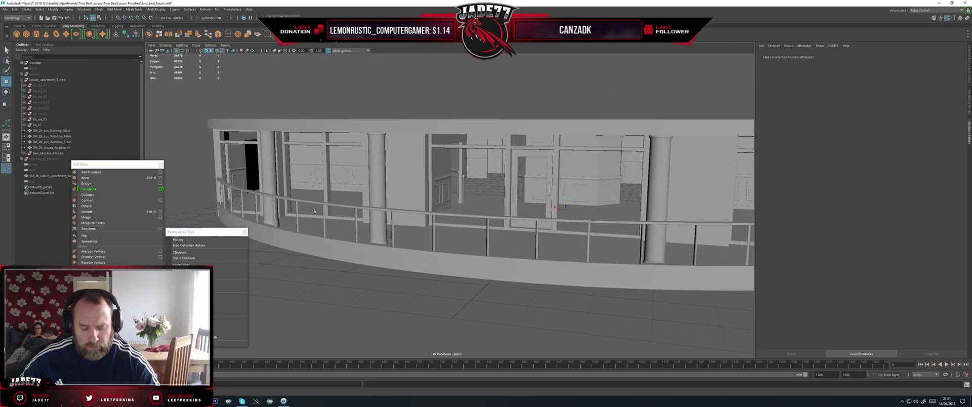
key("ctrl+s")
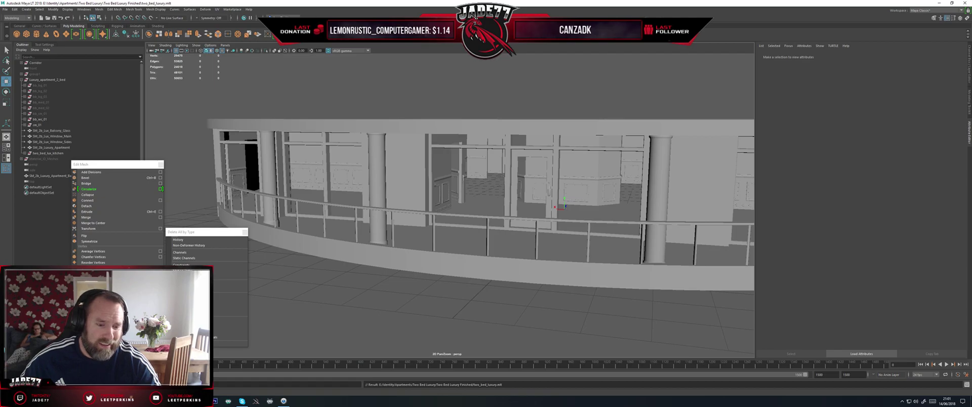
- Switch to File Explorer, view the Ottoman and MEGAPHONE images in the Renders folder, and close the windows
left_click(200, 400)
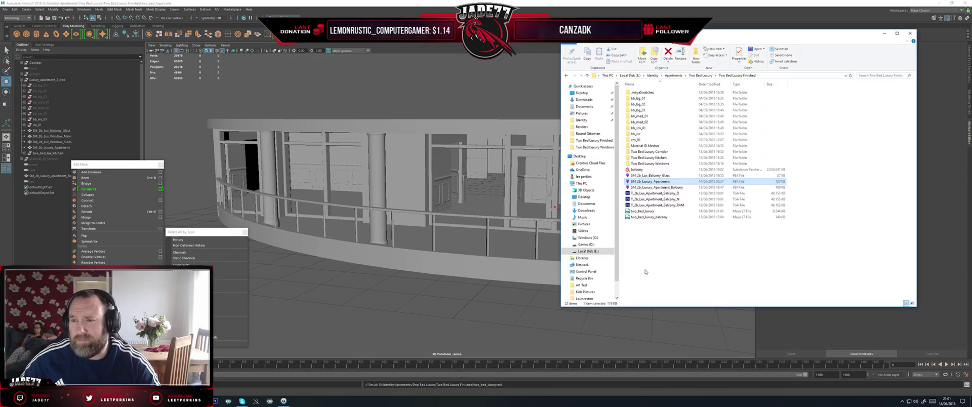
left_click(652, 76)
left_click(582, 126)
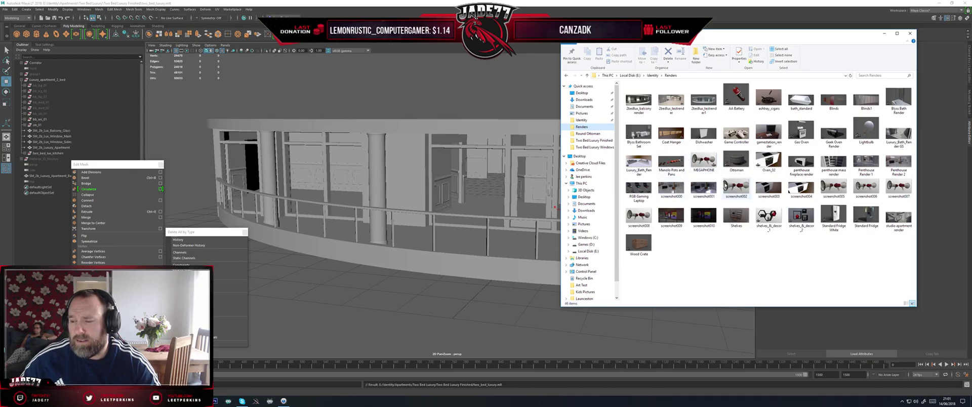
double_click(731, 158)
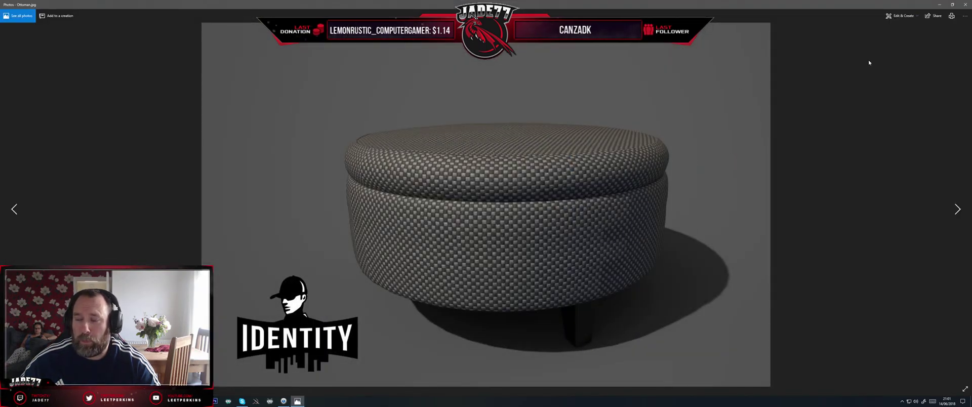
left_click(964, 6)
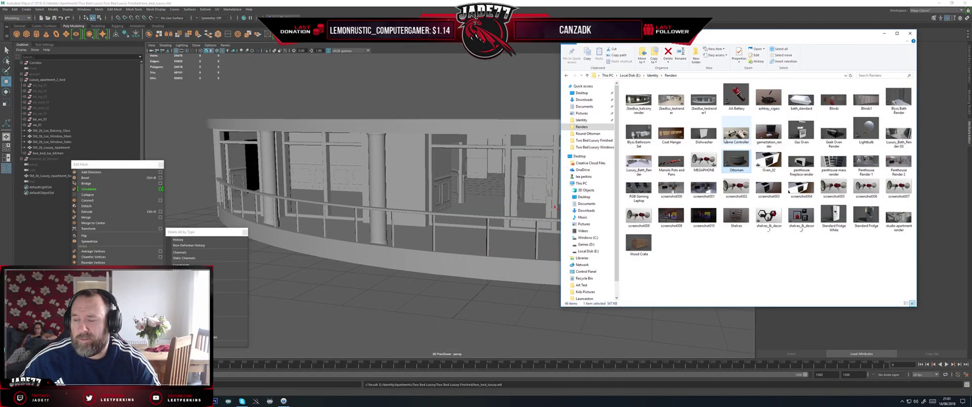
double_click(704, 162)
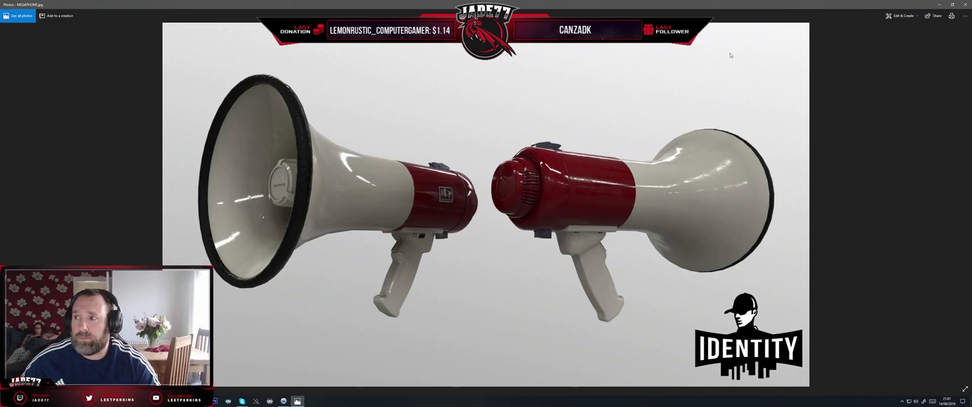
left_click(965, 5)
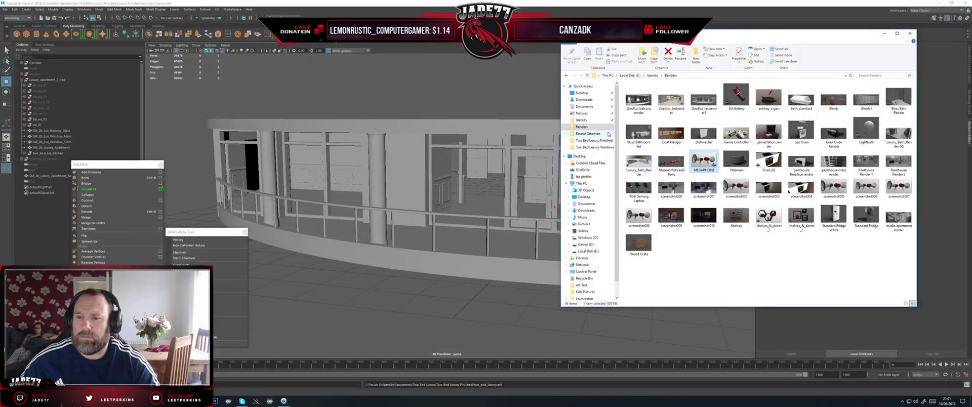
left_click(910, 33)
- Save the apartment scene again and return to the Move tool
scroll(465, 151, "up", 3)
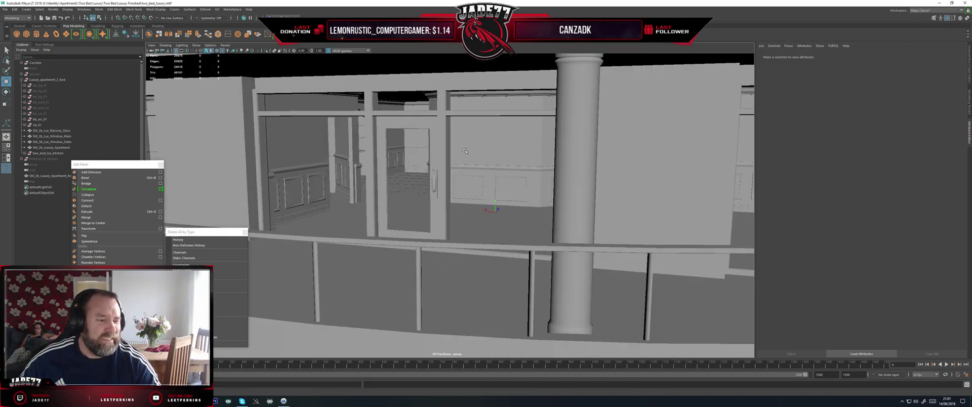
scroll(465, 151, "down", 3)
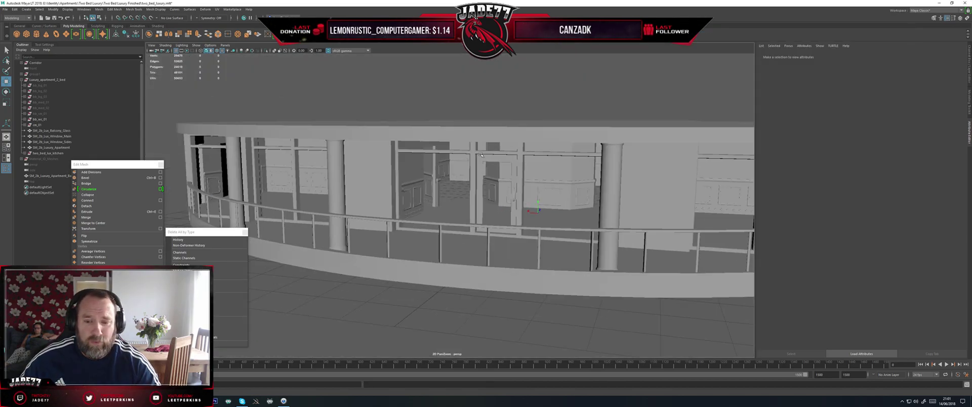
left_click_drag(480, 153, 477, 157, "alt")
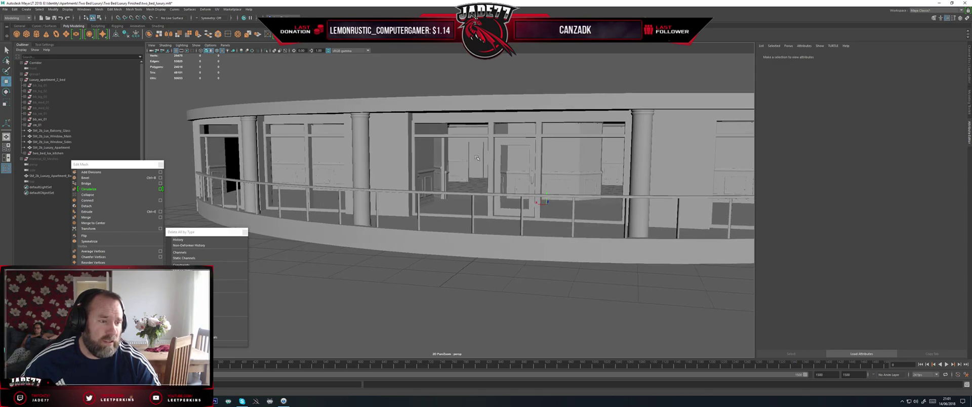
scroll(454, 162, "up", 4)
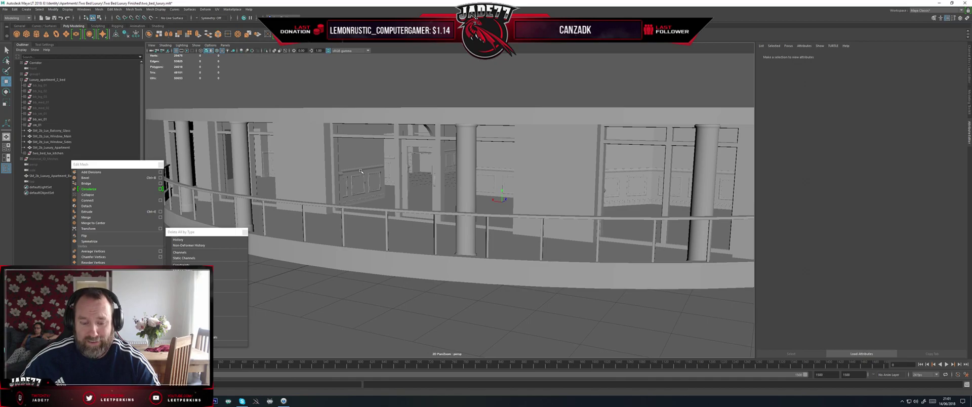
left_click_drag(360, 171, 370, 166, "alt")
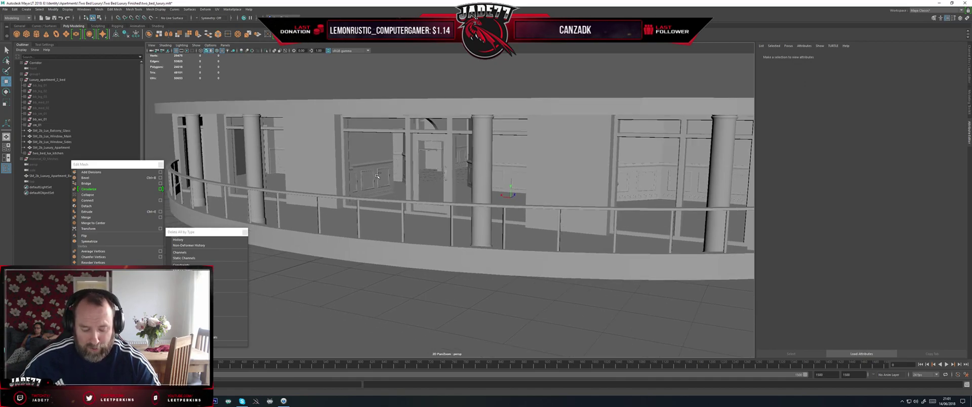
key("q")
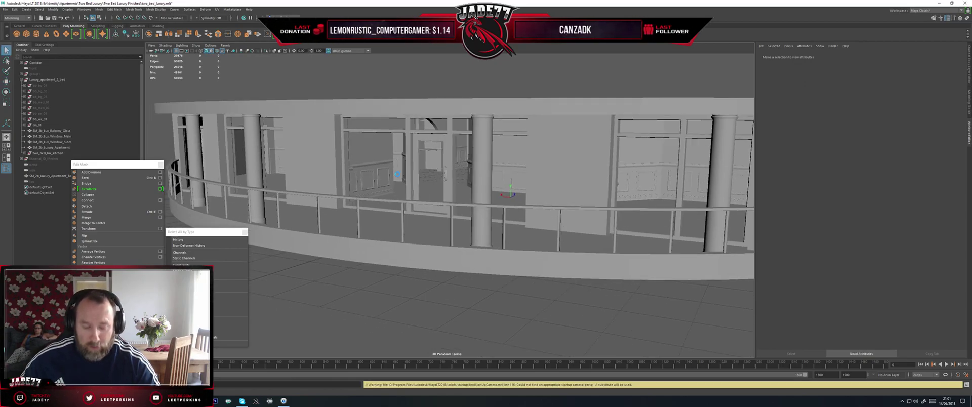
key("w")
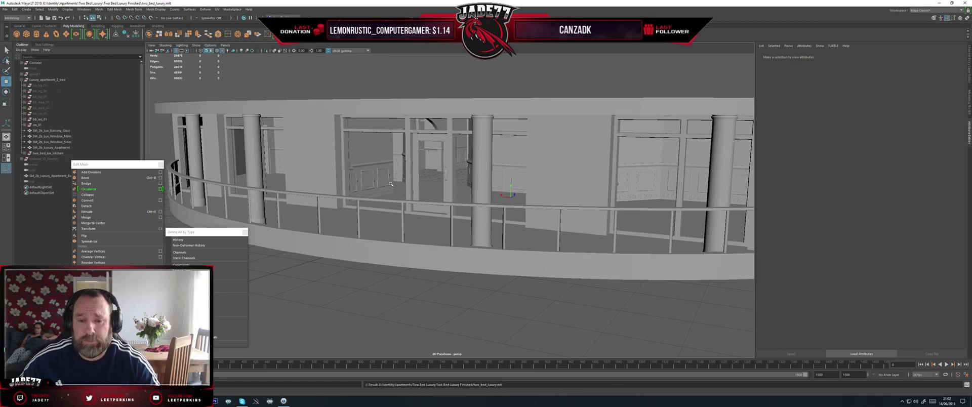
- Hide the curved balcony mesh to examine the window frames behind it, and show the mesh again
scroll(395, 185, "down", 10)
left_click(405, 187)
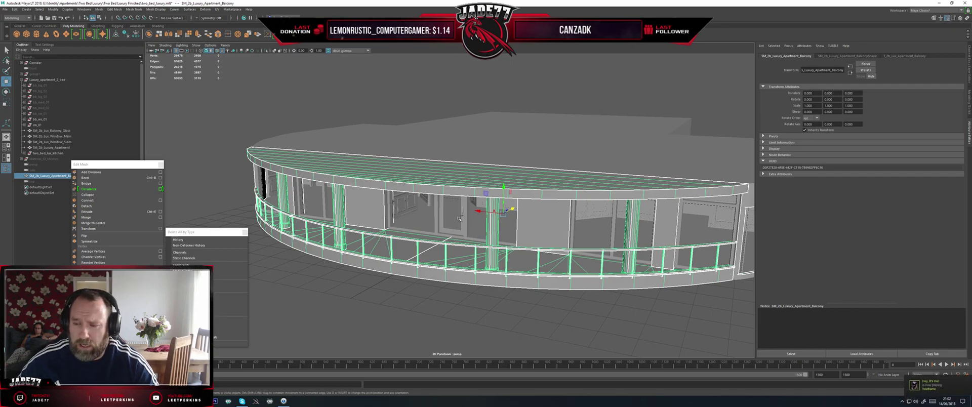
left_click_drag(474, 200, 430, 161, "alt")
key("ctrl+h")
left_click_drag(436, 228, 450, 195, "alt")
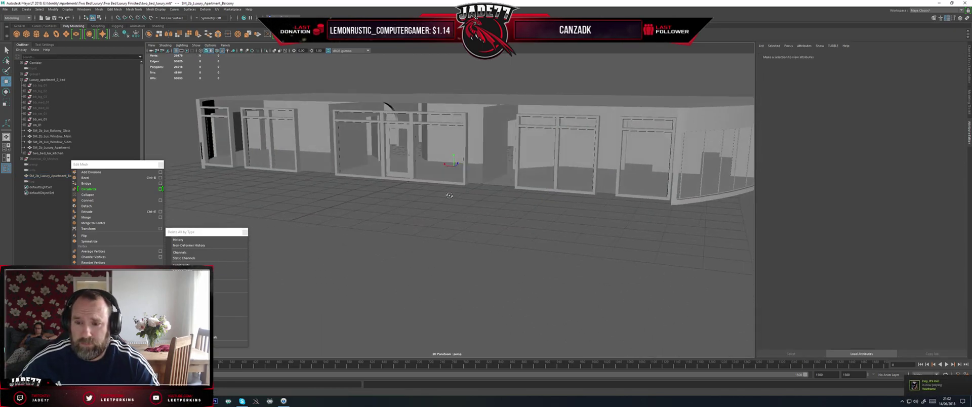
key("ctrl+shift+h")
- Examine the apartment exterior from the balcony railing and columns around to the rear corridor block
scroll(437, 216, "up", 4)
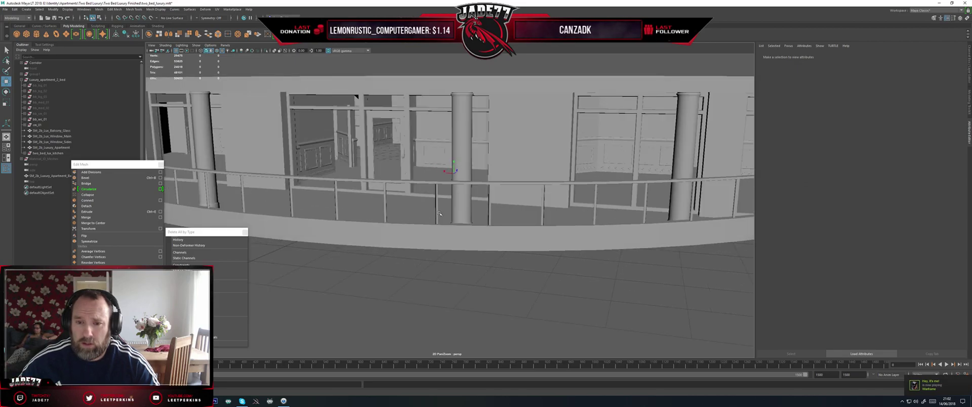
scroll(436, 215, "down", 5)
left_click_drag(437, 215, 359, 209, "alt")
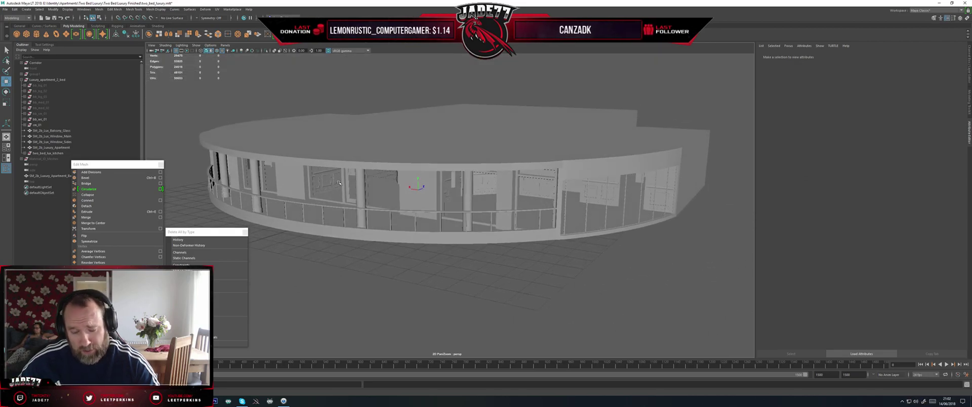
mouse_move(338, 183)
left_mouse_down("alt")
mouse_move(338, 158)
mouse_move(339, 185)
left_mouse_up("alt")
scroll(340, 185, "up", 3)
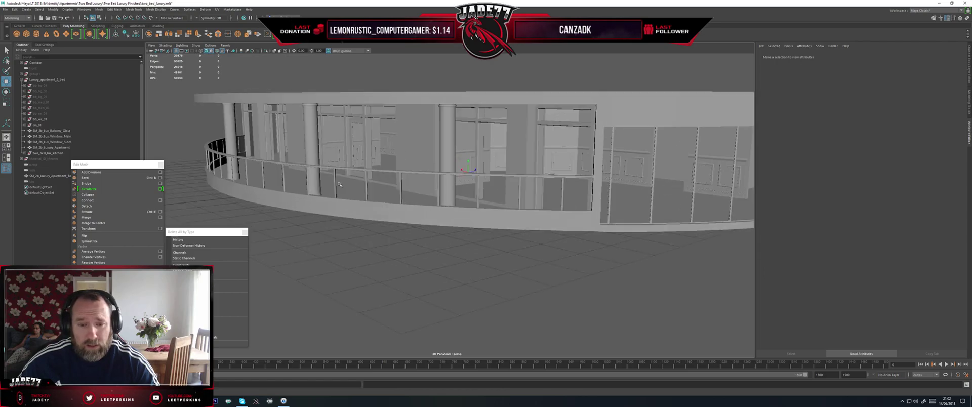
scroll(340, 183, "down", 2)
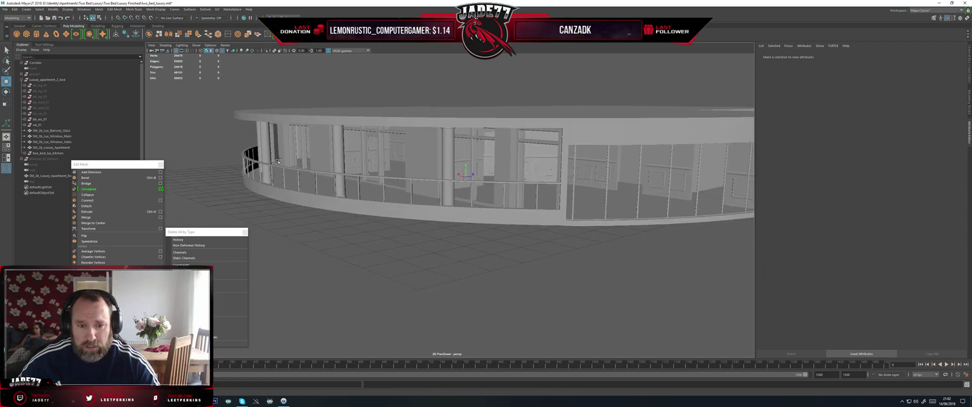
left_click_drag(277, 161, 335, 191, "alt")
scroll(356, 187, "up", 4)
scroll(356, 185, "down", 4)
scroll(352, 189, "up", 3)
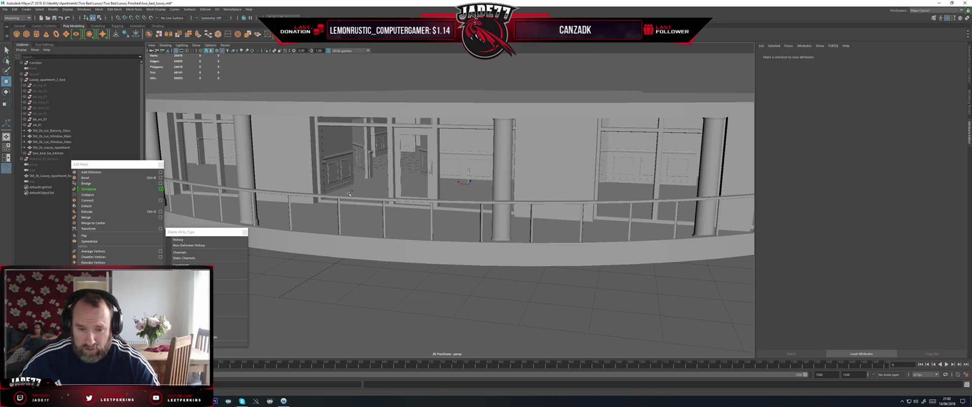
scroll(370, 179, "down", 3)
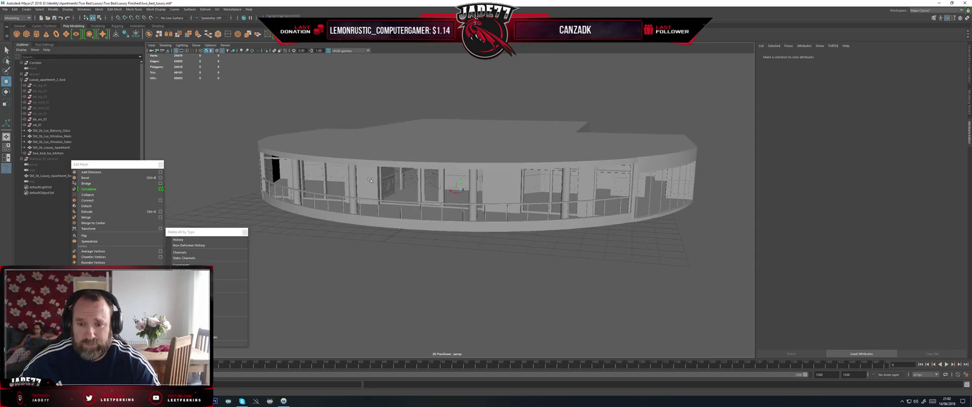
left_click_drag(370, 179, 313, 177, "alt")
left_click_drag(387, 180, 331, 183, "alt")
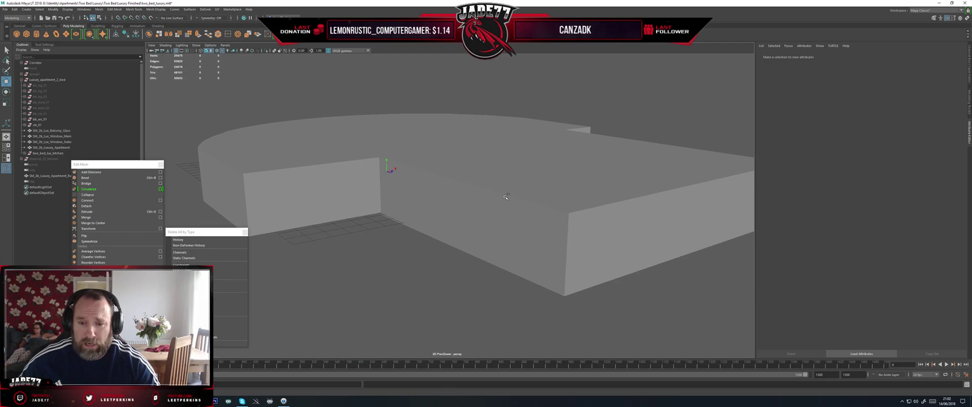
- Select the corridor cover and the main apartment mesh in turn, and inspect the apartment's interior through the curved windows
left_click(404, 156)
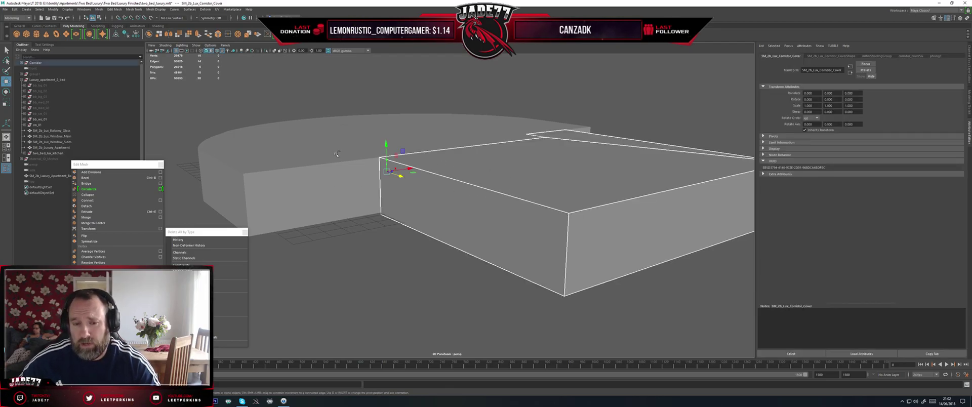
left_click(482, 120)
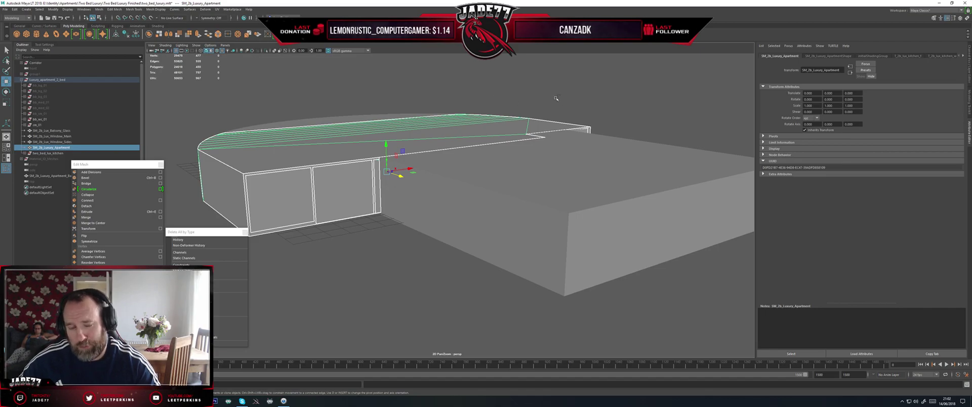
left_click_drag(405, 182, 458, 181, "alt")
scroll(459, 181, "up", 4)
scroll(458, 182, "up", 4)
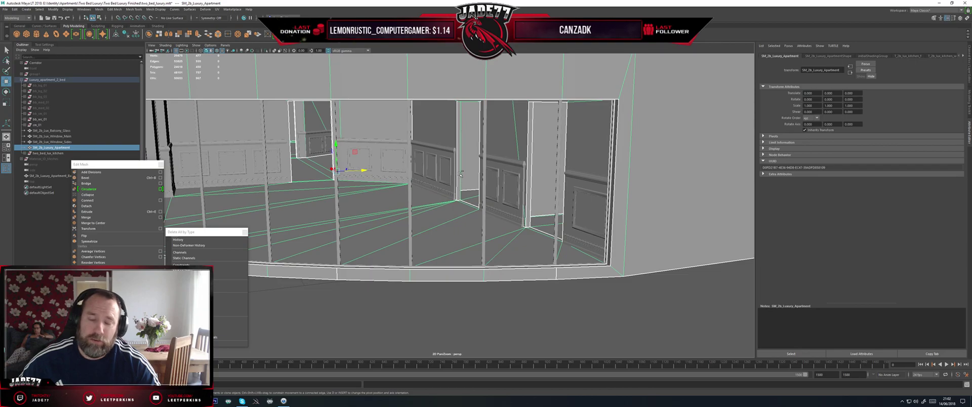
scroll(460, 174, "down", 5)
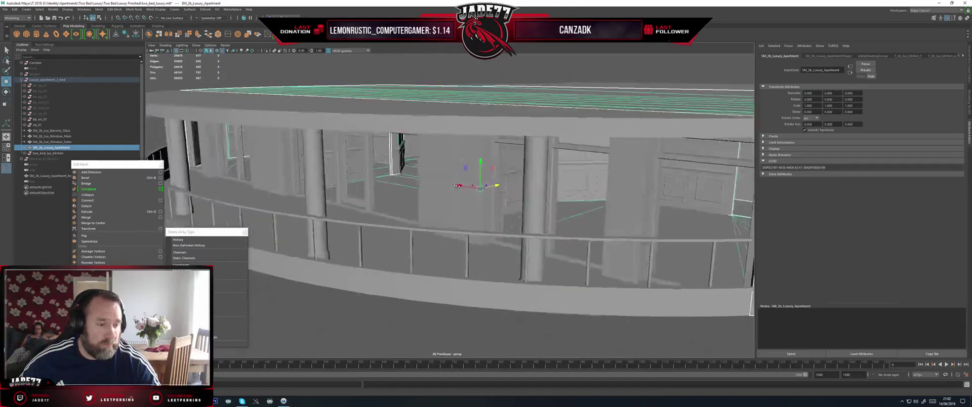
- Examine the apartment's panelled interior walls and glazed doorway, deselect the mesh, and inspect the curved balcony exterior
scroll(428, 190, "up", 8)
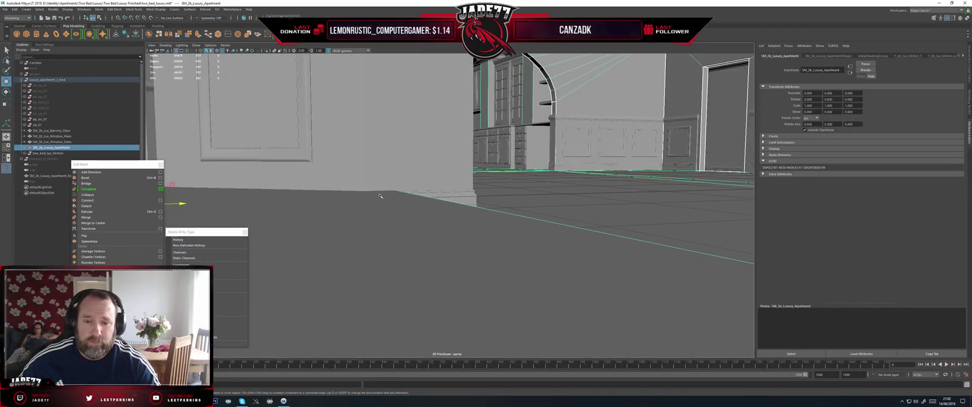
left_click_drag(380, 196, 525, 223, "alt")
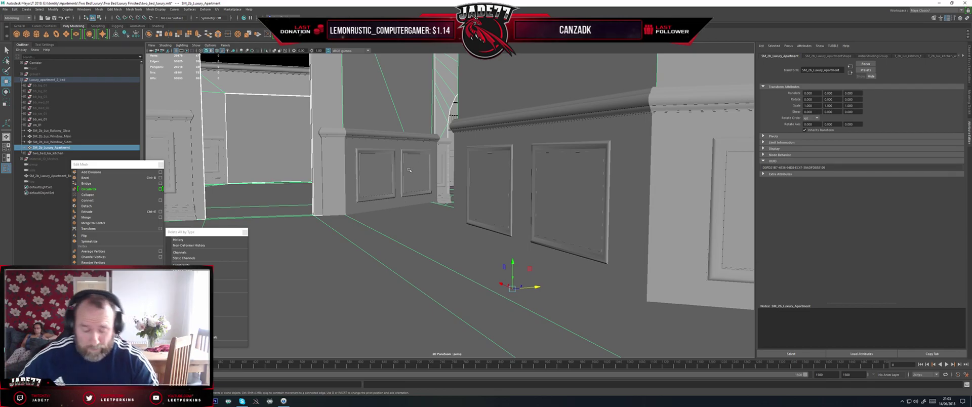
scroll(443, 176, "down", 8)
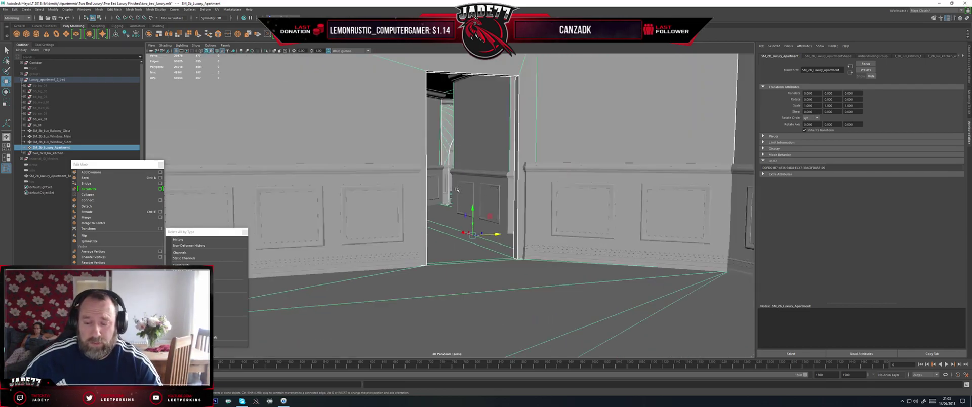
scroll(456, 189, "up", 8)
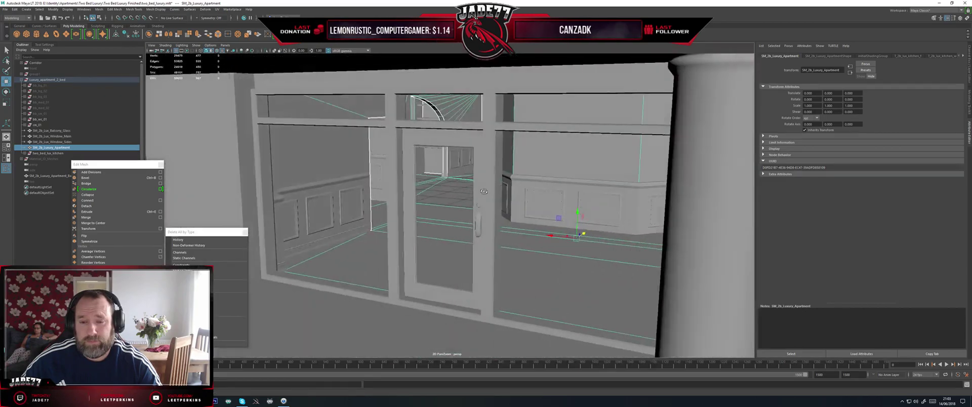
scroll(482, 192, "down", 8)
left_click(447, 133)
scroll(447, 133, "up", 3)
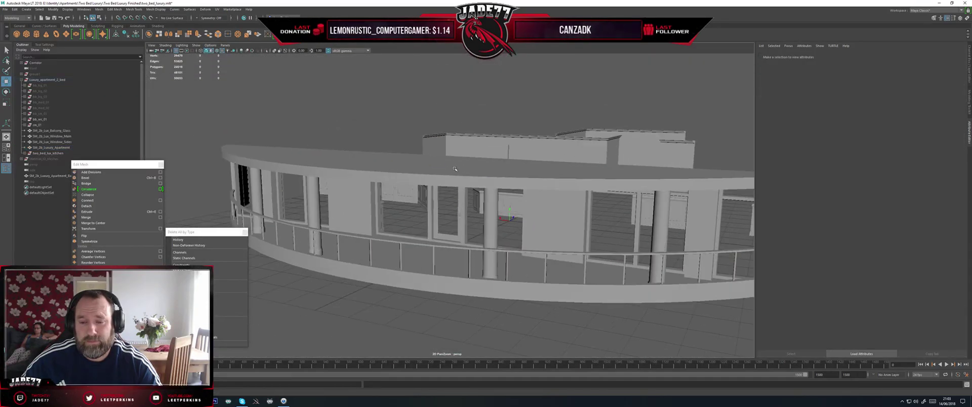
left_click_drag(448, 134, 437, 175, "alt")
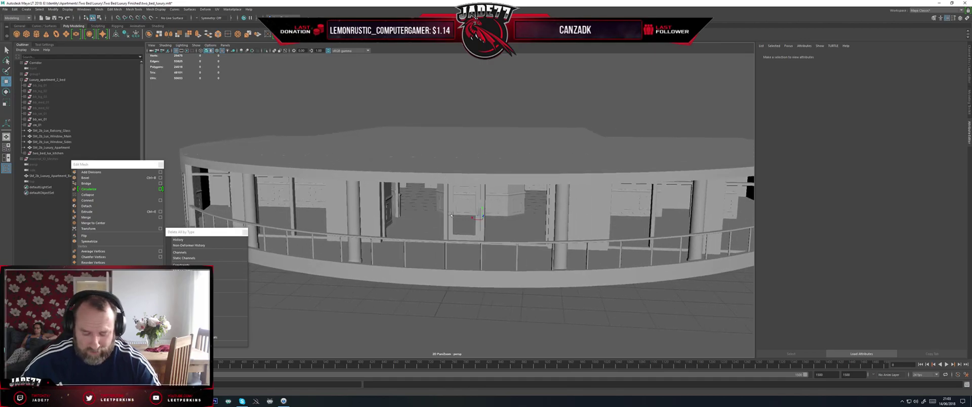
- Start a new empty scene and open the reference image from the Identity folder's Espresso Cutting Table subfolder
key("ctrl+n")
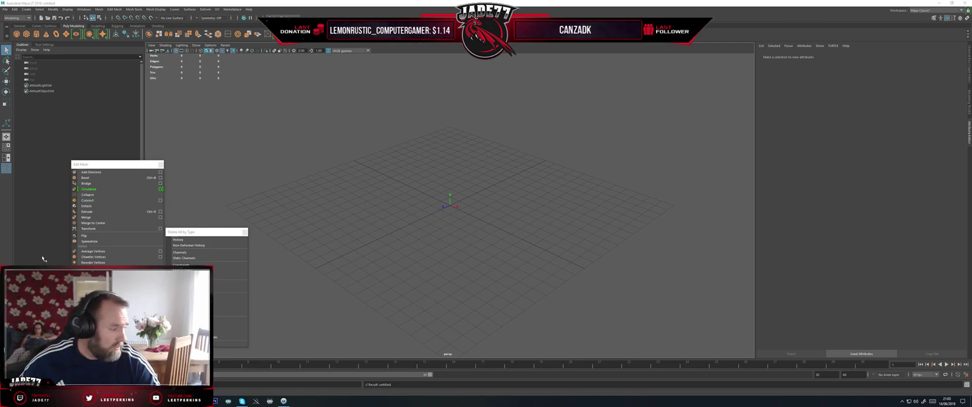
key("super+e")
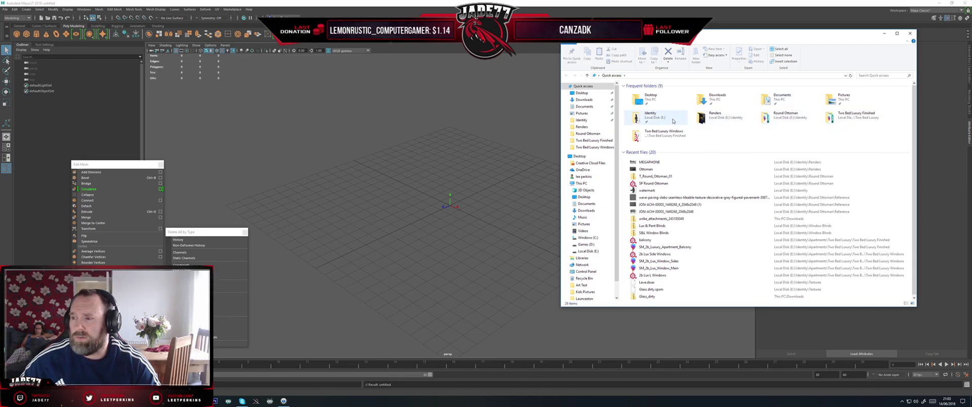
double_click(674, 120)
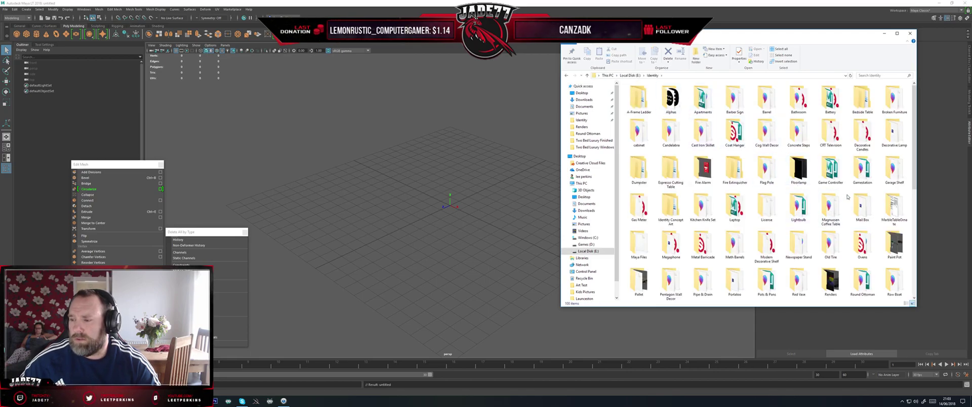
mouse_move(852, 198)
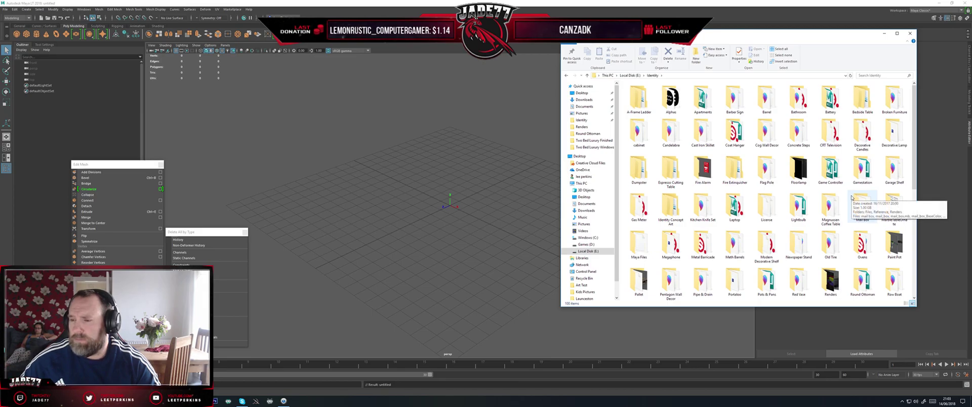
double_click(670, 169)
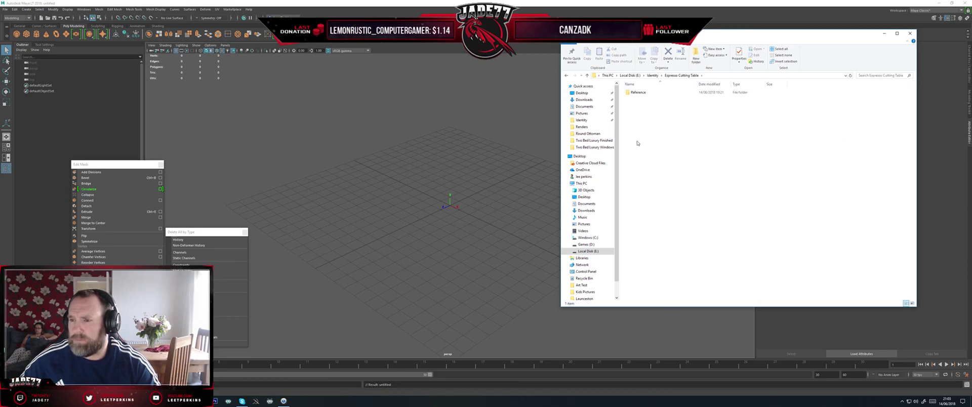
double_click(644, 94)
double_click(640, 97)
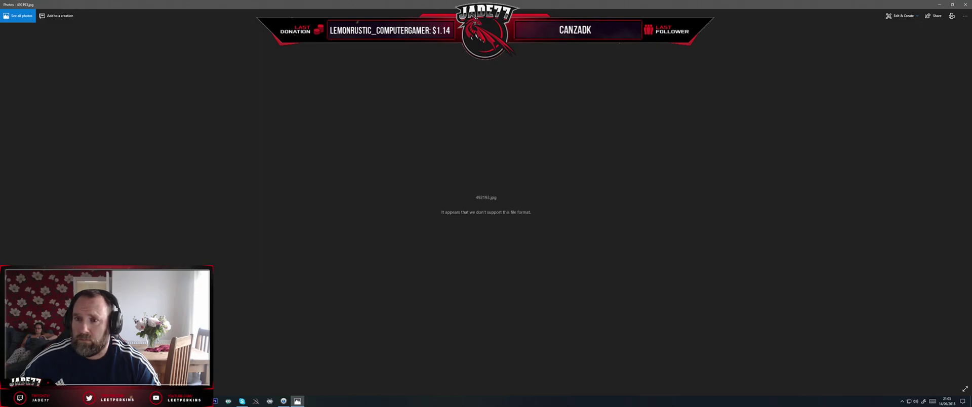
- Delete the image 492193.jpg from the Reference folder and close the photo viewer
key("Delete")
left_click(480, 213)
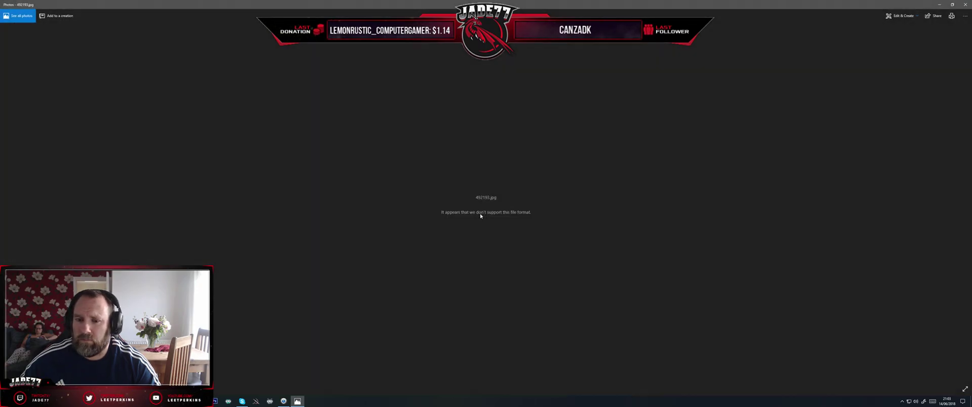
left_click(964, 4)
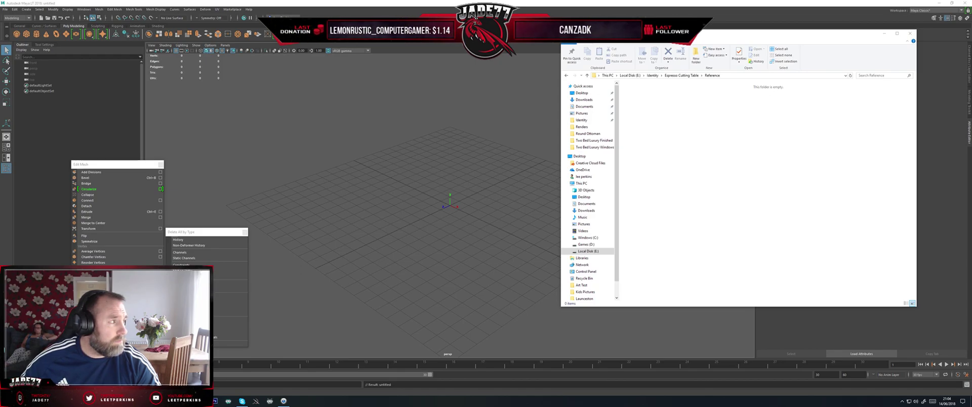
- Examine the cutting table's turned legs, drawer and basket in the browser reference photos, and close the empty Reference folder window
left_click_drag(0, 61, 413, 84)
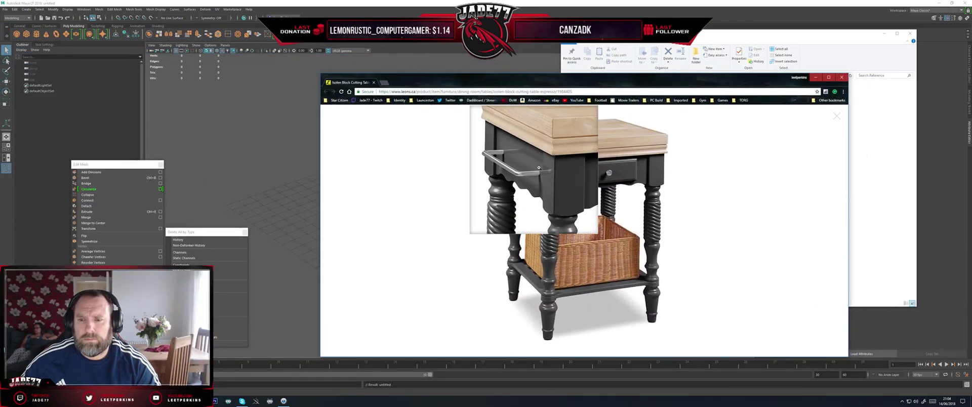
left_click_drag(676, 81, 971, 30)
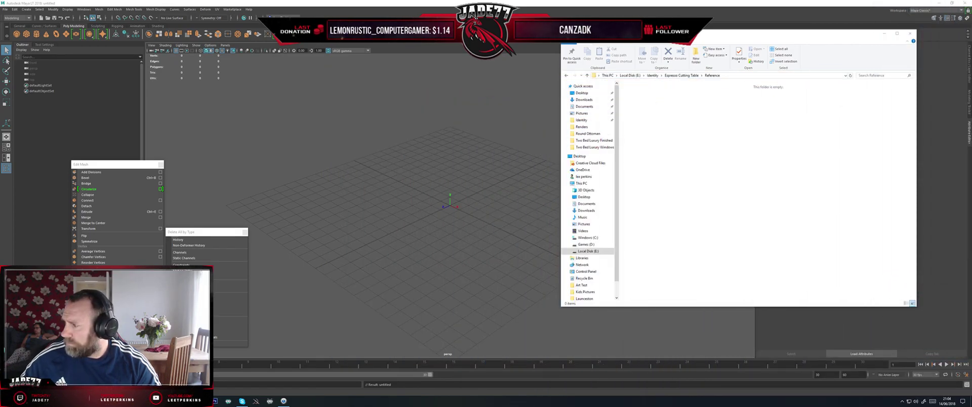
left_click_drag(970, 58, 518, 86)
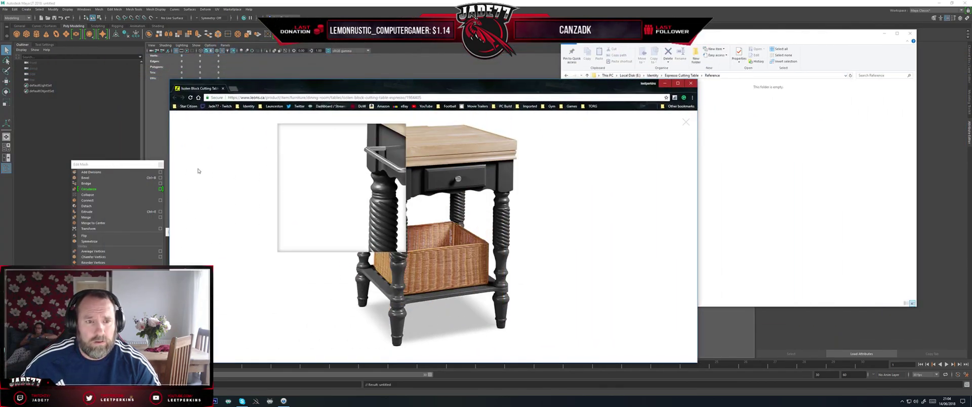
left_click_drag(356, 83, 0, 84)
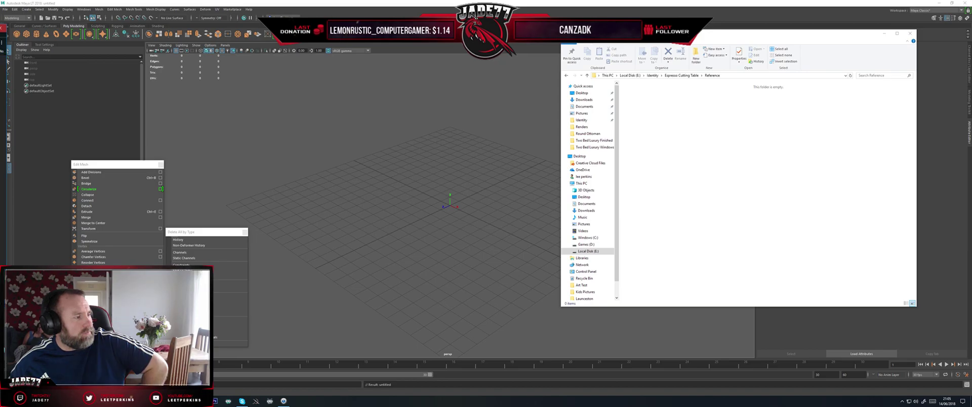
left_click_drag(0, 38, 429, 64)
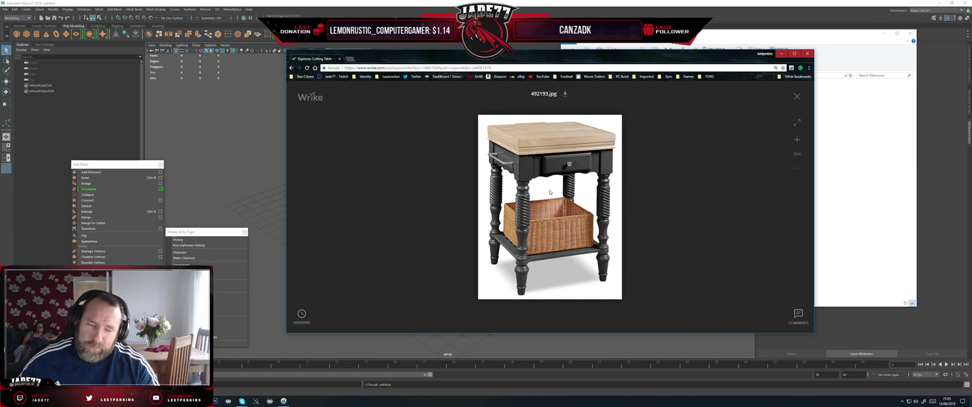
left_click_drag(494, 55, 971, 127)
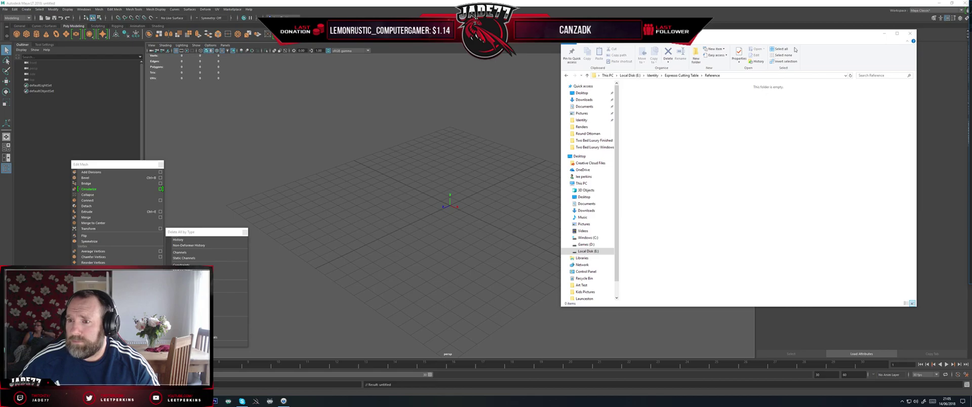
left_click(910, 33)
- Create a polygon cylinder at the centre of the grid
left_click_drag(520, 178, 462, 184, "alt")
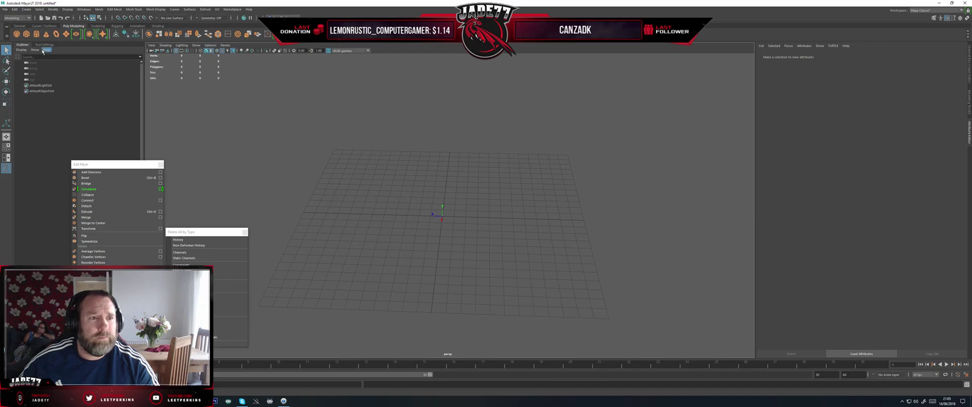
left_click(37, 34)
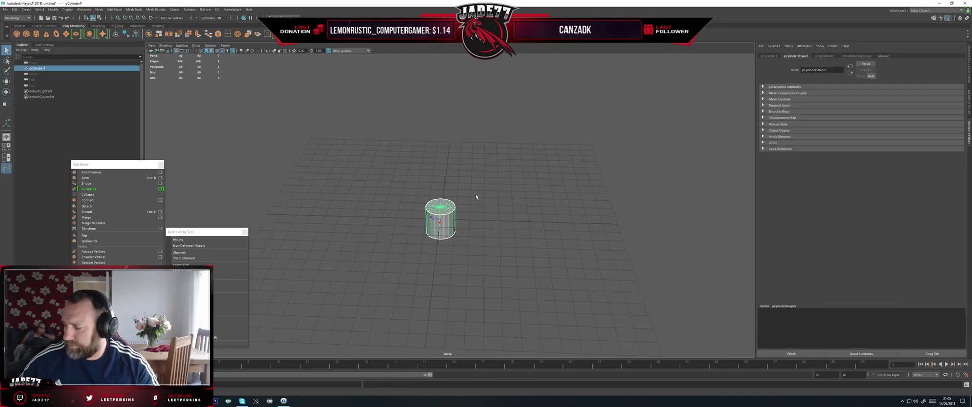
left_click_drag(452, 196, 449, 209, "alt")
scroll(449, 209, "up", 3)
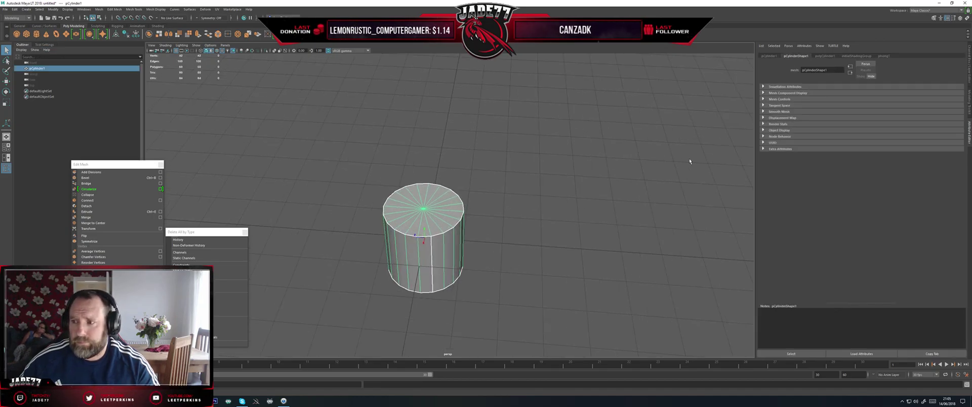
- Set the cylinder's axis subdivisions to 30 and its cap subdivisions to 0
left_click(820, 56)
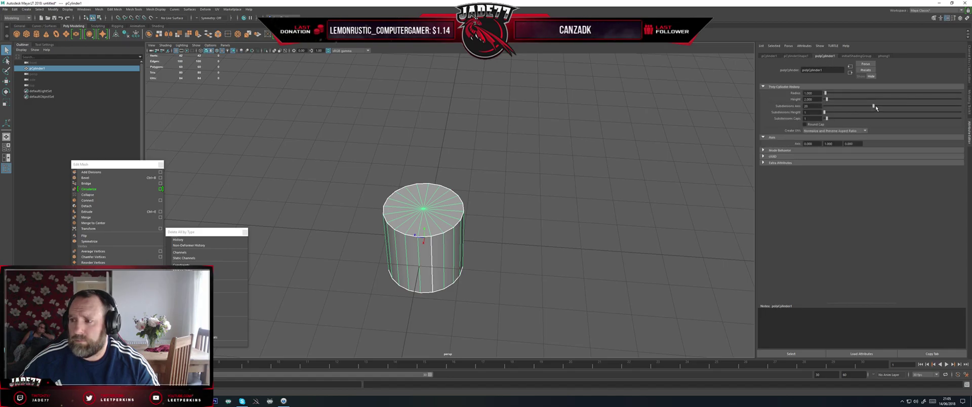
left_click_drag(873, 106, 902, 108)
left_click(810, 118)
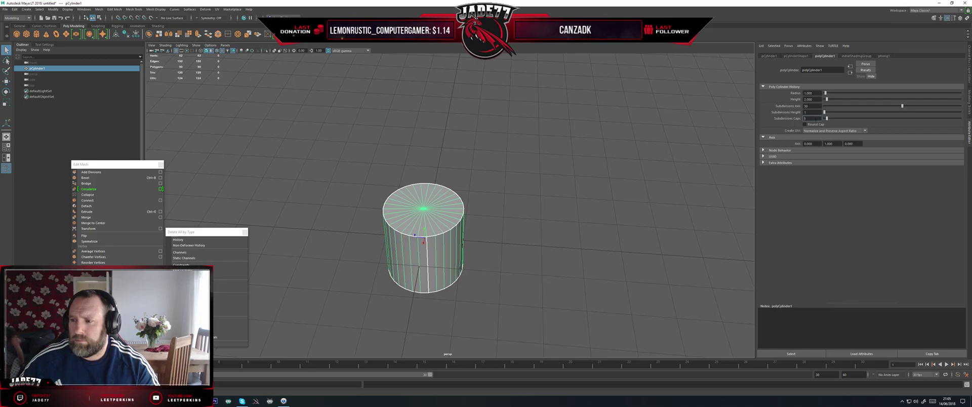
type("0")
key("Return")
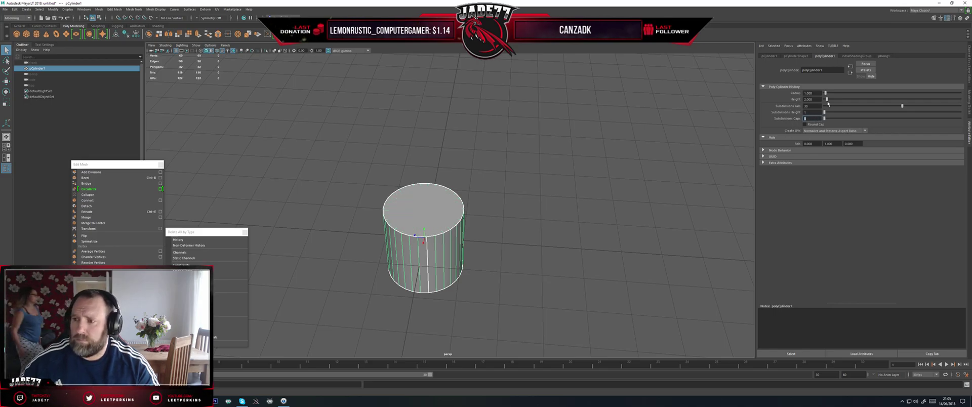
- Delete the cylinder's top cap face
left_click_drag(499, 157, 470, 202, "alt")
right_click_drag(428, 202, 428, 216)
left_click_drag(461, 183, 441, 149, "alt")
left_click(434, 200)
key("Delete")
- Select the cylinder's open top edge loop and move it upward to lengthen the cylinder
left_click_drag(488, 278, 459, 271, "alt")
left_click_drag(522, 178, 457, 192, "alt")
right_click_drag(456, 192, 456, 174)
mouse_move(435, 198)
left_mouse_down("alt")
mouse_move(429, 175)
mouse_move(435, 190)
left_mouse_up("alt")
double_click(432, 168)
key("w")
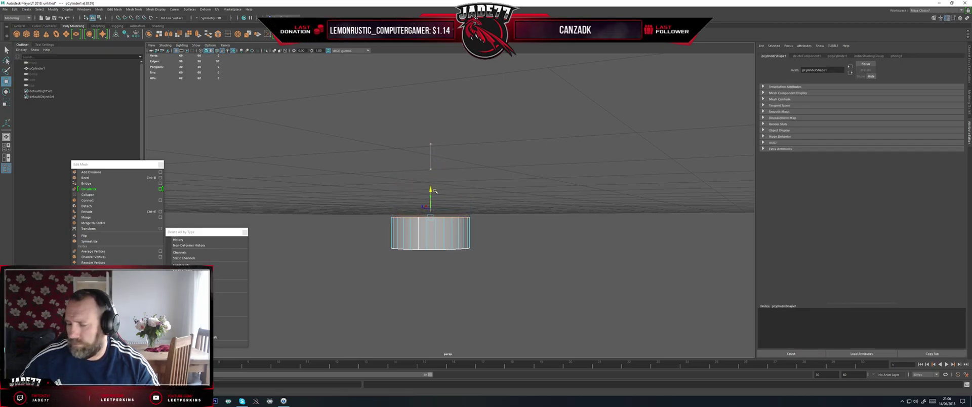
left_click_drag(434, 191, 435, 91)
- Raise the top edge loop further and scale it outward so the cylinder widens toward the top
left_click_drag(434, 91, 451, 173, "alt")
scroll(451, 173, "down", 1)
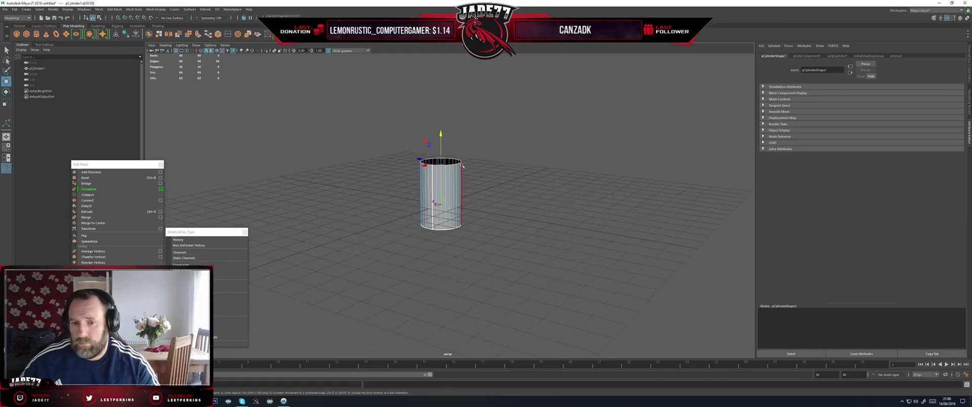
middle_click_drag(461, 168, 458, 183, "alt")
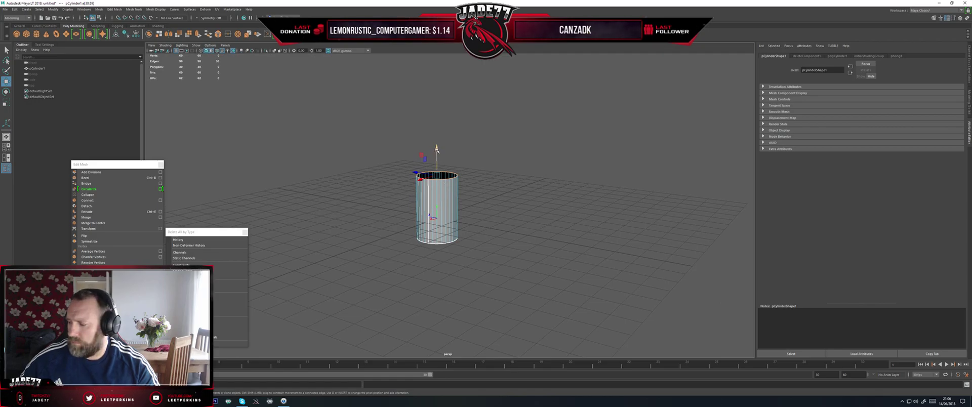
left_click_drag(436, 150, 438, 125)
key("r")
left_click_drag(437, 152, 438, 134)
- Extrude the cylinder's top edge loop and move it straight up to form a short band
key("w")
key("ctrl+e")
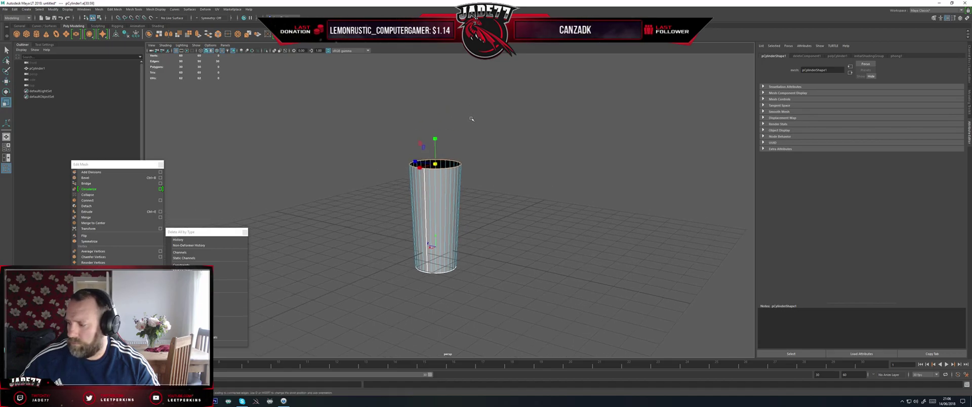
key("w")
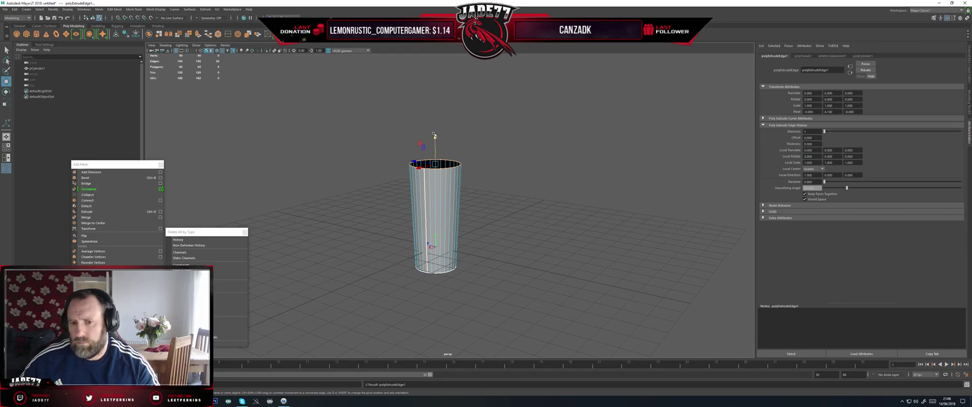
left_click_drag(434, 136, 438, 114)
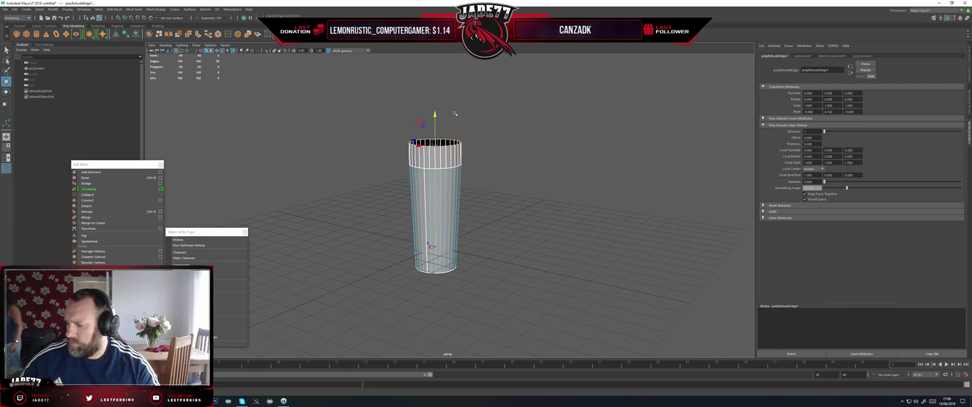
- Extrude the top edge loop upward twice more, adding a very thin band and a slightly taller one above it
middle_click_drag(456, 116, 463, 131, "alt")
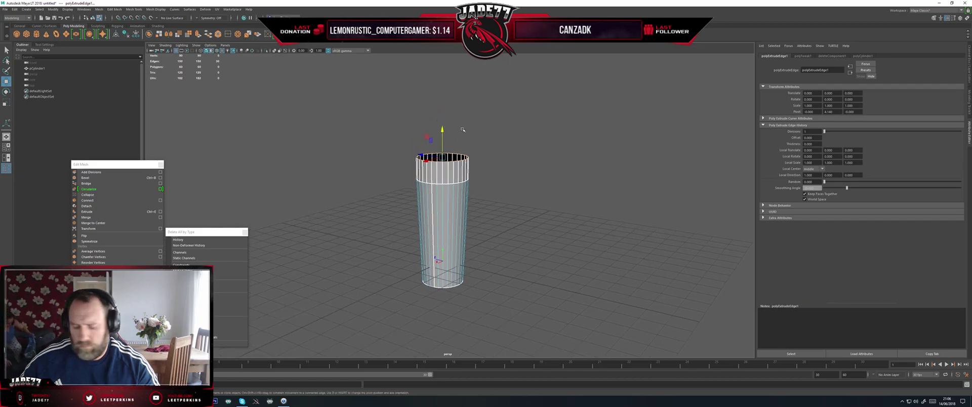
key("ctrl+e")
key("w")
left_click_drag(442, 131, 442, 126)
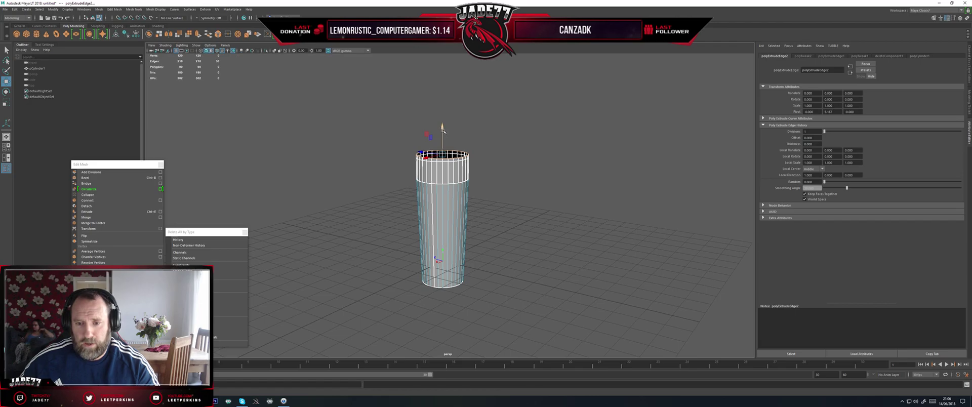
key("ctrl+e")
left_click_drag(442, 130, 442, 119)
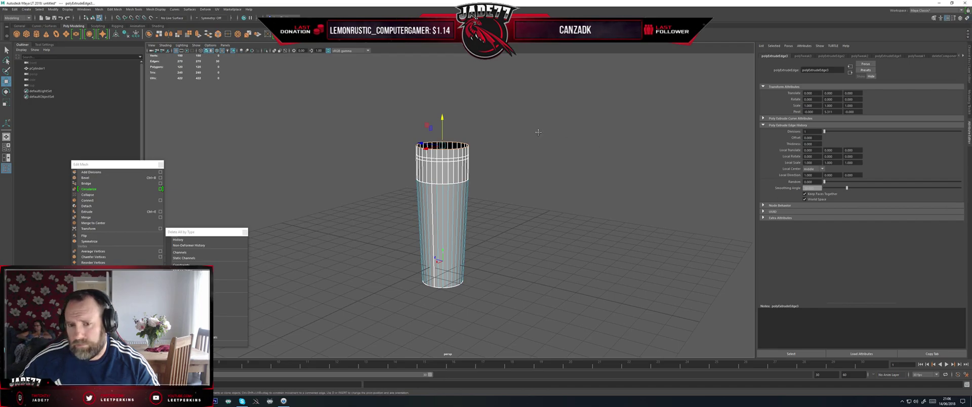
- Undo the extruded bands, the widening and the lengthening of the cylinder back to its short, open-topped form
key("ctrl+z")
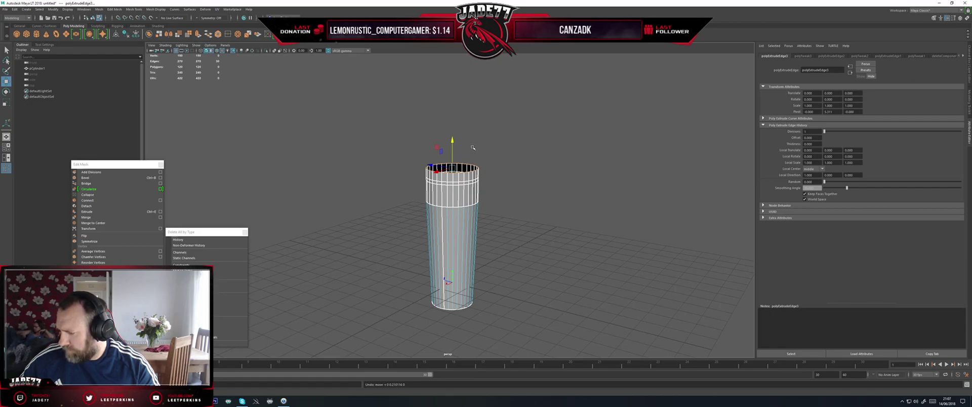
scroll(494, 165, "down", 3)
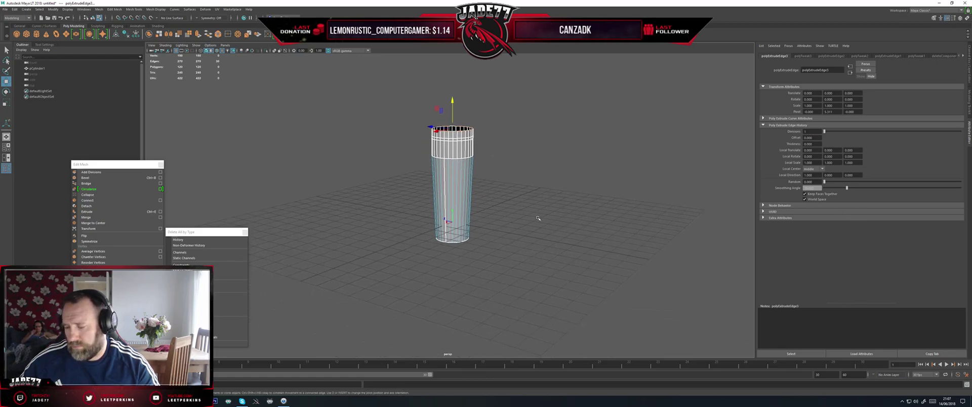
key("ctrl+z")
key("ctrl+z")
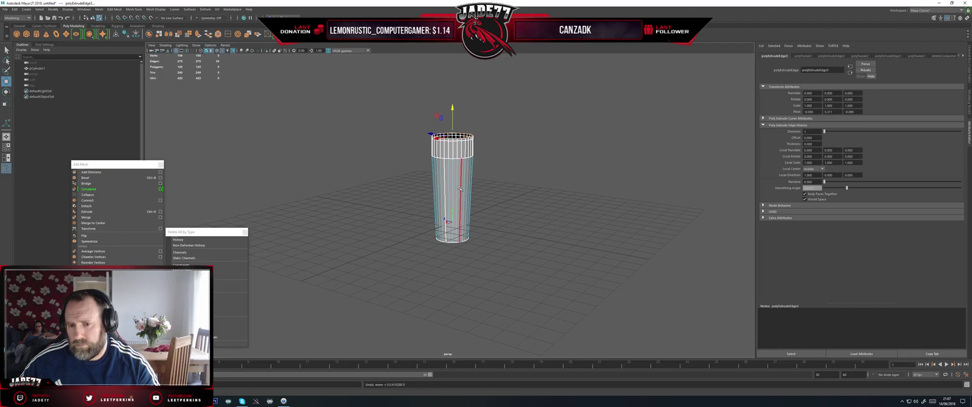
key("ctrl+z")
key("ctrl+z")
key("ctrl+z")
key("ctrl+z")
key("ctrl+z")
key("ctrl+z")
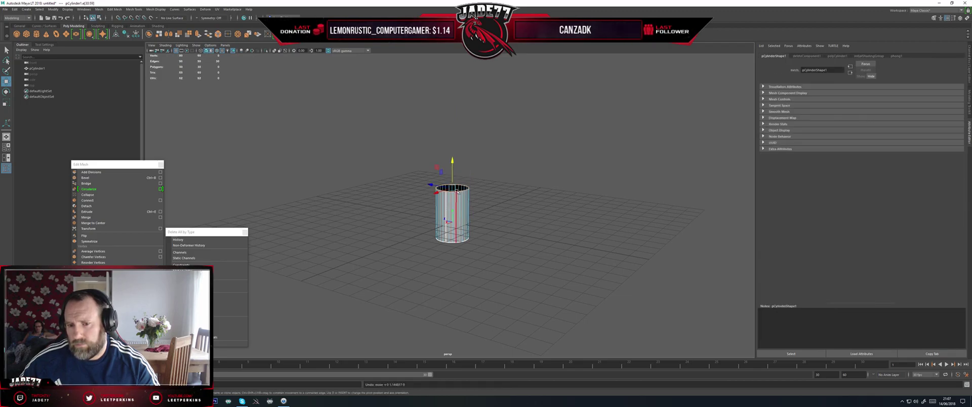
scroll(460, 192, "down", 2)
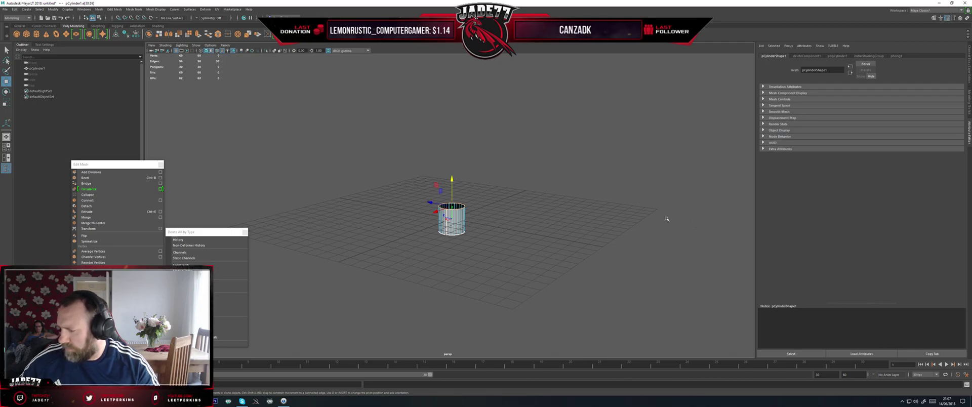
- Scale the short cylinder's open top edge loop outward slightly and raise it a little
scroll(507, 218, "up", 4)
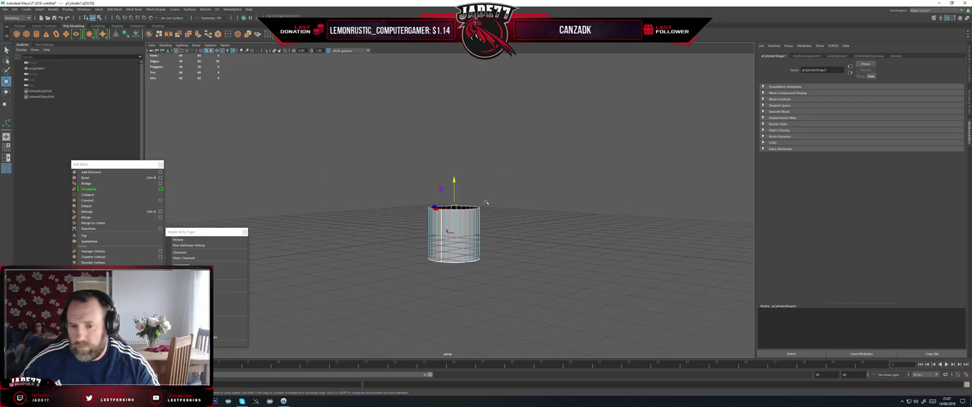
key("r")
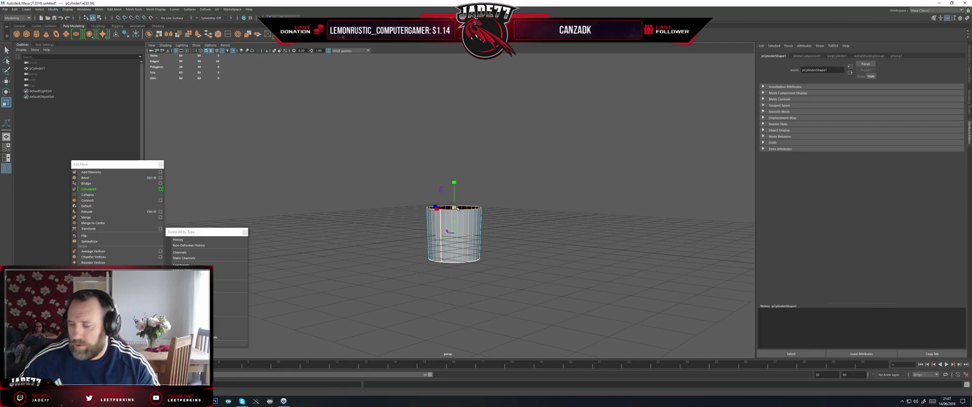
key("w")
left_click_drag(454, 181, 456, 164)
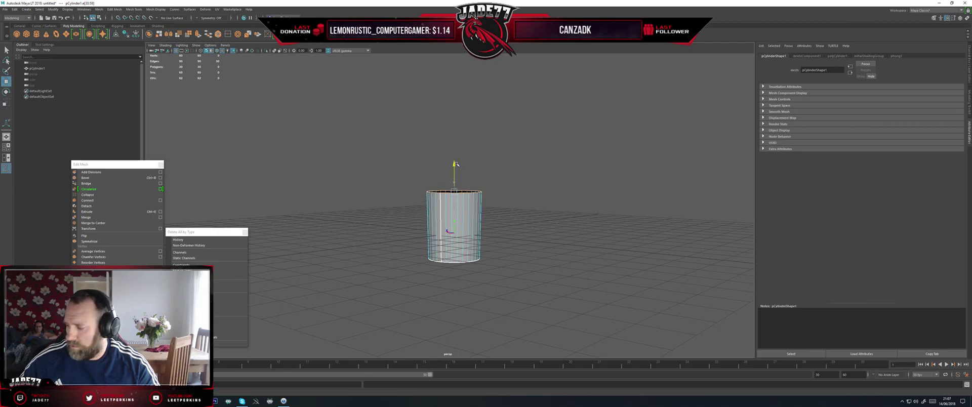
- Extrude the top edge loop, scaling it outward and raising it slightly to start a flared rim
key("ctrl+e")
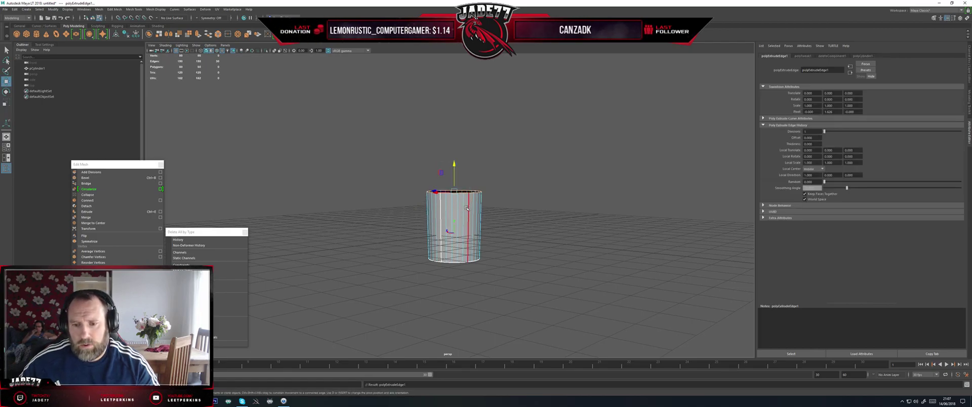
left_click_drag(453, 217, 454, 191, "alt")
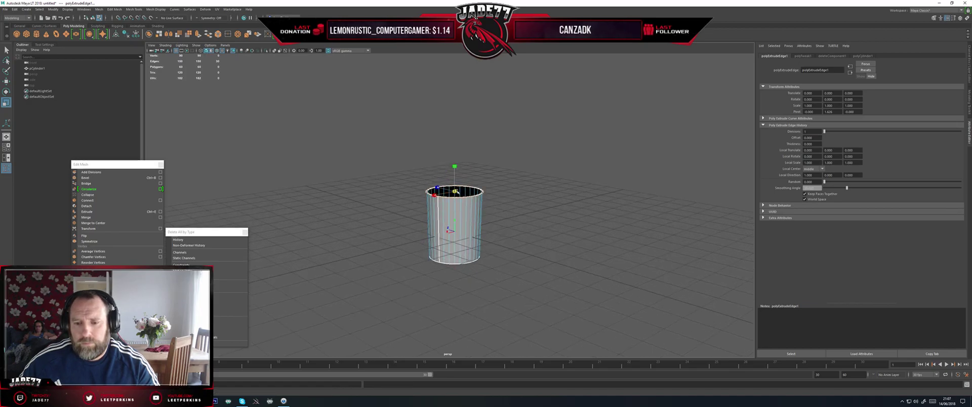
key("w")
right_click_drag(455, 191, 452, 207, "alt")
left_click_drag(457, 195, 457, 193)
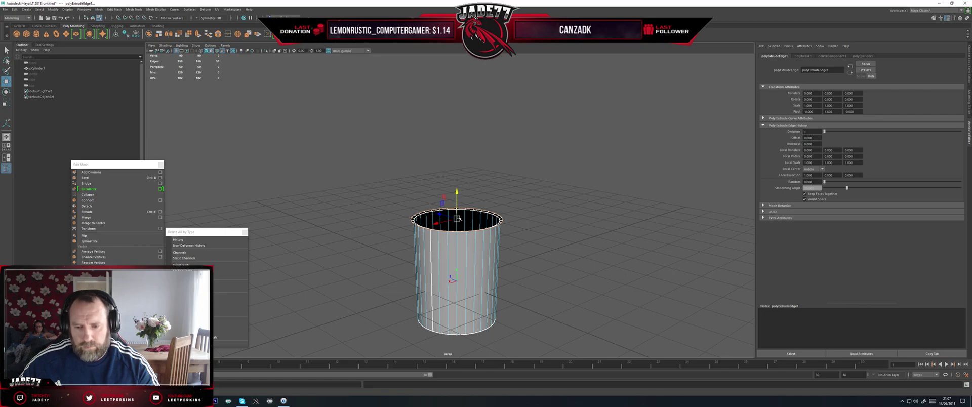
- Extrude the rim's outer edge loop again, moving it slightly up and outward to continue the collar's curve
key("ctrl+e")
key("r")
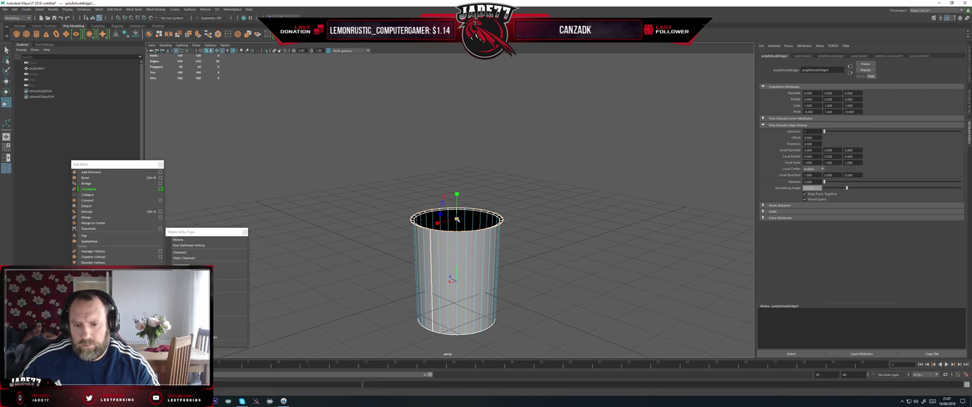
key("w")
left_click_drag(456, 219, 402, 234, "alt")
scroll(442, 203, "up", 5)
left_click_drag(466, 186, 468, 207)
key("r")
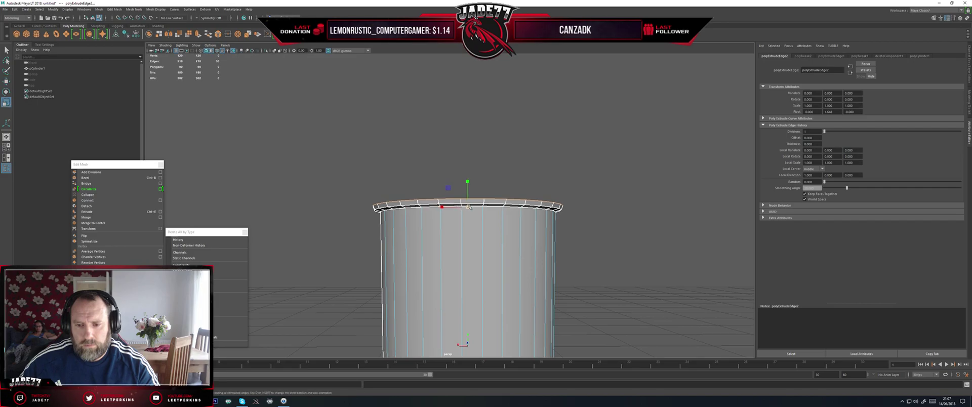
- Extrude the collar's top edge loop upward twice in thin bands, drawing the upper one slightly inward
key("ctrl+e")
key("w")
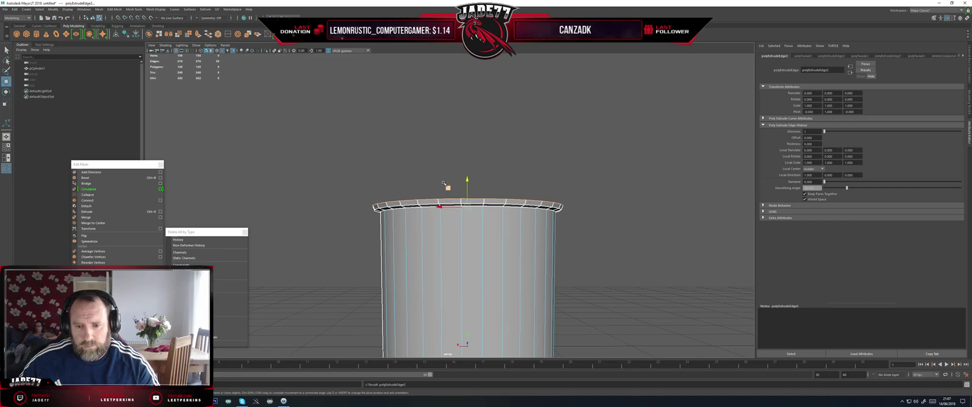
left_click_drag(466, 182, 476, 193)
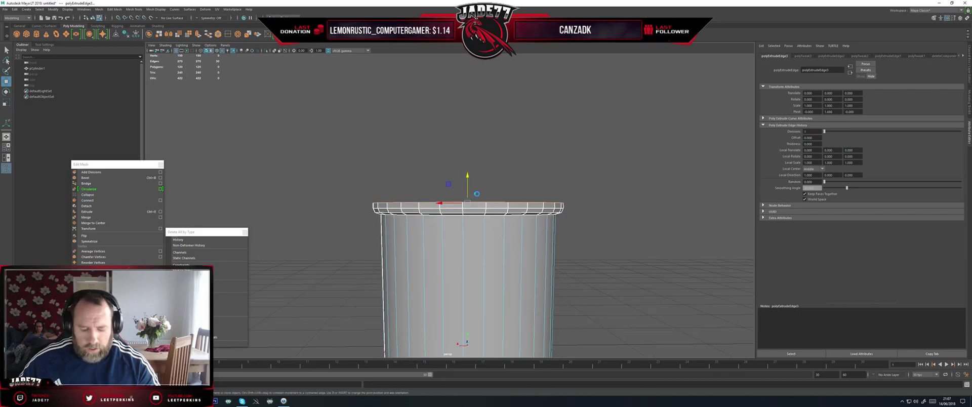
key("ctrl+e")
key("w")
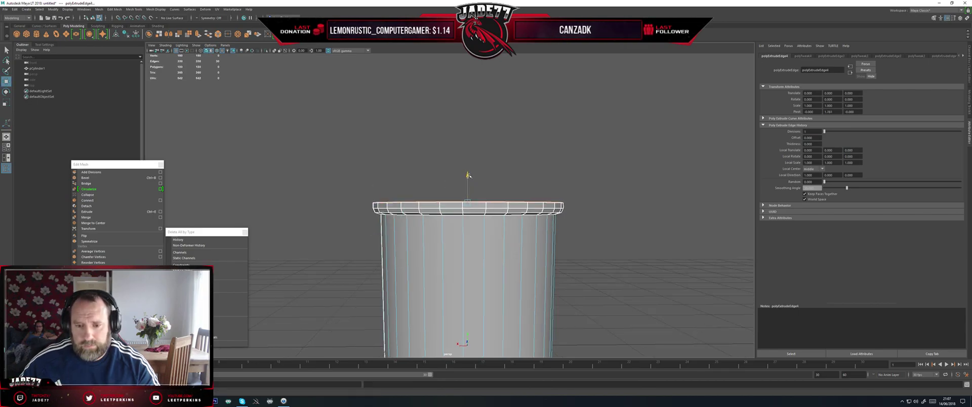
left_click_drag(466, 177, 467, 171)
key("r")
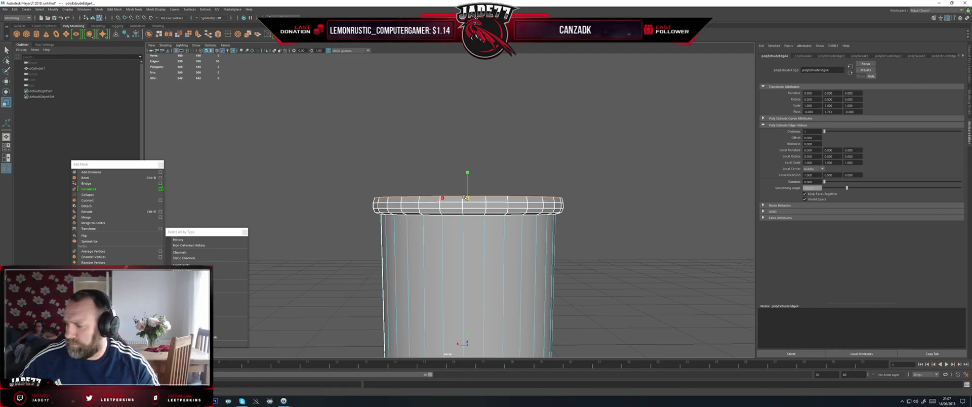
- Extrude the collar's top edge loop inward and slightly up to round it off, and check the smoothed preview
left_click_drag(464, 197, 470, 211, "alt")
key("ctrl+e")
key("w")
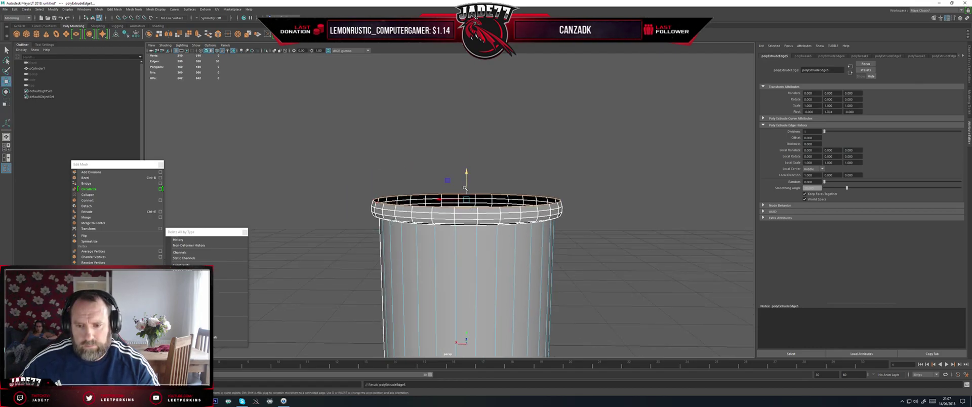
key("r")
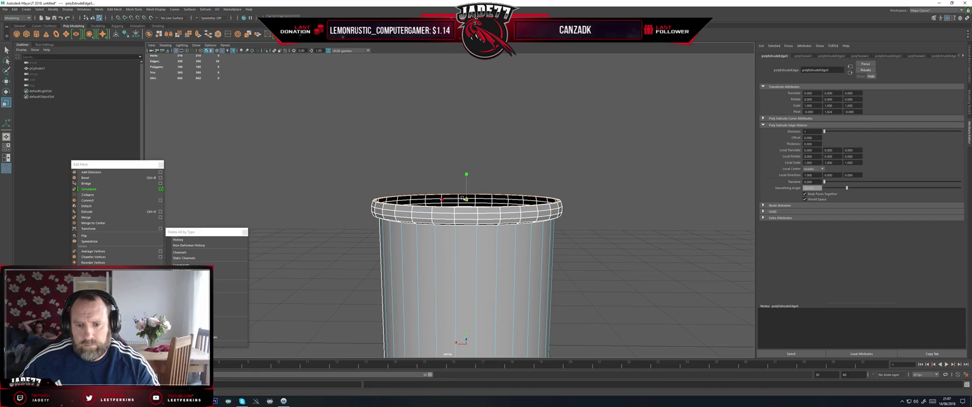
key("w")
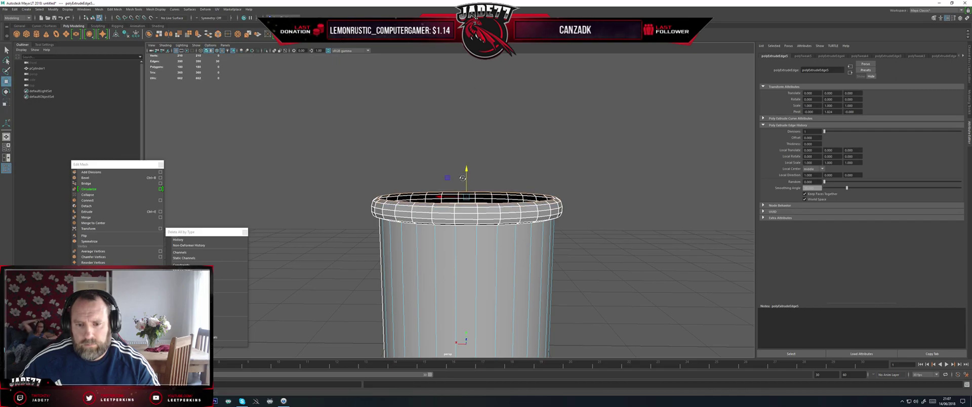
mouse_move(460, 197)
left_mouse_down("alt")
mouse_move(460, 175)
mouse_move(467, 207)
left_mouse_up("alt")
scroll(463, 185, "down", 3)
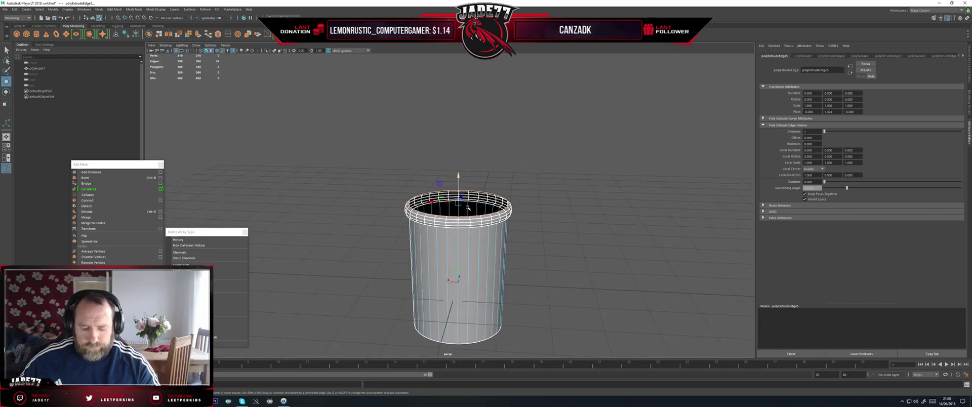
key("3")
key("1")
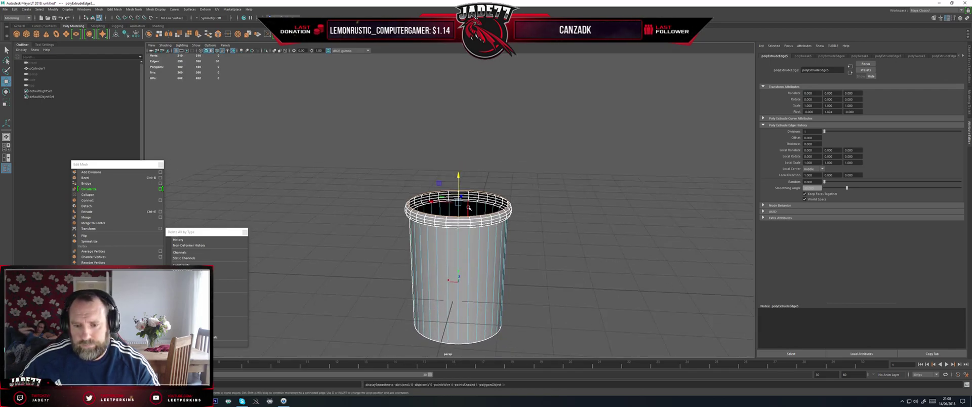
- Extrude the collar's inner edge loop and move it straight up to form a tall shaft section above the collar
left_click_drag(470, 217, 470, 175, "alt")
middle_click_drag(469, 173, 477, 202, "alt")
key("ctrl+e")
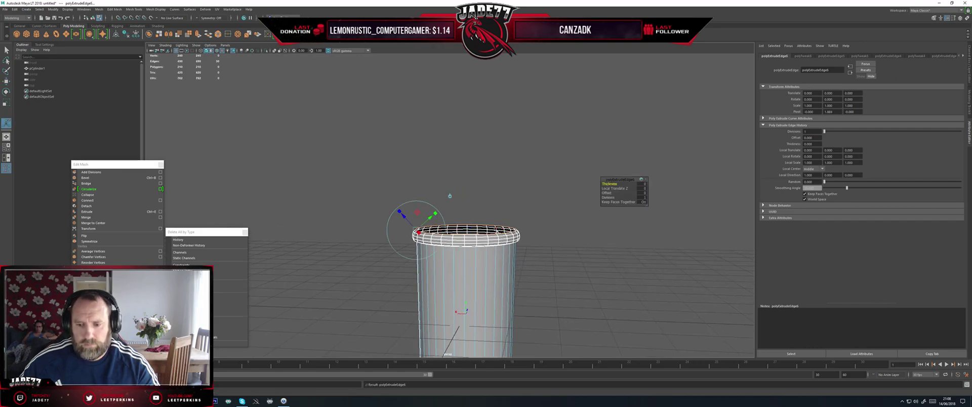
key("w")
left_click_drag(467, 202, 466, 112)
middle_click_drag(466, 111, 472, 161, "alt")
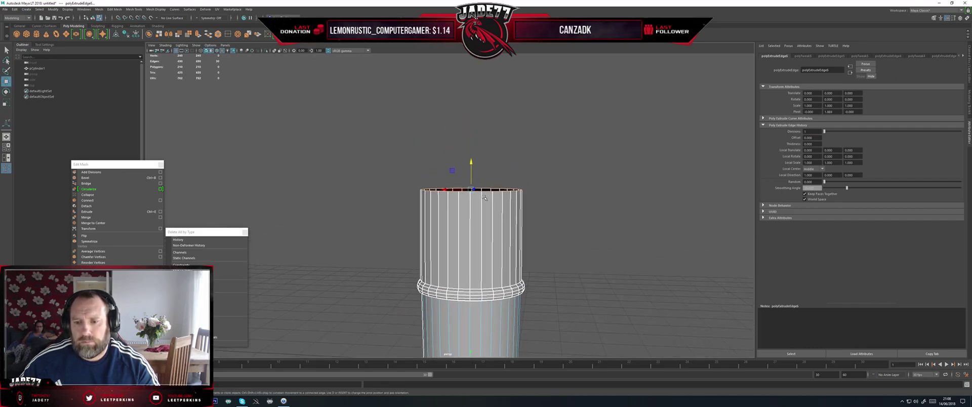
scroll(481, 168, "up", 2)
scroll(524, 190, "down", 2)
left_click_drag(524, 193, 520, 193, "alt")
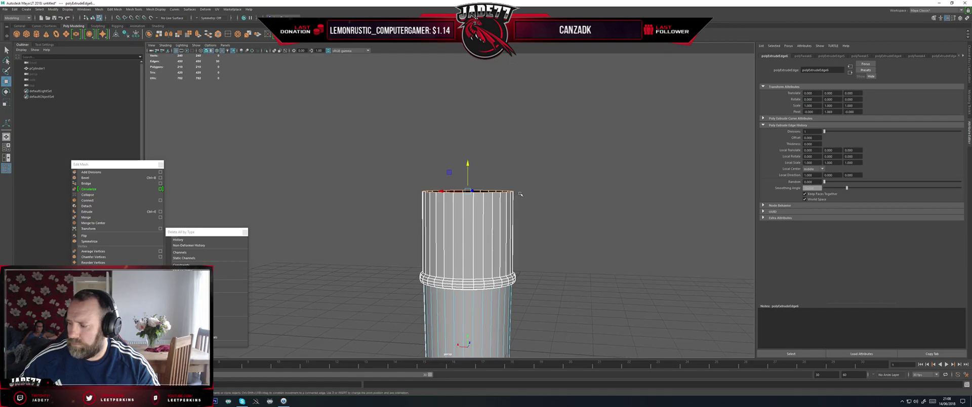
left_click_drag(468, 163, 466, 107)
- Scale the shaft's top edge loop outward so the section above the collar widens toward the top
scroll(486, 172, "down", 5)
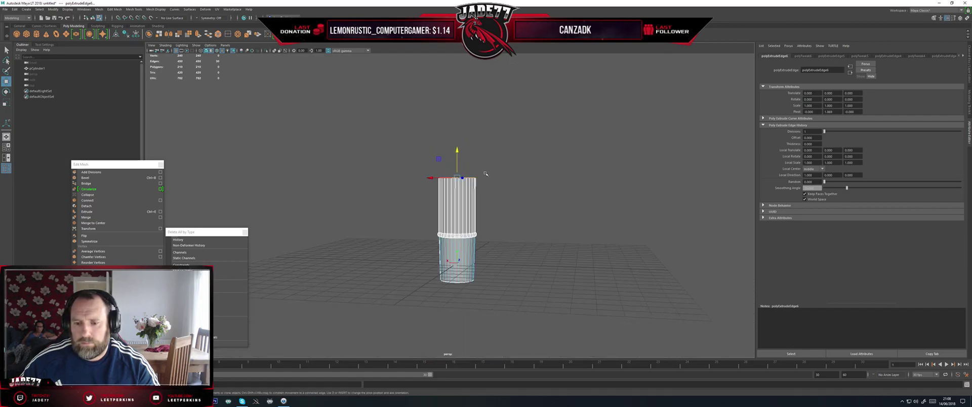
scroll(486, 173, "up", 3)
scroll(485, 173, "down", 1)
scroll(486, 173, "up", 2)
scroll(485, 172, "up", 2)
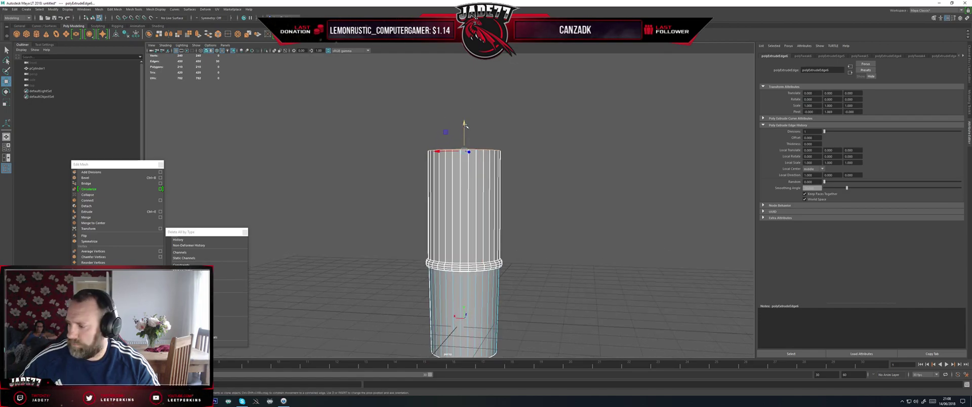
key("r")
left_click_drag(472, 138, 478, 138)
scroll(511, 187, "up", 3)
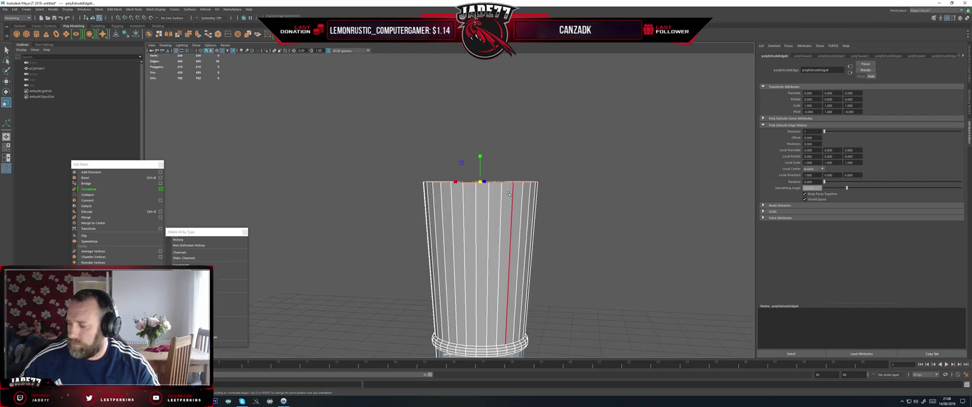
- Extrude the widened shaft's top edge loop, scaling it outward and raising it slightly to begin an upper rim
key("ctrl+e")
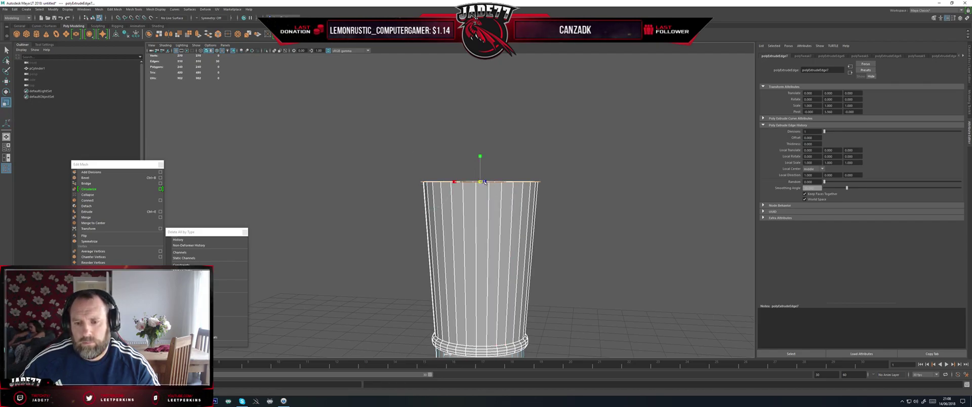
key("w")
left_click_drag(478, 185, 499, 186, "alt")
scroll(481, 206, "up", 3)
key("r")
key("w")
left_click_drag(490, 157, 490, 155)
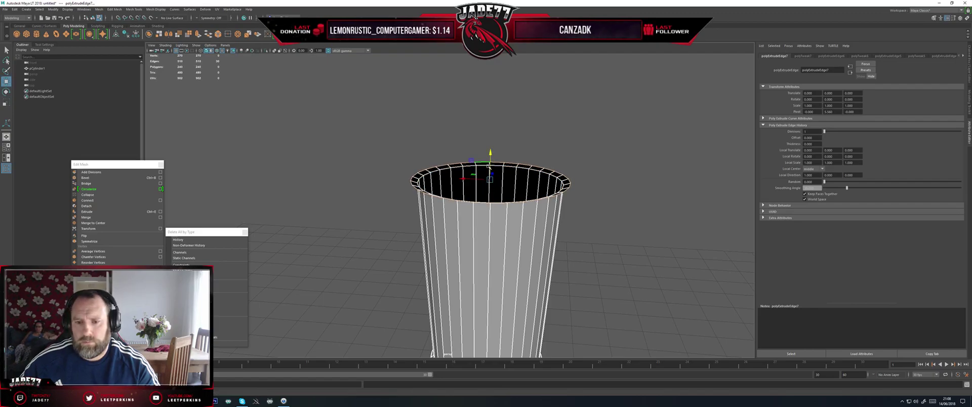
- Extrude the upper rim's edge loop again and flare it further outward and slightly up
key("ctrl+e")
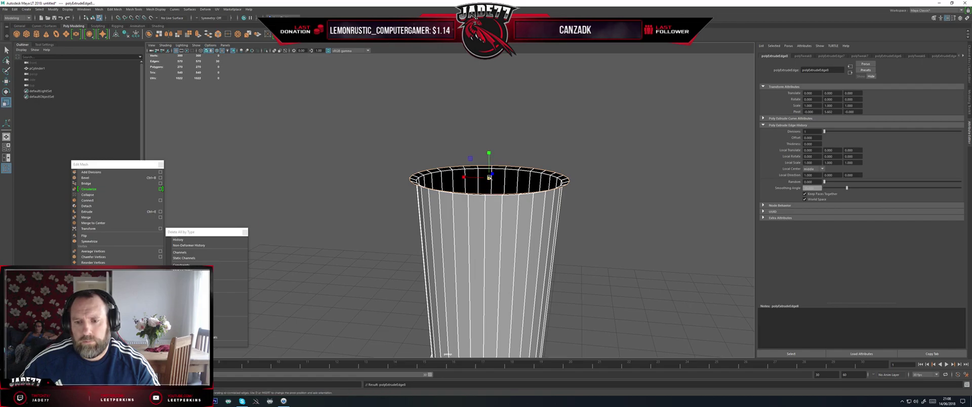
mouse_move(490, 178)
left_mouse_down()
mouse_move(493, 160)
mouse_move(478, 177)
left_mouse_up()
scroll(478, 178, "up", 3)
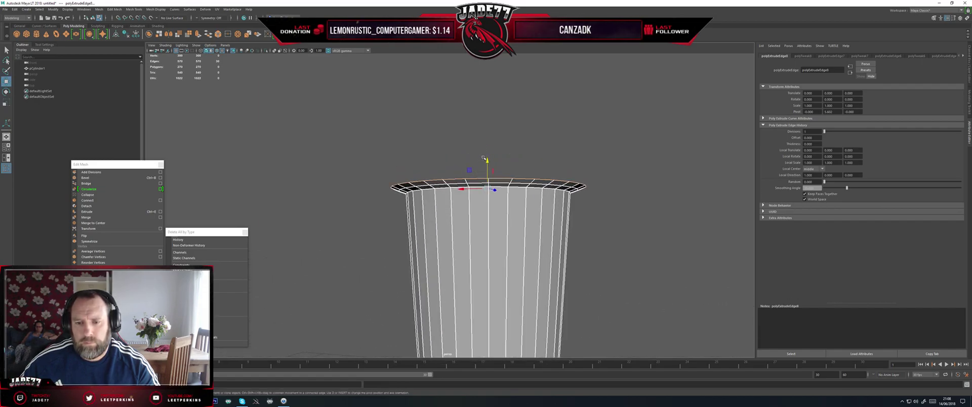
- Extrude the flared rim's edge loop straight up into a short band and scale it slightly outward
key("ctrl+e")
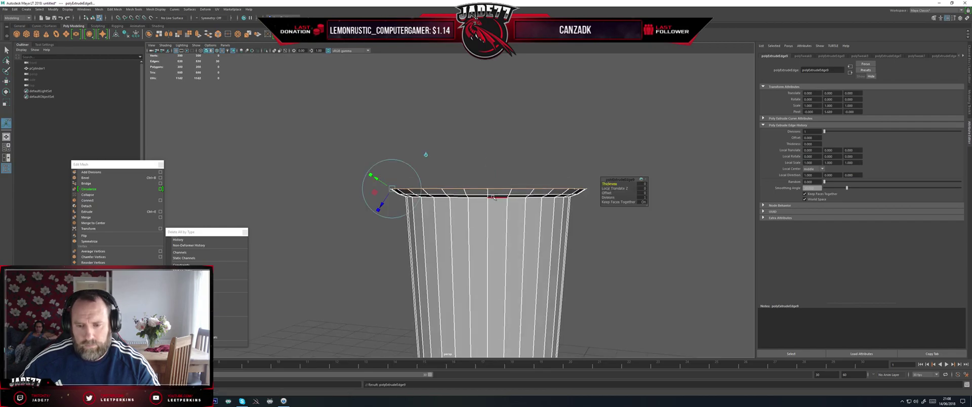
left_click_drag(487, 161, 487, 153)
key("r")
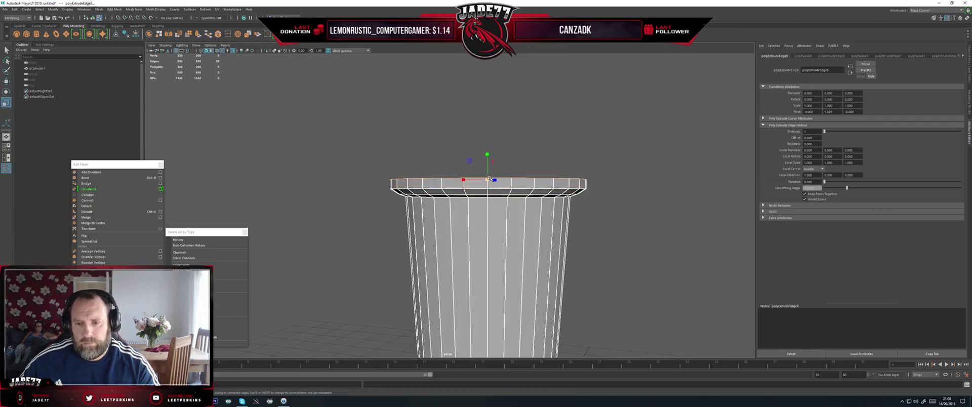
left_click_drag(487, 180, 492, 180)
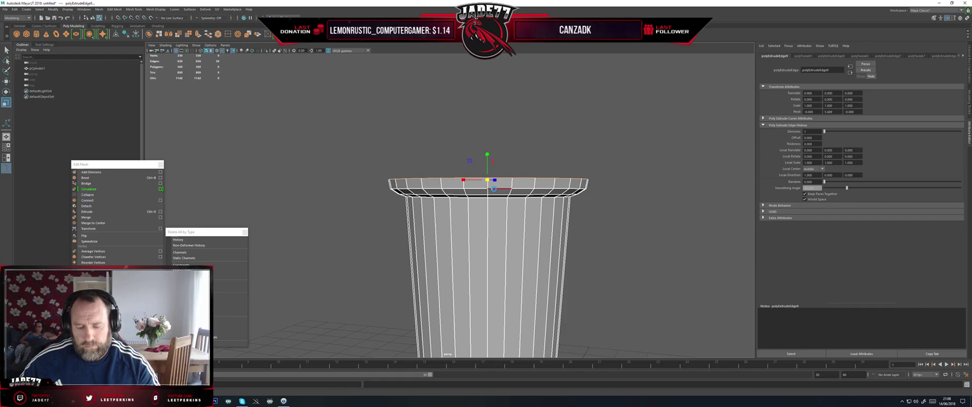
- Extrude the rim's top edge loop straight up into a taller band, and extrude it again with a slight inward taper
key("ctrl+e")
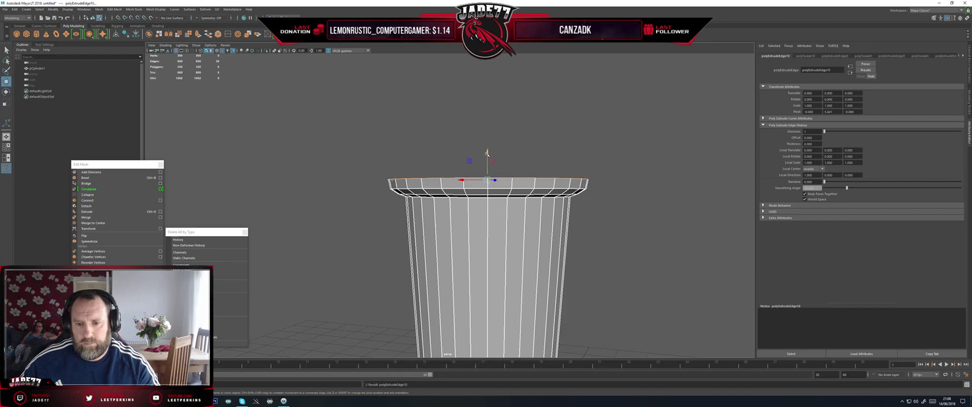
mouse_move(487, 153)
left_mouse_down()
mouse_move(488, 146)
mouse_move(490, 174)
mouse_move(488, 153)
left_mouse_up()
key("ctrl+e")
key("r")
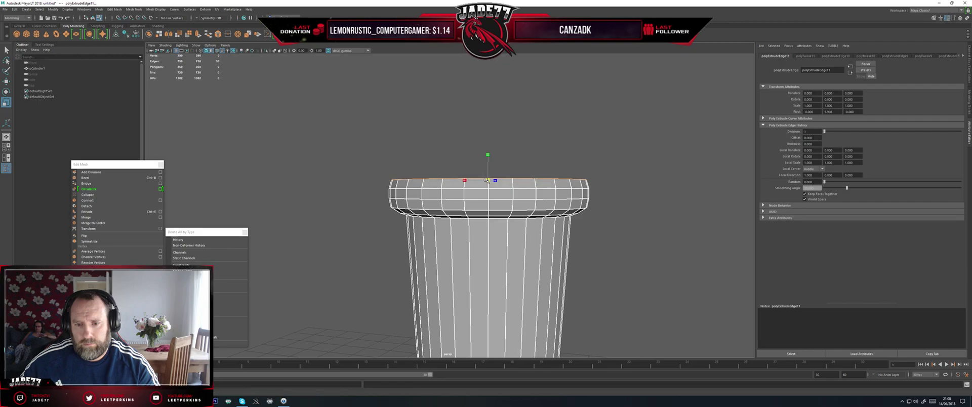
middle_click_drag(487, 180, 473, 230, "alt")
- Extrude the rim's top edge loop again, raise it slightly and scale it inward to round the upper edge
key("w")
key("ctrl+e")
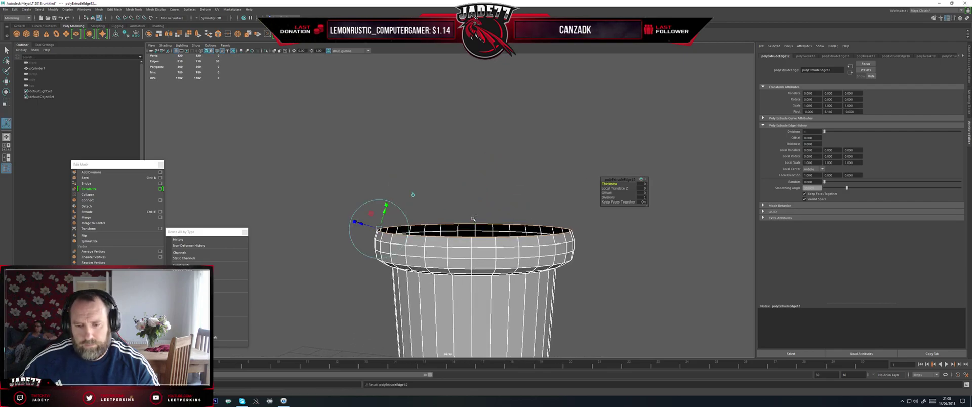
key("w")
left_click_drag(474, 212, 473, 208)
key("r")
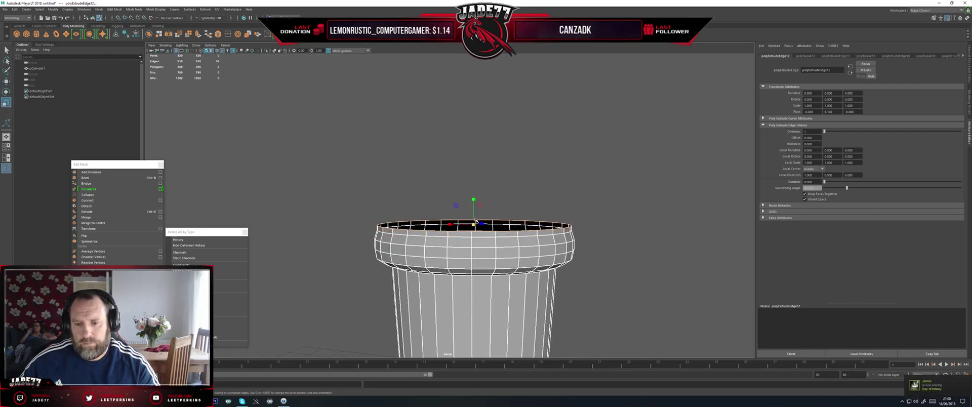
scroll(469, 221, "down", 3)
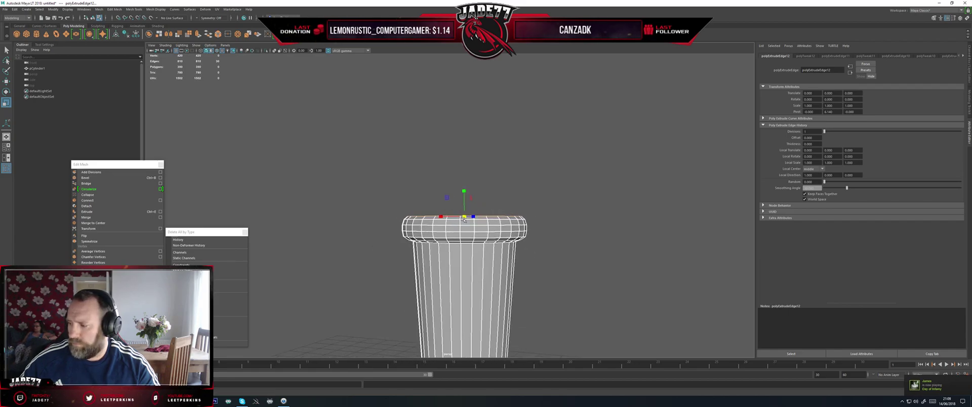
scroll(463, 219, "down", 4)
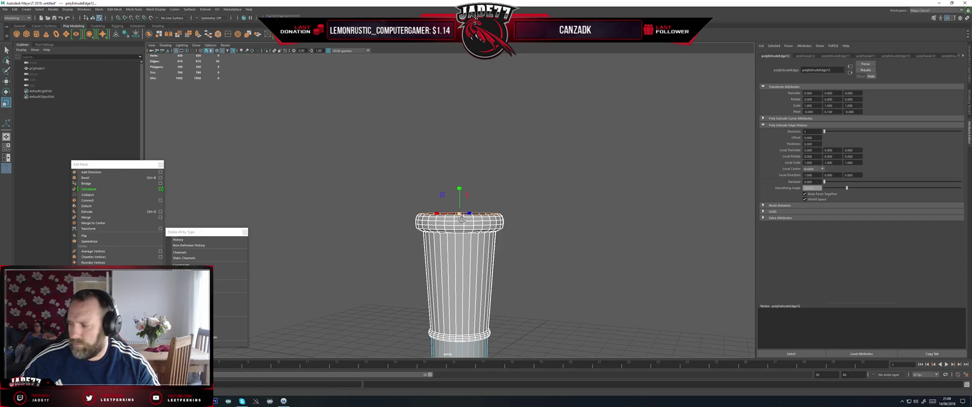
scroll(461, 219, "up", 3)
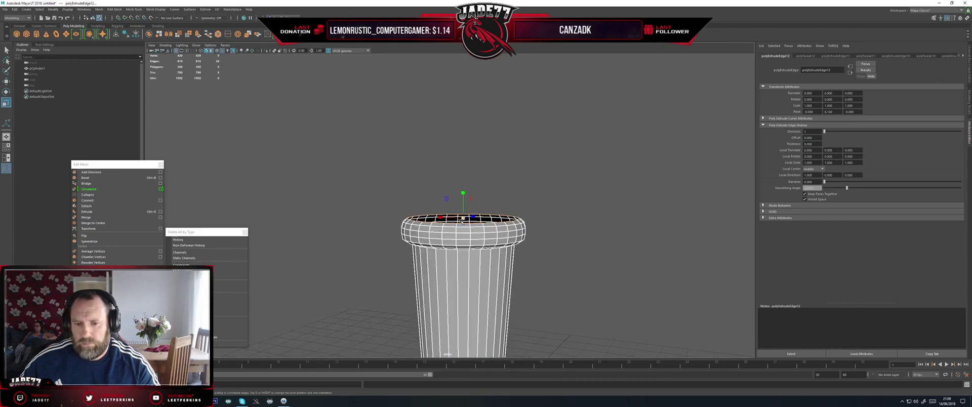
scroll(461, 220, "up", 2)
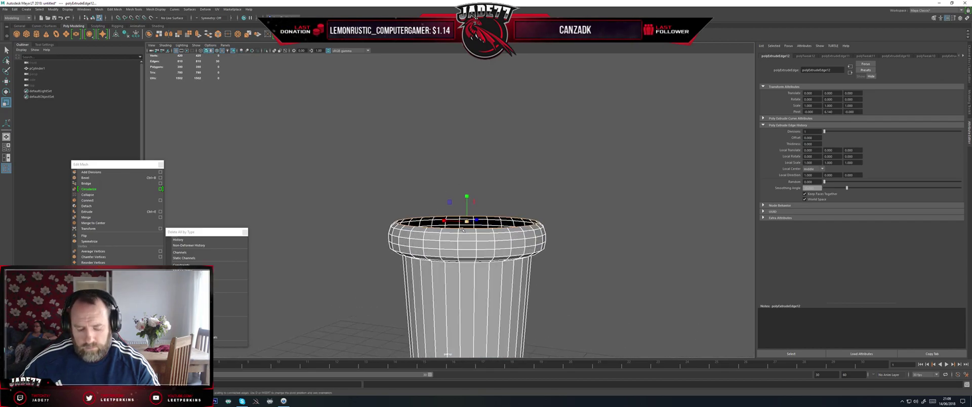
- Extrude the rounded rim's top edge loop and scale it further inward to form the collar's upper surface
key("ctrl+e")
left_click_drag(467, 221, 456, 221)
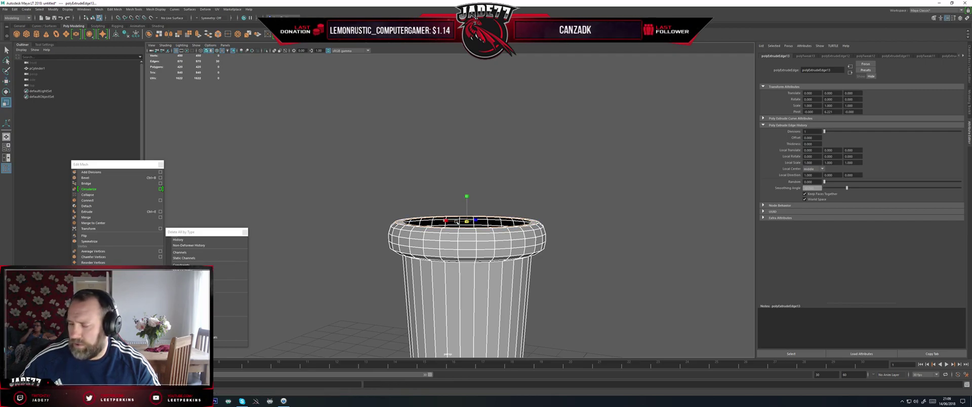
key("w")
left_click_drag(466, 198, 448, 207)
scroll(447, 207, "down", 5)
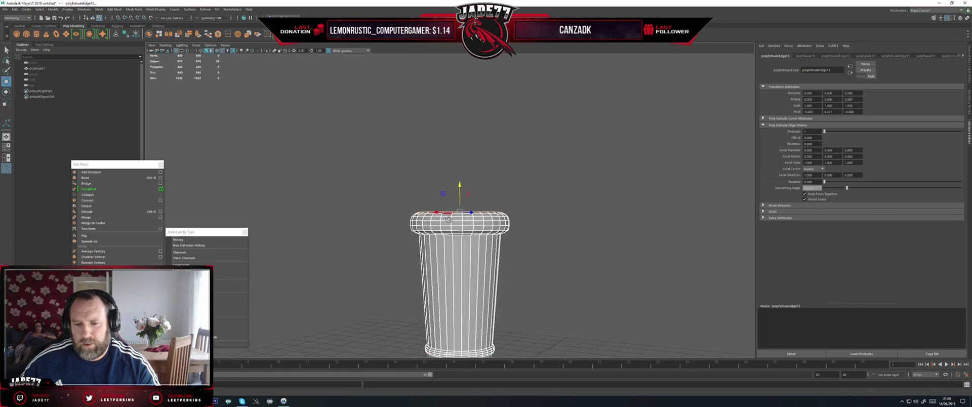
- Extrude the collar's inner edge loop straight up into a short, narrower band
key("ctrl+e")
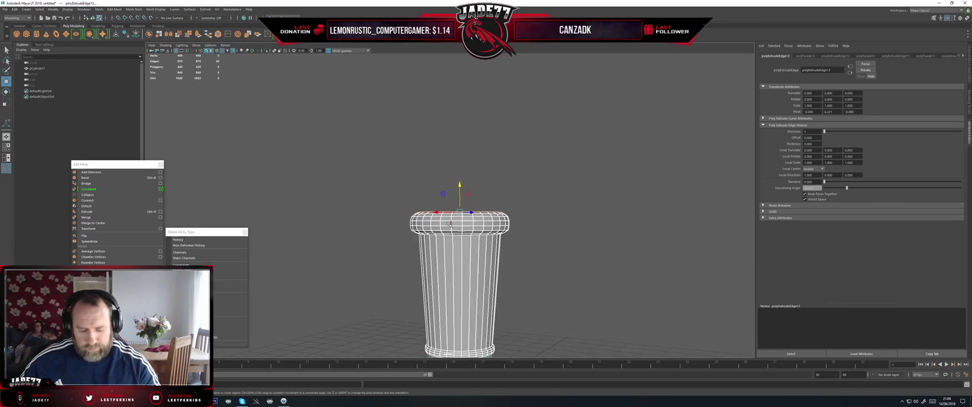
left_click_drag(459, 190, 462, 180)
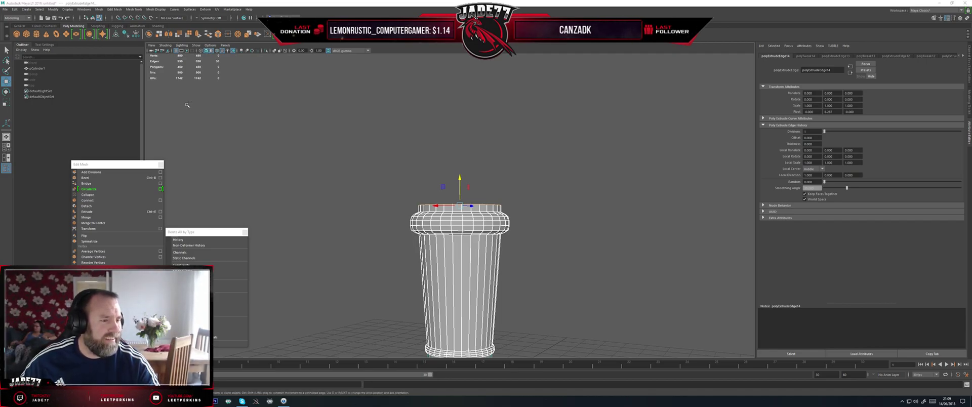
left_click_drag(439, 119, 433, 130, "alt")
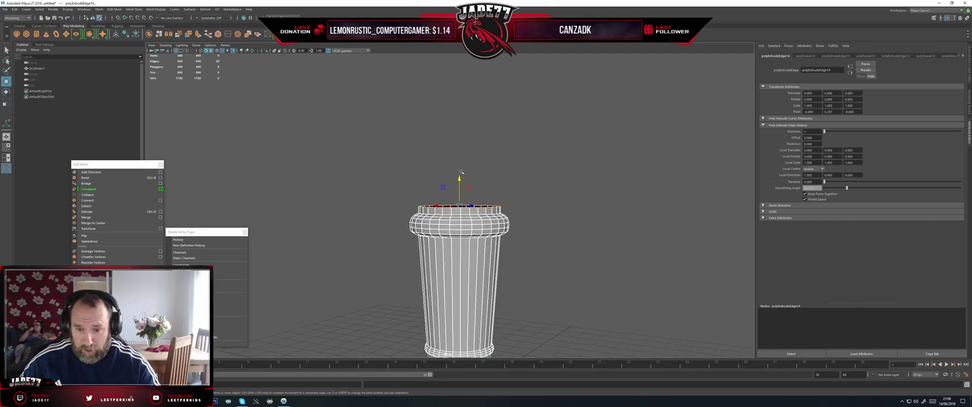
- Extrude the short band's top edge loop, raise it slightly and scale it inward to start rounding it over
scroll(461, 172, "up", 1)
key("ctrl+e")
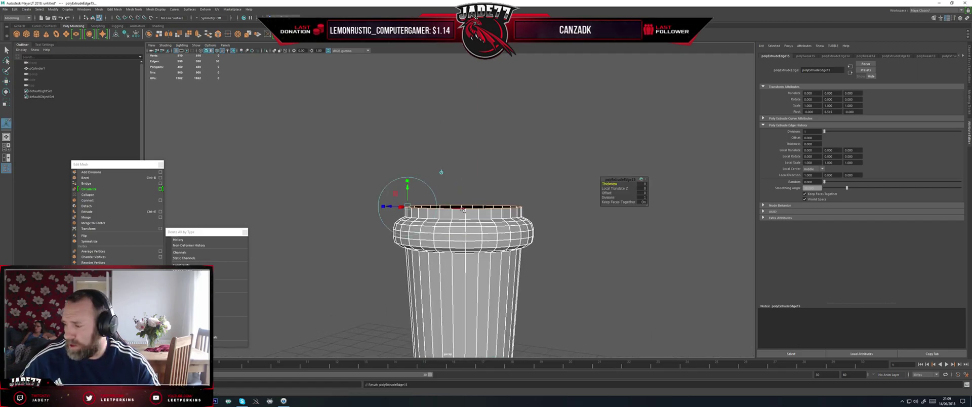
key("w")
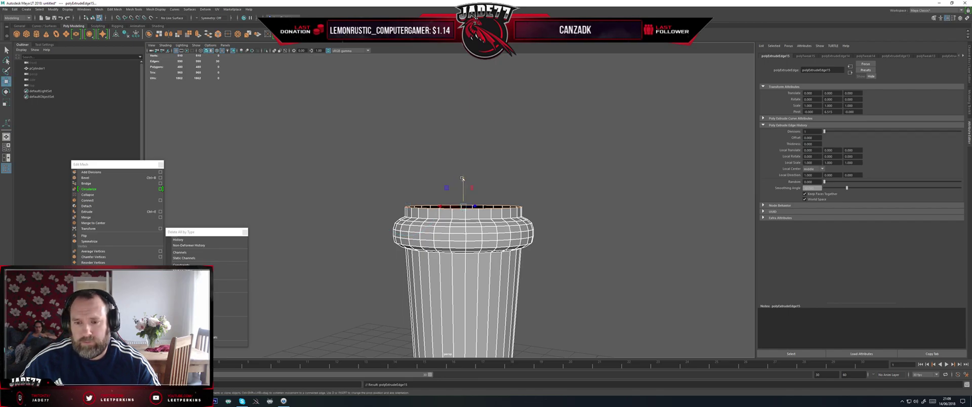
left_click_drag(462, 178, 462, 172)
key("r")
left_click_drag(464, 201, 454, 202)
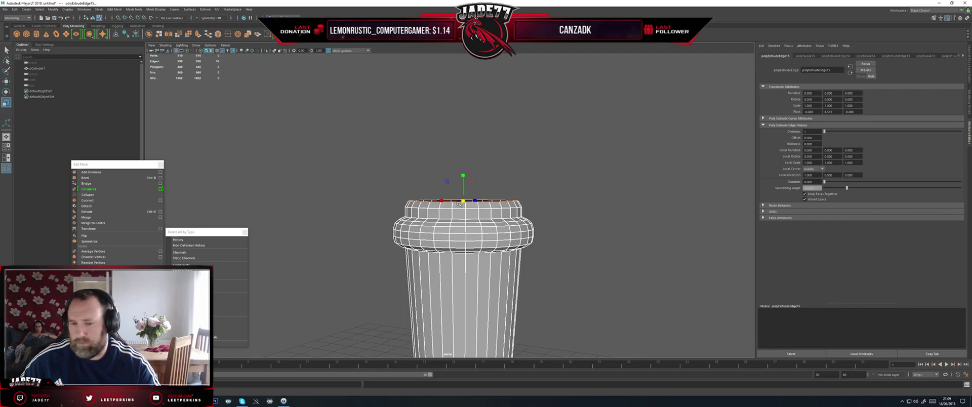
key("w")
left_click_drag(463, 175, 436, 196)
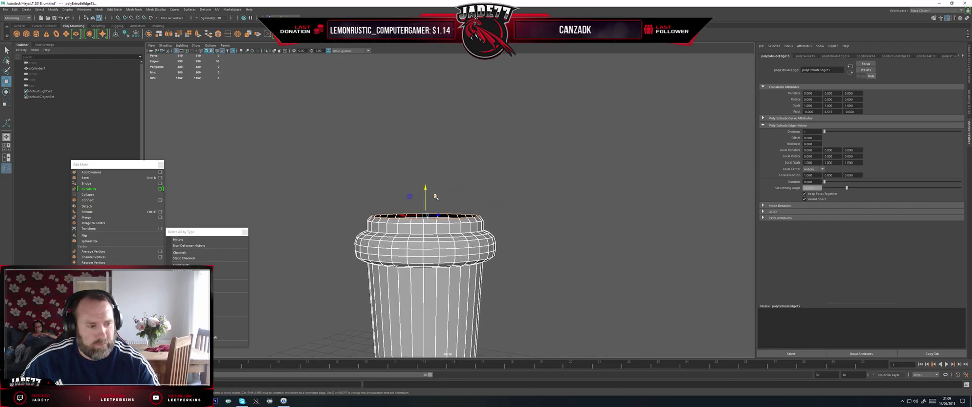
- Extrude the upper band's edge loop again, scaling it inward with a small height adjustment to continue the rounded shoulder
key("ctrl+e")
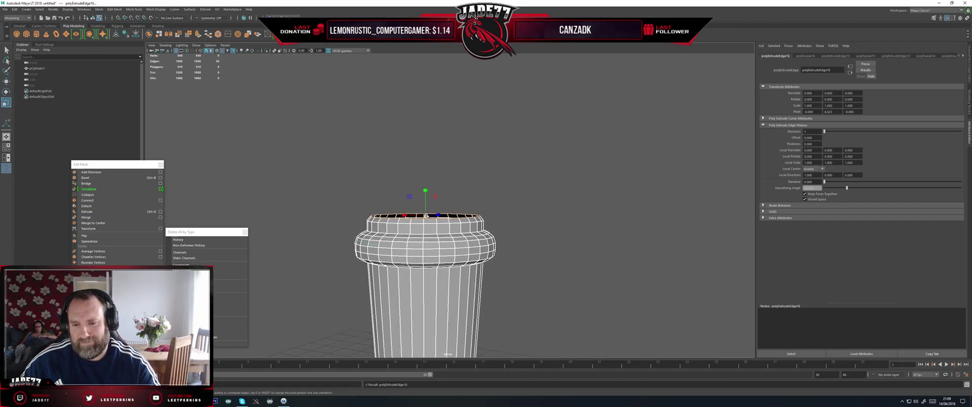
left_click_drag(427, 217, 423, 216)
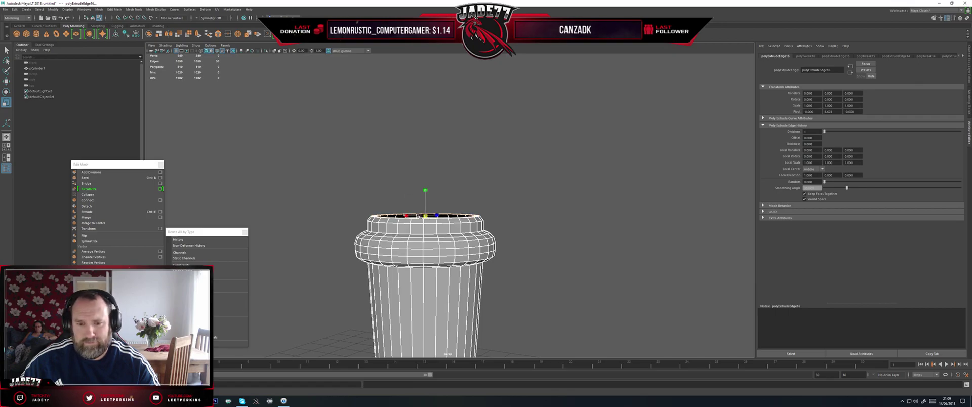
key("w")
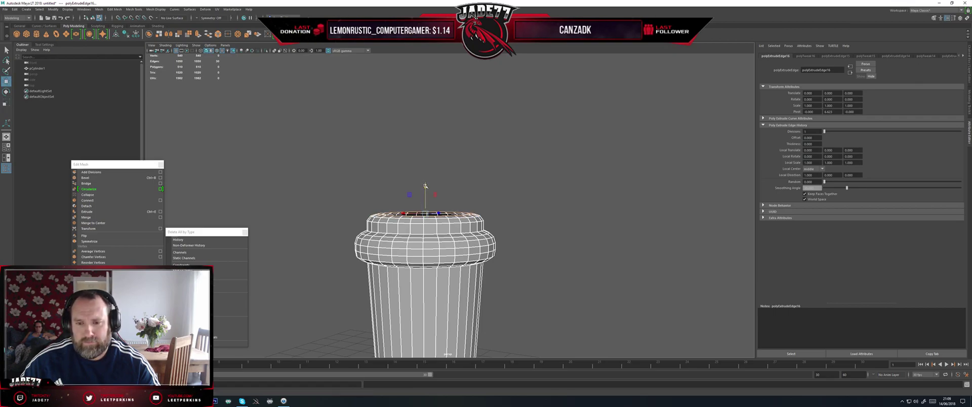
left_click_drag(425, 186, 425, 189)
mouse_move(426, 218)
left_mouse_down("alt")
mouse_move(426, 227)
mouse_move(428, 211)
left_mouse_up("alt")
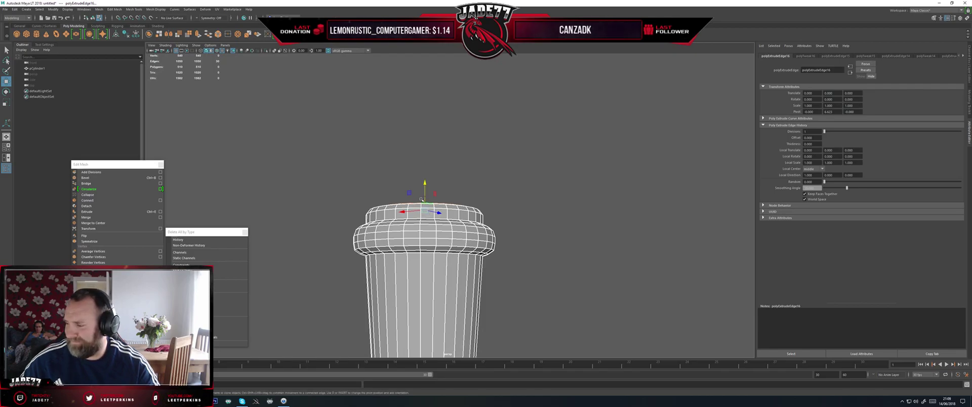
- Extrude the shoulder's inner edge loop twice, finishing the rounded top and raising a narrower neck above it
key("ctrl+e")
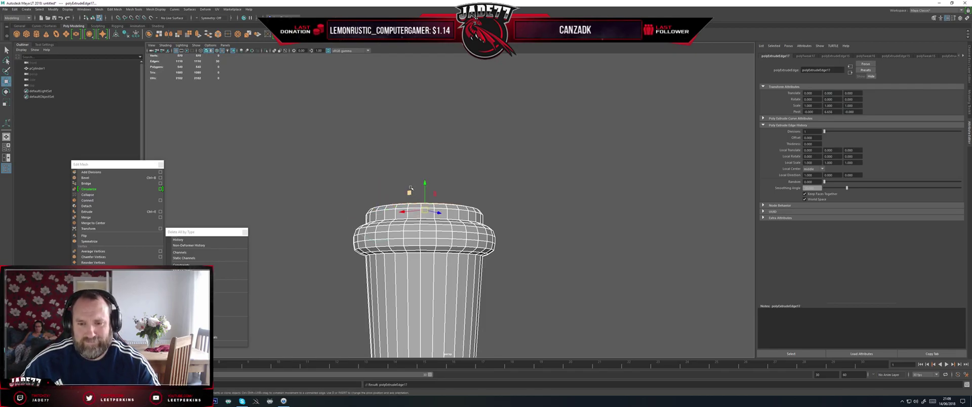
left_click_drag(424, 183, 423, 181)
key("ctrl+e")
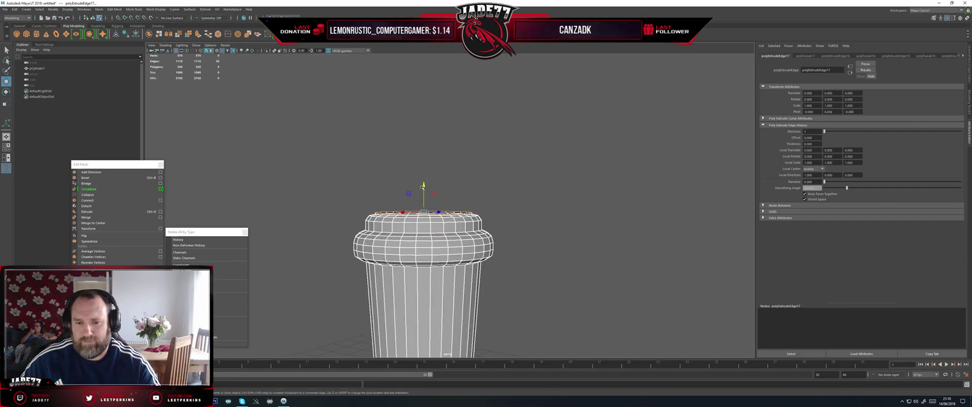
mouse_move(424, 181)
left_mouse_down("alt")
mouse_move(421, 201)
mouse_move(420, 186)
left_mouse_up("alt")
key("r")
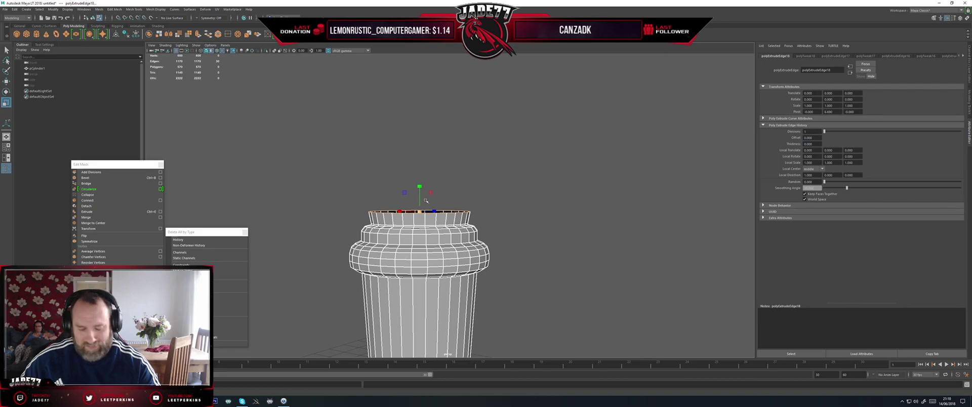
- Extrude the neck's top edge loop, scaling it outward and raising it slightly into a flare
left_click_drag(426, 201, 413, 192, "alt")
key("ctrl+e")
key("r")
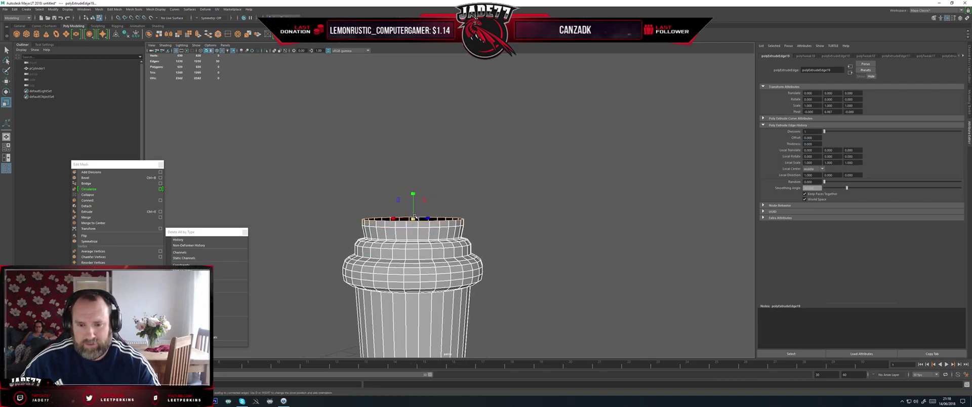
left_click_drag(413, 219, 424, 219)
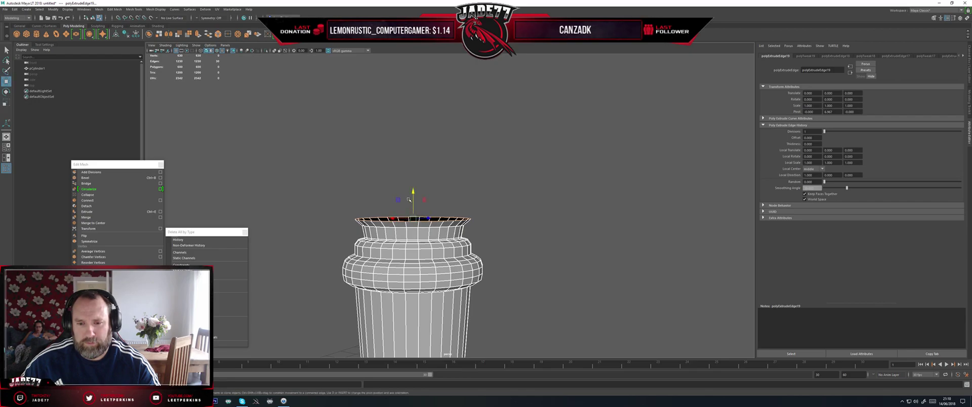
key("w")
scroll(404, 195, "down", 4)
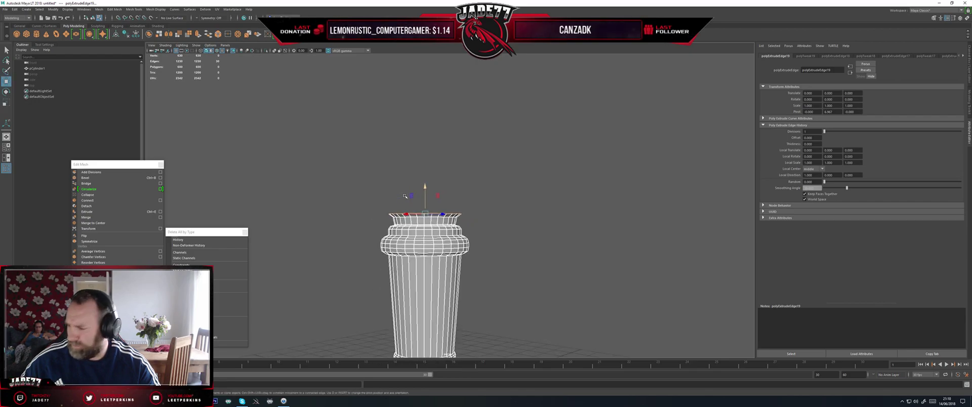
scroll(419, 186, "up", 2)
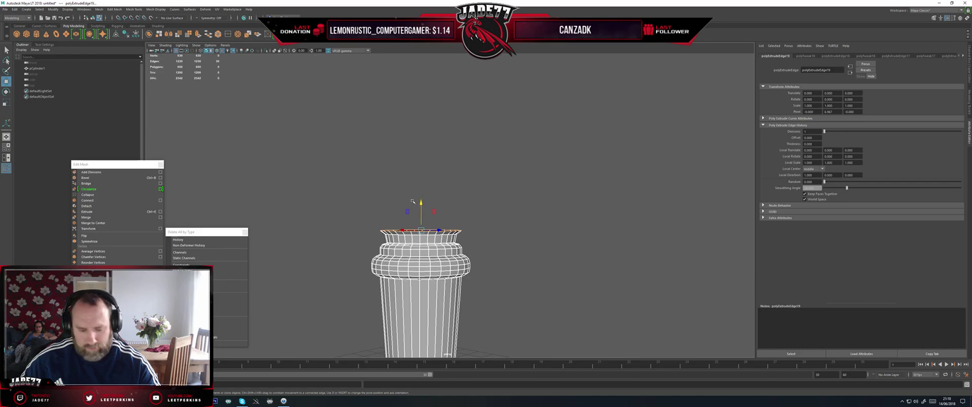
- Extrude the flared neck's edge loop once more, widening it slightly and moving it up
key("ctrl+e")
key("r")
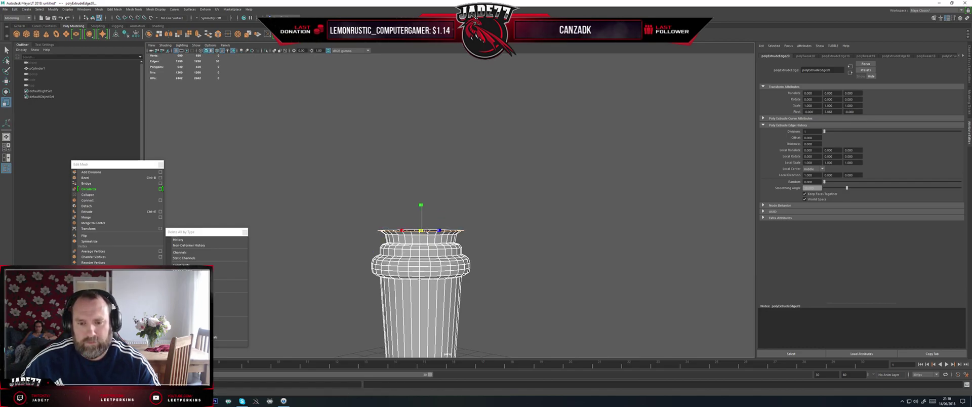
key("w")
left_click_drag(418, 223, 418, 218)
scroll(418, 218, "up", 2)
middle_click_drag(418, 219, 419, 182, "alt")
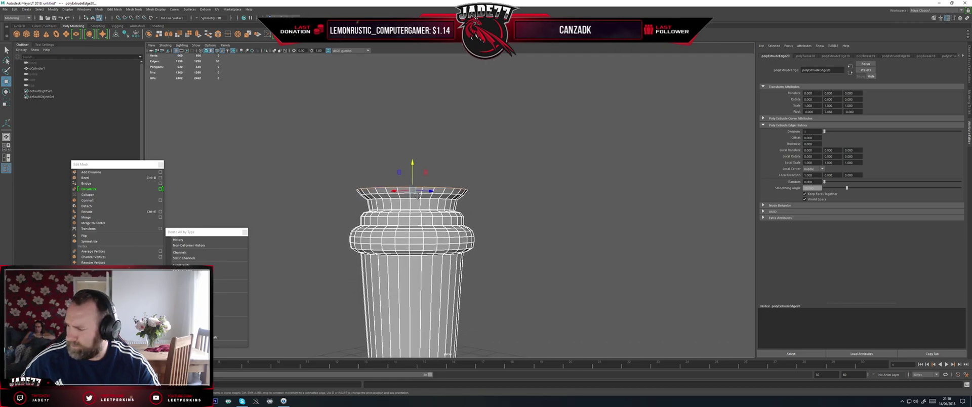
middle_click_drag(422, 211, 422, 185, "alt")
scroll(422, 185, "up", 1)
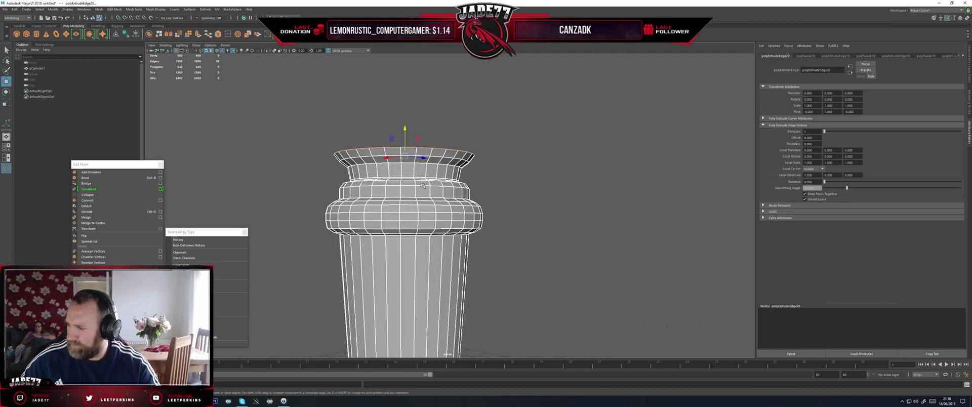
middle_click_drag(413, 181, 410, 194, "alt")
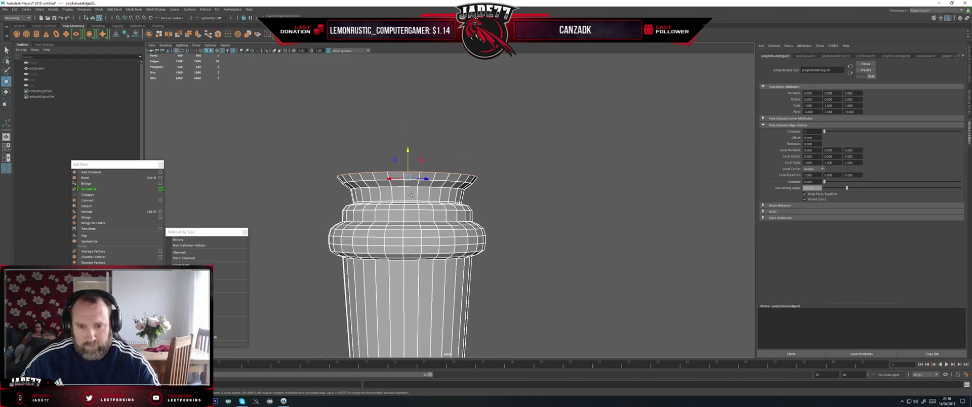
middle_click_drag(408, 155, 407, 170, "alt")
key("r")
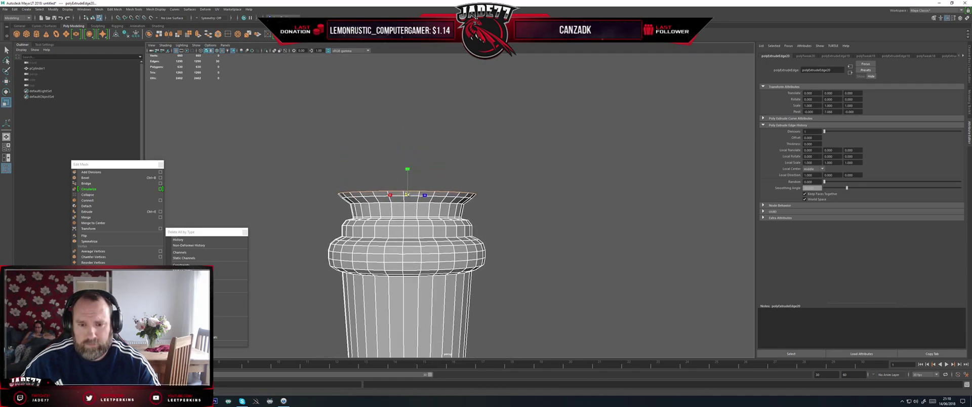
- Extrude the flare's top edge loop straight up into a vertical band
key("ctrl+e")
key("w")
left_click_drag(407, 170, 408, 156)
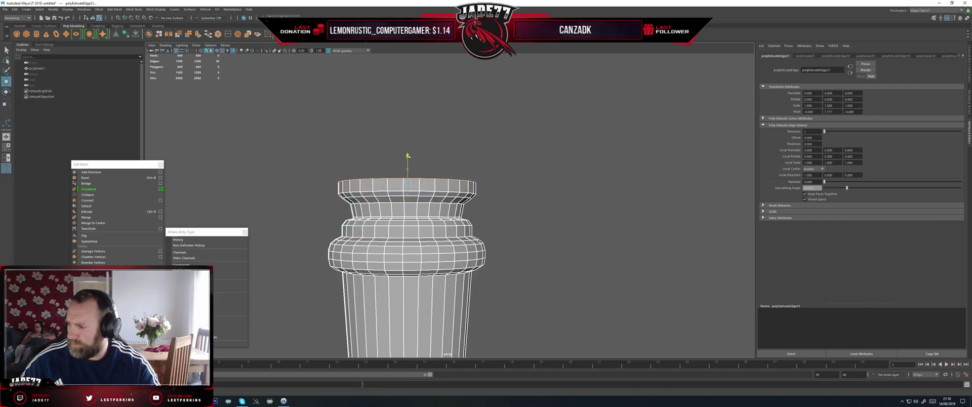
left_click_drag(408, 157, 408, 152)
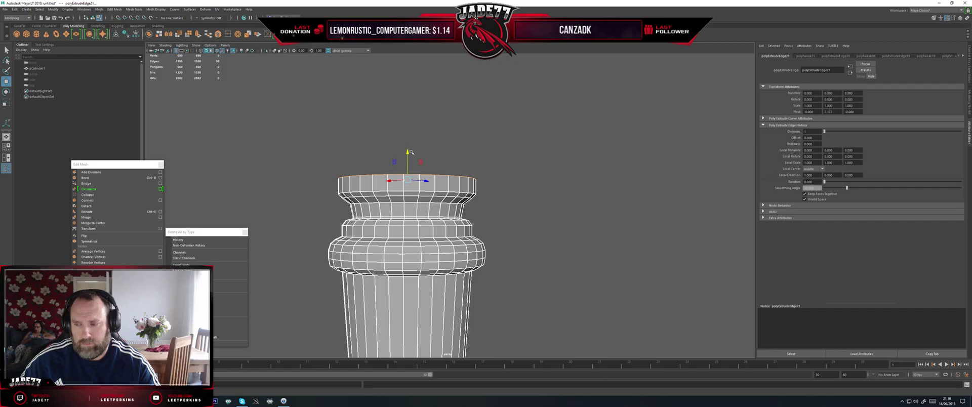
- Extrude the vertical band's top edge loop once more, scaling it slightly inward and raising it a little to soften the rim
scroll(469, 219, "down", 8)
scroll(470, 220, "up", 6)
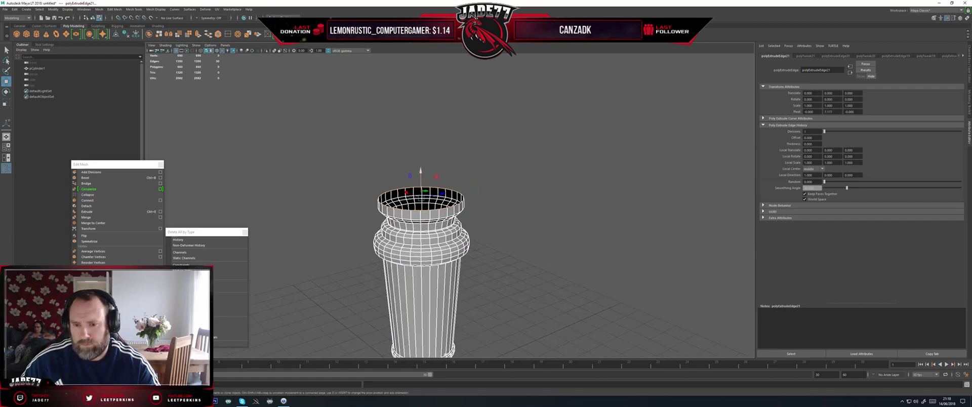
scroll(435, 176, "up", 4)
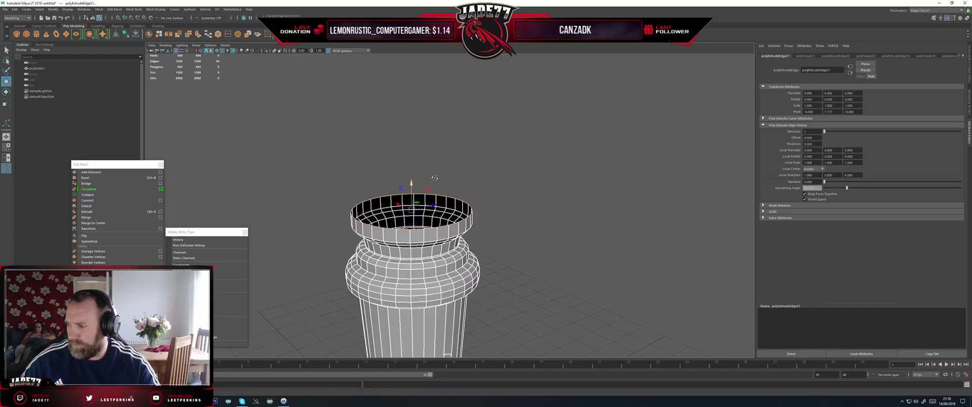
scroll(436, 176, "up", 3)
key("ctrl+e")
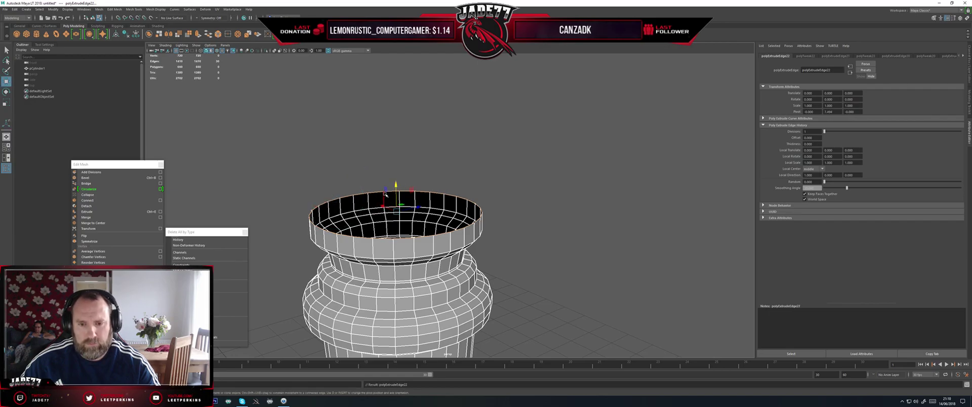
middle_click_drag(396, 186, 399, 167, "alt")
key("r")
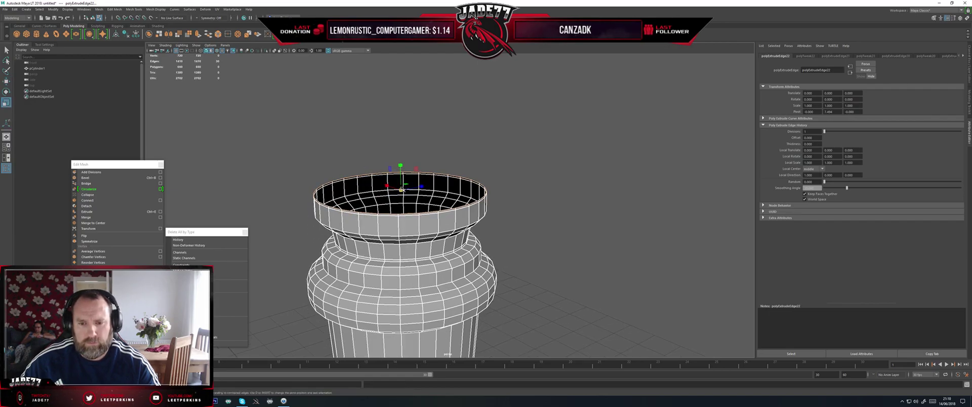
key("w")
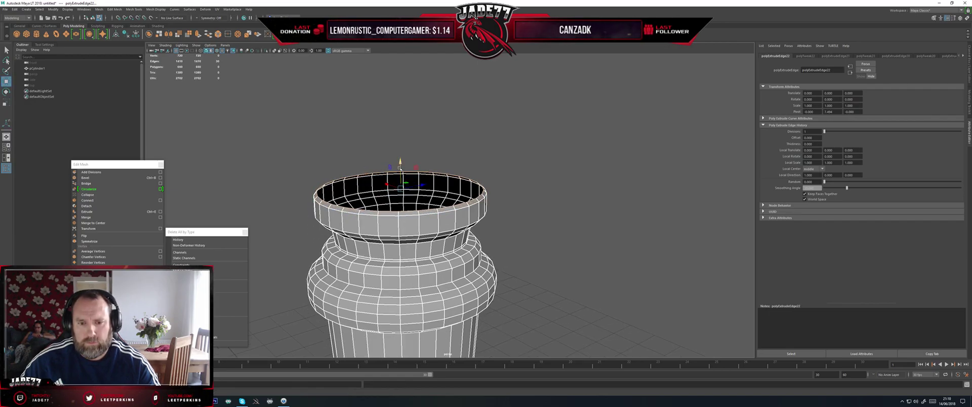
scroll(399, 169, "down", 3)
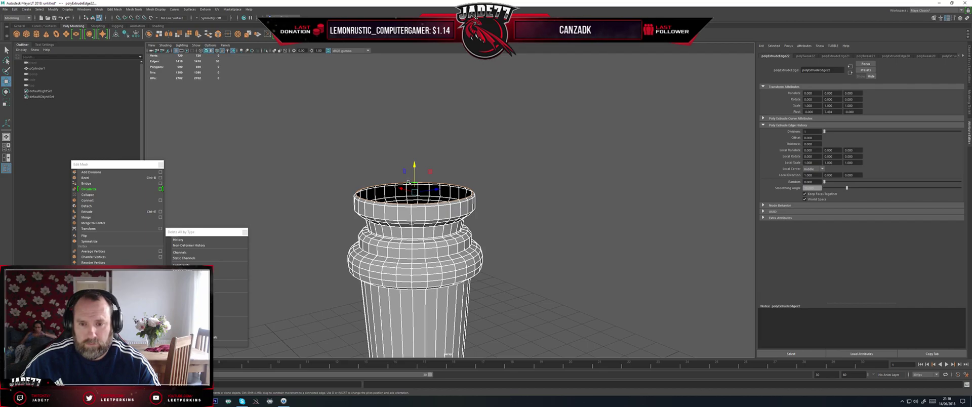
- Extrude the rim's edge loop inward, then extrude the inner loop straight up into a narrower cylindrical section
key("ctrl+e")
key("r")
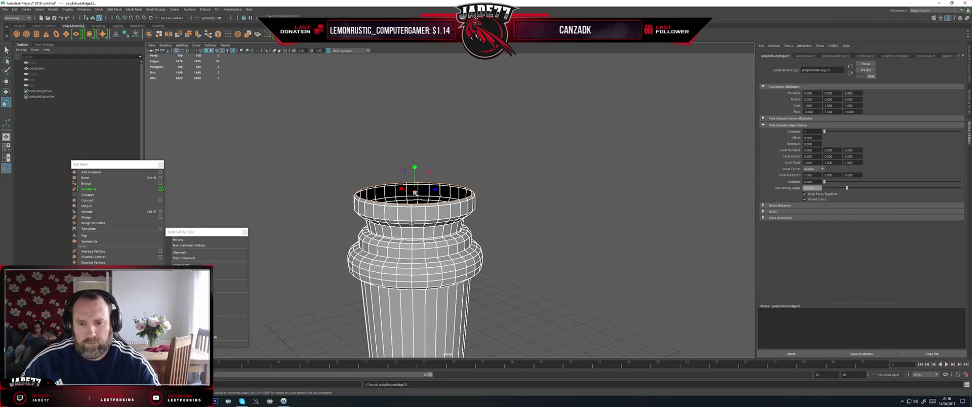
key("ctrl+e")
key("w")
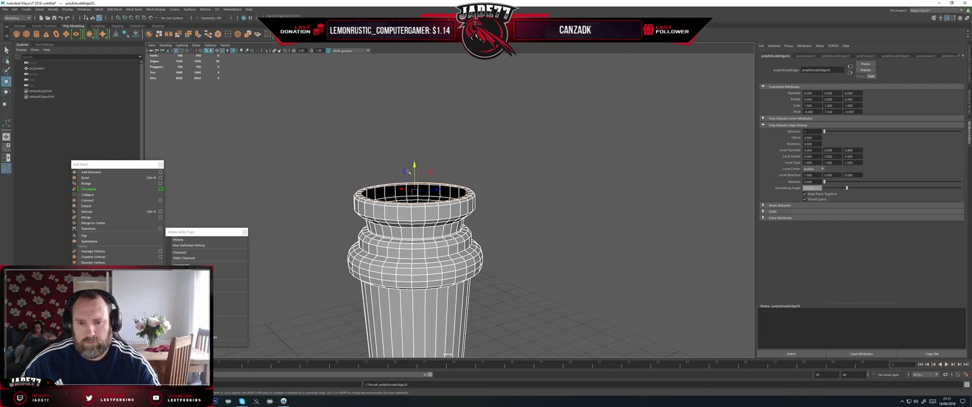
left_click_drag(414, 171, 416, 139)
scroll(416, 138, "down", 6)
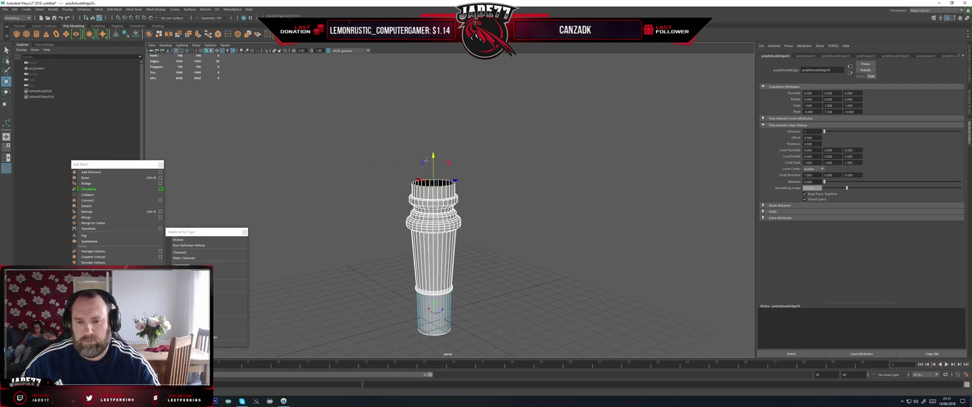
- Return to object mode, detach the Mesh Display commands as a floating palette, and soften all edges of the leg
right_click(411, 173)
right_click_drag(411, 173, 439, 165)
left_click(471, 177)
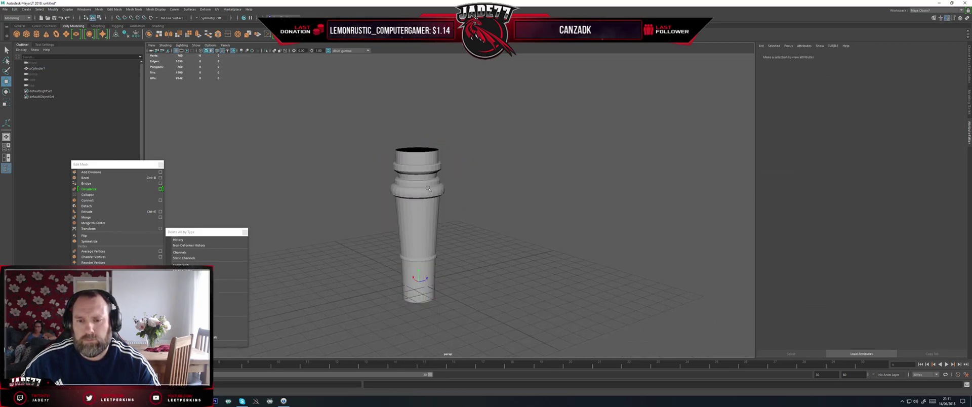
left_click(428, 188)
left_click(156, 9)
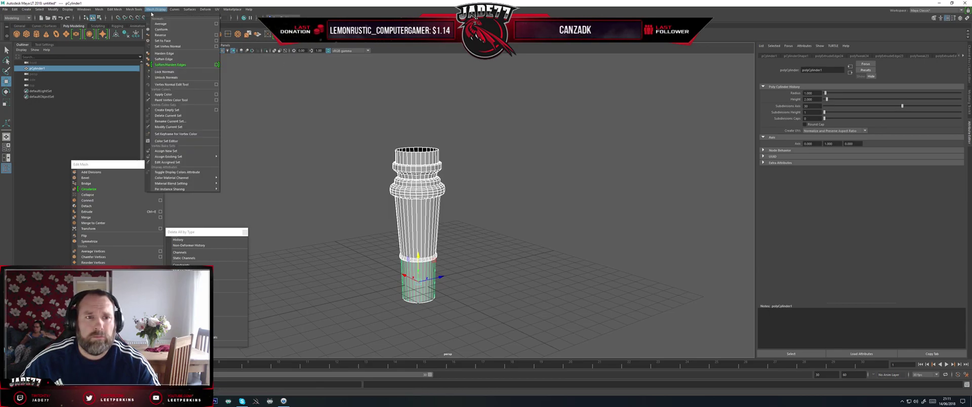
left_click_drag(186, 11, 669, 103)
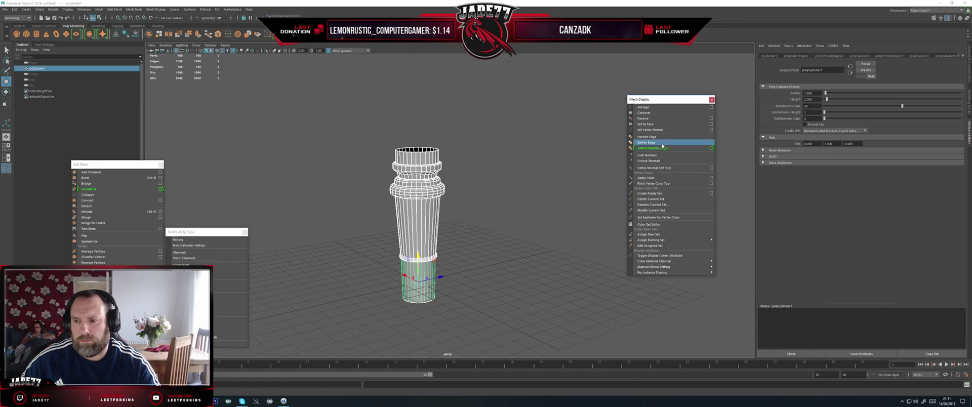
left_click(660, 144)
left_click(560, 150)
scroll(560, 150, "up", 4)
scroll(560, 150, "down", 5)
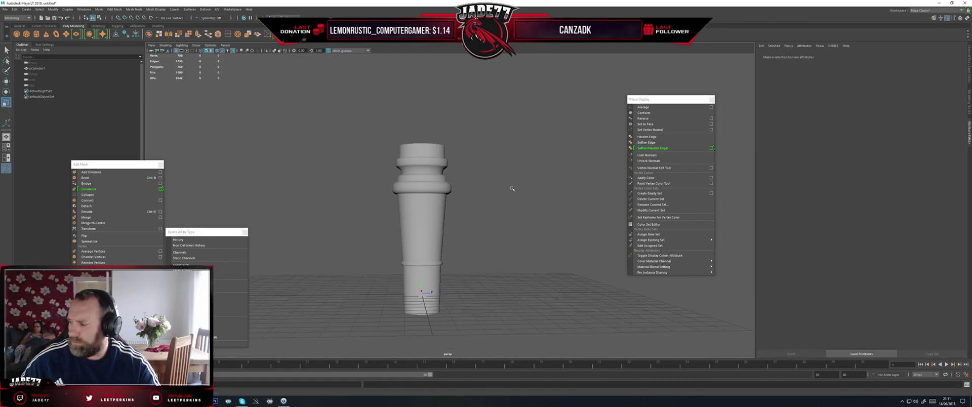
- Select only the ring of faces forming the large rounded collar at the top of the tapered shaft
left_click(414, 152)
scroll(419, 151, "up", 3)
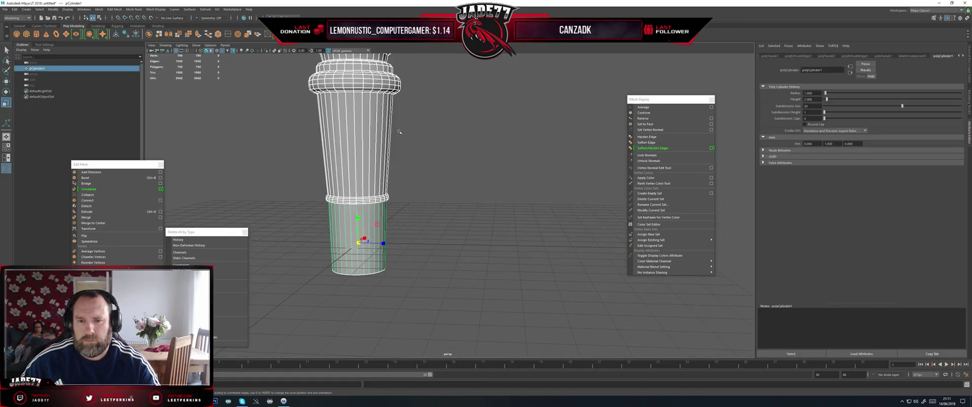
right_click_drag(383, 132, 384, 147)
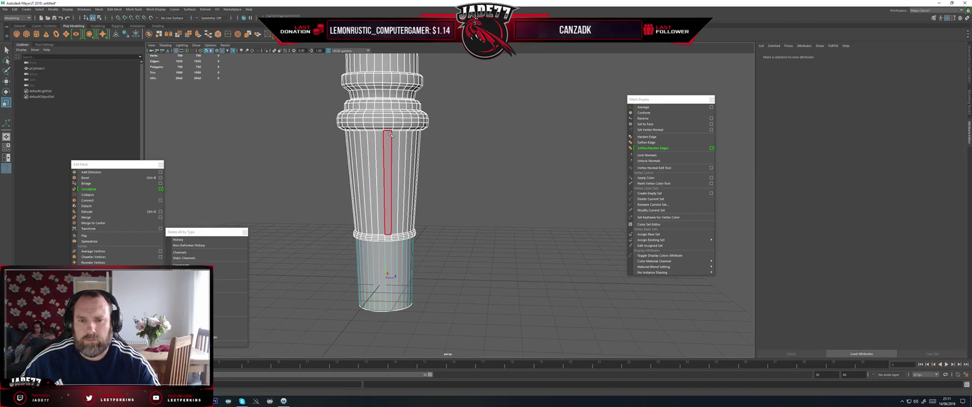
left_click(389, 131)
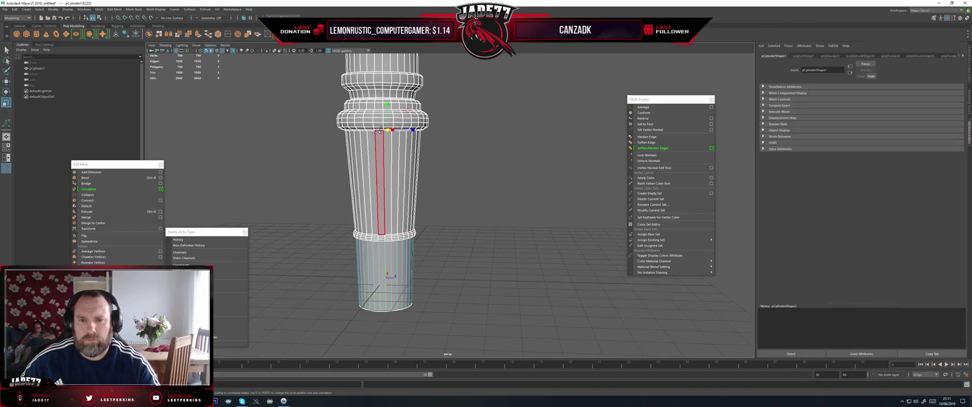
left_click(378, 131, "shift")
key("ctrl+z")
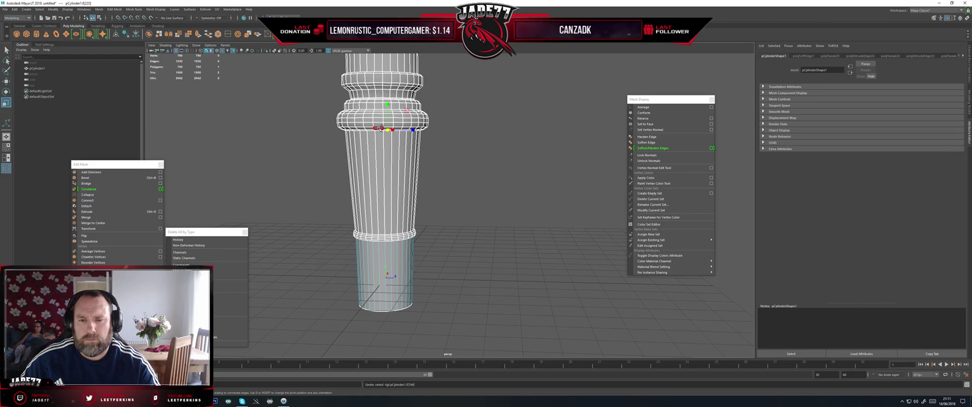
middle_click_drag(381, 128, 386, 143, "alt")
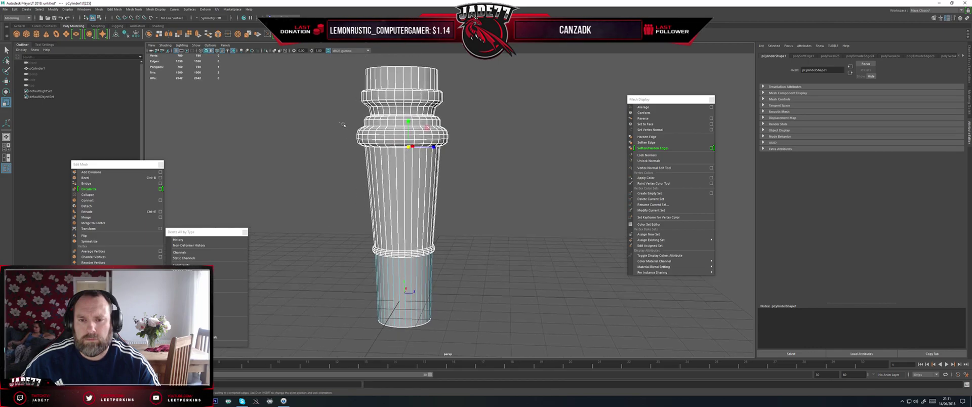
left_click_drag(340, 123, 478, 151)
left_click_drag(488, 180, 355, 194, "ctrl")
left_click_drag(309, 97, 473, 124, "ctrl")
middle_click_drag(472, 124, 522, 134, "alt")
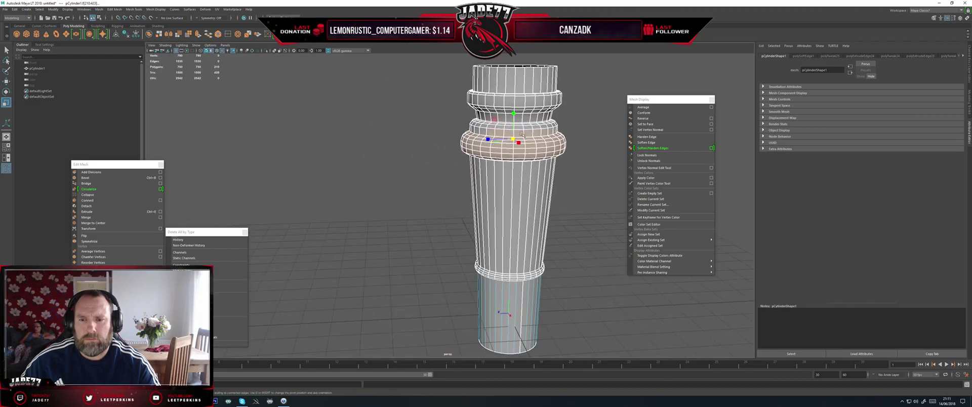
left_click_drag(521, 134, 504, 122, "alt")
middle_click_drag(504, 122, 448, 173, "alt")
left_click_drag(378, 136, 516, 173, "shift")
left_click_drag(441, 191, 390, 187, "alt")
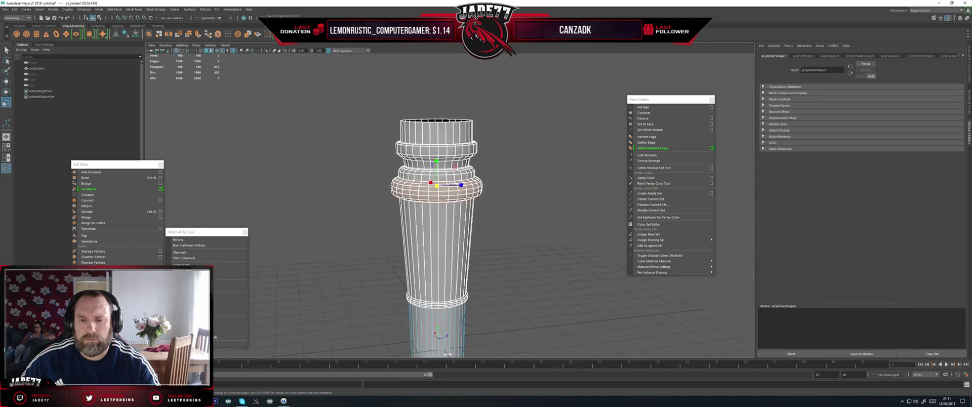
- Stretch the selected collar faces vertically to give the rounded collar a taller bulge, adjusting their scale and position
mouse_move(437, 161)
left_mouse_down()
mouse_move(436, 152)
mouse_move(439, 166)
left_mouse_up()
key("w")
middle_click_drag(451, 188, 447, 157, "alt")
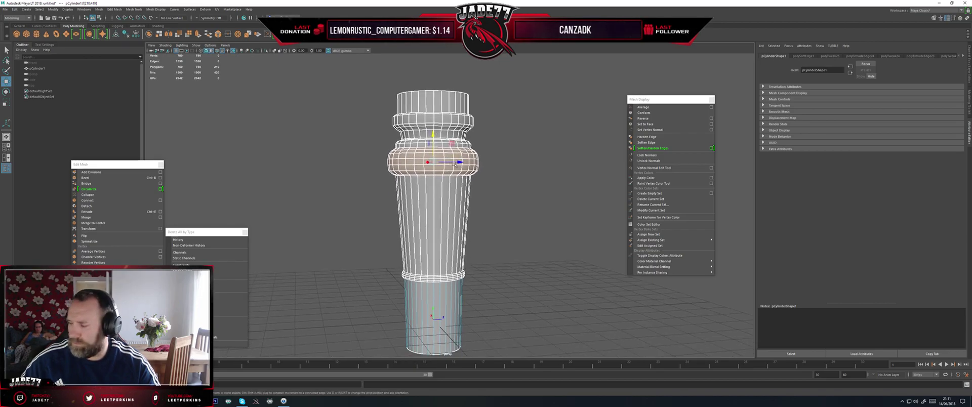
key("r")
left_click_drag(434, 163, 435, 161)
key("w")
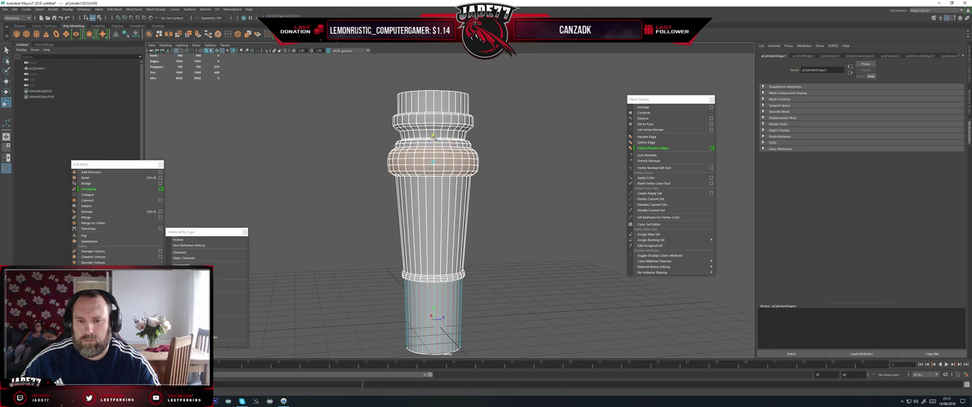
scroll(435, 144, "down", 3)
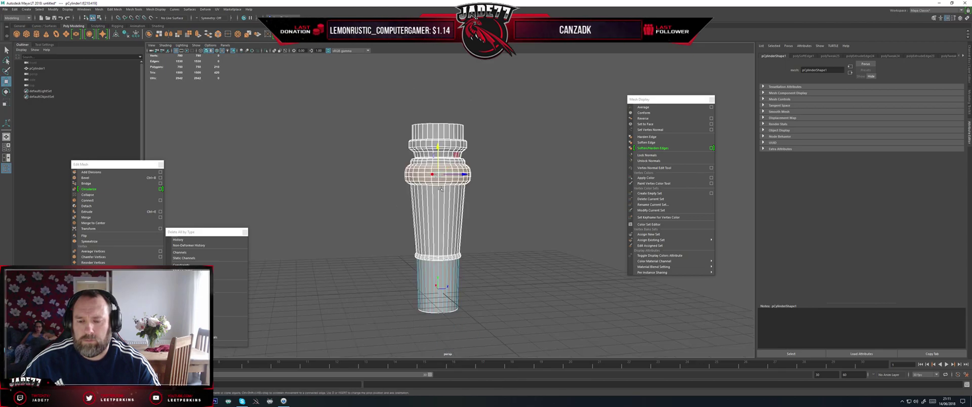
- Return to object mode, clear the selection, and inspect the reshaped collar on the shaded leg from several angles
middle_click_drag(437, 149, 428, 117, "alt")
left_click_drag(428, 121, 440, 142, "alt")
right_click_drag(434, 161, 461, 145)
left_click(487, 150)
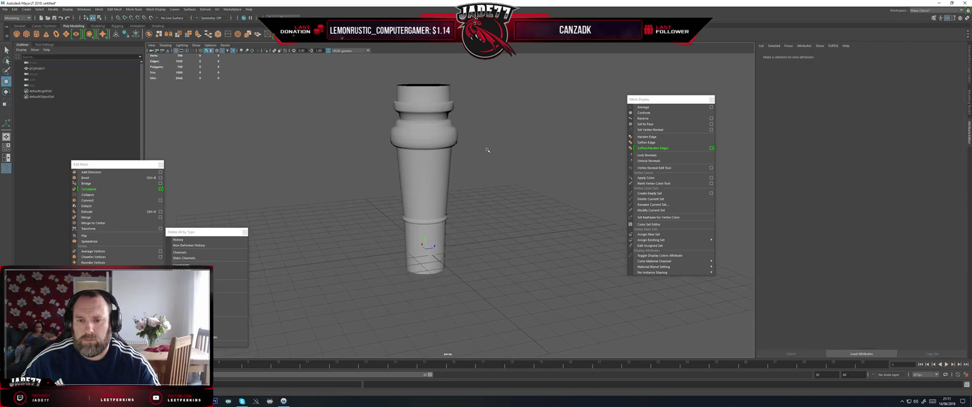
left_click_drag(444, 140, 391, 143, "alt")
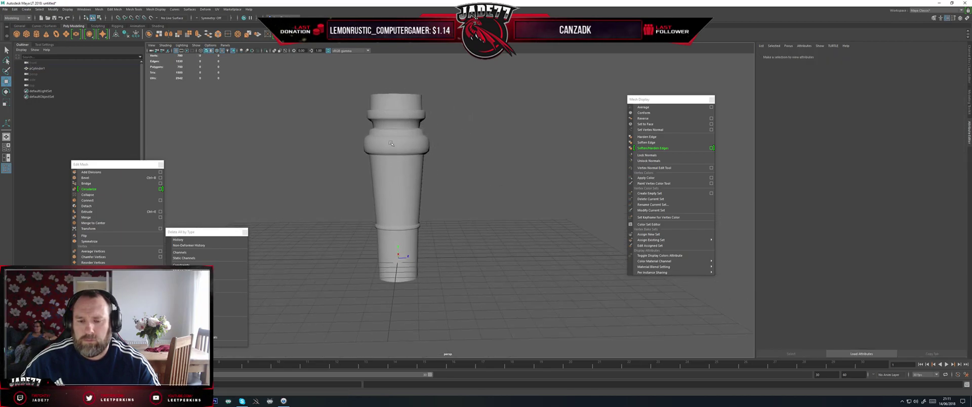
left_click_drag(269, 165, 308, 158, "alt")
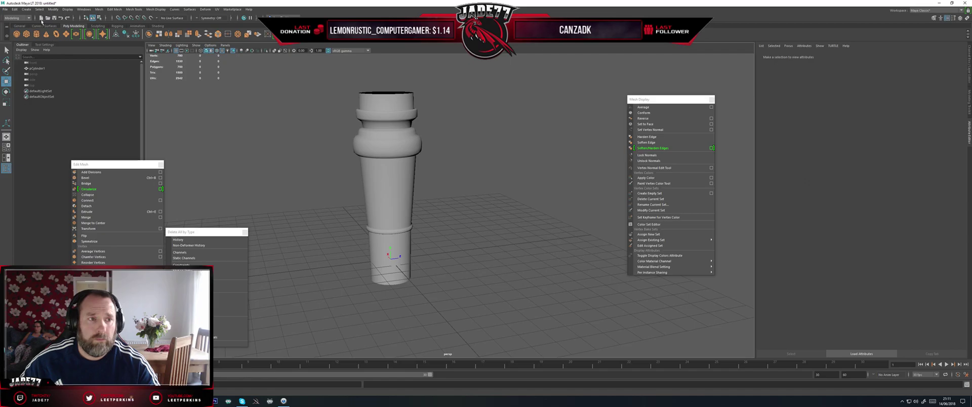
- Save the scene as "ect" in the Espresso Cutting Table folder inside the Identity directory
left_click(6, 10)
left_click(31, 38)
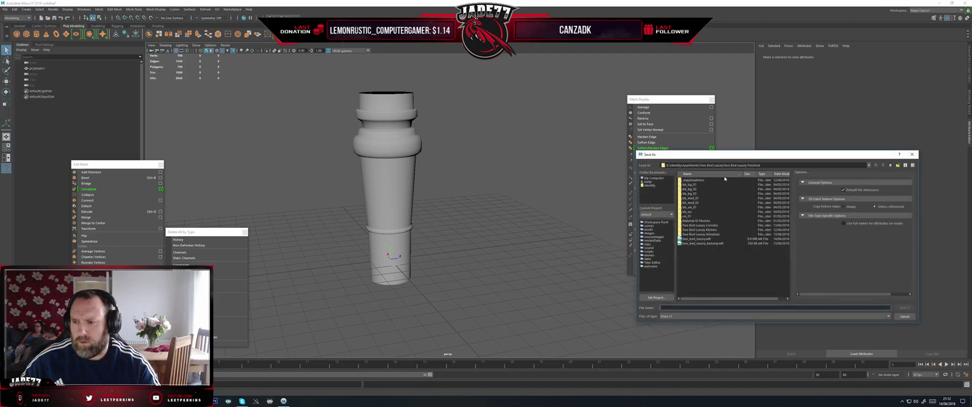
left_click(653, 186)
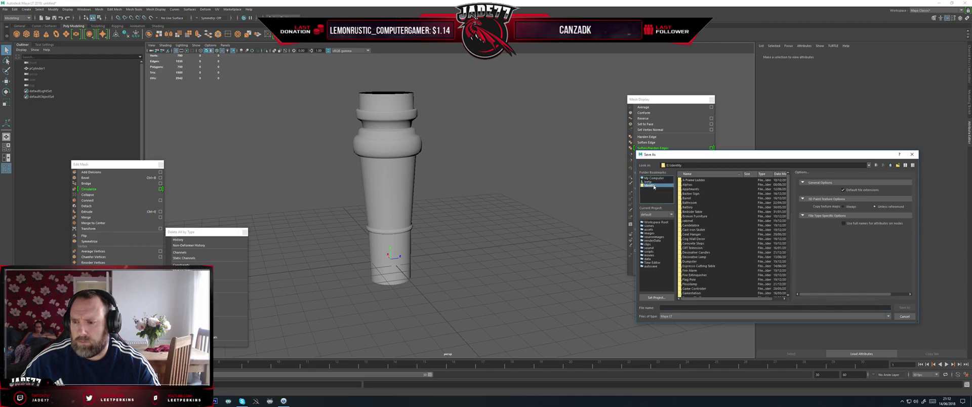
double_click(704, 266)
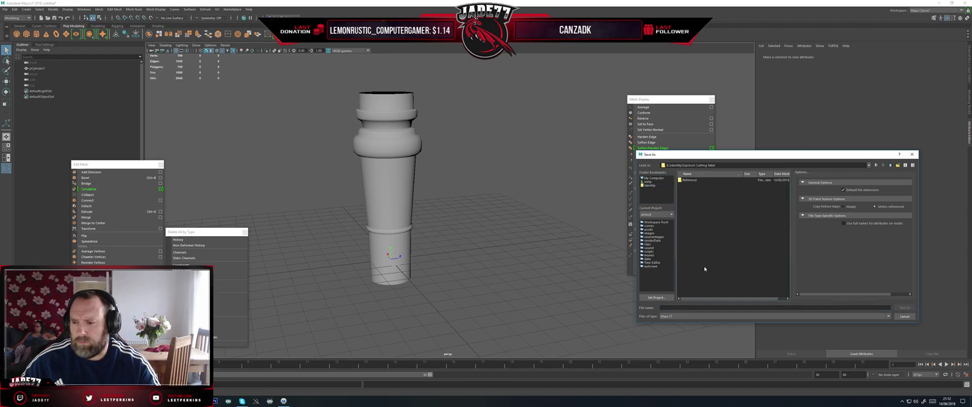
left_click(686, 307)
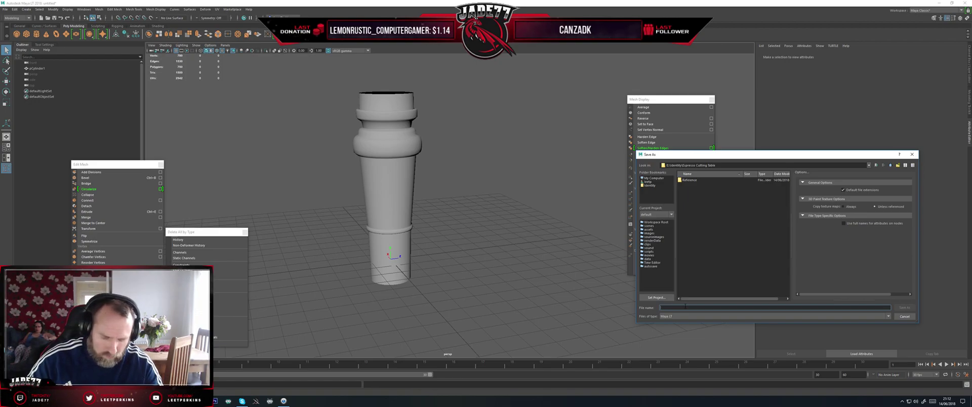
type("esp")
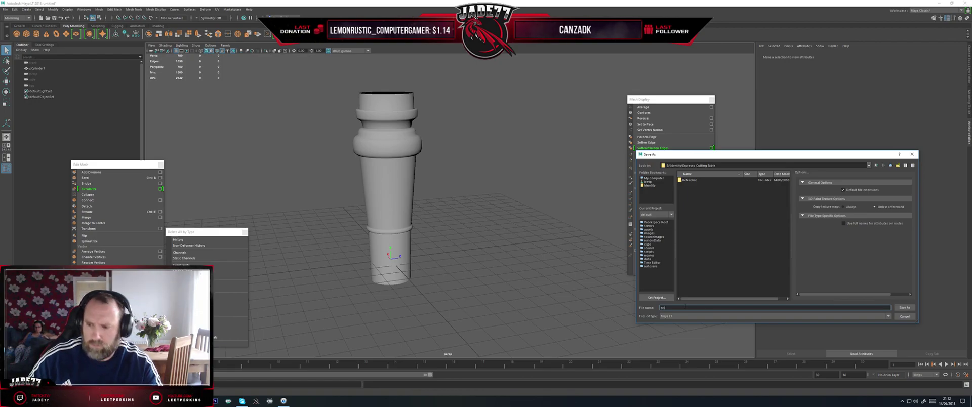
key("Return")
- Select the edge loop on the underside of the upper collar for resizing
middle_click_drag(457, 144, 479, 172, "alt")
left_click_drag(521, 178, 473, 176, "alt")
middle_click_drag(434, 99, 440, 123, "alt")
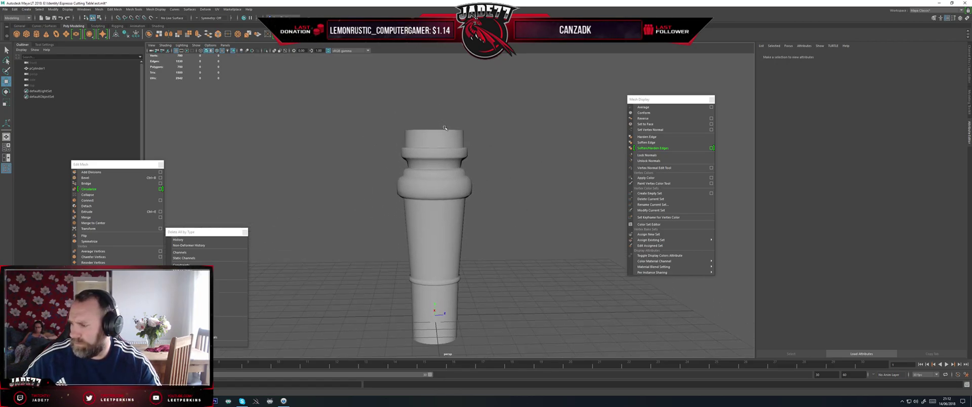
left_click_drag(448, 130, 435, 139, "alt")
scroll(435, 140, "up", 5)
middle_click_drag(421, 131, 424, 167, "alt")
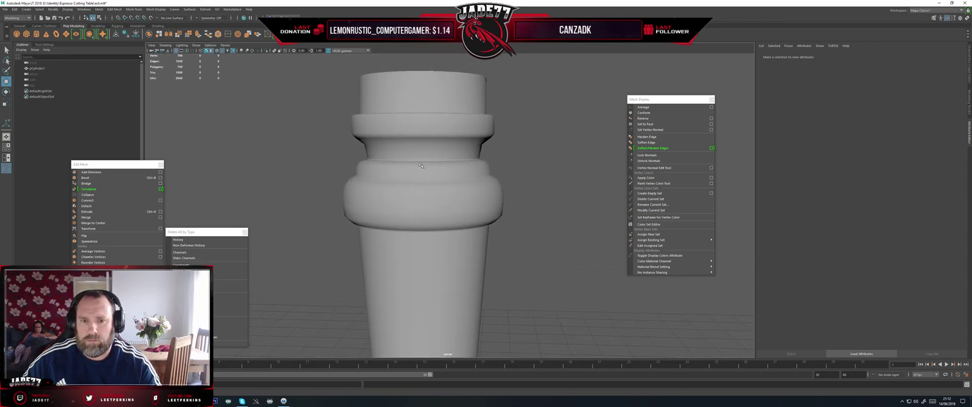
left_click(407, 132)
right_click_drag(408, 133, 418, 114)
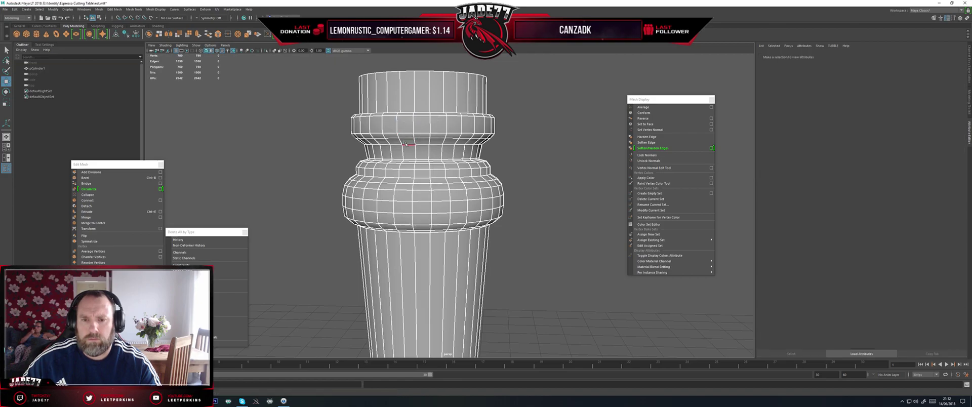
left_click(421, 121)
left_click_drag(422, 116, 422, 114)
key("r")
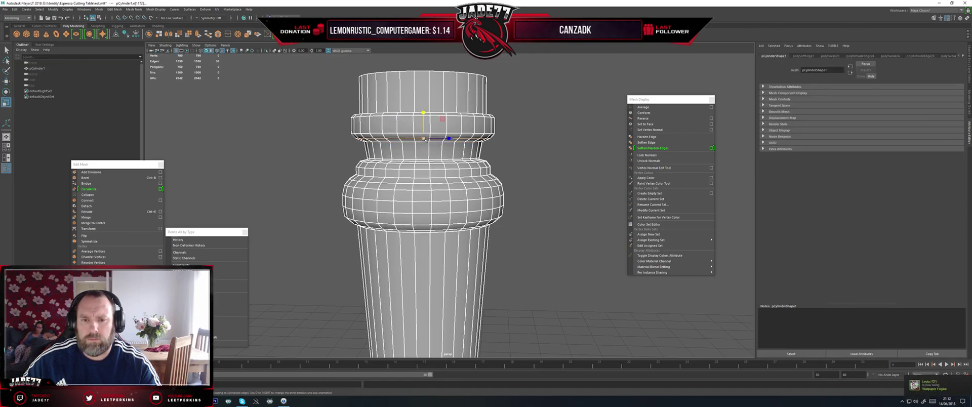
- Adjust the edge loop beneath the upper collar, return to object mode and clear the selection
key("w")
left_click_drag(402, 133, 405, 131, "alt")
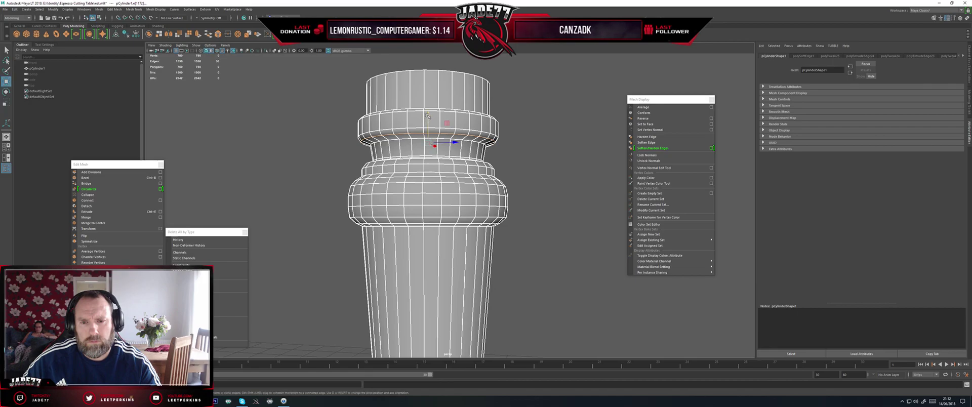
left_click_drag(428, 116, 423, 134, "alt")
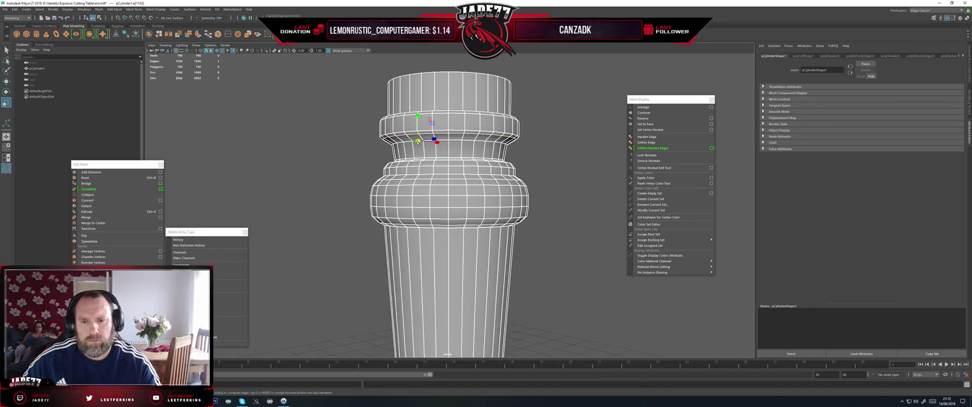
key("w")
double_click(449, 117)
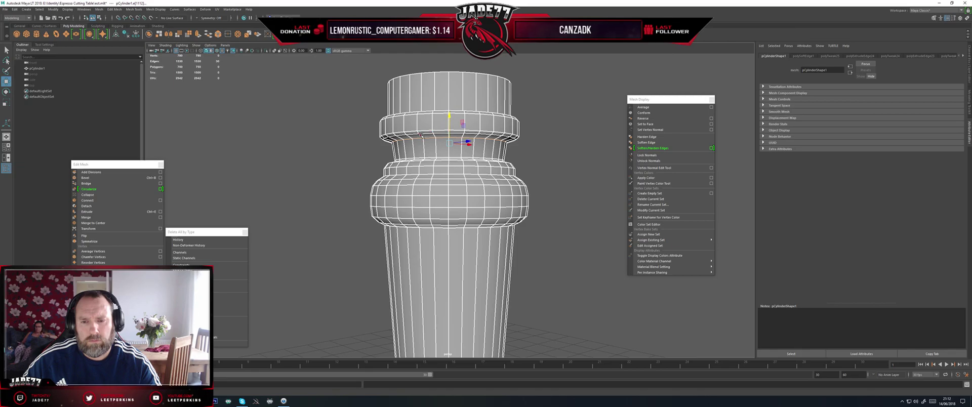
right_click_drag(420, 135, 467, 128)
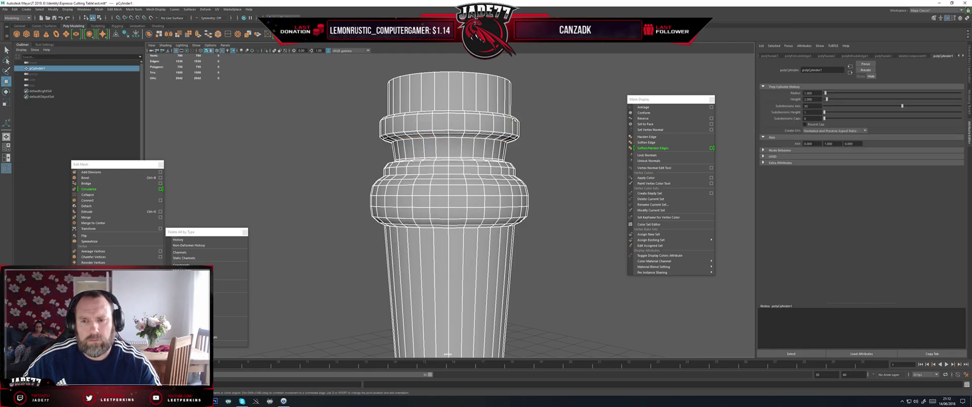
left_click(538, 126)
- Scale the open edge loop at the leg's foot slightly, then return to object mode and deselect the leg
scroll(538, 126, "down", 2)
left_click_drag(538, 126, 411, 135, "alt")
scroll(518, 141, "down", 4)
left_click(421, 181)
scroll(410, 133, "up", 2)
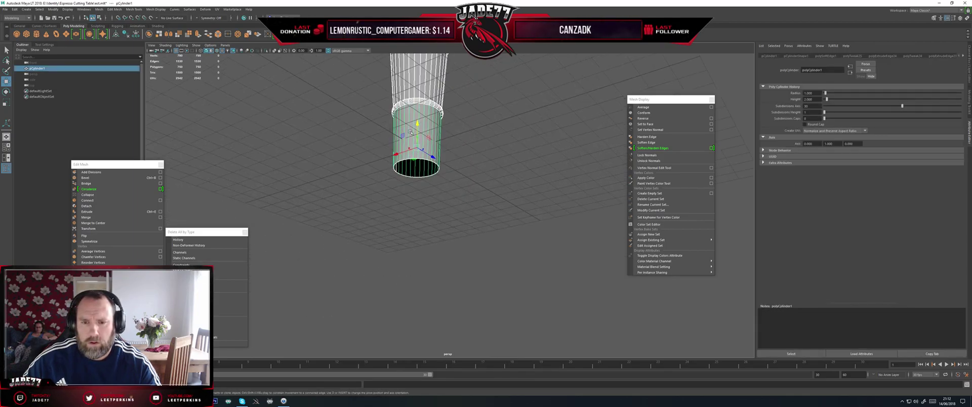
right_click_drag(410, 133, 411, 116)
double_click(419, 159)
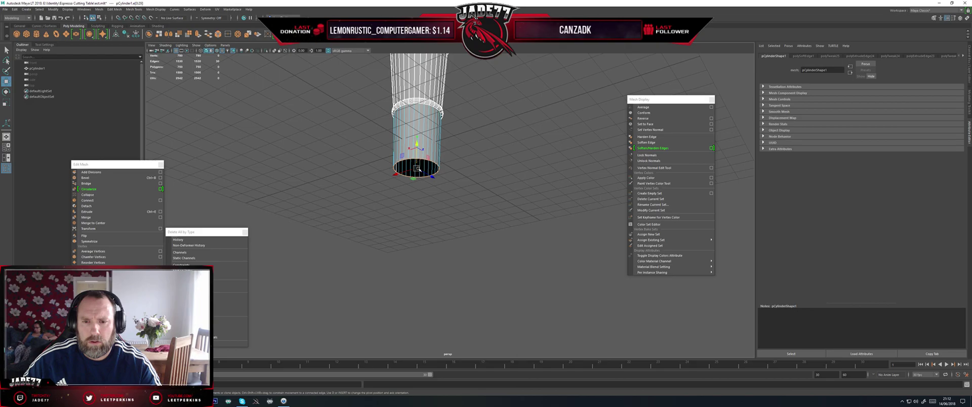
key("r")
left_click_drag(417, 168, 421, 188)
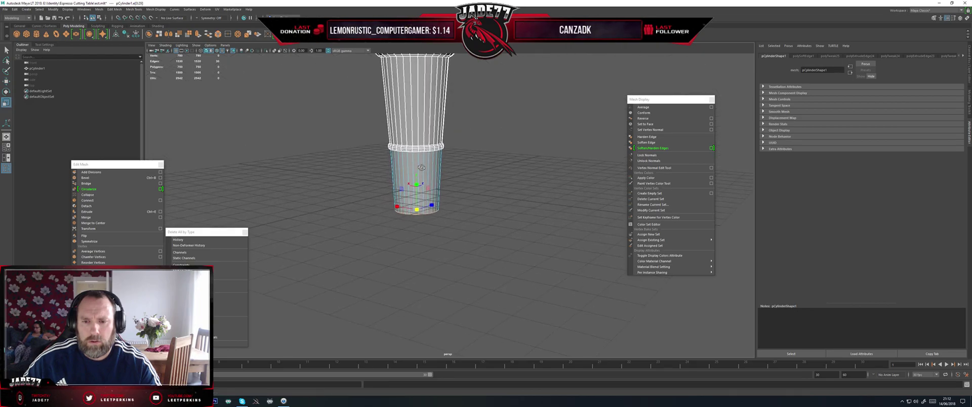
right_click_drag(420, 168, 445, 158)
scroll(463, 145, "down", 2)
left_click(475, 148)
scroll(476, 149, "down", 2)
- Raise the open edge loop at the leg's foot to shorten the section below the thin lower ring
left_click_drag(475, 147, 447, 165, "alt")
scroll(448, 164, "up", 3)
middle_click_drag(424, 208, 429, 184, "alt")
scroll(429, 183, "up", 3)
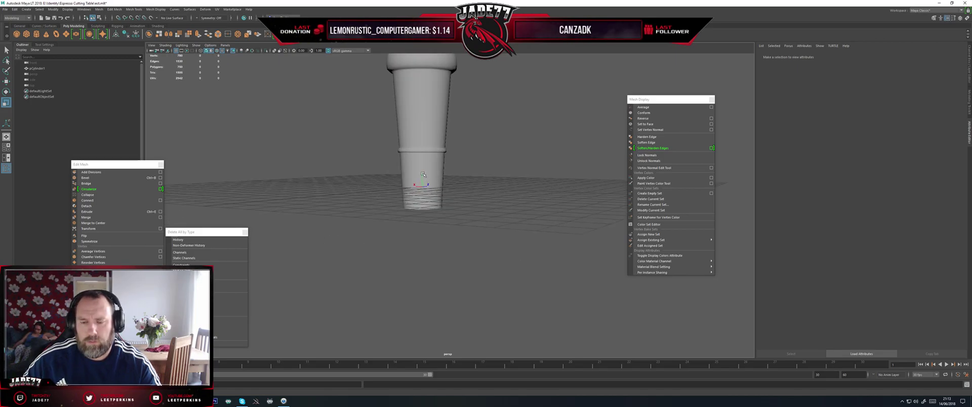
left_click(423, 175)
right_click_drag(431, 173, 431, 153)
double_click(428, 209)
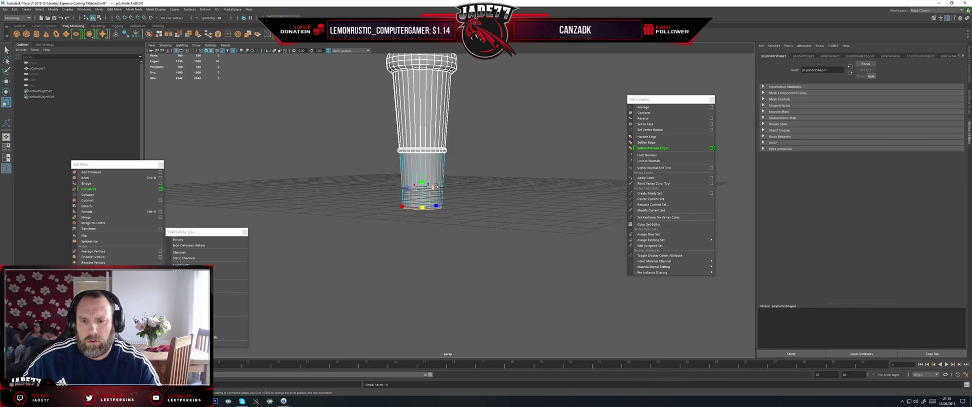
key("w")
left_click_drag(423, 179, 423, 172)
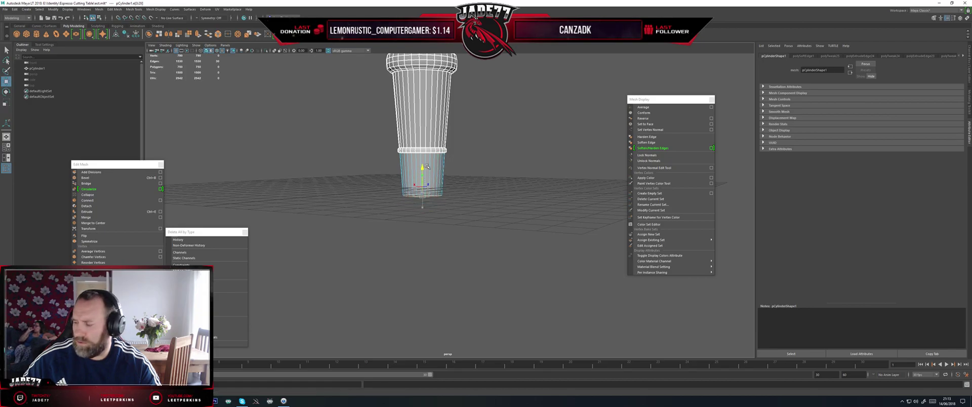
left_click_drag(431, 196, 427, 179, "alt")
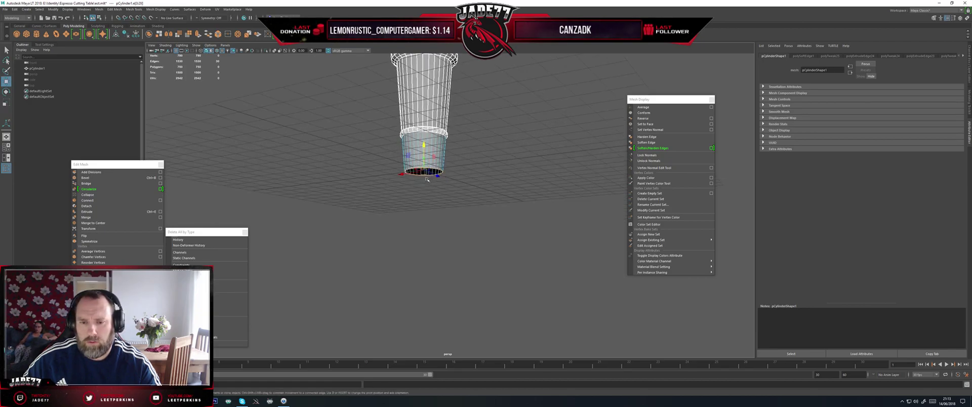
- Extrude the foot's open edge loop slightly downward and scale it inward to start a rounded bottom edge
scroll(428, 180, "up", 3)
middle_click_drag(428, 180, 437, 202, "alt")
key("ctrl+e")
key("w")
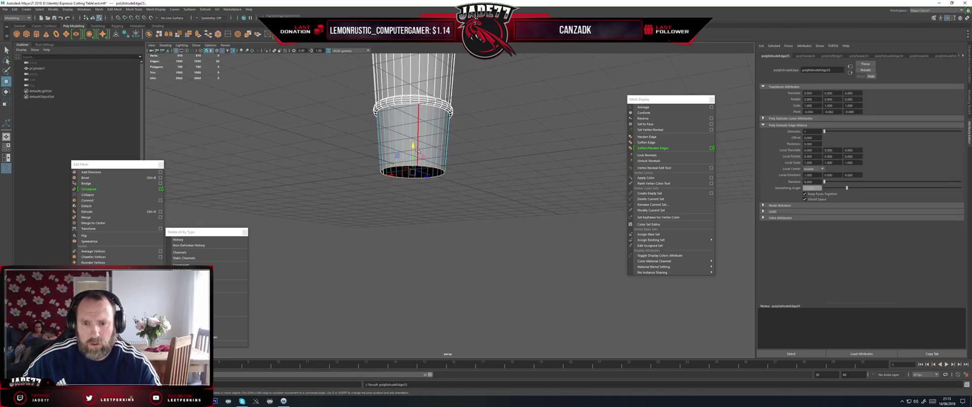
middle_click_drag(426, 161, 438, 182, "alt")
scroll(438, 183, "up", 4)
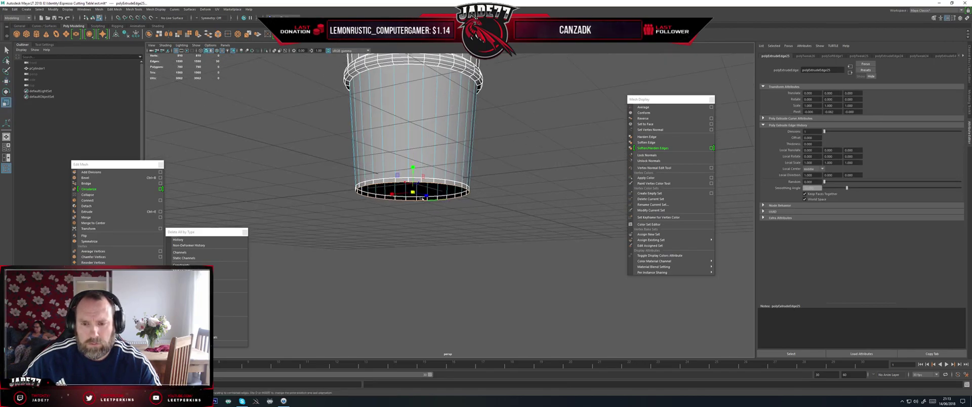
key("r")
left_click_drag(414, 192, 411, 192)
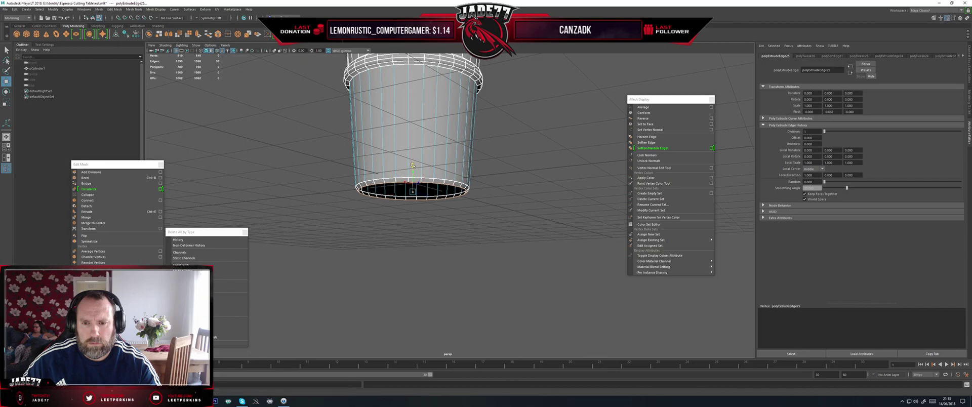
- Extrude the foot's edge loop again, scaling and lowering it slightly to continue the rounded bottom edge
key("w")
key("ctrl+e")
key("r")
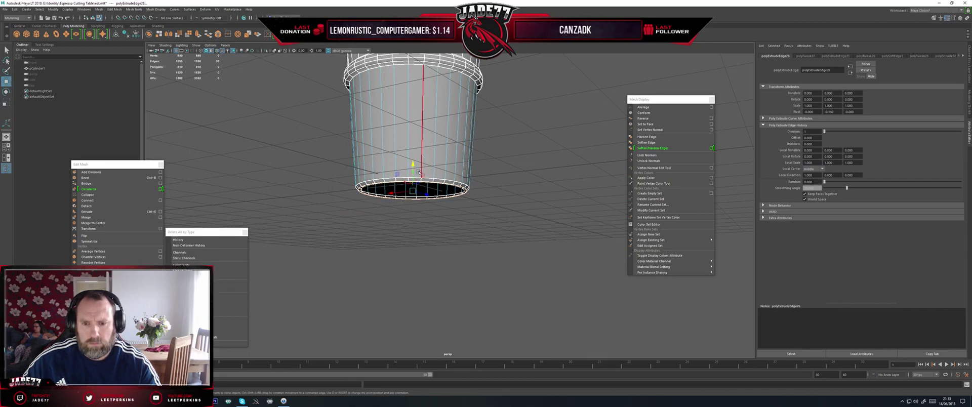
key("w")
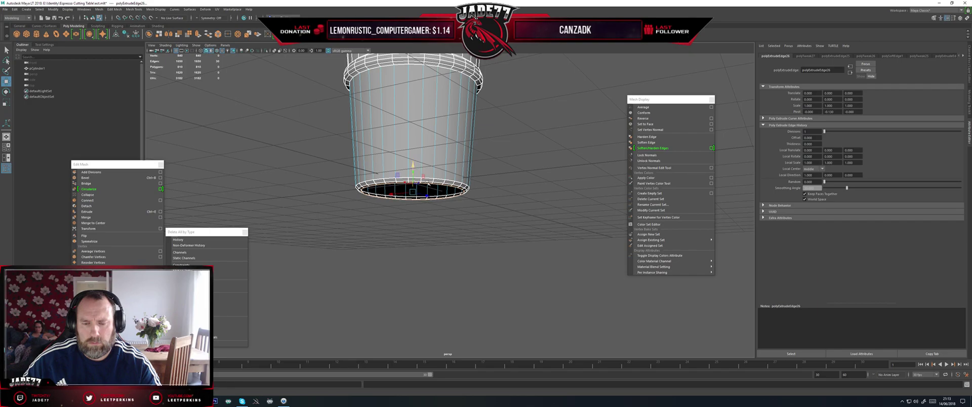
middle_click_drag(428, 184, 431, 182, "alt")
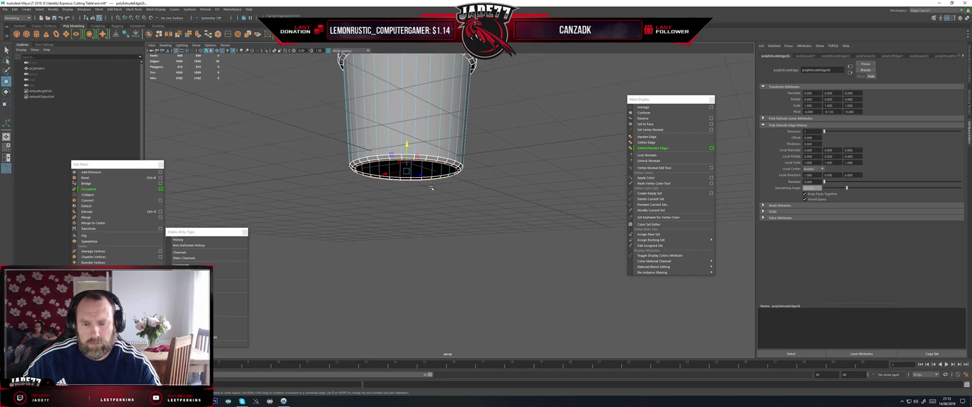
- Extrude the bottom edge loop once more and scale it inward to a small ring at the foot's centre
key("ctrl+e")
key("r")
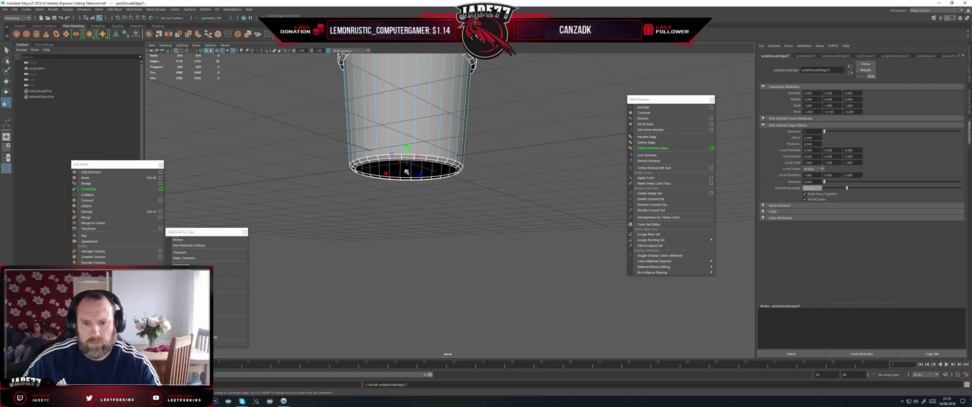
left_click_drag(406, 172, 393, 173)
scroll(429, 189, "up", 5)
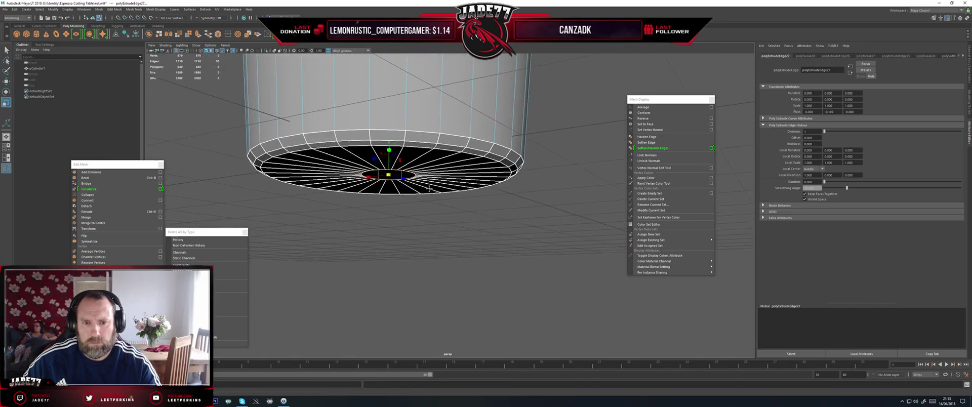
scroll(429, 189, "up", 5)
- Close the foot by merging the small central ring's vertices to their centre
right_click_drag(317, 148, 320, 167)
left_click(335, 173)
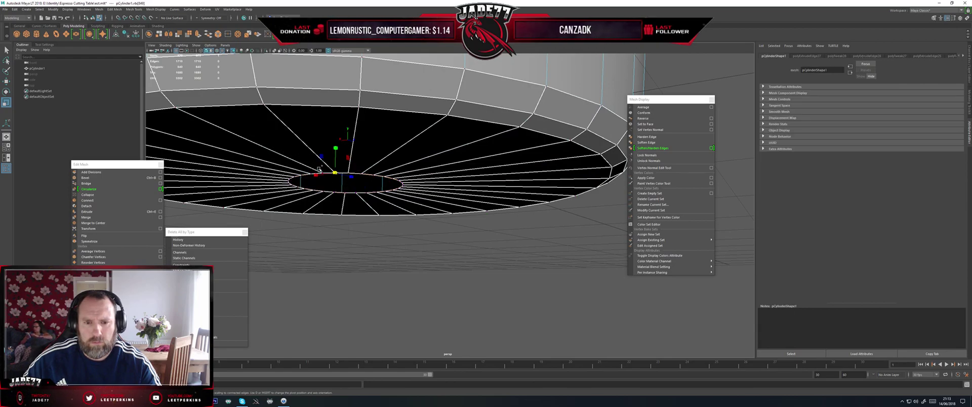
left_click(93, 223)
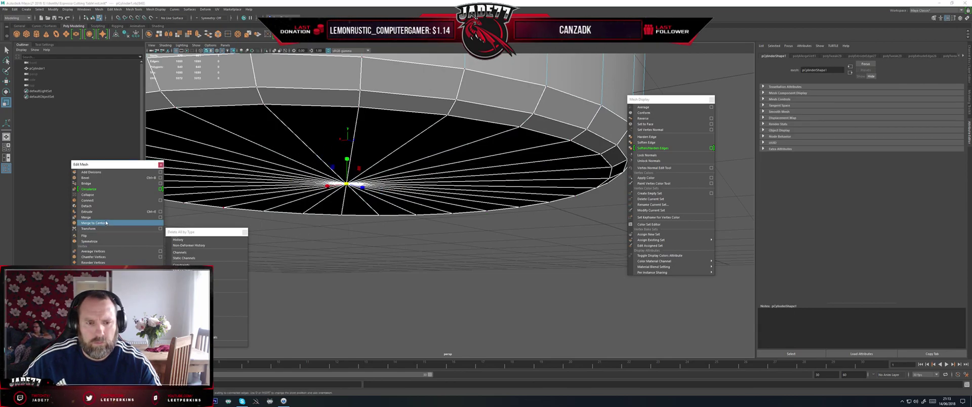
- Return to object mode, soften the edges of the whole leg, and clear the selection
right_click_drag(328, 147, 356, 139)
key("f")
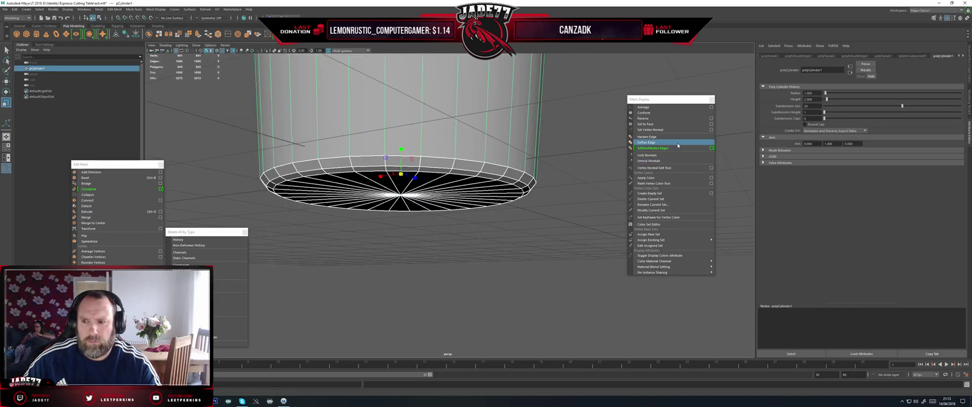
left_click(646, 143)
left_click(561, 146)
- Hide the viewport grid so that the leg stands on a plain background
left_click_drag(561, 145, 131, 109, "alt")
left_click(90, 10)
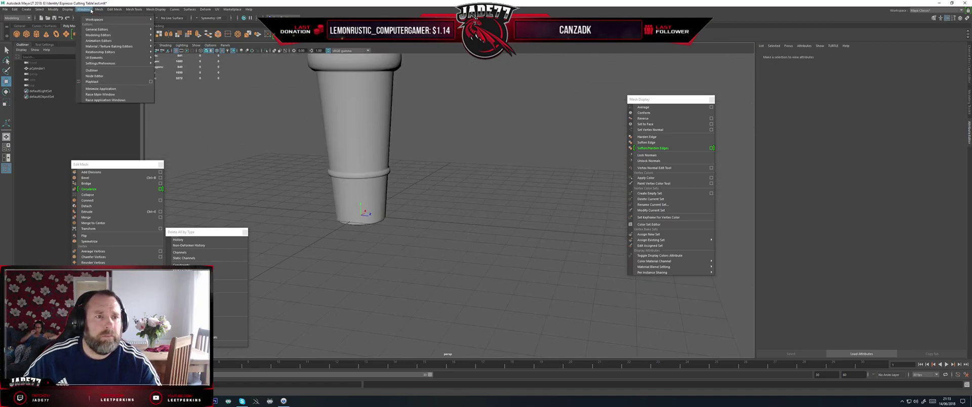
mouse_move(70, 9)
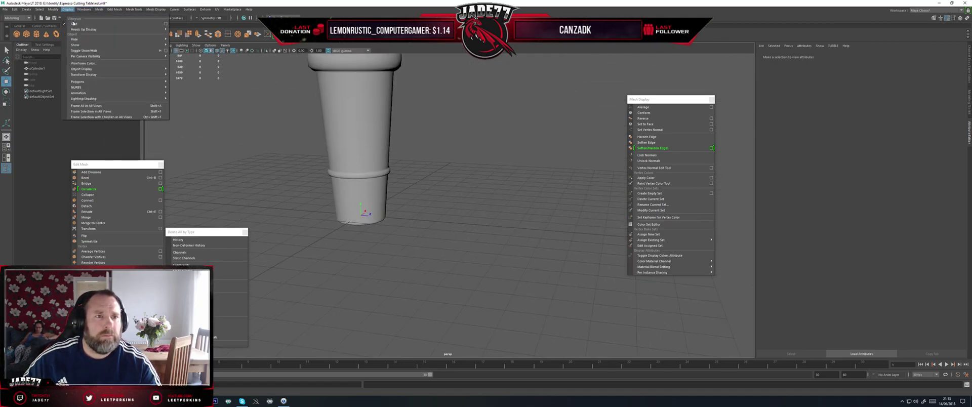
left_click(74, 23)
- Extrude the edge loop around the leg's open top and scale it slightly outward
scroll(340, 78, "down", 5)
middle_click_drag(369, 78, 373, 139, "alt")
left_click_drag(377, 138, 434, 146, "alt")
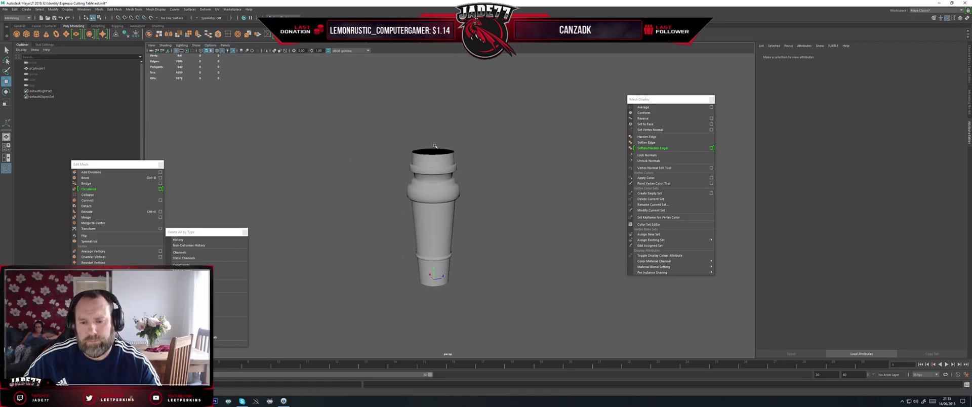
scroll(436, 148, "up", 4)
scroll(441, 196, "down", 3)
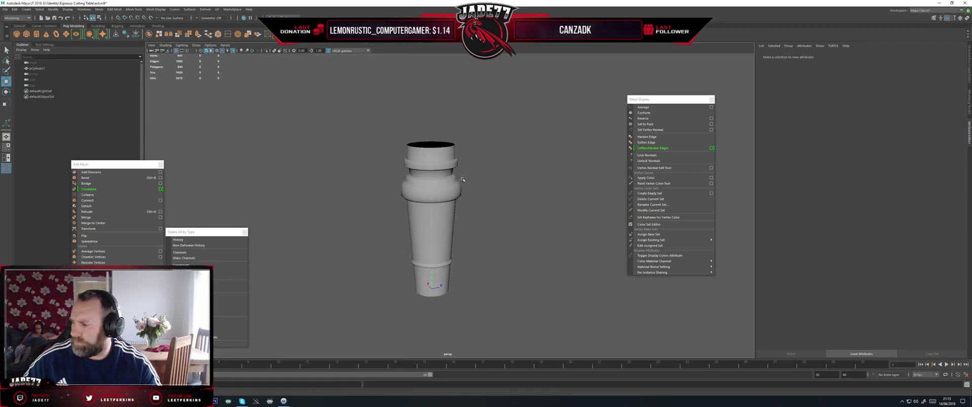
scroll(445, 185, "up", 3)
right_click_drag(432, 191, 428, 185)
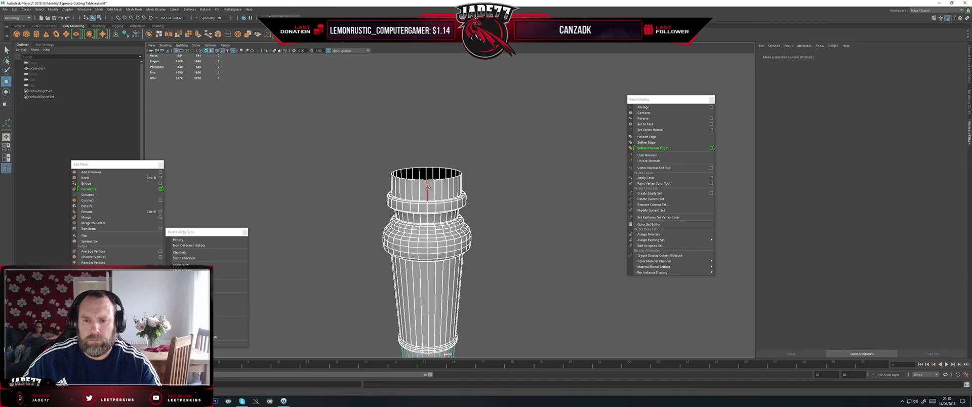
double_click(430, 181)
left_click_drag(431, 181, 435, 198, "alt")
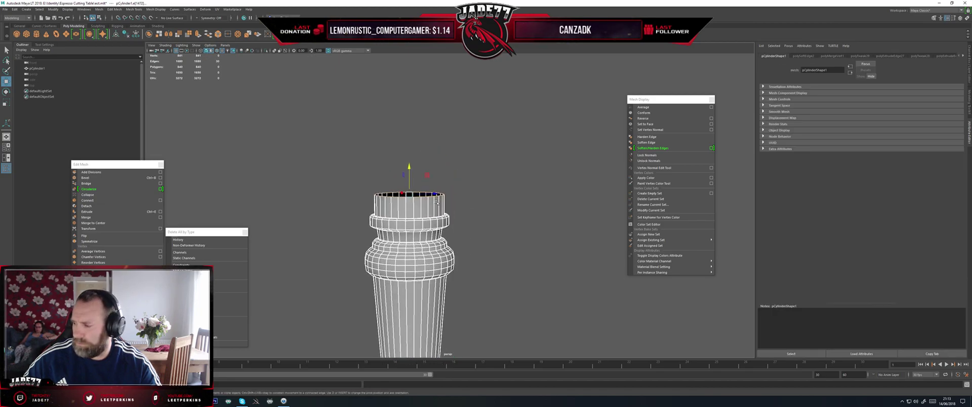
key("ctrl+e")
key("r")
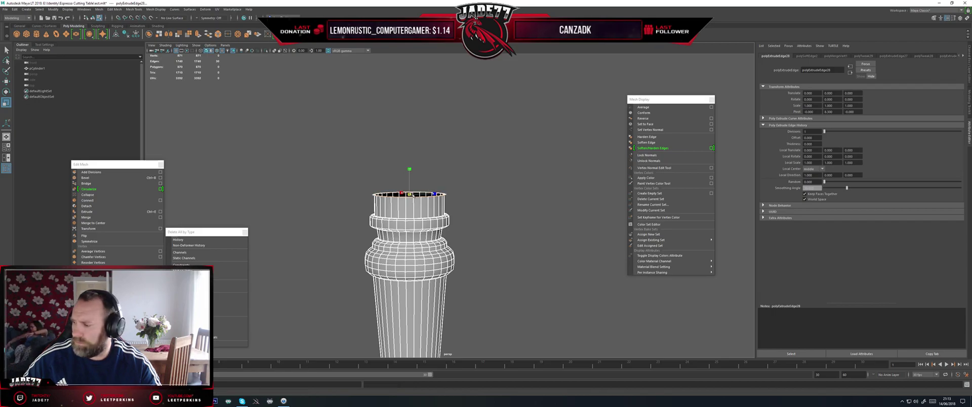
scroll(413, 196, "up", 5)
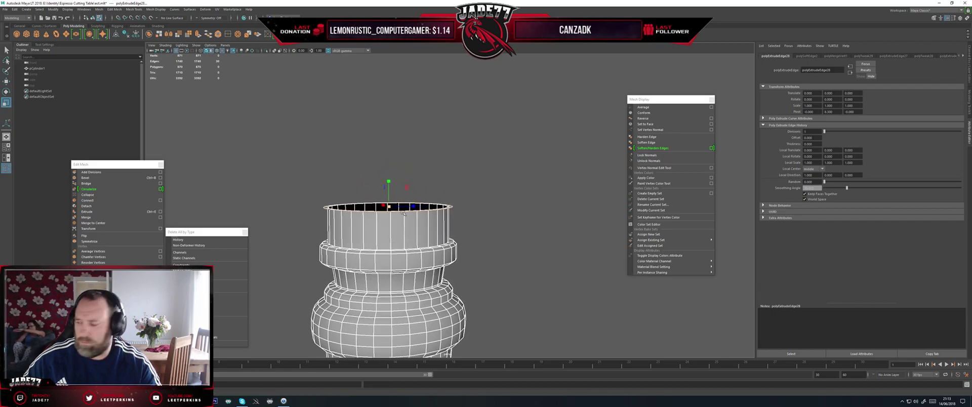
key("w")
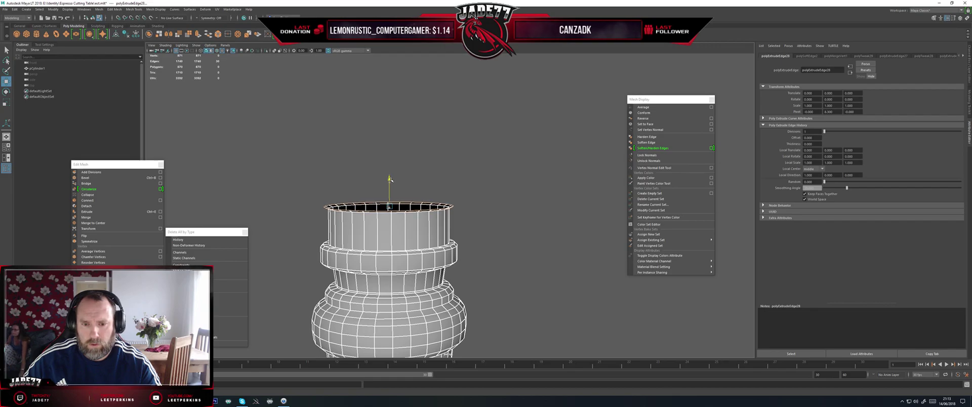
left_click_drag(391, 181, 376, 193, "alt")
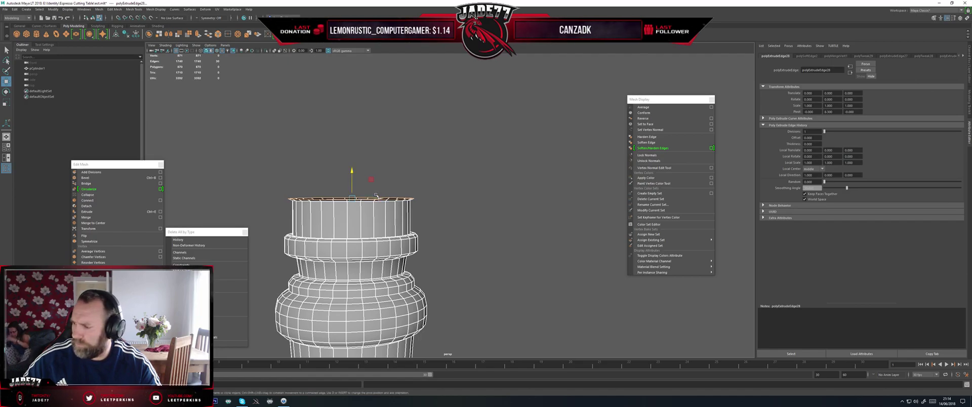
- Adjust the scale of the extruded top loop in the top view to form a narrow lip around the opening
left_click_drag(376, 196, 368, 179, "alt")
key("space")
key("space")
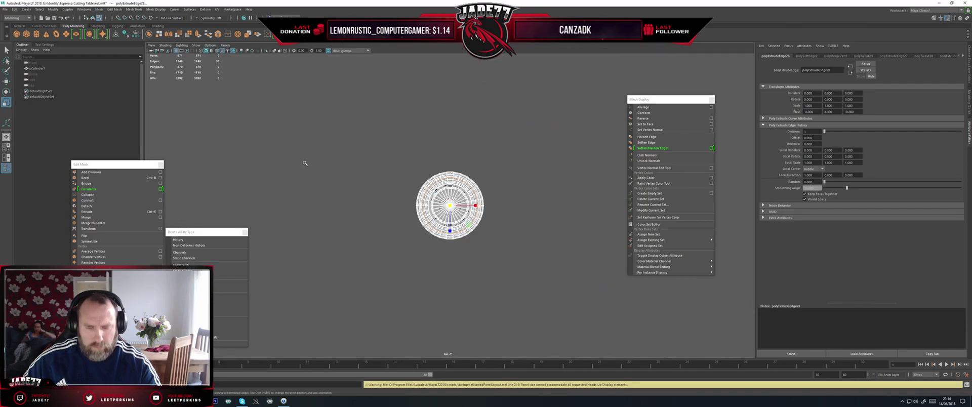
key("f")
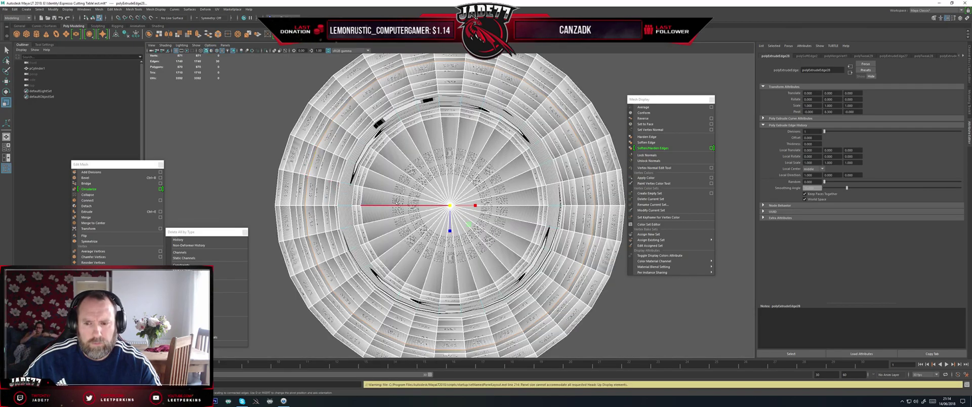
key("1")
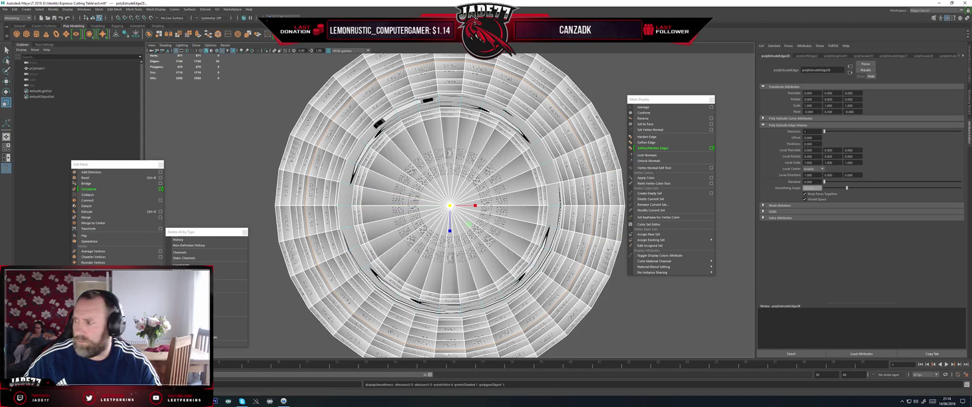
left_click(218, 11)
left_click(224, 19)
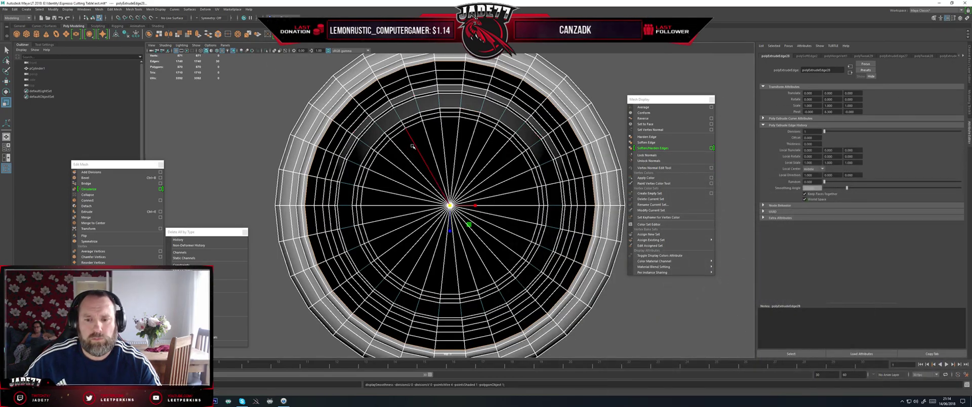
mouse_move(451, 206)
left_mouse_down()
mouse_move(437, 205)
mouse_move(449, 204)
left_mouse_up()
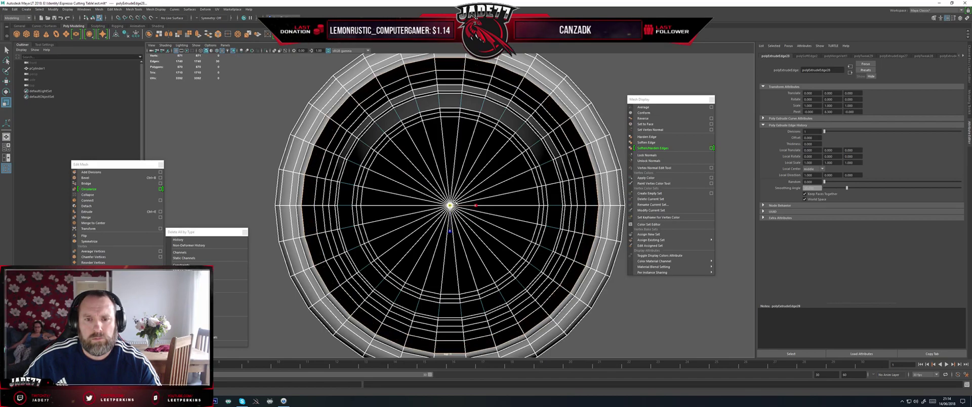
key("space")
key("space")
left_click_drag(457, 174, 433, 148, "alt")
middle_click_drag(399, 127, 472, 115, "alt")
left_click_drag(436, 143, 394, 149, "alt")
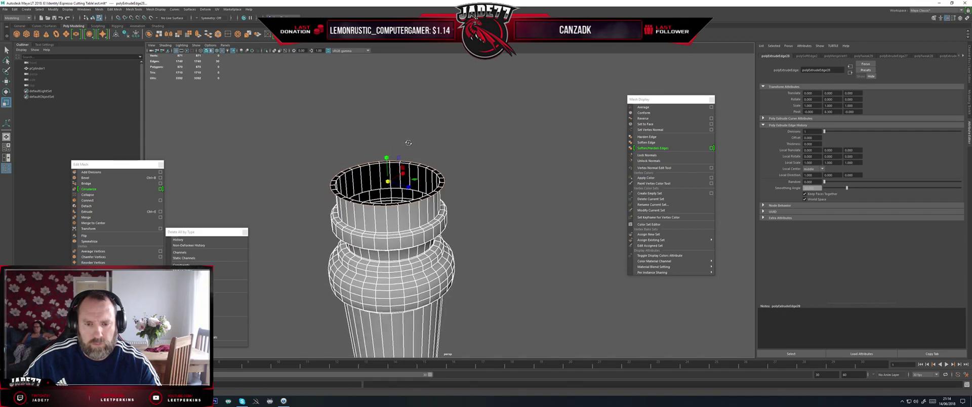
- Extrude the lip's loop again, scale it wider than the neck and raise it to flare the rim
key("ctrl+e")
key("space")
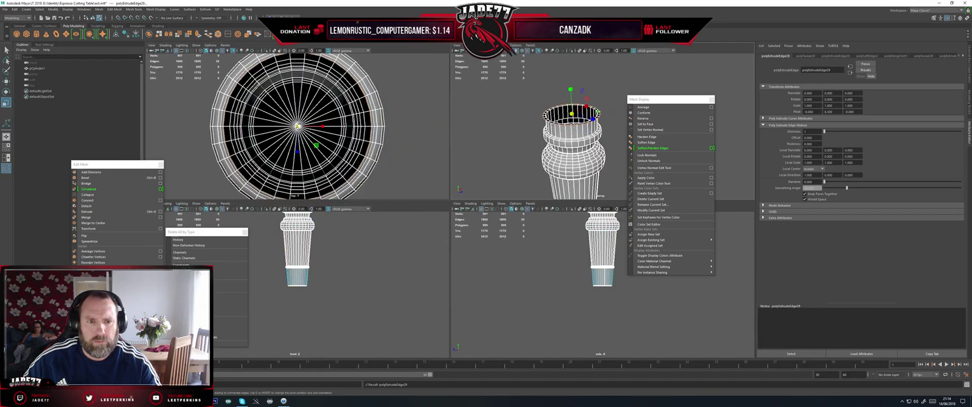
left_click_drag(298, 127, 305, 128)
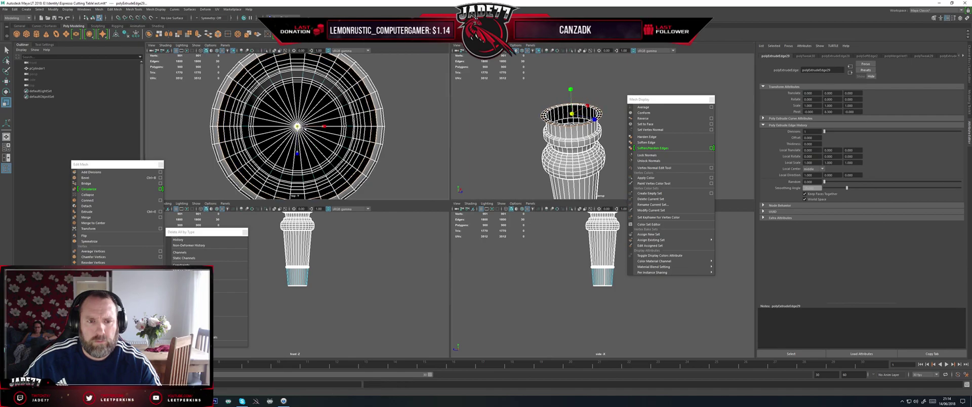
key("space")
key("space")
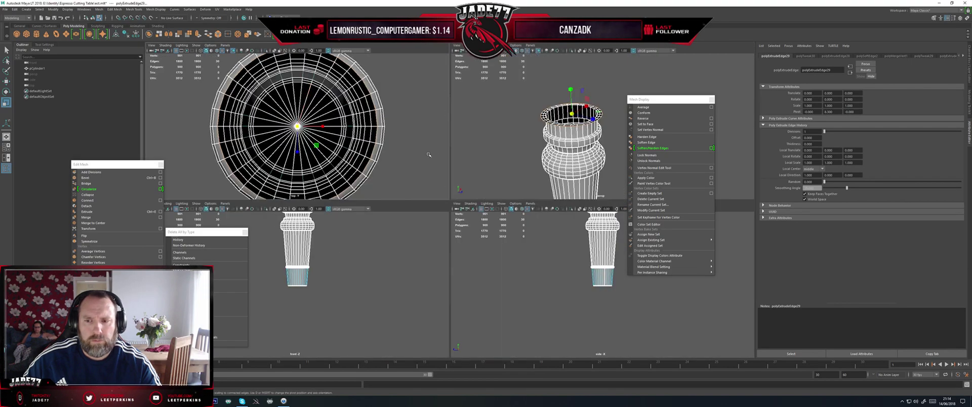
key("space")
key("w")
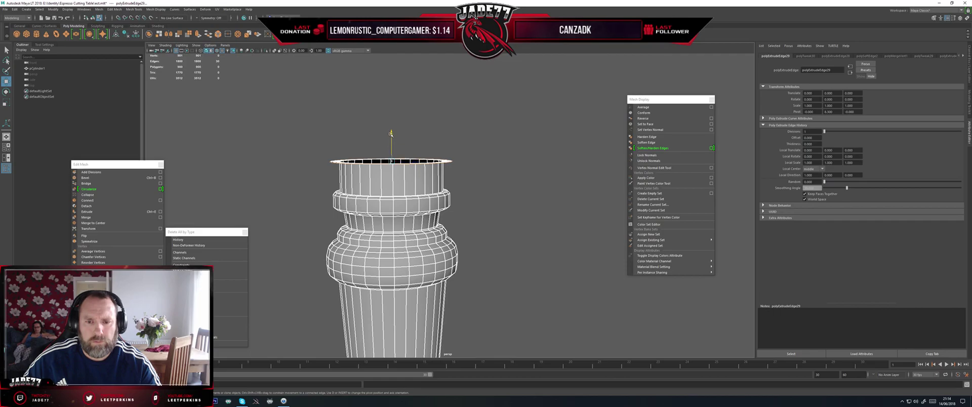
mouse_move(391, 133)
left_mouse_down("alt")
mouse_move(381, 130)
mouse_move(384, 144)
mouse_move(400, 142)
left_mouse_up("alt")
scroll(381, 130, "up", 10)
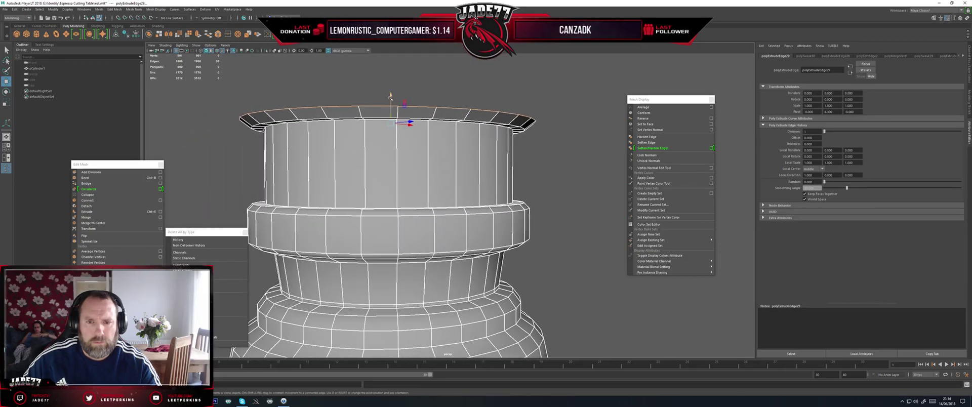
left_click_drag(391, 96, 408, 110, "alt")
scroll(404, 123, "down", 3)
- Extrude the flared rim upward twice, adjusting each new loop's height and scale to shape the collar's lower side
key("ctrl+e")
key("w")
key("r")
scroll(399, 136, "up", 2)
key("ctrl+e")
key("w")
key("r")
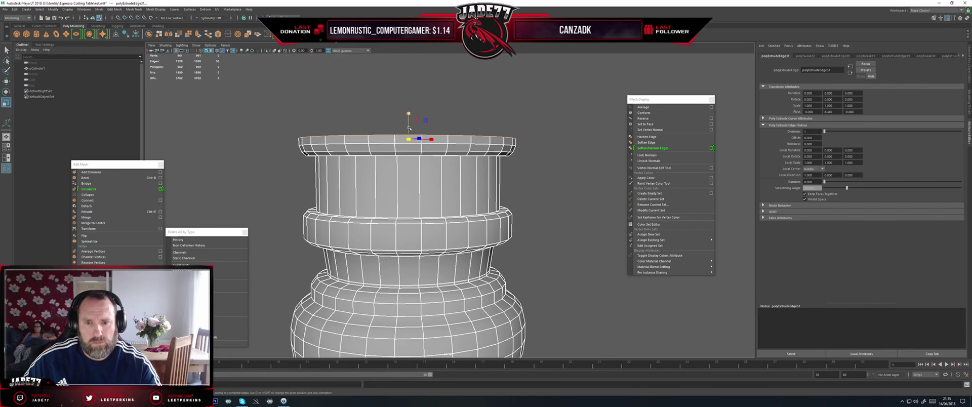
- Extrude the collar's top loop upward two more times to build its side, scaling the upper loop slightly
key("ctrl+e")
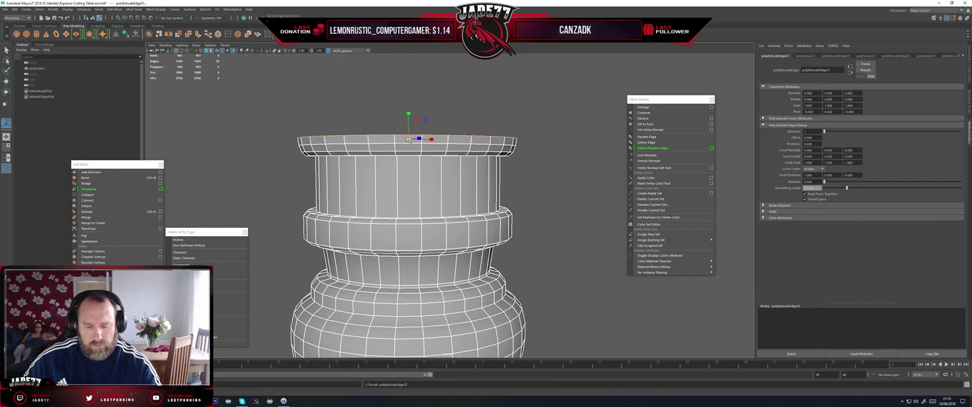
key("w")
left_click_drag(408, 122, 408, 104)
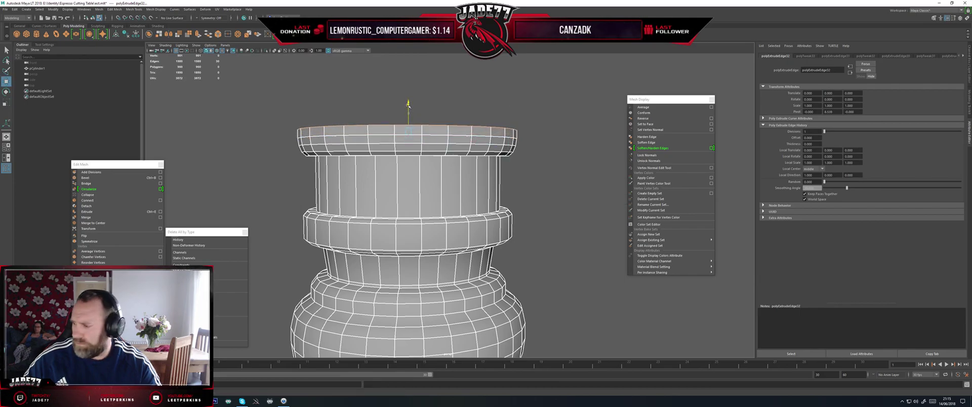
key("ctrl+e")
middle_click_drag(408, 103, 406, 129, "alt")
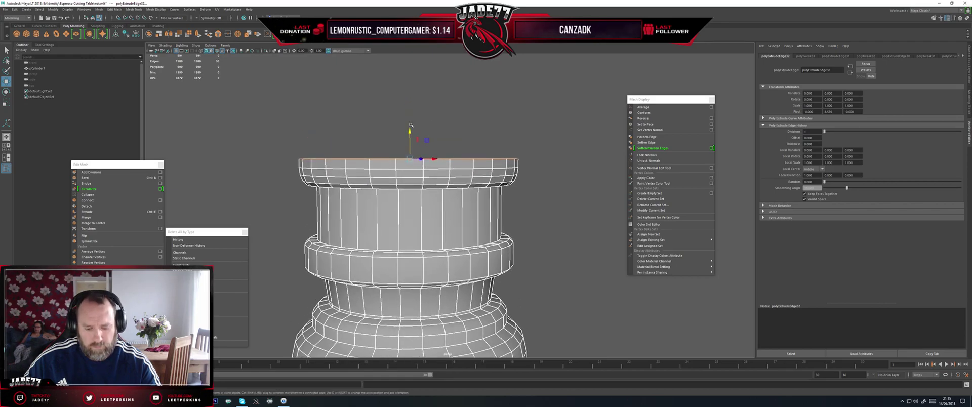
left_click_drag(410, 131, 410, 123)
key("r")
left_click_drag(410, 151, 408, 151)
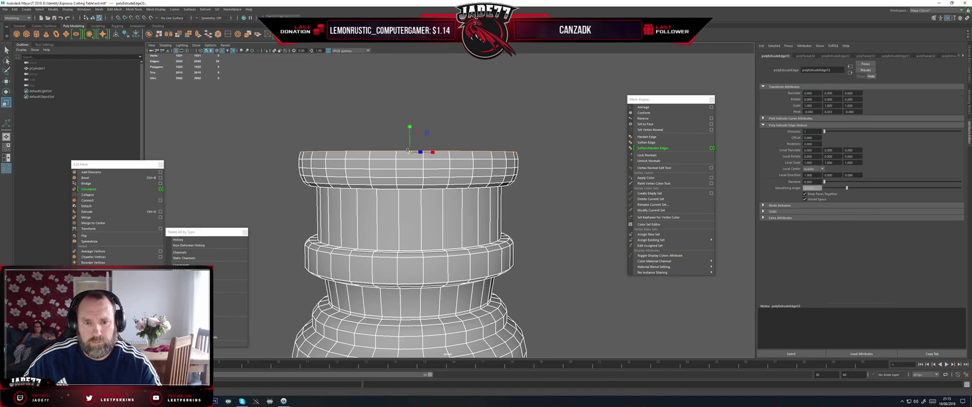
- Extrude the collar's top loop once more, raising it and scaling it inward to begin rounding the upper edge
key("ctrl+e")
mouse_move(408, 151)
middle_mouse_down("alt")
mouse_move(410, 140)
mouse_move(398, 157)
middle_mouse_up("alt")
key("w")
key("r")
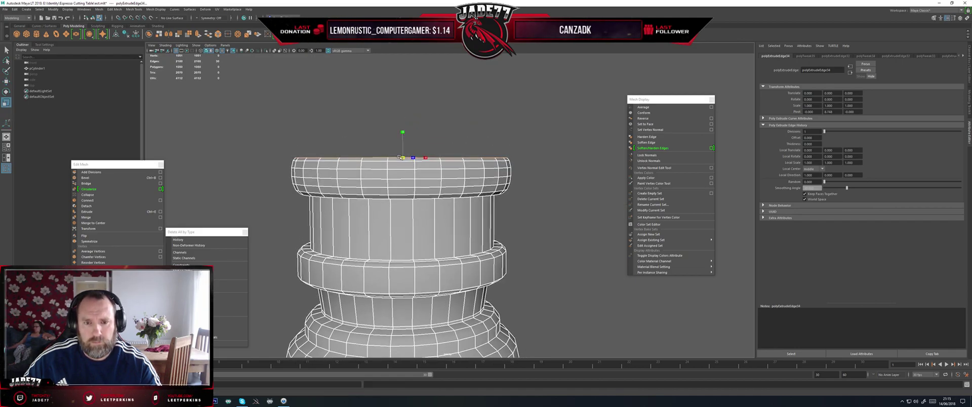
key("w")
left_click_drag(402, 133, 399, 134)
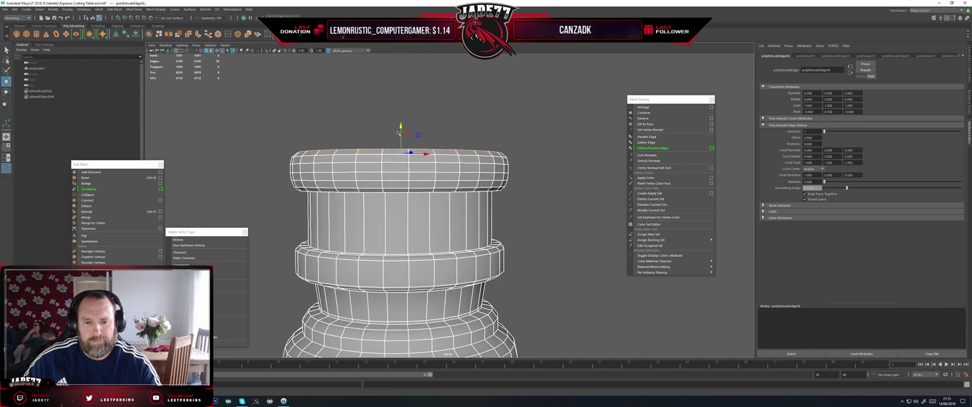
middle_click_drag(399, 134, 401, 144, "alt")
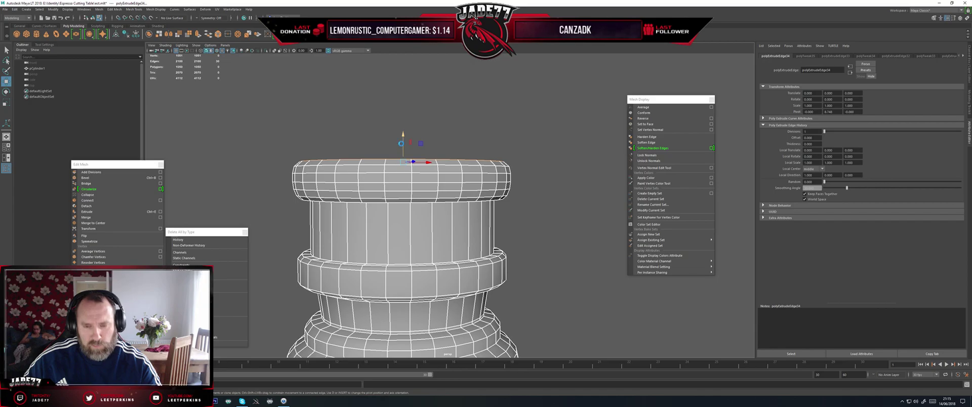
- Extrude another loop at the collar's top and scale it further inward to finish the rounded shoulder
key("ctrl+e")
key("w")
left_click_drag(401, 144, 395, 173, "alt")
key("r")
key("w")
mouse_move(399, 146)
left_mouse_down()
mouse_move(401, 136)
mouse_move(389, 154)
left_mouse_up()
scroll(401, 136, "down", 3)
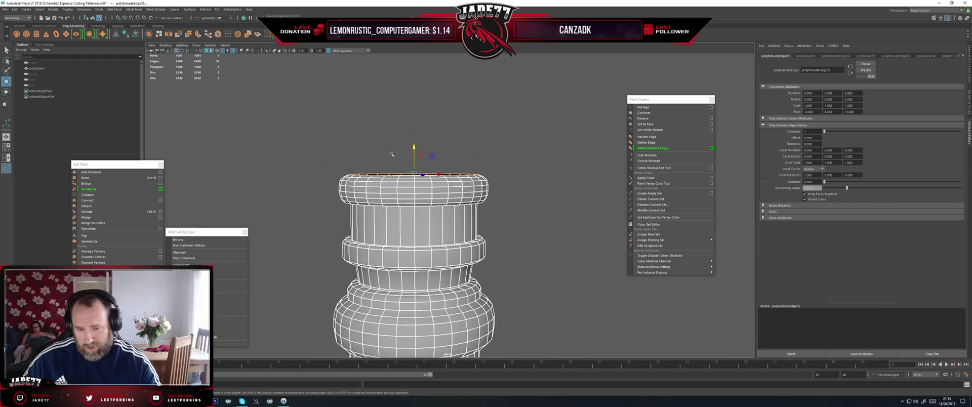
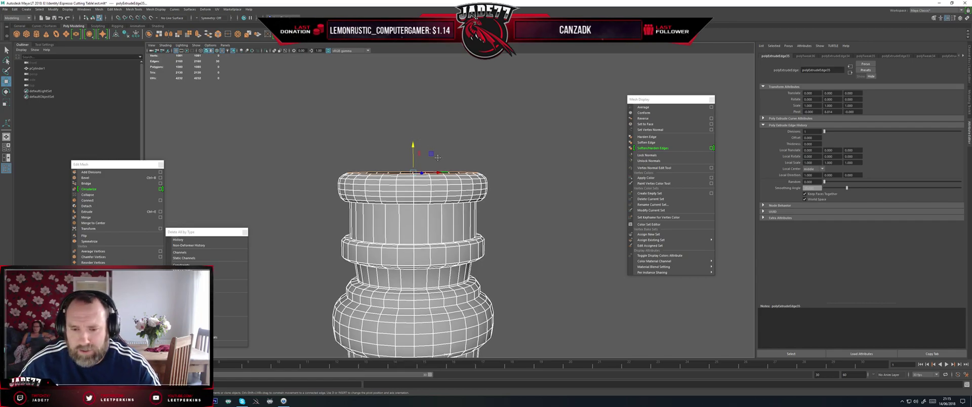
scroll(433, 117, "down", 3)
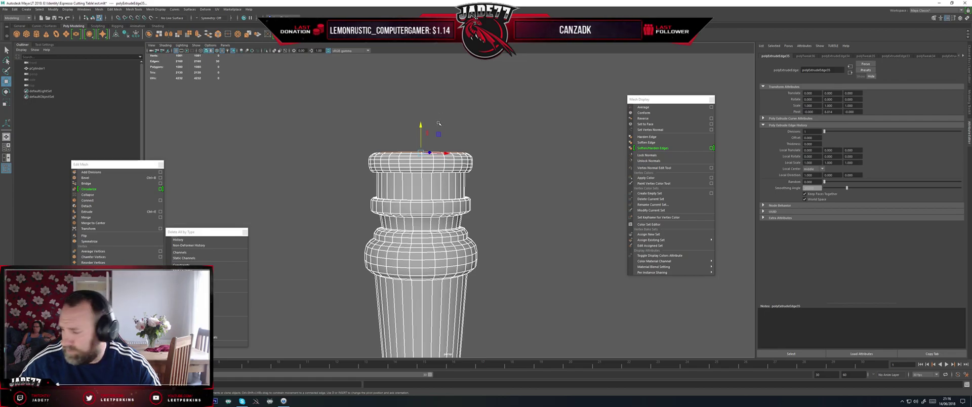
- Extrude the collar's narrower top loop upward twice to start a short band above the rounded shoulder
left_click_drag(439, 123, 416, 137, "alt")
key("ctrl+e")
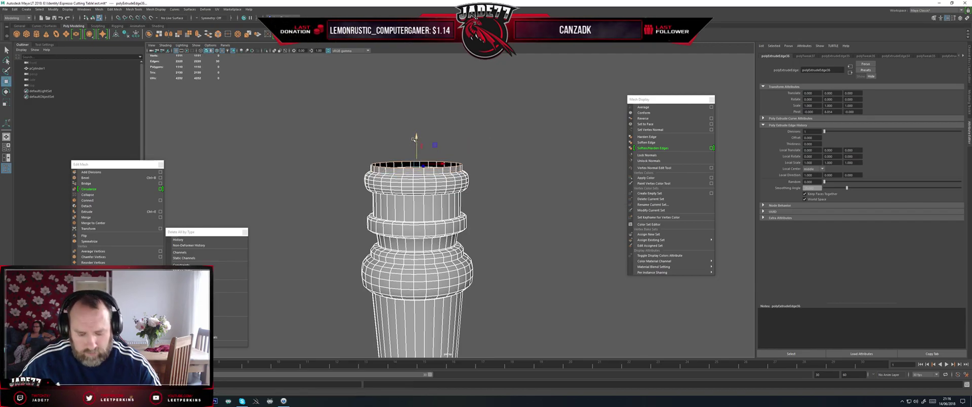
key("ctrl+e")
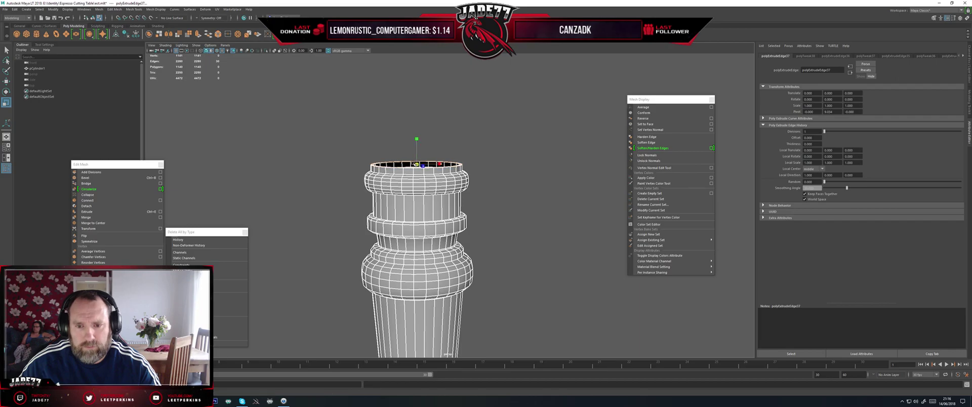
key("w")
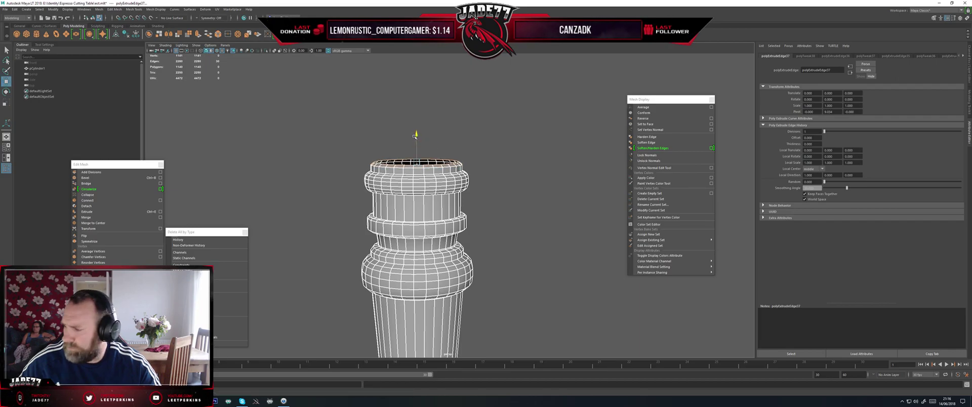
- Extrude another loop above the band, scale it inward and fine-tune its height to form a sloped shoulder
key("ctrl+e")
key("w")
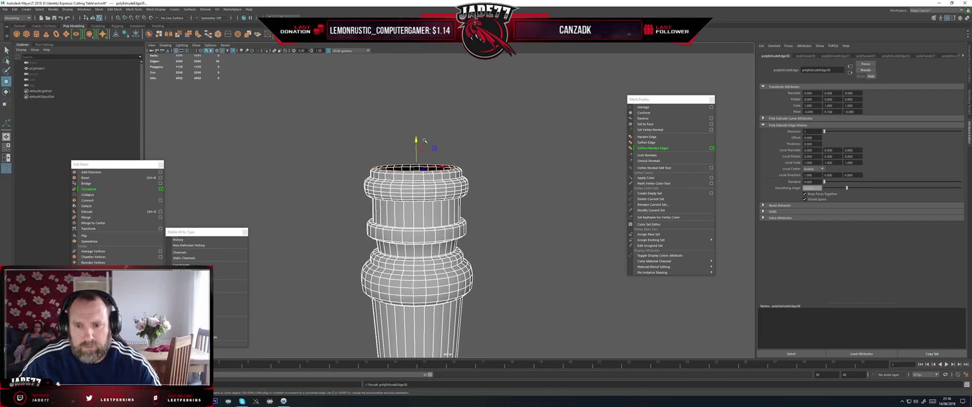
key("r")
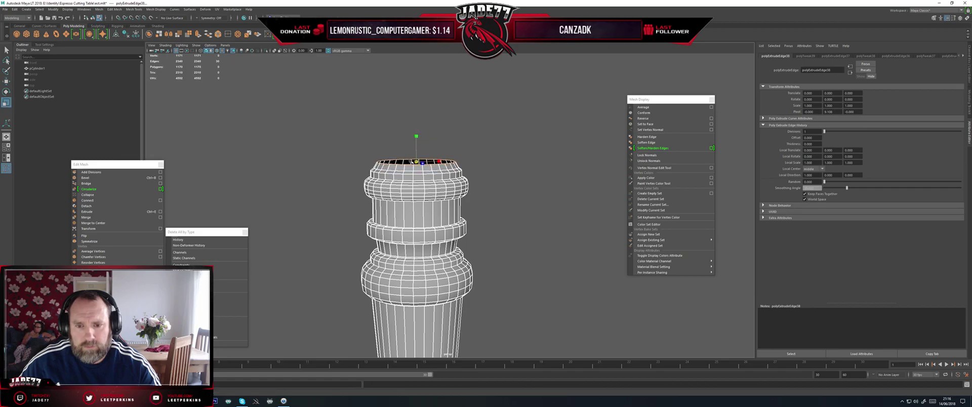
scroll(395, 117, "up", 5)
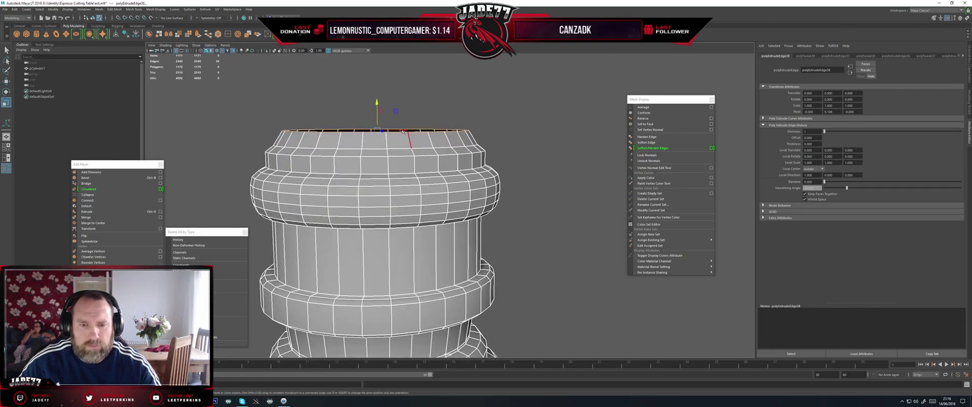
key("w")
left_click_drag(376, 103, 379, 107)
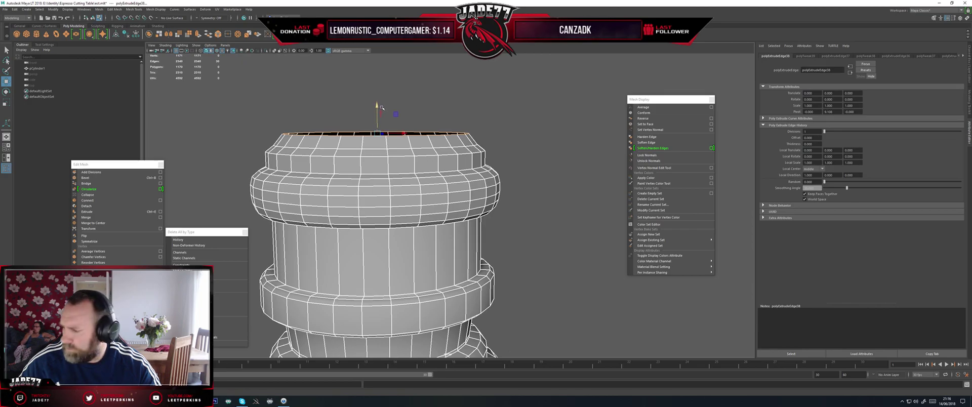
- Extrude the open top loop upward two more times, scaling the loops inward to taper the leg into a neck
middle_click_drag(382, 107, 406, 131, "alt")
key("ctrl+e")
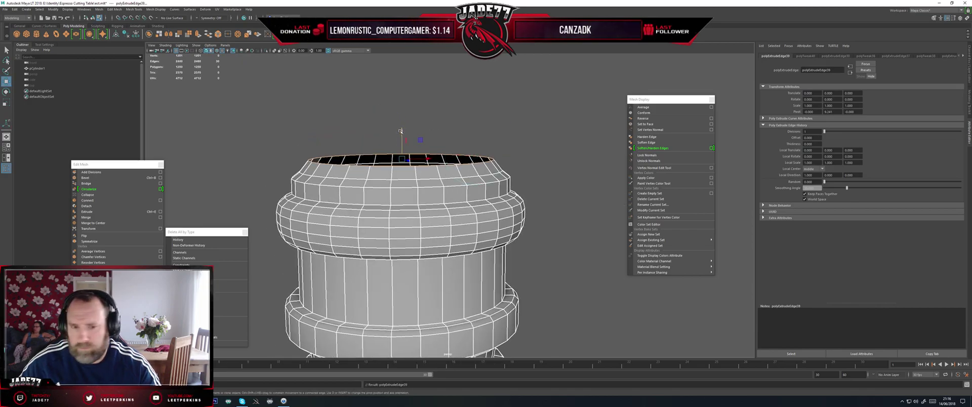
left_click_drag(400, 131, 400, 121)
key("r")
left_click_drag(402, 148, 397, 149)
key("ctrl+e")
key("w")
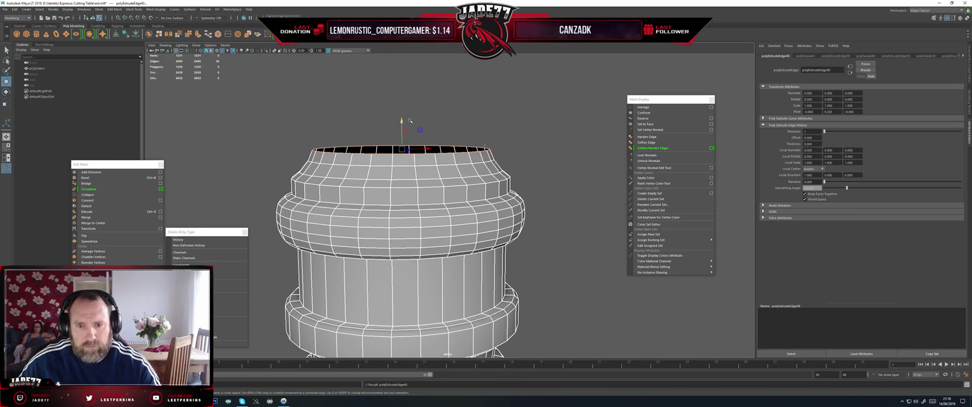
left_click_drag(401, 120, 401, 110)
key("r")
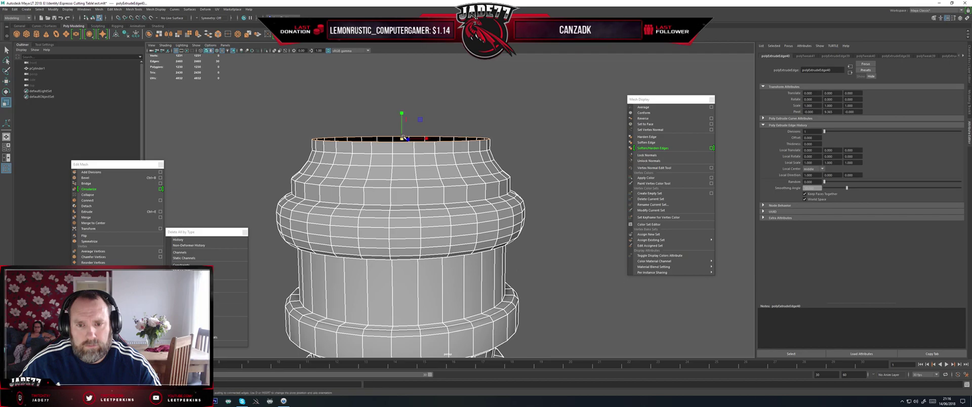
left_click_drag(399, 138, 405, 123, "alt")
- Extrude the neck's top loop once more, adjust its height and scale it slightly inward
key("ctrl+e")
key("w")
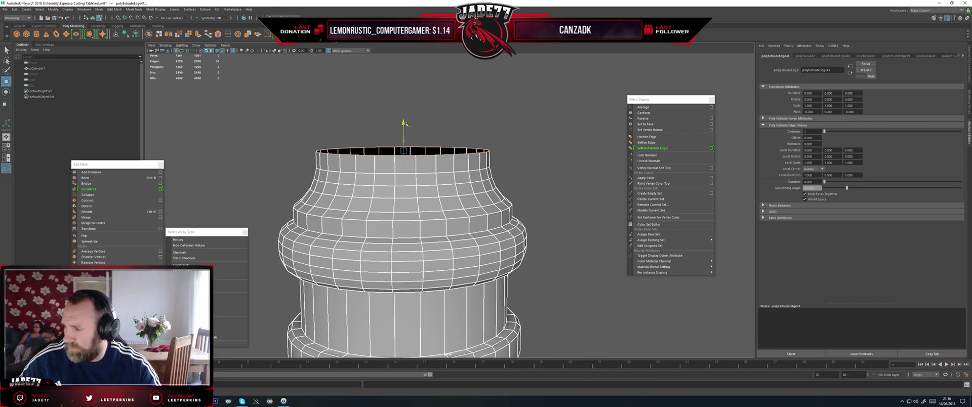
left_click_drag(403, 127, 403, 130)
key("r")
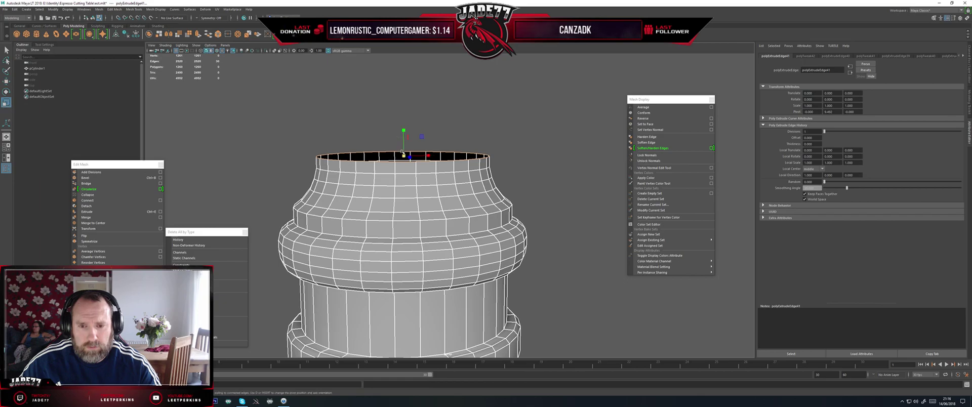
left_click_drag(404, 156, 403, 156)
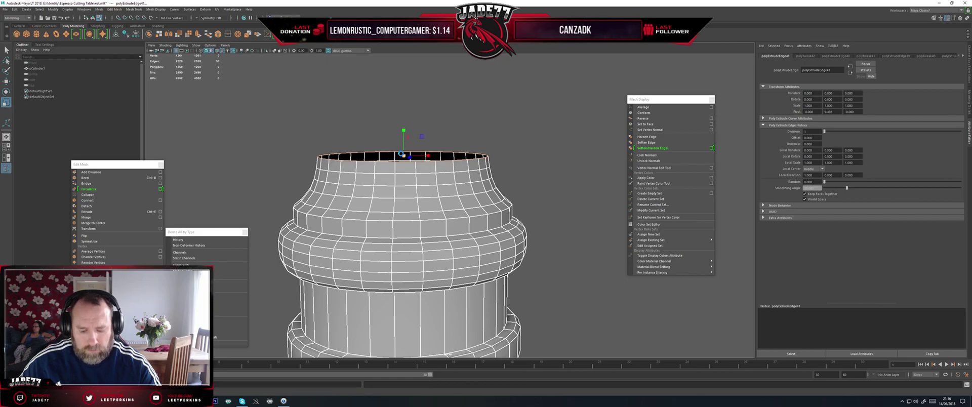
- Continue extruding loops upward from the neck, scaling them slightly so its sides run nearly vertical
key("w")
mouse_move(403, 145)
left_mouse_down("shift")
mouse_move(414, 133)
mouse_move(402, 106)
mouse_move(408, 145)
left_mouse_up("shift")
key("r")
key("ctrl+e")
key("w")
key("r")
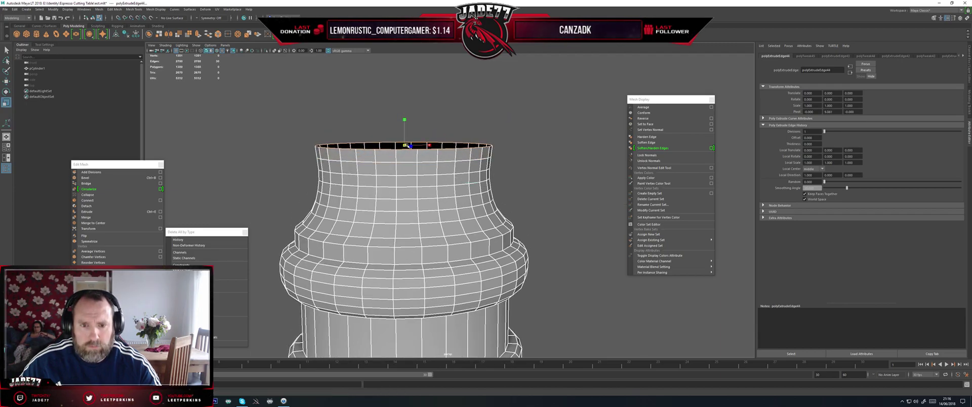
- Extrude the neck's top loop upward and scale it slightly outward to begin flaring the profile
key("ctrl+e")
key("w")
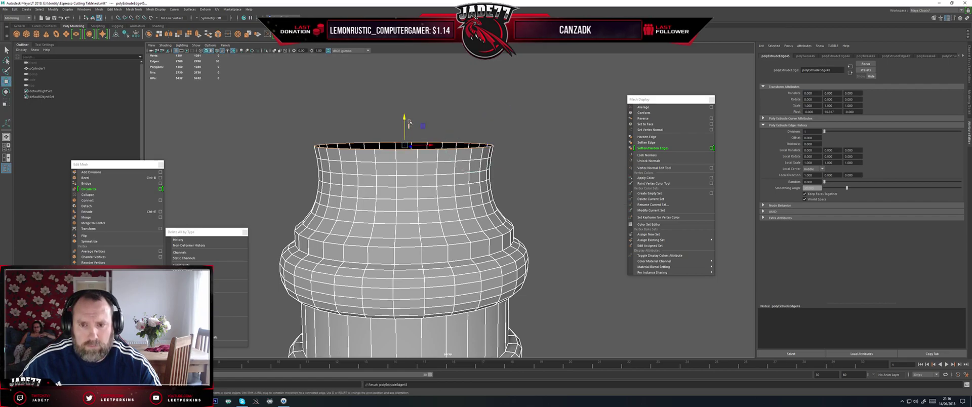
left_click_drag(405, 119, 405, 106)
key("r")
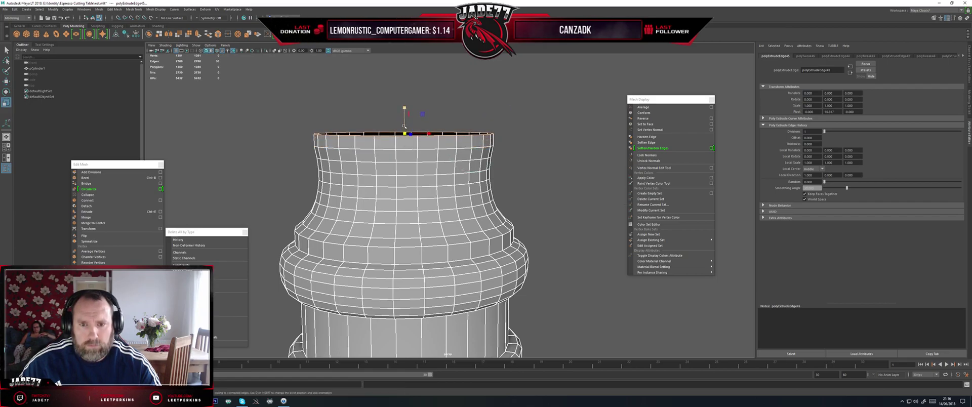
left_click_drag(403, 133, 404, 95)
- Extrude a further loop at the top of the neck and scale it outward to widen the flare
key("ctrl+e")
key("w")
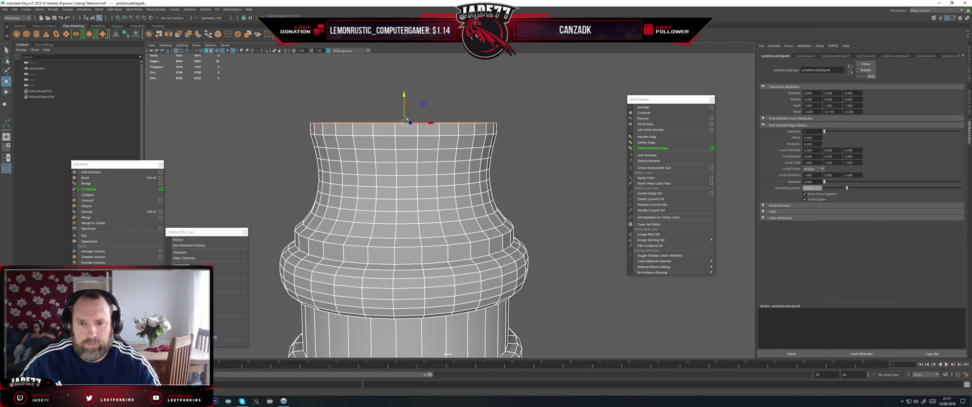
key("e")
key("r")
left_click_drag(404, 123, 410, 124)
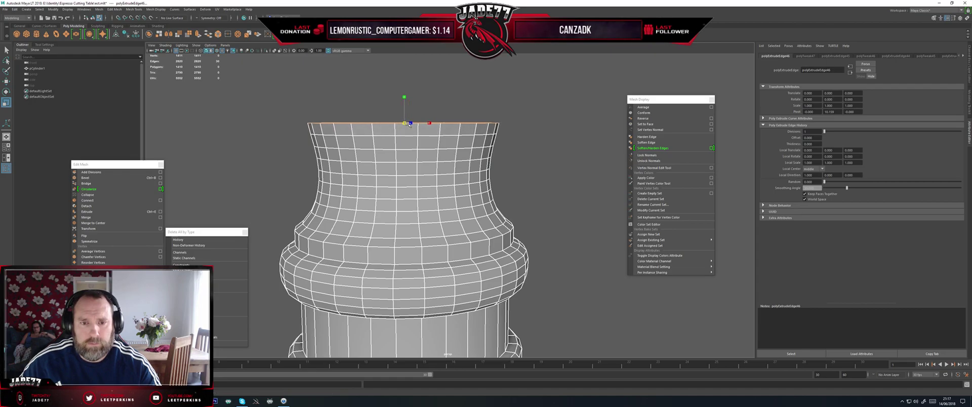
- Extrude the flare's top loop upward twice more, raising and scaling each new loop outward
scroll(411, 126, "down", 5)
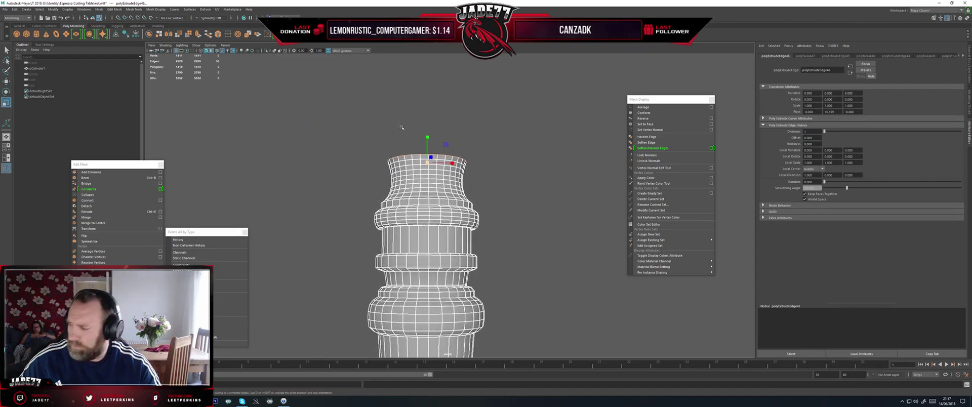
scroll(417, 146, "up", 3)
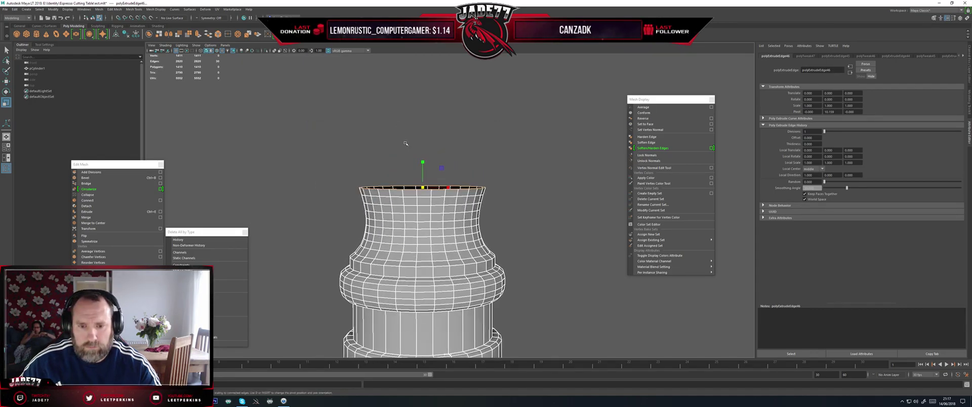
key("ctrl+e")
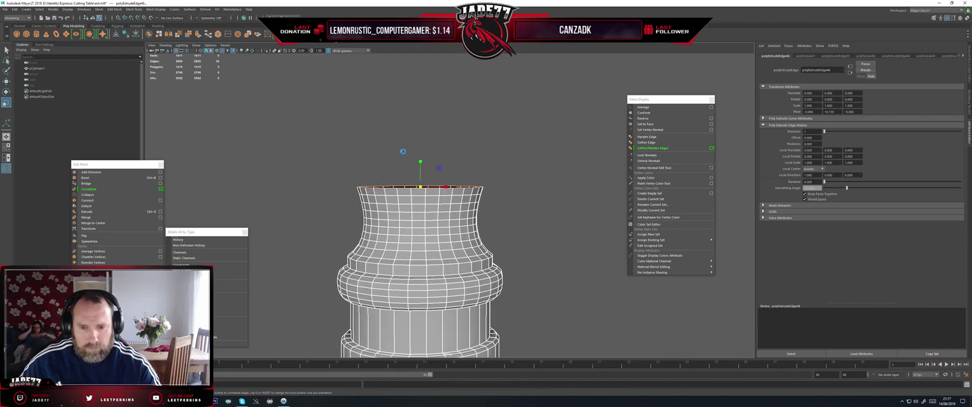
left_click_drag(417, 160, 418, 153)
key("r")
left_click_drag(420, 181, 431, 157)
key("ctrl+e")
key("r")
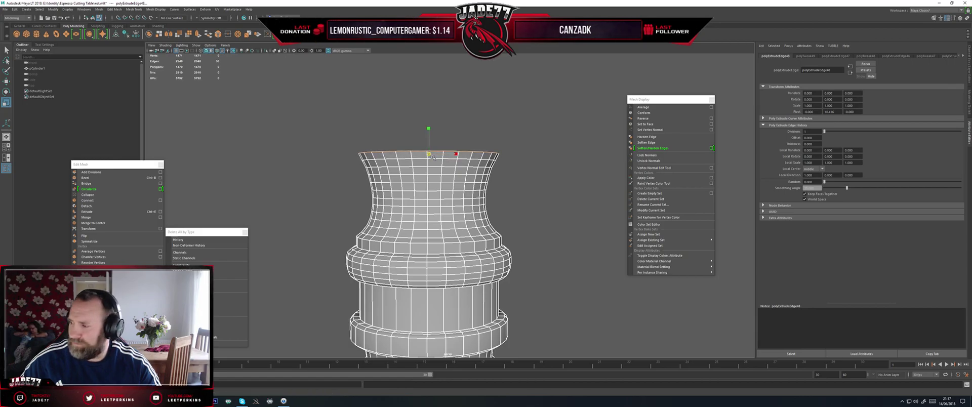
left_click_drag(432, 157, 431, 147)
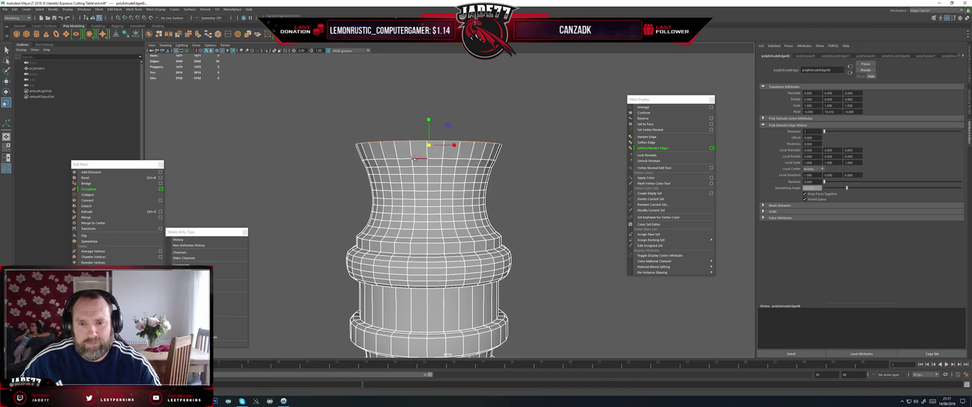
- Select the edge loop just below the flare's top edge and nudge its height slightly
double_click(405, 160)
key("w")
left_click_drag(428, 134, 428, 133)
left_click_drag(428, 132, 398, 148, "alt")
middle_click_drag(399, 148, 410, 157, "alt")
scroll(410, 158, "up", 1)
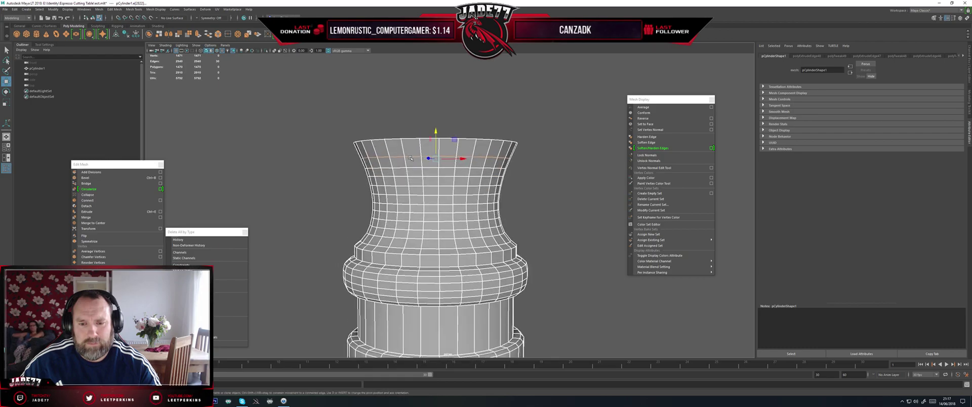
- Reselect the open top edge loop, extrude it upward and scale it outward to extend the flare
double_click(391, 137)
middle_click_drag(412, 128, 419, 152, "alt")
key("ctrl+e")
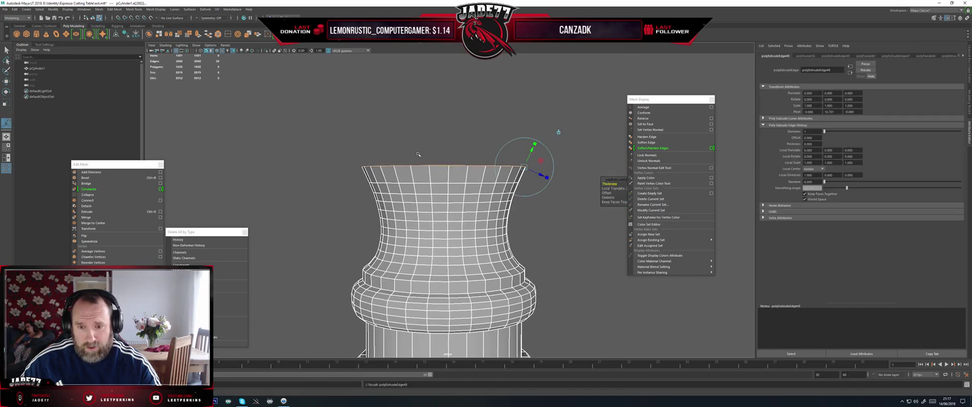
left_click_drag(441, 145, 448, 125)
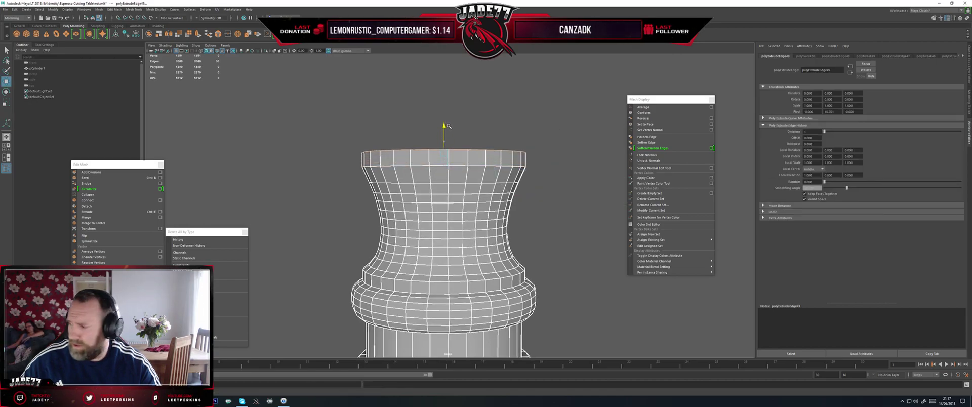
key("r")
left_click_drag(444, 153, 452, 154)
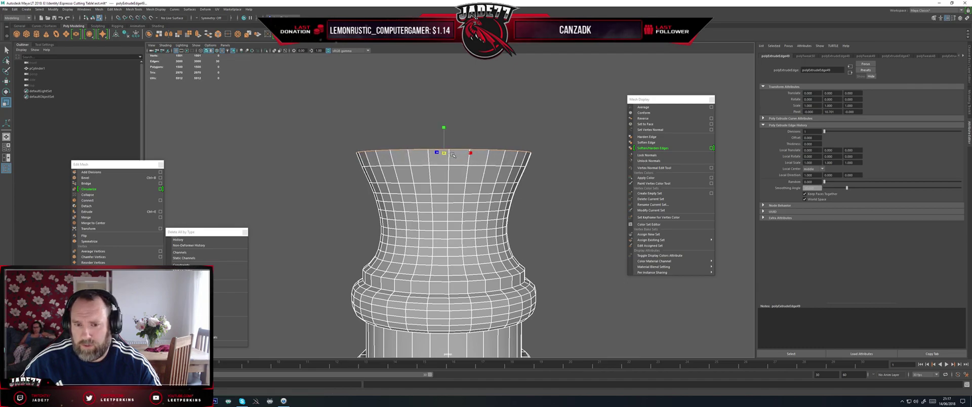
- Extrude the flare's top loop again, raise it and scale it slightly outward for a steeper side
key("ctrl+e")
key("w")
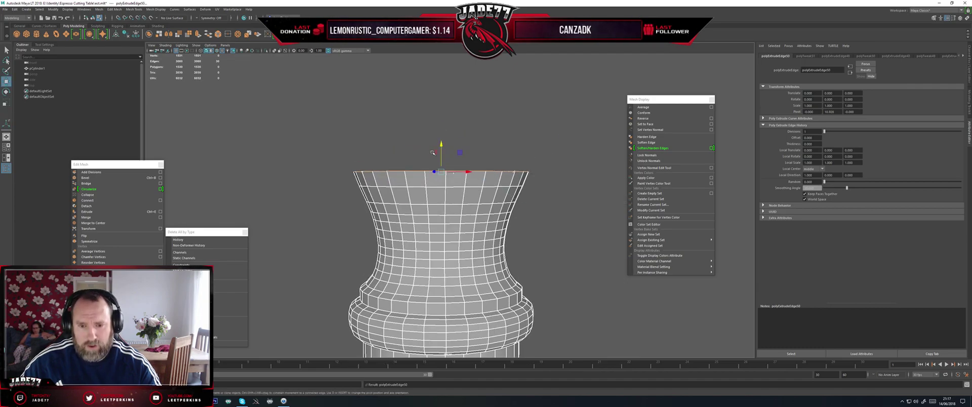
left_click_drag(443, 137, 441, 128)
key("r")
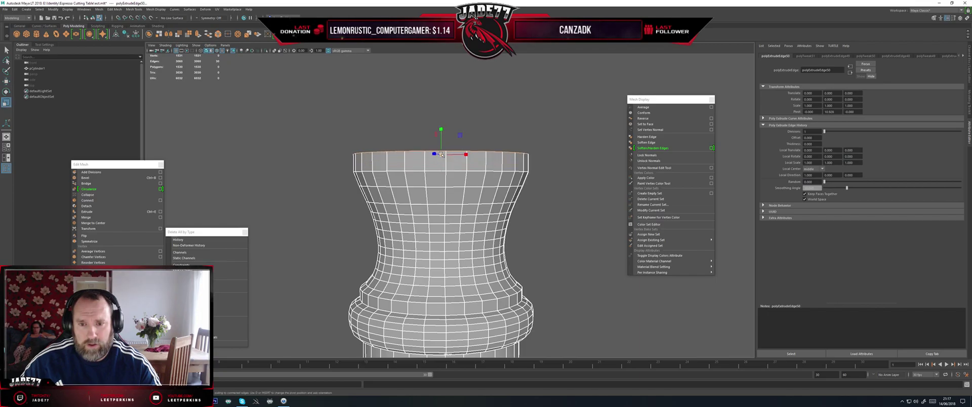
left_click_drag(442, 154, 430, 140)
- Extrude the top loop two more times, adjusting height and scale to build the flare's near-vertical upper side
key("ctrl+e")
key("w")
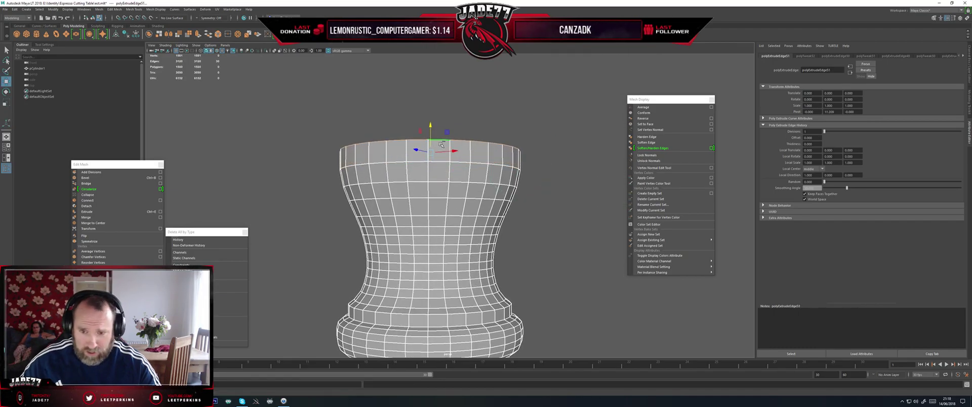
key("e")
key("r")
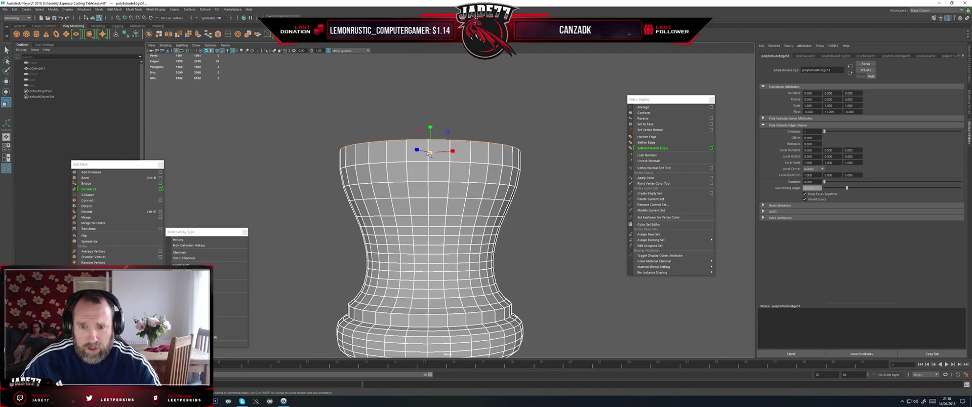
scroll(425, 156, "down", 3)
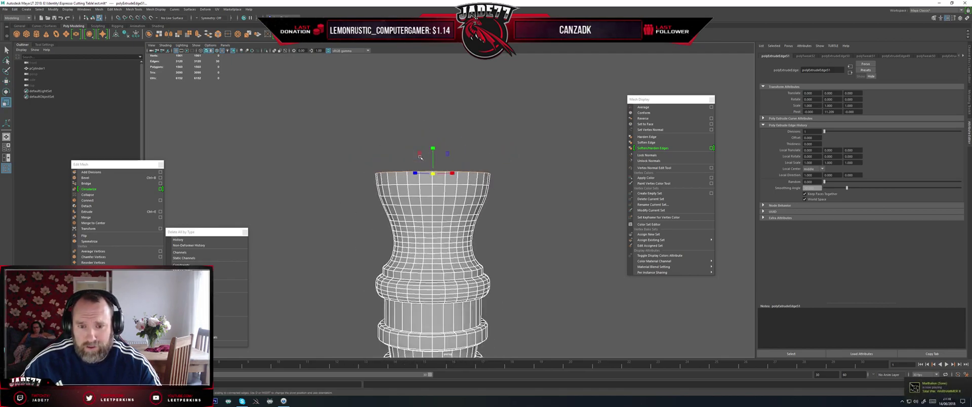
key("ctrl+e")
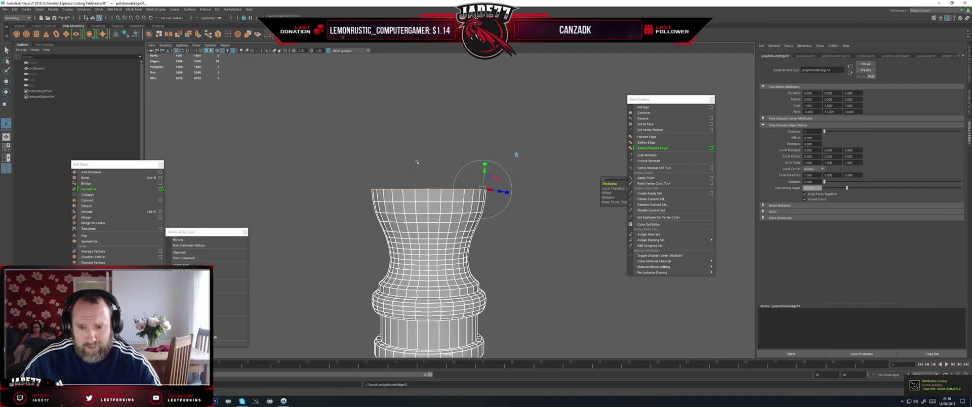
left_click_drag(430, 155, 436, 152)
middle_click_drag(436, 152, 429, 170, "alt")
- Extrude the flare's top loop twice, raising each new loop and scaling it slightly inward to start rounding the shoulder
key("ctrl+e")
key("w")
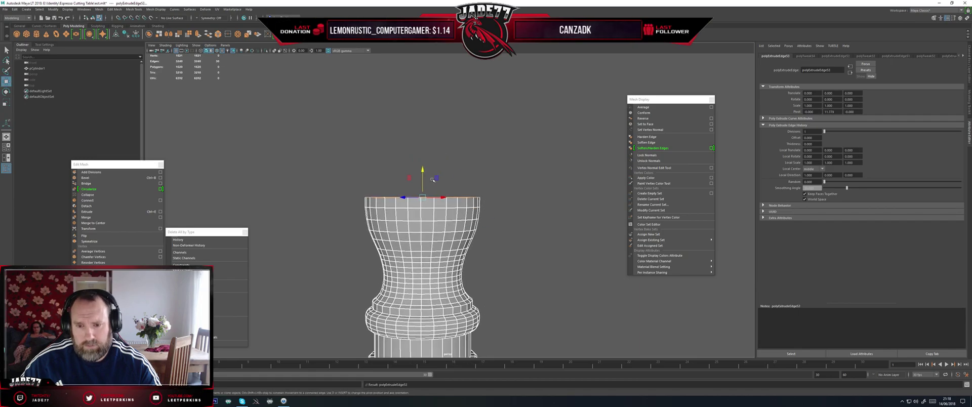
left_click_drag(422, 169, 424, 158)
key("r")
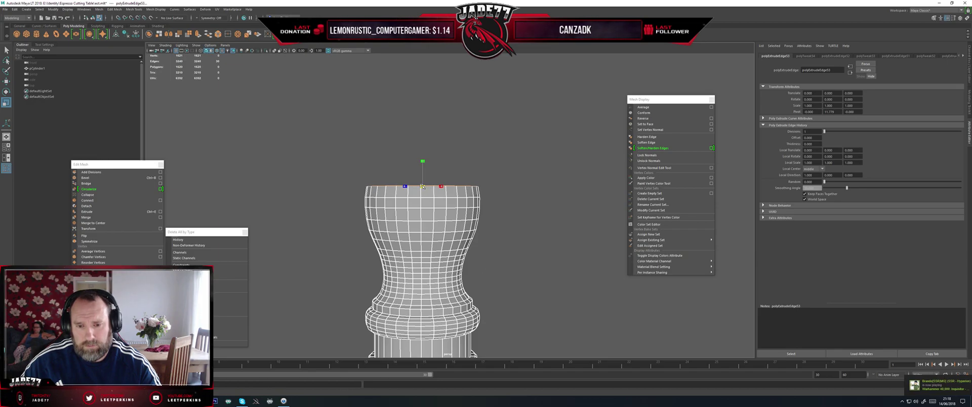
key("ctrl+e")
left_click_drag(424, 163, 424, 176)
key("r")
key("w")
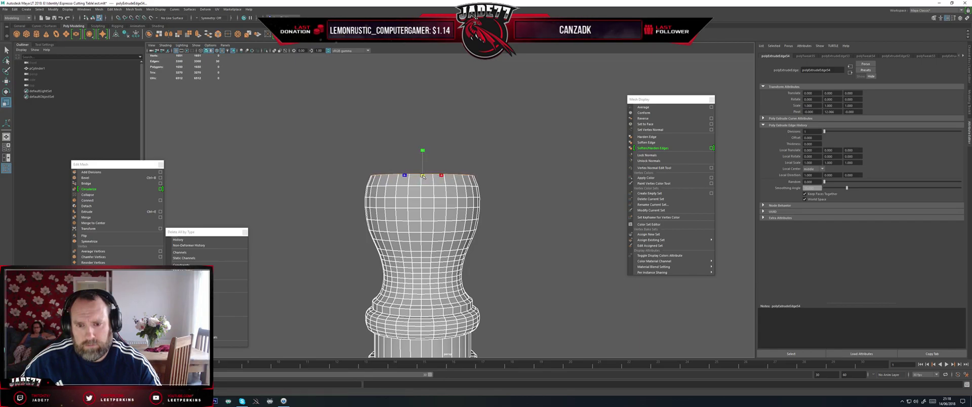
- Extrude the top loop again, raise it and scale it further inward to round off the bulb's shoulder
middle_click_drag(419, 149, 417, 164, "alt")
key("ctrl+e")
key("w")
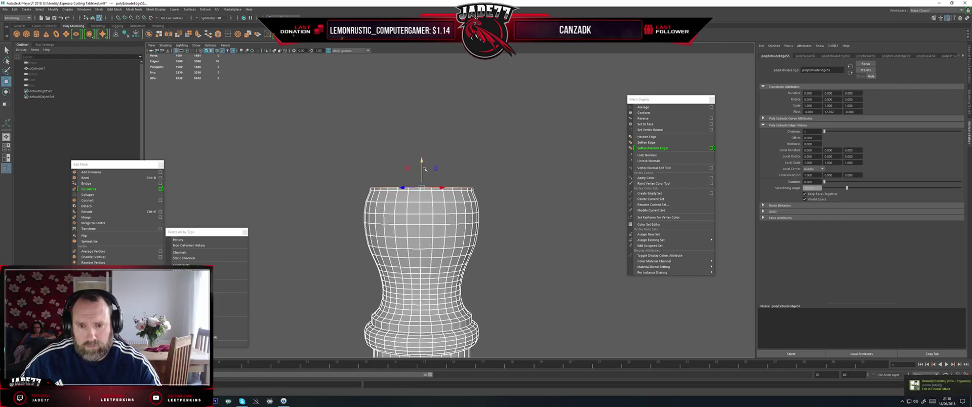
key("r")
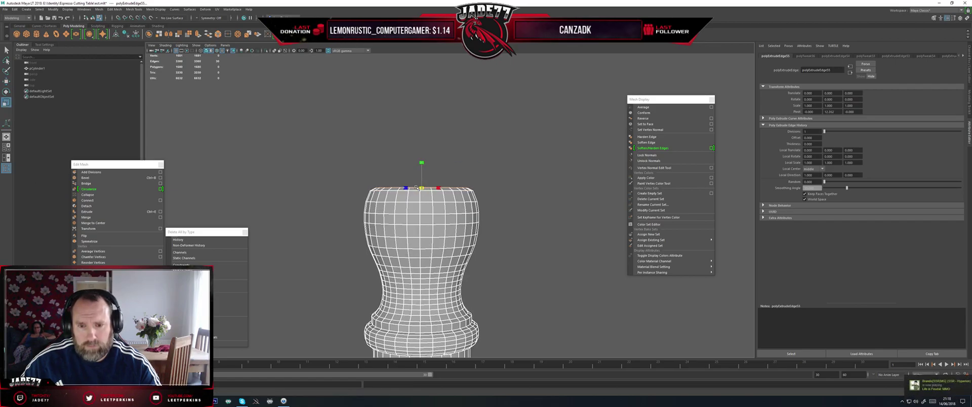
key("w")
scroll(430, 174, "down", 5)
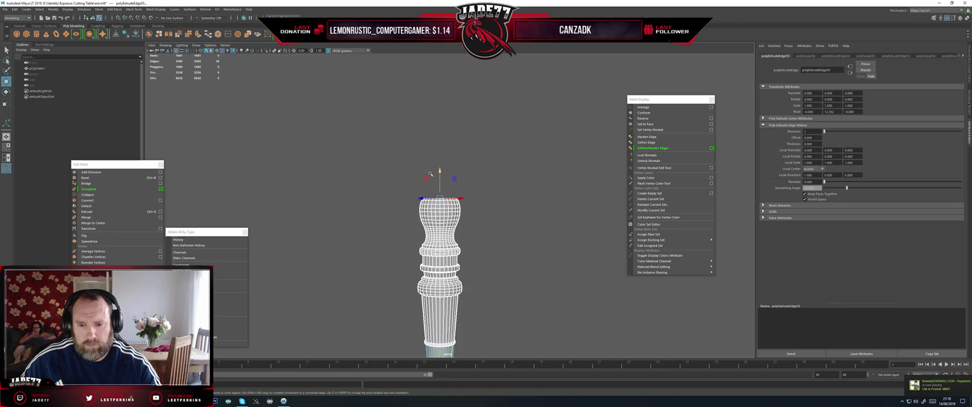
scroll(431, 172, "down", 5)
scroll(432, 168, "up", 6)
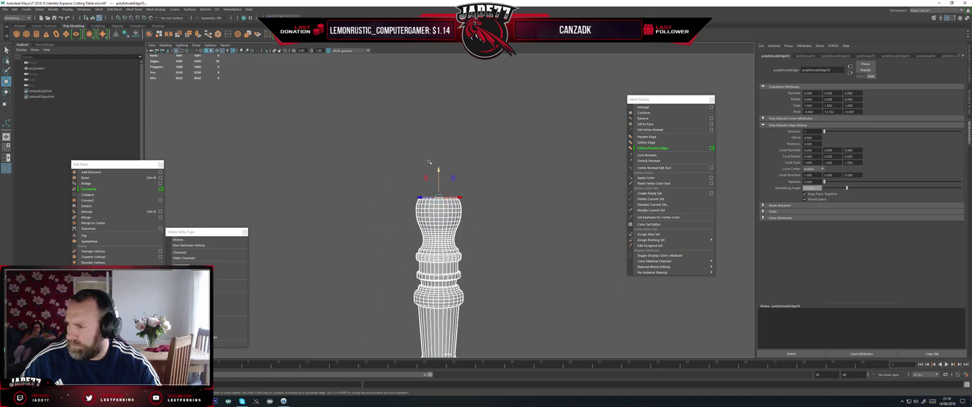
scroll(429, 162, "up", 5)
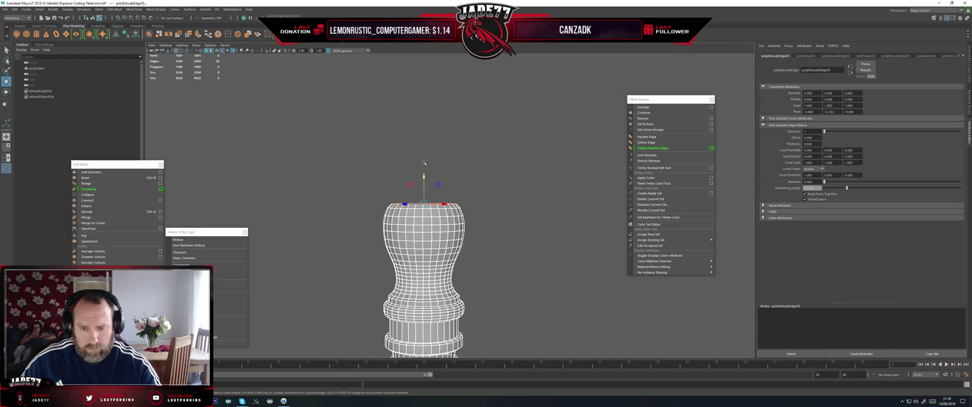
- Extrude the bulb's top loop twice in small increments, scaling outward and raising it to form a narrow flared lip
key("ctrl+e")
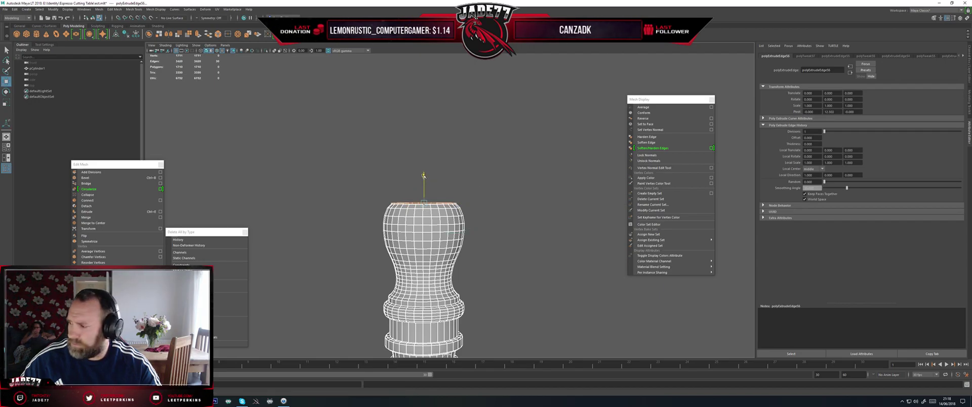
scroll(424, 176, "up", 4)
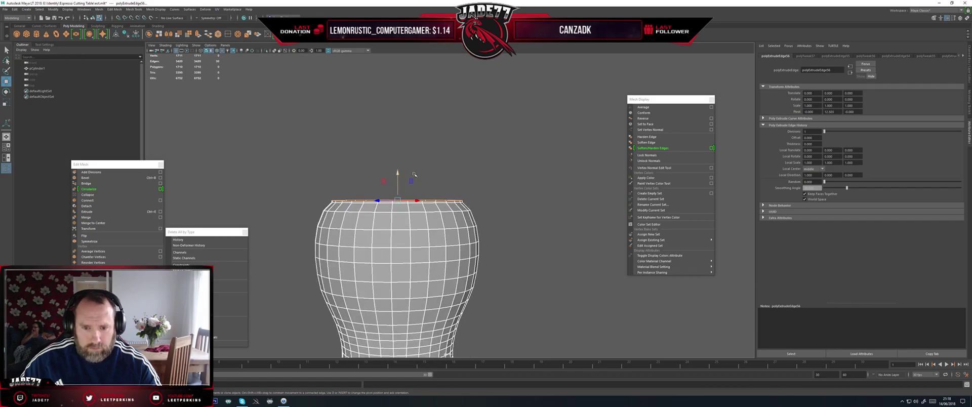
key("ctrl+e")
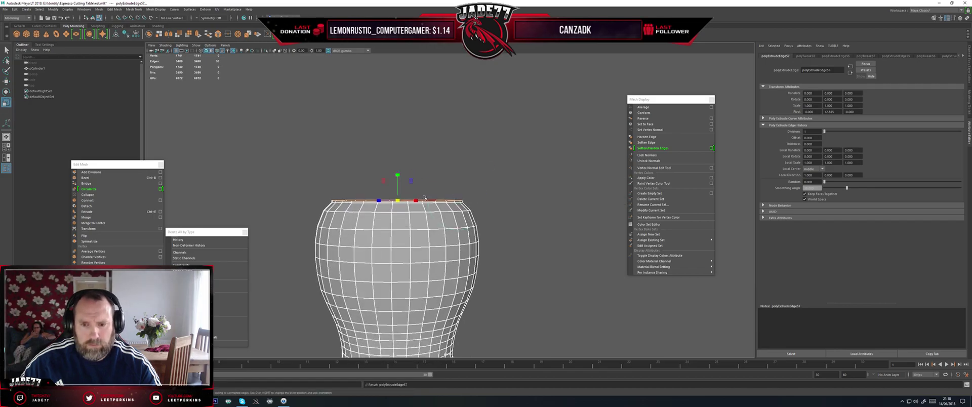
key("w")
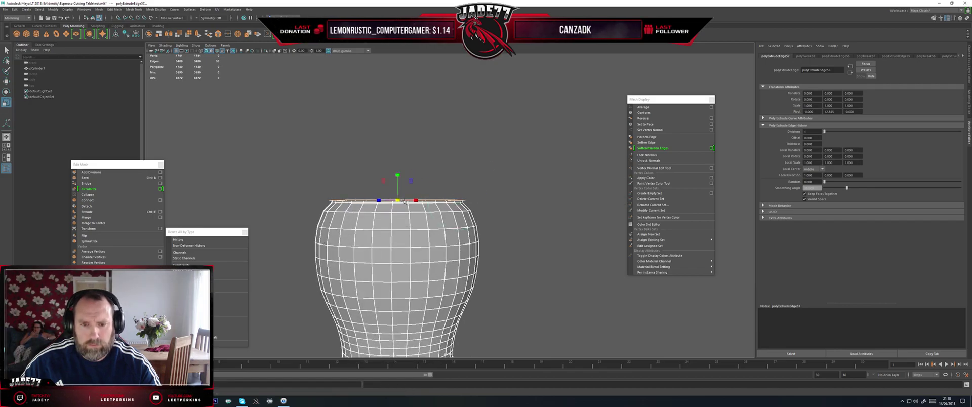
left_click_drag(399, 174, 398, 172)
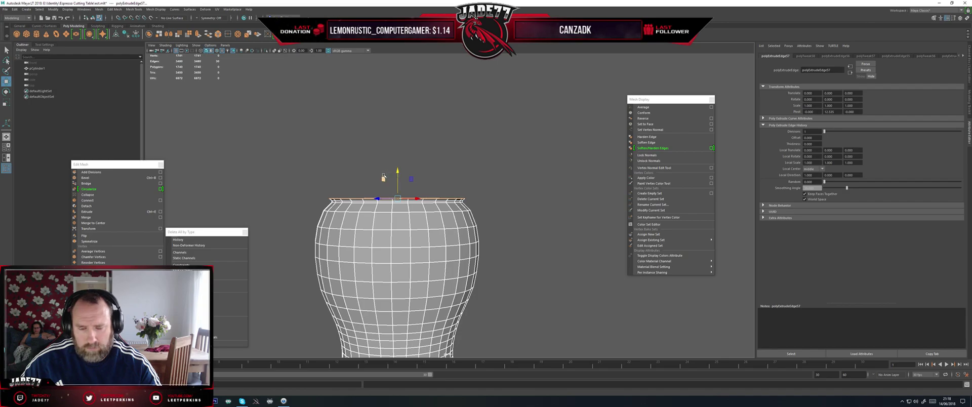
scroll(384, 175, "up", 6)
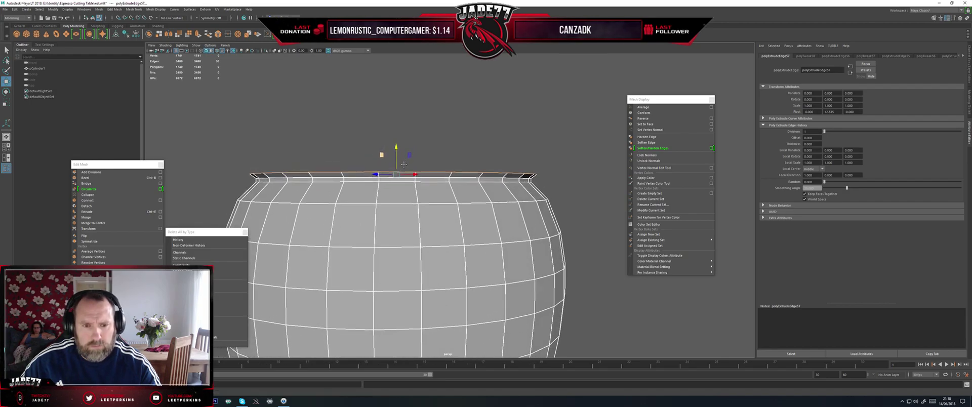
scroll(404, 164, "up", 1)
key("r")
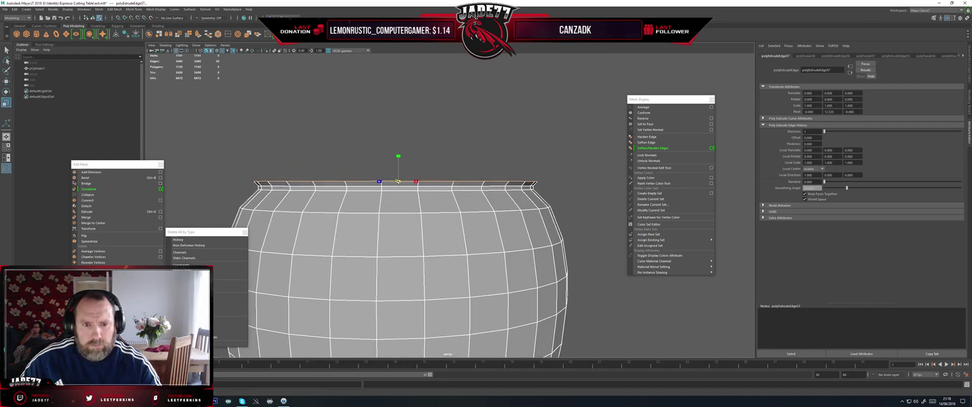
left_click_drag(398, 157, 399, 155)
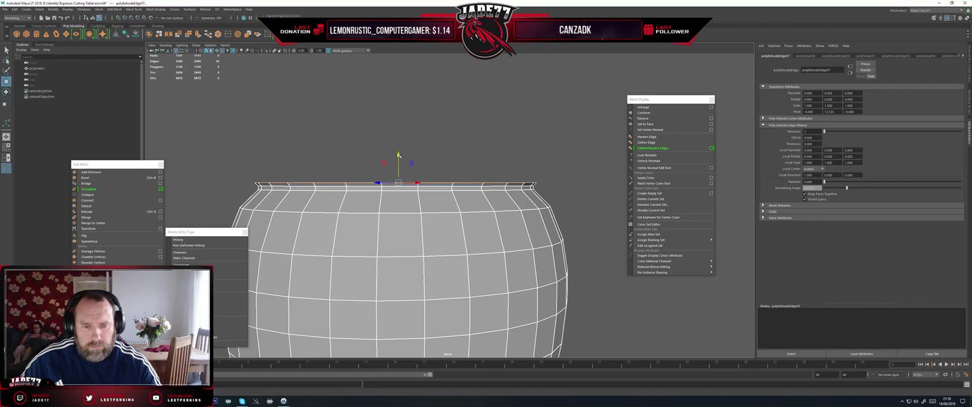
- Extrude the lip's top loop upward three times to build a short, near-vertical rim band
key("ctrl+e")
left_click_drag(399, 181, 399, 178)
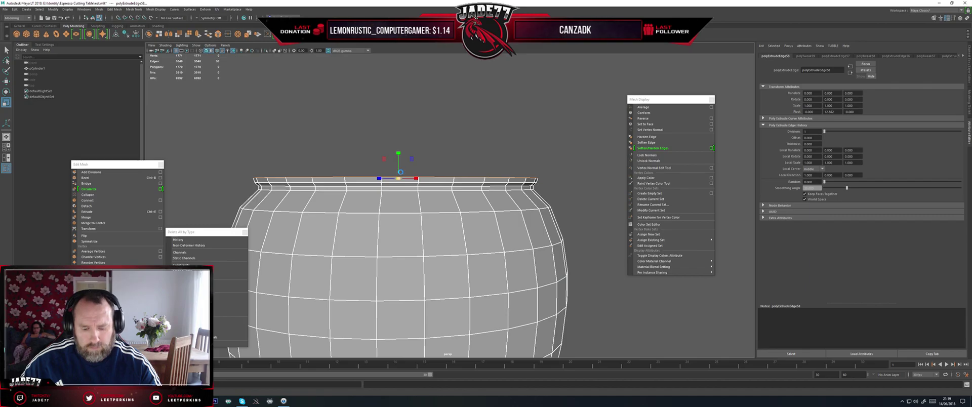
key("ctrl+e")
key("w")
left_click_drag(399, 153, 397, 142)
key("ctrl+e")
key("w")
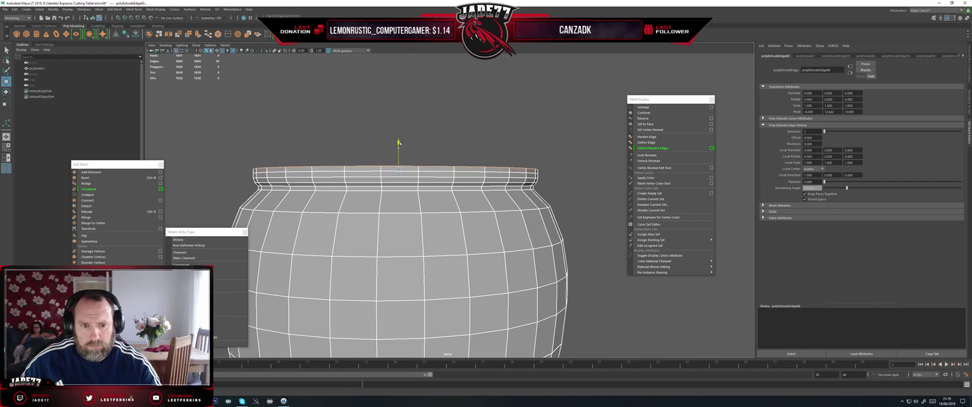
- Adjust the rim's top loop scale, extrude it once more, raise it and scale it inward to round the rim
key("r")
middle_click_drag(398, 144, 403, 151, "alt")
left_click_drag(405, 178, 403, 177)
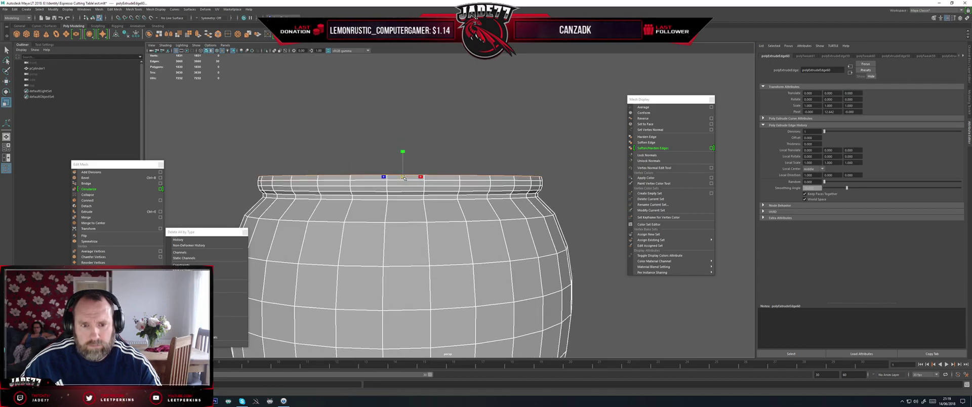
middle_click_drag(403, 178, 389, 164, "alt")
key("e")
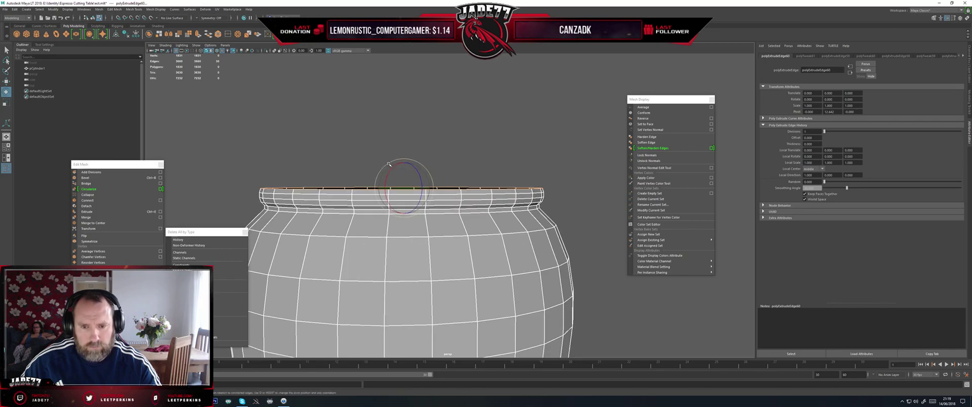
key("ctrl+e")
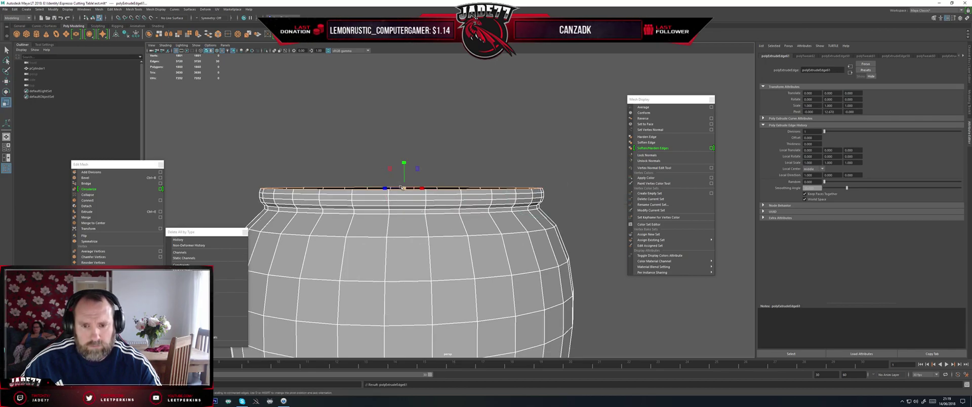
key("w")
left_click_drag(403, 161, 402, 155)
key("r")
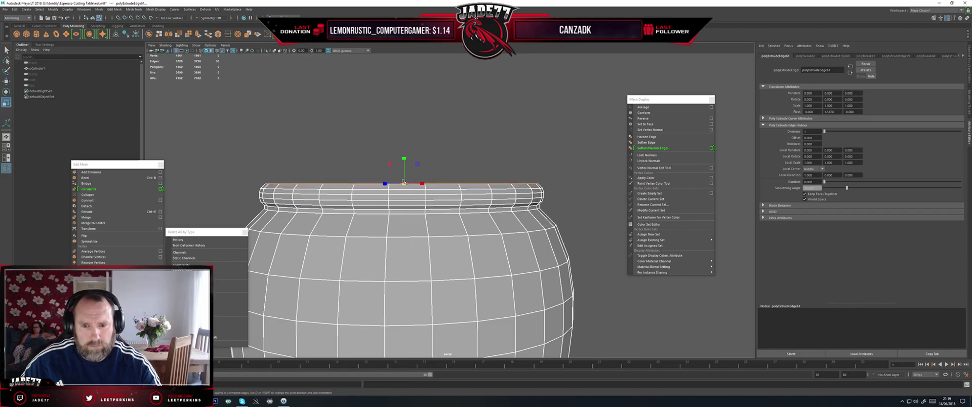
- Examine the new rim's shape and proportions against the rest of the turned leg
scroll(403, 183, "down", 3)
left_click_drag(401, 170, 397, 175, "alt")
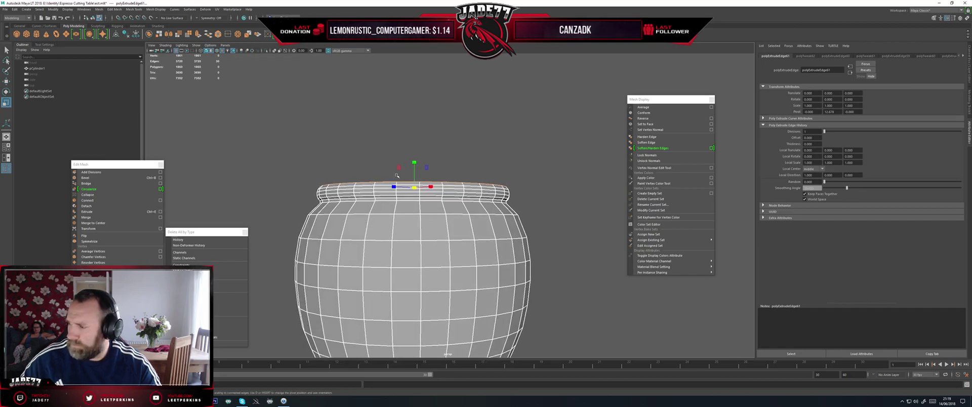
scroll(440, 158, "down", 3)
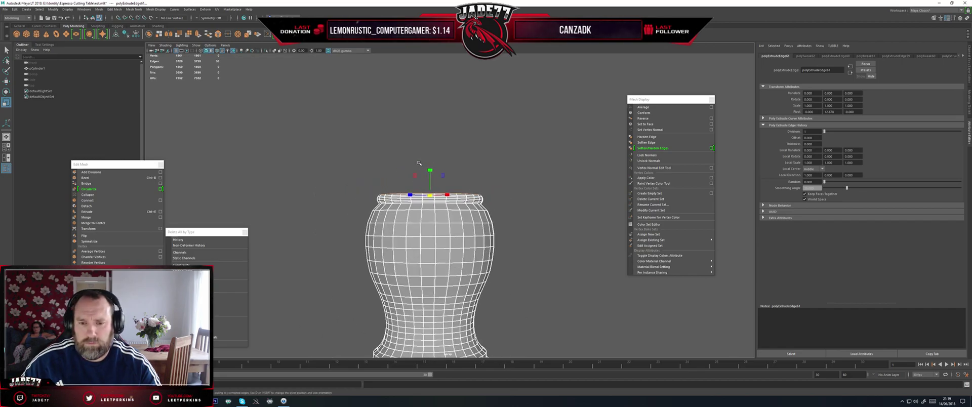
scroll(418, 160, "down", 5)
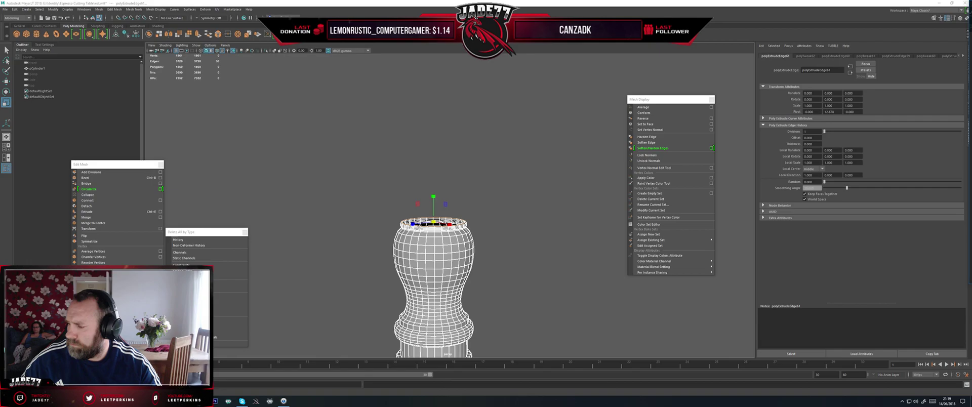
scroll(490, 175, "down", 2)
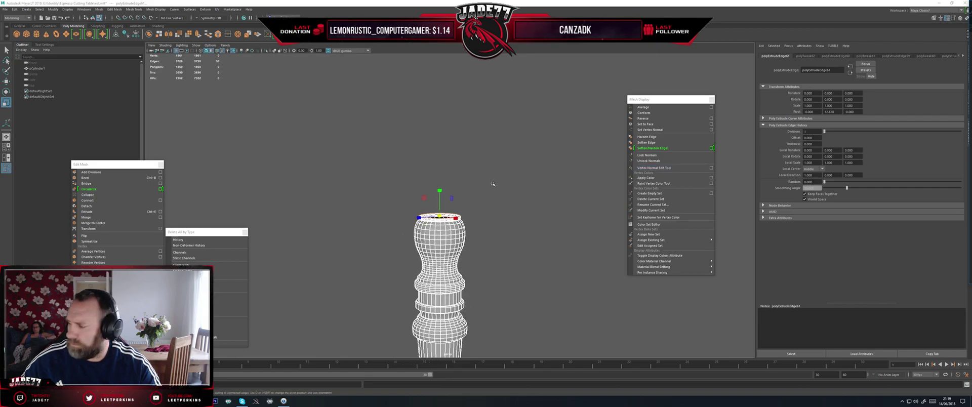
scroll(410, 154, "up", 3)
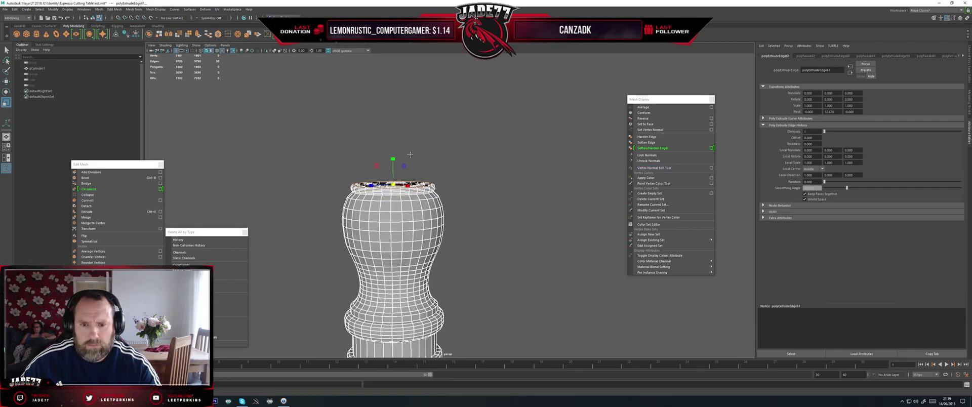
scroll(410, 154, "up", 2)
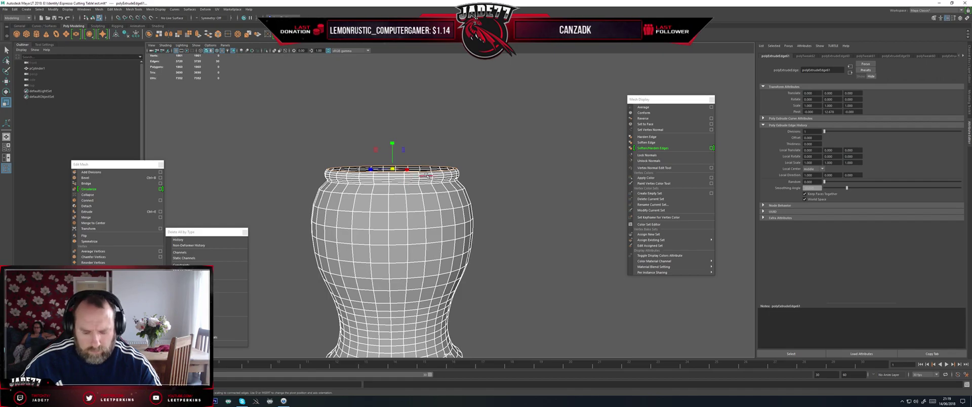
key("w")
left_click_drag(392, 146, 392, 142)
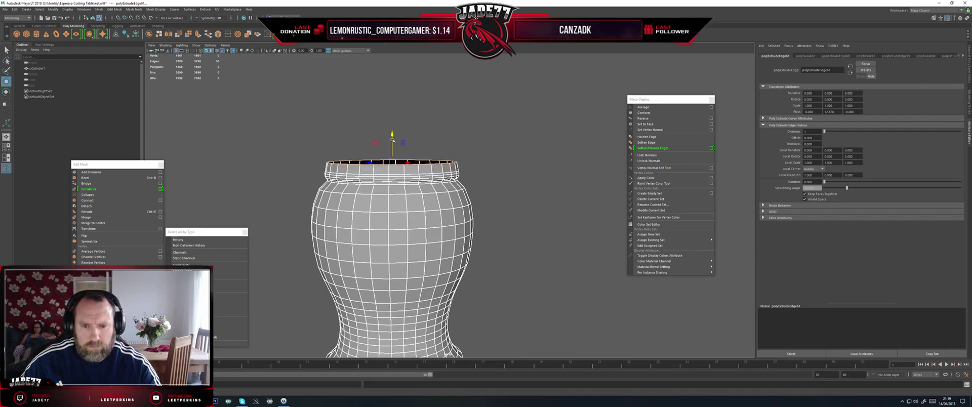
key("ctrl+z")
- Extrude the rim's open top loop and raise it slightly above the rounded band
key("ctrl+e")
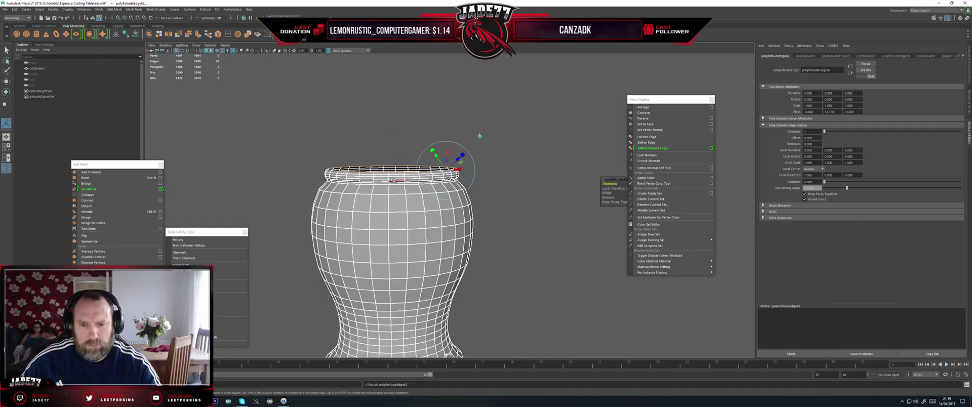
key("w")
left_click_drag(391, 143, 392, 141)
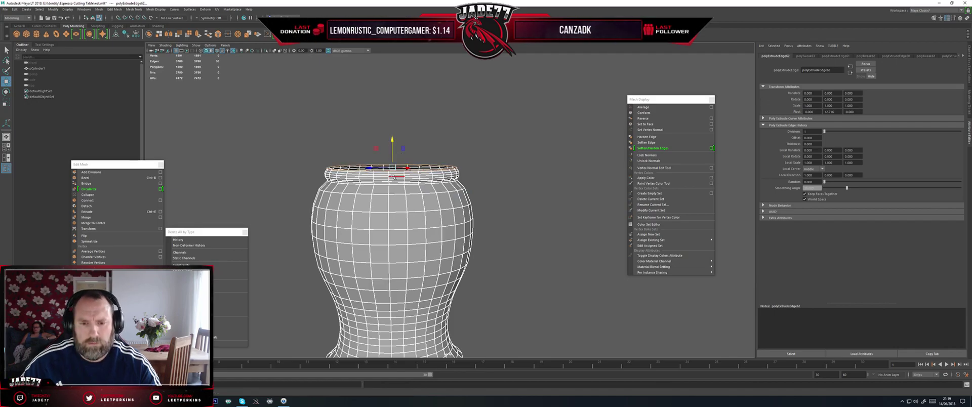
scroll(395, 154, "up", 3)
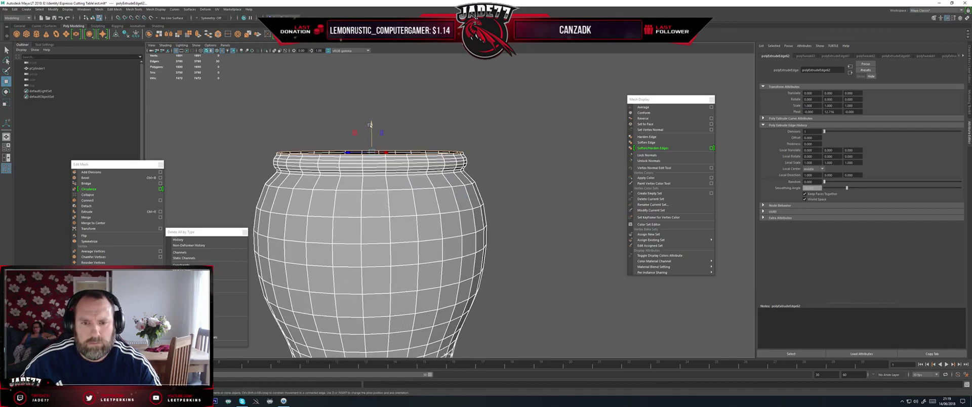
- Extrude the open loop twice more, raising it and scaling it outward to form a flared band above the rim
key("ctrl+e")
middle_click_drag(361, 139, 395, 148, "alt")
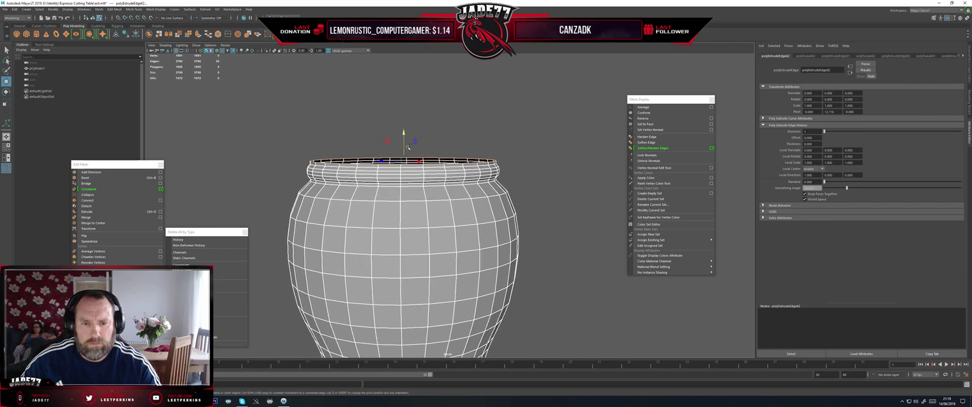
left_click_drag(405, 136, 405, 132)
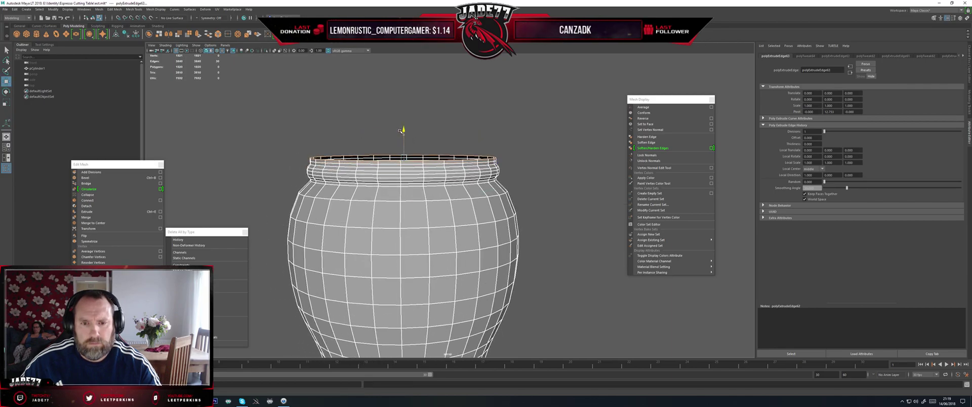
key("r")
left_click_drag(404, 158, 383, 163)
key("ctrl+e")
key("w")
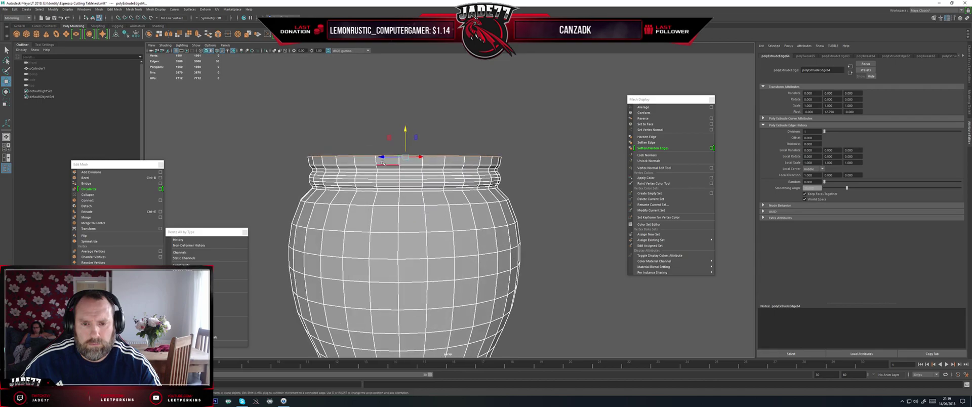
- Select the edge loop at the base of the flared band and nudge it slightly upward
double_click(366, 165)
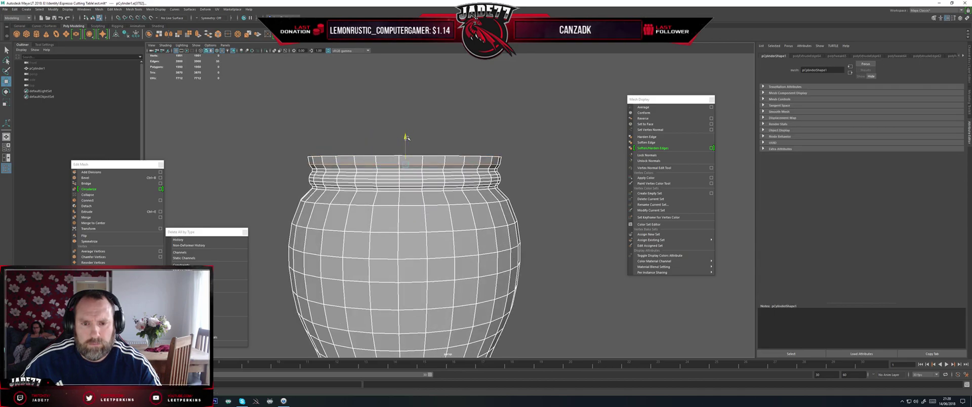
left_click_drag(406, 138, 406, 136)
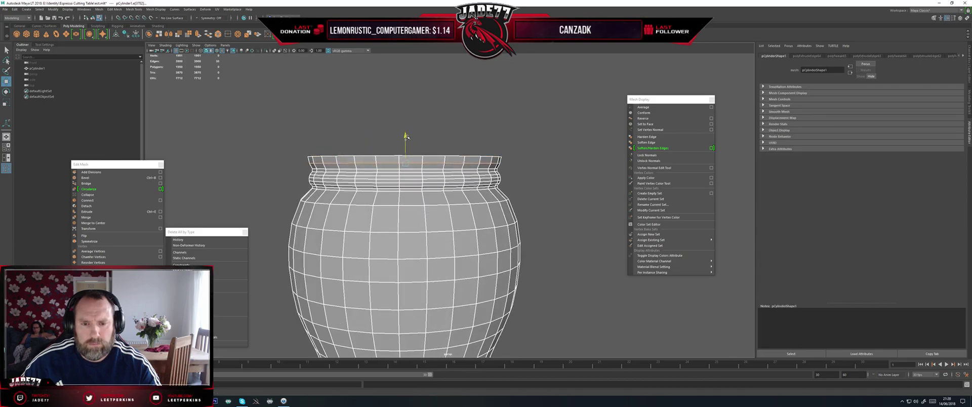
- Extrude the open top rim's edge loop a short distance upward and flare it out slightly
double_click(366, 155)
middle_click_drag(420, 119, 436, 138, "alt")
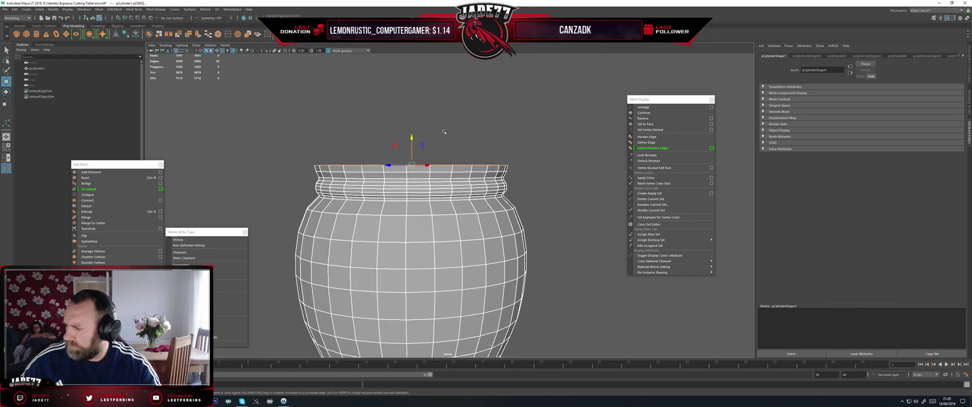
key("ctrl+e")
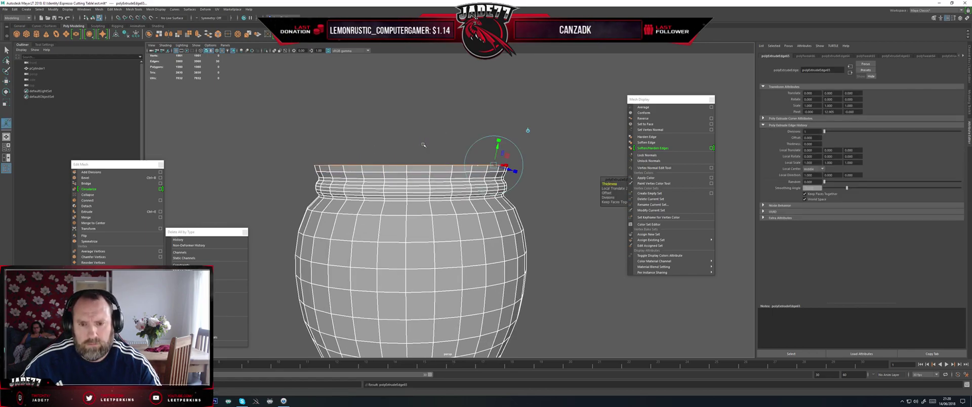
left_click_drag(411, 144, 411, 131)
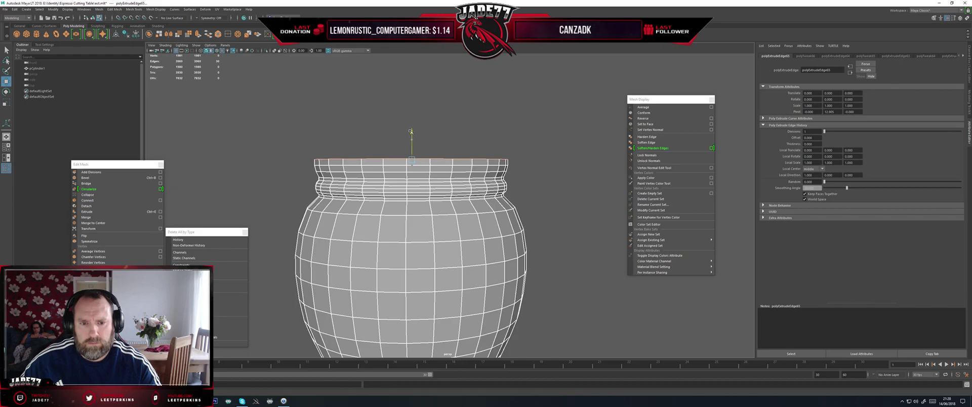
key("e")
key("r")
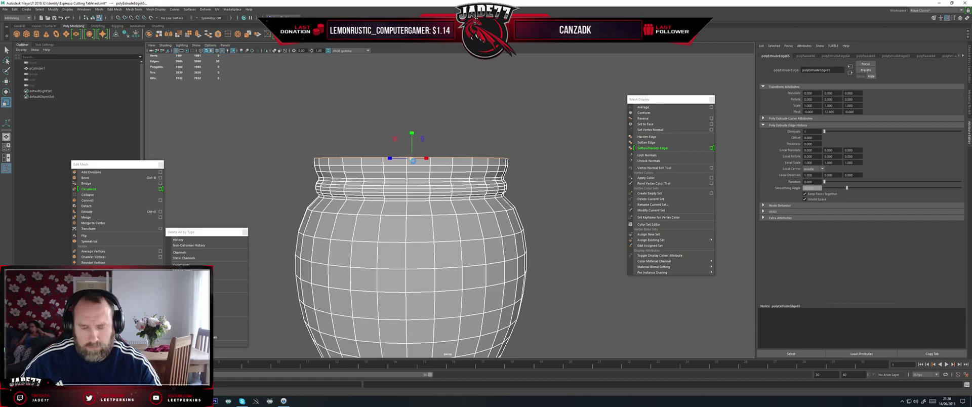
- Extrude the top edge loop again and raise it far upward to form a long straight shaft
key("ctrl+e")
scroll(412, 161, "down", 6)
left_click_drag(439, 169, 453, 79)
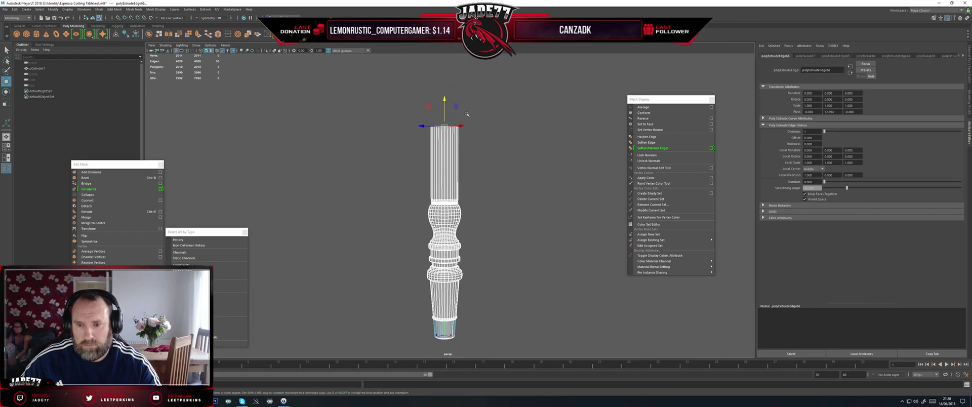
scroll(455, 126, "down", 4)
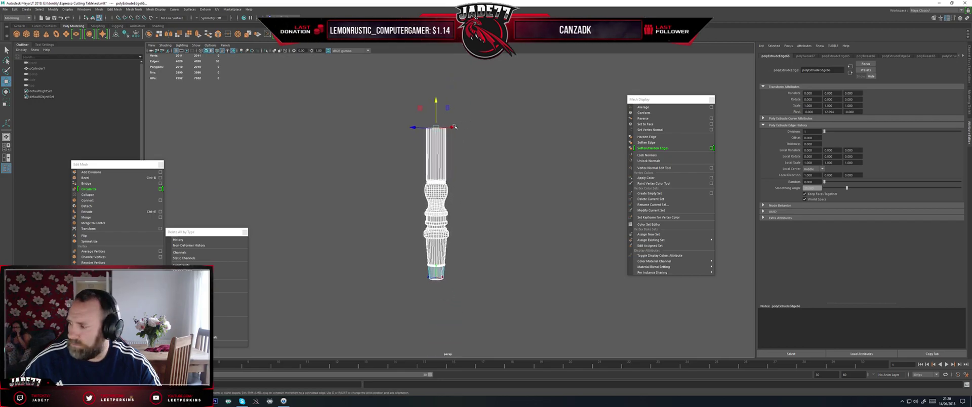
left_click_drag(437, 100, 436, 101)
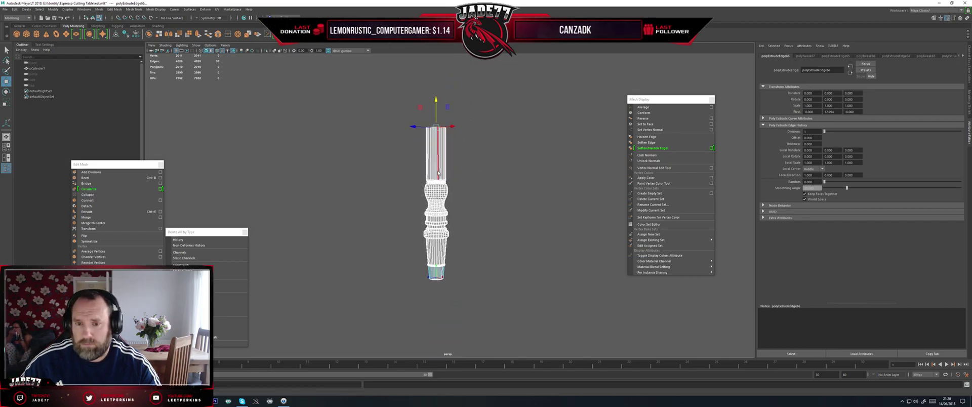
- Return to object mode, deselect the leg and examine its overall shape and the new shaft from several angles
right_click_drag(439, 172, 465, 160)
left_click(468, 174)
scroll(476, 196, "down", 3)
scroll(471, 196, "up", 4)
left_click(445, 198)
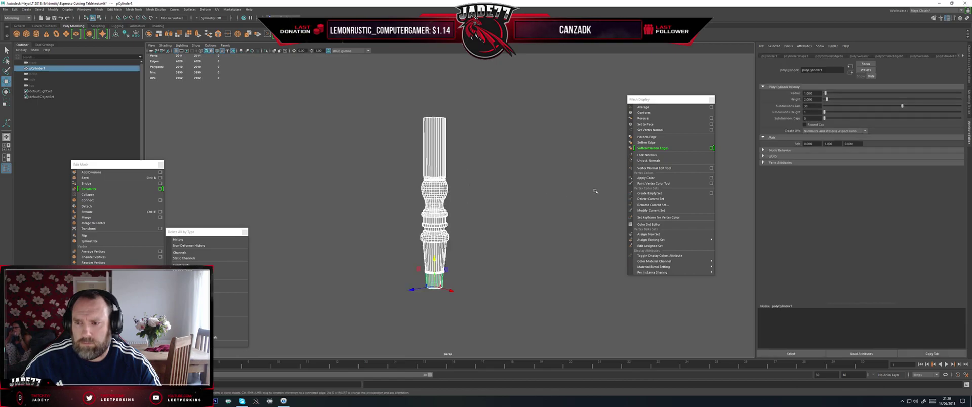
left_click(520, 177)
scroll(488, 182, "up", 5)
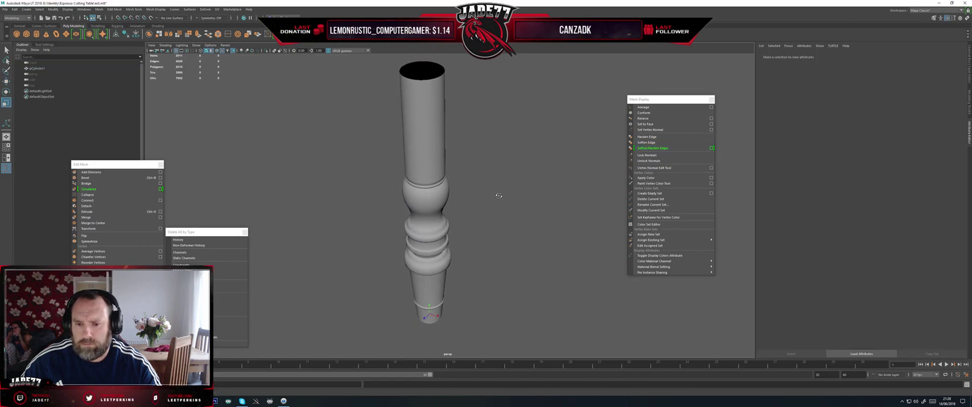
left_click_drag(498, 195, 439, 170, "alt")
scroll(474, 187, "down", 4)
scroll(464, 187, "up", 4)
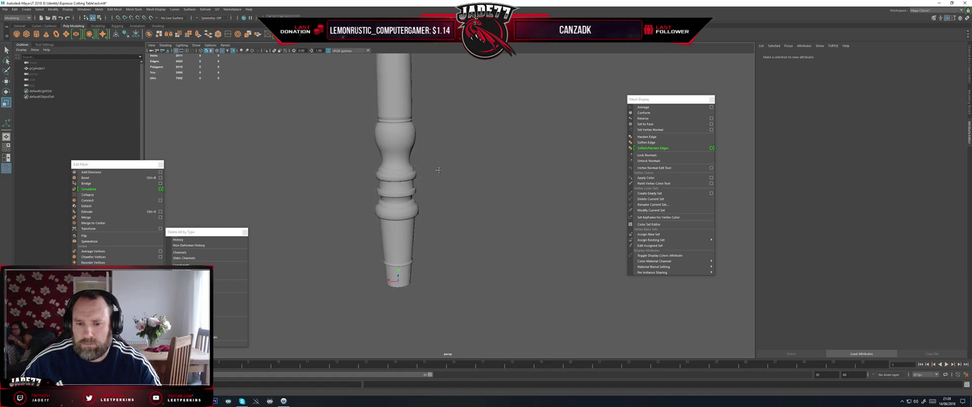
middle_click_drag(438, 170, 449, 213, "alt")
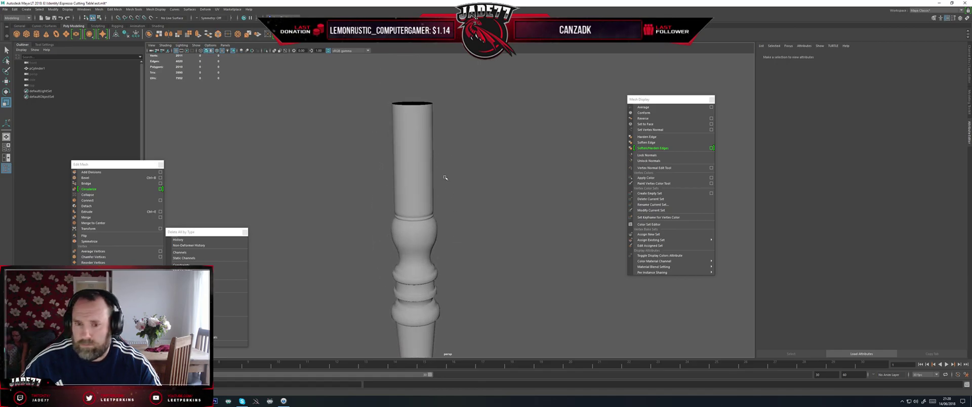
left_click_drag(452, 205, 458, 152, "alt")
middle_click_drag(458, 151, 491, 178, "alt")
scroll(491, 178, "down", 3)
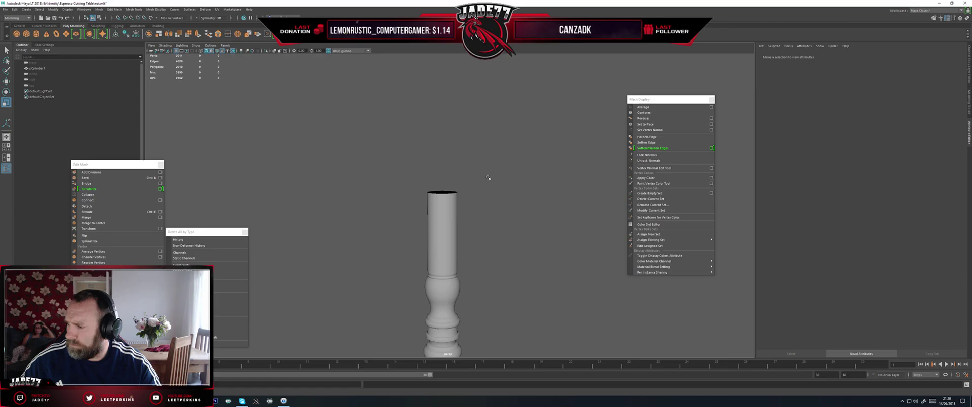
middle_click_drag(483, 216, 472, 174, "alt")
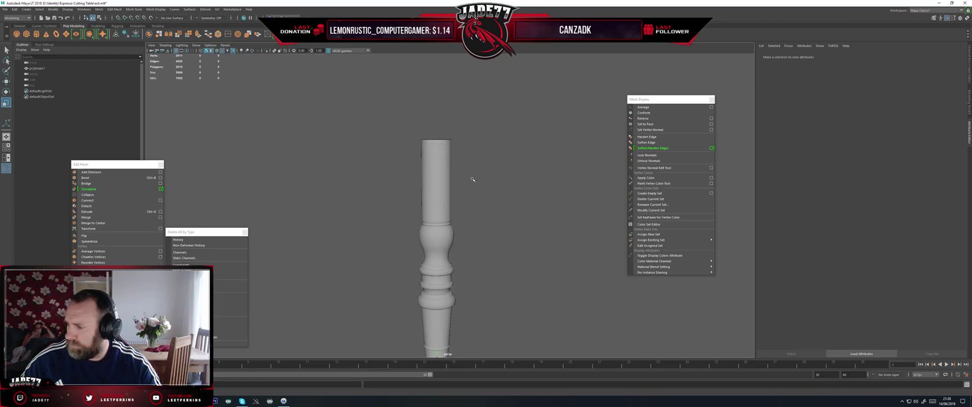
- Select all the faces of the long upper shaft and move them up slightly, stretching the neck beneath it
left_click(429, 210)
scroll(428, 210, "up", 2)
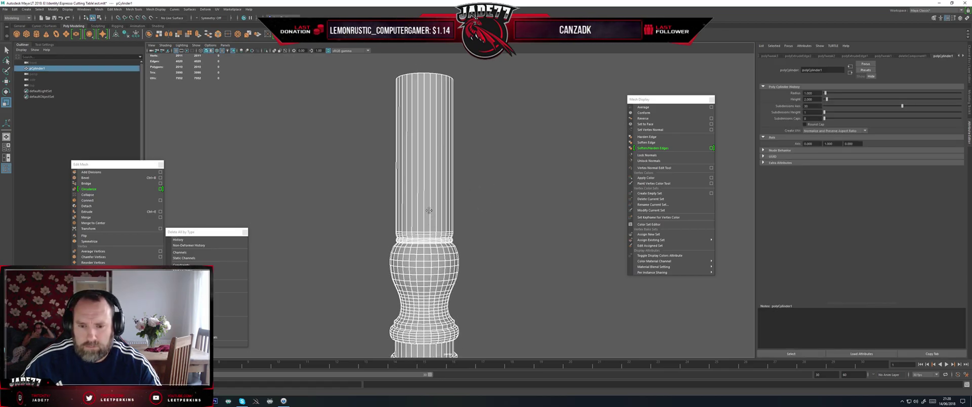
scroll(429, 211, "up", 2)
right_click(413, 197)
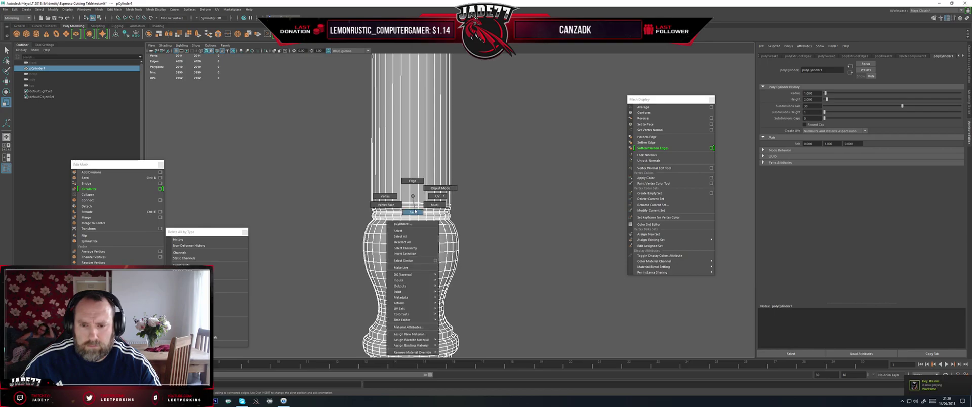
right_click_drag(415, 210, 415, 212)
scroll(415, 208, "down", 3)
left_click_drag(477, 180, 436, 137)
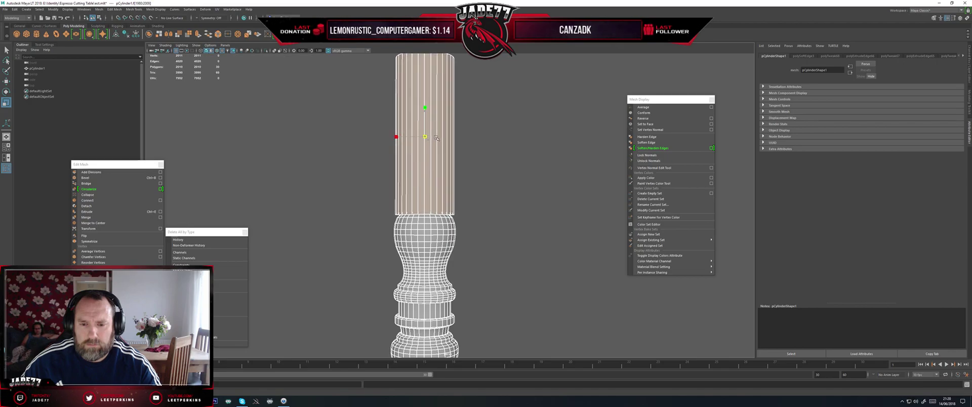
key("w")
left_click_drag(427, 111, 424, 96)
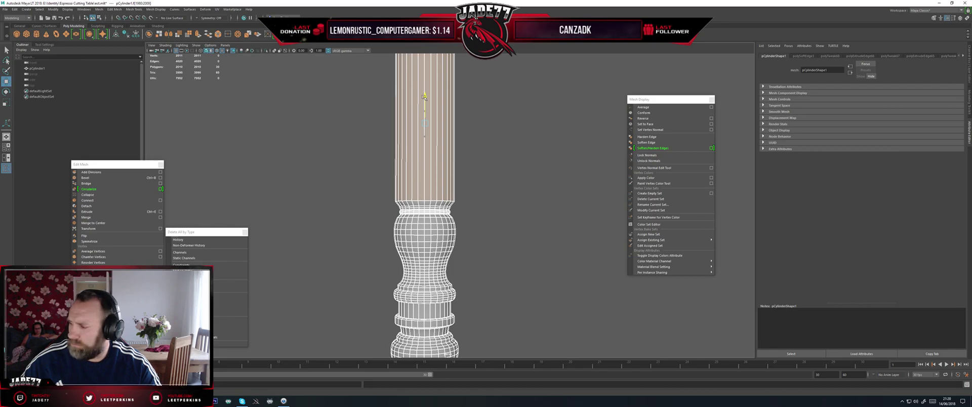
- Select the edge loop just beneath the shaft, scale it outward and move it up to round the shaft's base
scroll(422, 98, "up", 7)
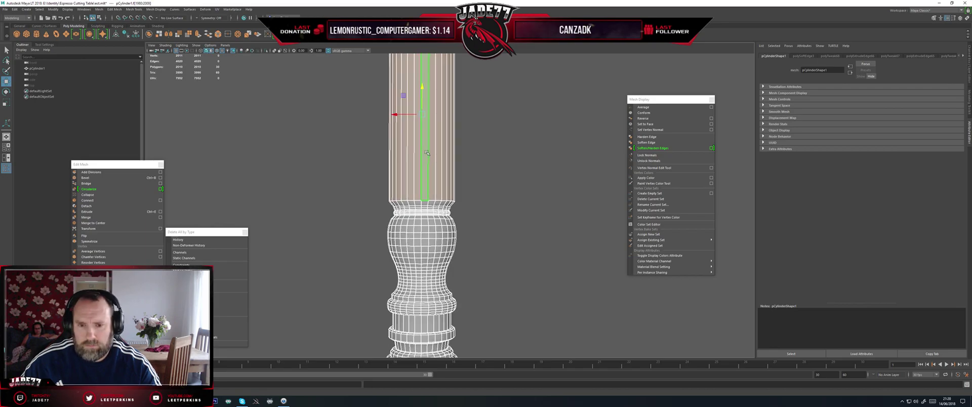
double_click(390, 206)
middle_click_drag(391, 206, 409, 190, "alt")
right_click_drag(412, 188, 412, 170)
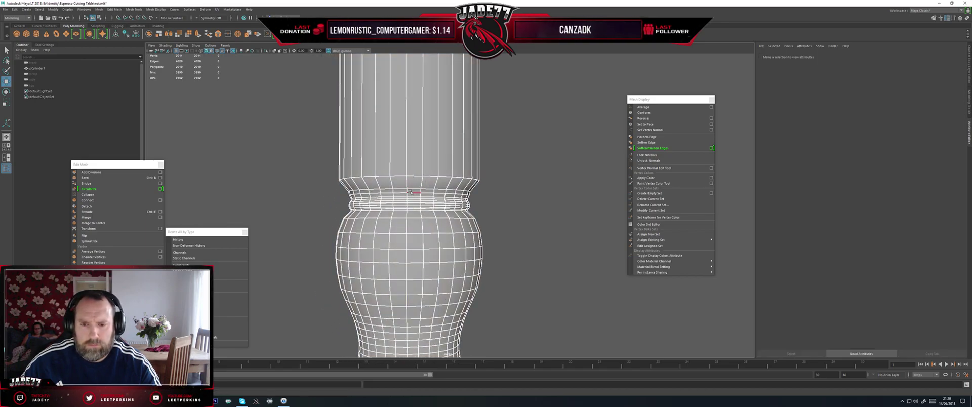
left_click(412, 189)
double_click(413, 189)
key("r")
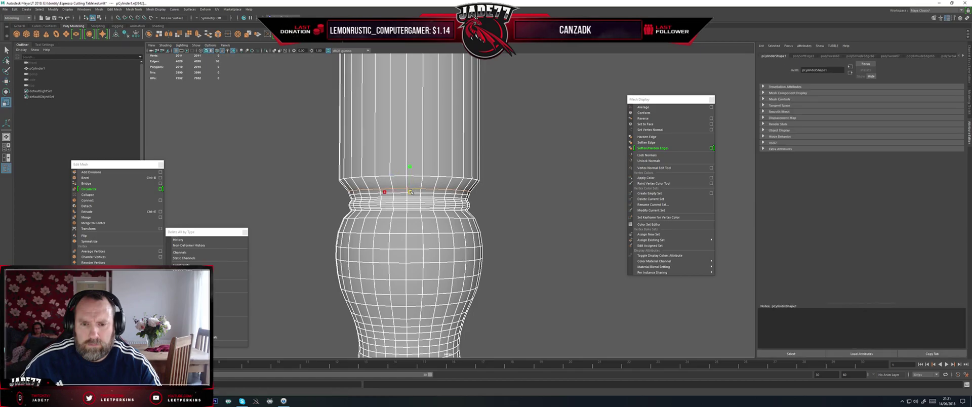
left_click_drag(414, 191, 420, 192)
key("w")
left_click_drag(410, 164, 409, 161)
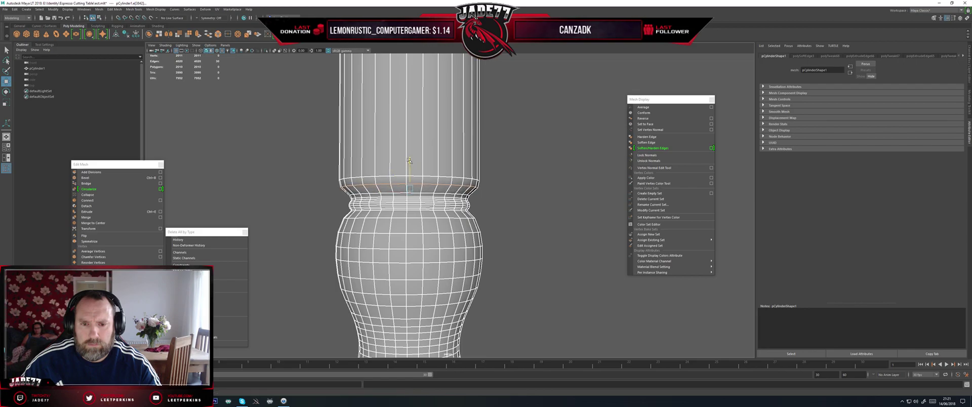
scroll(405, 185, "up", 2)
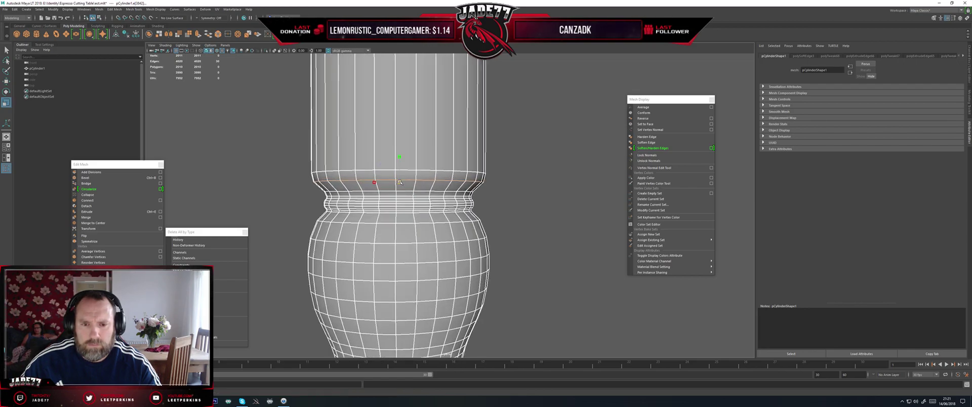
- Scale and raise the next edge loop down in the neck to continue the curve under the shaft
left_click_drag(400, 184, 413, 175, "alt")
double_click(405, 183)
key("w")
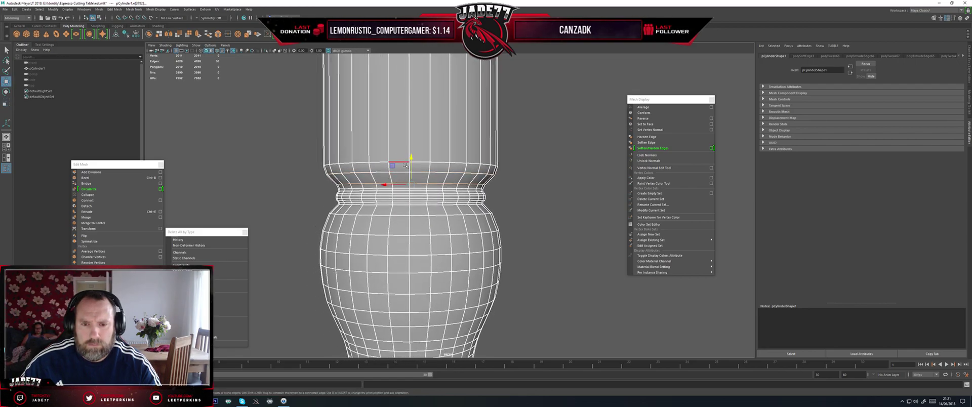
key("r")
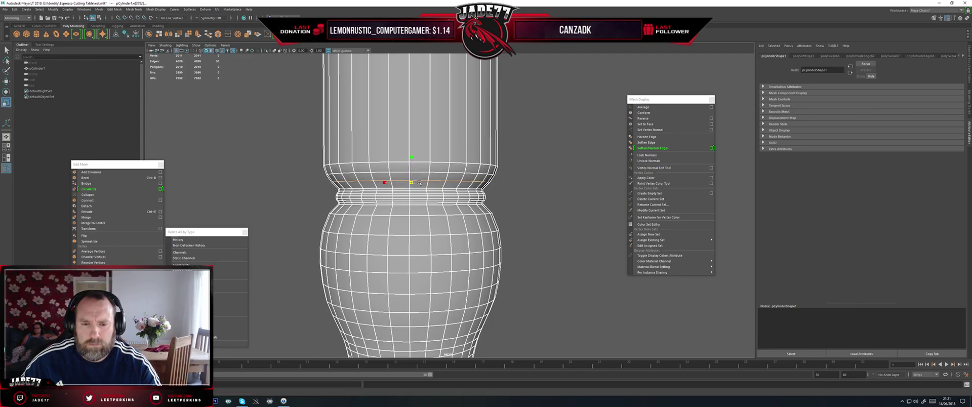
key("w")
left_click_drag(411, 154, 411, 153)
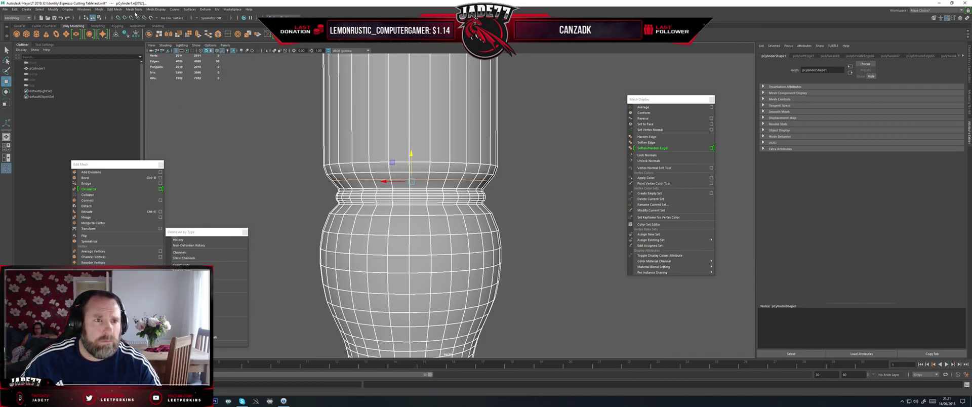
- Insert an edge loop in the neck below the shaft, using Insert Edge Loop with relative distance from edge
left_click(135, 10)
left_click(152, 14)
left_click_drag(154, 13, 192, 134)
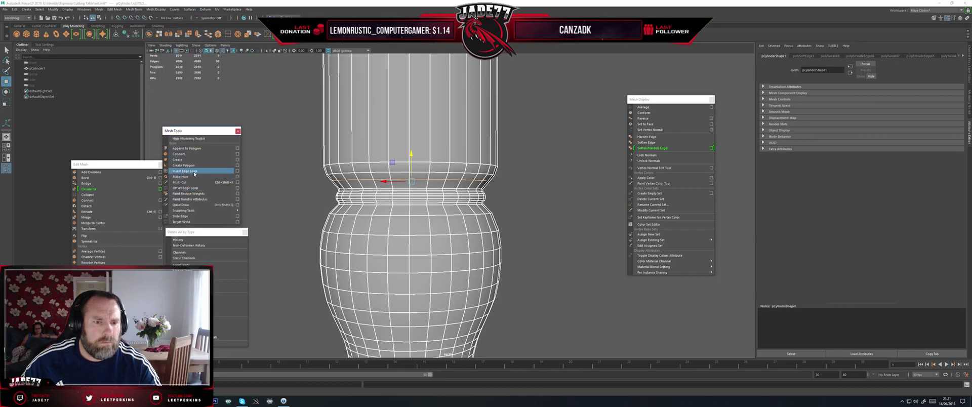
left_click(194, 171)
left_click(44, 44)
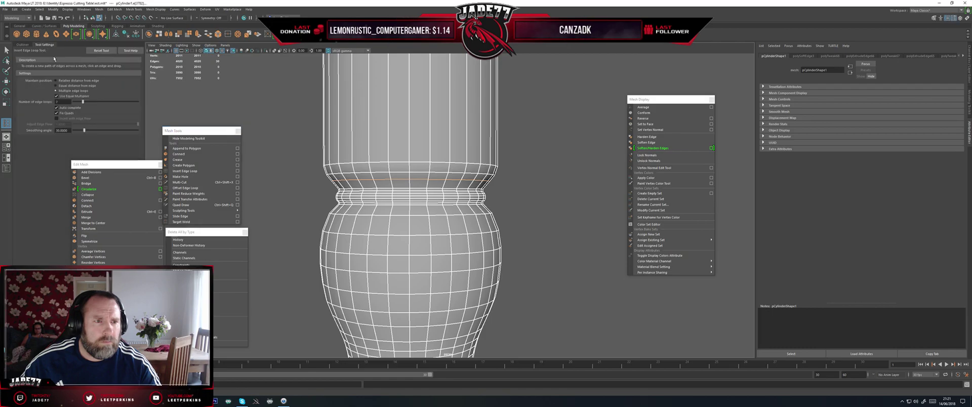
left_click(57, 81)
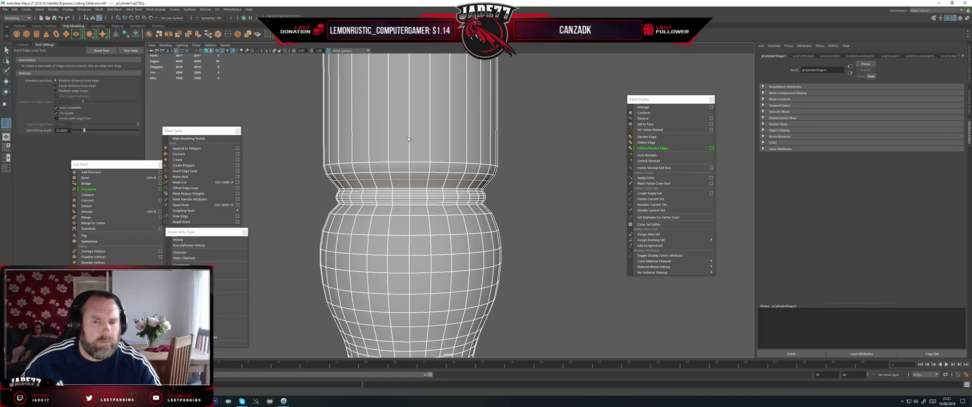
left_click_drag(392, 186, 398, 185)
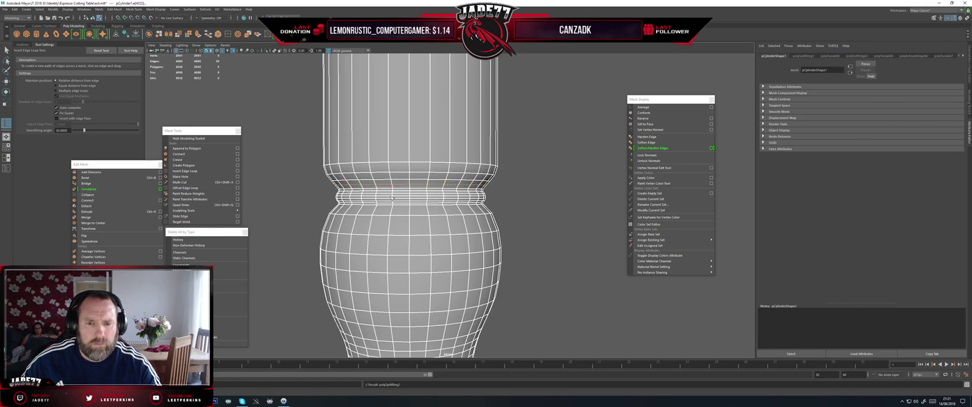
- Adjust the scale and height of the inserted edge loop and the loop above it to smooth the neck's curve
key("r")
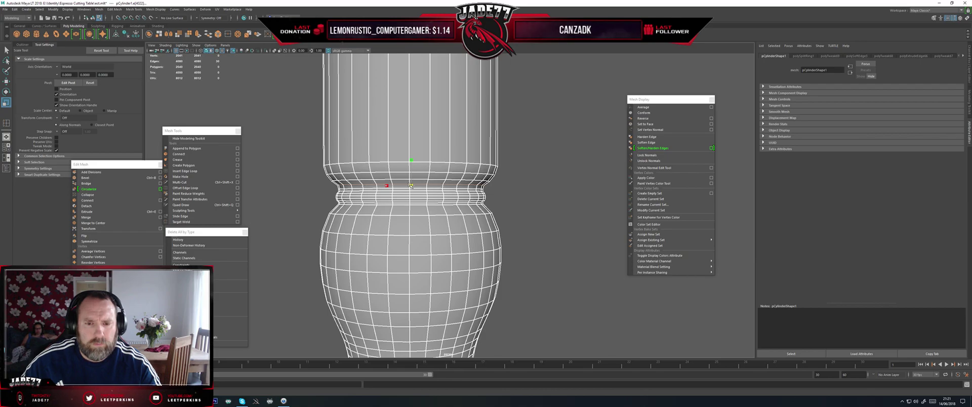
scroll(395, 186, "up", 2)
key("w")
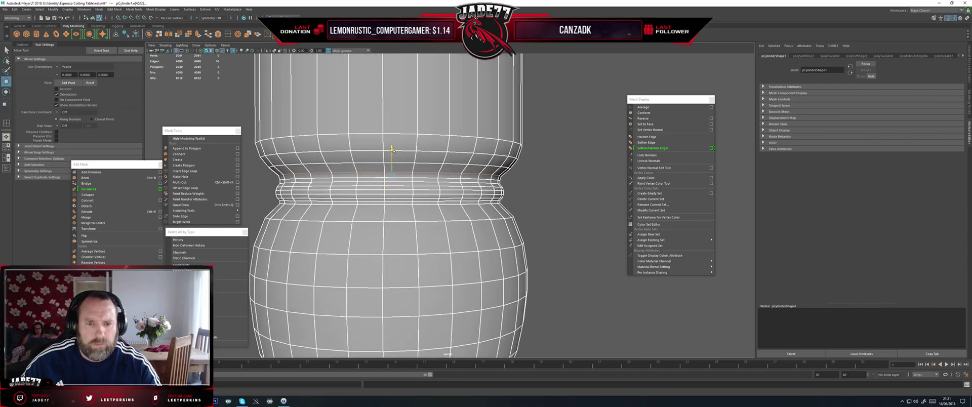
middle_click_drag(361, 155, 363, 161, "alt")
double_click(350, 170)
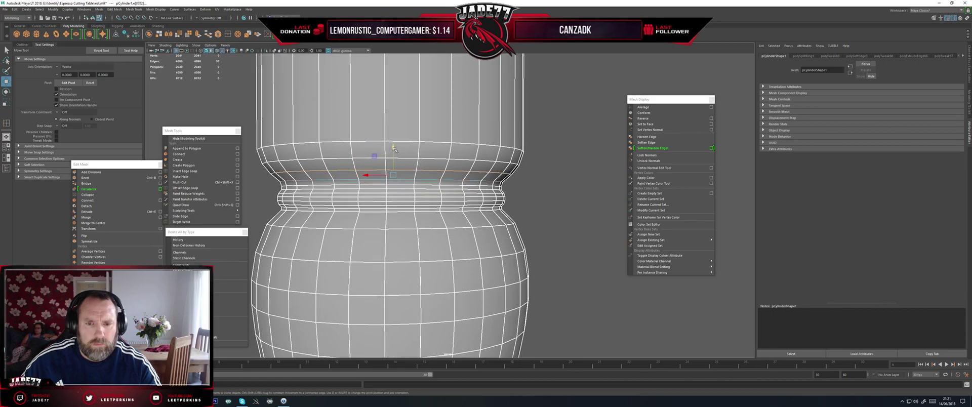
left_click_drag(394, 148, 393, 175)
key("r")
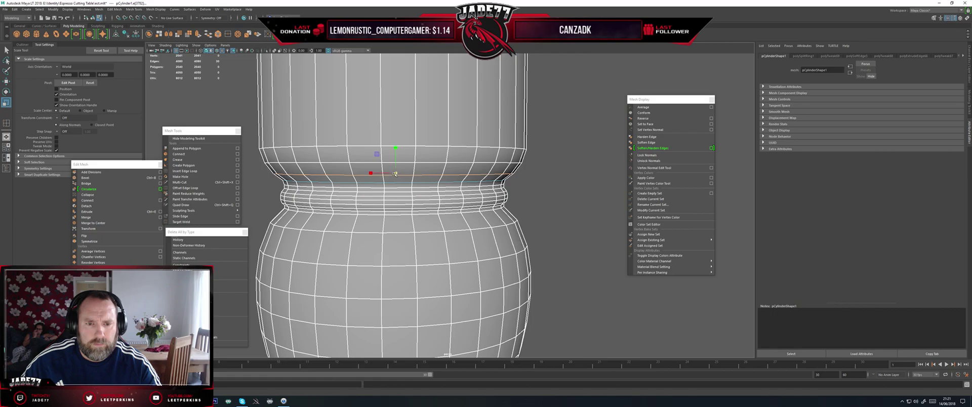
- Return the leg to object mode, check its full profile and save the scene
scroll(350, 168, "down", 2)
right_click(350, 168)
right_click_drag(350, 167, 377, 159)
scroll(333, 159, "down", 3)
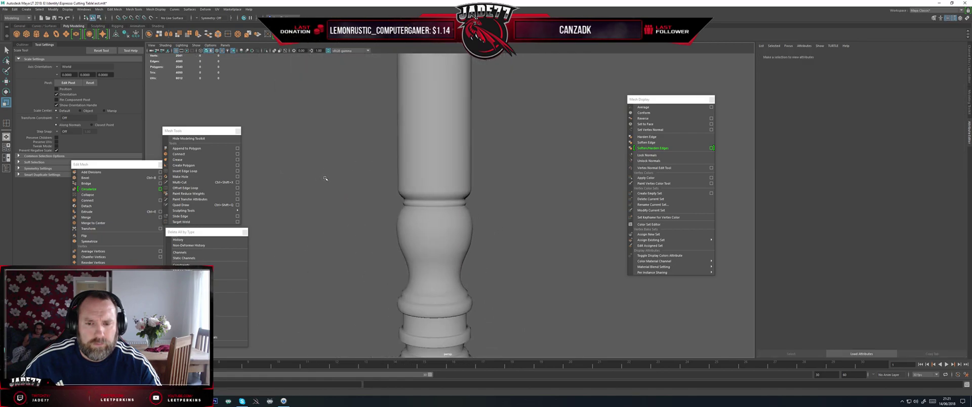
scroll(333, 160, "down", 4)
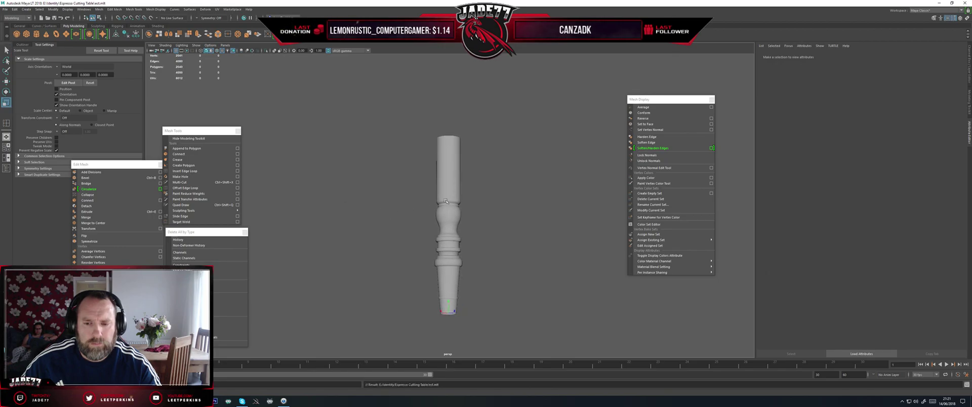
- Extrude the border edge loop at the shaft's open top, raise it slightly and scale it inward to start rounding the rim
scroll(436, 219, "up", 4)
left_click(436, 220)
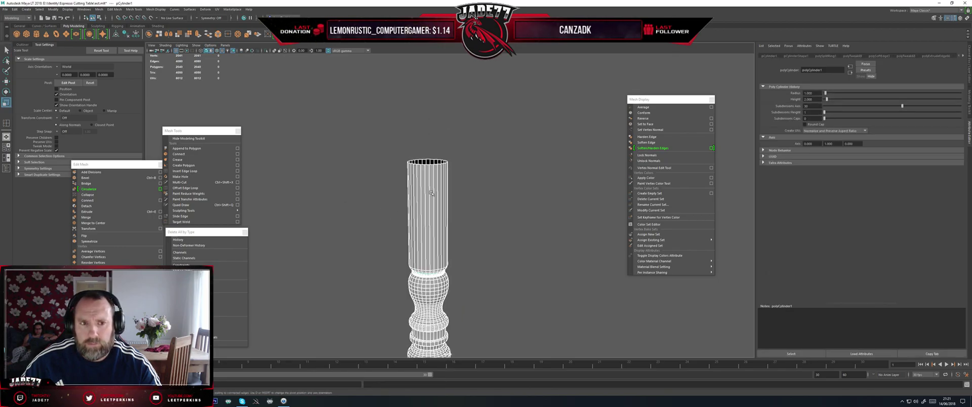
left_click_drag(436, 220, 389, 174, "alt")
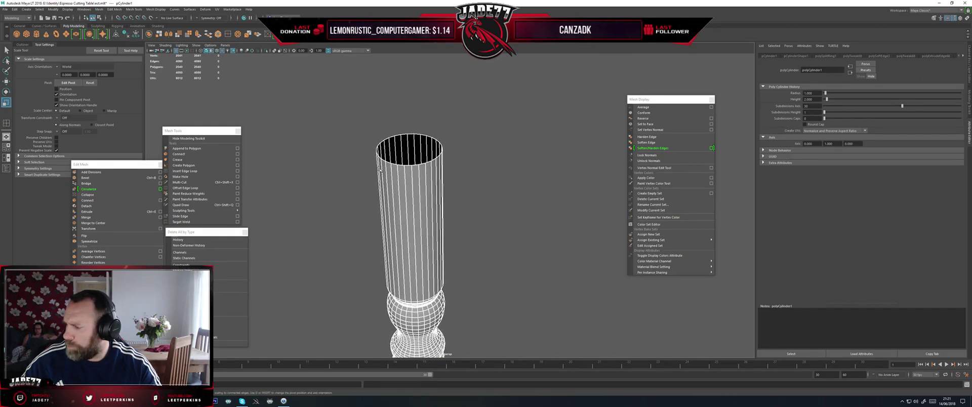
scroll(378, 167, "up", 3)
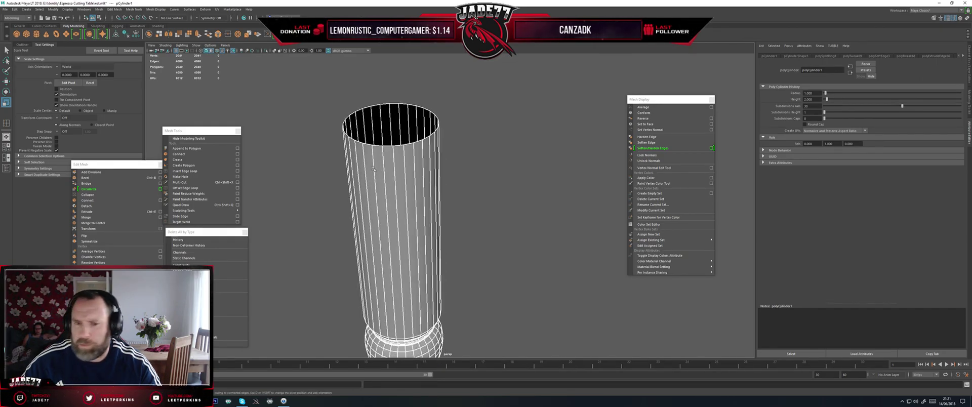
right_click_drag(378, 152, 377, 148)
double_click(376, 147)
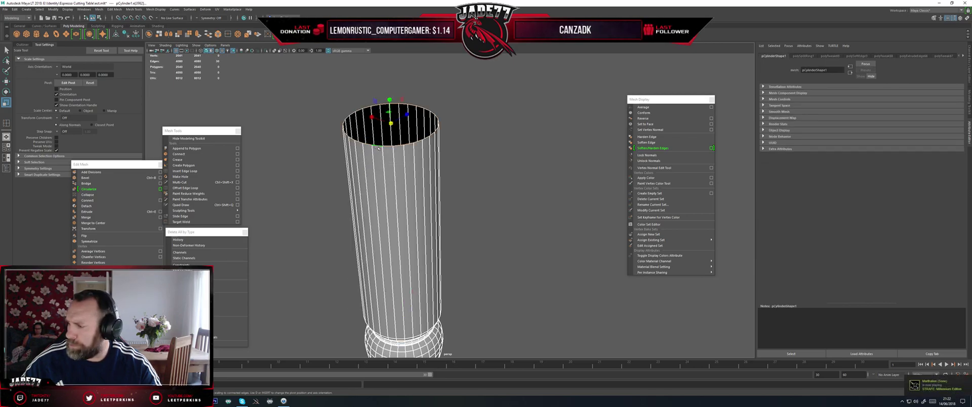
middle_click_drag(387, 163, 384, 176, "alt")
key("ctrl+e")
key("w")
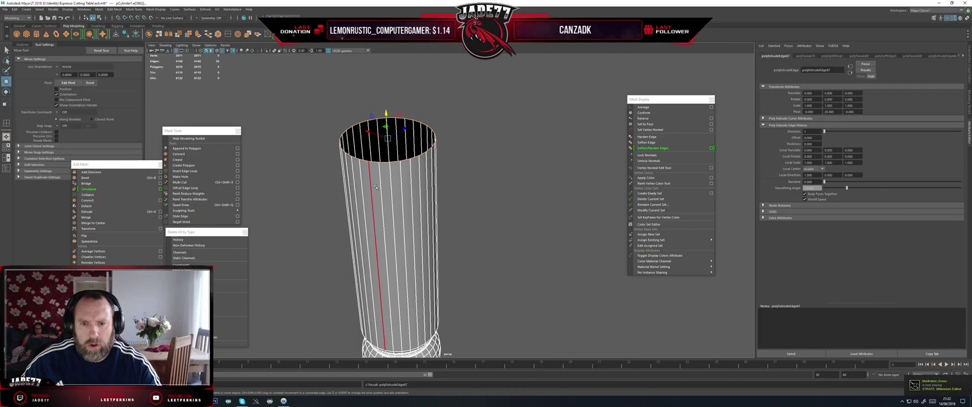
left_click_drag(385, 176, 383, 161, "alt")
middle_click_drag(394, 124, 397, 175, "alt")
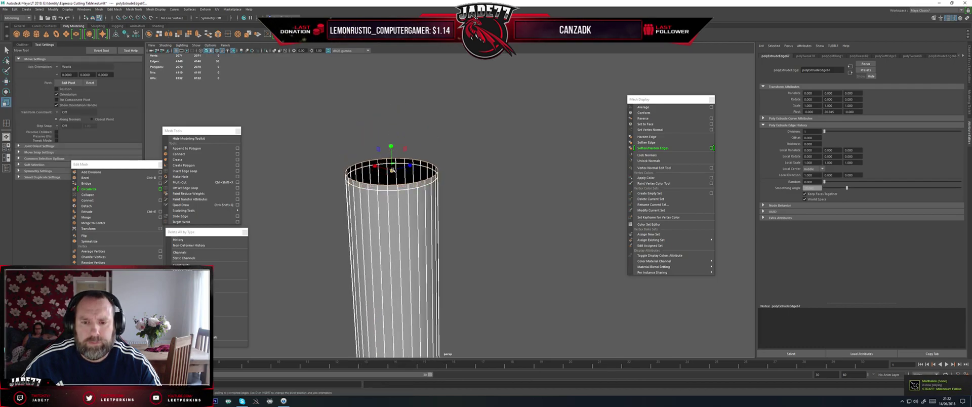
key("r")
left_click_drag(373, 195, 375, 175, "alt")
scroll(375, 174, "up", 3)
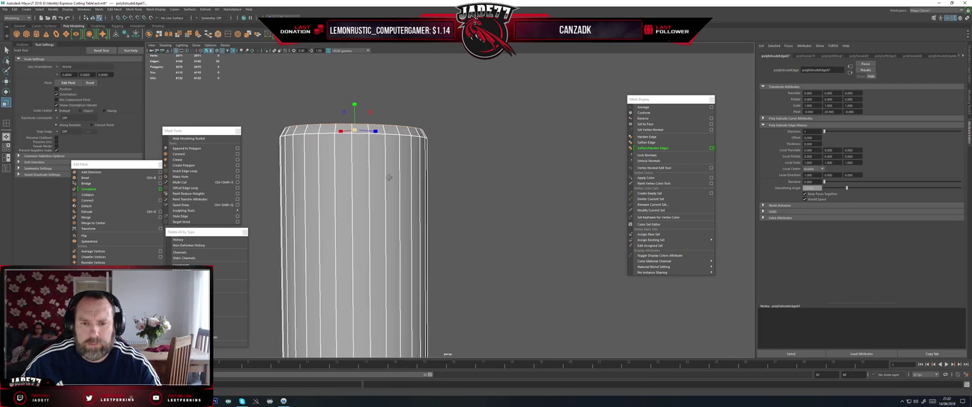
- Fine-tune the height and scale of the extruded rim loop to shape a small bevel at the shaft's top
middle_click_drag(375, 175, 428, 218, "alt")
key("w")
key("r")
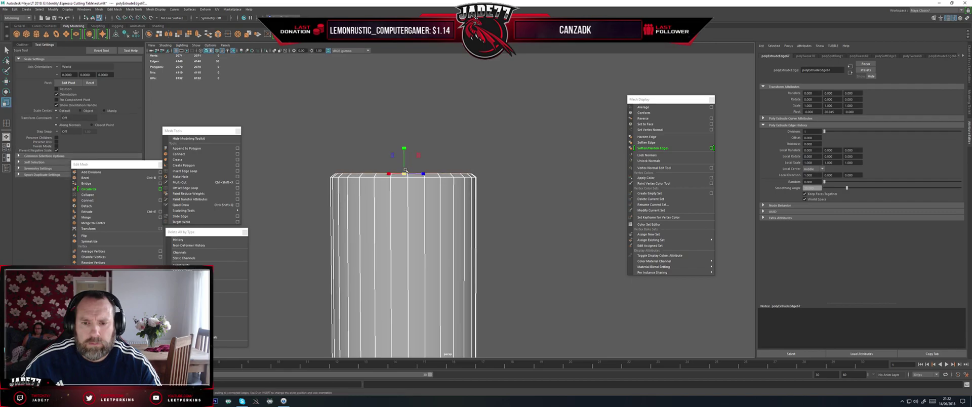
key("w")
left_click_drag(404, 148, 404, 145)
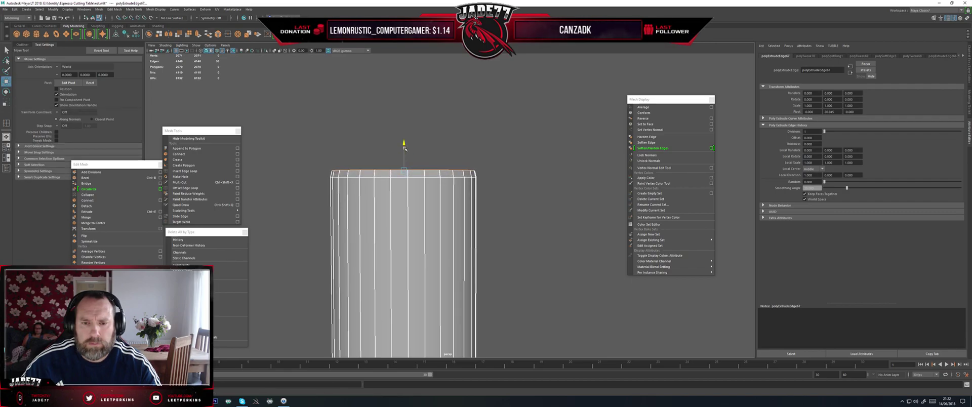
key("r")
mouse_move(407, 174)
left_mouse_down()
mouse_move(404, 162)
mouse_move(405, 173)
left_mouse_up()
key("w")
key("r")
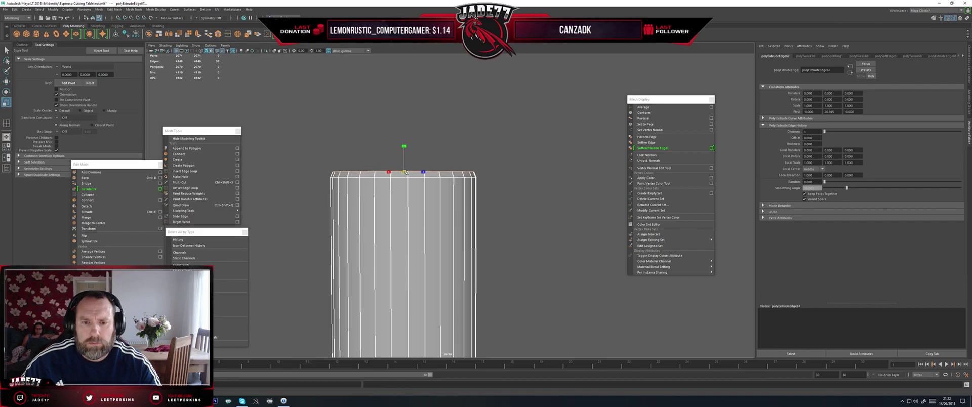
- Extrude the rim loop again, scale it inward and raise it slightly to continue the shaft's rounded shoulder
middle_click_drag(383, 145, 390, 157, "alt")
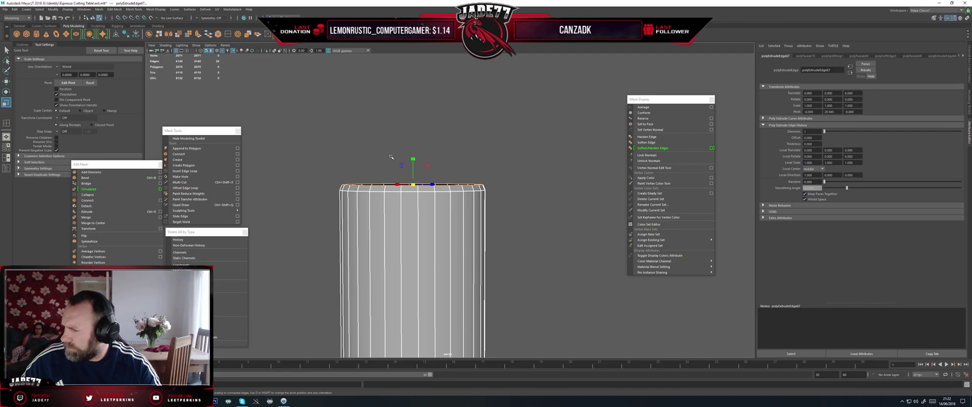
key("ctrl+e")
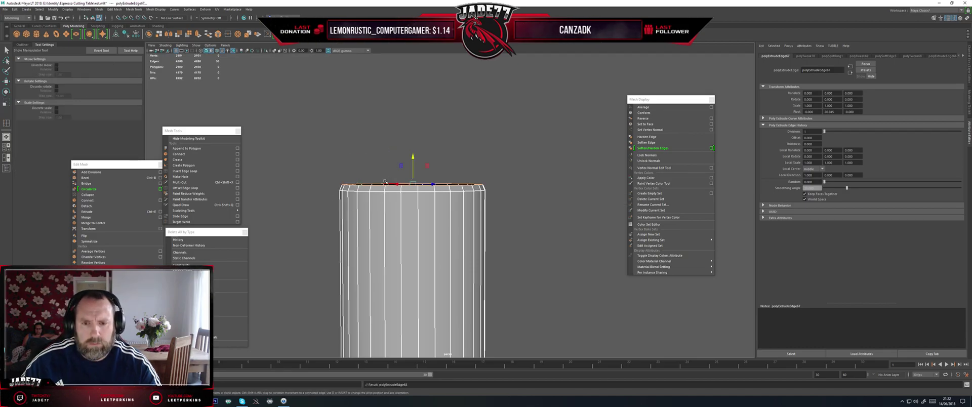
key("r")
left_click_drag(412, 185, 411, 166)
key("w")
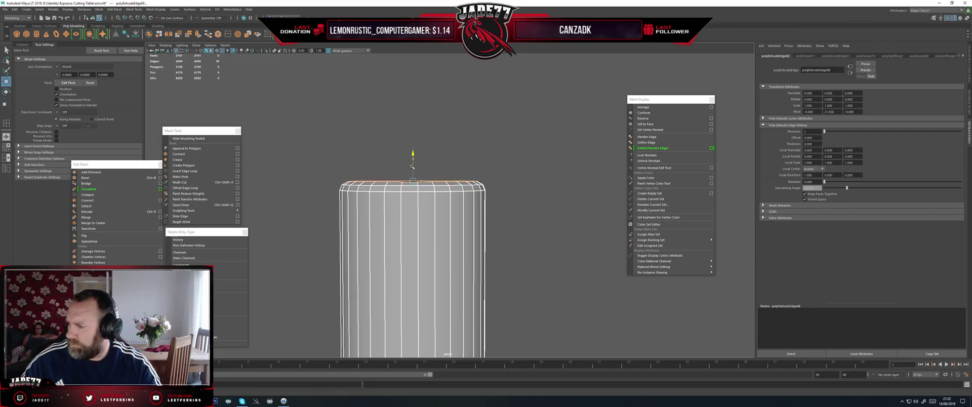
- Extrude one more loop at the shoulder and adjust its scale and height to flatten the rounding toward the opening
key("ctrl+e")
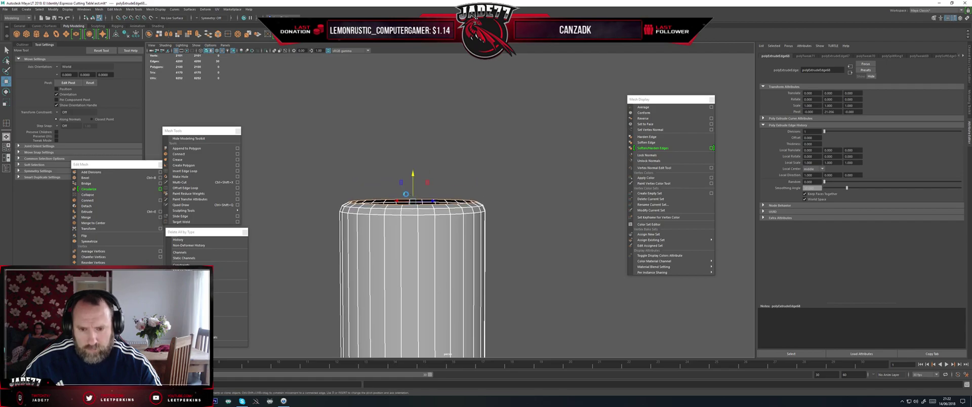
key("w")
key("r")
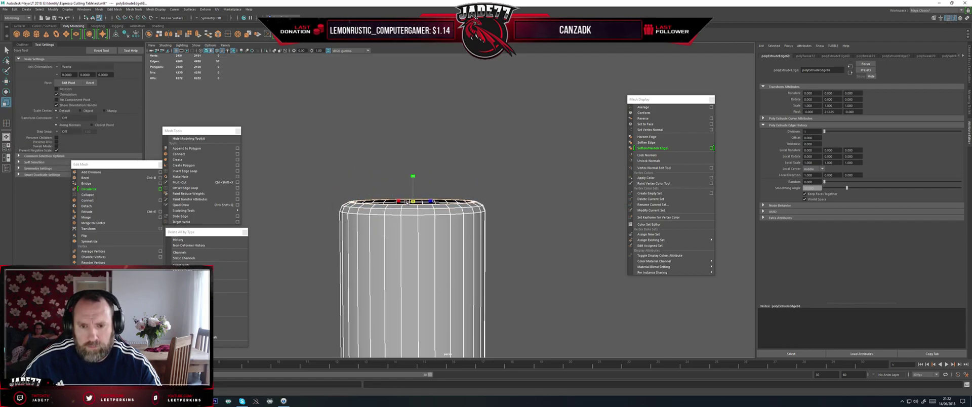
key("w")
left_click_drag(412, 191, 400, 193)
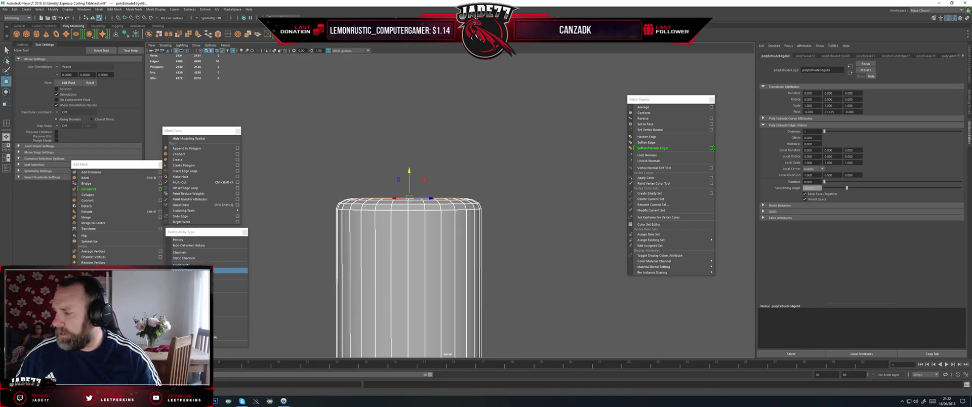
- Extrude the shoulder's inner edge loop straight up to start a narrower collar on top of the shaft
middle_click_drag(402, 220, 434, 254, "alt")
scroll(433, 254, "up", 3)
left_click_drag(434, 255, 416, 239, "alt")
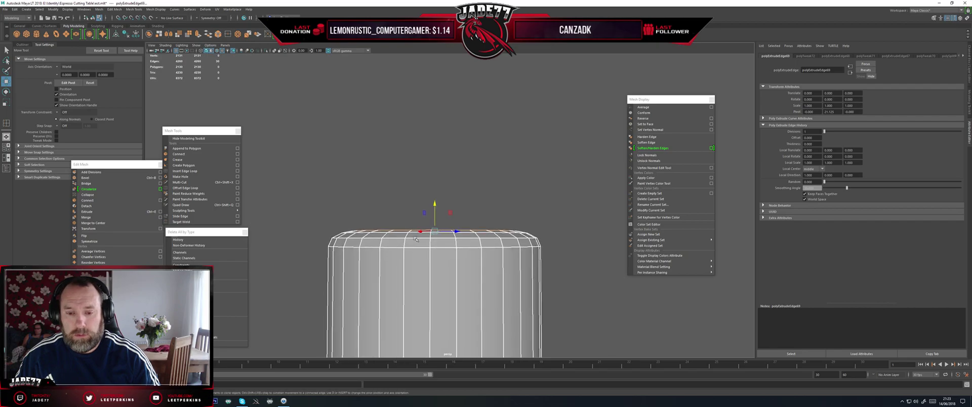
scroll(414, 233, "up", 1)
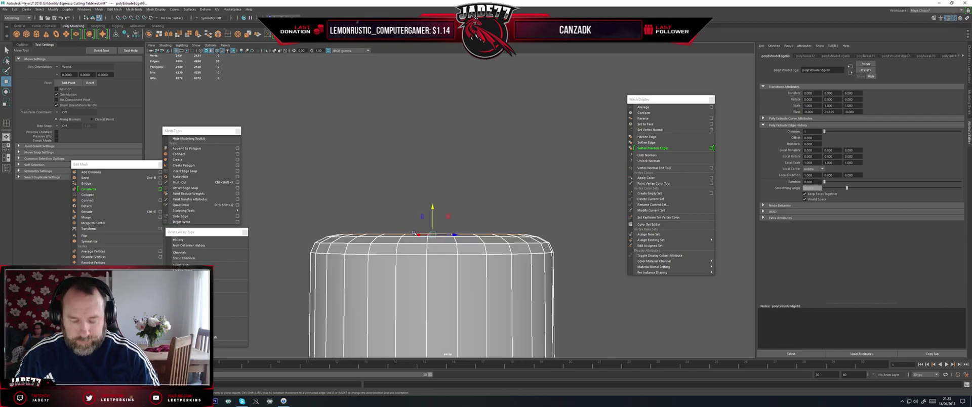
scroll(414, 233, "up", 1)
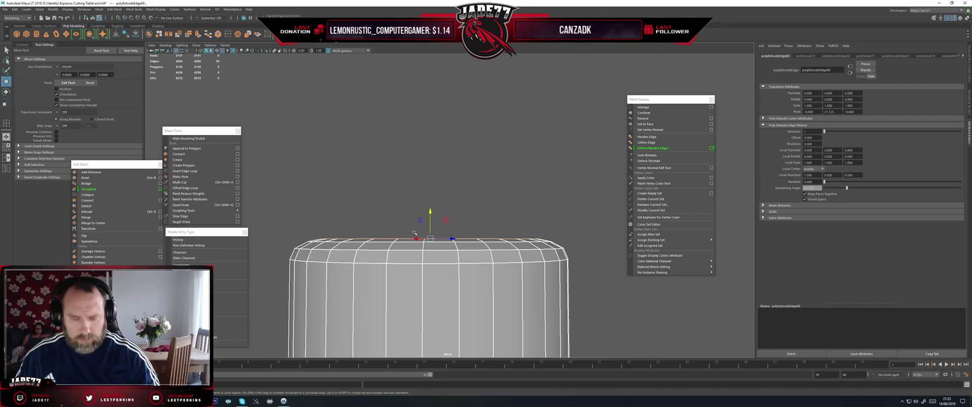
key("ctrl+e")
key("w")
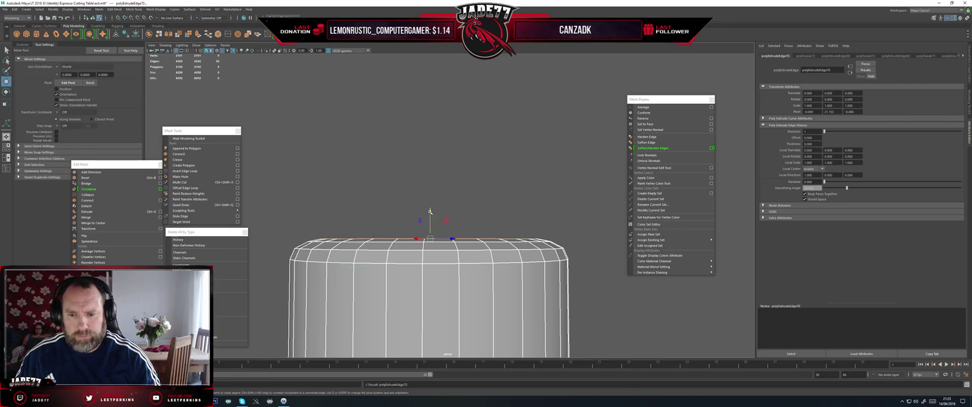
left_click_drag(430, 211, 430, 190)
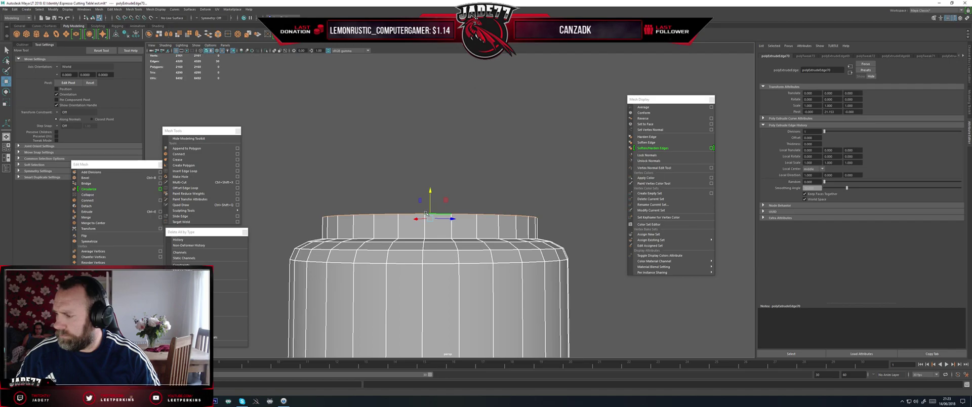
- Extrude the collar's top edge loop upward once more to give the collar a second segment
left_click(425, 213, "shift")
left_click_drag(429, 191, 428, 163)
scroll(426, 182, "down", 3)
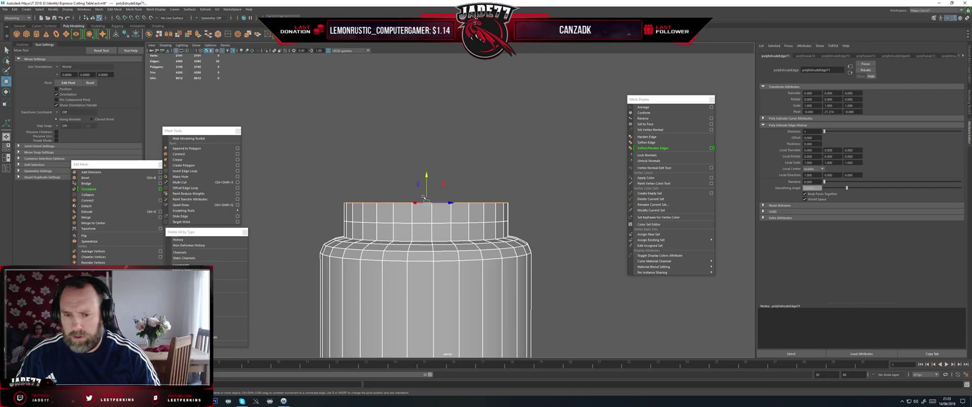
scroll(423, 197, "up", 1)
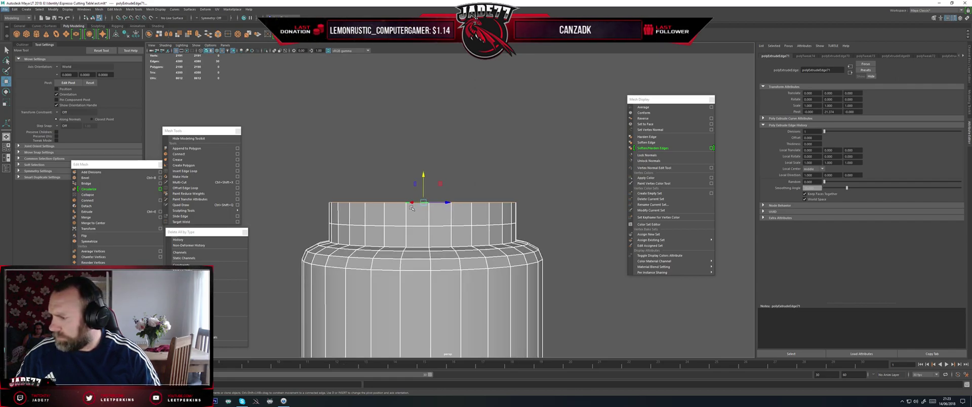
- Extrude the collar's top edge loop twice more, raising and scaling it outward to form a flared lip
key("ctrl+e")
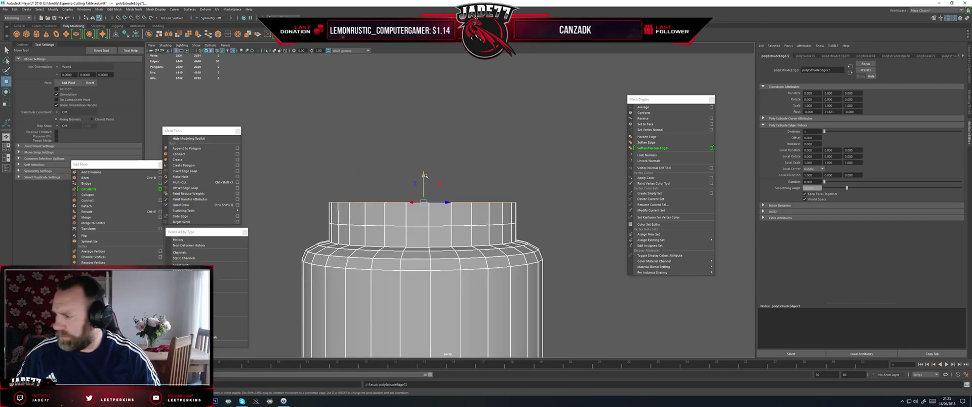
key("r")
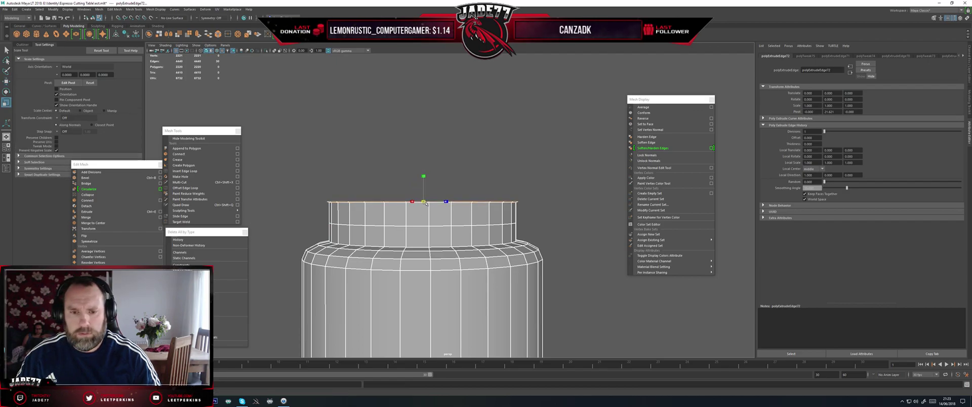
left_click_drag(423, 202, 425, 199)
key("ctrl+e")
key("w")
key("r")
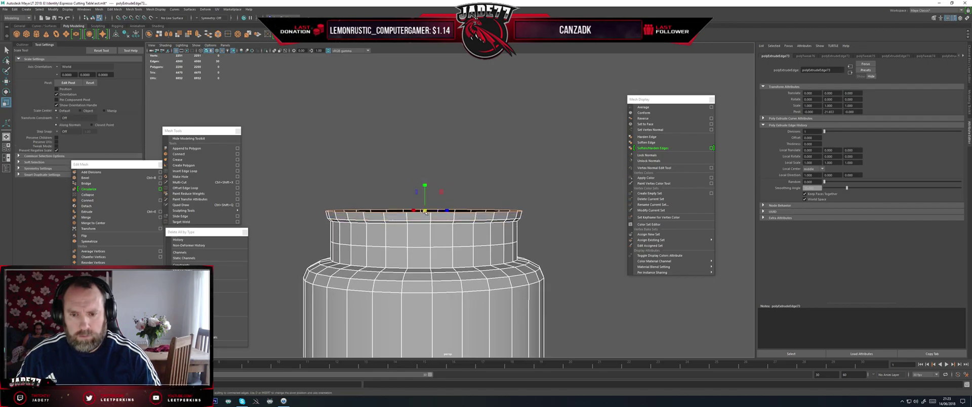
- Adjust the flare's lower edge loop, and extrude the lip's top loop again with a slight outward scale
double_click(419, 221)
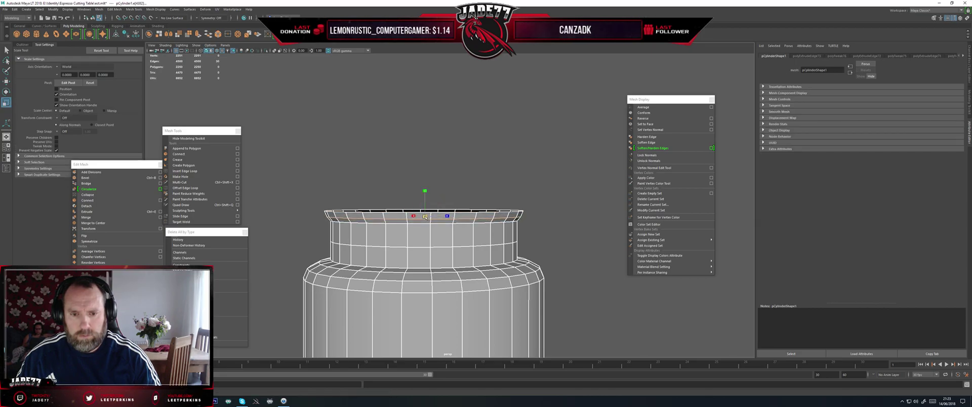
left_click_drag(408, 216, 377, 202, "alt")
double_click(378, 205)
key("ctrl+e")
key("r")
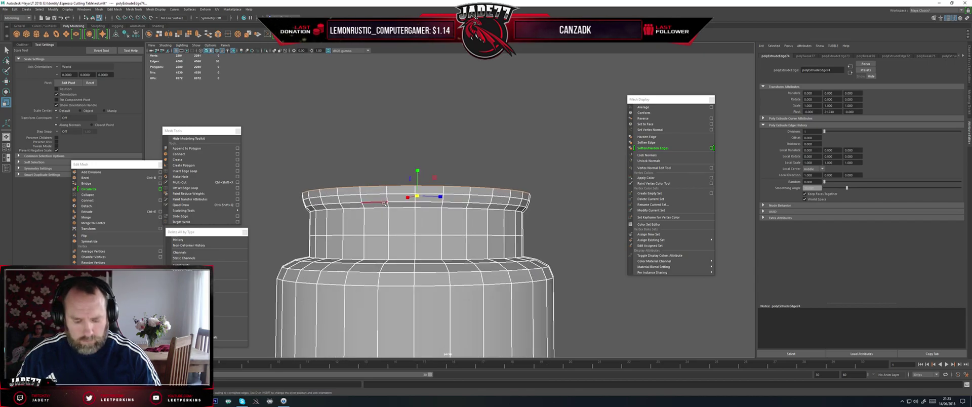
- Extrude the lip's open edge upward and adjust its scale to straighten the top of the flare
key("ctrl+e")
key("w")
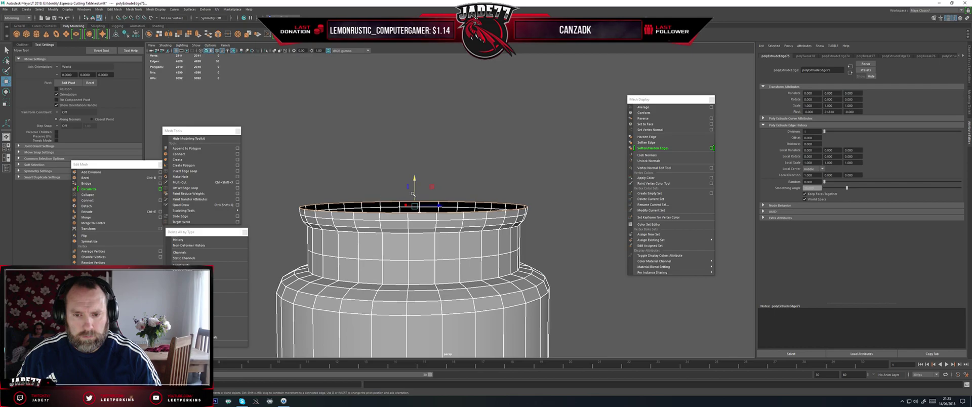
left_click_drag(413, 194, 413, 187)
key("r")
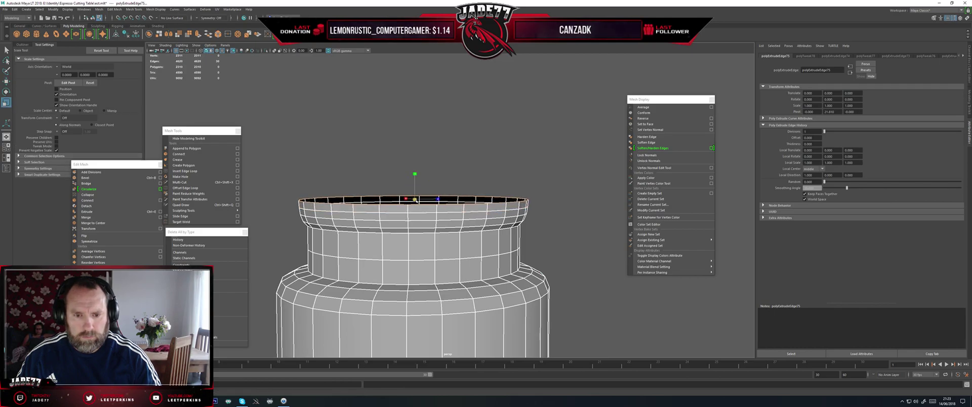
- Adjust the scale of the two edge loops below the lip's rim to smooth its outward curve
left_click_drag(373, 204, 379, 203, "alt")
double_click(379, 203)
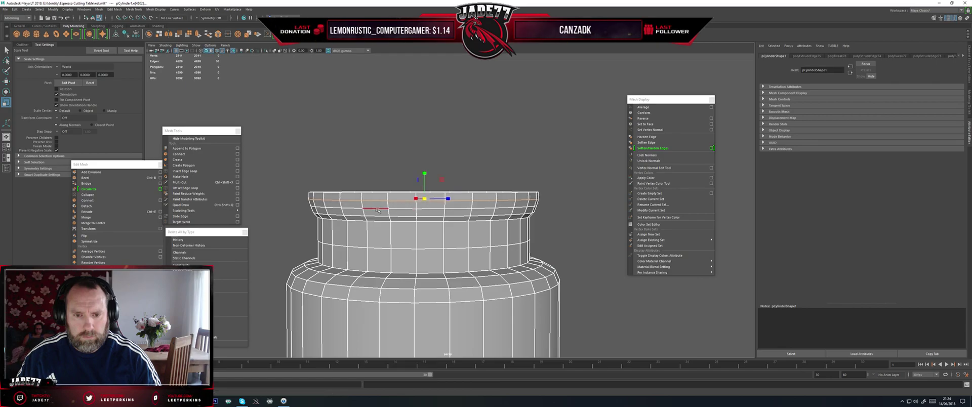
double_click(378, 209)
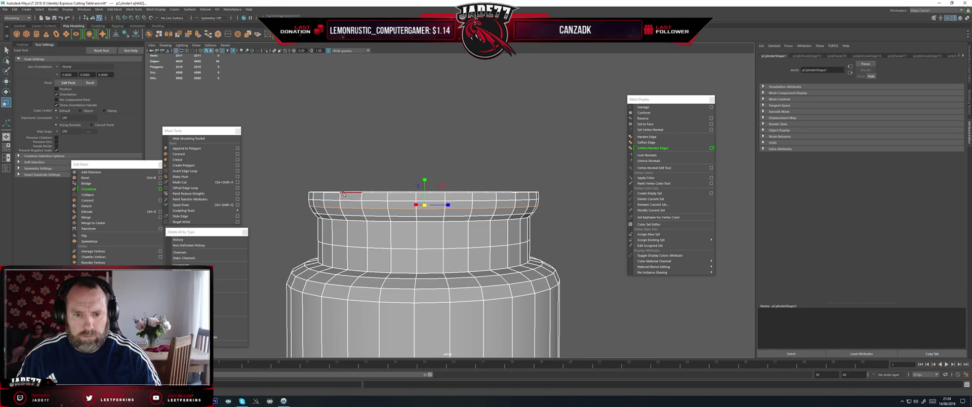
- Extrude the lip's rim loop and move it straight up to add another band to the lip
double_click(339, 193)
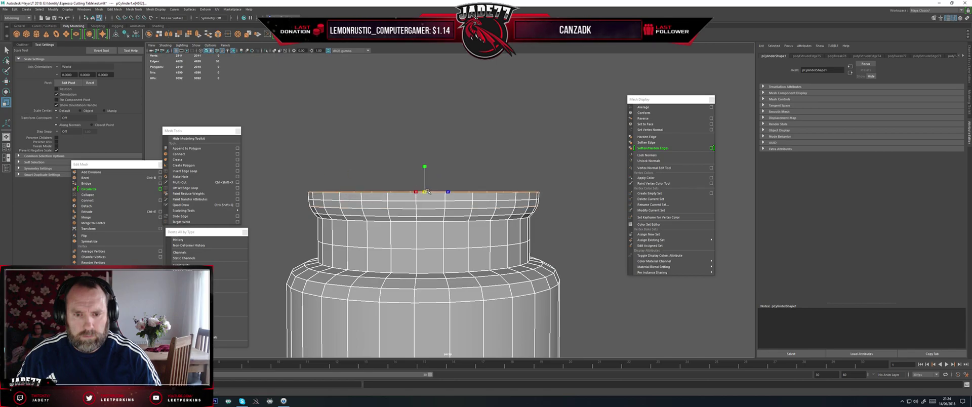
key("ctrl+e")
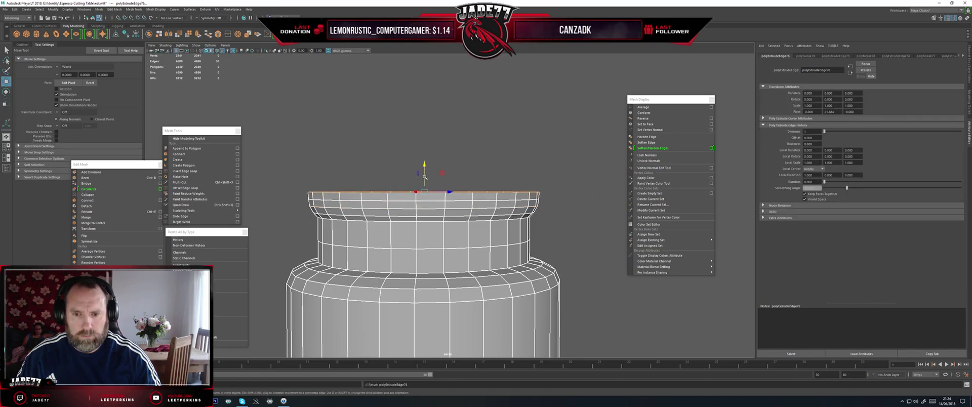
key("w")
left_click_drag(424, 178, 424, 170)
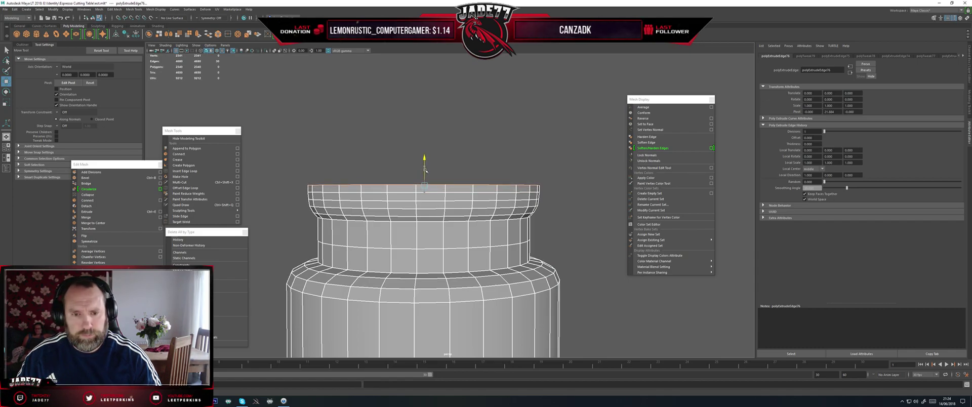
- Extrude the lip's rim edge loop and scale the new loop slightly inward
left_click_drag(424, 169, 432, 183, "alt")
key("ctrl+e")
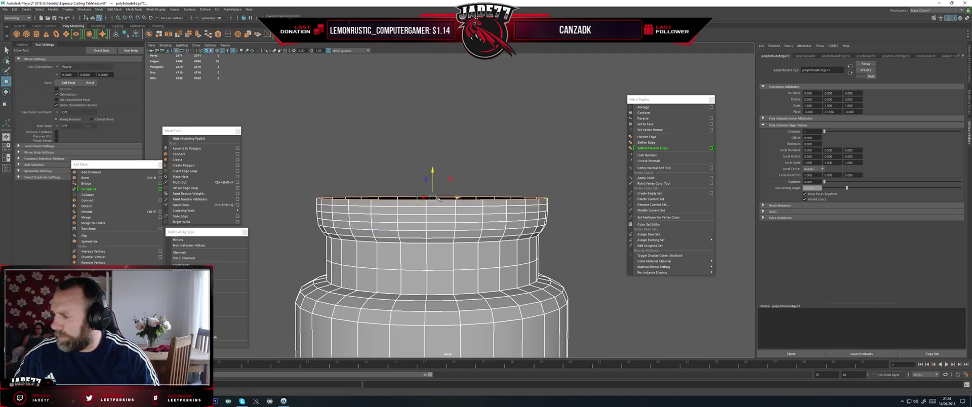
key("r")
left_click_drag(434, 198, 434, 198)
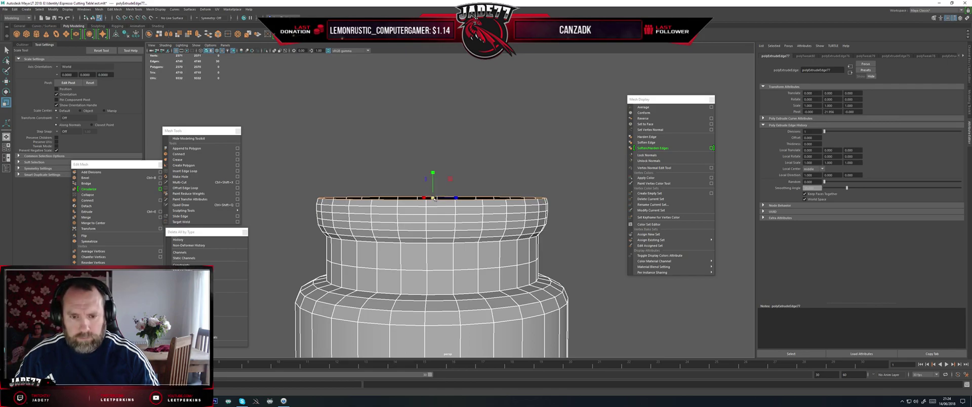
- Extrude the rim loop again, raise it slightly and scale it further inward to round the lip's upper edge
middle_click_drag(398, 187, 392, 172, "alt")
key("ctrl+e")
key("w")
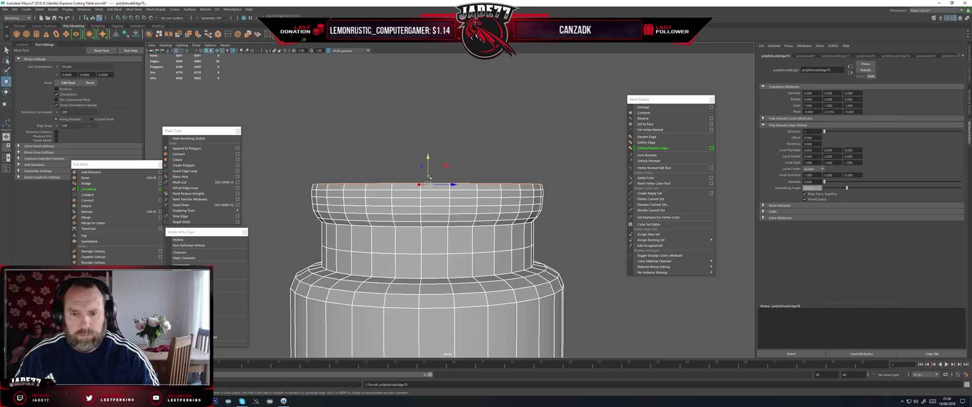
key("r")
left_click_drag(428, 184, 428, 171)
key("w")
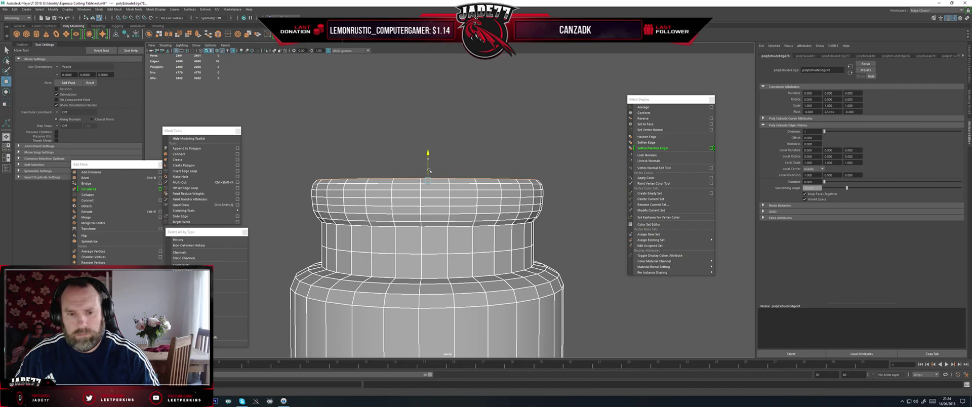
- Extrude the rim once more and pull the new loop inward to finish the rounded top of the lip
mouse_move(416, 186)
left_mouse_down("alt")
mouse_move(428, 174)
mouse_move(418, 193)
mouse_move(426, 184)
left_mouse_up("alt")
key("ctrl+e")
key("r")
key("w")
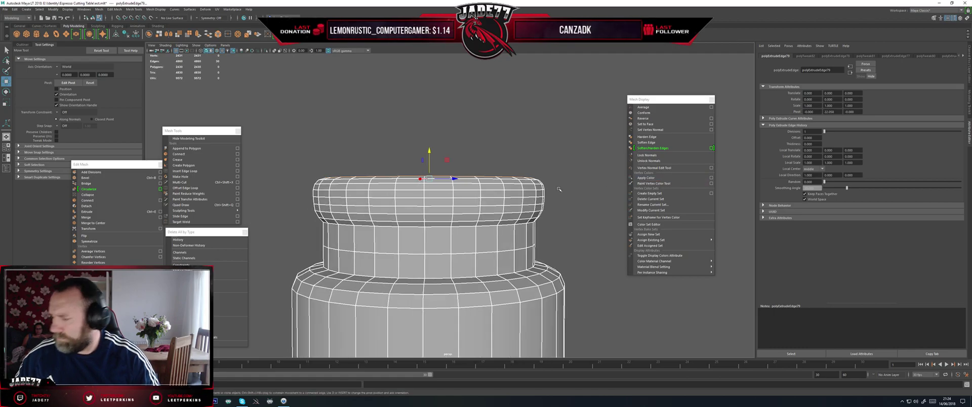
- Extrude the inset top loop and move it straight up to form a narrower neck above the lip
middle_click_drag(471, 181, 476, 206, "alt")
key("ctrl+e")
key("w")
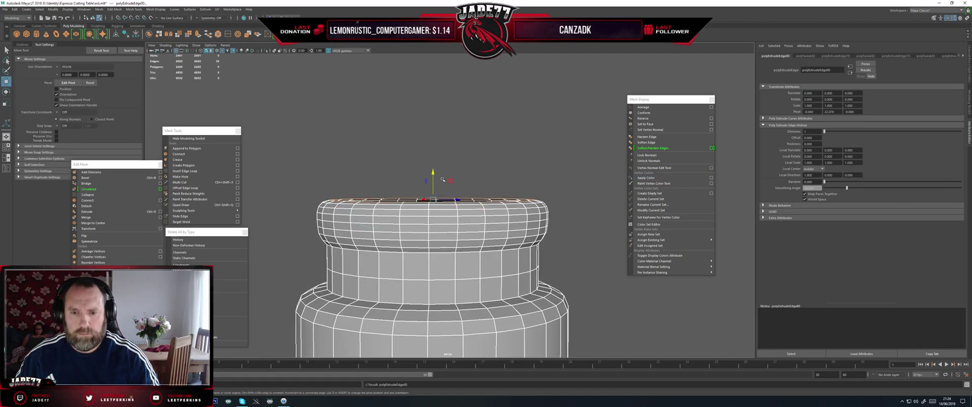
left_click_drag(434, 171, 434, 123)
scroll(483, 245, "down", 7)
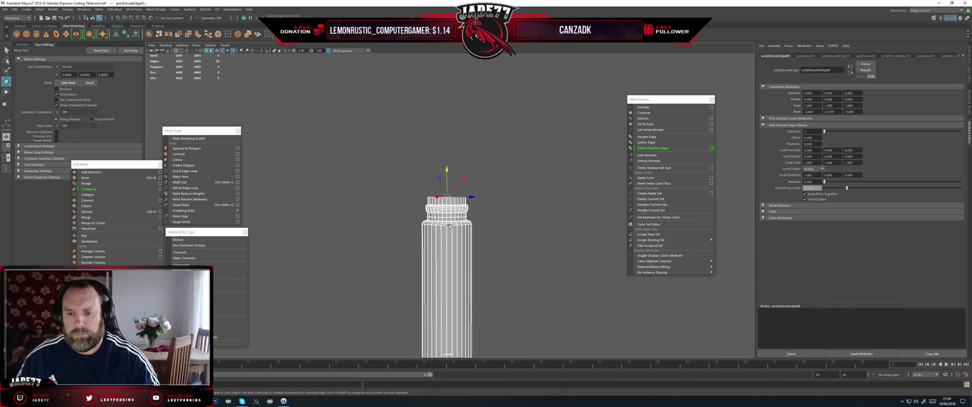
- Return to object mode, apply Soften/Harden Edges to the whole leg, and deselect it to check the shading
right_click_drag(450, 226, 479, 221)
scroll(479, 222, "down", 2)
left_click(480, 222)
scroll(475, 237, "up", 9)
left_click(474, 237)
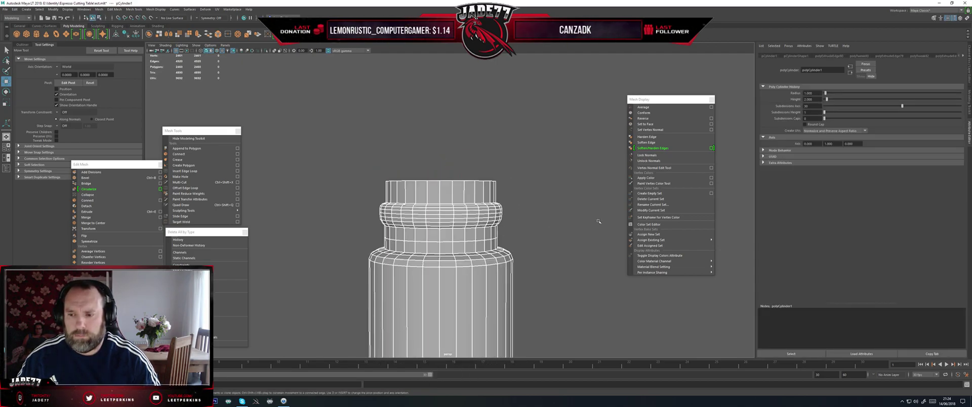
left_click(676, 149)
left_click(511, 212)
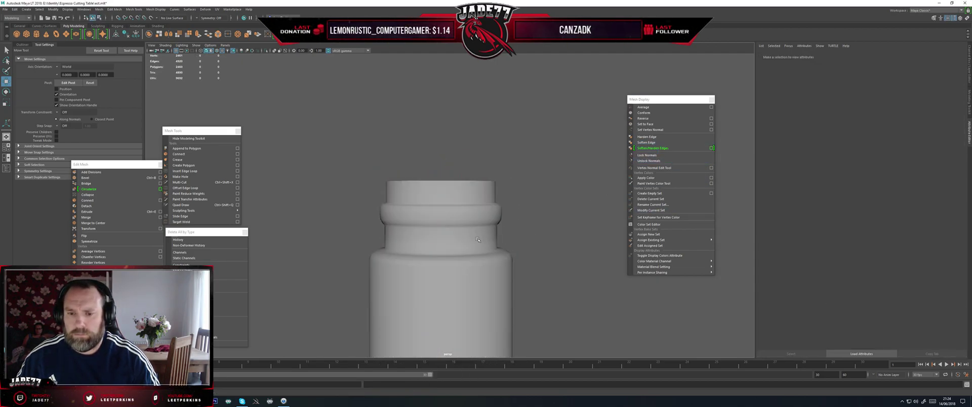
- Select the full ring of faces directly beneath the rounded lip, and undo the oversized trial extrusion
scroll(503, 206, "up", 6)
left_click(456, 218)
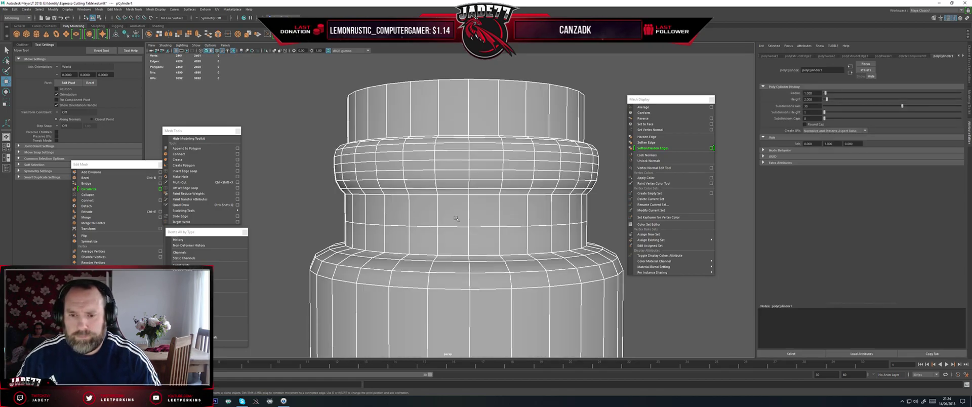
right_click_drag(457, 215, 452, 209)
left_click(482, 212)
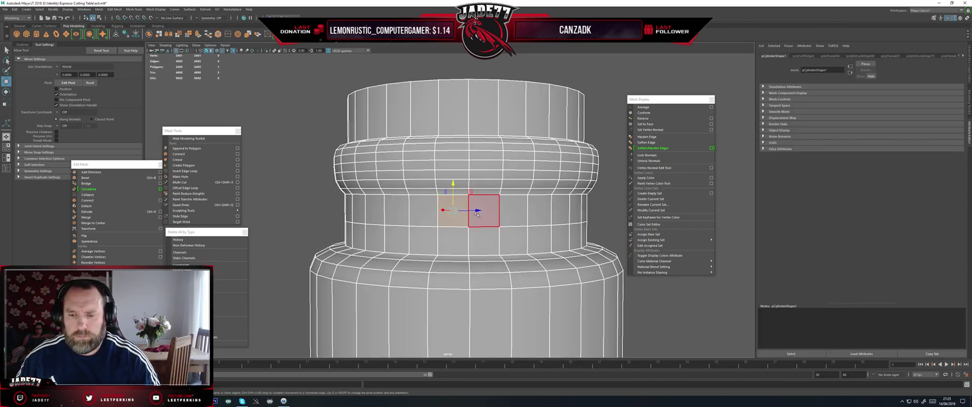
double_click(490, 213, "shift")
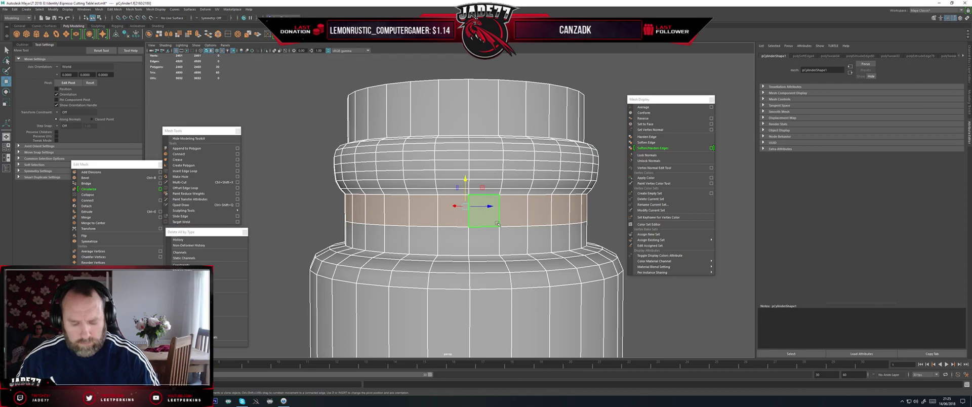
key("ctrl+e")
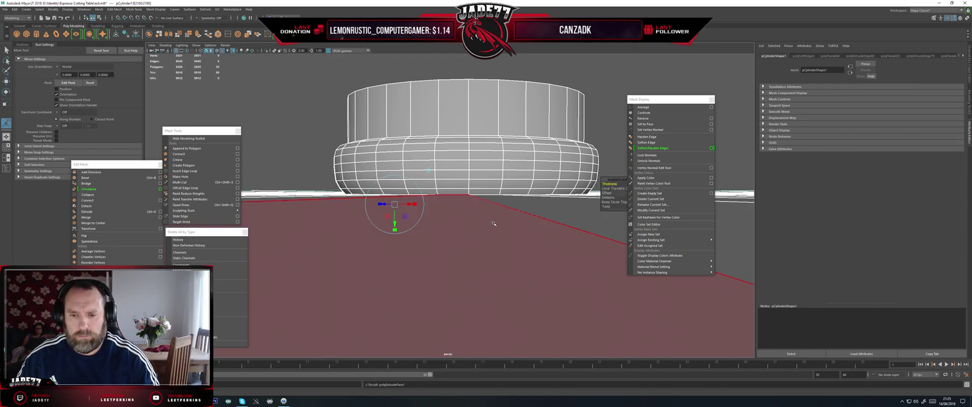
key("ctrl+z")
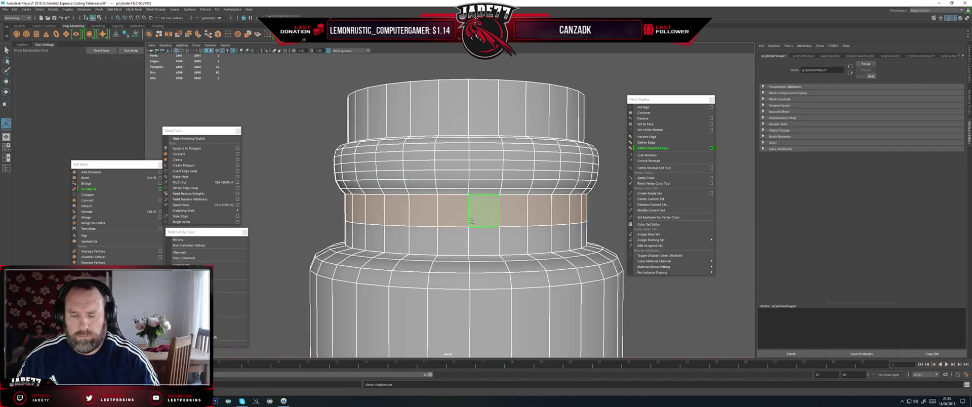
- Extrude the selected face ring beneath the lip and reduce the extrusion thickness to 0
scroll(470, 221, "down", 3)
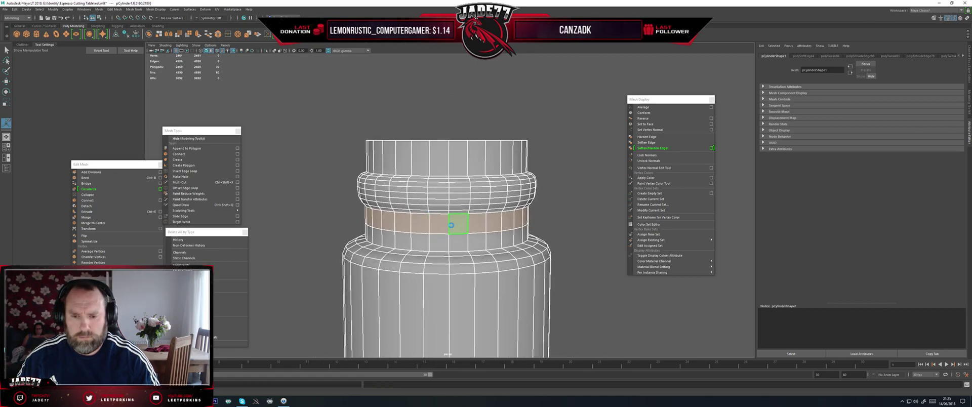
key("ctrl+e")
scroll(451, 225, "down", 8)
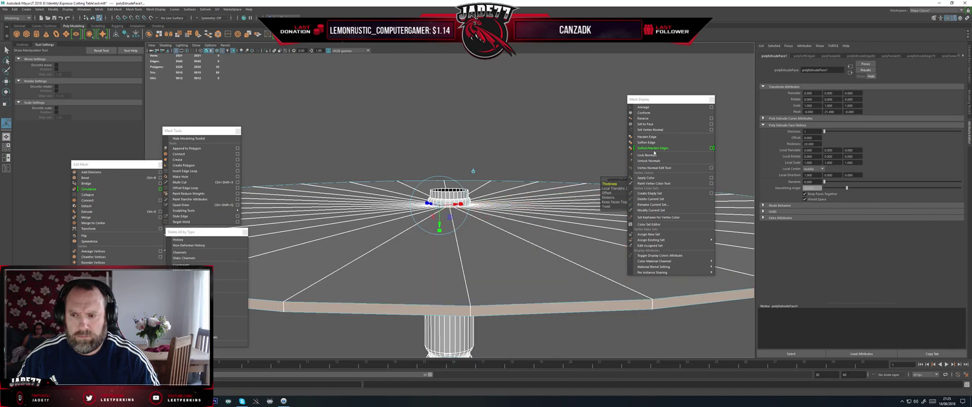
left_click_drag(658, 99, 710, 83)
left_click_drag(626, 179, 627, 137)
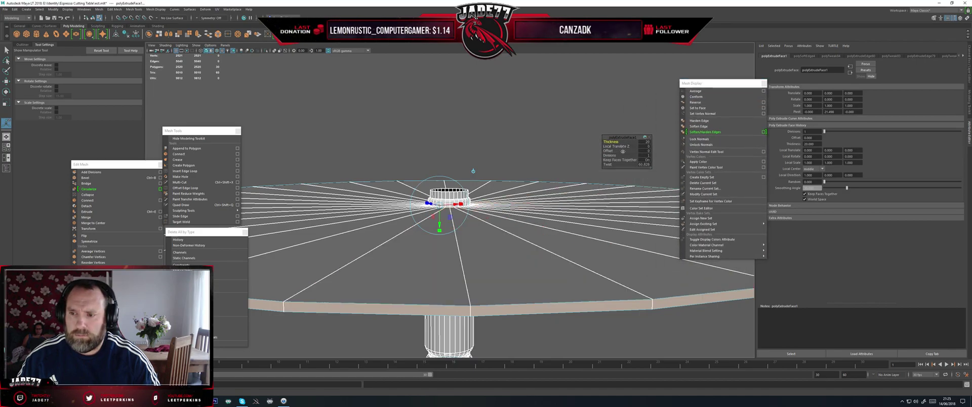
middle_click_drag(628, 137, 544, 152)
scroll(544, 152, "up", 3)
scroll(468, 202, "up", 5)
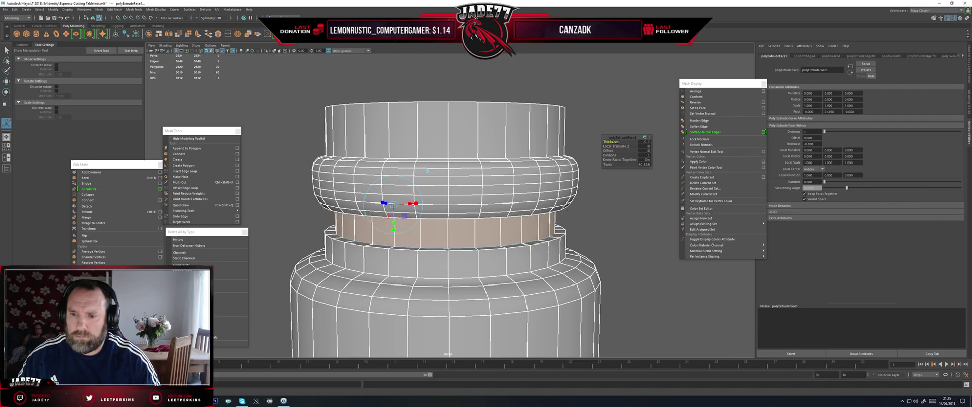
left_click(611, 142)
left_click_drag(611, 142, 597, 142)
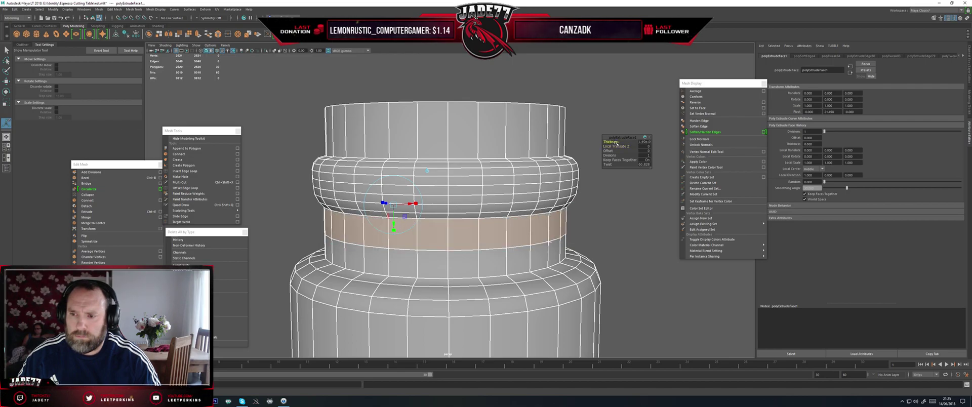
- Scale the extruded face ring slightly outward and adjust its vertical scale to form a raised band
key("r")
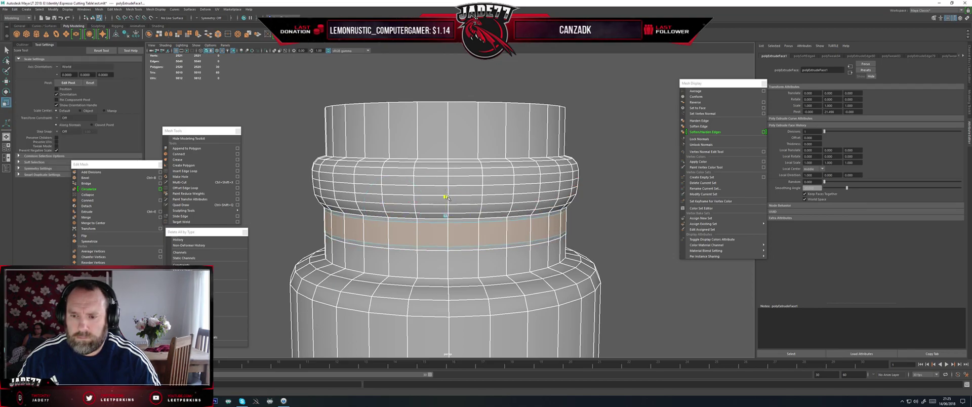
scroll(455, 195, "up", 2)
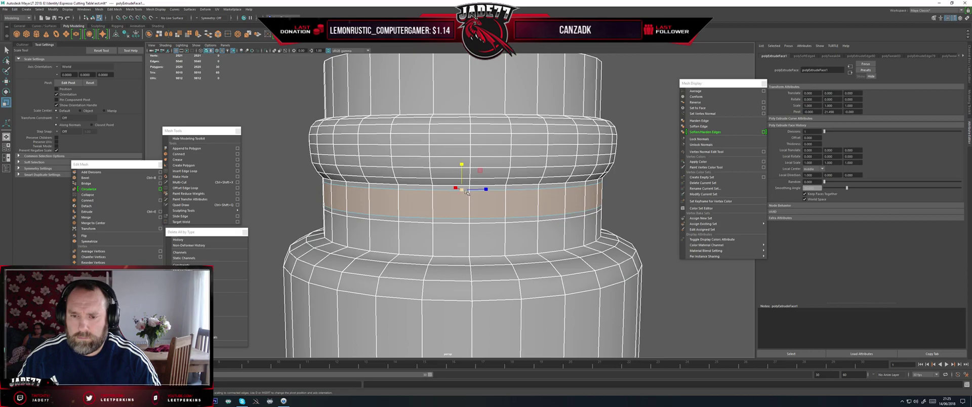
left_click_drag(462, 190, 466, 192)
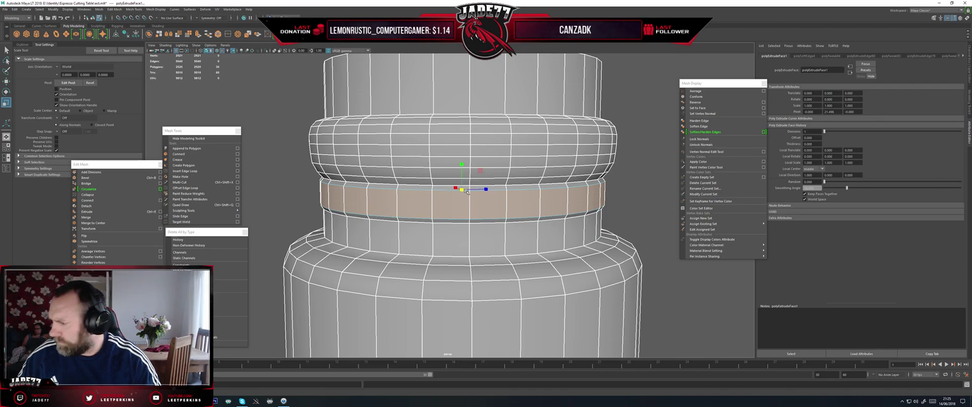
scroll(466, 191, "up", 3)
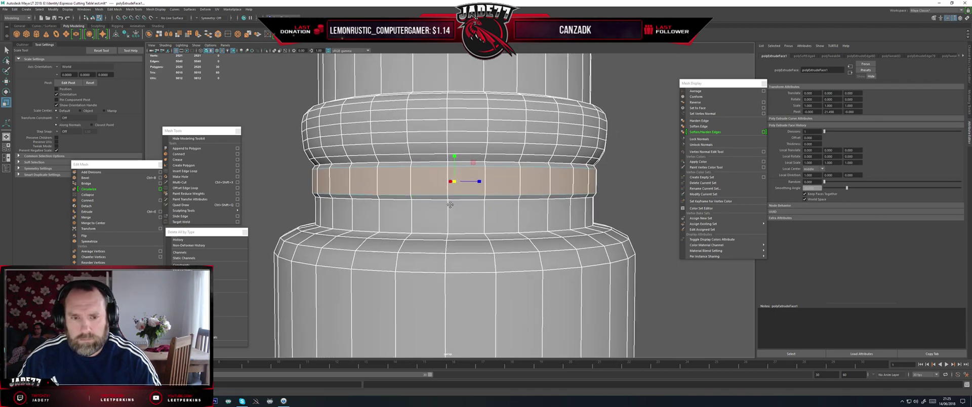
left_click_drag(466, 160, 466, 156)
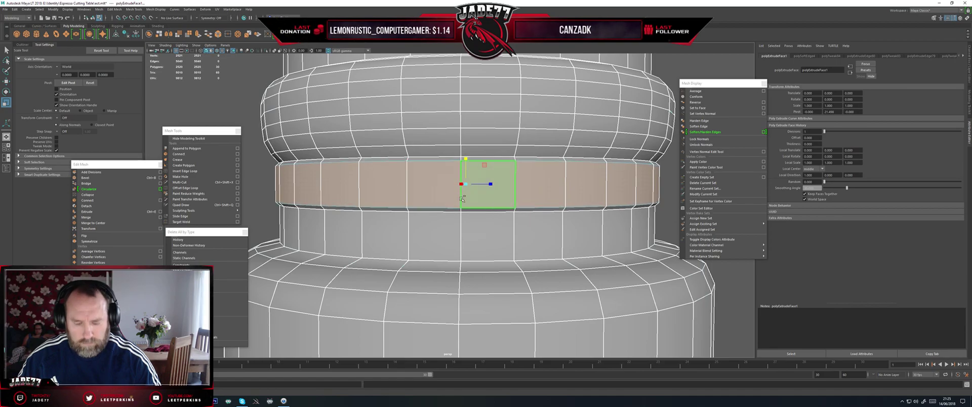
- Extrude the raised band again with zero thickness, scale it outward, and compress it vertically to slope its edges
key("ctrl+e")
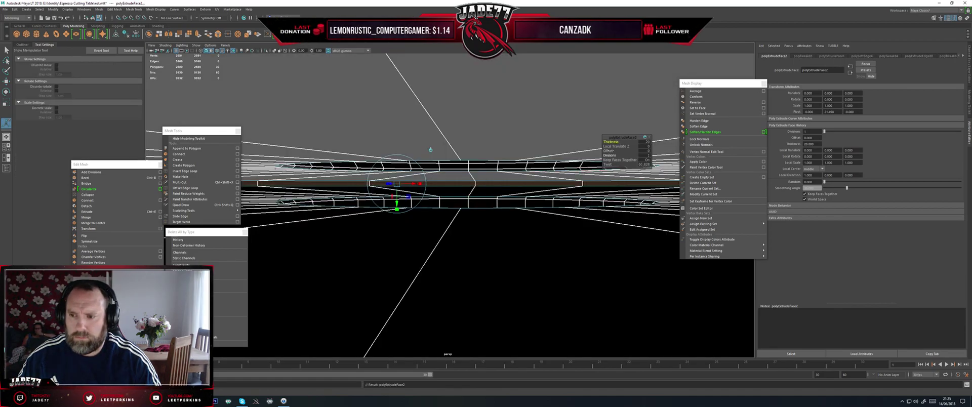
left_click_drag(612, 141, 557, 158)
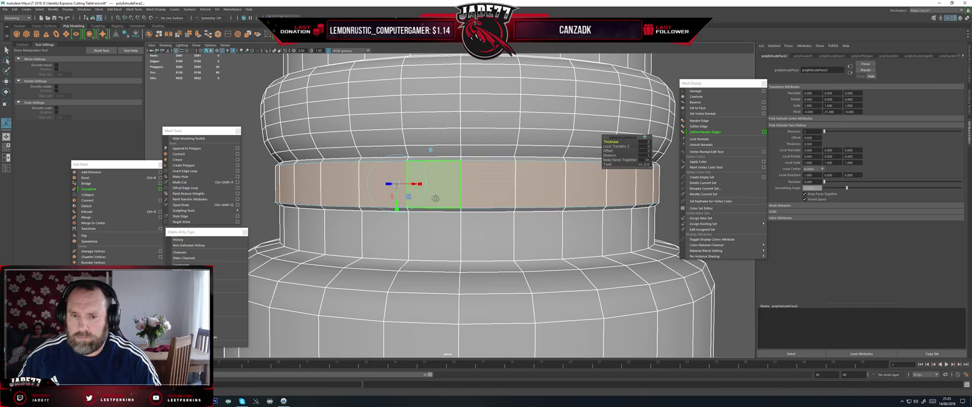
left_click_drag(434, 199, 424, 208, "alt")
key("r")
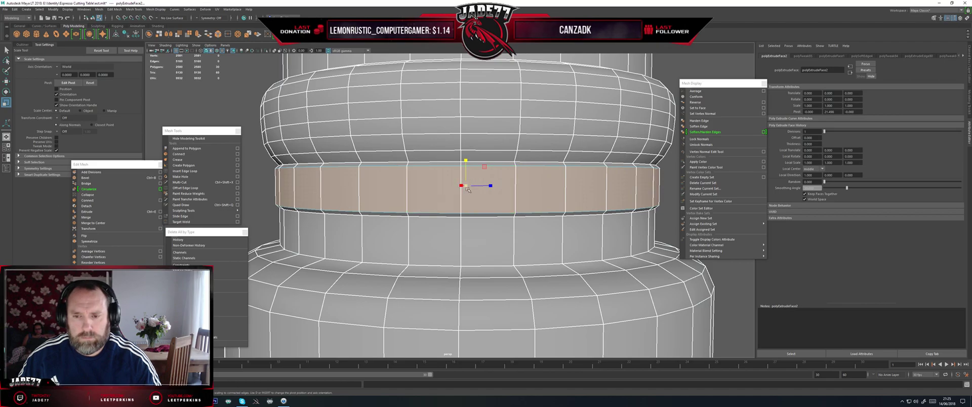
left_click_drag(467, 186, 474, 186)
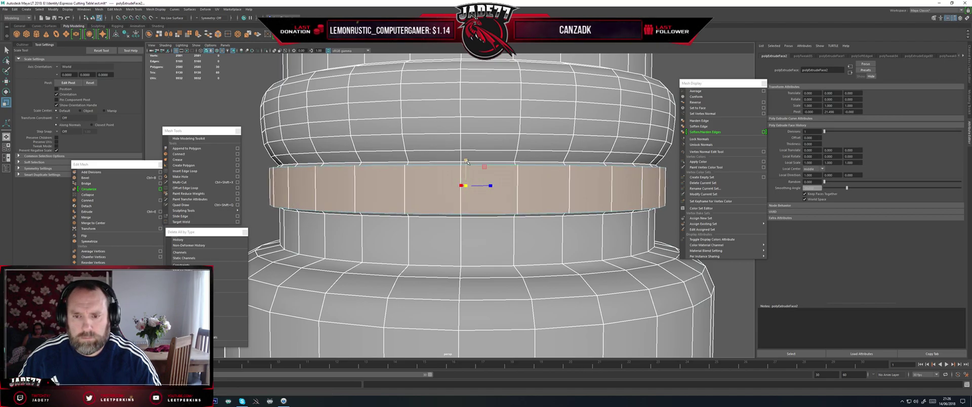
left_click_drag(465, 161, 440, 175)
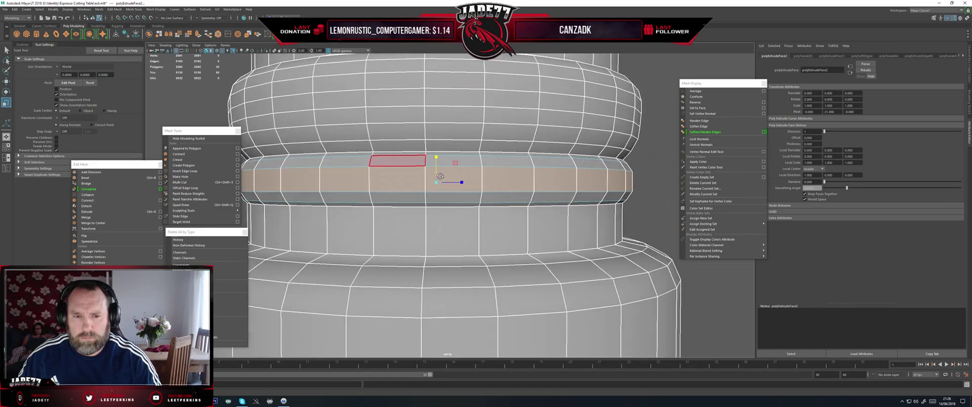
- Set the thickness in the Extrude Face options to 0 and apply another extrusion to the band's outer faces
scroll(435, 178, "down", 3)
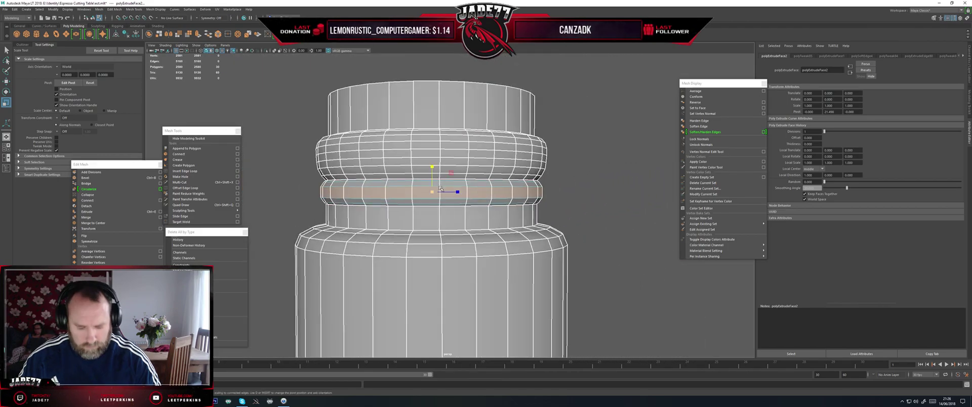
key("f")
scroll(431, 198, "down", 3)
left_click_drag(344, 208, 425, 205, "alt")
scroll(393, 215, "up", 2)
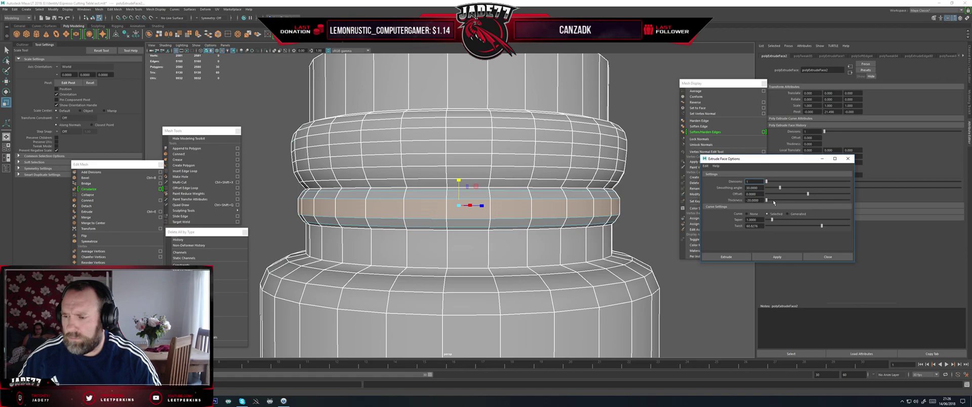
left_click_drag(802, 204, 807, 205)
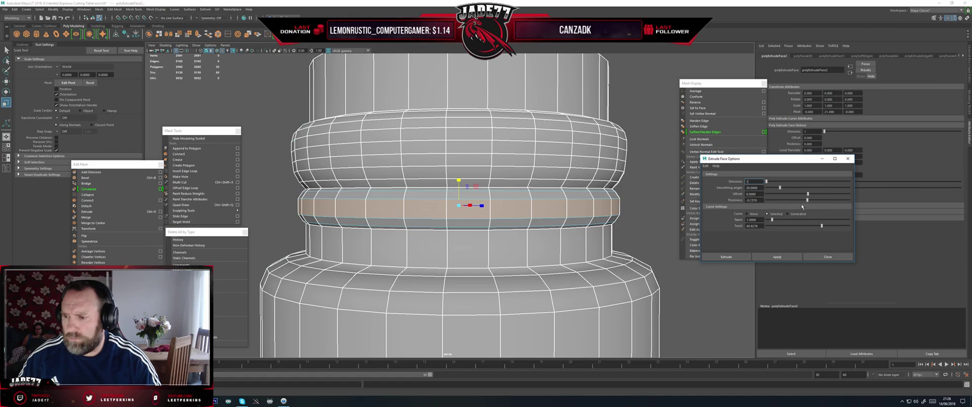
double_click(754, 200)
type("0")
key("Return")
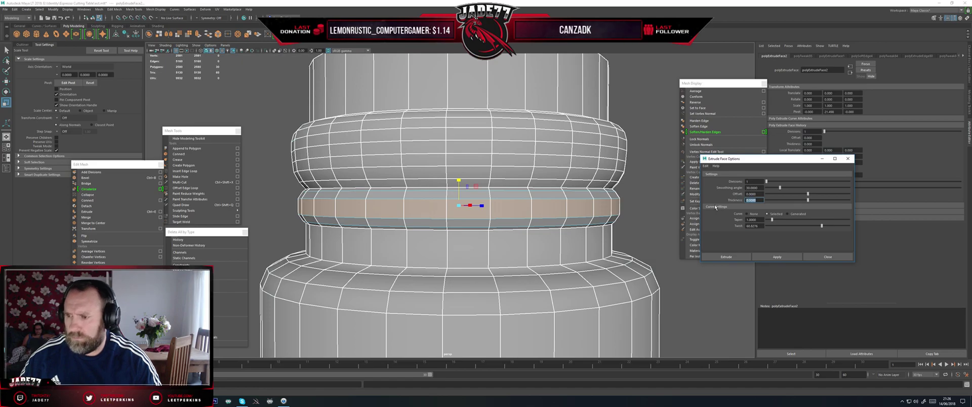
left_click(777, 257)
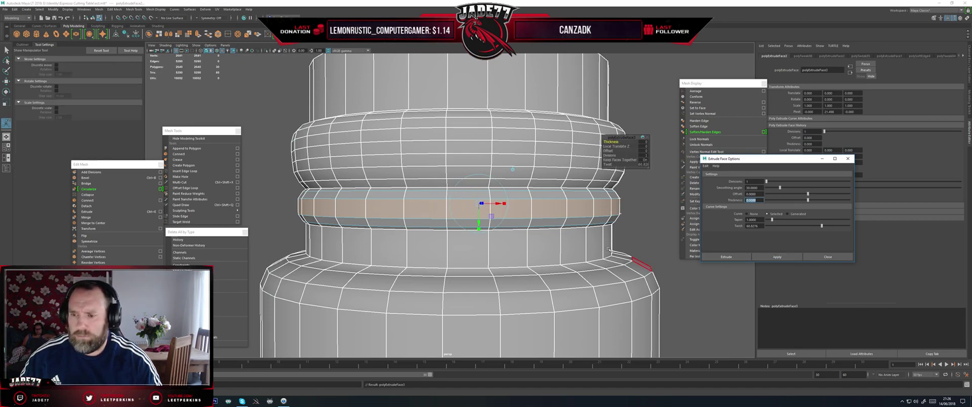
left_click(829, 256)
key("r")
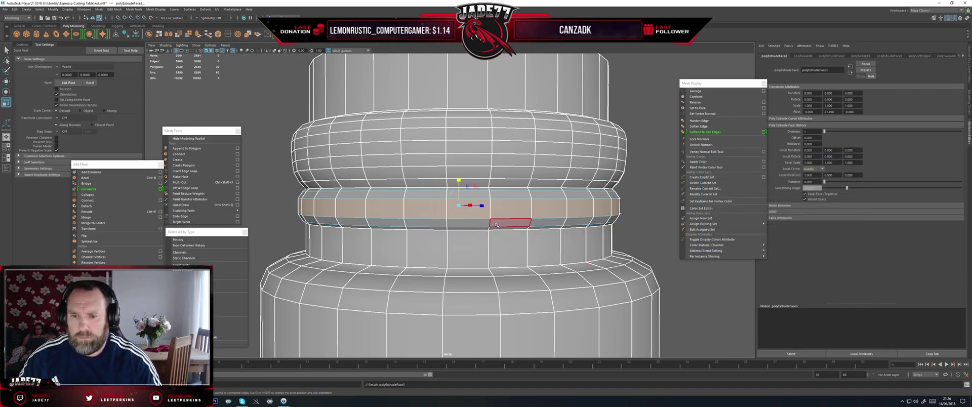
- Compress the newly extruded faces of the raised band vertically to round off its profile
left_click_drag(458, 180, 394, 221)
scroll(462, 217, "down", 3)
scroll(440, 217, "up", 2)
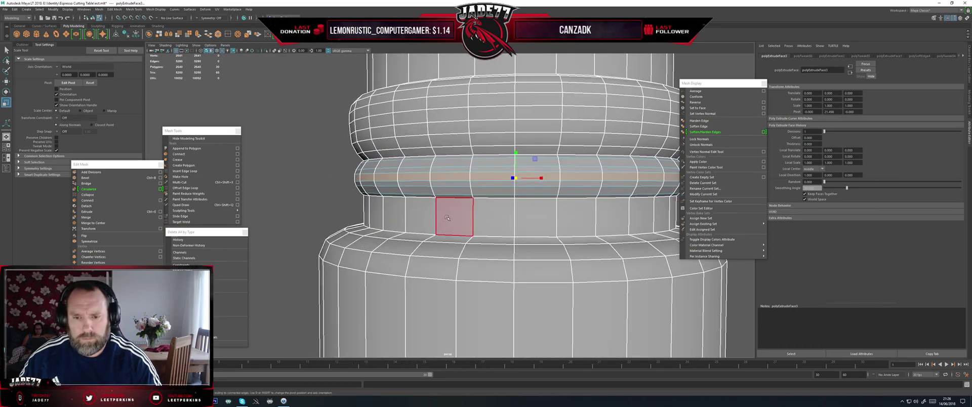
- Extrude the face ring directly below the raised band and scale it vertically and outward to start a second band
double_click(421, 217)
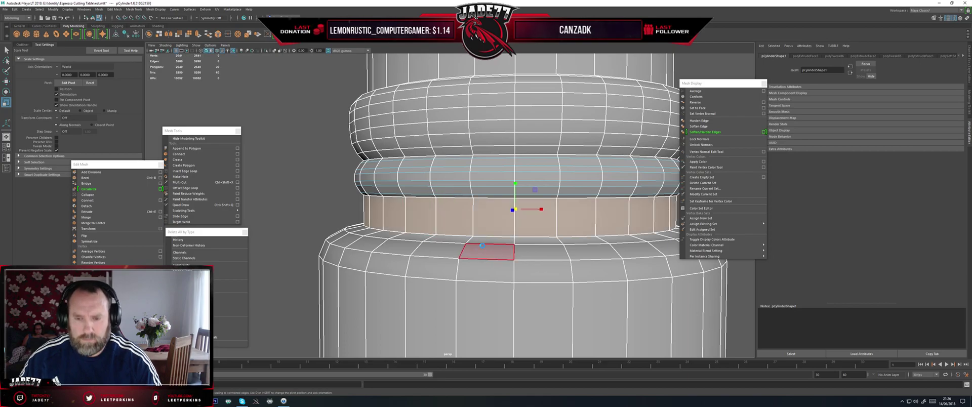
key("ctrl+e")
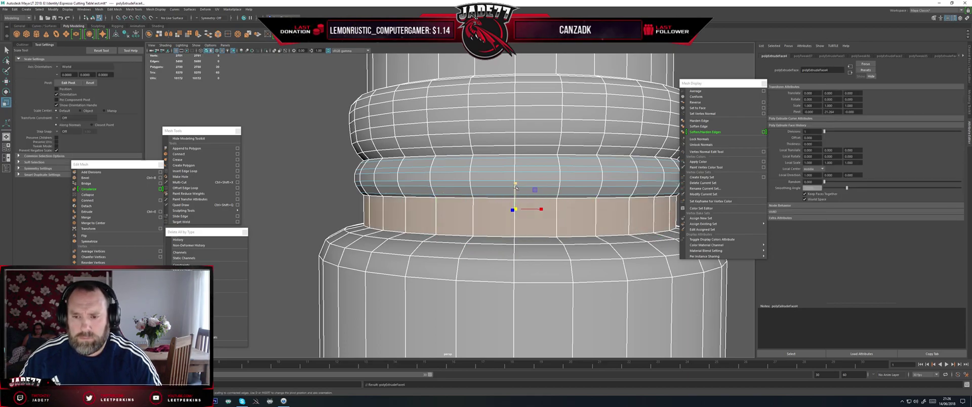
left_click_drag(516, 185, 522, 212)
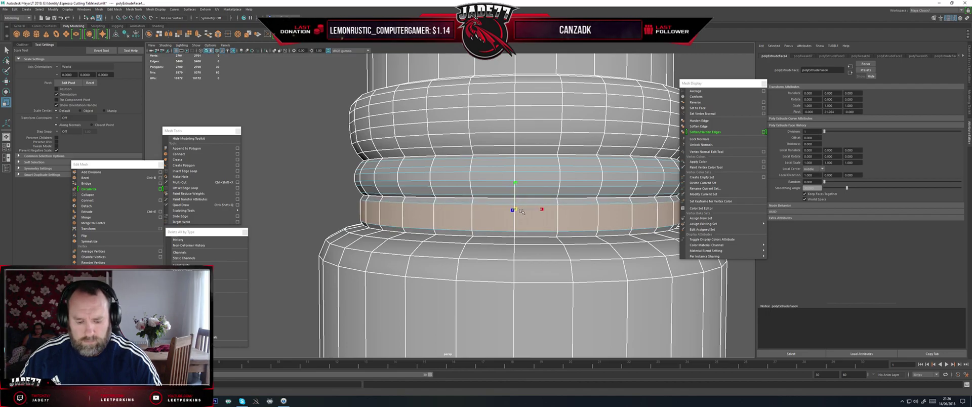
- Extrude the second band's outer faces twice more, compressing each extrusion vertically and scaling it outward
key("ctrl+e")
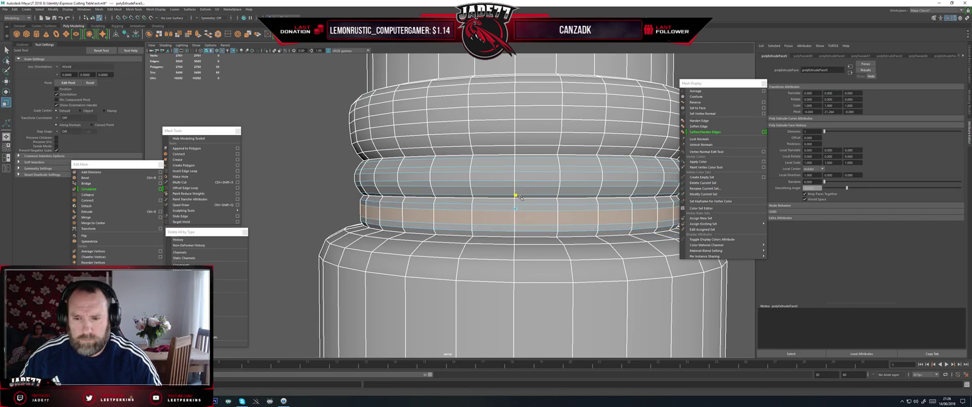
left_click_drag(521, 198, 519, 209)
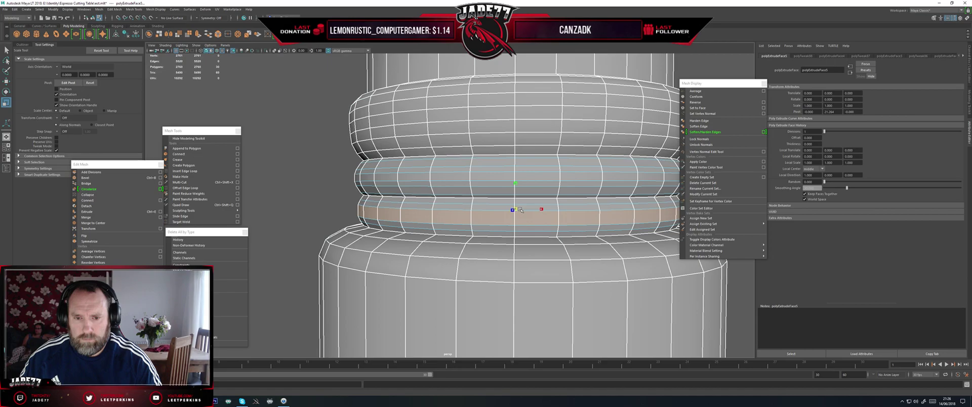
left_click_drag(519, 209, 464, 227, "alt")
key("ctrl+e")
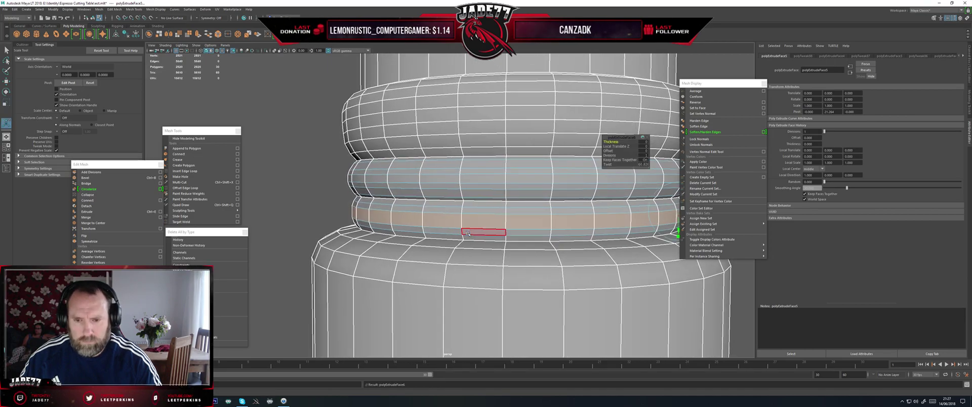
left_click(514, 211)
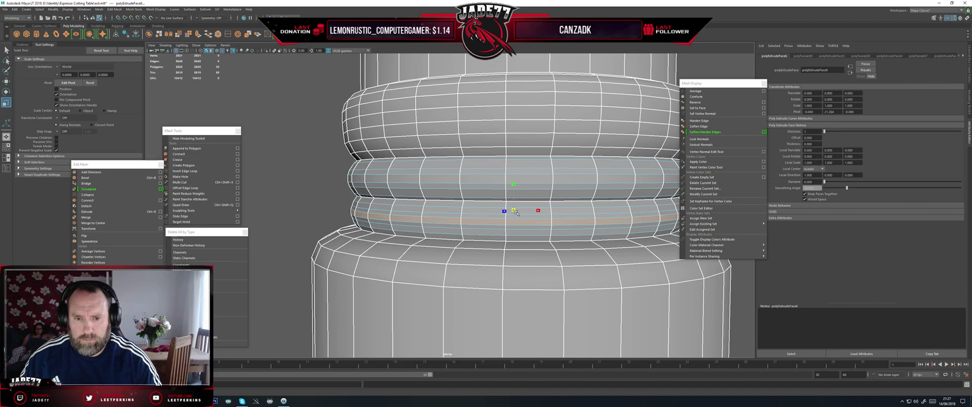
- Scale the second band's upper and lower face loops and its middle loop slightly outward to round the profile
left_click(400, 210)
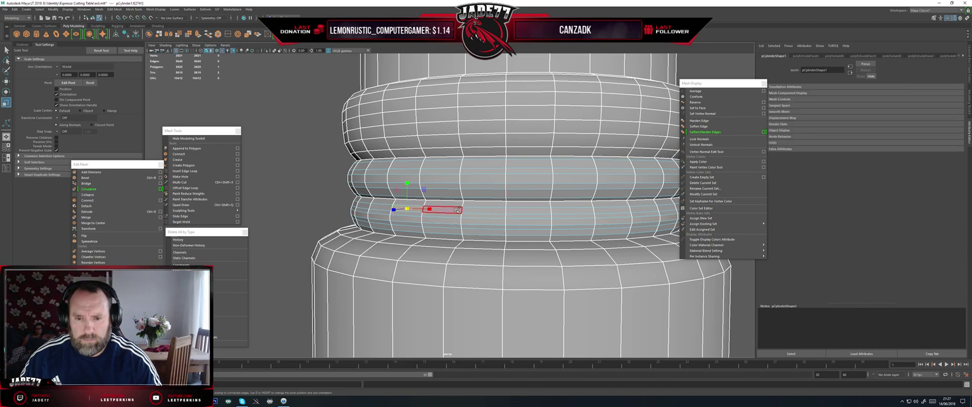
double_click(434, 223, "shift")
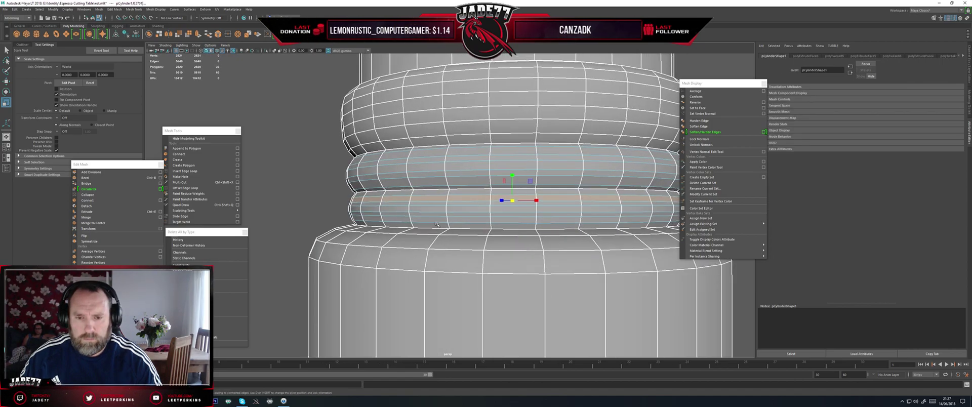
double_click(469, 219, "shift")
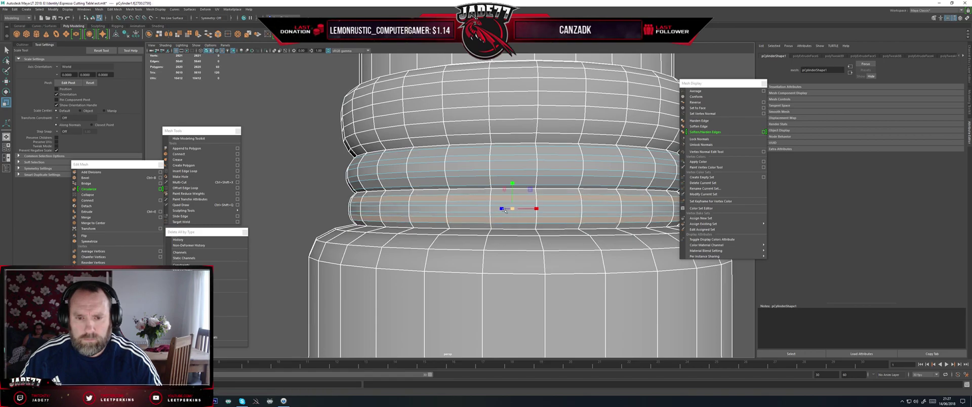
left_click_drag(504, 210, 555, 209, "alt")
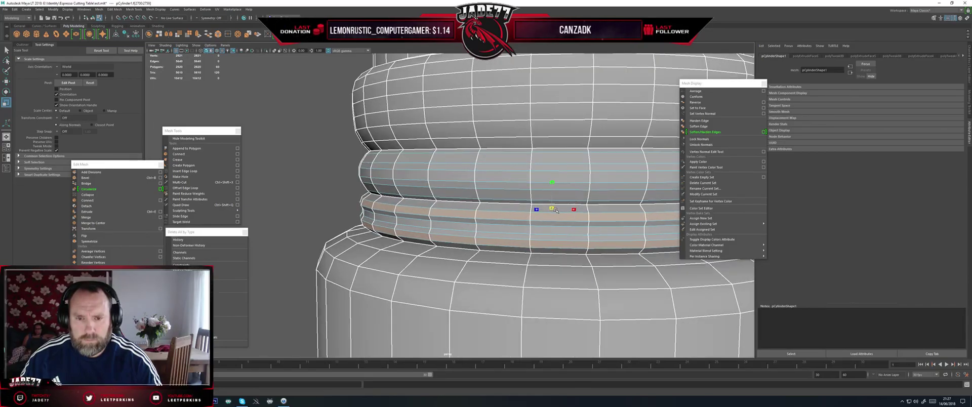
left_click_drag(440, 219, 423, 205, "alt")
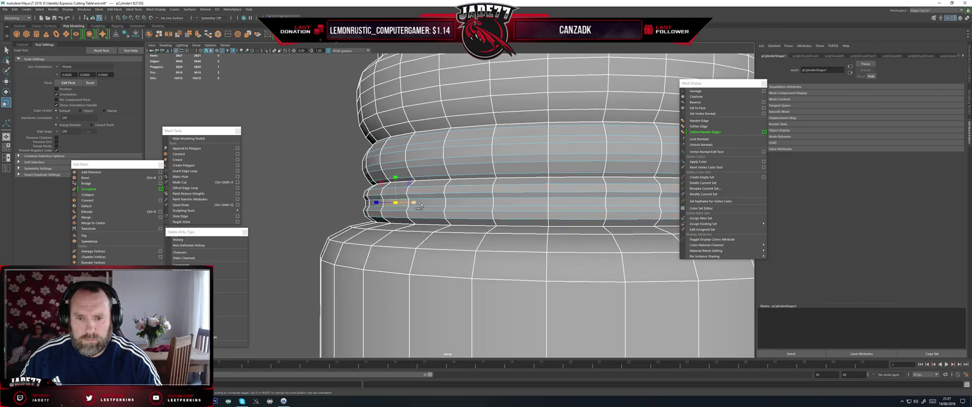
left_click_drag(555, 204, 559, 205)
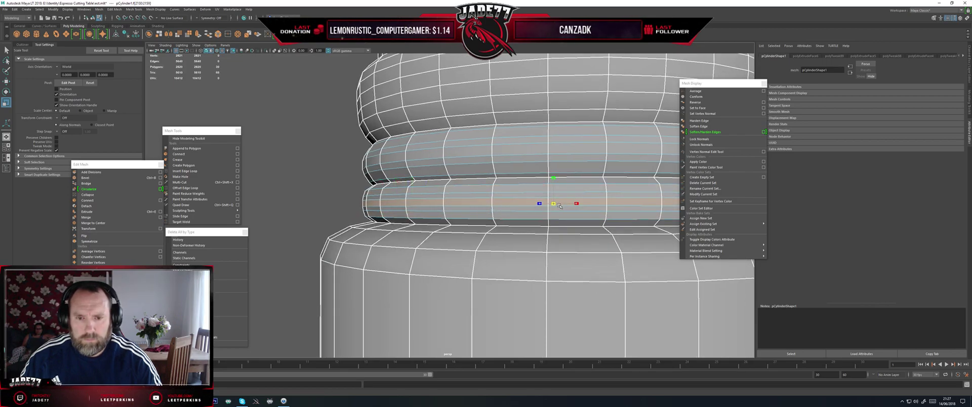
- Soften the edges of the whole leg mesh and check its shaded shape
right_click_drag(414, 198, 437, 189)
scroll(405, 213, "down", 7)
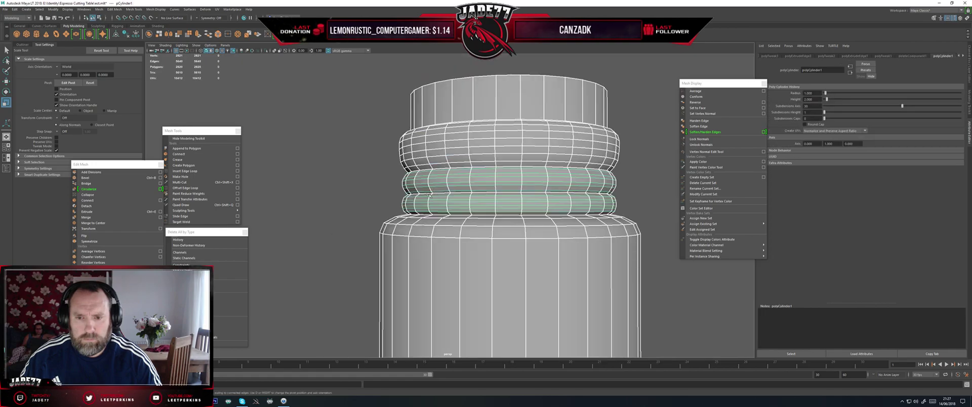
left_click(402, 215)
left_click_drag(402, 214, 406, 235, "alt")
left_click(455, 240)
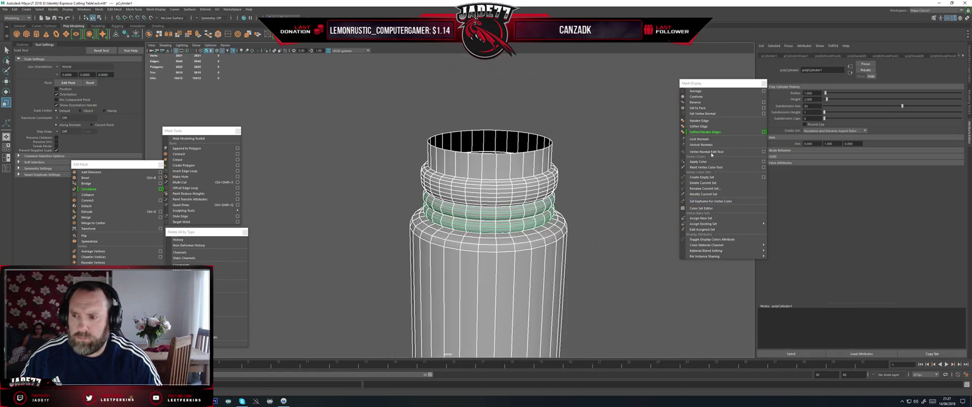
left_click(711, 128)
left_click(602, 211)
scroll(577, 192, "down", 5)
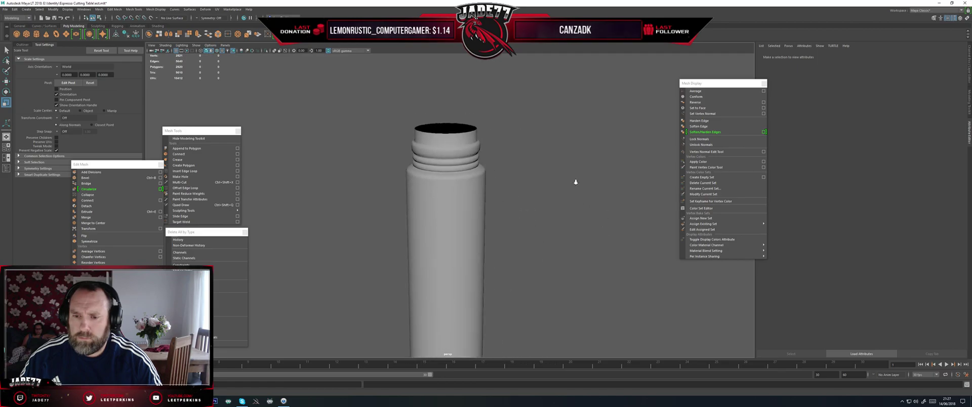
left_click_drag(554, 229, 563, 219, "alt")
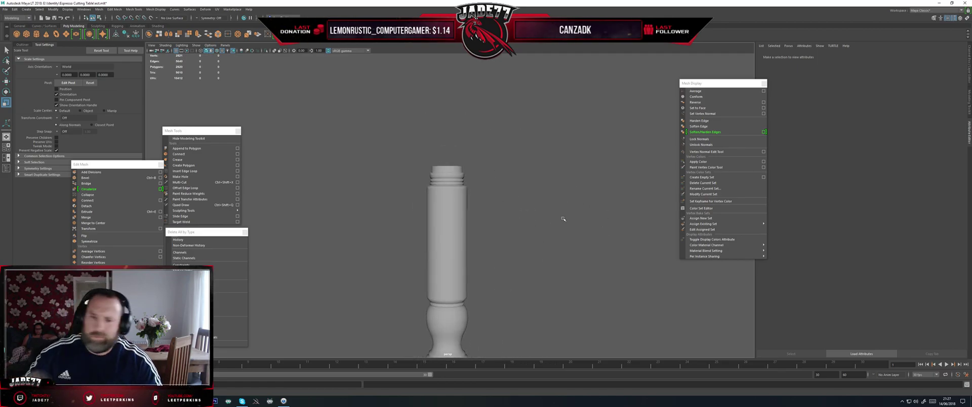
scroll(461, 160, "up", 6)
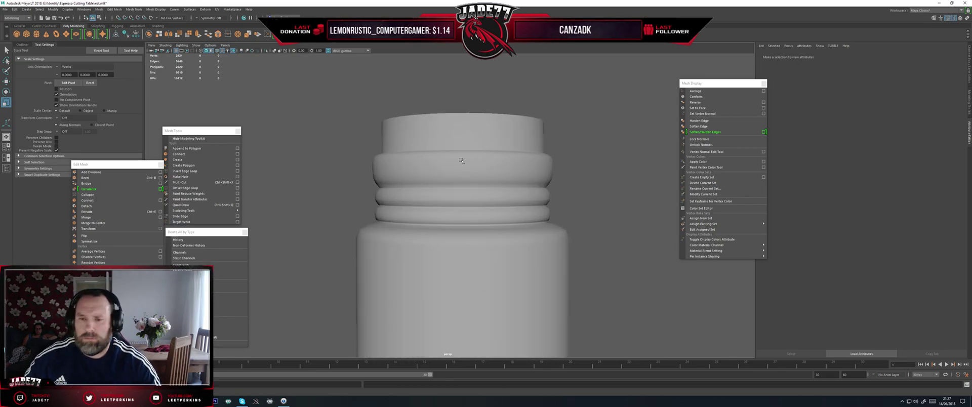
scroll(461, 160, "up", 3)
- Select all faces of the top neck and rounded lip, scale them outward, and stretch them vertically
left_click(436, 191)
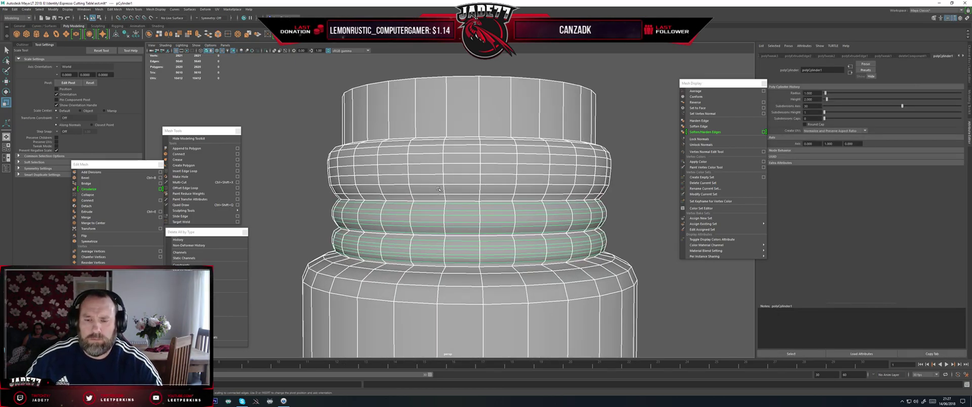
scroll(439, 189, "down", 3)
right_click_drag(450, 185, 453, 196)
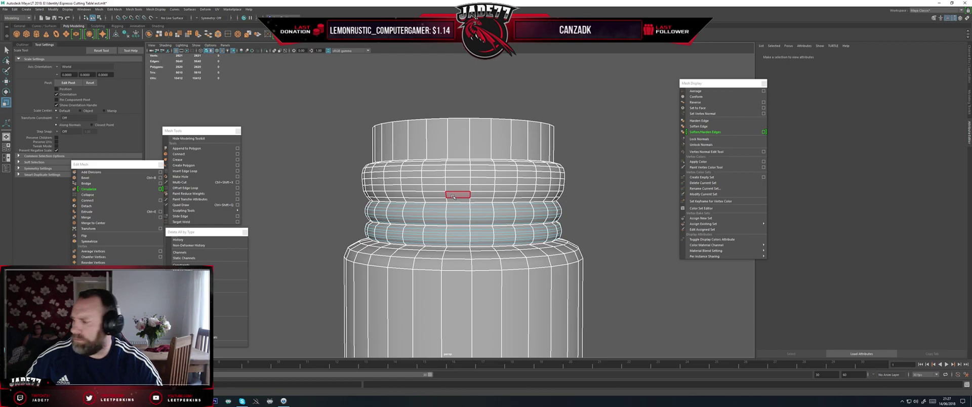
scroll(562, 212, "down", 5)
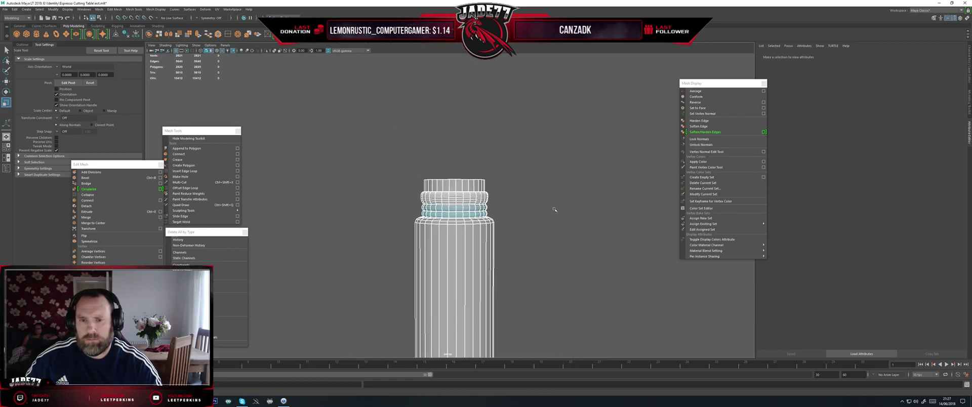
scroll(554, 209, "up", 3)
left_click_drag(382, 137, 566, 203)
scroll(562, 198, "up", 6)
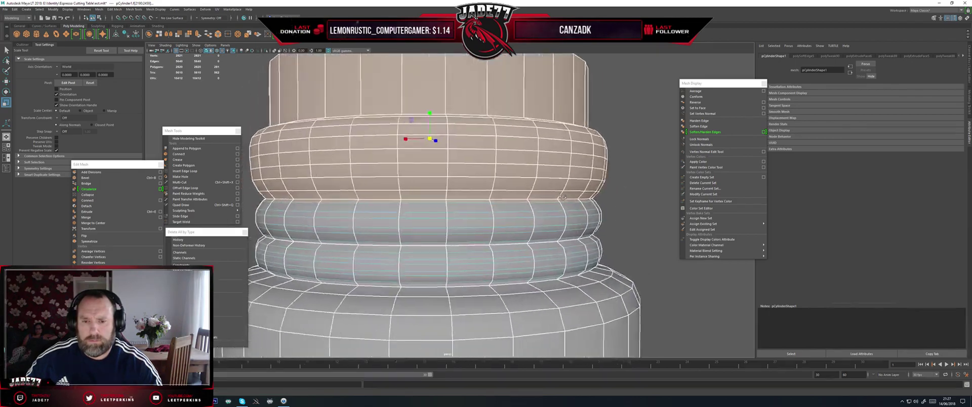
scroll(562, 197, "up", 3)
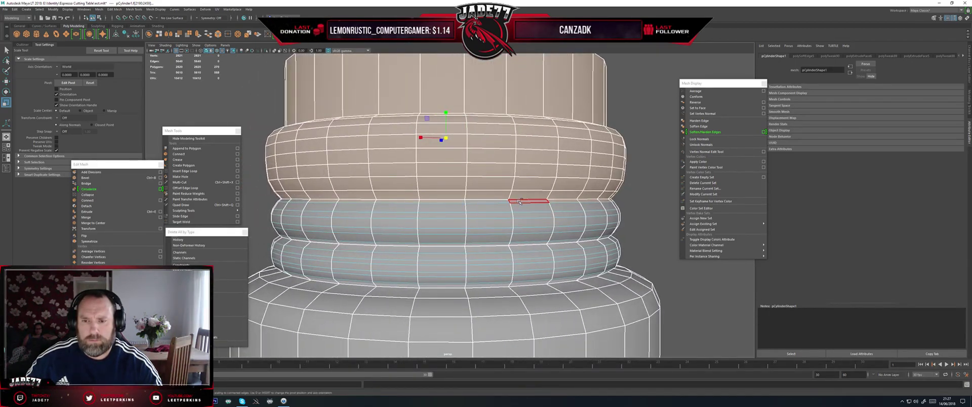
scroll(520, 201, "down", 8)
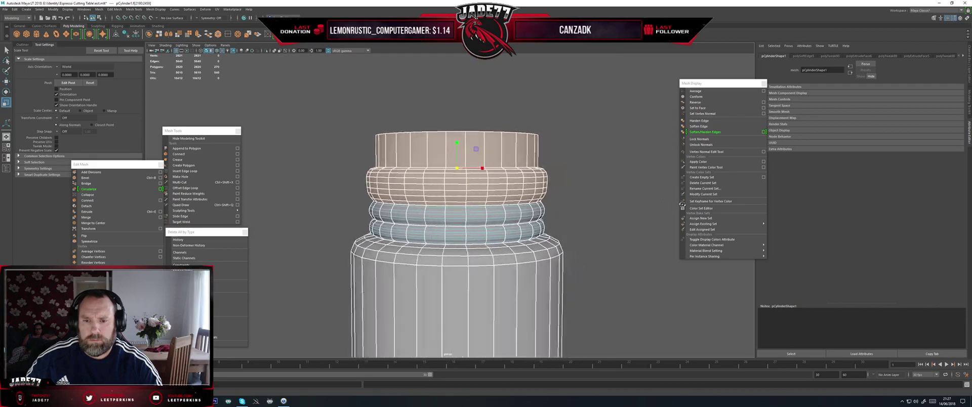
scroll(430, 188, "up", 3)
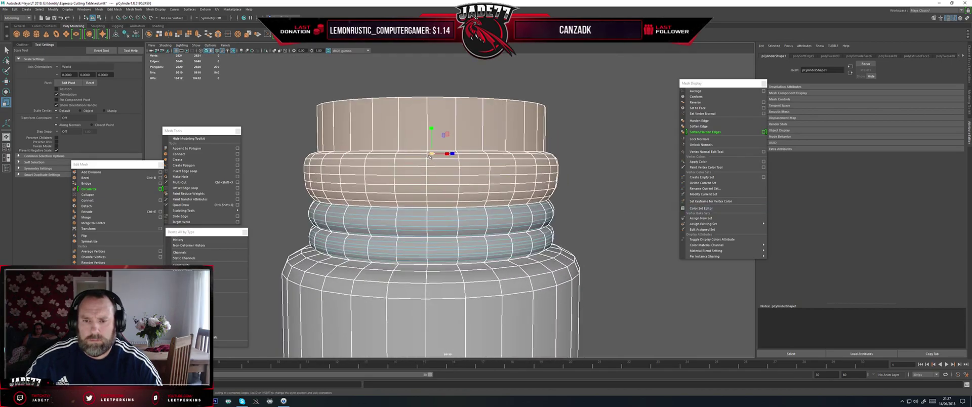
left_click_drag(430, 155, 449, 161)
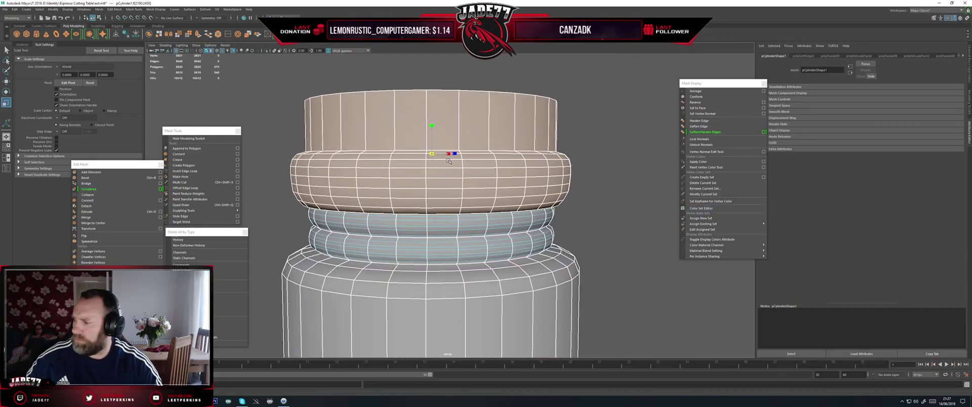
left_click_drag(432, 128, 433, 104)
- Move the enlarged neck and lip section up so the lip sits clear of the two bands
key("w")
scroll(442, 137, "down", 3)
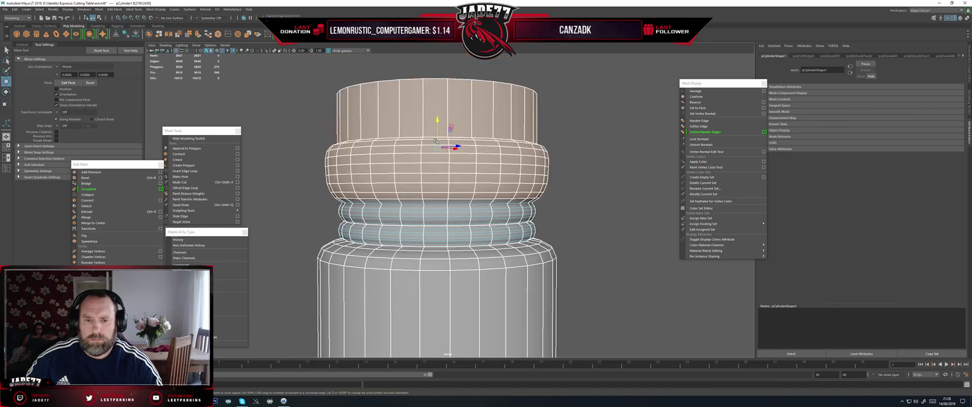
left_click_drag(444, 144, 465, 138, "alt")
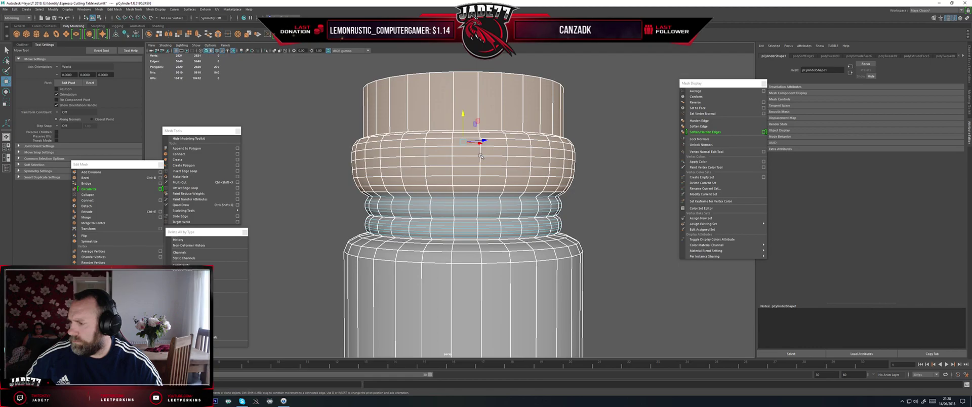
left_click_drag(482, 159, 420, 170, "alt")
scroll(421, 166, "down", 1)
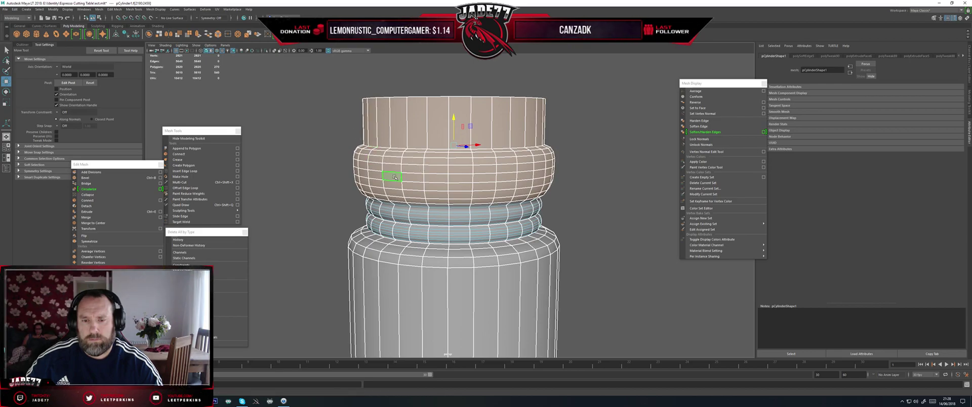
left_click_drag(394, 176, 393, 171, "alt")
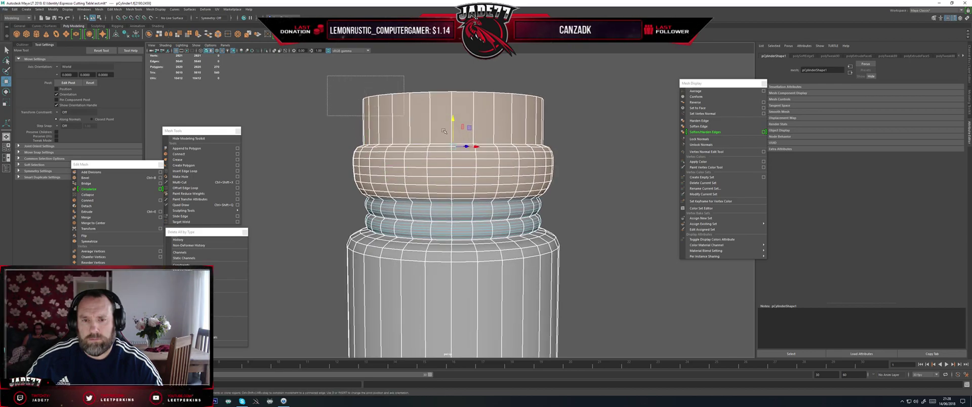
- Limit the face selection to the neck and upper part of the lip, and scale it slightly outward
left_click_drag(565, 160, 582, 162)
left_click_drag(610, 153, 449, 134, "alt")
key("r")
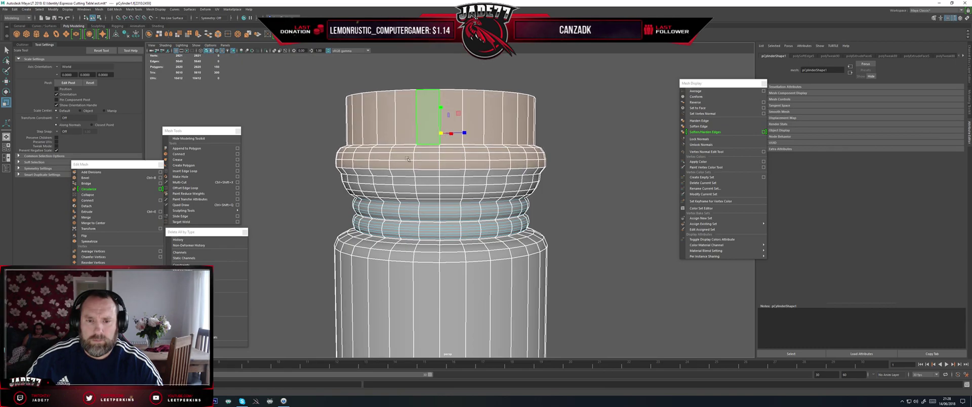
- Scale the edge loops around the middle of the rounded lip outward to give it a fuller curve
scroll(430, 135, "up", 2)
right_click_drag(385, 156, 385, 142)
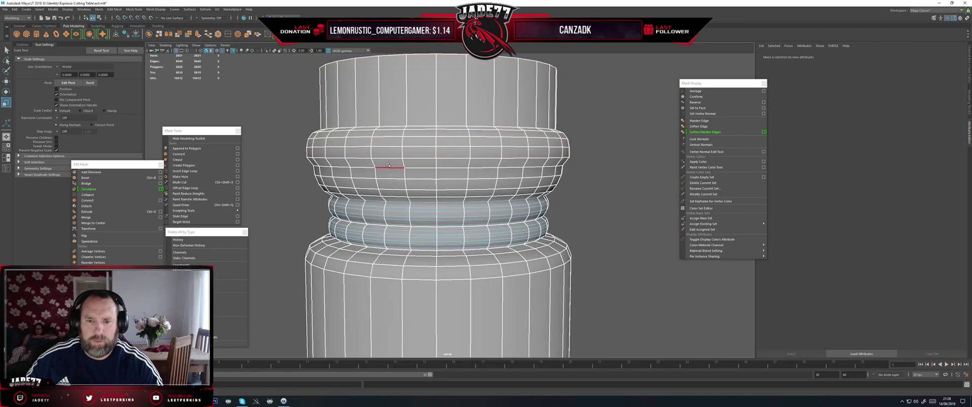
double_click(388, 165)
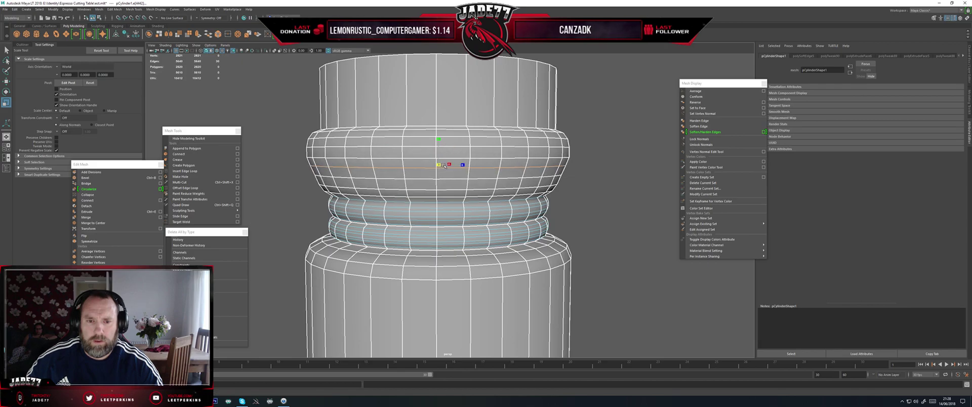
middle_click_drag(421, 164, 435, 147, "alt")
double_click(385, 162)
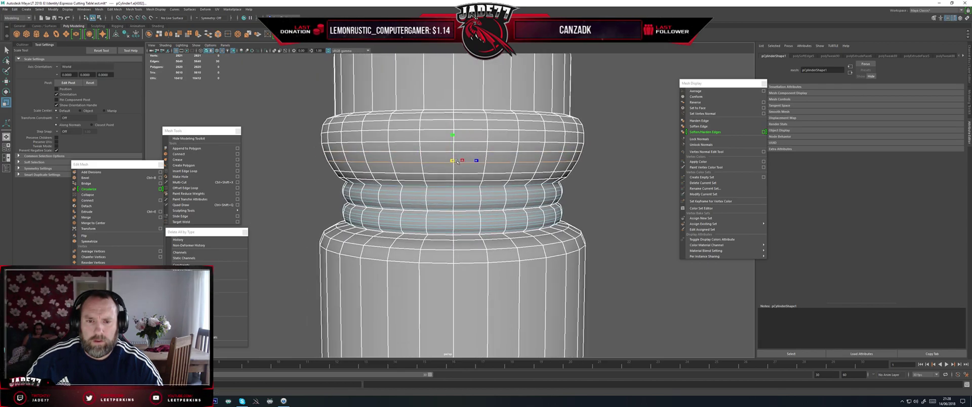
- Move and scale the lip's lower edge loops so its underside curves smoothly down to the upper band
left_click_drag(416, 165, 406, 165, "alt")
double_click(383, 171)
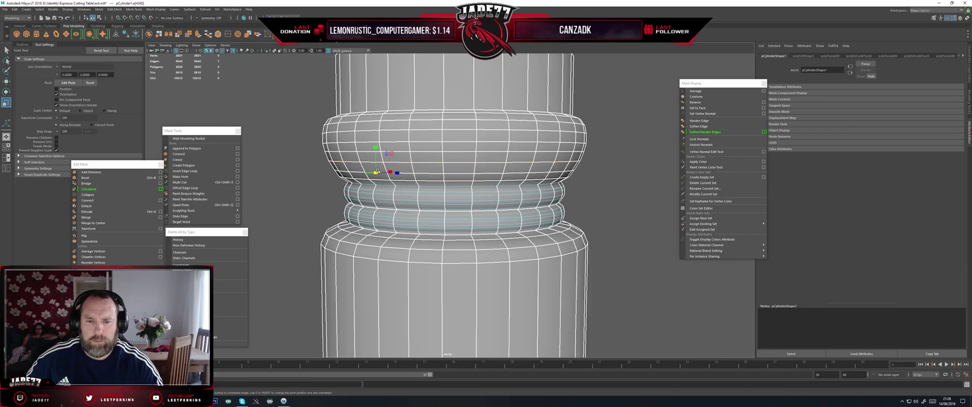
key("w")
key("r")
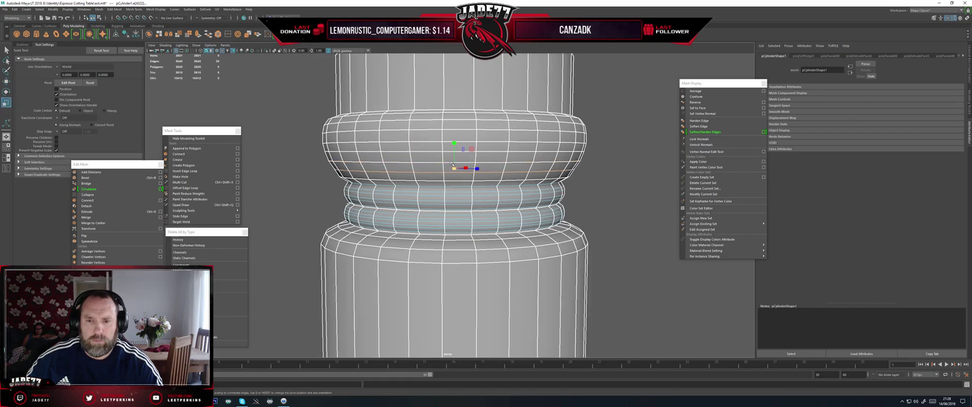
left_click_drag(443, 172, 400, 180, "alt")
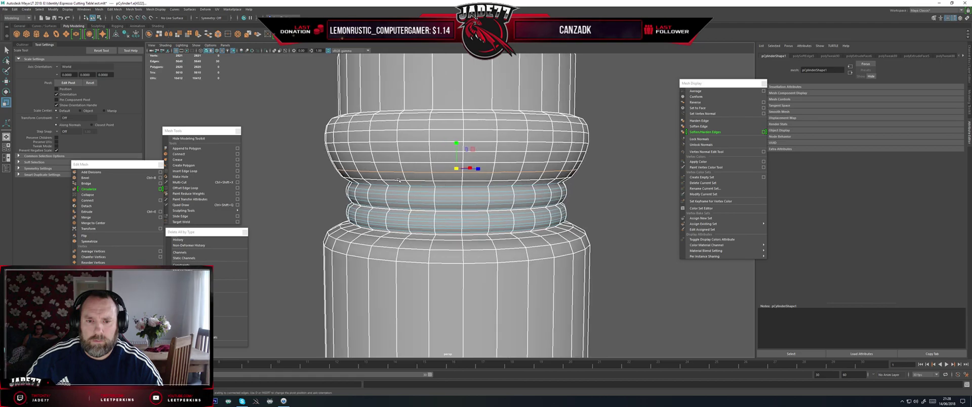
key("w")
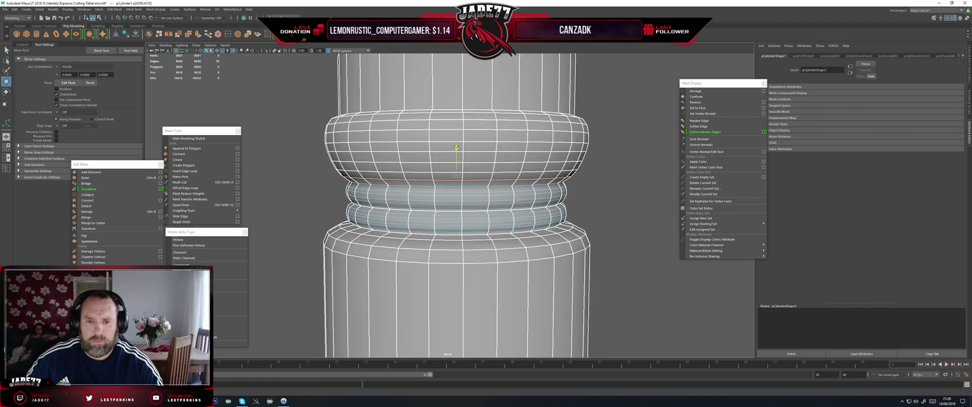
- Return to object mode and stretch the whole table leg vertically
left_click_drag(436, 159, 453, 139, "alt")
right_click(453, 140)
left_click(481, 132)
scroll(449, 162, "down", 5)
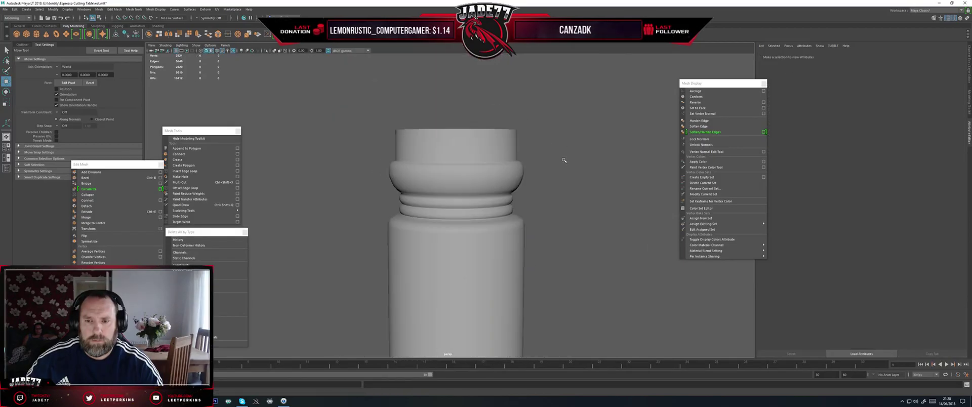
scroll(448, 162, "down", 10)
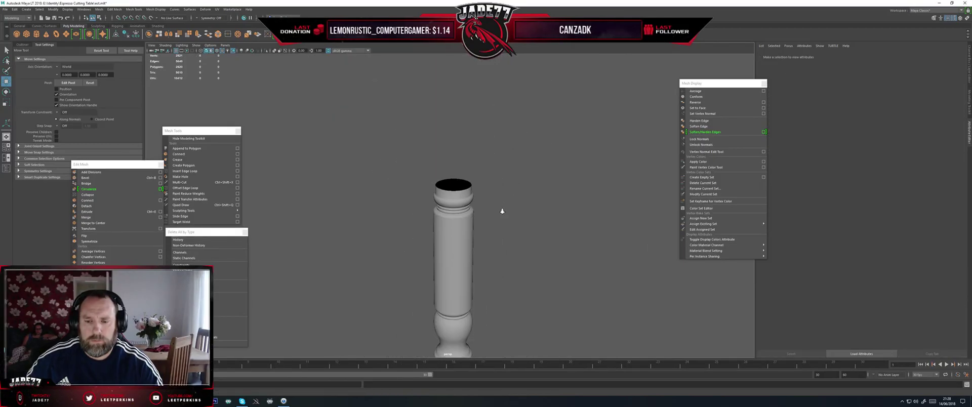
mouse_move(489, 174)
left_mouse_down("alt")
mouse_move(529, 186)
mouse_move(482, 189)
mouse_move(481, 169)
mouse_move(478, 178)
mouse_move(424, 183)
left_mouse_up("alt")
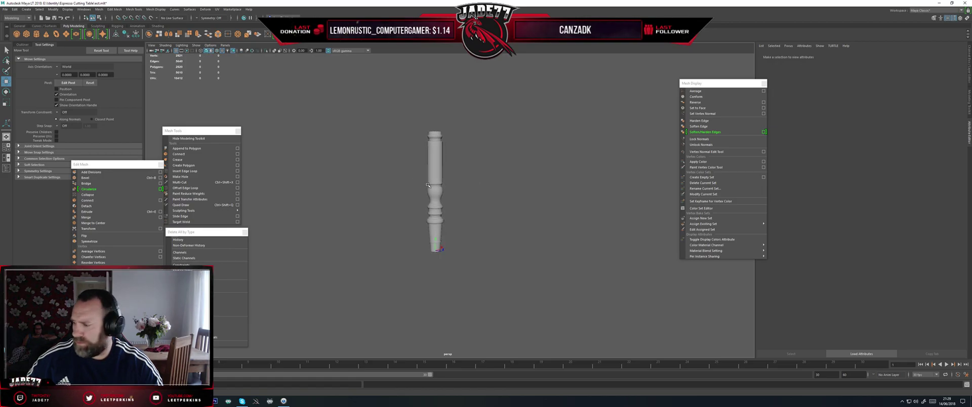
scroll(427, 188, "up", 3)
left_click(431, 193)
key("r")
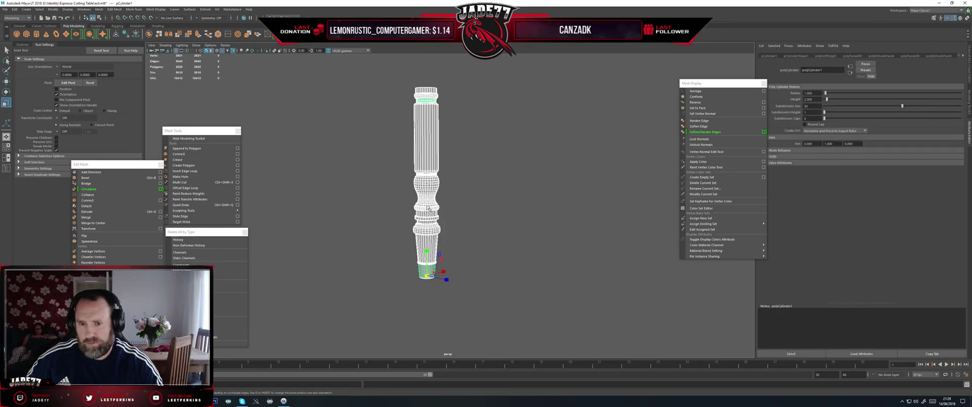
left_click_drag(427, 250, 435, 230)
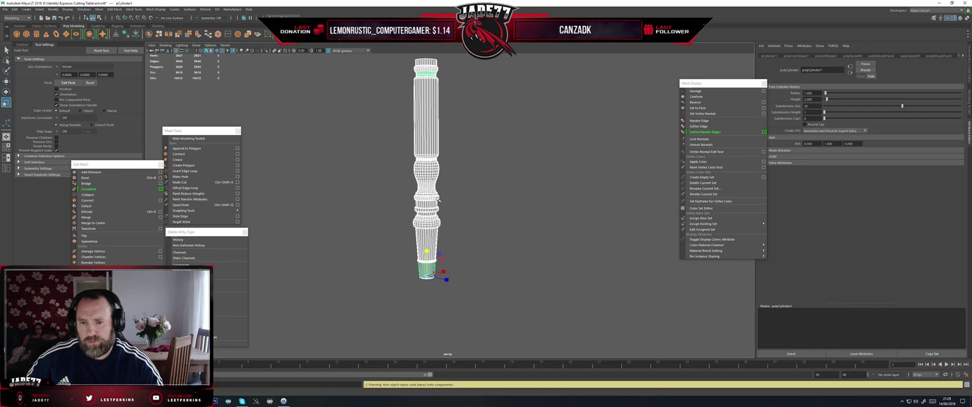
left_click(456, 190)
- Examine the proportions of the whole leg and the shape of its top neck and lip
scroll(458, 188, "down", 3)
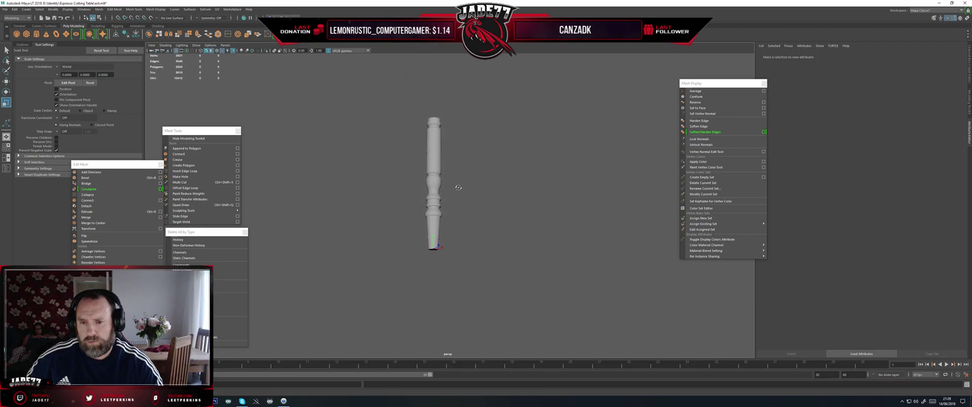
scroll(464, 194, "up", 2)
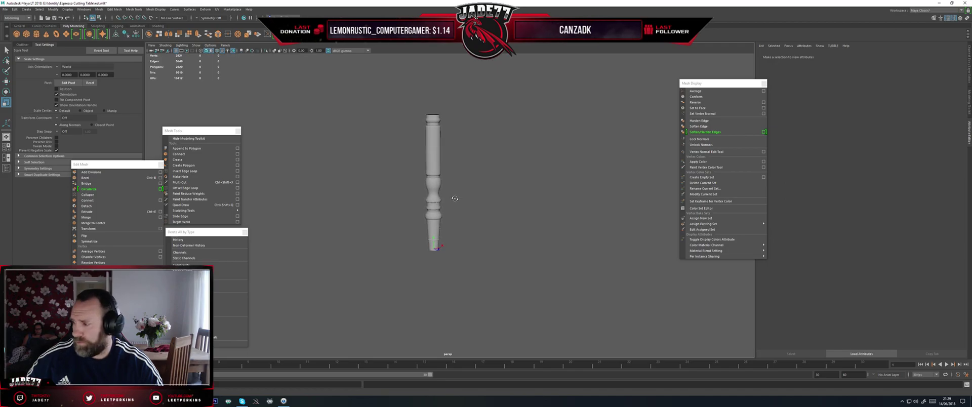
middle_click_drag(459, 158, 476, 206, "alt")
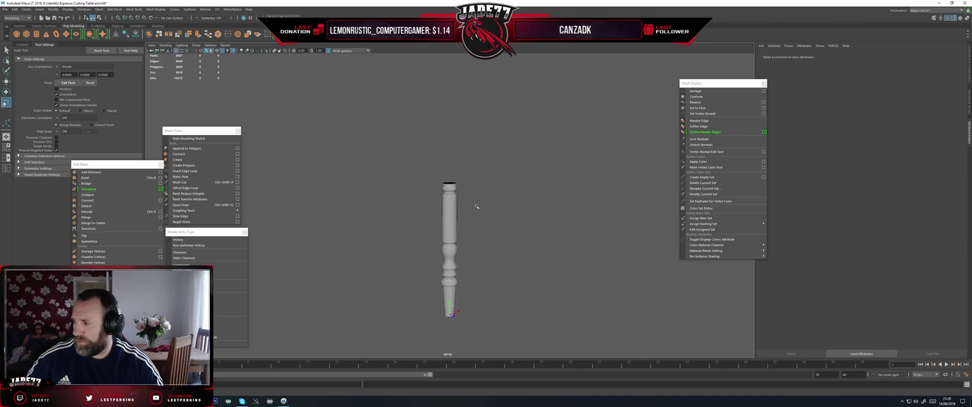
scroll(476, 206, "up", 2)
scroll(476, 205, "down", 2)
scroll(471, 202, "up", 5)
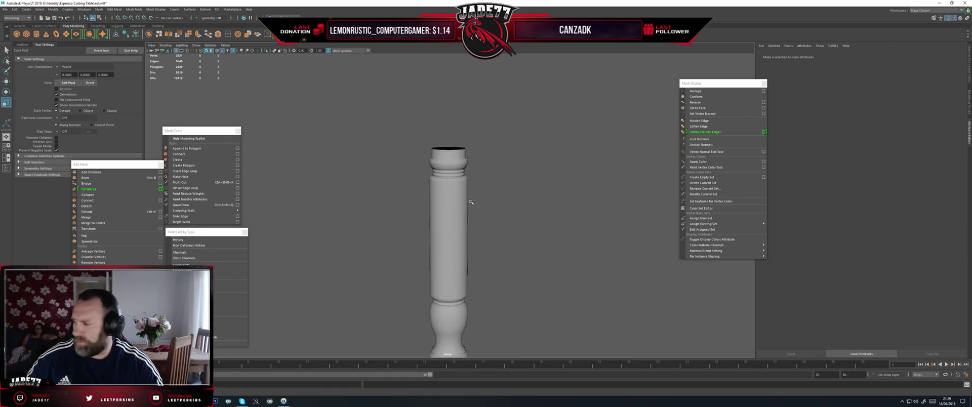
middle_click_drag(466, 156, 463, 198, "alt")
scroll(461, 198, "up", 3)
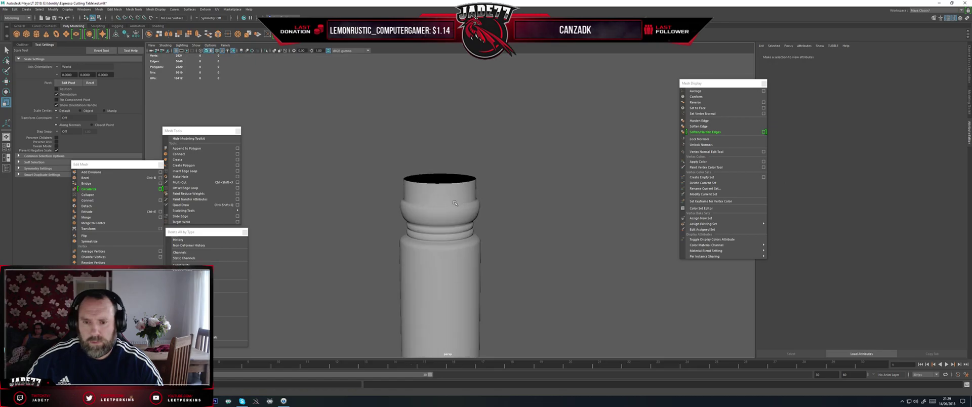
- Select the ring of faces forming the straight neck above the lip and delete it
left_click(426, 207)
scroll(426, 207, "up", 1)
scroll(426, 206, "up", 2)
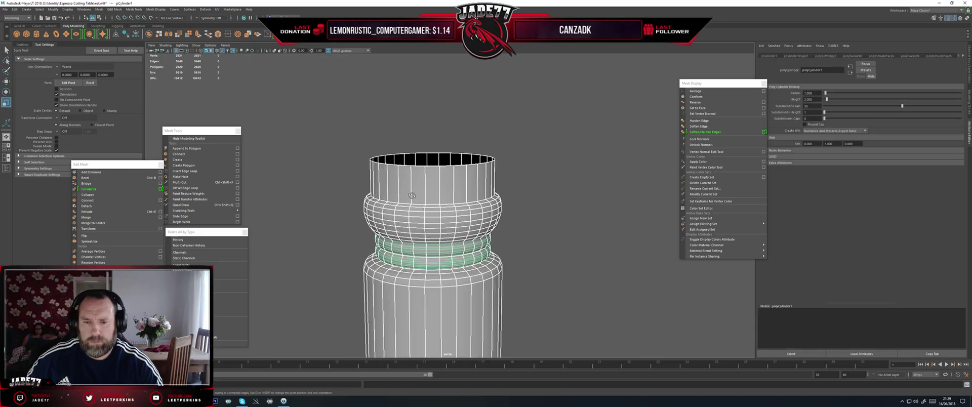
left_click_drag(412, 195, 398, 170, "alt")
middle_click_drag(398, 169, 400, 190, "alt")
right_click_drag(400, 189, 422, 197)
left_click(421, 182)
double_click(409, 180, "shift")
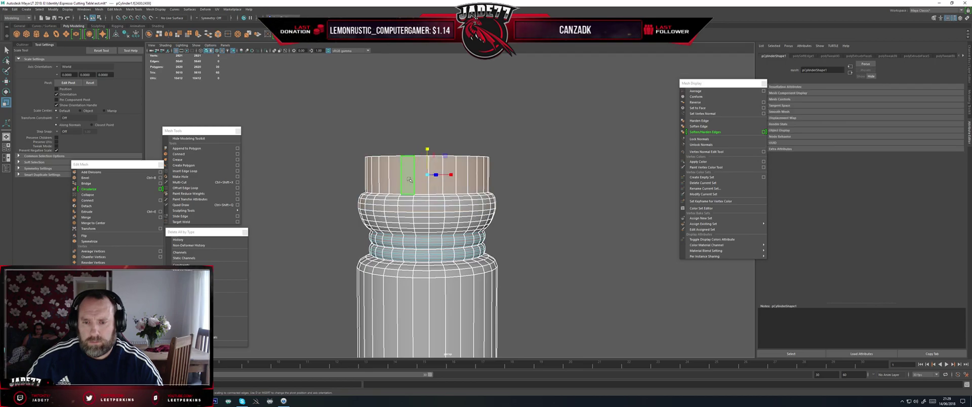
key("Delete")
- Raise the open edge loop at the top of the lip slightly and select the loop beneath it
right_click_drag(433, 214, 422, 197)
double_click(421, 194)
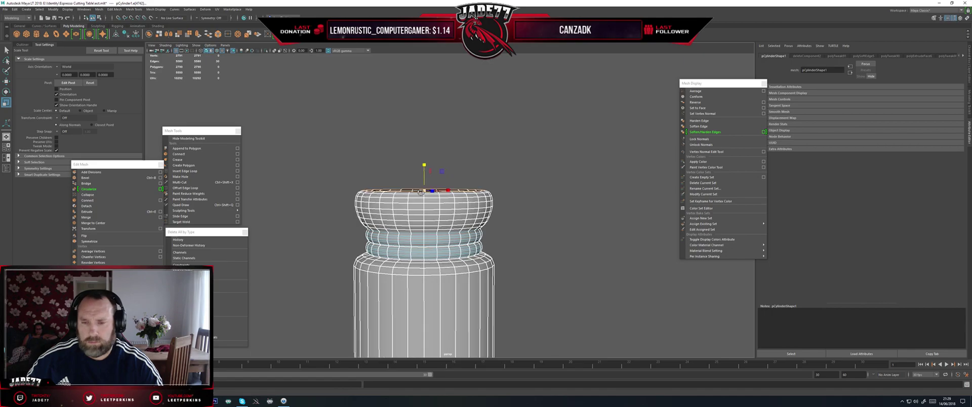
key("w")
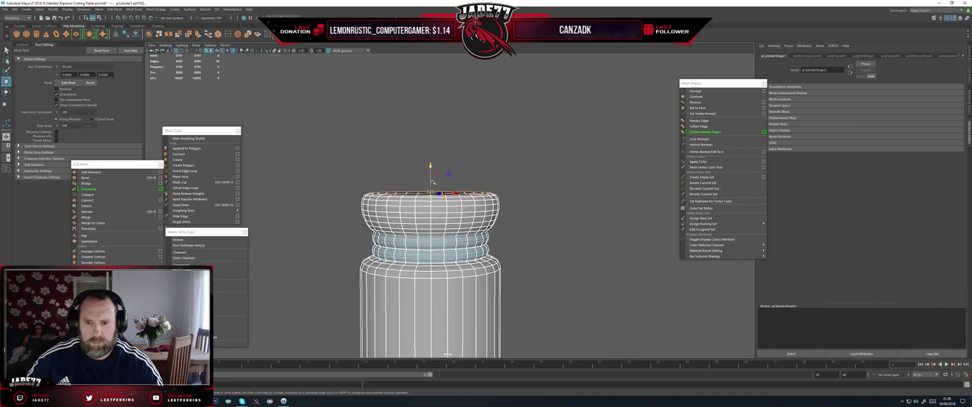
mouse_move(431, 172)
left_mouse_down()
mouse_move(414, 166)
mouse_move(423, 162)
left_mouse_up()
double_click(387, 190)
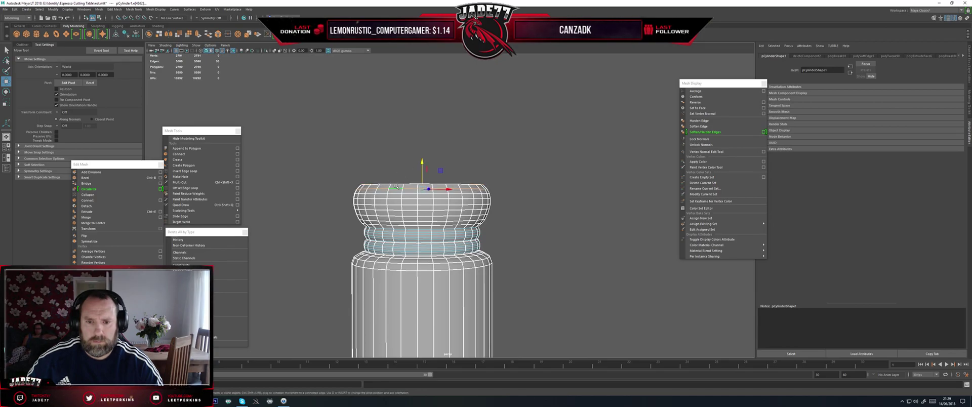
- Extrude the lip's open top edge loop slightly upward, scale it inward, and adjust the loop below it
double_click(387, 184)
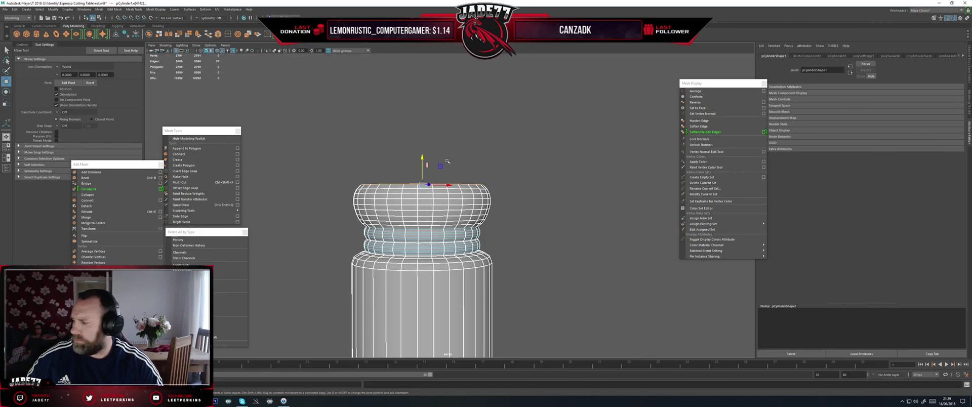
middle_click_drag(462, 156, 471, 180, "alt")
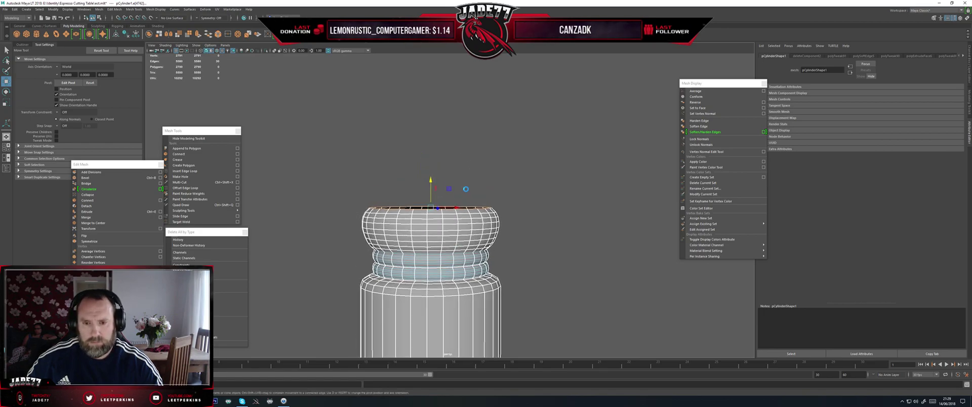
key("ctrl+e")
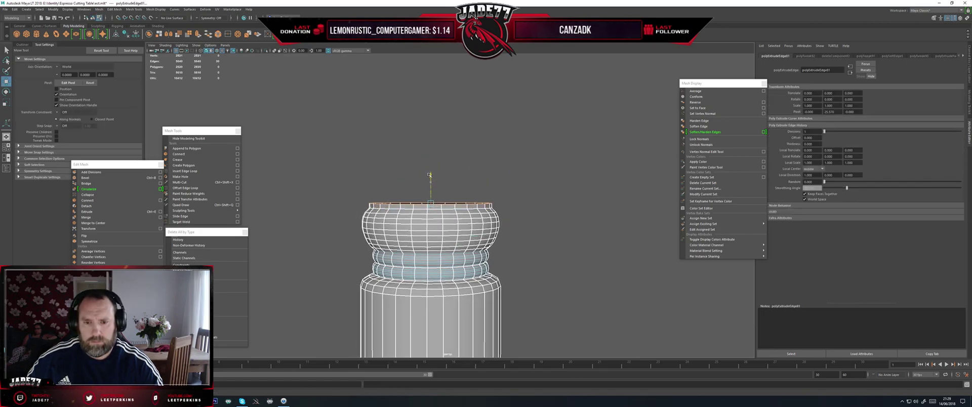
key("r")
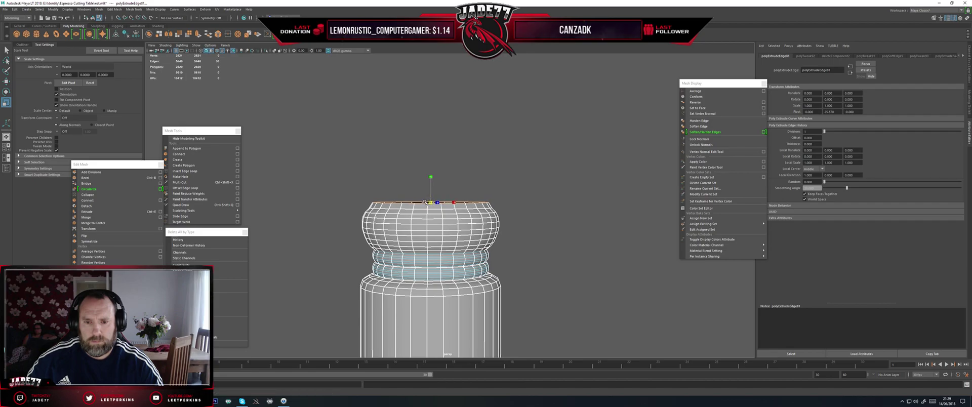
key("w")
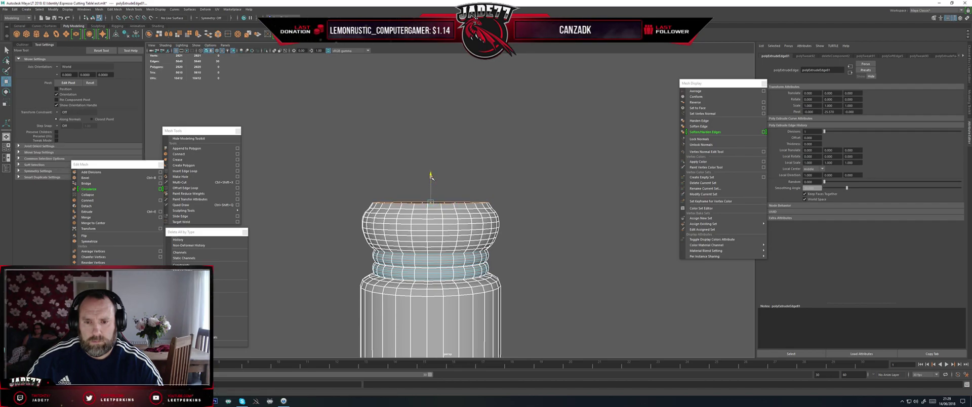
left_click(418, 208)
key("r")
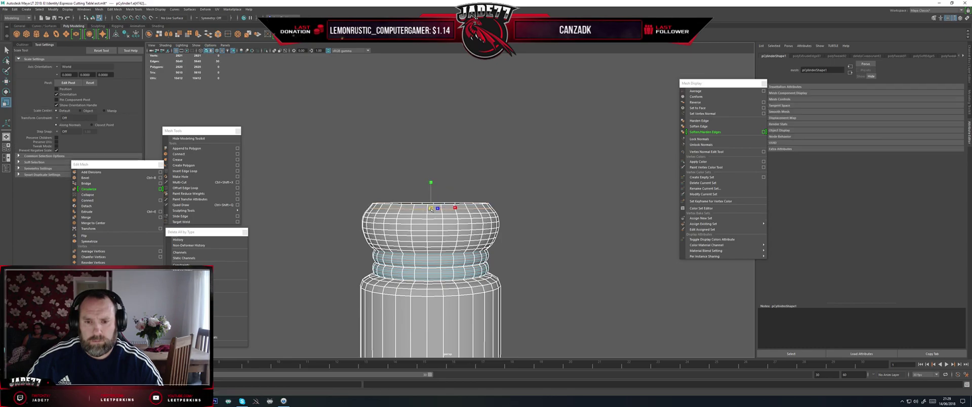
- Extrude the open top edge loop upward again and scale it inward to begin a narrow waist
double_click(408, 206)
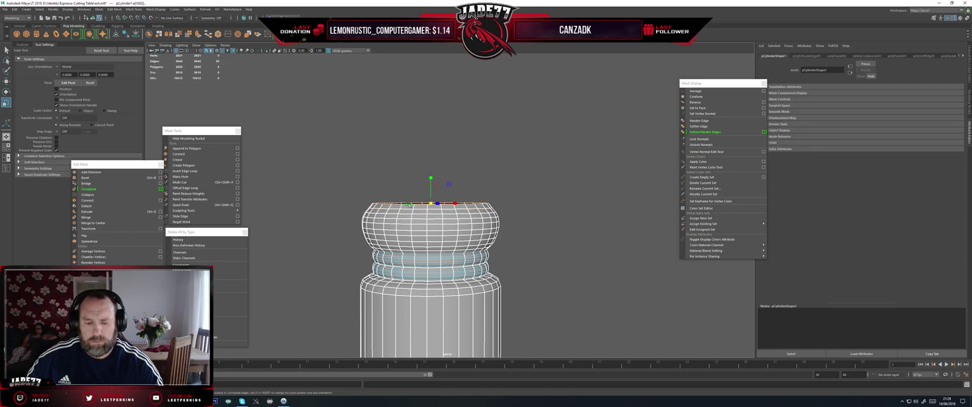
key("ctrl+e")
key("w")
left_click_drag(431, 178, 431, 173)
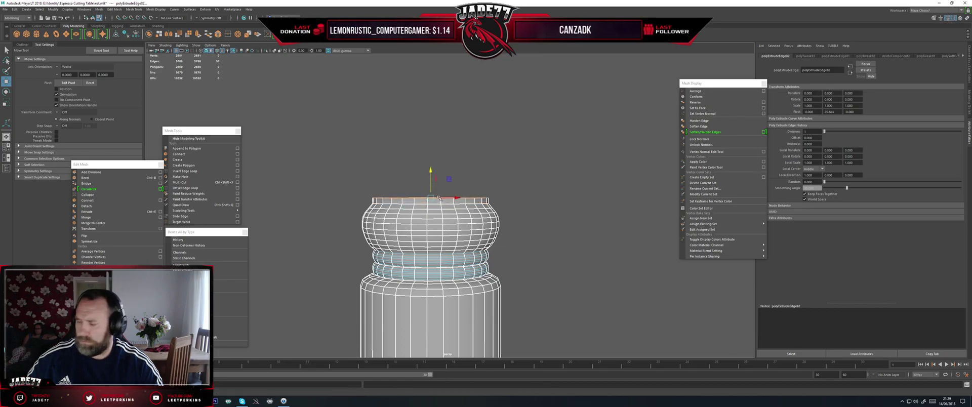
key("r")
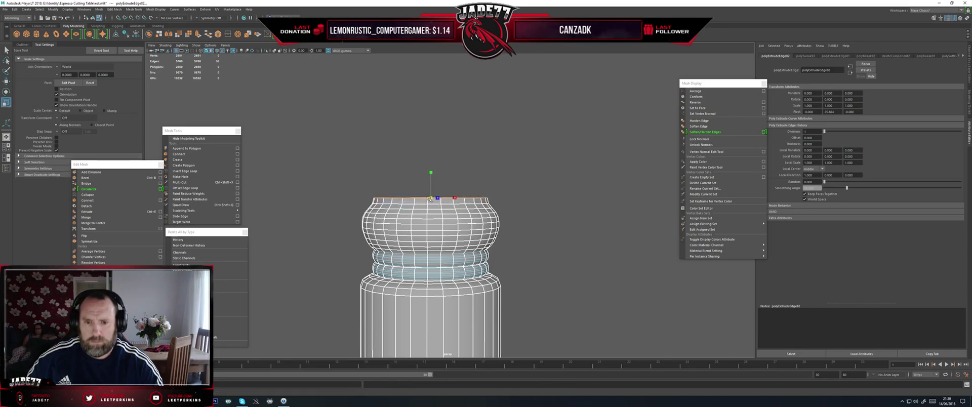
- Extend the narrow waist upward with two more short extrusions of the top edge loop
key("w")
left_click_drag(432, 173, 430, 166)
key("ctrl+e")
key("ctrl+e")
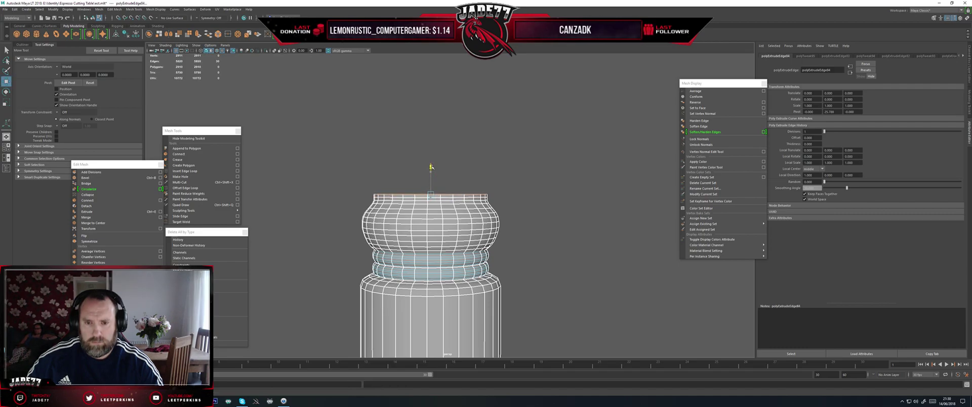
- Scale the top edge loop outward and extrude another wider ring above it to flare the waist
key("r")
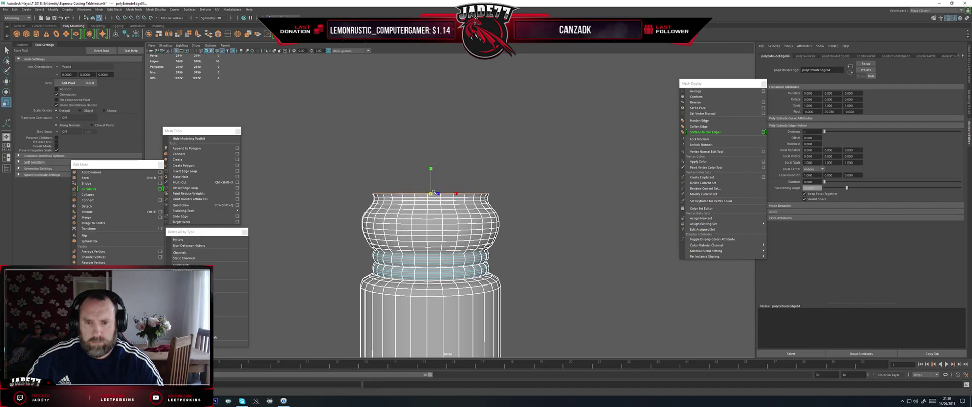
key("ctrl+e")
left_click_drag(429, 188, 432, 190)
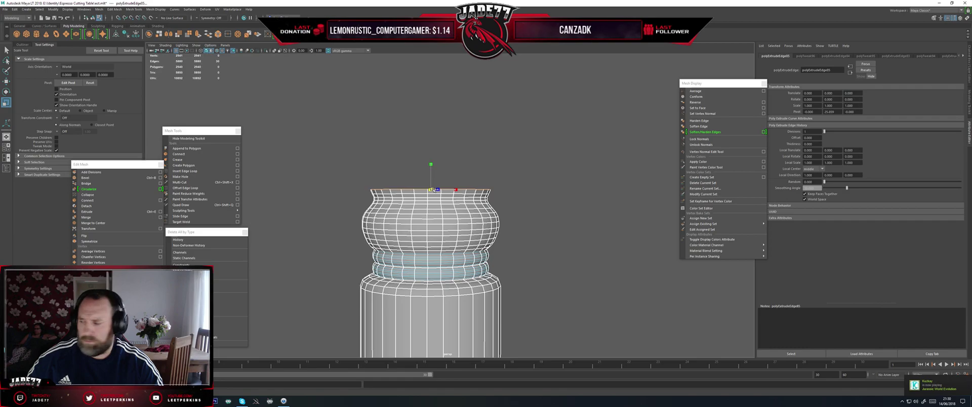
key("w")
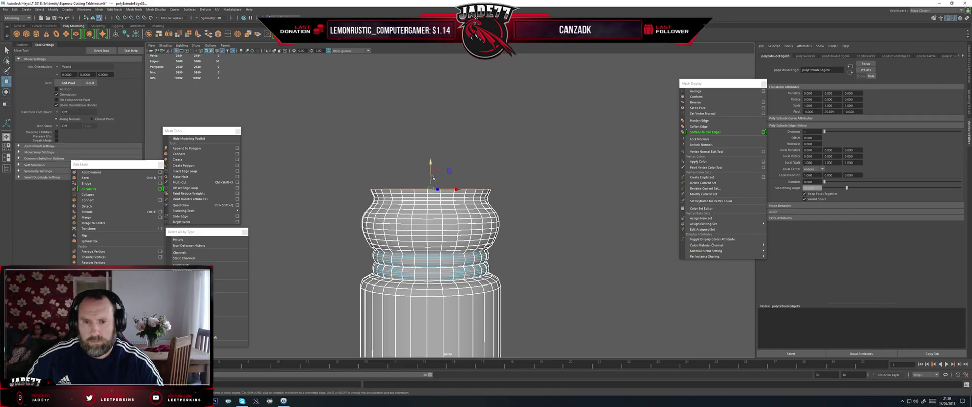
- Extrude the flared rim's open top edge loop slightly upward and scale the new ring
key("e")
key("r")
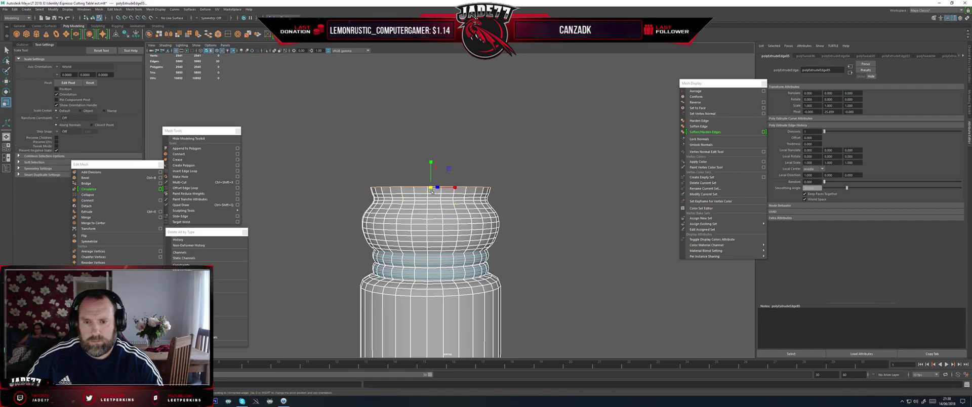
middle_click_drag(430, 186, 440, 206, "alt")
key("ctrl+e")
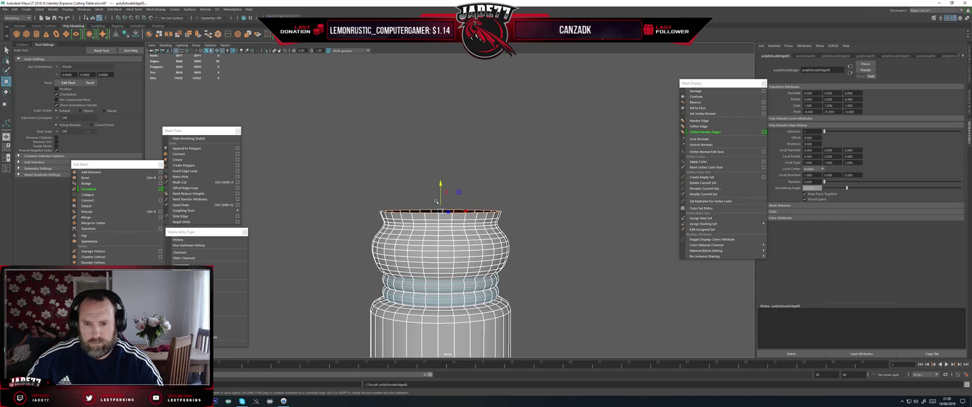
left_click_drag(442, 188, 430, 217)
key("r")
middle_click_drag(425, 215, 420, 224, "alt")
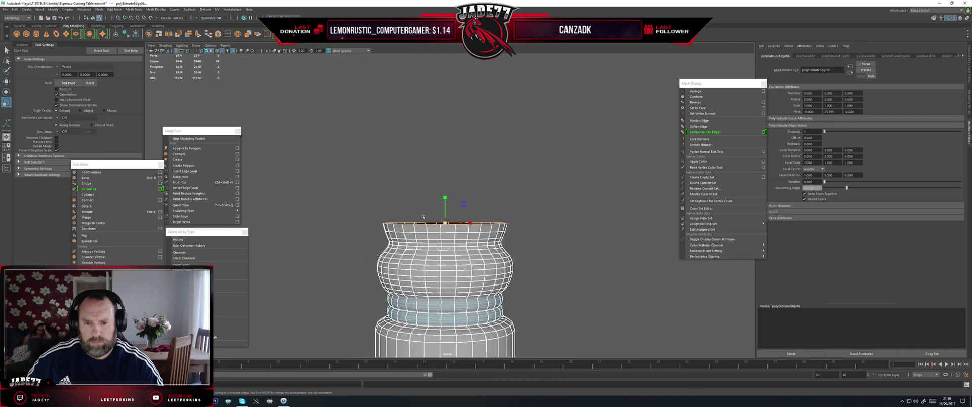
left_click_drag(421, 224, 420, 213, "alt")
- Scale the open top edge loop further outward to widen the flare, and fine-tune its height
double_click(445, 219)
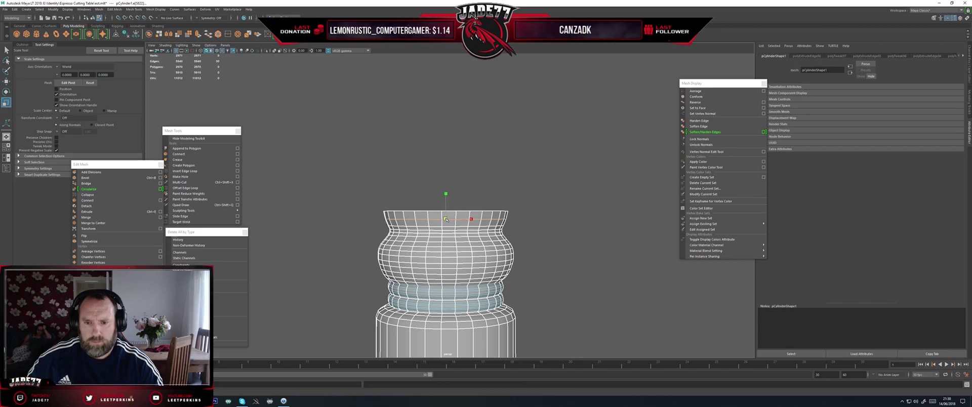
double_click(411, 212)
left_click_drag(446, 211, 456, 216)
key("w")
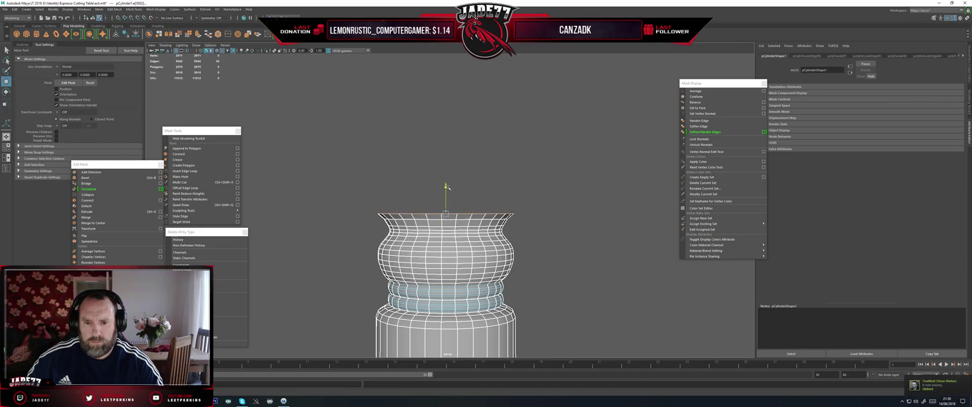
scroll(440, 194, "up", 3)
key("r")
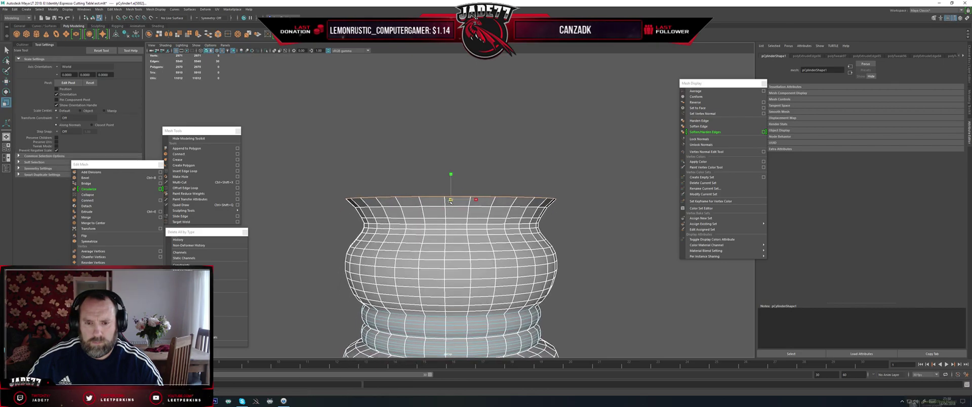
scroll(448, 200, "down", 2)
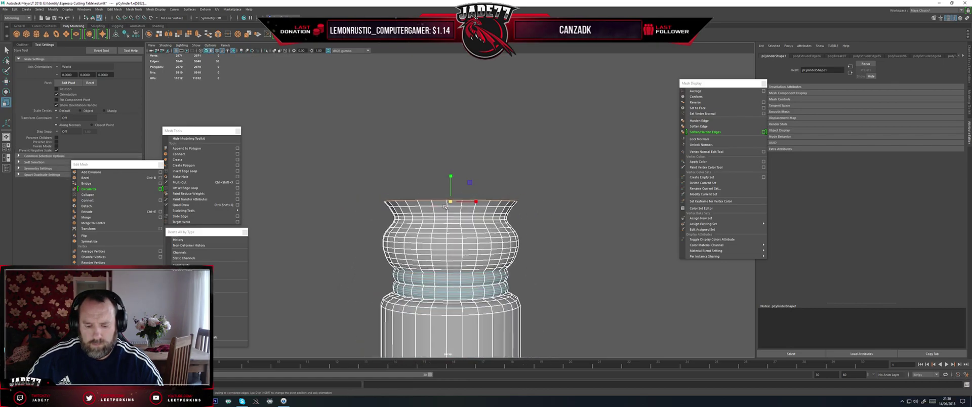
- Extrude the top edge loop upward, widen it slightly, and adjust the loop just below it
key("w")
key("ctrl+e")
left_click_drag(449, 176, 451, 168)
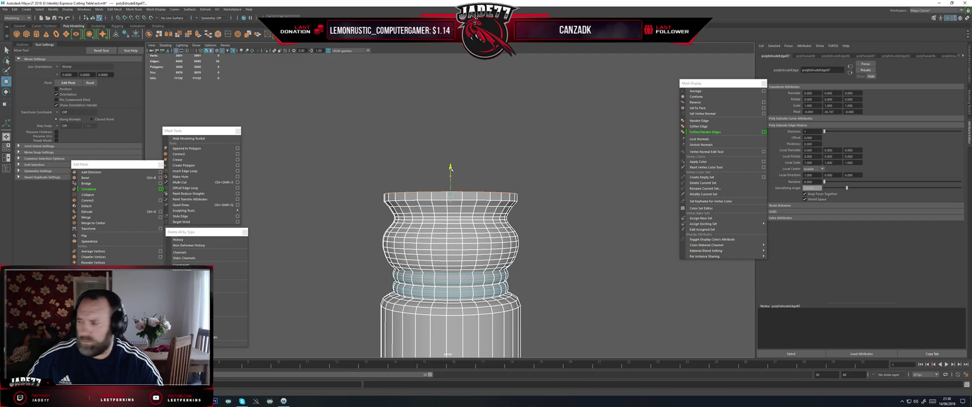
middle_click_drag(451, 169, 451, 181, "alt")
key("r")
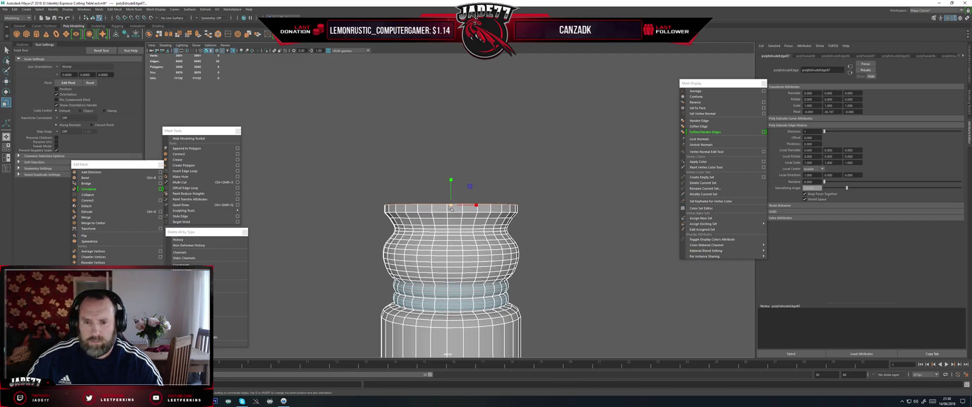
left_click_drag(451, 207, 443, 186)
double_click(415, 211)
key("w")
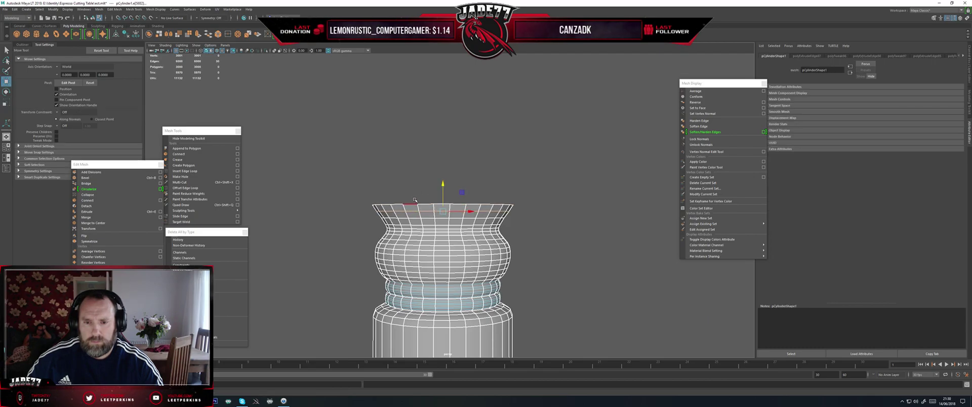
double_click(414, 204)
key("r")
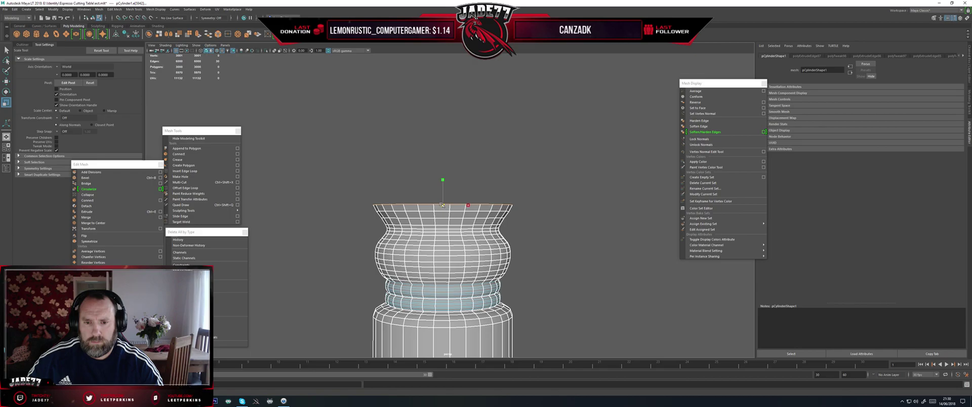
- Extrude the widened top edge loop upward into a short vertical band and fine-tune its width
key("ctrl+e")
key("w")
left_click_drag(443, 192, 444, 184)
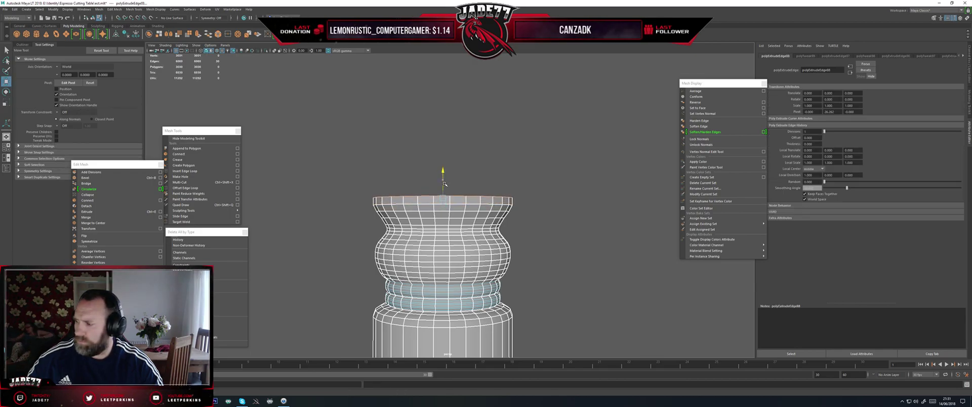
key("r")
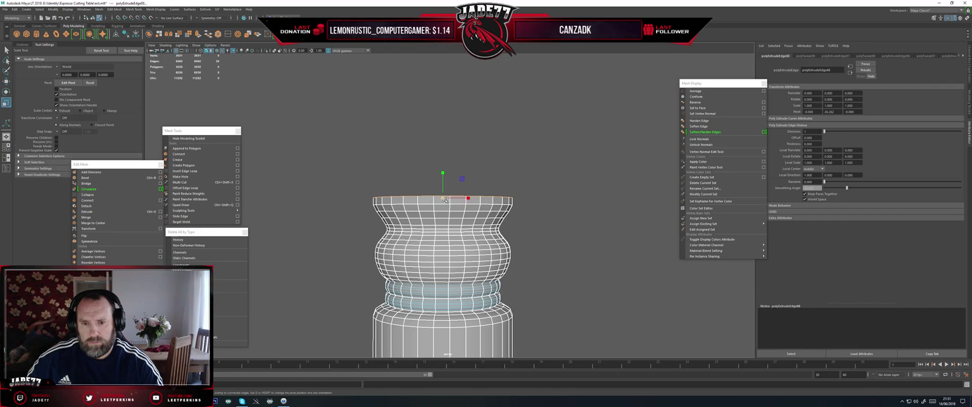
key("w")
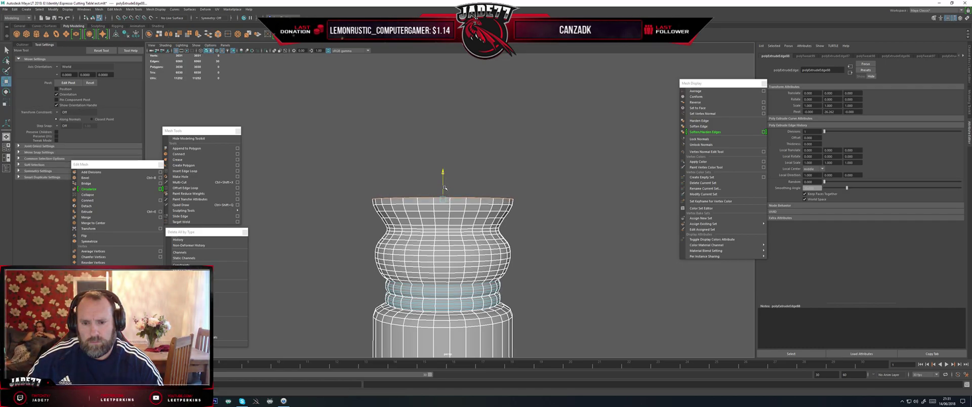
- Build the band higher with two more upward extrusions of the top edge loop, adjusting the last ring's scale
middle_click_drag(446, 183, 440, 211, "alt")
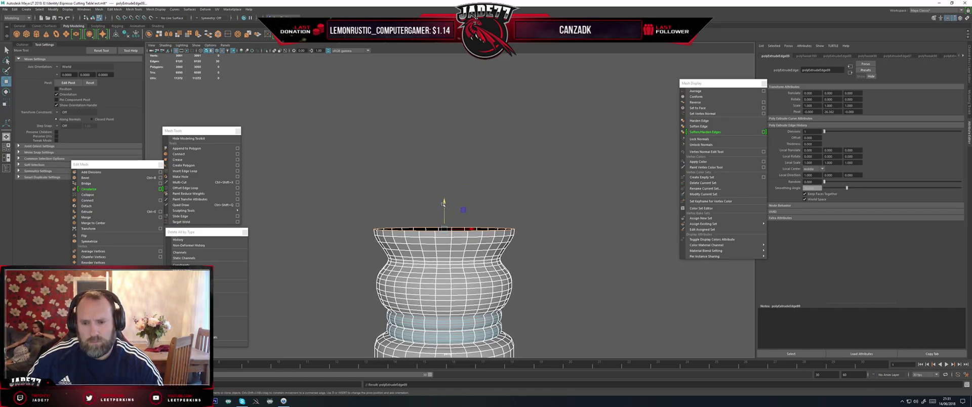
left_click_drag(444, 203, 443, 196)
key("ctrl+e")
key("w")
key("r")
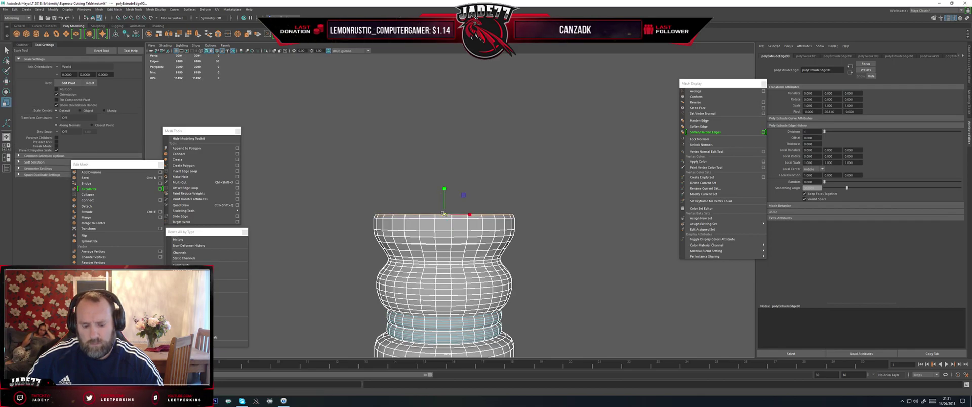
- Extrude the band's top edge loop a small amount upward and scale it inward to start rounding the shoulder
key("ctrl+e")
key("w")
left_click_drag(444, 203, 444, 199)
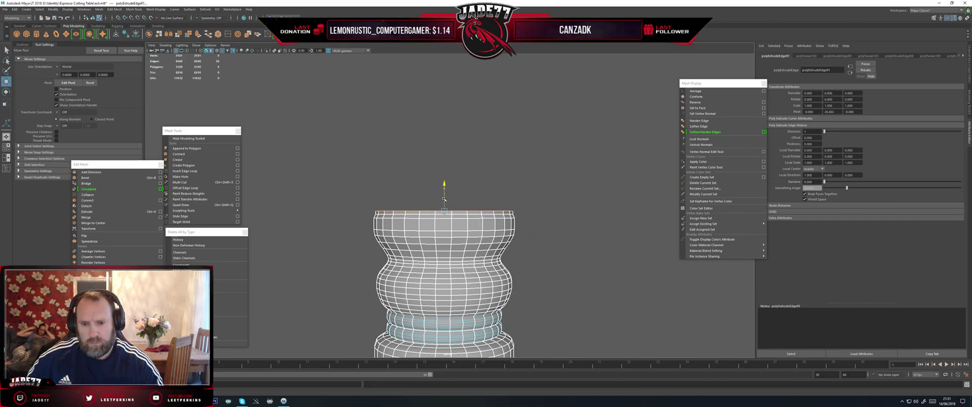
key("e")
key("r")
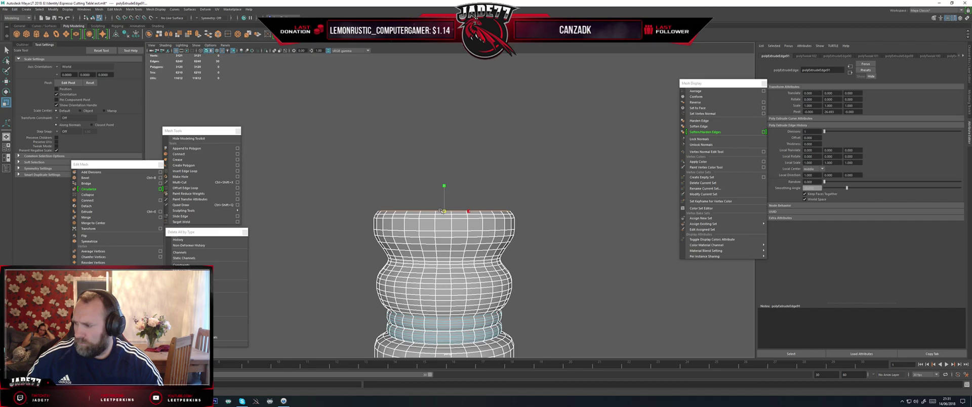
middle_click_drag(444, 193, 447, 201, "alt")
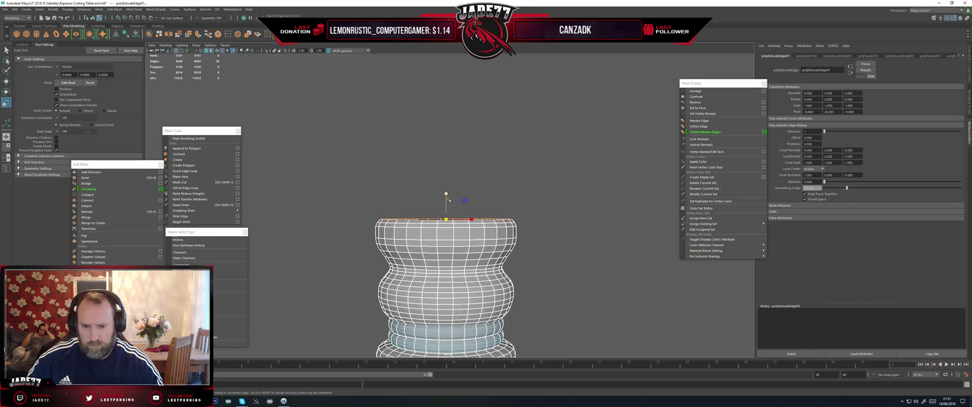
- Extrude the shoulder's top edge loop once more, scale it inward, and nudge its height to close the rounding
key("ctrl+e")
key("w")
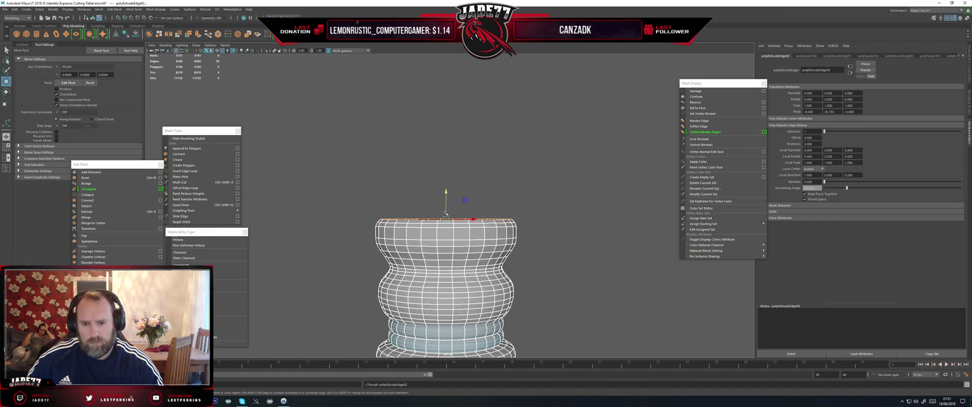
key("r")
key("w")
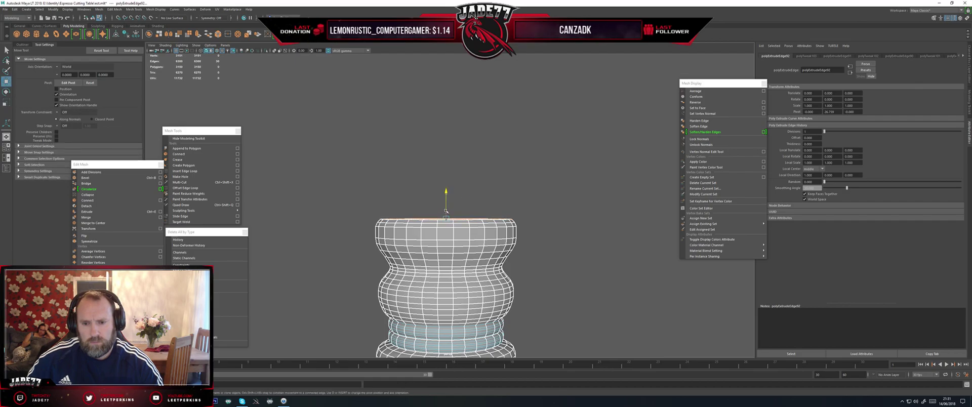
scroll(446, 209, "down", 3)
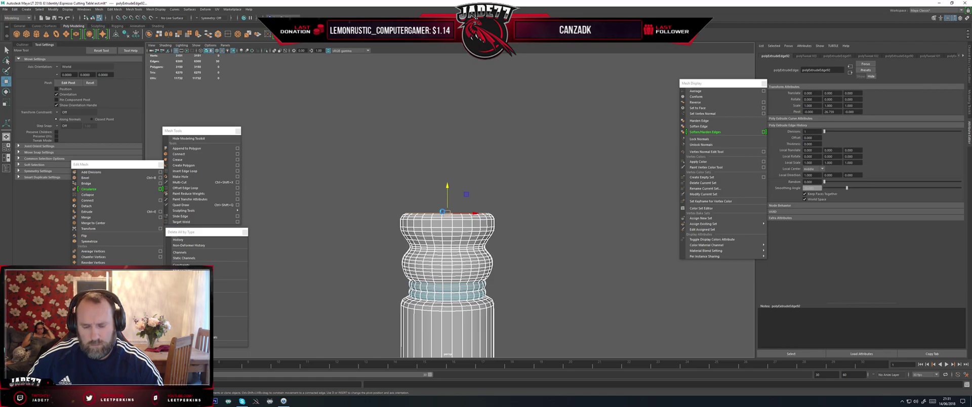
- Extrude the inner top edge loop straight upward and lower it to form a short collar above the rounded band
key("ctrl+e")
key("w")
left_click_drag(448, 201, 450, 151)
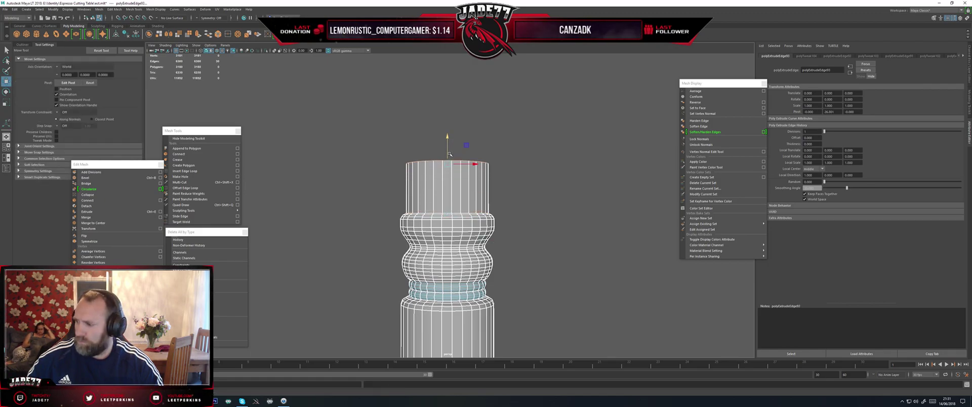
scroll(446, 155, "up", 2)
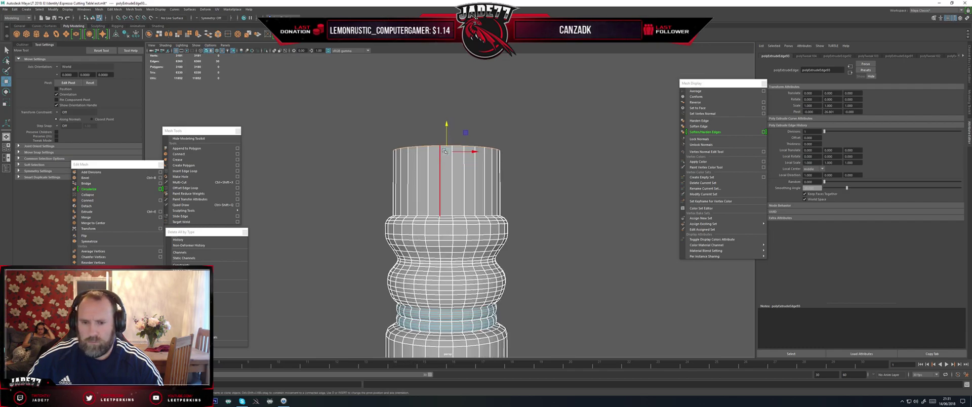
left_click_drag(446, 124, 448, 177)
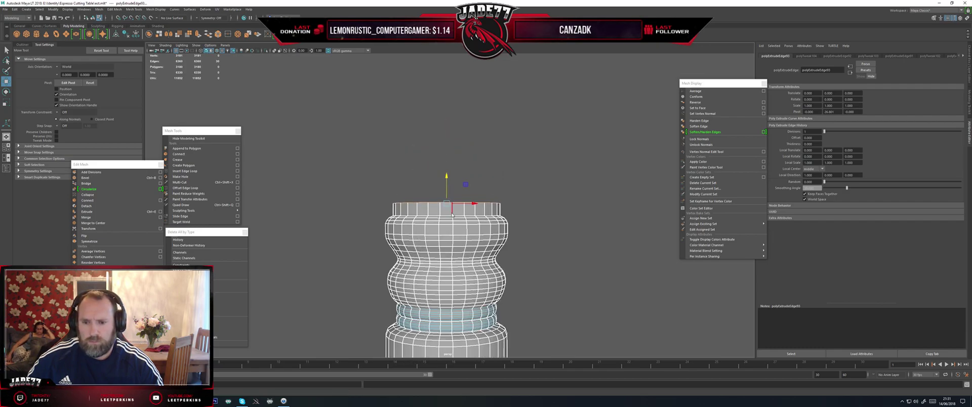
- Return to object selection, soften all edges of the leg, deselect it, and inspect its full profile
scroll(452, 216, "down", 3)
right_click_drag(452, 215, 491, 205)
left_click(495, 210)
left_click(471, 218)
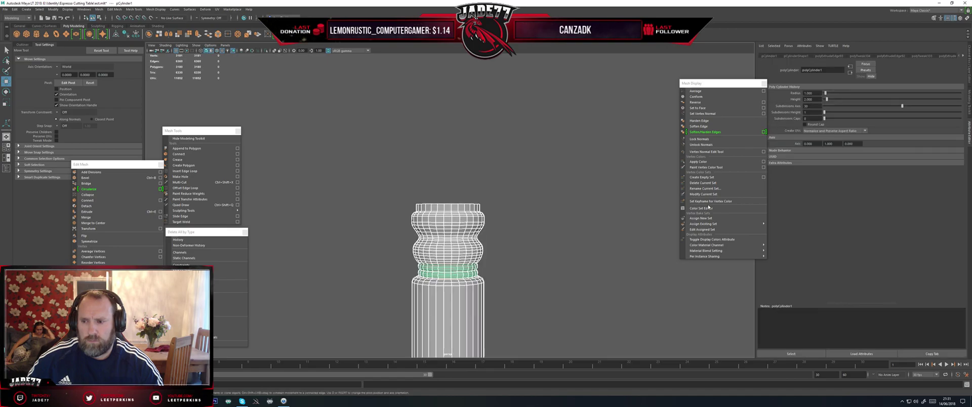
left_click(700, 127)
left_click(601, 198)
scroll(564, 208, "down", 5)
middle_click_drag(542, 238, 530, 195, "alt")
left_click_drag(531, 195, 467, 189, "alt")
scroll(553, 217, "down", 5)
scroll(485, 204, "up", 4)
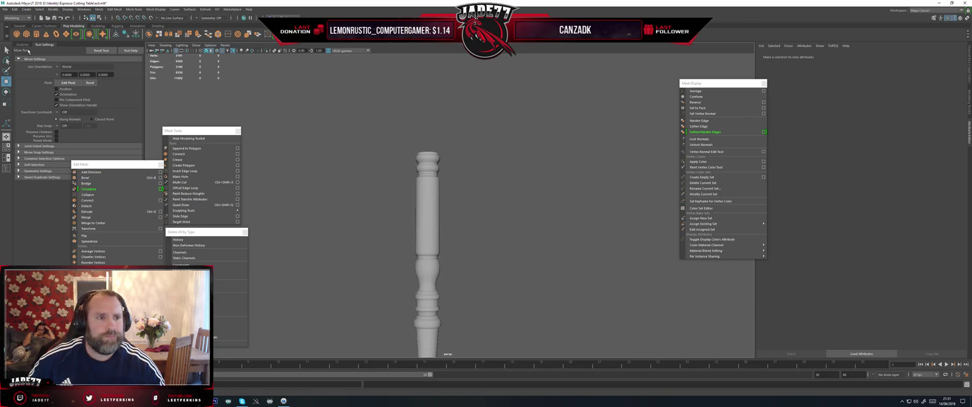
- Create a polygon cube and move it from the leg's base to just above the collar, centred on the leg
left_click(27, 33)
scroll(507, 205, "down", 2)
scroll(504, 206, "down", 3)
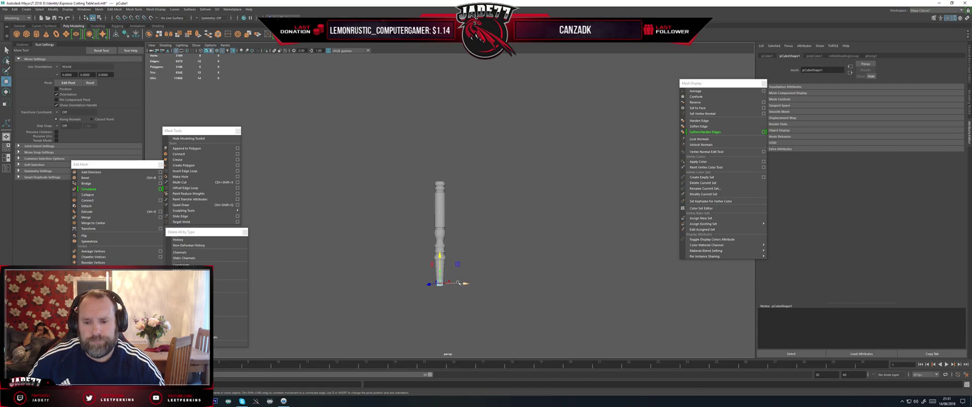
left_click_drag(463, 283, 480, 283)
scroll(476, 283, "up", 3)
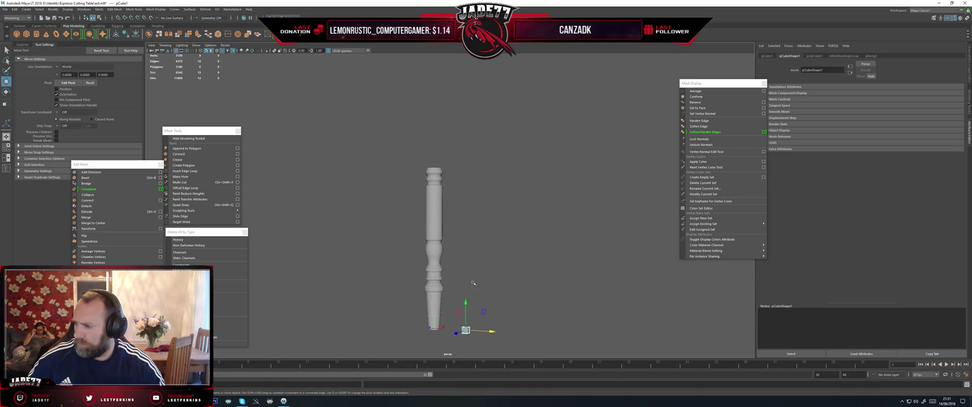
left_click_drag(465, 330, 418, 147)
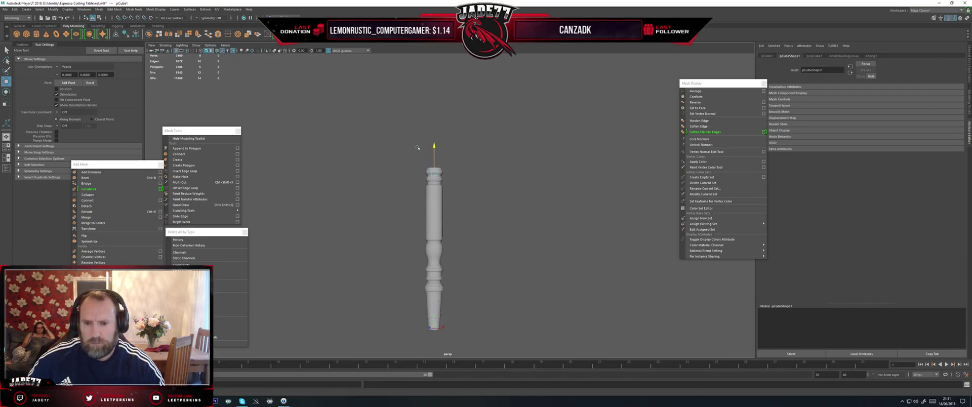
key("f")
scroll(455, 230, "down", 3)
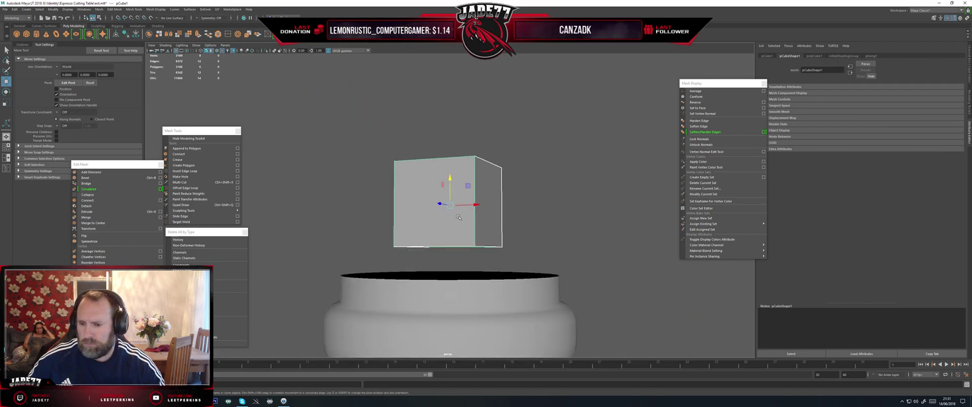
key("r")
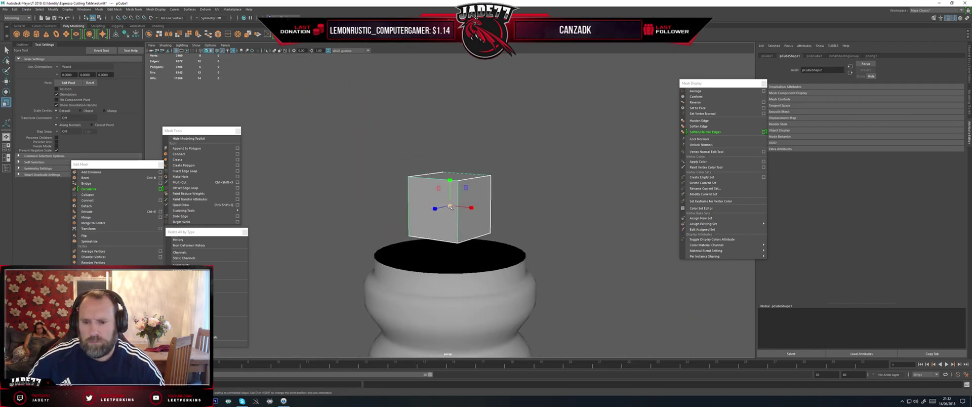
left_click_drag(450, 206, 527, 205)
scroll(482, 231, "down", 2)
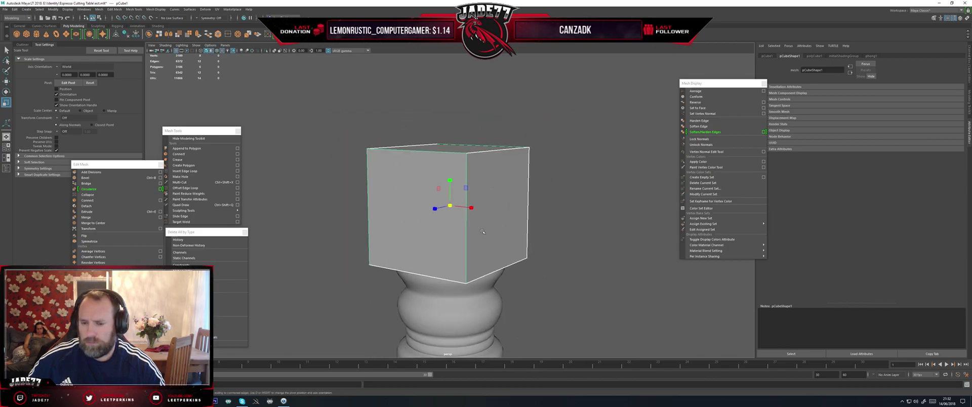
key("ctrl+z")
key("w")
key("ctrl+z")
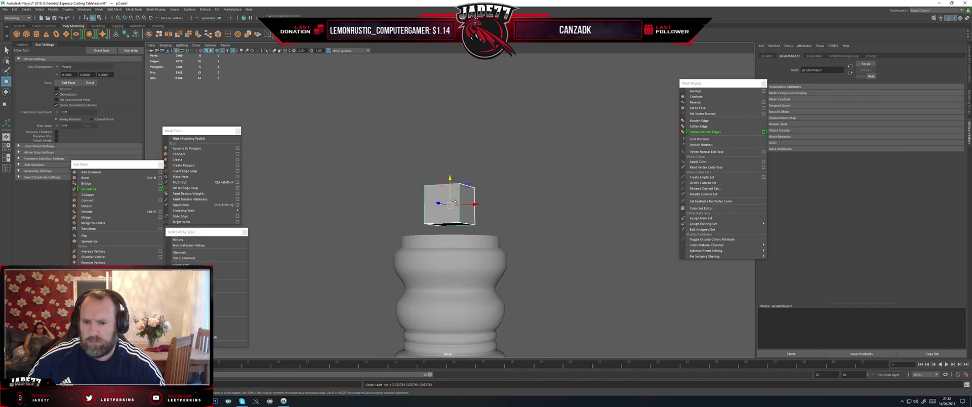
- Scale the cube up uniformly until it is wider than the leg and covers the collar
key("r")
left_click_drag(454, 201, 523, 205)
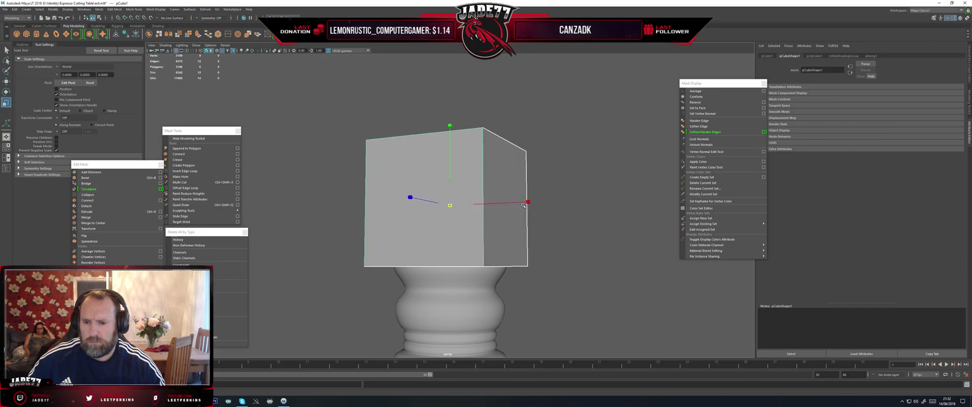
- Raise the cube straight up so it sits clear above the leg's collar
key("w")
left_click_drag(458, 180, 434, 199)
scroll(440, 195, "down", 2)
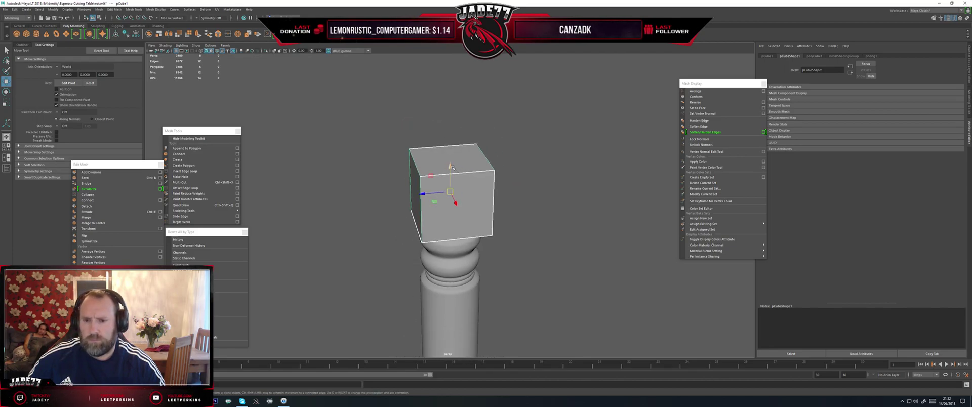
left_click_drag(451, 166, 449, 145)
- Switch to face selection and delete the cube's top face
key("F11")
left_click(468, 122)
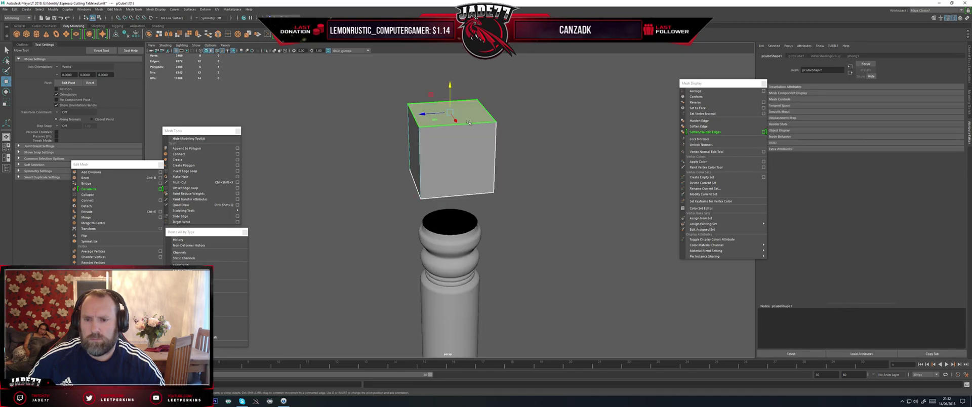
key("Delete")
scroll(434, 191, "up", 2)
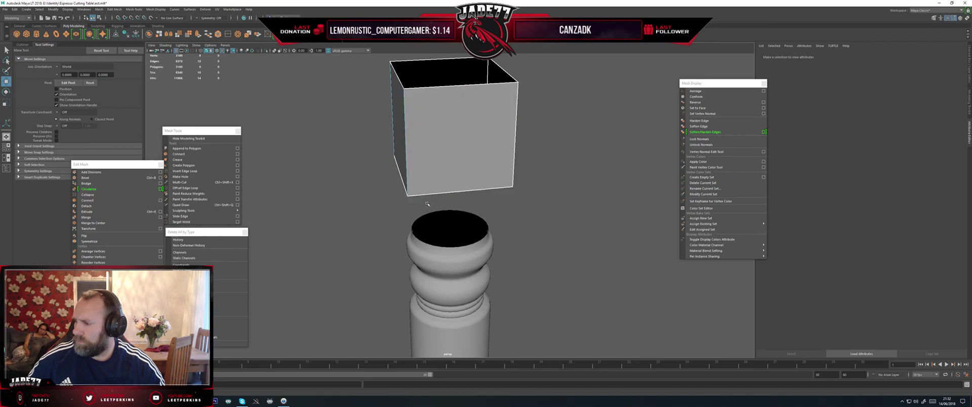
- Extrude the block's bottom face slightly downward and scale it inward to form a chamfered lower rim
left_click_drag(427, 203, 443, 155, "alt")
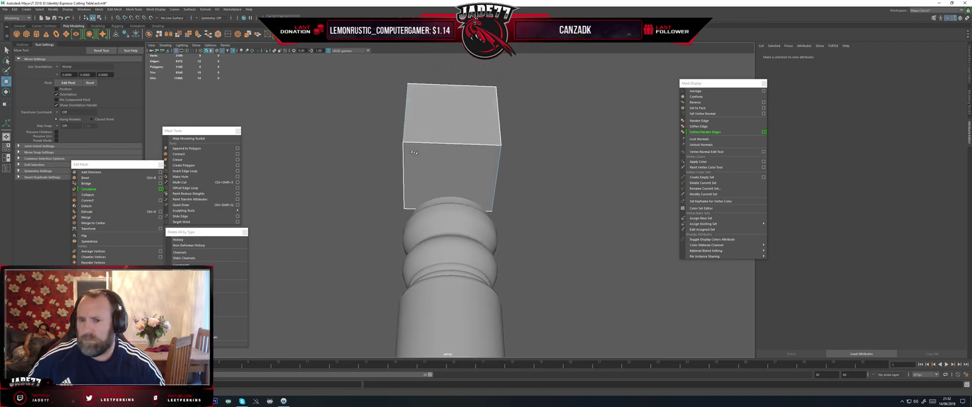
middle_click_drag(440, 153, 469, 177, "alt")
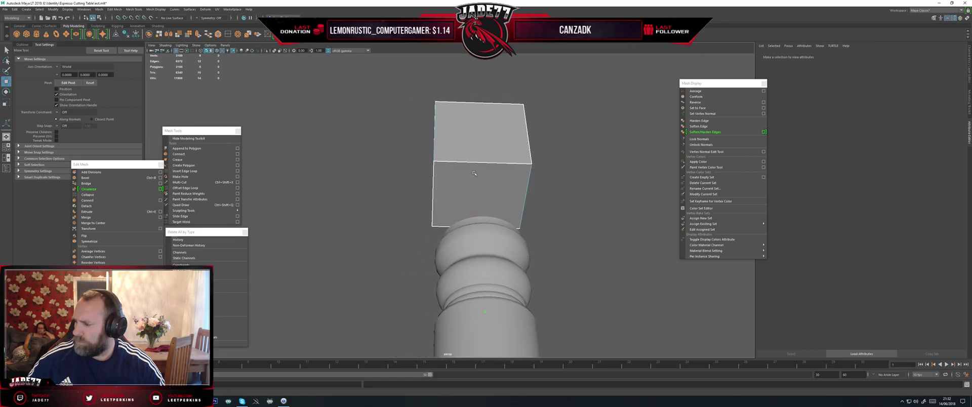
left_click(466, 171)
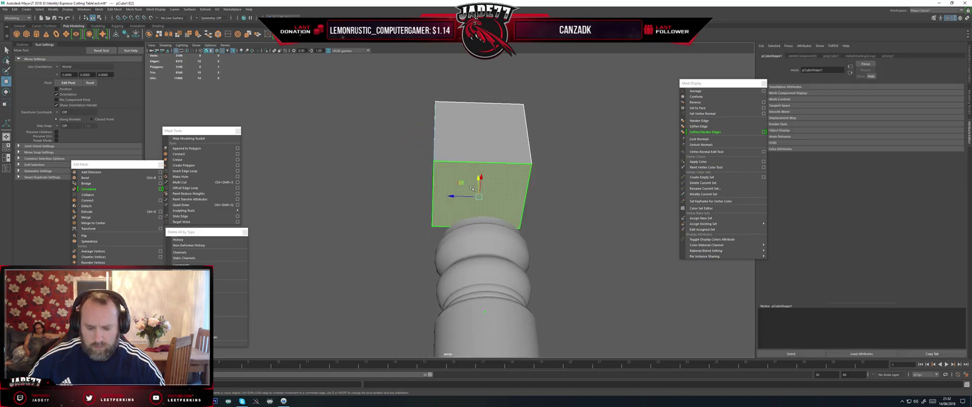
key("ctrl+e")
left_click_drag(478, 178, 476, 170, "alt")
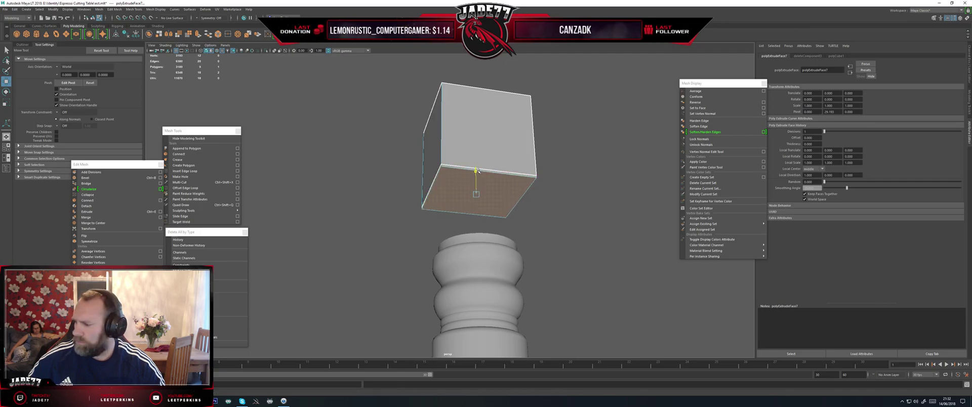
key("e")
key("r")
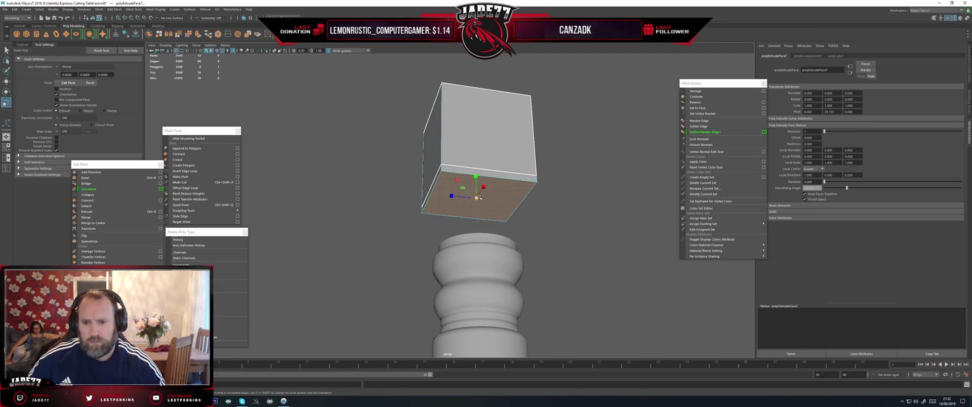
left_click_drag(470, 201, 466, 201)
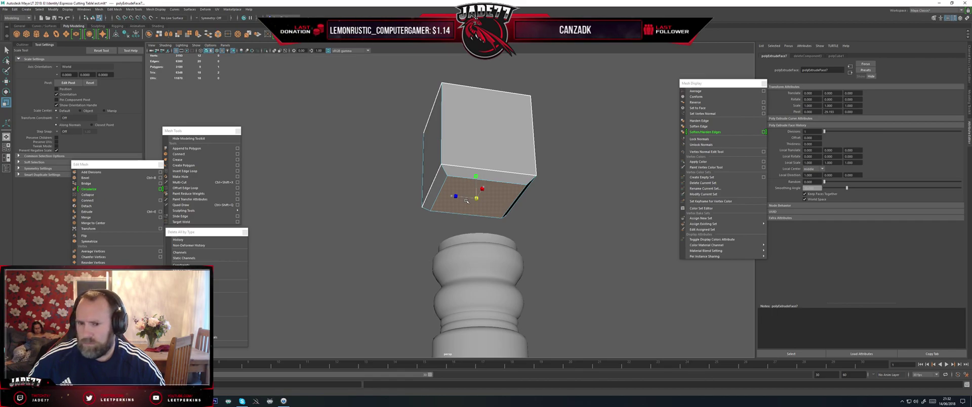
left_click_drag(502, 178, 474, 180, "alt")
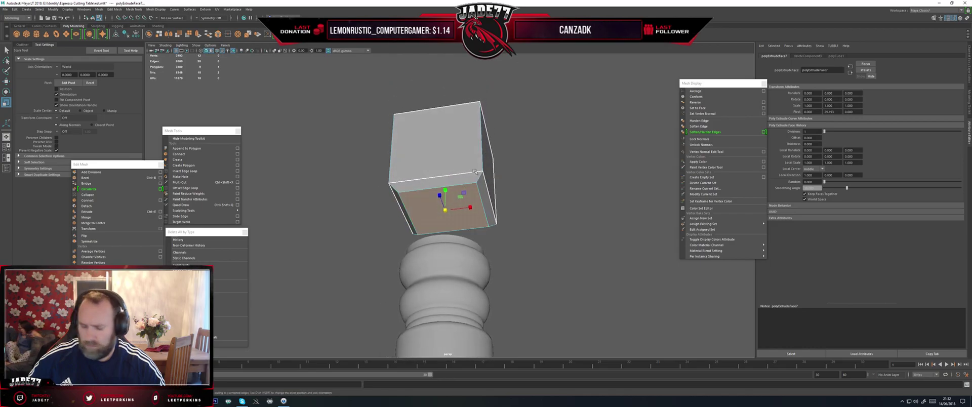
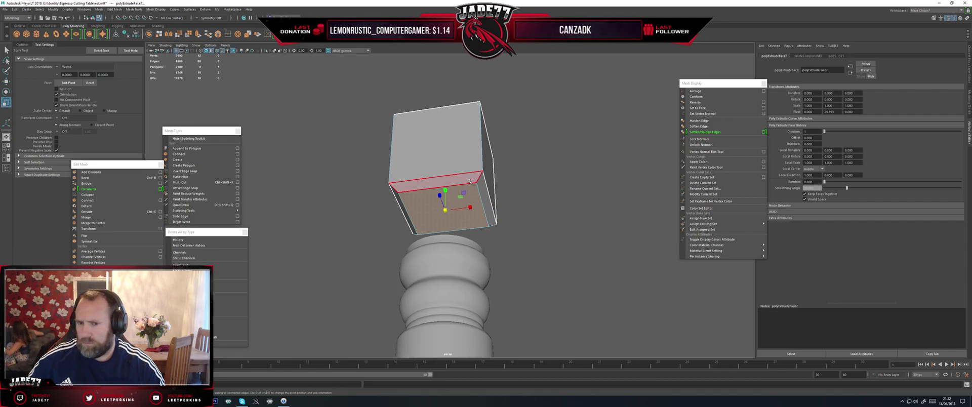
- Extrude the bottom face a second time into a shallow, slightly smaller step and return to object selection
left_click_drag(470, 180, 441, 179, "alt")
key("ctrl+e")
key("w")
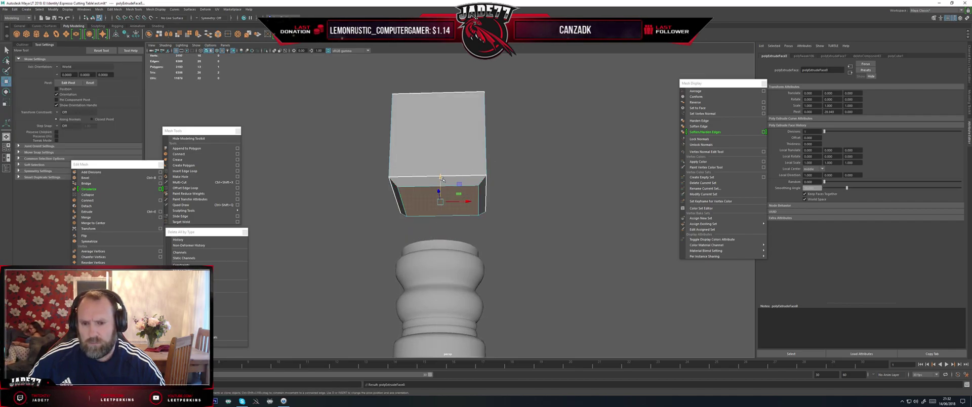
key("r")
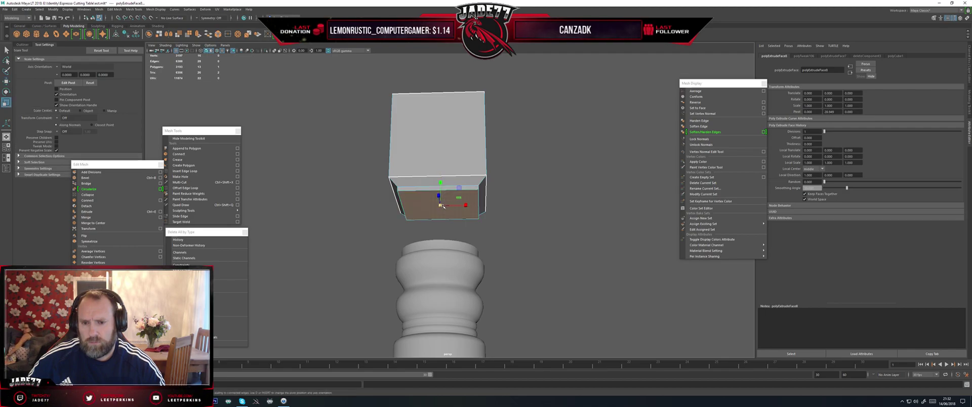
left_click_drag(430, 207, 442, 221, "alt")
right_click_drag(424, 137, 450, 130)
scroll(464, 191, "down", 4)
left_click(488, 196)
scroll(481, 195, "up", 2)
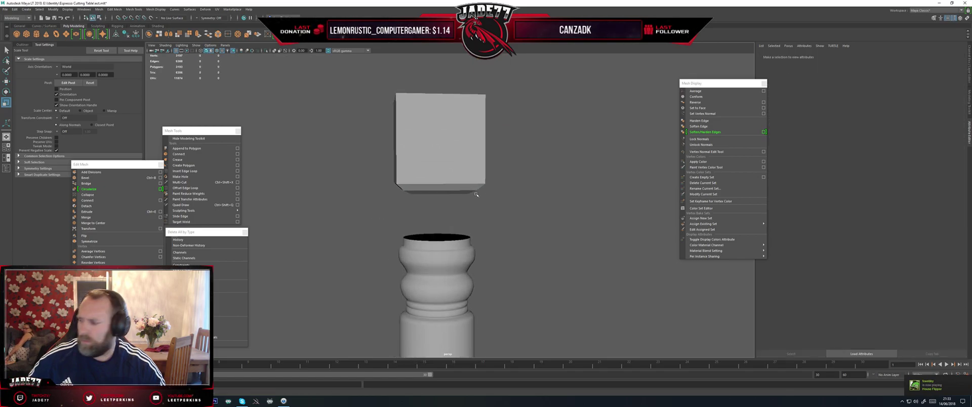
- Insert multiple evenly spaced edge loops through the block in both horizontal directions, forming a grid across its underside
left_click(474, 192)
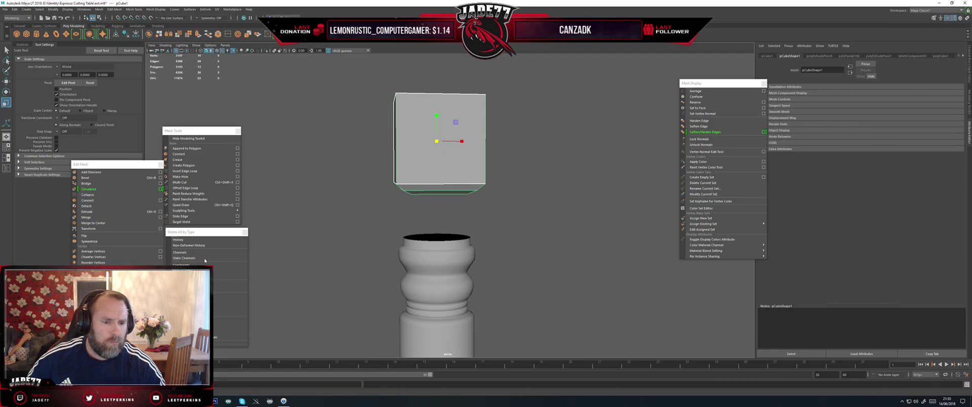
left_click(195, 172)
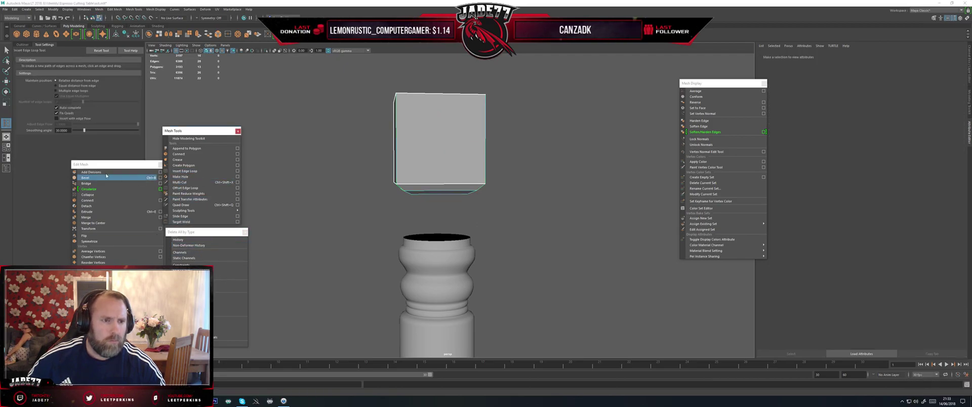
left_click(57, 91)
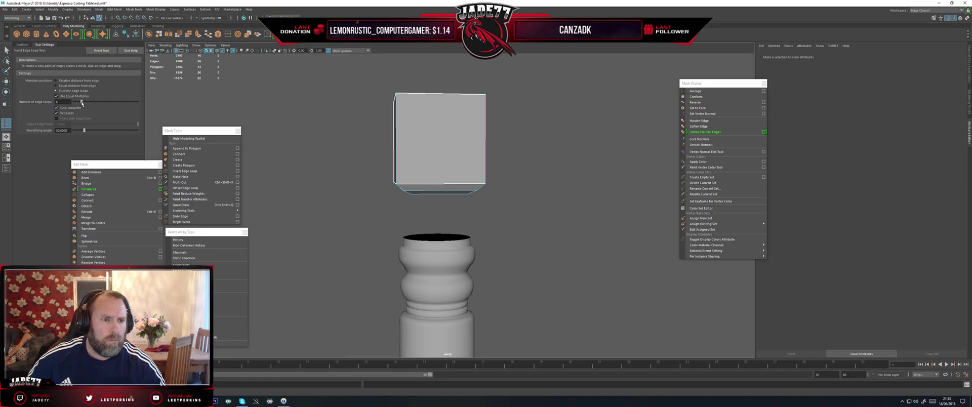
left_click(429, 95)
left_click_drag(429, 94, 335, 147, "alt")
left_click(414, 91)
right_click_drag(334, 147, 416, 163, "alt")
mouse_move(418, 163)
left_mouse_down("alt")
mouse_move(393, 160)
mouse_move(414, 167)
left_mouse_up("alt")
right_click(415, 166)
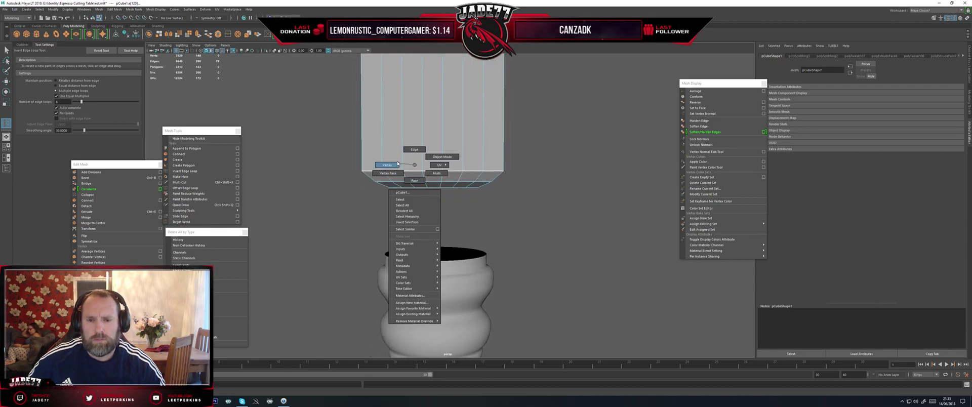
right_click_drag(399, 168, 398, 168)
scroll(394, 175, "down", 3)
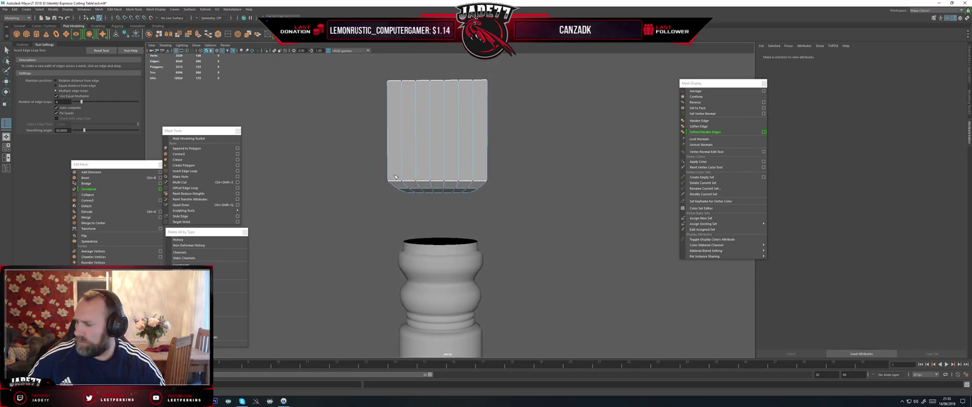
scroll(395, 176, "up", 2)
mouse_move(396, 176)
left_mouse_down("alt")
mouse_move(420, 172)
mouse_move(401, 170)
left_mouse_up("alt")
- Switch the block to edge selection with its gridded underside in view
right_click(393, 170)
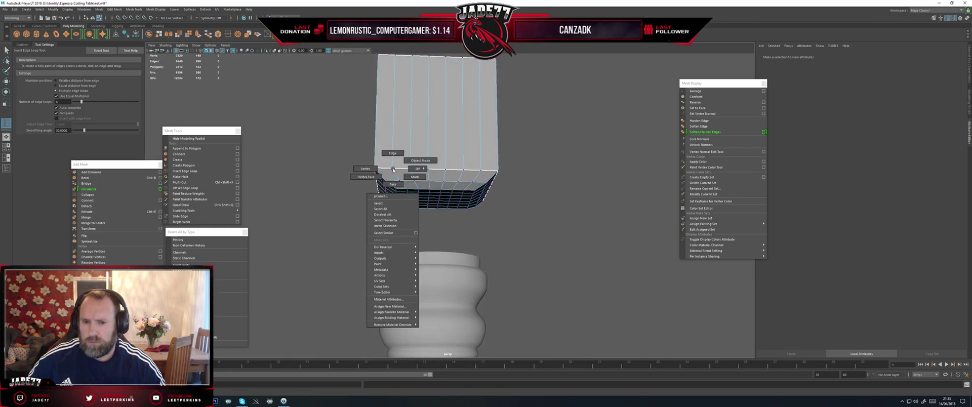
scroll(410, 164, "down", 3)
right_click(425, 158)
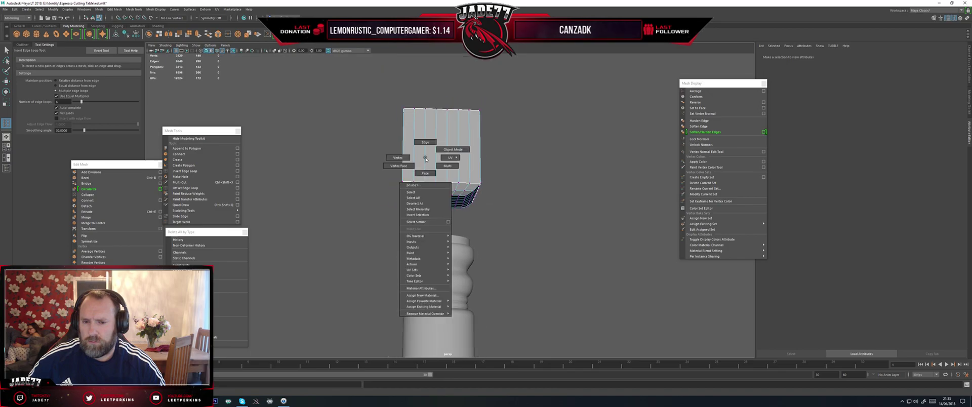
left_click_drag(425, 158, 458, 172, "alt")
right_click(459, 172)
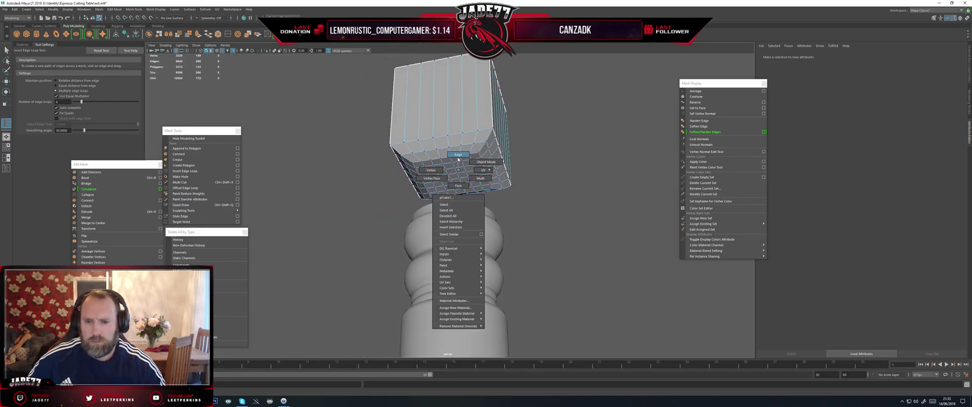
left_click(458, 158)
scroll(463, 165, "up", 3)
right_click_drag(463, 157, 462, 134)
- Select the inner grid edges across the block's underside, adding them loop by loop
key("w")
left_click(464, 139)
left_click(483, 182)
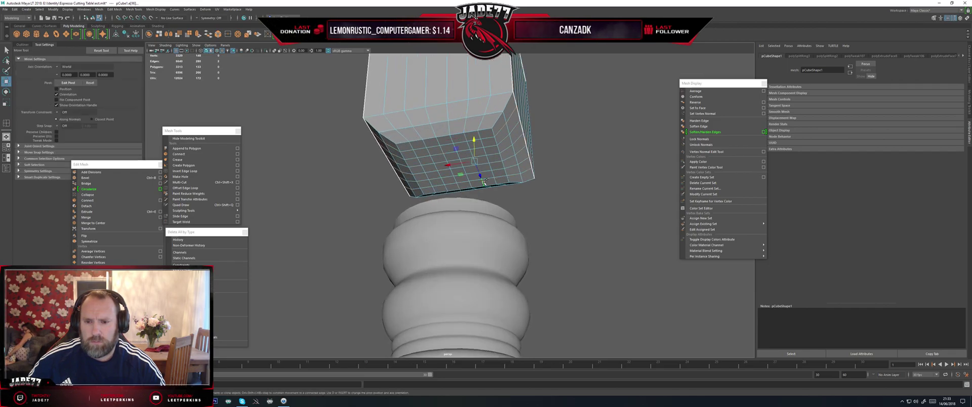
left_click(468, 182)
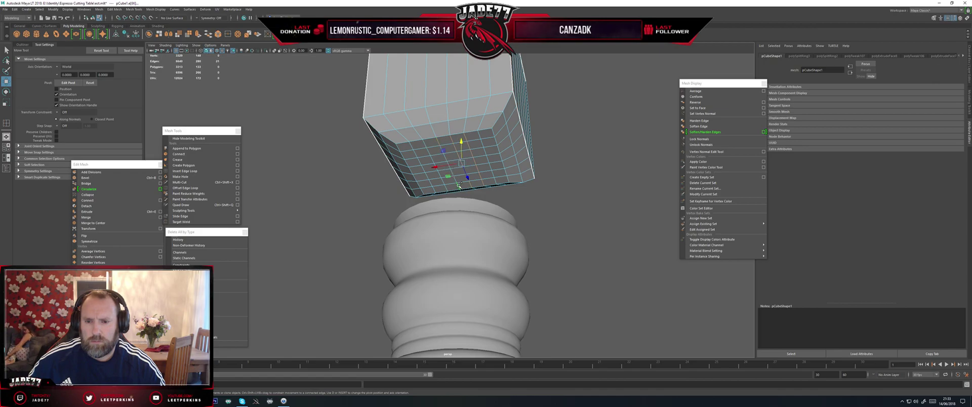
left_click(445, 180)
left_click(435, 190)
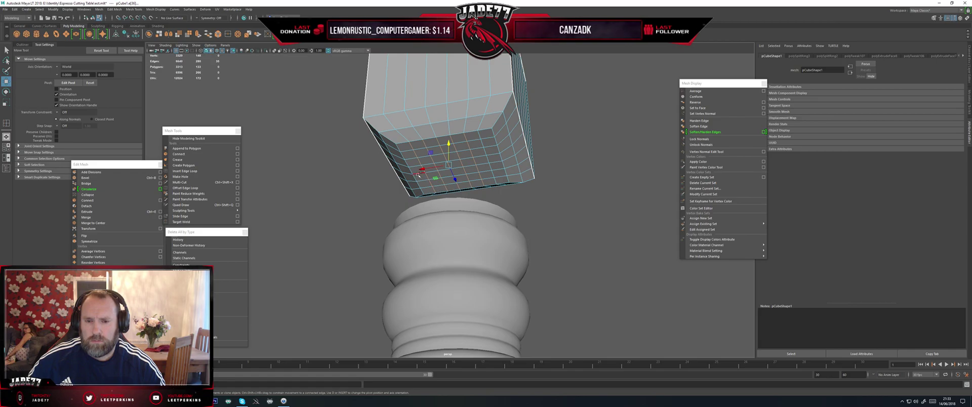
left_click(407, 150, "shift")
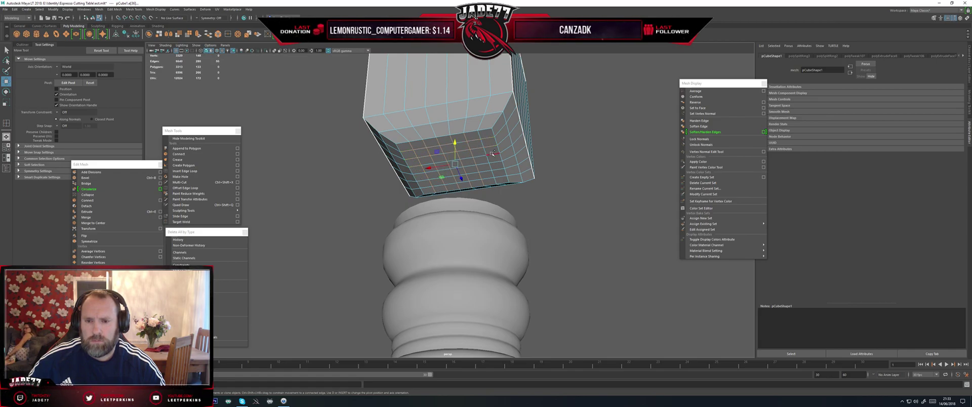
left_click(499, 169)
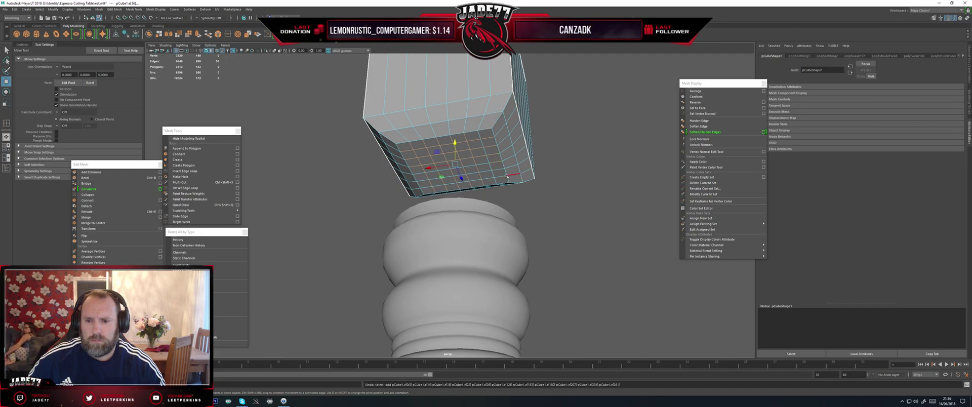
double_click(473, 167, "shift")
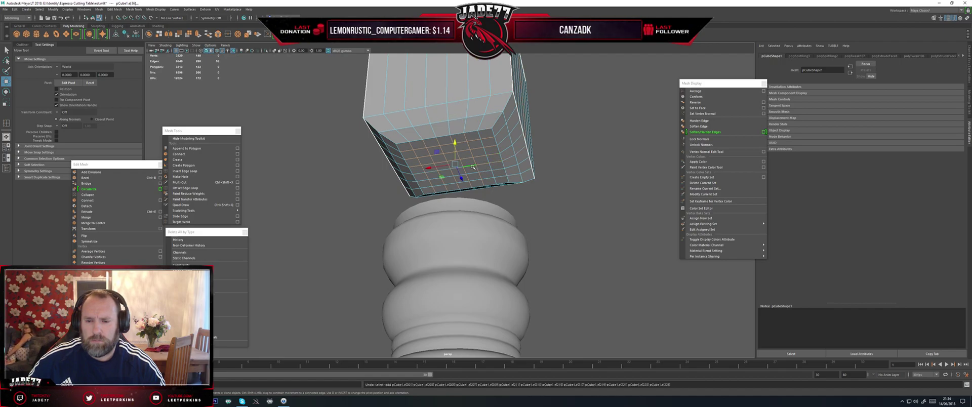
left_click(419, 172, "shift")
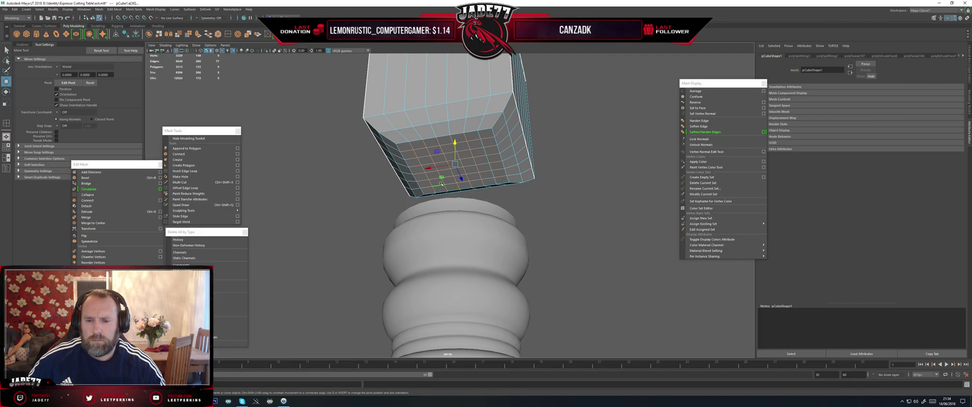
- Refine the selection of inner grid edges across the block's underside, working around it from several sides
left_click_drag(432, 188, 406, 197, "alt")
left_click_drag(421, 166, 465, 143)
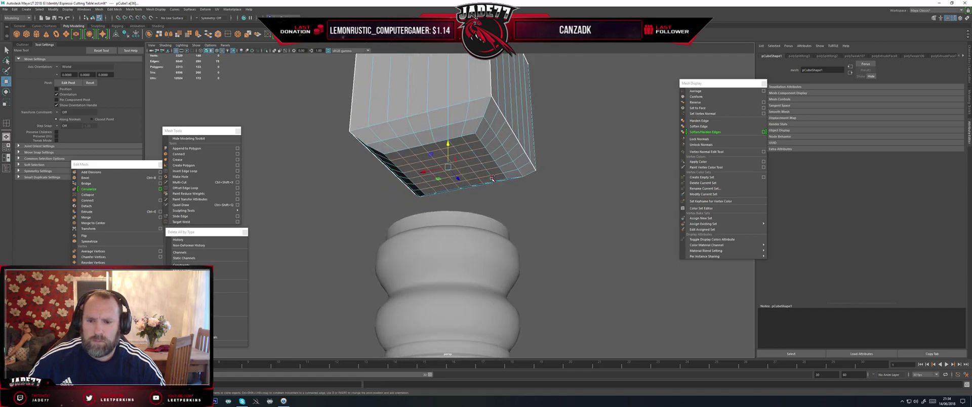
left_click_drag(456, 174, 520, 167, "alt")
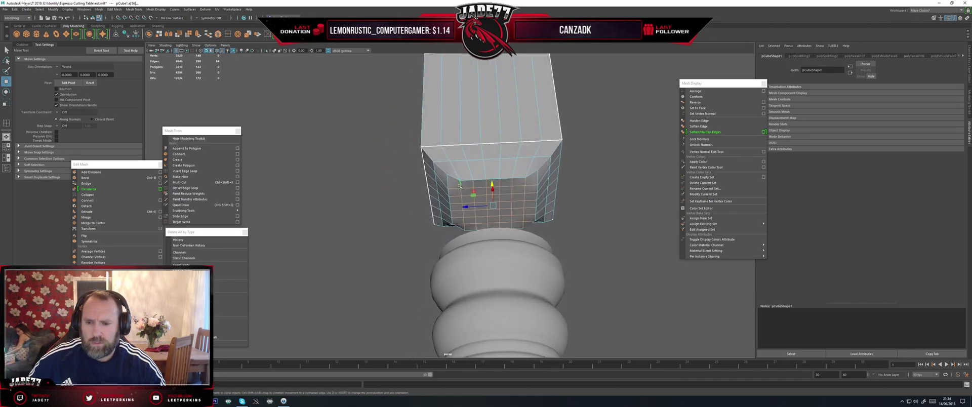
left_click_drag(459, 185, 472, 181, "alt")
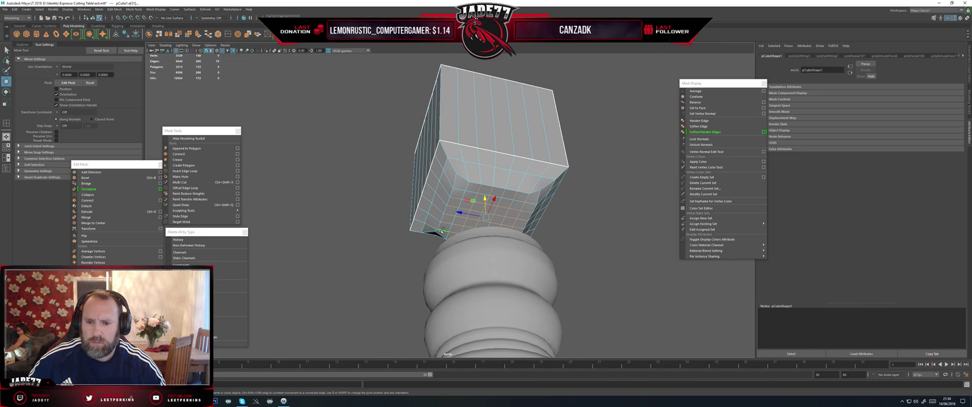
left_click_drag(455, 232, 462, 200, "alt")
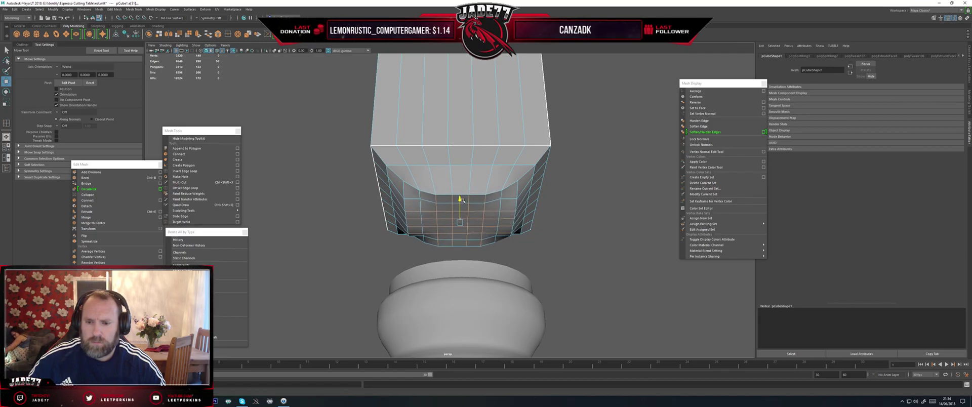
left_click_drag(460, 199, 494, 188, "alt")
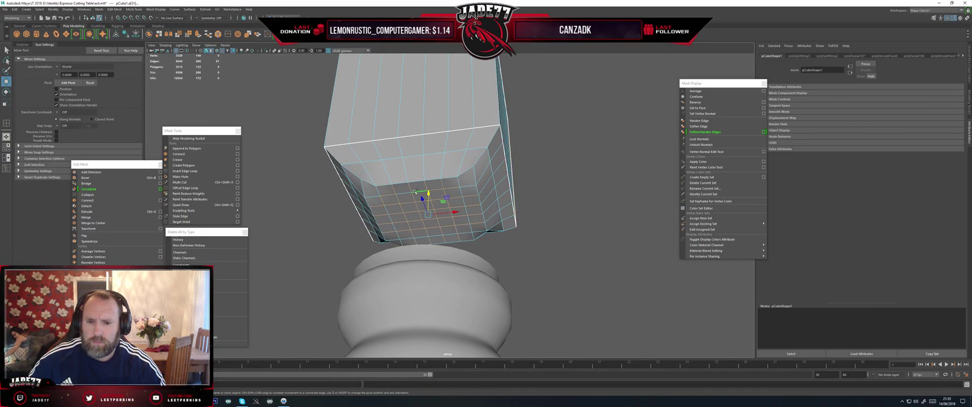
left_click_drag(420, 199, 468, 216, "alt")
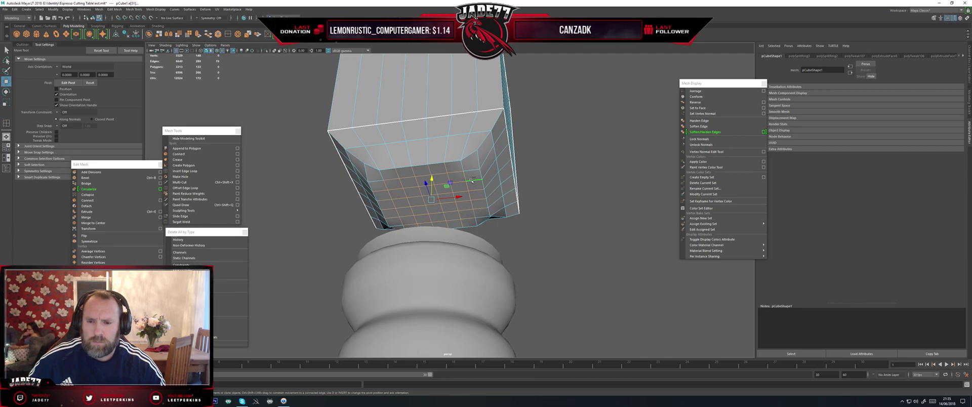
mouse_move(464, 192)
left_mouse_down("alt")
mouse_move(414, 205)
mouse_move(452, 201)
left_mouse_up("alt")
left_click_drag(433, 173, 507, 169)
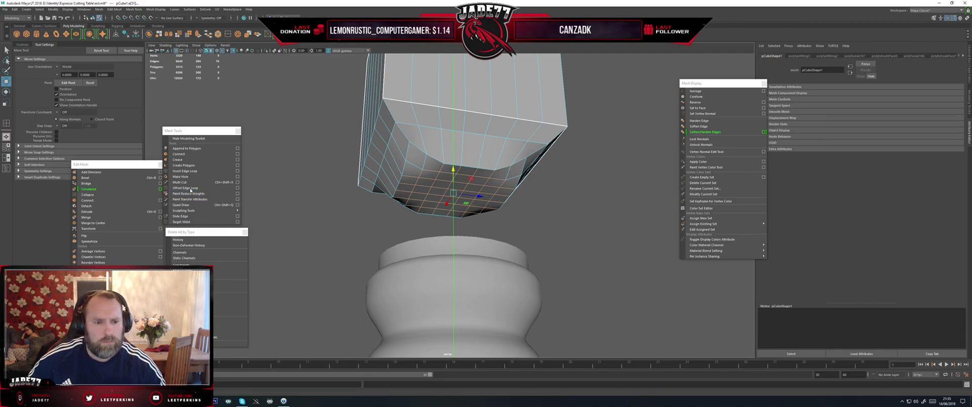
- Cut a new edge across each corner of the block's gridded underside with the Multi-Cut tool
left_click(182, 182)
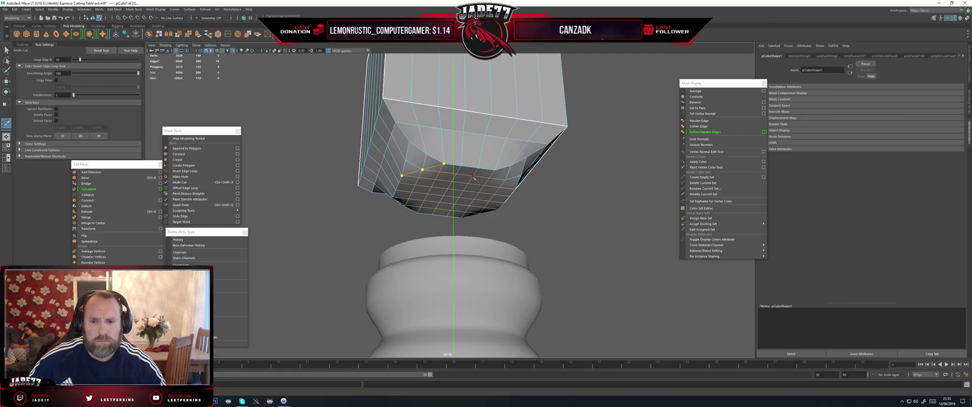
key("q")
left_click_drag(474, 178, 423, 165, "alt")
key("ctrl+shift+x")
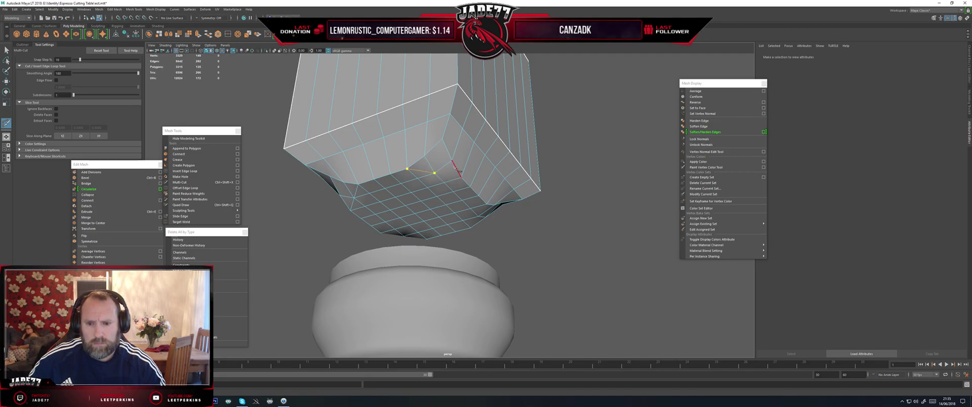
left_click(460, 176)
key("q")
left_click_drag(487, 182, 432, 172, "alt")
key("ctrl+shift+x")
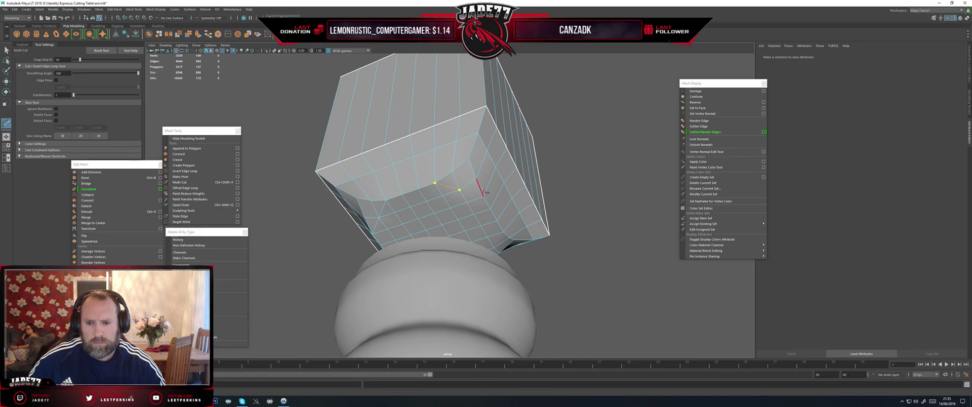
key("q")
left_click_drag(514, 207, 456, 167, "alt")
key("ctrl+shift+x")
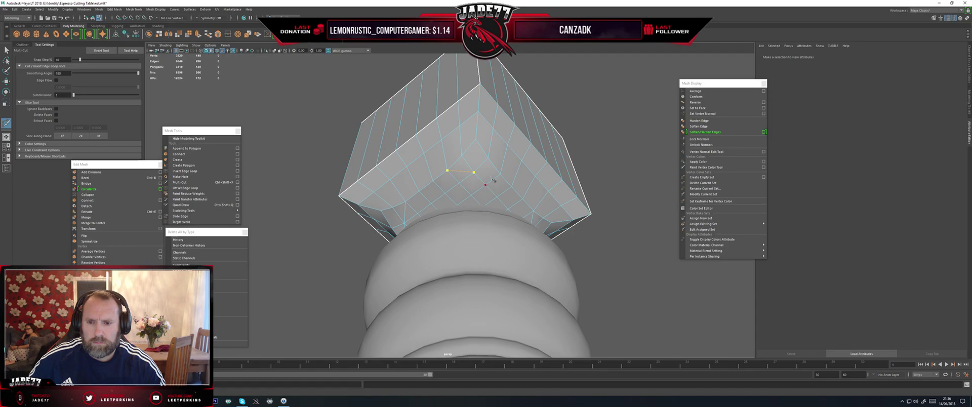
key("q")
left_click_drag(520, 197, 456, 222, "alt")
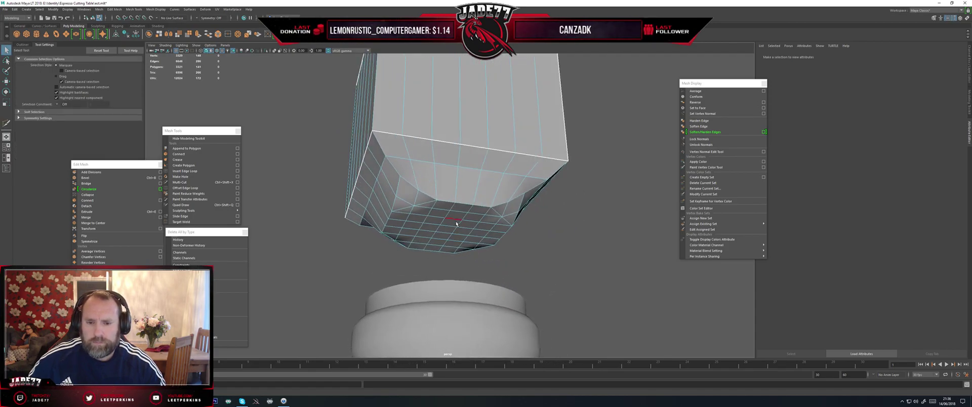
- Switch to face selection and select the rows of faces across the flat middle of the underside
scroll(451, 219, "up", 2)
right_click_drag(439, 215, 439, 230)
left_click(422, 228)
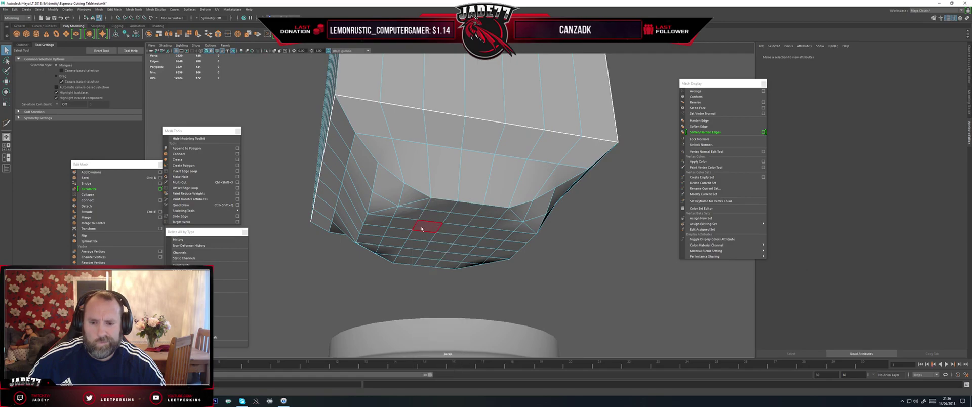
left_click(386, 223)
double_click(517, 238, "shift")
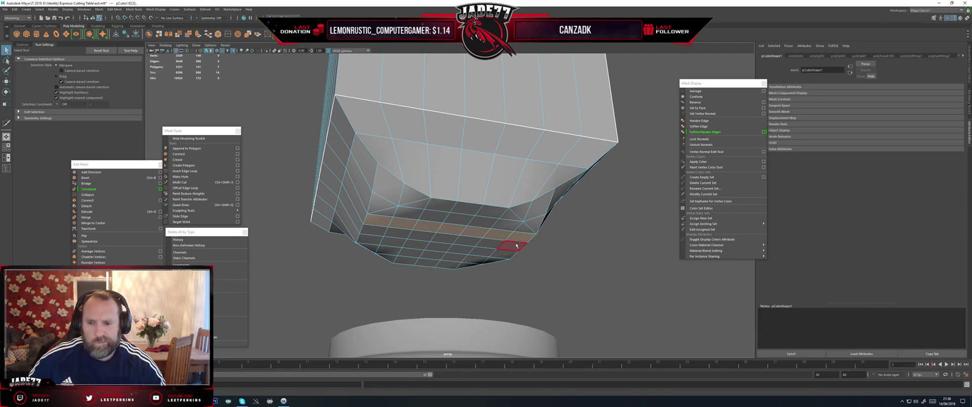
left_click(516, 246, "shift")
double_click(504, 255, "shift")
left_click(483, 252, "shift")
left_click(461, 251, "shift")
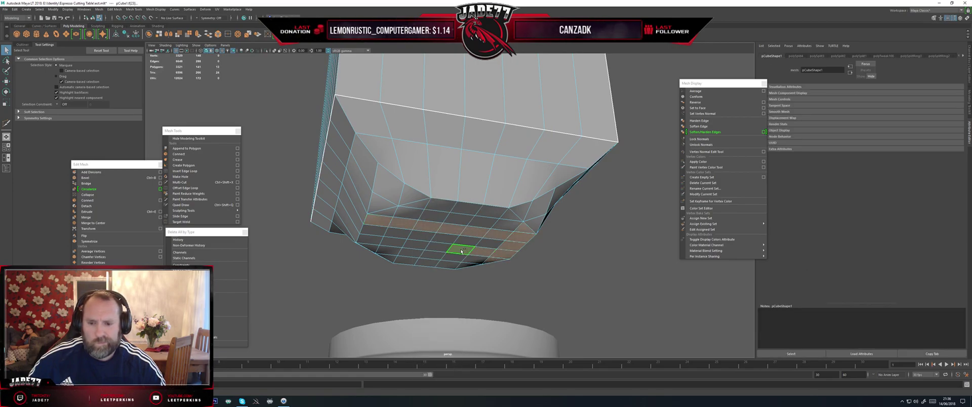
double_click(370, 242, "shift")
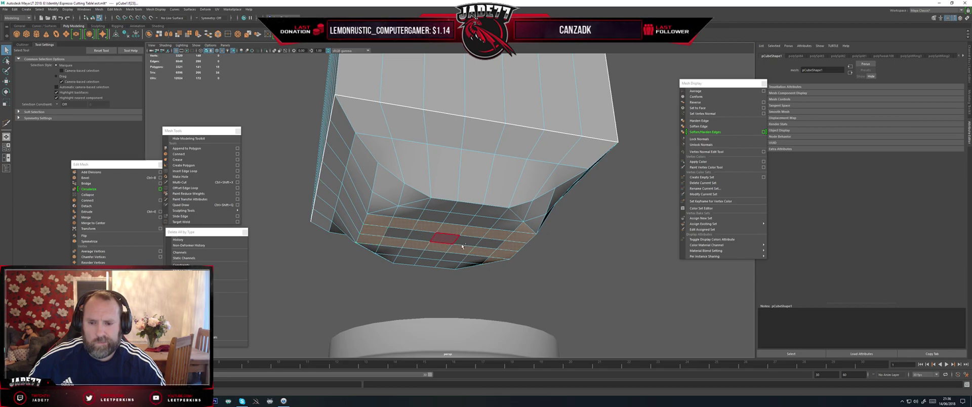
double_click(488, 235, "shift")
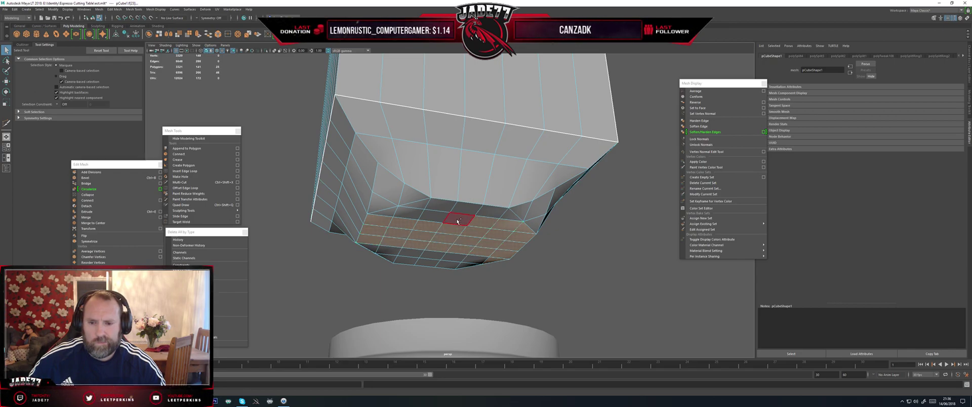
- Trim the outer faces from the selection so that only the inner block of underside faces stays selected
left_click(382, 224, "ctrl")
left_click(378, 231, "ctrl")
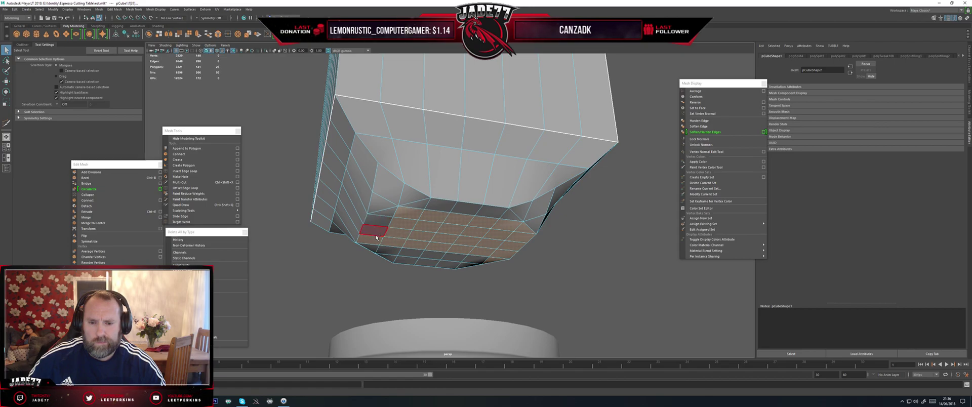
left_click(374, 240, "ctrl")
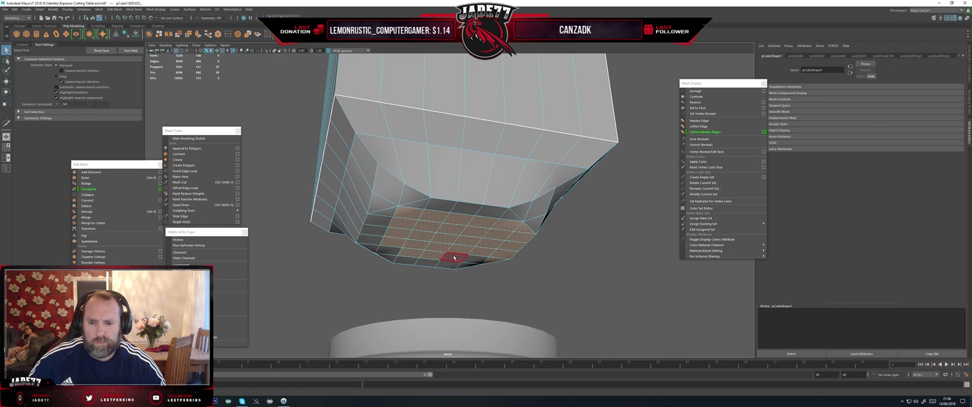
left_click(518, 243, "ctrl")
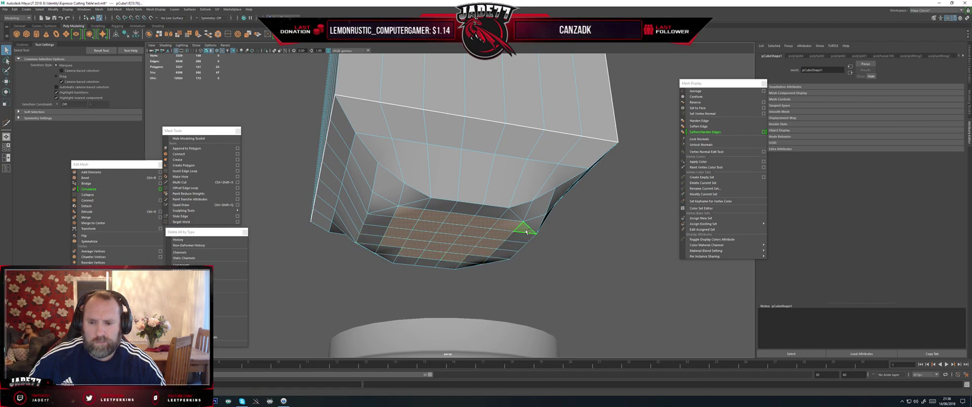
left_click_drag(439, 246, 434, 234, "alt")
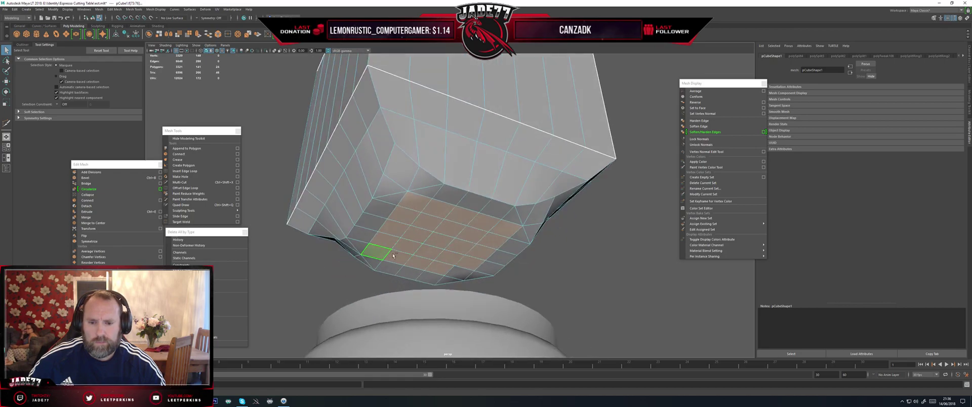
left_click_drag(455, 267, 472, 268, "alt")
left_click(490, 270, "shift")
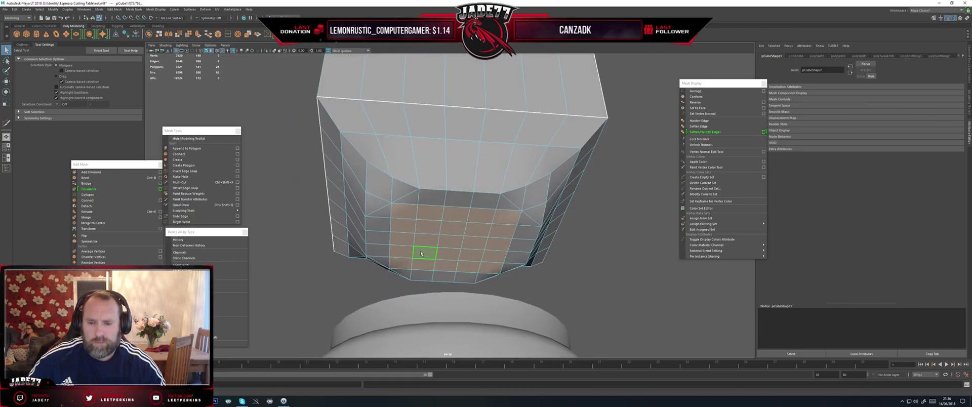
- Move the selected inner faces downward to deepen the middle of the underside
mouse_move(431, 234)
left_mouse_down("alt")
mouse_move(486, 257)
mouse_move(426, 242)
left_mouse_up("alt")
key("w")
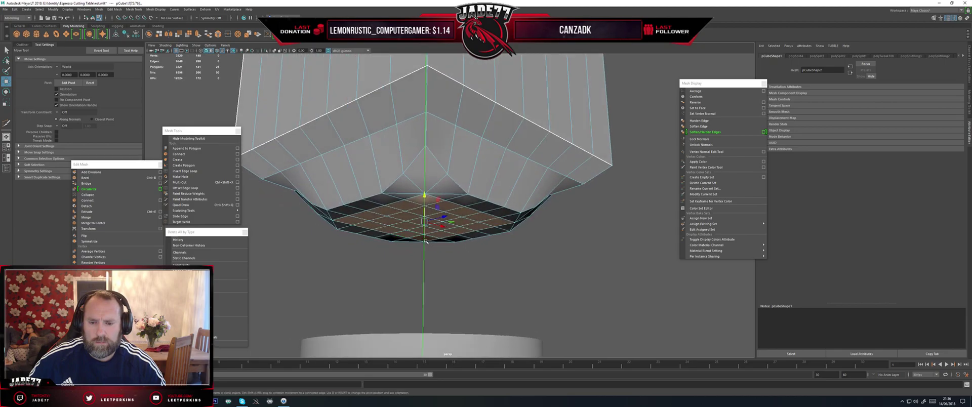
left_click_drag(424, 196, 418, 222)
left_click_drag(418, 222, 446, 198, "alt")
- Select the central face strips in both directions as a cross and lower them slightly to round the underside
left_click(424, 195)
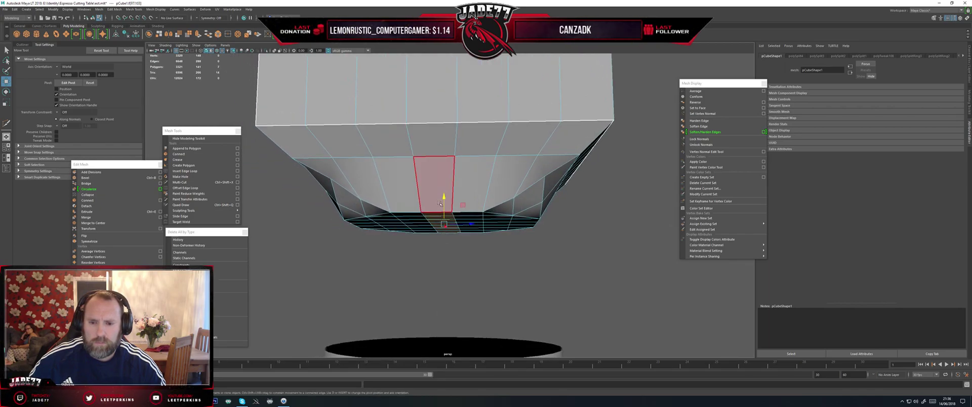
left_click_drag(449, 204, 452, 206, "alt")
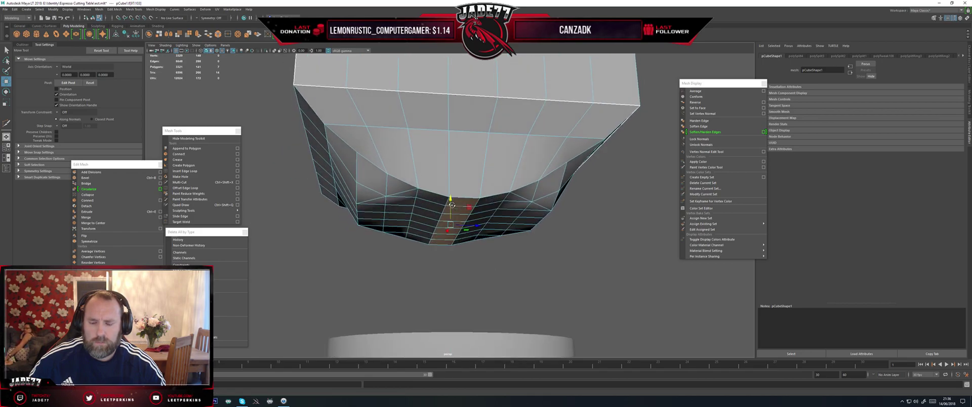
left_click_drag(406, 228, 371, 206, "alt")
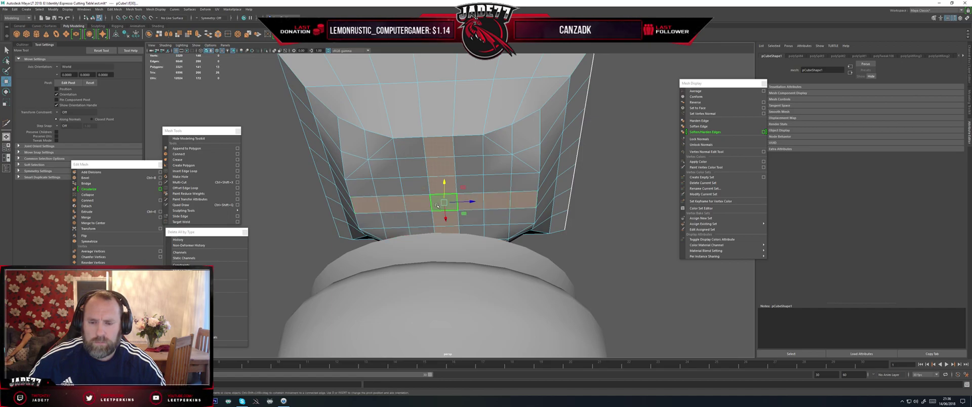
left_click_drag(437, 205, 436, 220, "alt")
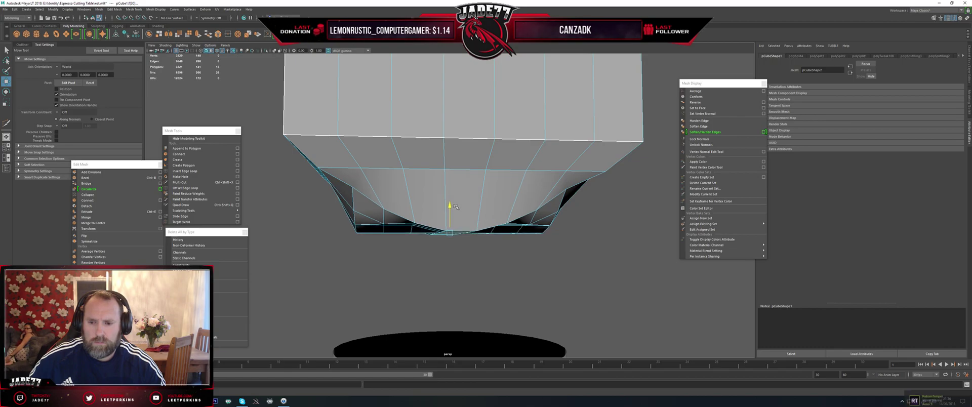
left_click_drag(455, 205, 580, 210, "alt")
scroll(527, 213, "up", 3)
left_click_drag(511, 218, 450, 210, "alt")
scroll(450, 208, "up", 2)
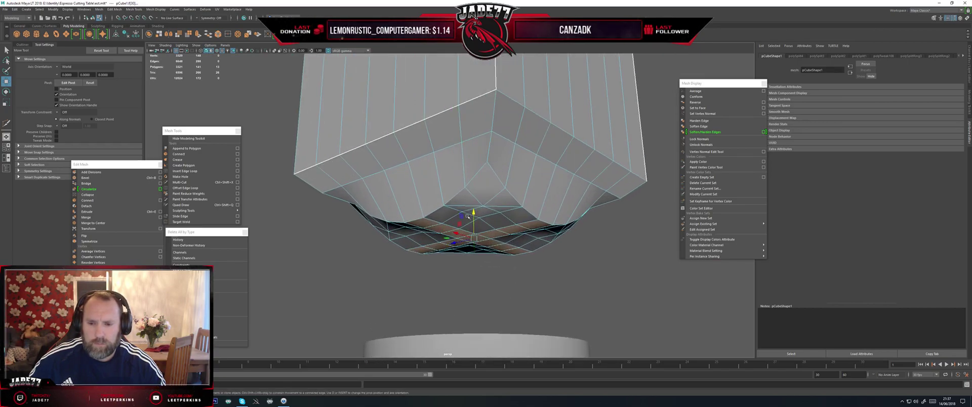
- Add further Multi-Cut edges across the faces at the corners of the rounded underside
key("ctrl+shift+x")
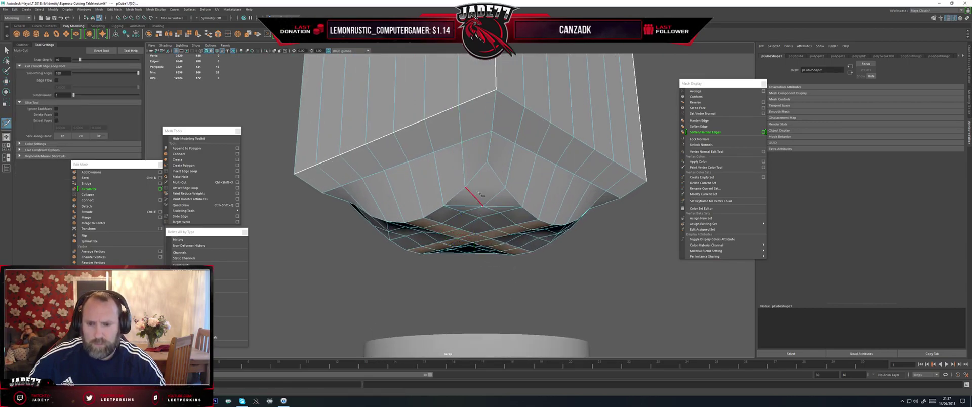
left_click(507, 190)
key("q")
left_click_drag(507, 190, 497, 218, "alt")
key("ctrl+shift+x")
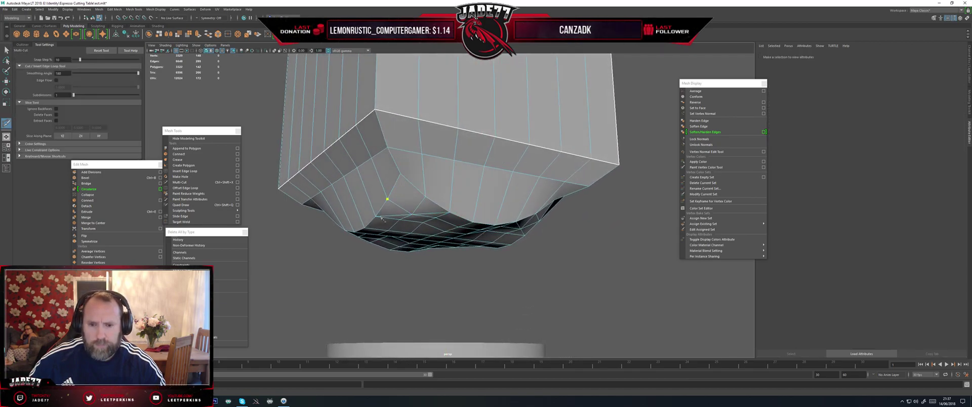
left_click(417, 192)
left_click_drag(417, 191, 562, 190, "alt")
key("q")
key("ctrl+shift+x")
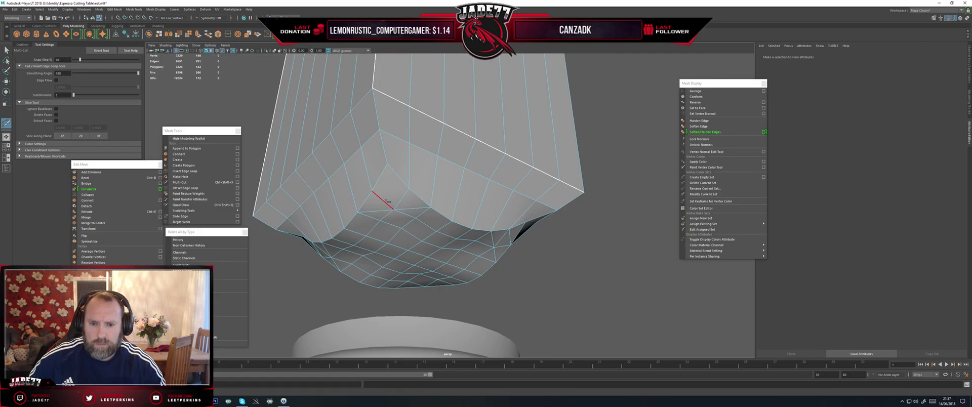
left_click(410, 189)
key("q")
scroll(439, 188, "down", 3)
left_click_drag(400, 192, 393, 215, "alt")
right_click_drag(393, 215, 394, 216)
left_click(404, 213)
key("w")
left_click_drag(403, 214, 454, 215, "alt")
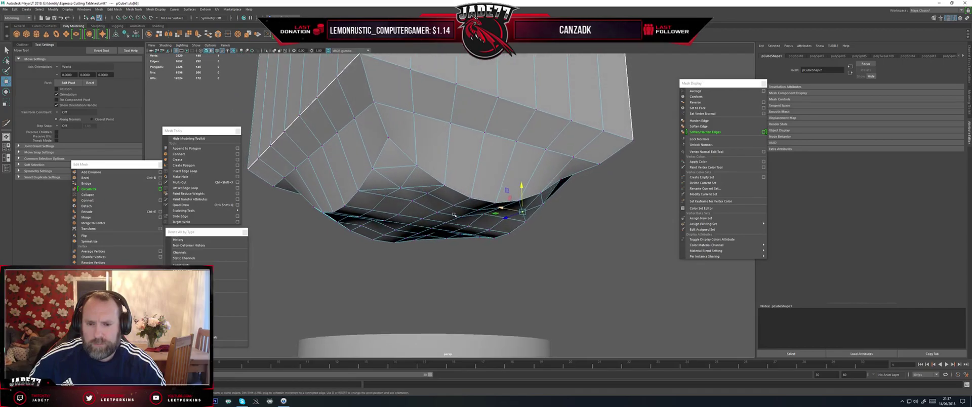
- Select the rows of faces that frame the central square of the rounded underside
right_click_drag(404, 206, 403, 220)
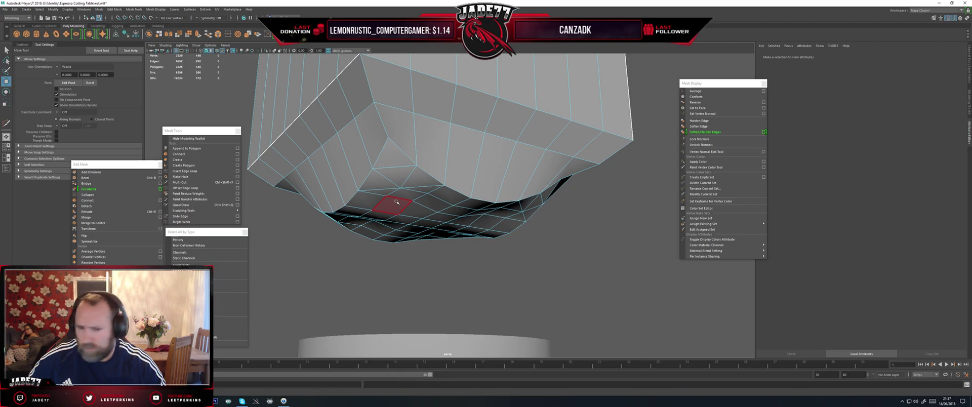
left_click(403, 194)
left_click_drag(392, 210, 478, 193, "alt")
double_click(353, 173, "shift")
double_click(371, 182, "shift")
double_click(401, 195, "shift")
left_click_drag(401, 195, 427, 213, "alt")
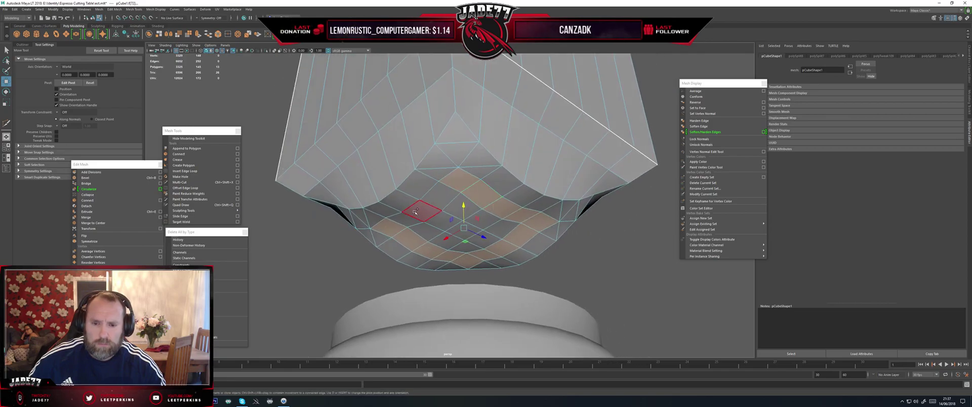
- Add the faces enclosed by the frame so the whole central square of the underside is selected
left_click(428, 231, "shift")
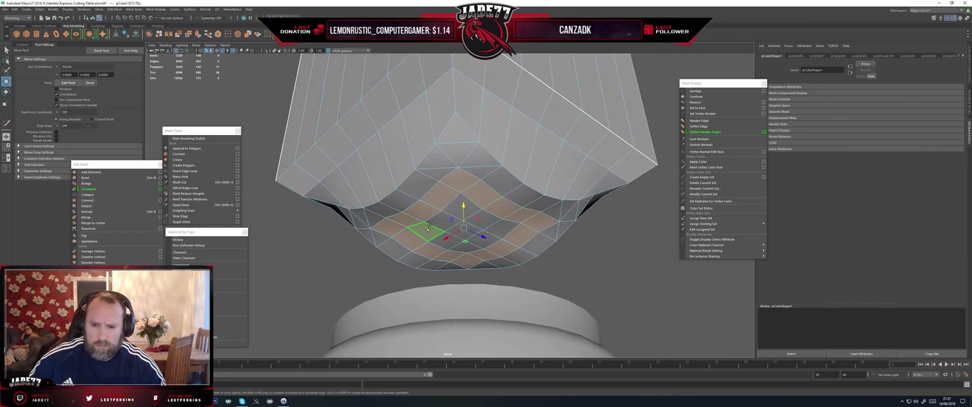
left_click(444, 222, "shift")
left_click(459, 208, "shift")
left_click(483, 220, "shift")
left_click(503, 232, "shift")
left_click(483, 245, "shift")
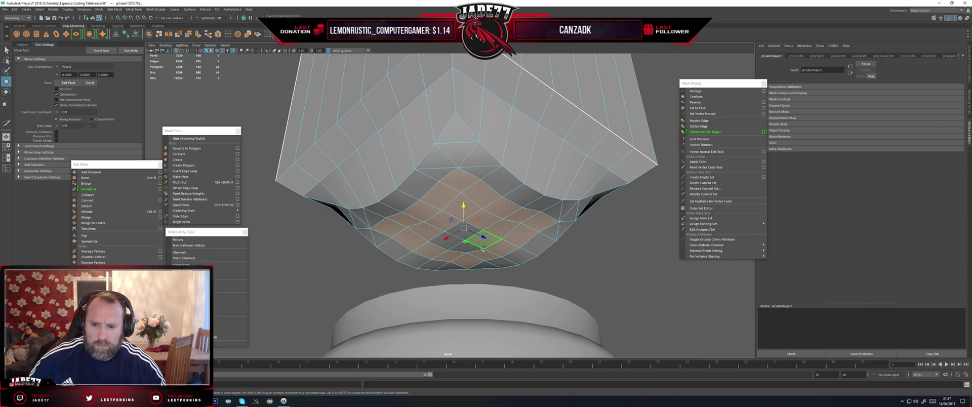
left_click(473, 250, "shift")
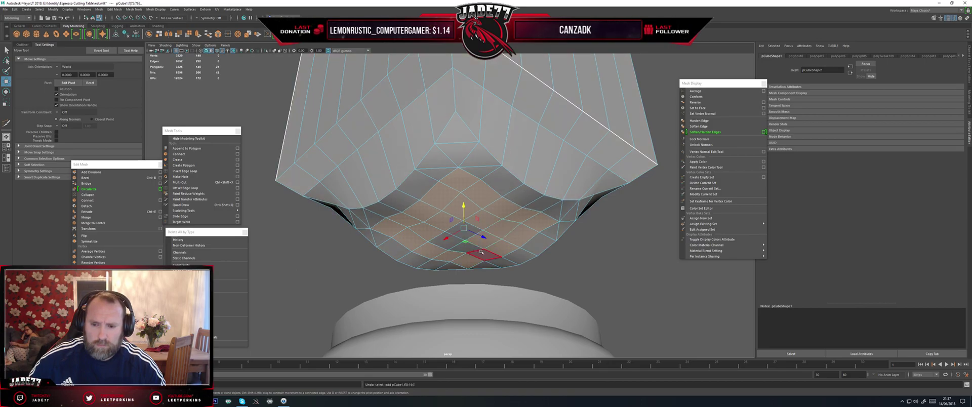
left_click(484, 253, "shift")
left_click(466, 248, "shift")
left_click(450, 246, "shift")
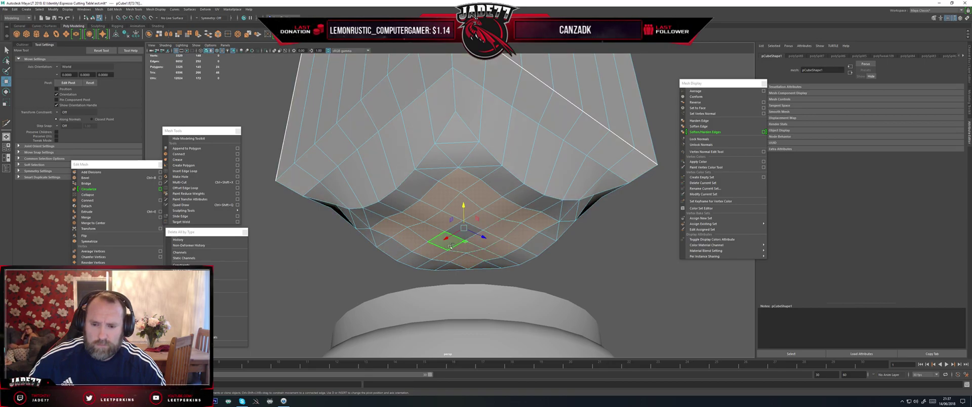
left_click(475, 228, "shift")
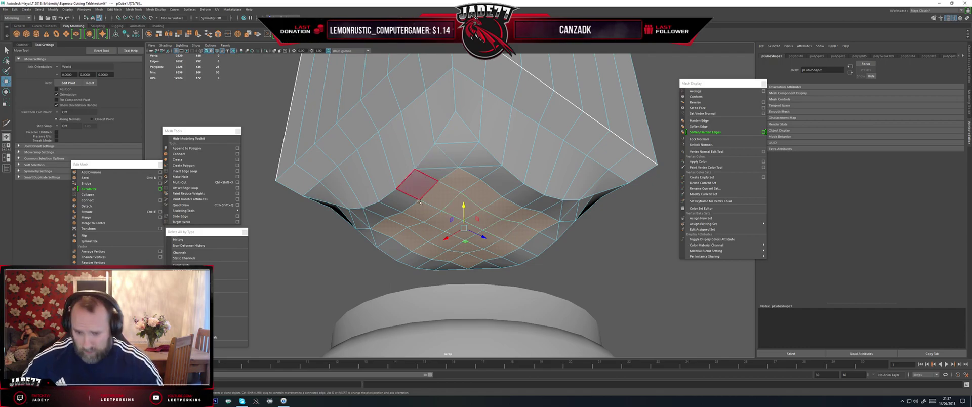
- Extrude the central underside faces into a short downward neck with a flat end and delete its end faces
key("ctrl+e")
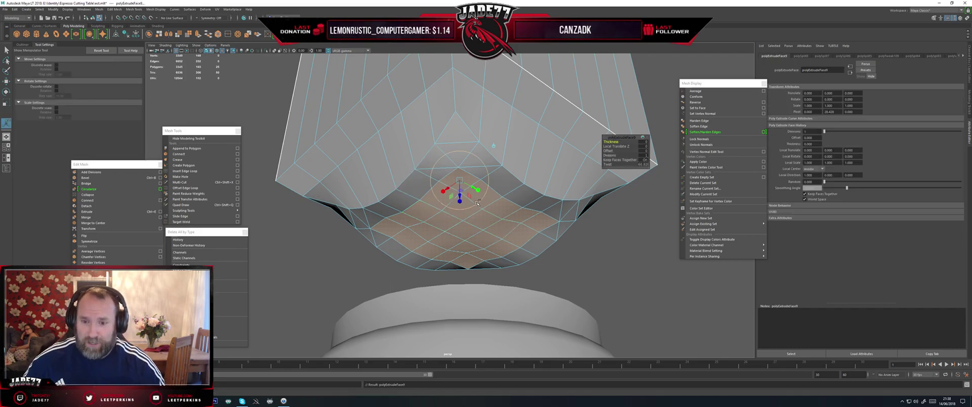
key("r")
left_click_drag(461, 205, 554, 226)
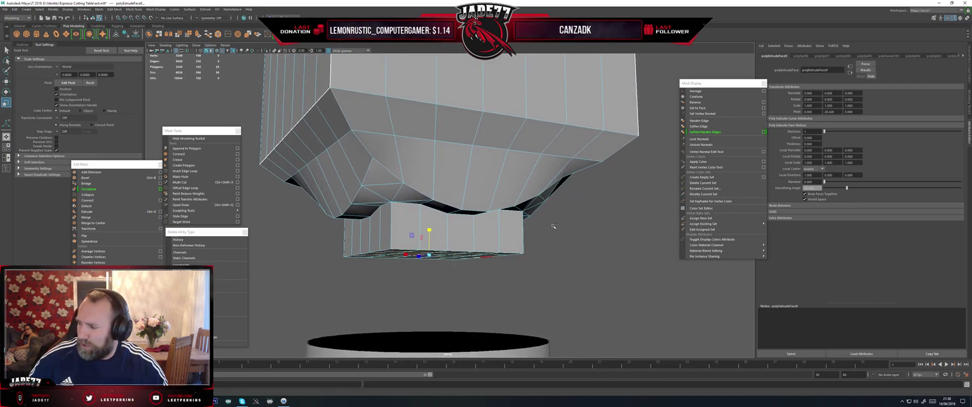
left_click_drag(546, 200, 478, 208, "alt")
key("Delete")
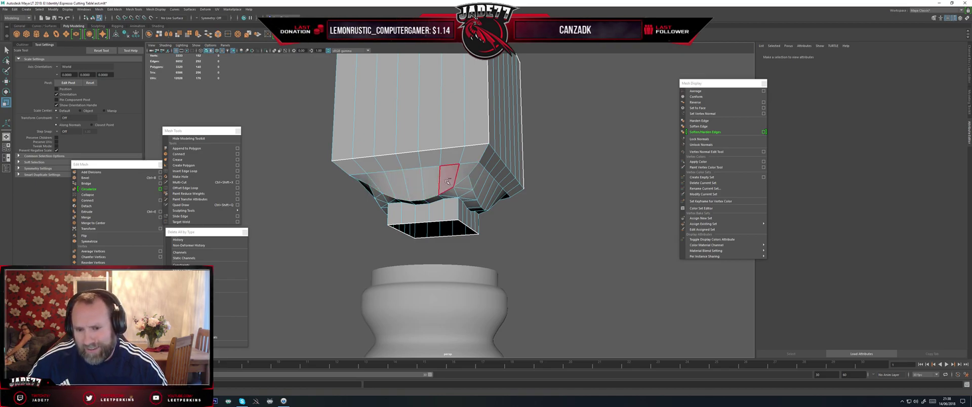
- Select the ring of vertices running around the top of the rounded underside, just below the block's lower edge
left_click_drag(424, 203, 444, 208, "alt")
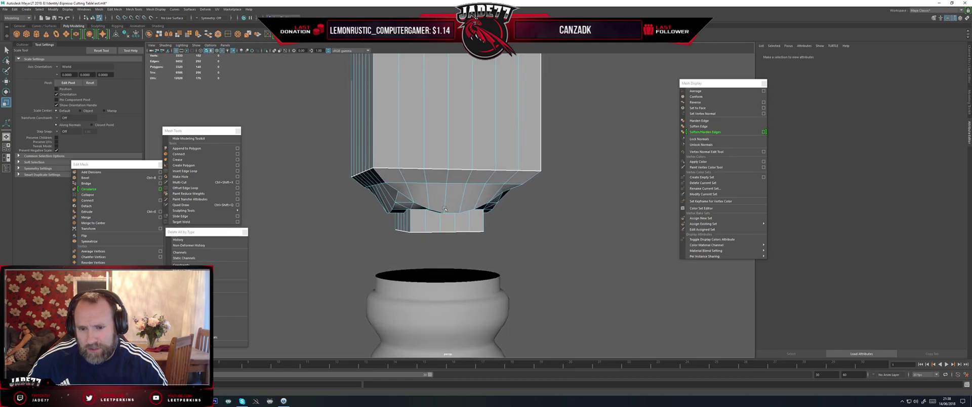
mouse_move(410, 176)
left_mouse_down("alt")
mouse_move(487, 194)
mouse_move(443, 194)
mouse_move(450, 209)
mouse_move(446, 172)
mouse_move(465, 155)
mouse_move(468, 177)
mouse_move(483, 186)
mouse_move(392, 180)
mouse_move(412, 177)
left_mouse_up("alt")
right_click(445, 170)
right_click_drag(414, 174, 400, 175)
left_click(416, 173)
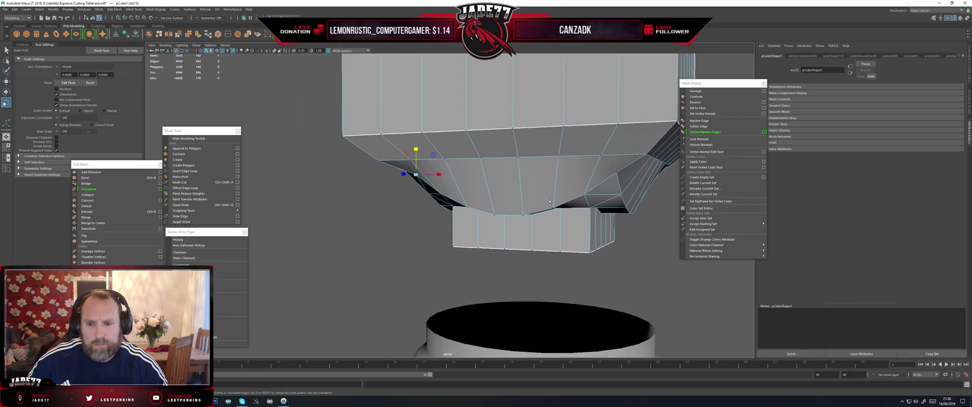
left_click_drag(548, 200, 429, 166, "alt")
left_click_drag(483, 187, 395, 177, "alt")
left_click_drag(451, 168, 449, 140, "alt")
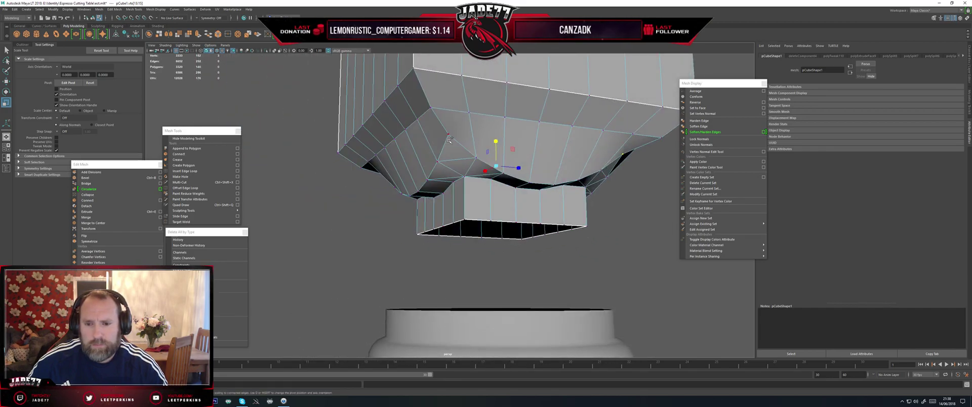
left_click_drag(458, 166, 438, 179, "alt")
- Scale the selected vertex ring inward beneath the block's lower edge
key("w")
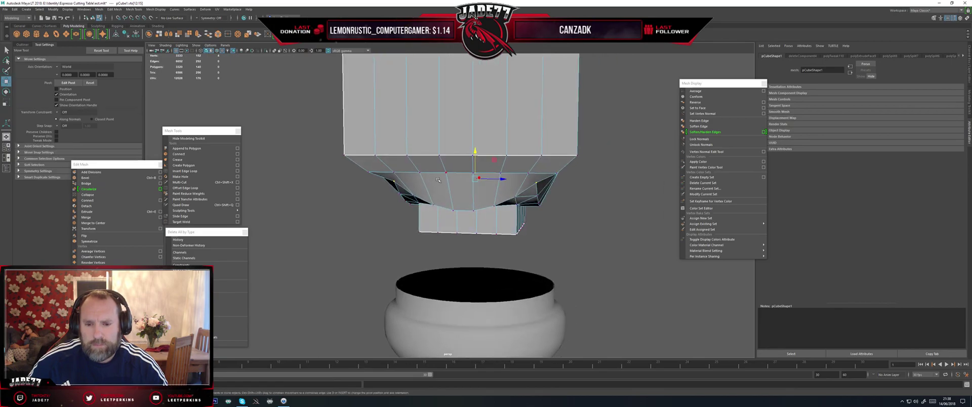
left_click_drag(474, 151, 476, 161)
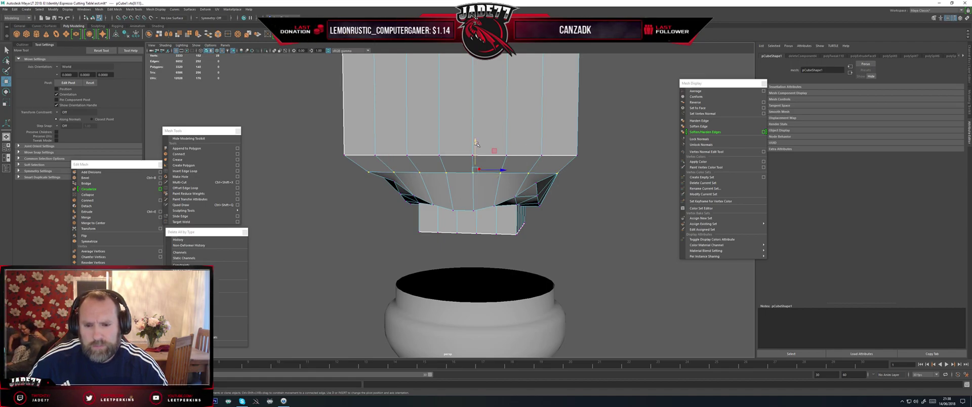
left_click_drag(476, 144, 477, 140)
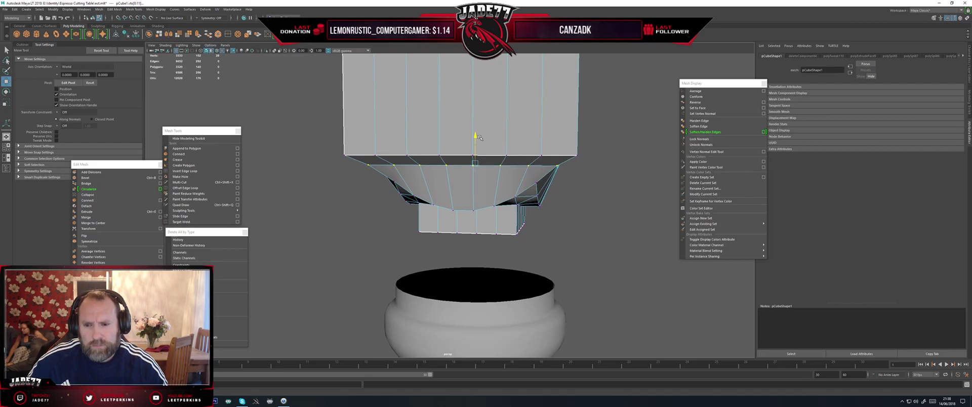
key("r")
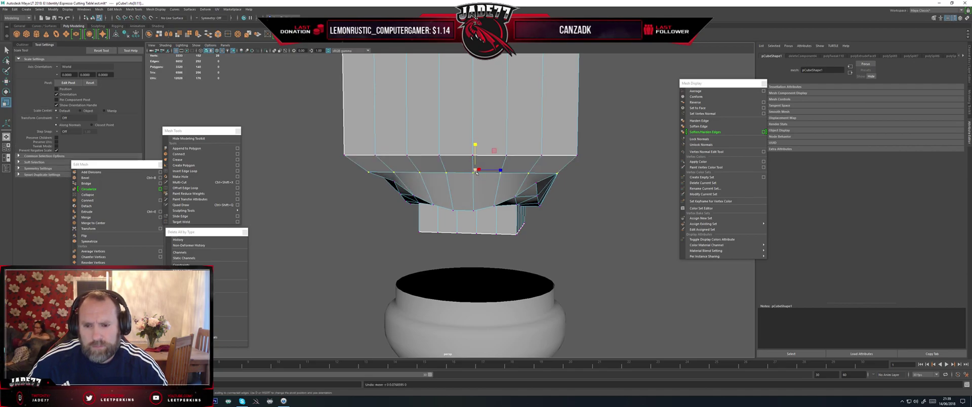
left_click_drag(474, 170, 550, 152)
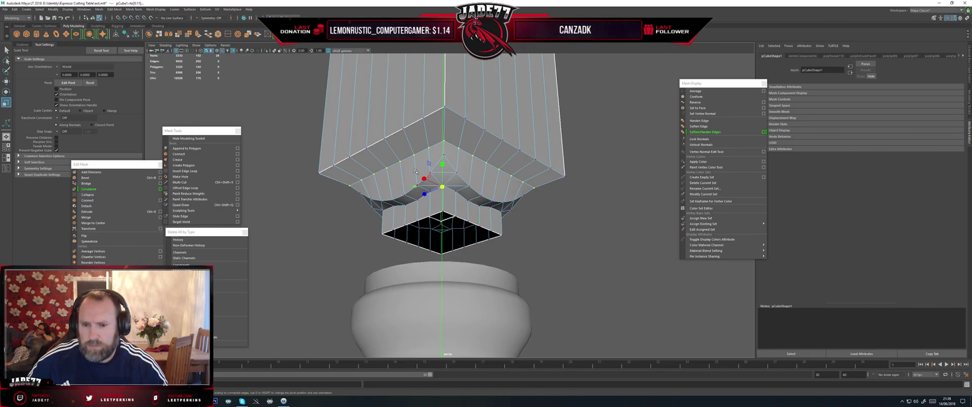
- Select the block's vertical corner edges and the lower border edges along its first side
left_click(417, 152)
left_click_drag(417, 152, 424, 145, "alt")
left_click(399, 143)
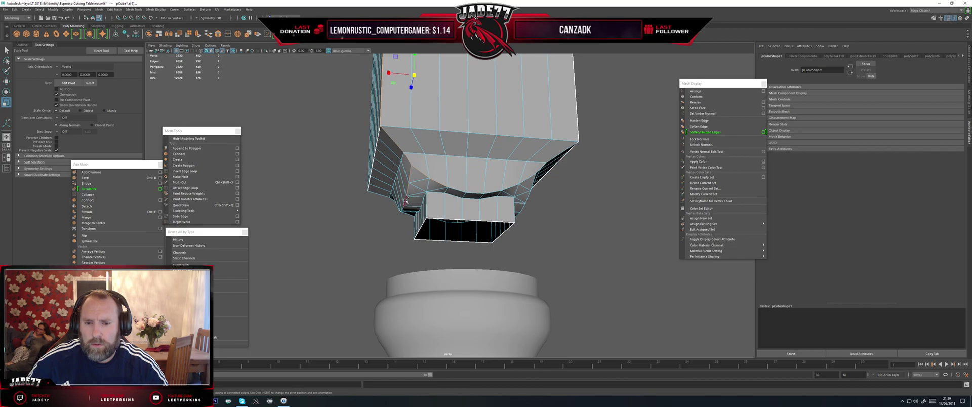
left_click(460, 191, "shift")
left_click(474, 193, "shift")
left_click(492, 193, "shift")
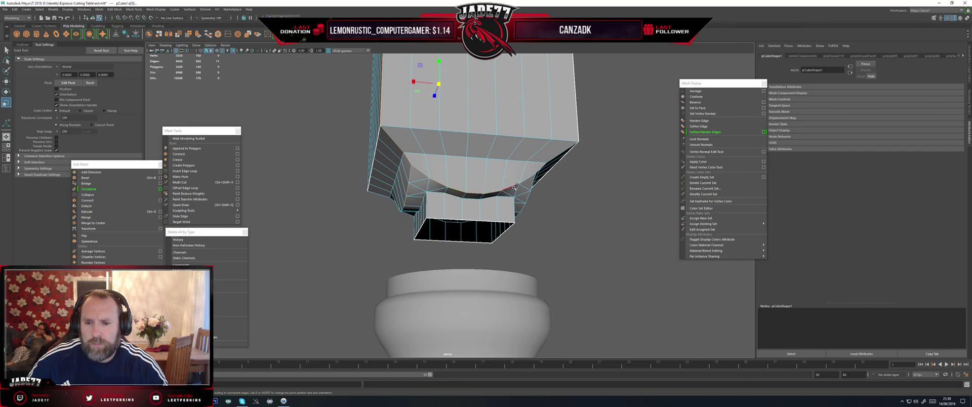
left_click(575, 126, "shift")
- Add the lower border edges on the block's remaining sides to the edge selection
left_click_drag(567, 142, 482, 150, "alt")
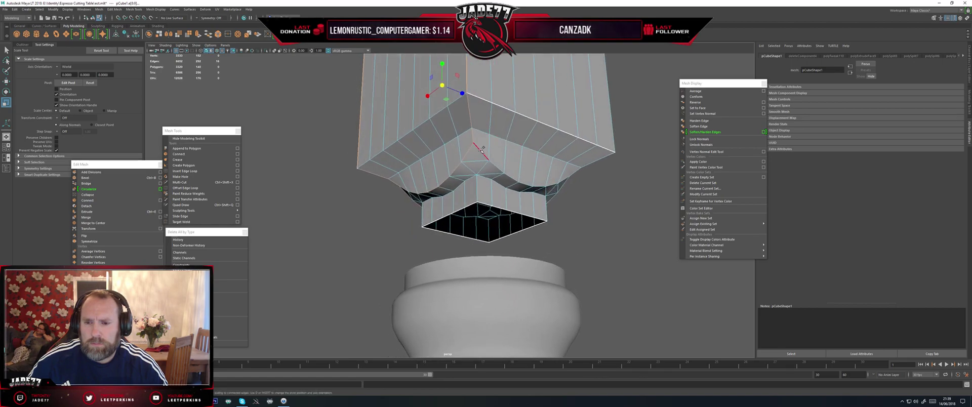
left_click(528, 184, "shift")
left_click(540, 186, "shift")
left_click(554, 185, "shift")
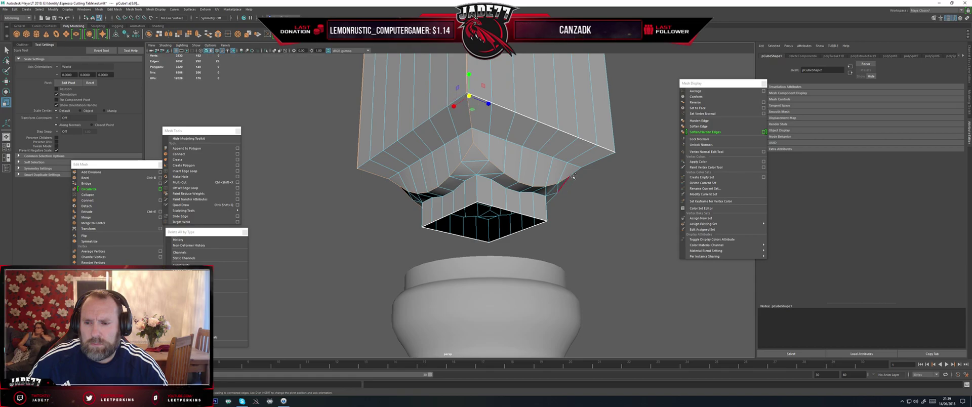
left_click(572, 176, "shift")
left_click(591, 167, "shift")
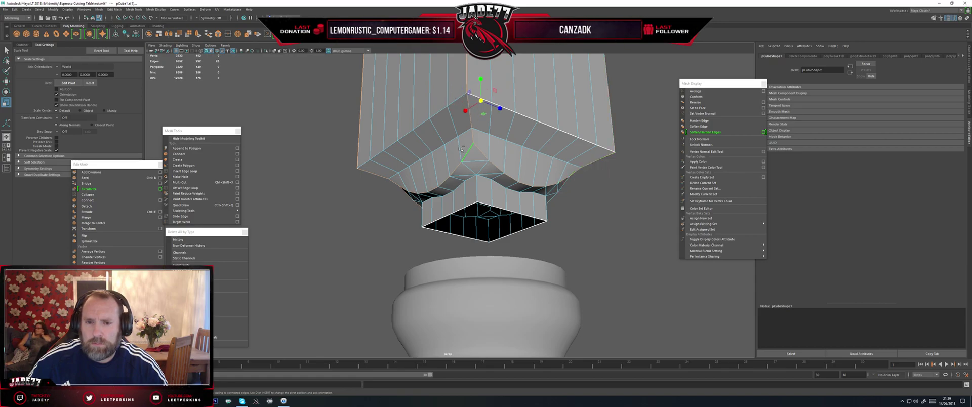
left_click_drag(444, 118, 385, 152, "alt")
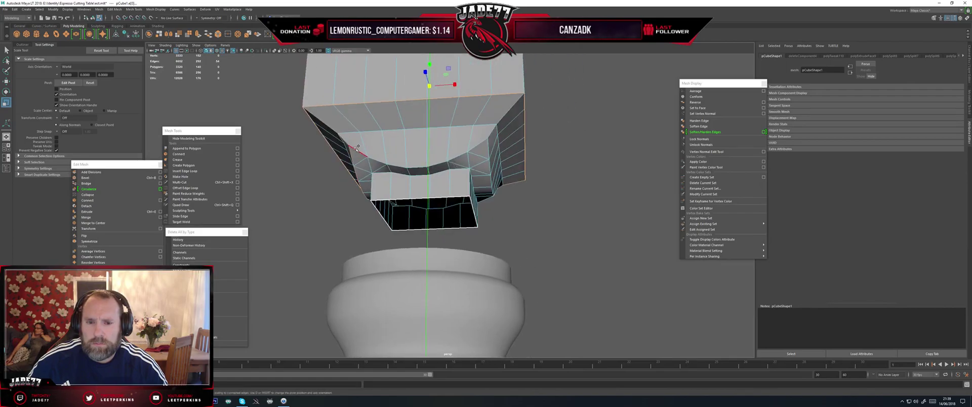
left_click(417, 164, "shift")
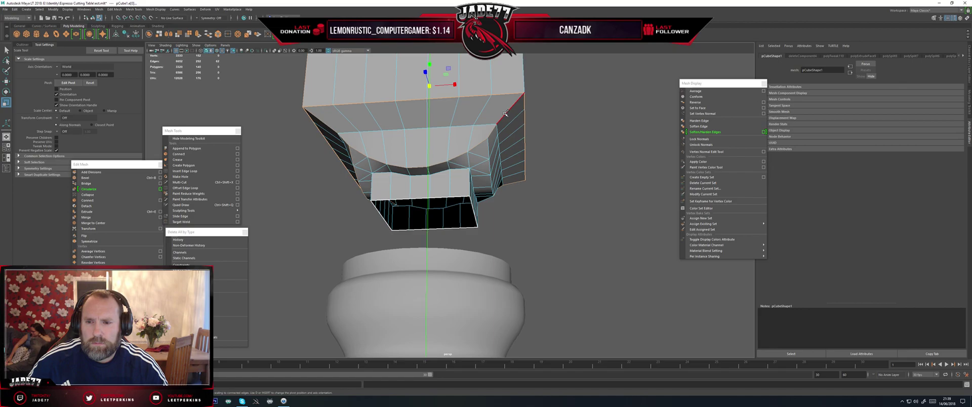
left_click_drag(539, 132, 414, 125, "alt")
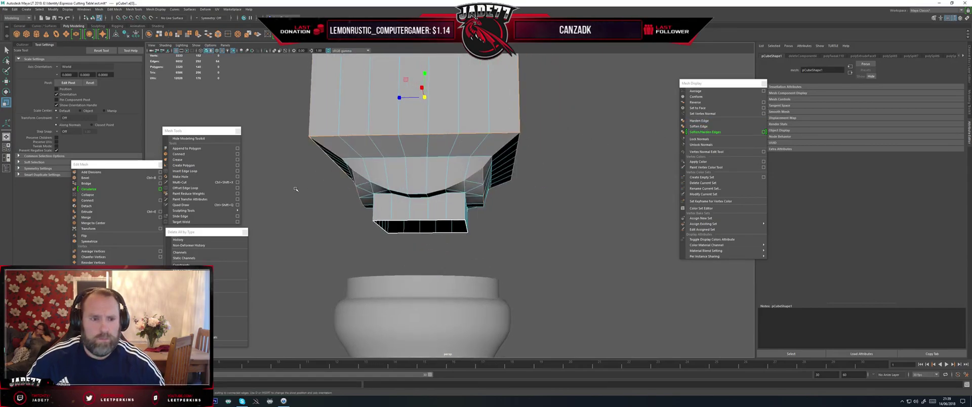
left_click(107, 179)
scroll(550, 169, "up", 5)
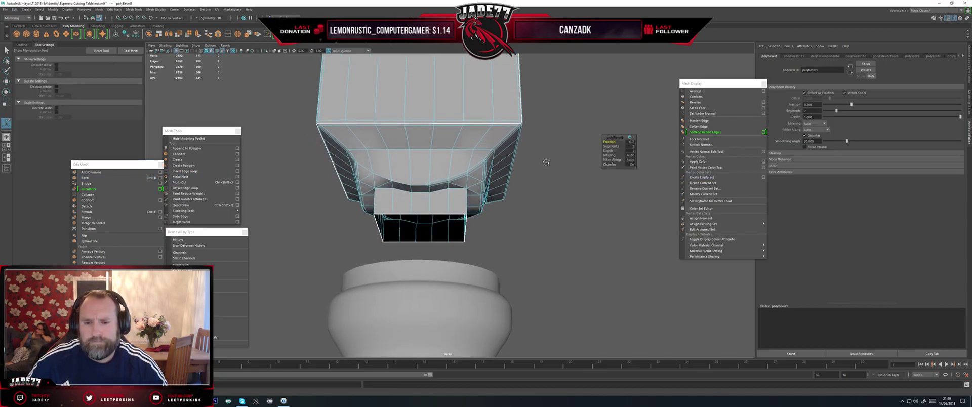
key("ctrl+z")
- Bevel the selected vertical corner and lower border edges of the square block
left_click_drag(492, 160, 480, 165, "alt")
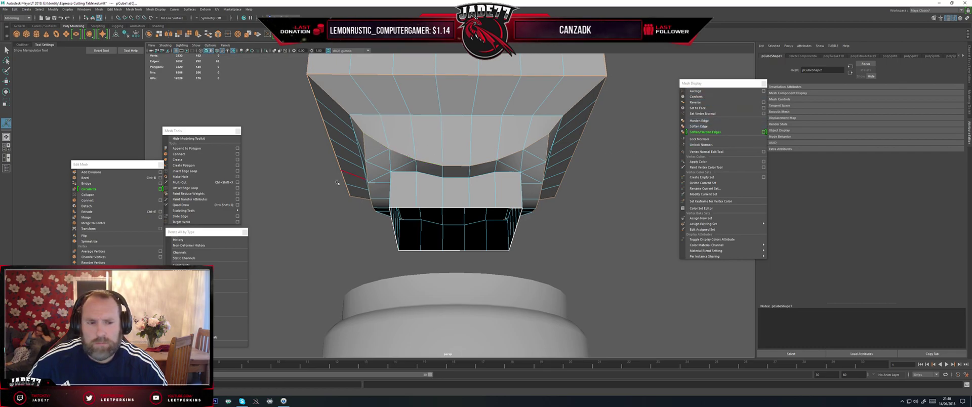
left_click(109, 179)
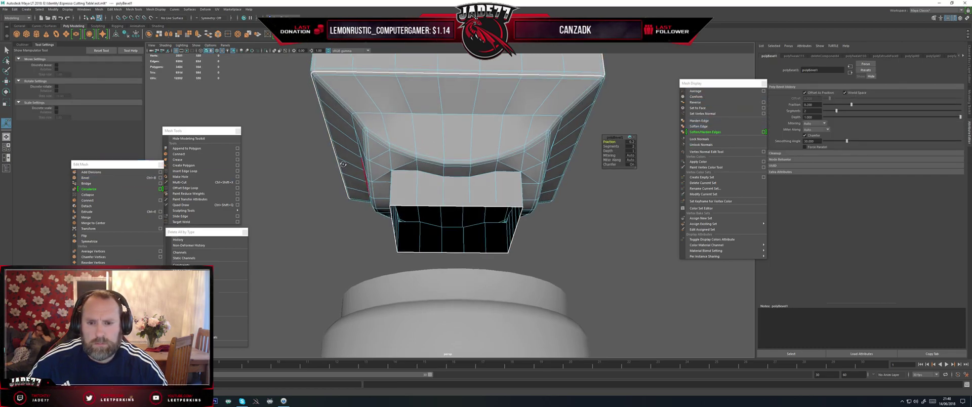
left_click_drag(455, 167, 498, 176, "alt")
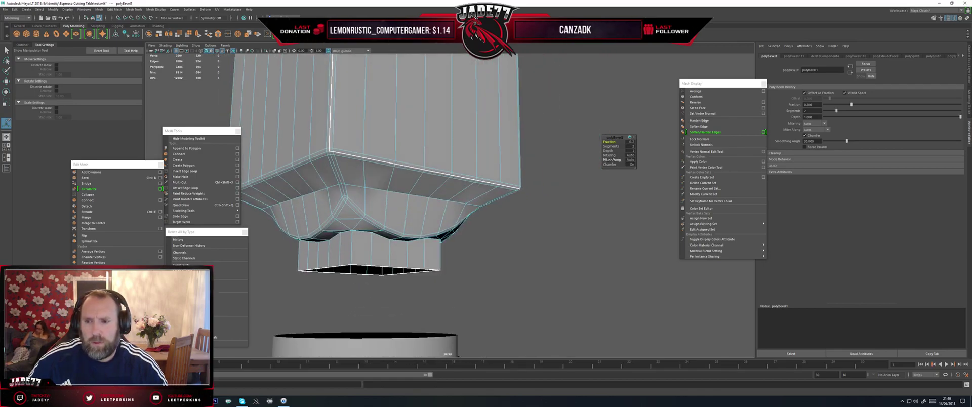
- Adjust the segment count of the bevel on the square leg block and return to object selection
left_click_drag(611, 159, 592, 151, "alt")
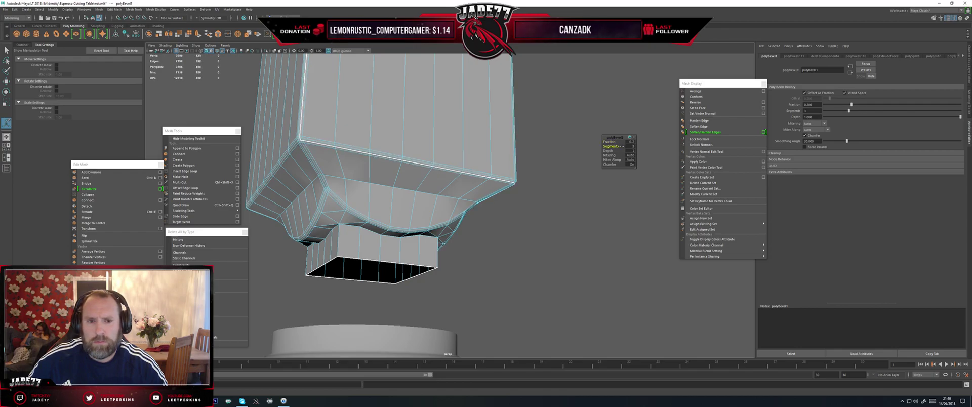
left_click_drag(614, 142, 611, 142)
right_click_drag(440, 144, 471, 134)
key("q")
- Apply Soften/Harden Edges to the square leg block and clear the selection
scroll(522, 147, "down", 6)
left_click(524, 148)
left_click_drag(557, 148, 523, 178, "alt")
scroll(461, 178, "up", 3)
left_click(461, 179)
left_click(694, 135)
left_click(575, 162)
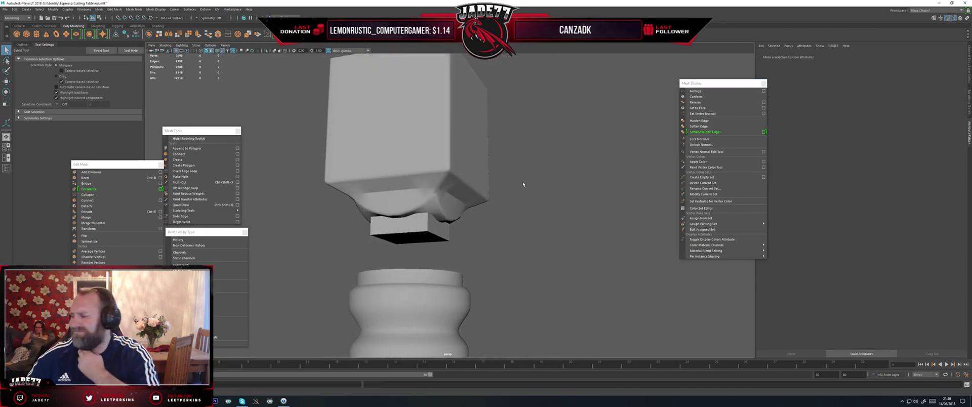
- Delete the faces of the short square neck beneath the block's curved underside
left_click(414, 187)
right_click_drag(413, 187, 409, 171)
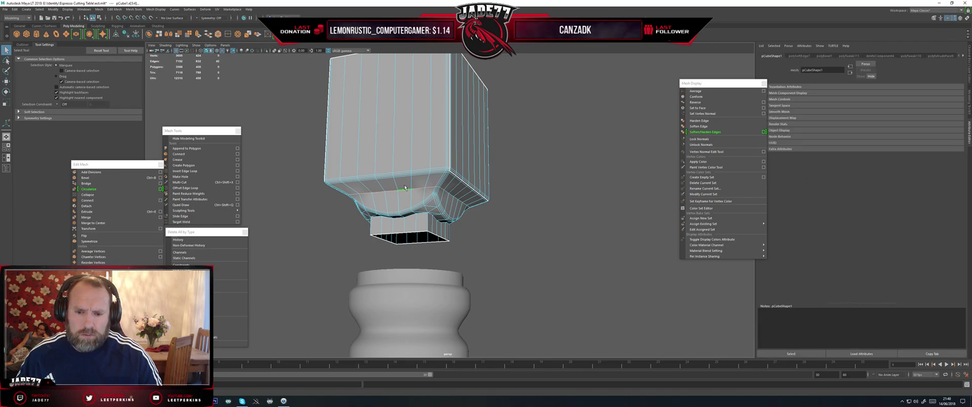
key("r")
left_click_drag(406, 242, 353, 228, "alt")
right_click_drag(353, 228, 360, 207, "alt")
middle_click_drag(361, 207, 425, 207, "alt")
right_click_drag(426, 208, 431, 203, "alt")
left_click_drag(431, 202, 499, 209, "alt")
right_click_drag(412, 245, 417, 259)
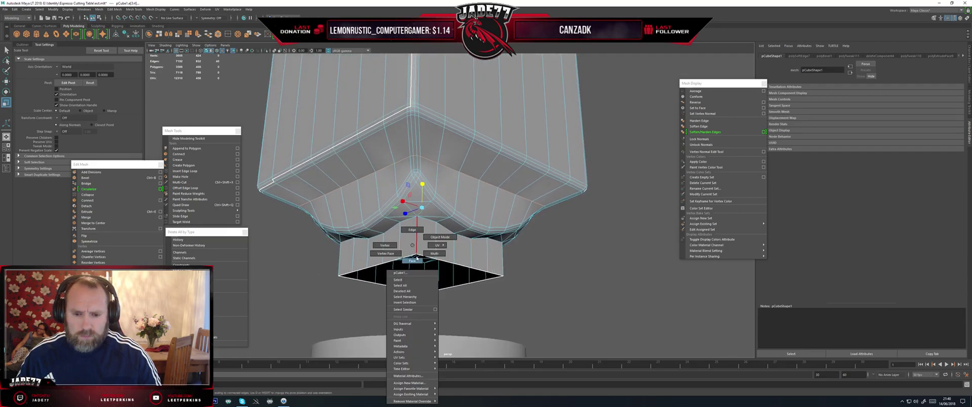
left_click(428, 243)
key("Delete")
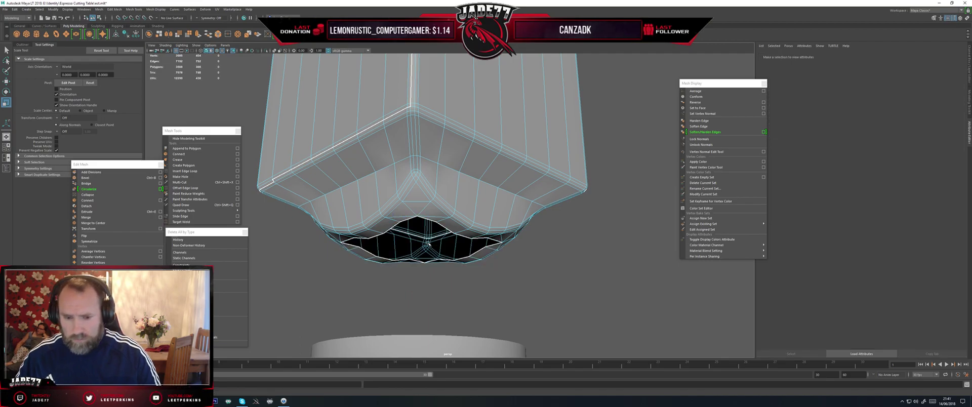
- Select the ring of faces bordering the opening under the block and delete it
scroll(426, 242, "up", 2)
left_click_drag(400, 236, 402, 226, "alt")
left_click(392, 191)
left_click(372, 207)
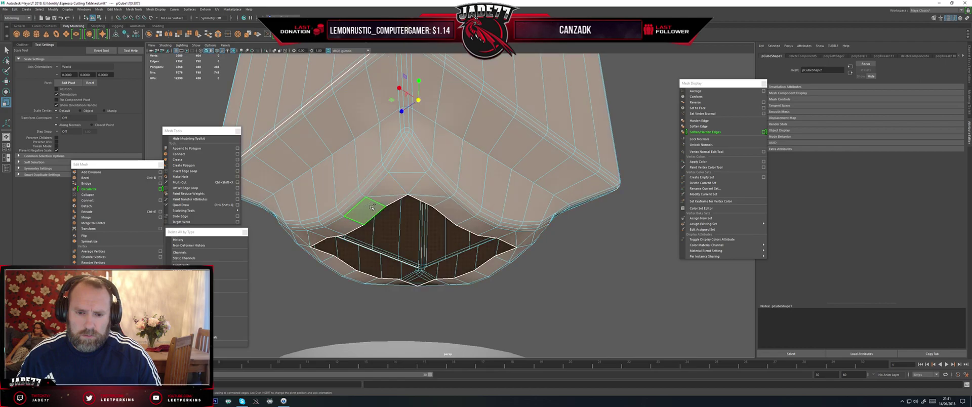
left_click(391, 201)
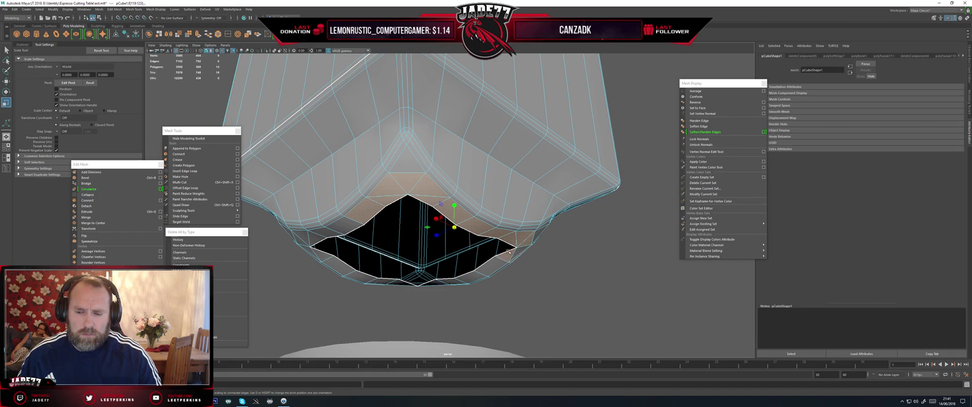
left_click_drag(508, 251, 440, 196, "alt")
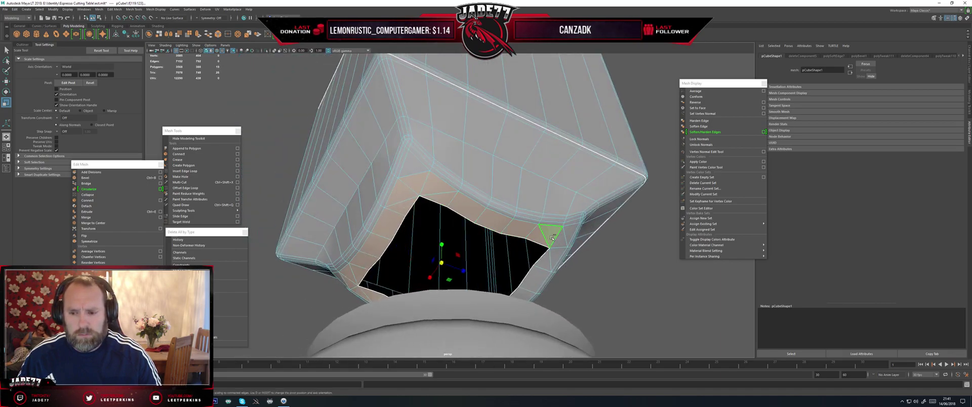
left_click_drag(534, 274, 513, 289, "alt")
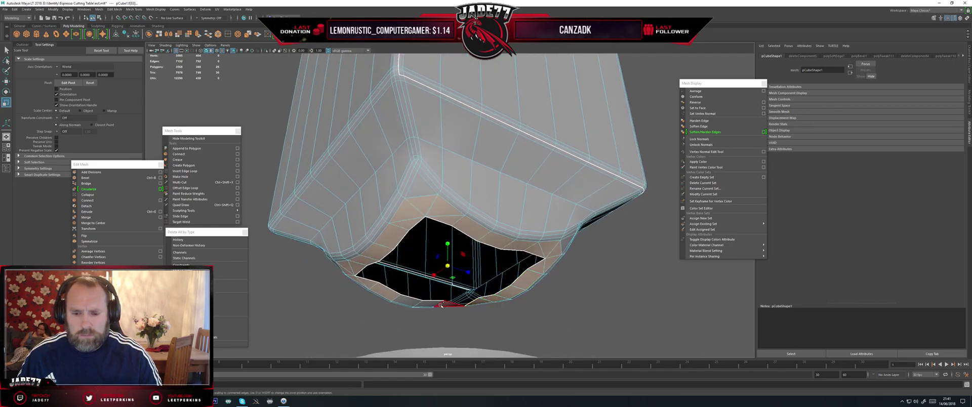
left_click_drag(475, 267, 485, 168, "alt")
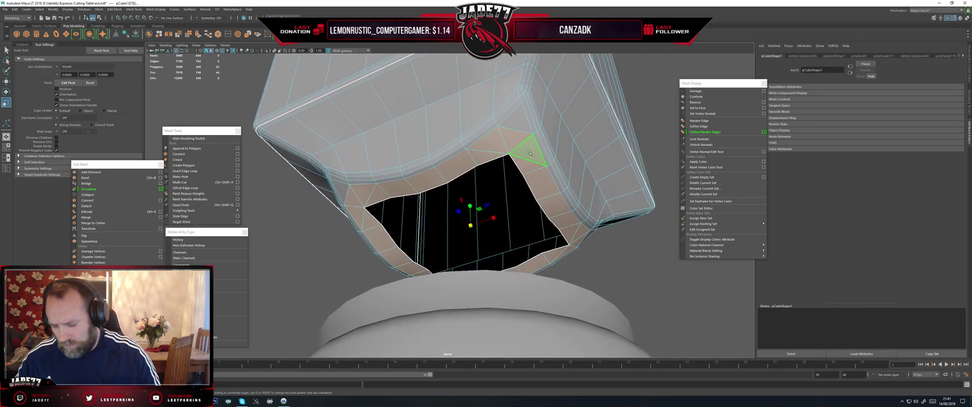
key("Delete")
- Undo the deletion of the face ring around the opening, then delete the same faces again
left_click_drag(505, 143, 638, 156, "alt")
scroll(526, 212, "up", 2)
left_click_drag(505, 164, 502, 157, "alt")
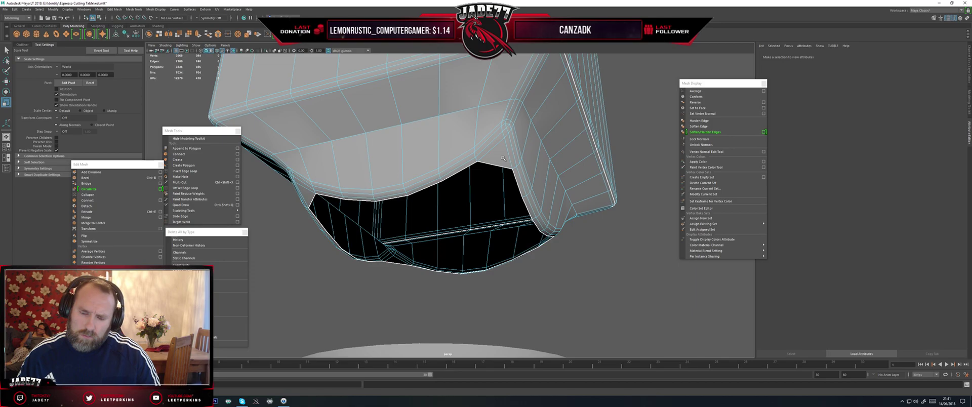
left_click_drag(503, 159, 493, 189, "alt")
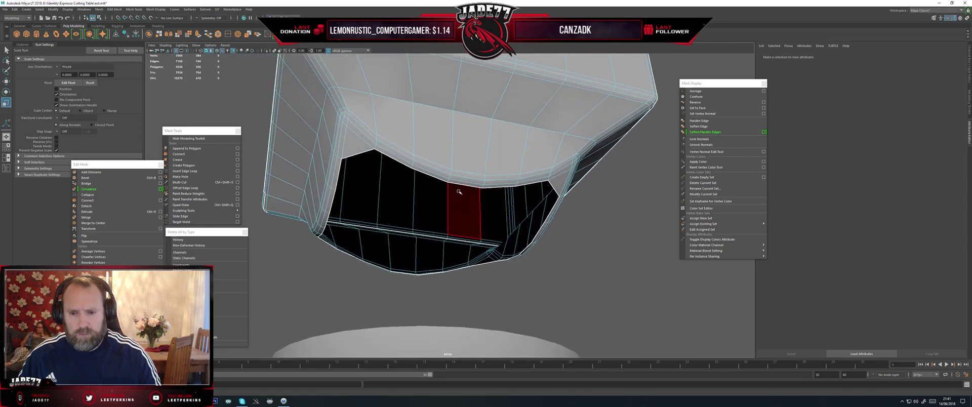
key("ctrl+z")
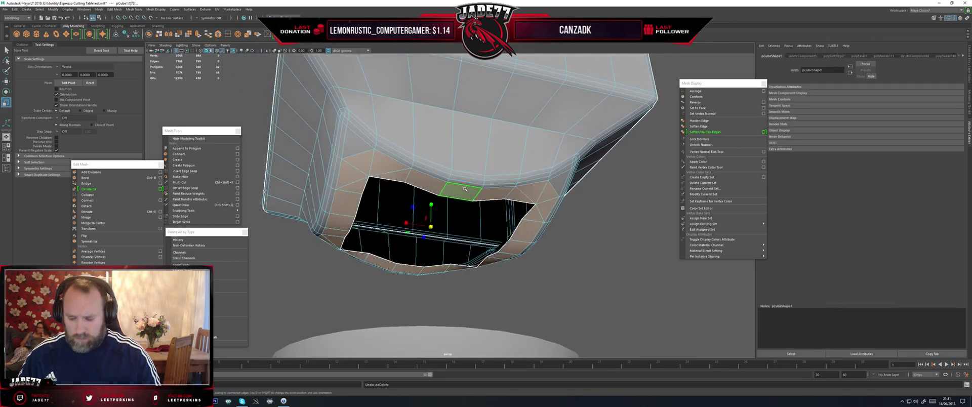
key("Delete")
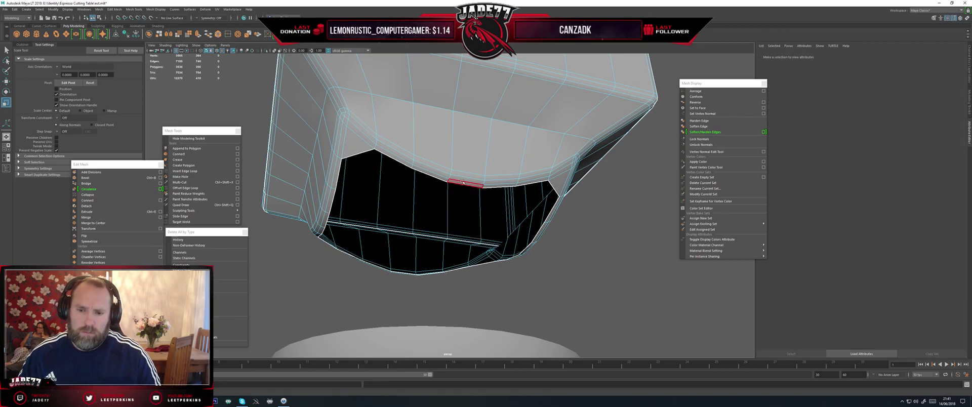
- Try extruding the opening's border edge loop and scaling it inward to the centre
right_click_drag(461, 182, 461, 166)
double_click(465, 187)
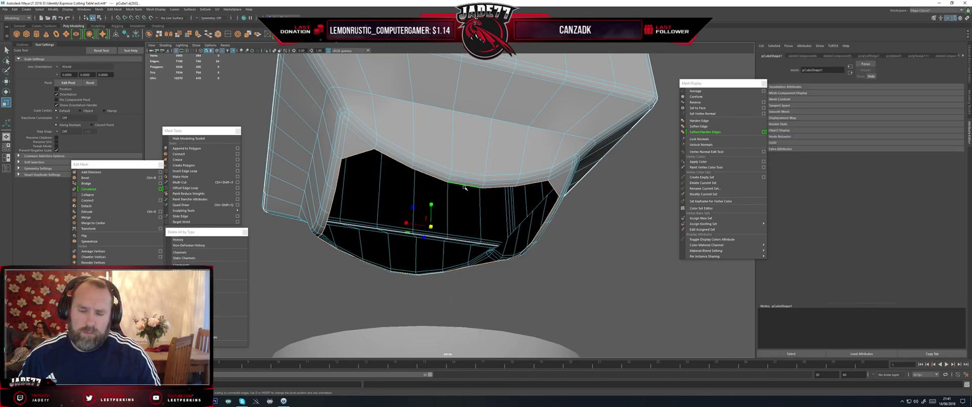
left_click_drag(465, 187, 476, 183, "alt")
key("ctrl+e")
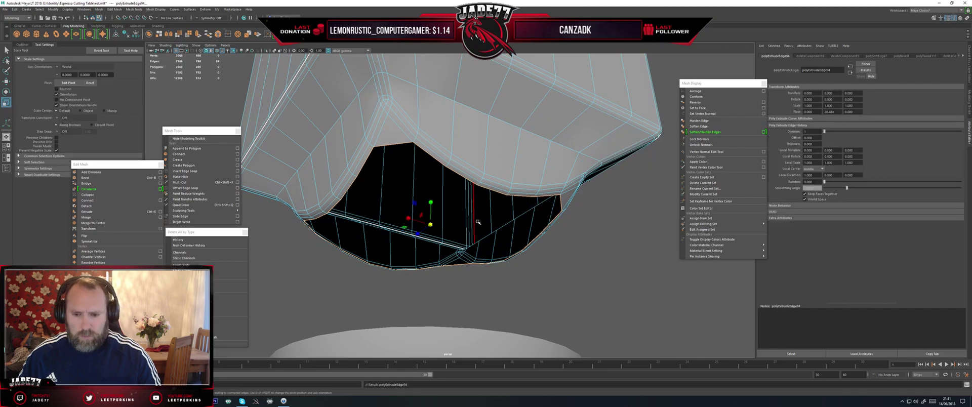
left_click_drag(437, 225, 371, 226)
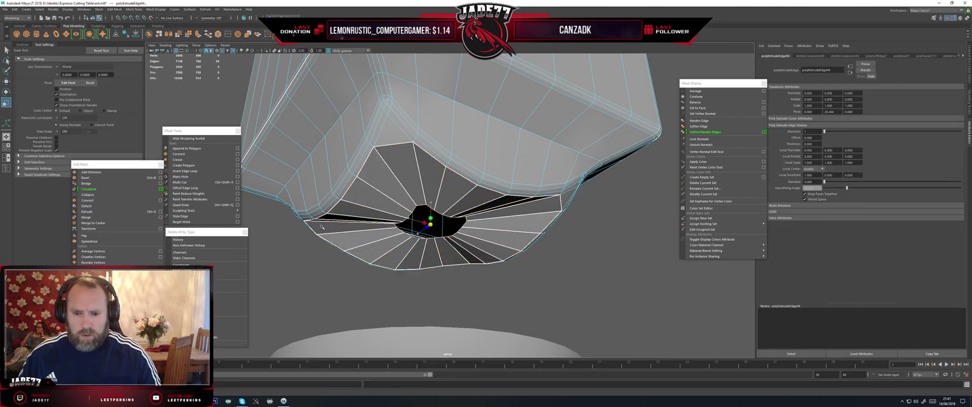
left_click_drag(306, 227, 495, 227, "alt")
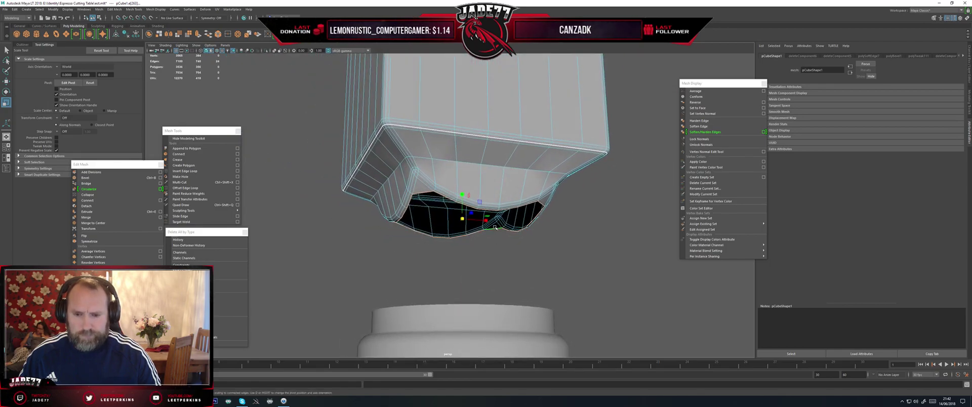
- Extrude the opening's border edges downward into a neck with a flat lower rim above the round base
key("w")
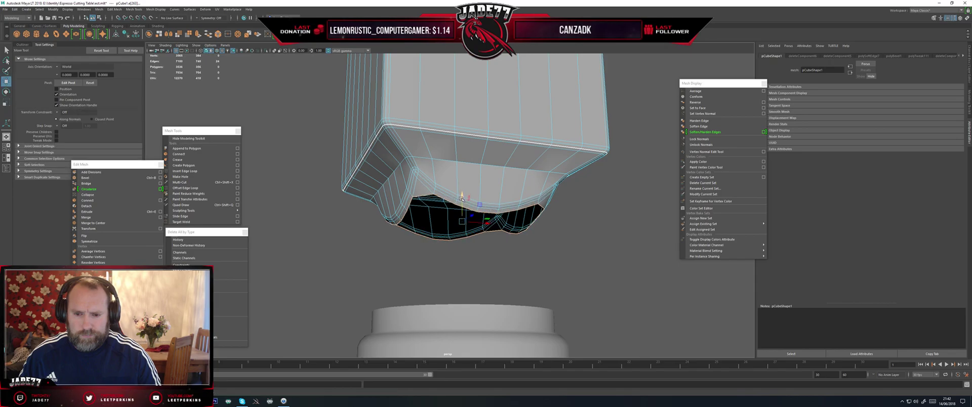
key("ctrl+e")
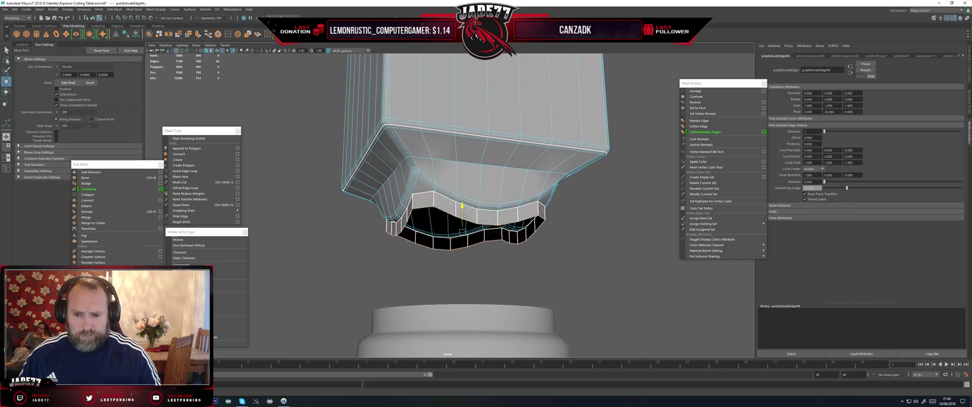
left_click_drag(462, 251, 462, 287)
left_click_drag(441, 261, 448, 232, "alt")
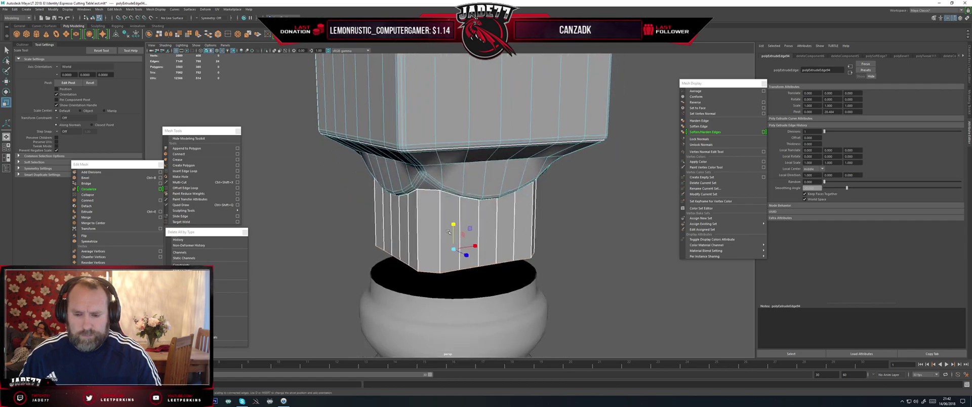
key("w")
right_click_drag(466, 208, 499, 195)
scroll(552, 208, "down", 3)
left_click(553, 208)
left_click_drag(553, 208, 523, 192, "alt")
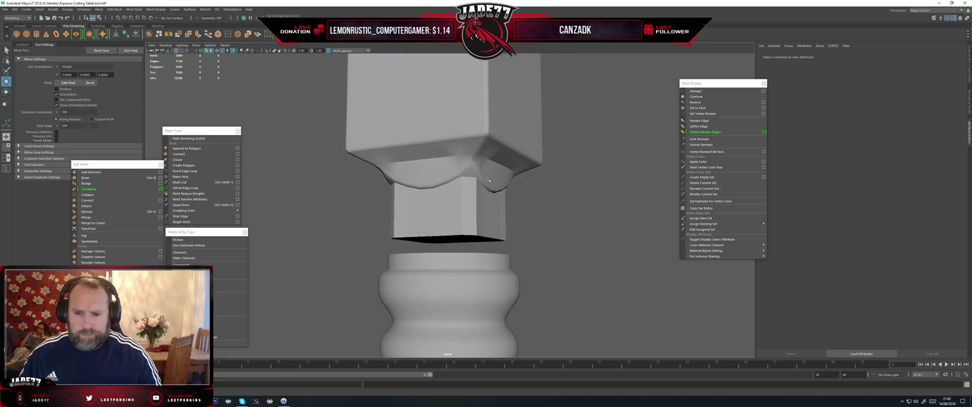
- Apply Soften/Harden Edges to the edge loop on the underside, just below the block's beveled rim
middle_click_drag(523, 192, 521, 242, "alt")
scroll(521, 242, "up", 3)
left_click_drag(520, 242, 467, 213, "alt")
middle_click_drag(467, 213, 462, 253, "alt")
scroll(461, 253, "up", 1)
left_click(460, 252)
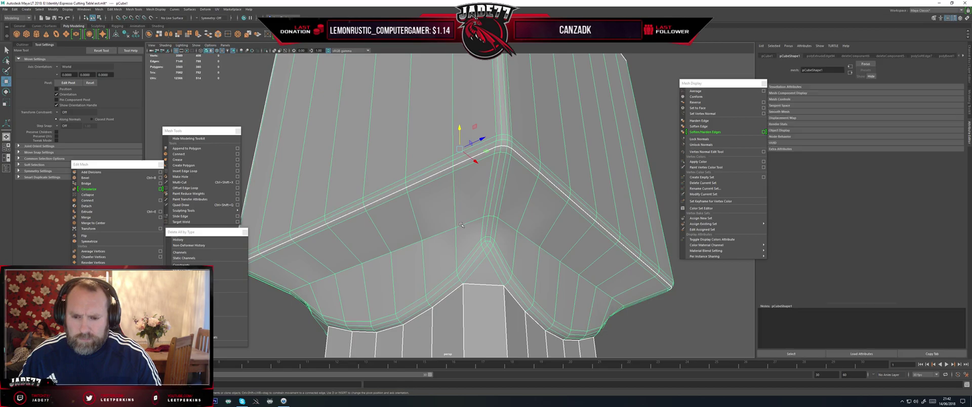
left_click_drag(460, 253, 453, 235, "alt")
scroll(446, 232, "up", 3)
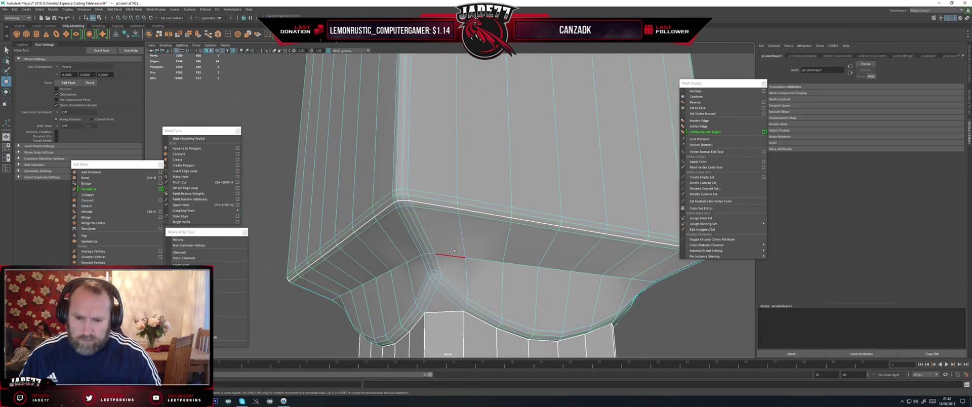
left_click(710, 132)
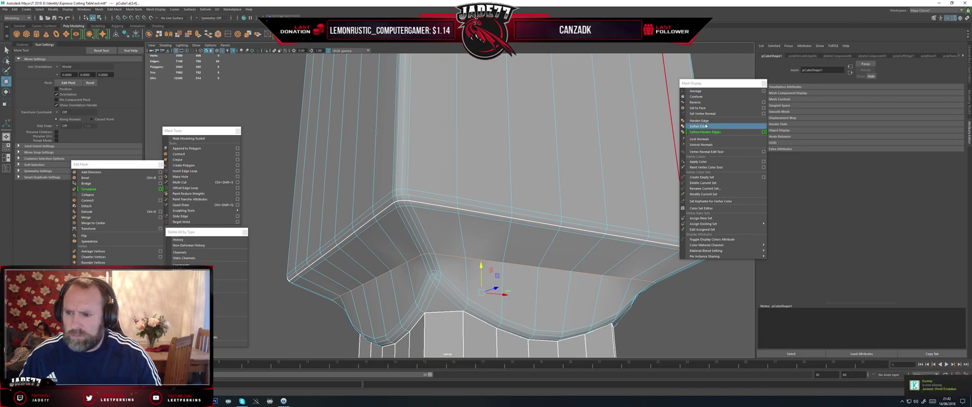
- Apply Soften/Harden Edges to the whole block object and inspect its shading around the corner
right_click_drag(471, 237, 499, 227)
scroll(493, 227, "down", 3)
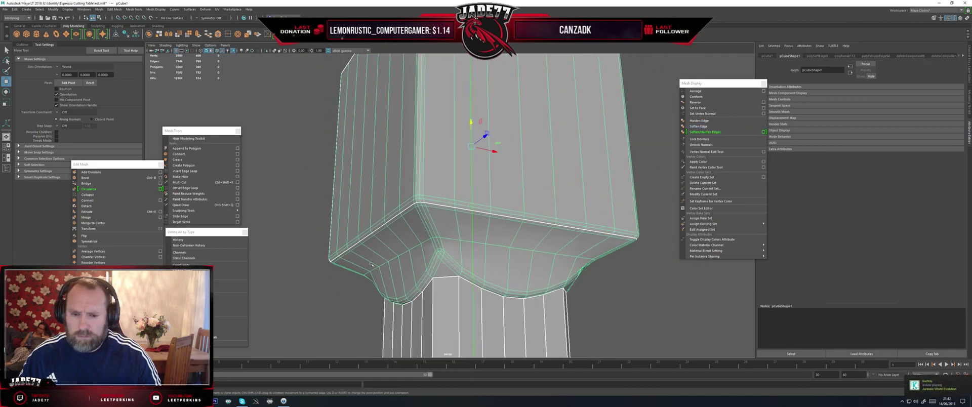
left_click(327, 272)
left_click_drag(327, 271, 375, 273, "alt")
left_click(535, 207)
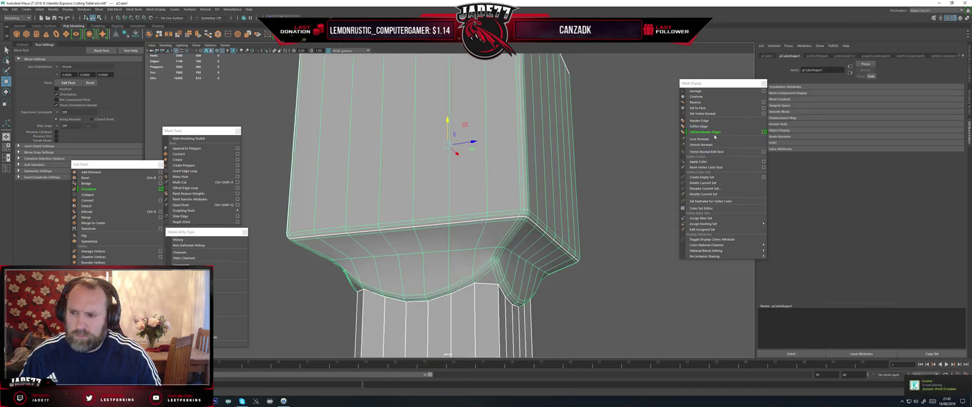
left_click(616, 202)
left_click_drag(615, 202, 479, 200, "alt")
left_click(479, 200)
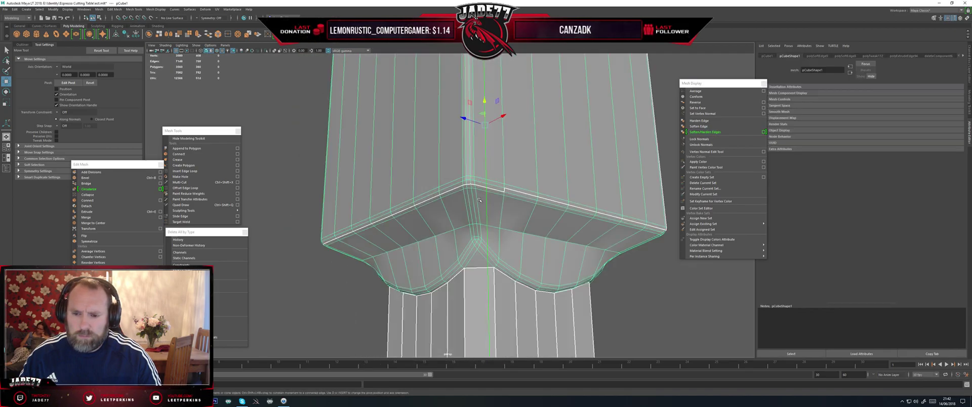
- Undo the edge softening, the downward neck extrusion and the deletion of the face ring around the opening
key("ctrl+z")
key("ctrl+z")
key("ctrl+z")
key("ctrl+z")
key("ctrl+z")
key("ctrl+z")
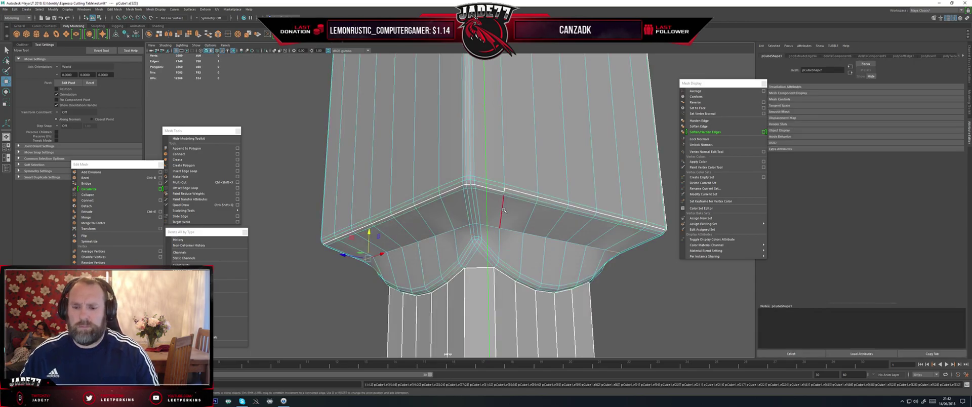
key("ctrl+z")
key("ctrl+z")
key("ctrl+z")
key("ctrl+z")
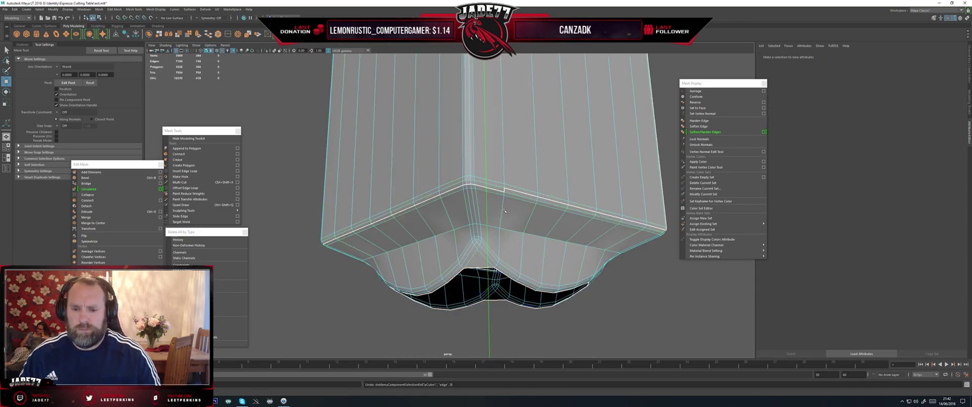
key("ctrl+z")
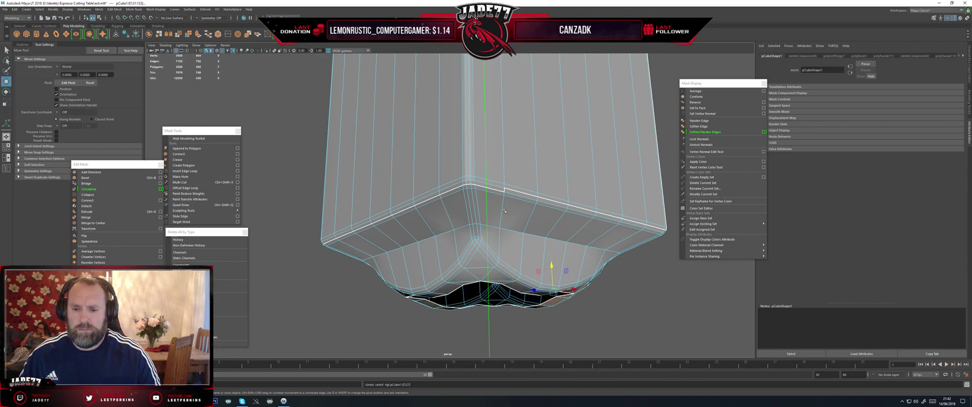
key("ctrl+z")
key("ctrl+z")
- Select the border edge loop of the opening under the block and scale it vertically into a flat, straight rim
left_click_drag(490, 214, 470, 208, "alt")
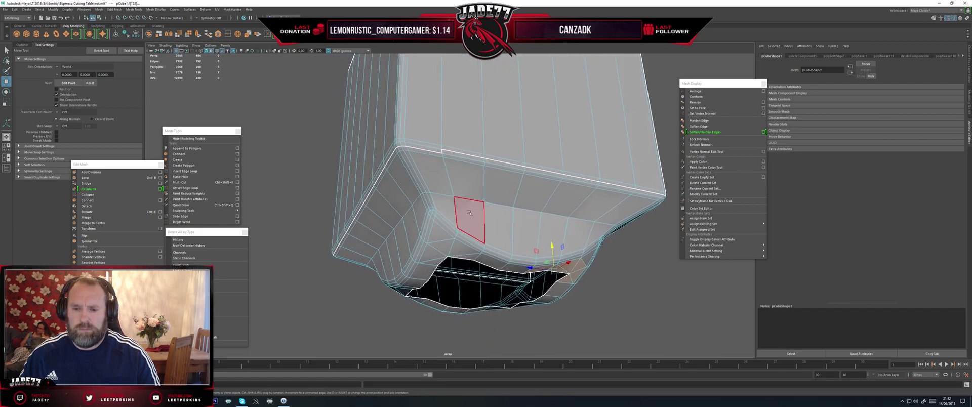
right_click_drag(476, 224, 499, 211)
scroll(532, 231, "down", 3)
left_click(573, 255)
left_click_drag(468, 237, 484, 215, "alt")
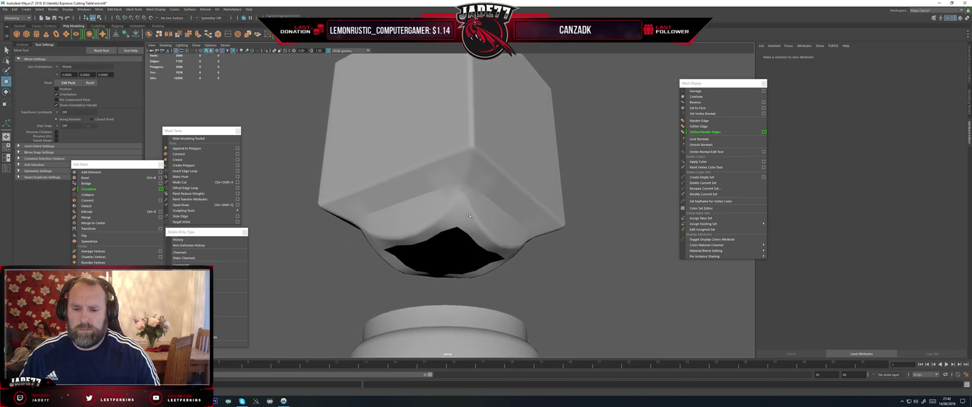
left_click(469, 215)
right_click_drag(469, 215, 471, 229)
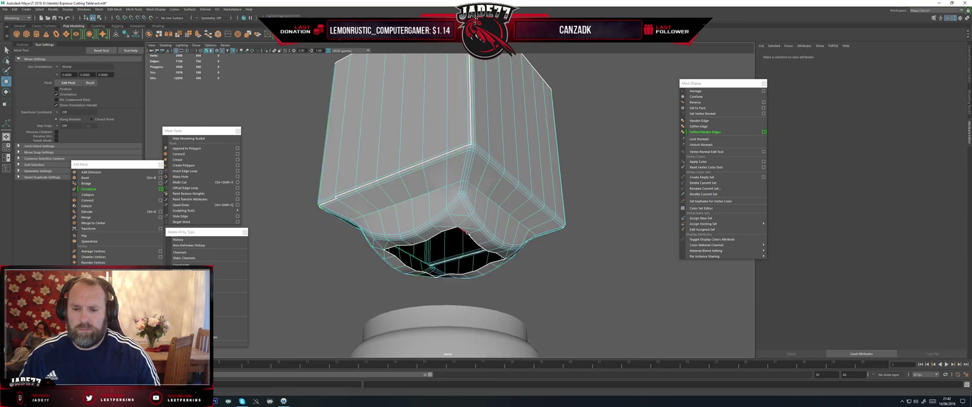
double_click(466, 233)
key("r")
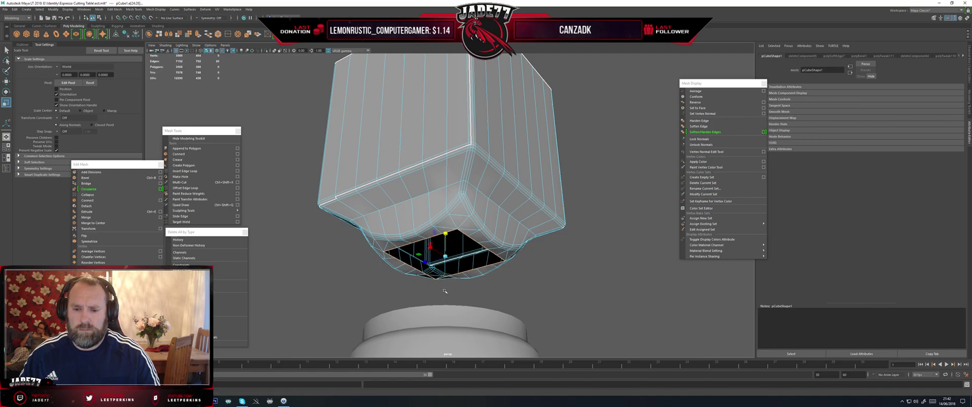
left_click_drag(445, 291, 490, 223, "alt")
key("w")
right_click_drag(489, 223, 513, 213, "alt")
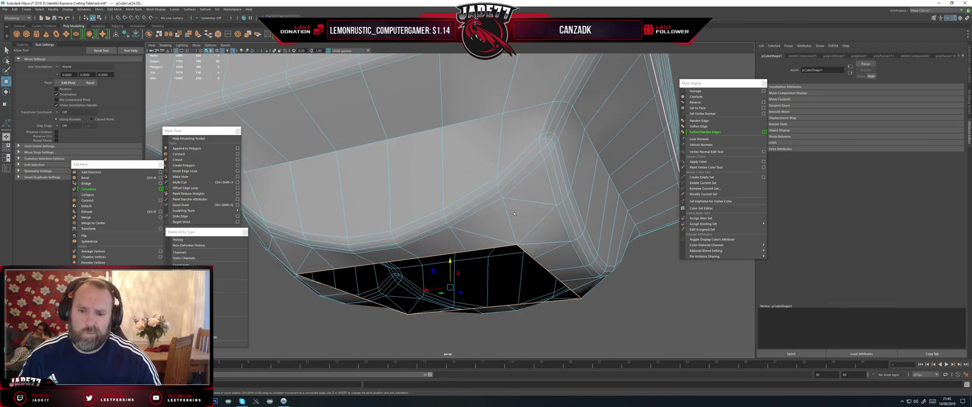
- Select the row of faces filling one arched panel on the block's underside, between its corner bevels
right_click(487, 195)
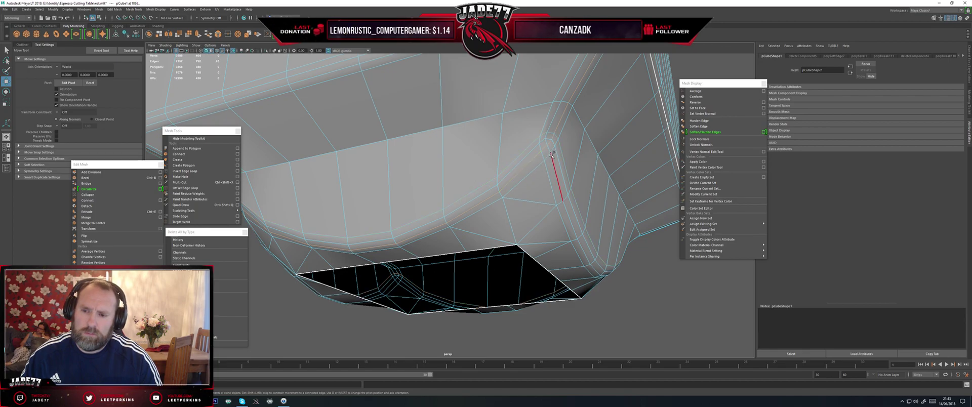
left_click_drag(551, 158, 504, 180, "alt")
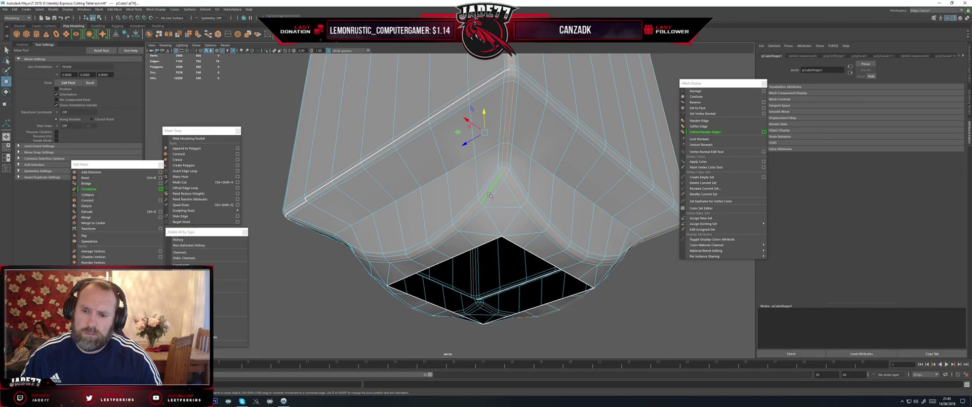
left_click_drag(490, 195, 445, 220, "alt")
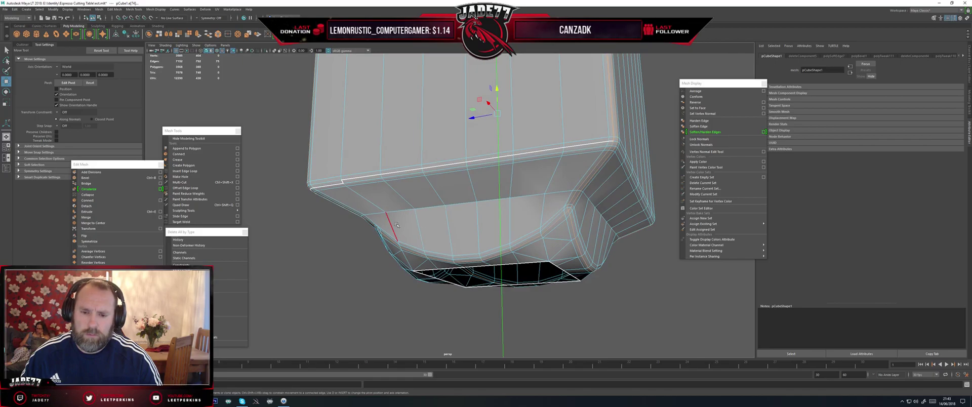
right_click_drag(398, 229, 398, 240)
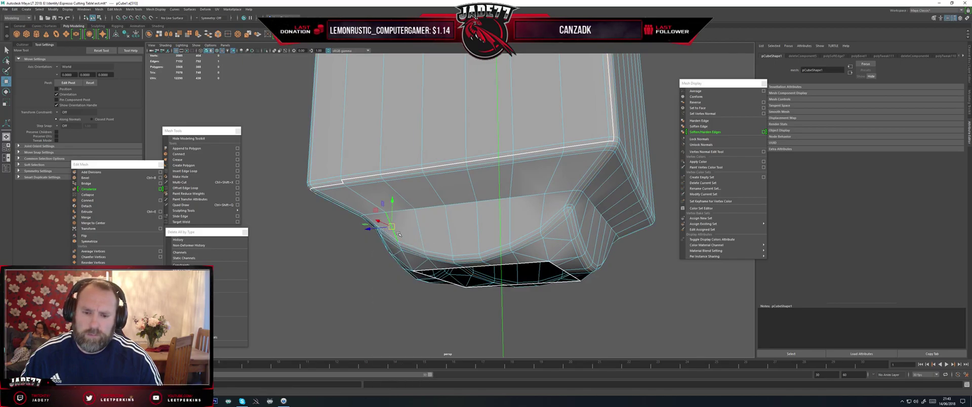
left_click_drag(435, 239, 445, 213, "alt")
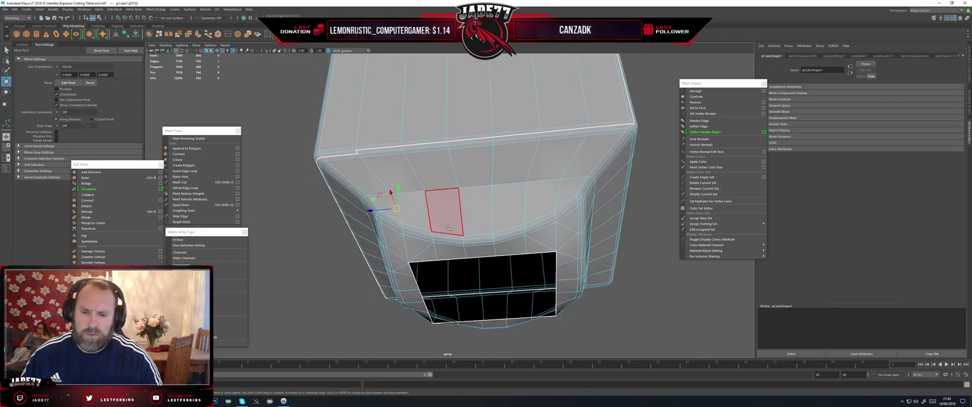
right_click_drag(445, 215, 446, 228)
left_click(412, 215)
left_click(412, 222, "shift")
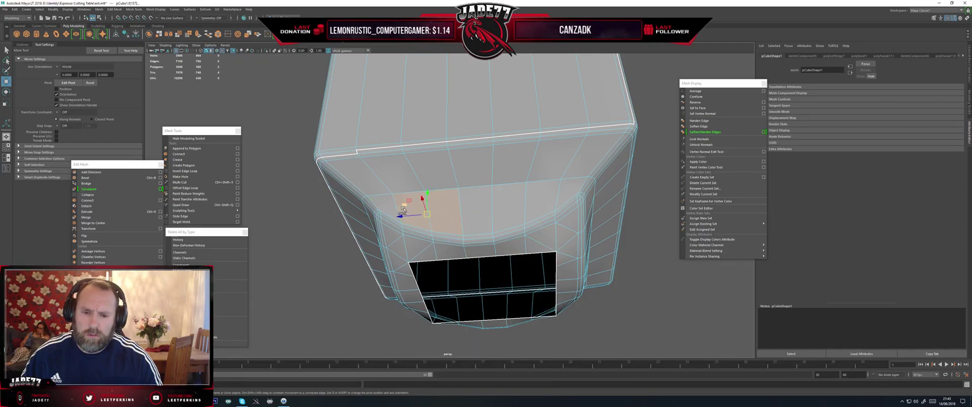
left_click(448, 211, "shift")
left_click(477, 208, "shift")
left_click(509, 206, "shift")
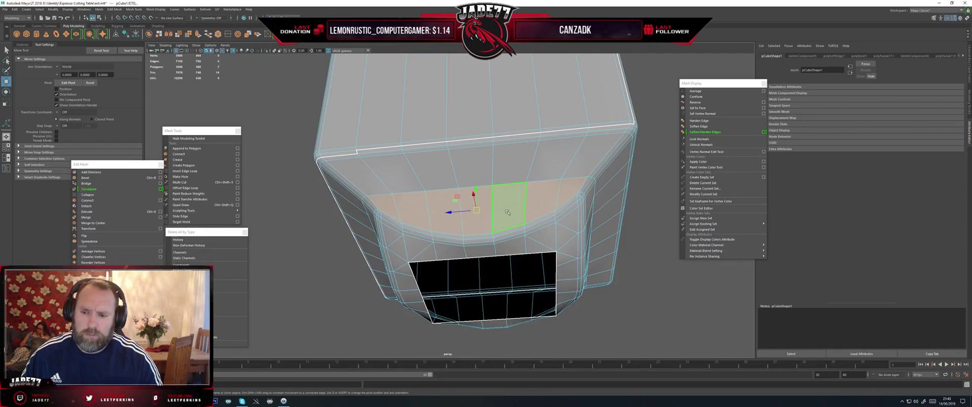
- Orient the transform axes to the selected arched panel and scale its faces flat, undoing the stray move
left_click_drag(507, 212, 485, 225, "alt")
scroll(494, 238, "up", 3)
key("r")
key("w")
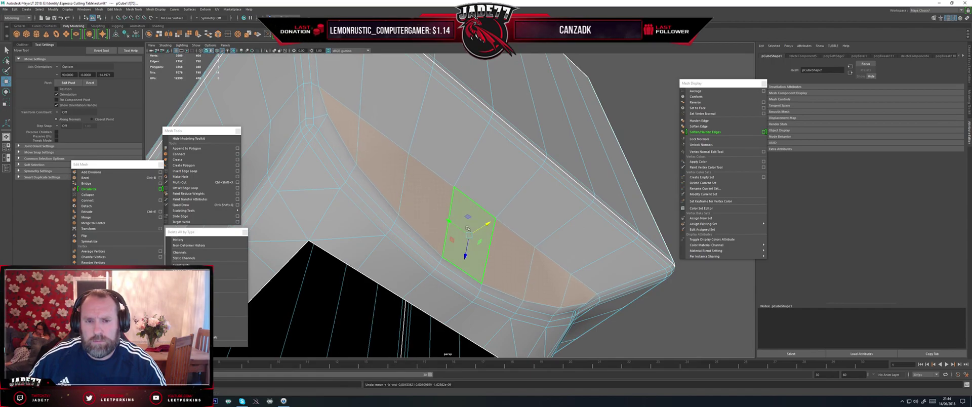
left_click_drag(467, 229, 462, 230, "alt")
- Apply Soften/Harden Edges to the whole block object and check the shading of its arched underside
right_click_drag(427, 206, 463, 194)
scroll(463, 205, "down", 3)
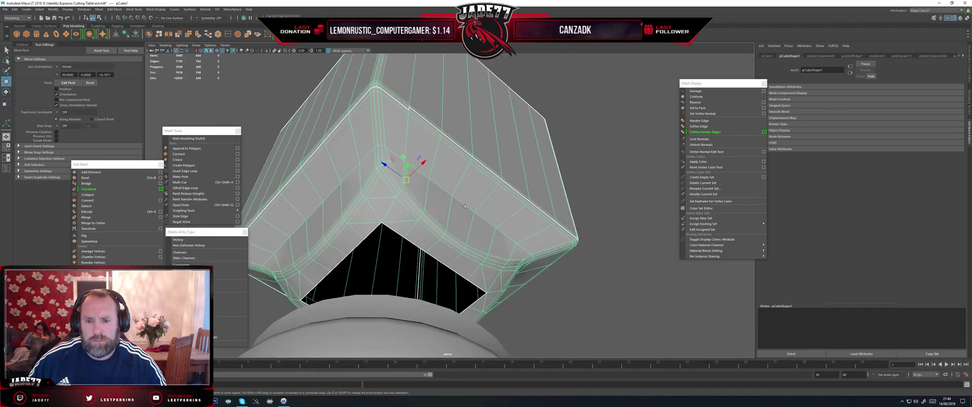
left_click(586, 248)
left_click_drag(586, 248, 517, 252, "alt")
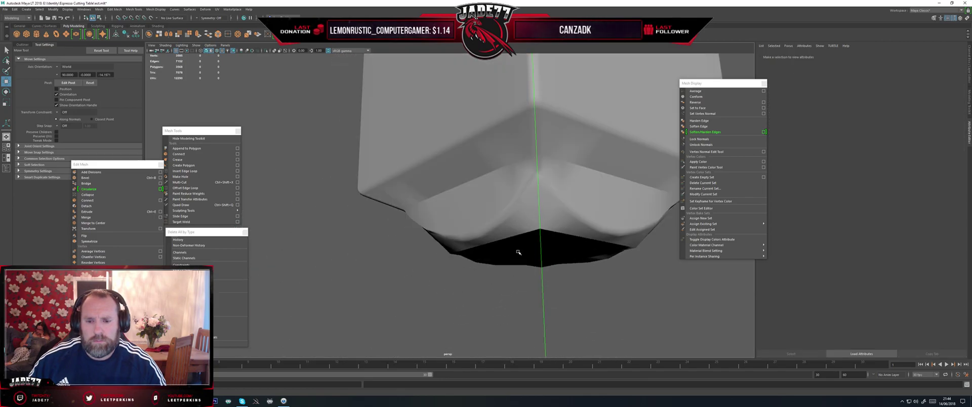
scroll(518, 251, "up", 3)
left_click(499, 228)
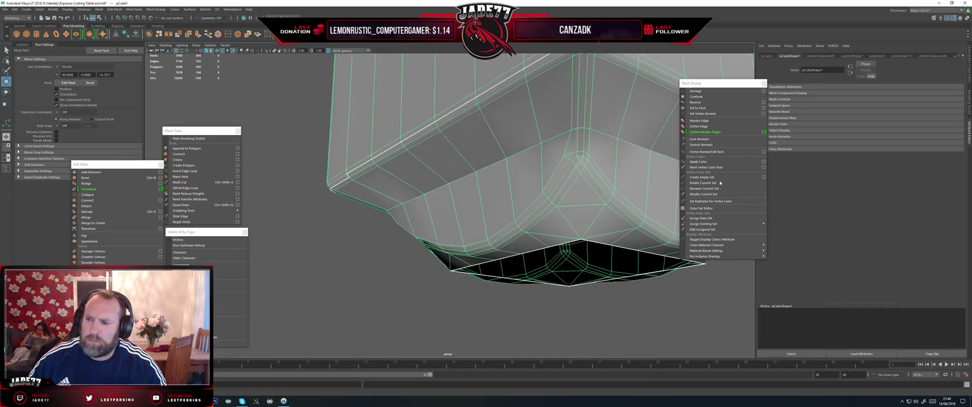
left_click(706, 129)
left_click(383, 241)
left_click_drag(383, 242, 503, 251, "alt")
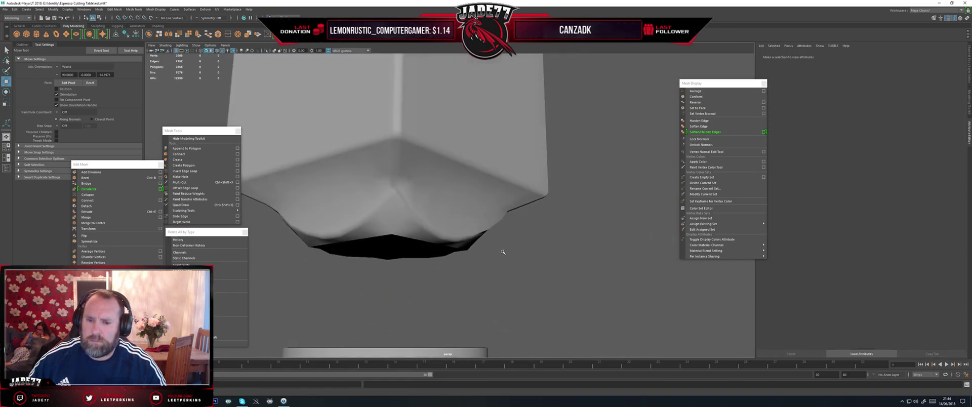
left_click(452, 220)
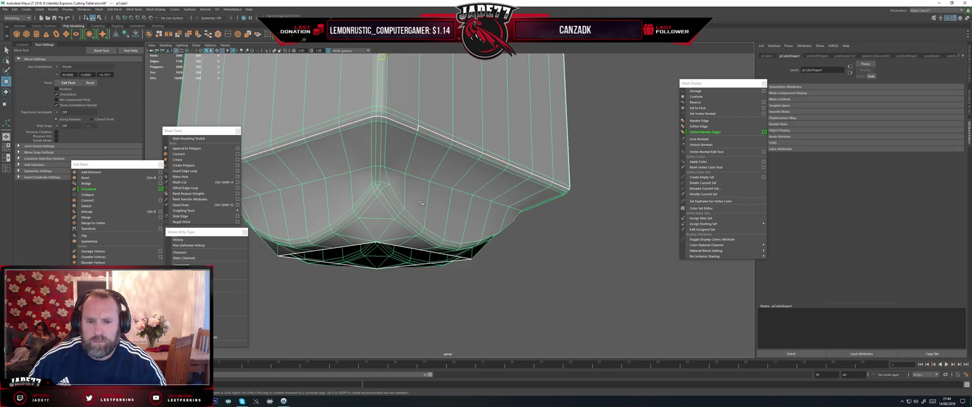
- Select the face row of the next arched panel and scale it flat along axes aligned to that panel
left_click_drag(420, 203, 458, 209, "alt")
right_click(419, 215)
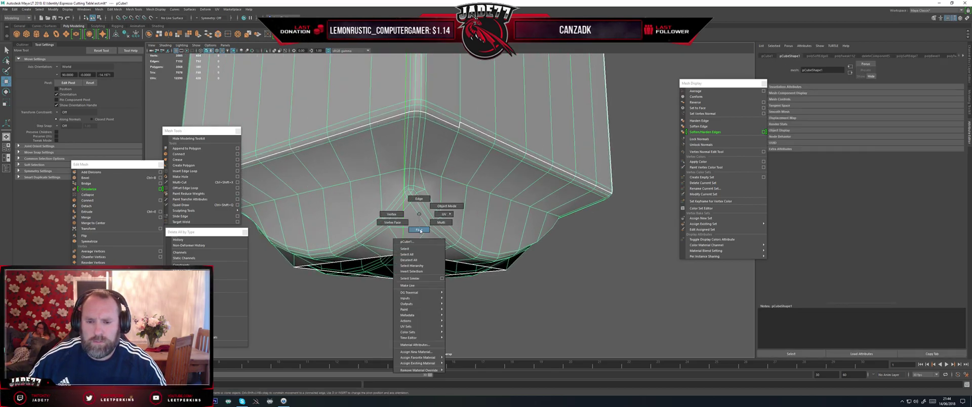
left_click(419, 230)
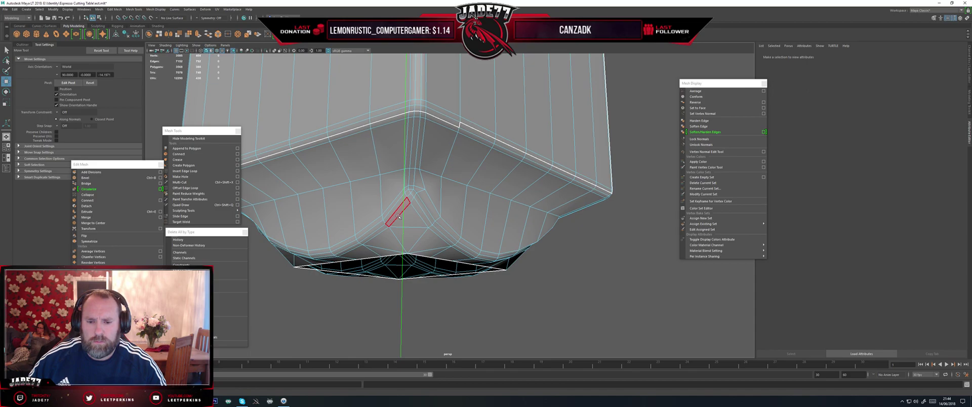
mouse_move(401, 224)
left_mouse_down("alt")
mouse_move(299, 231)
mouse_move(408, 225)
left_mouse_up("alt")
right_click_drag(402, 205, 402, 219)
left_click_drag(412, 202, 473, 194, "alt")
left_click(432, 199)
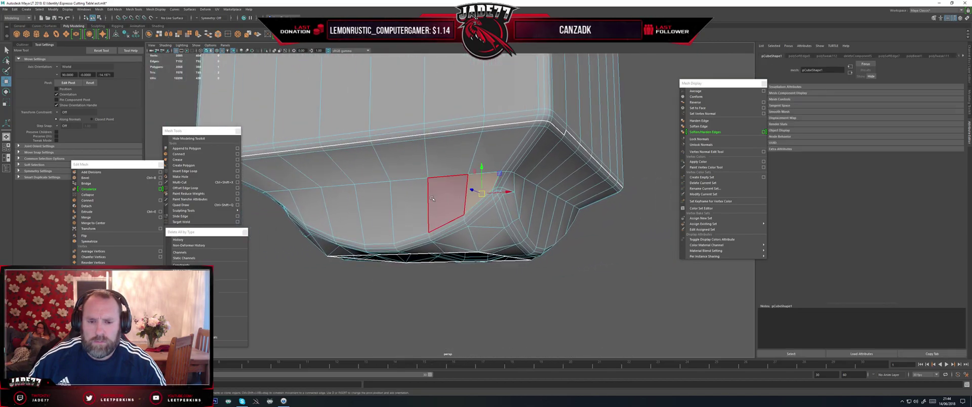
double_click(287, 203, "shift")
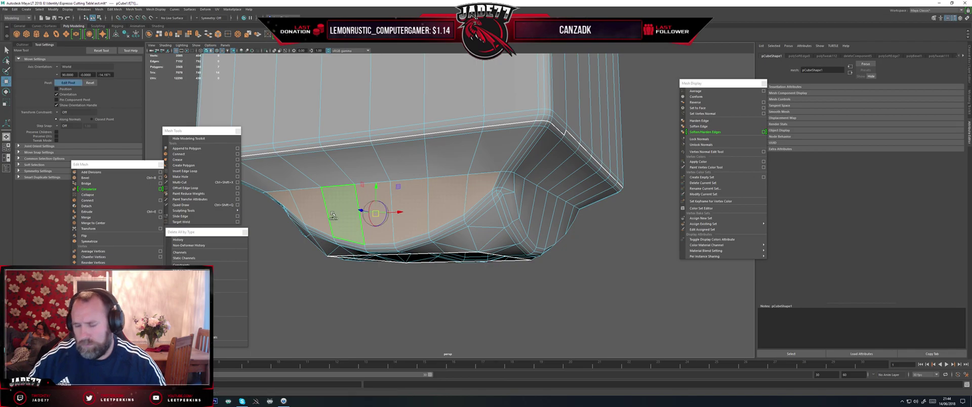
key("r")
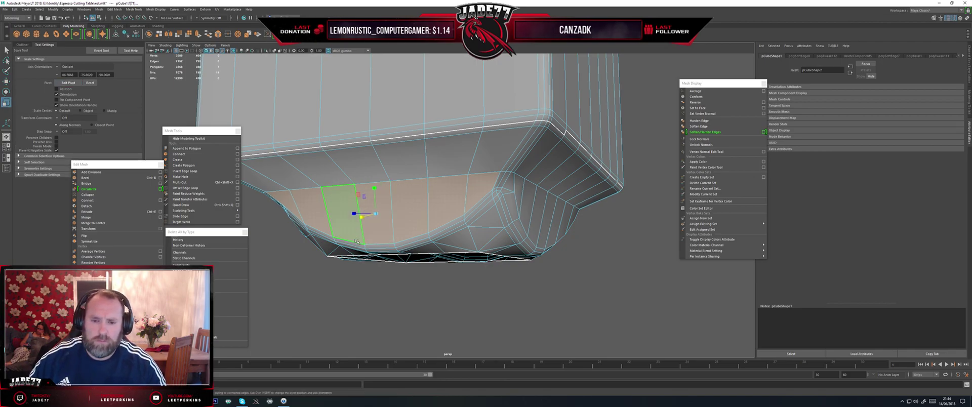
left_click_drag(383, 237, 340, 238, "alt")
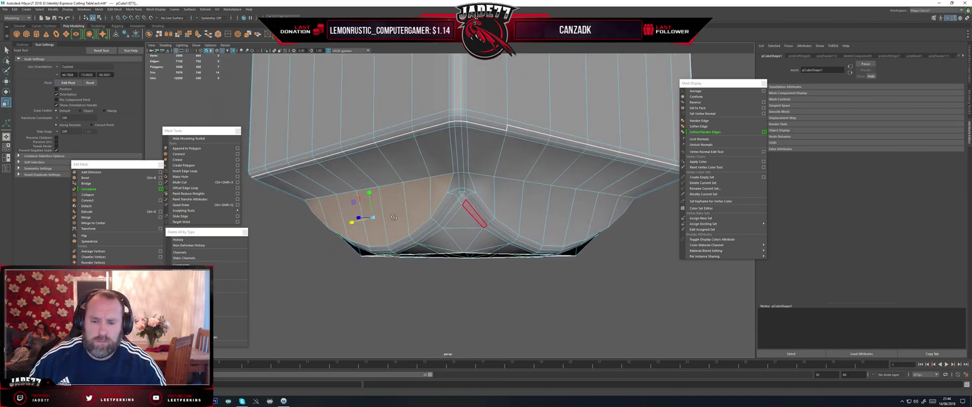
- Select the third arched panel's faces and flatten them by scaling along axes matched to one of its faces
left_click_drag(465, 216, 624, 223, "alt")
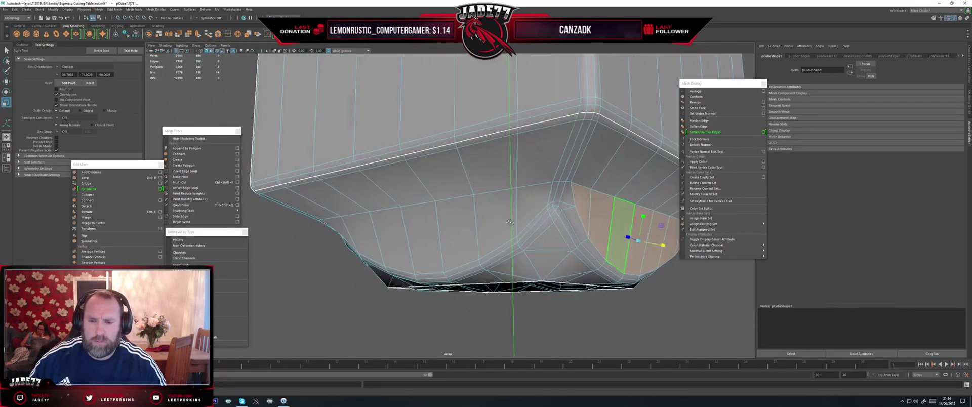
left_click(533, 208)
double_click(345, 227, "shift")
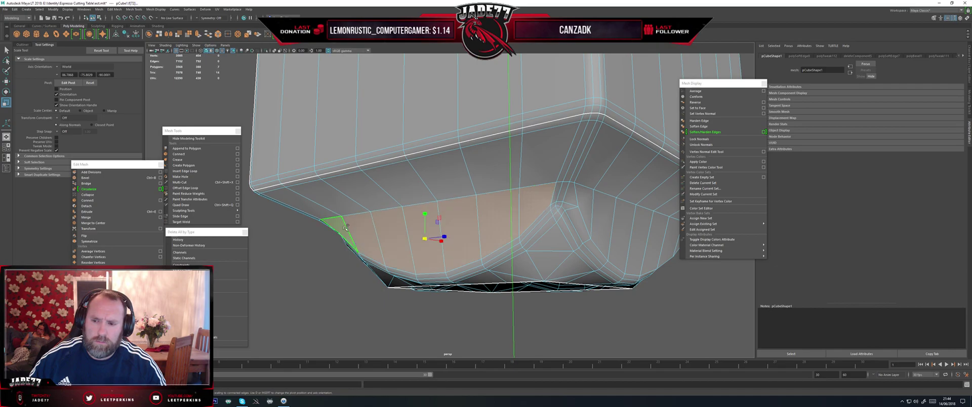
left_click_drag(346, 228, 375, 247, "alt")
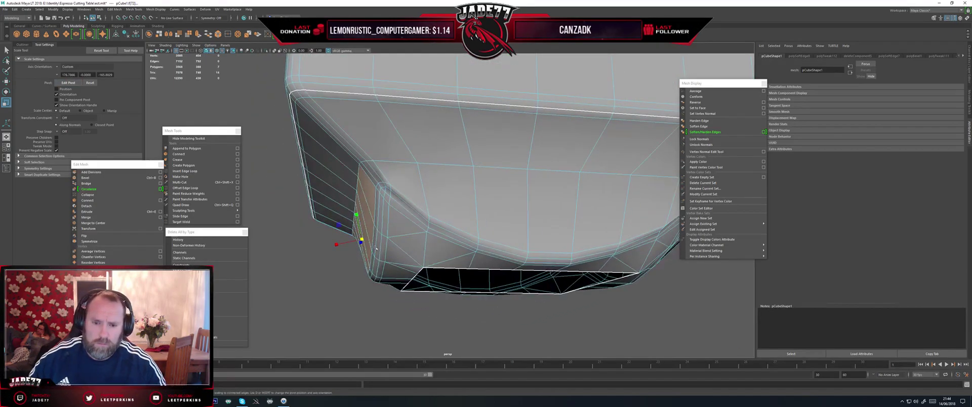
- Flatten the remaining arched panel's faces with axis-aligned scaling and check the block's shading in object mode
left_click_drag(457, 225, 471, 208, "alt")
left_click_drag(377, 241, 367, 227, "alt")
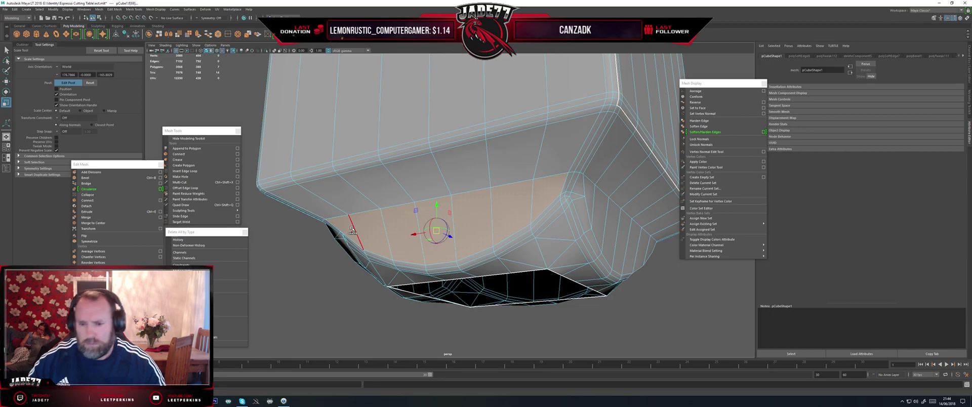
left_click_drag(405, 254, 352, 256, "alt")
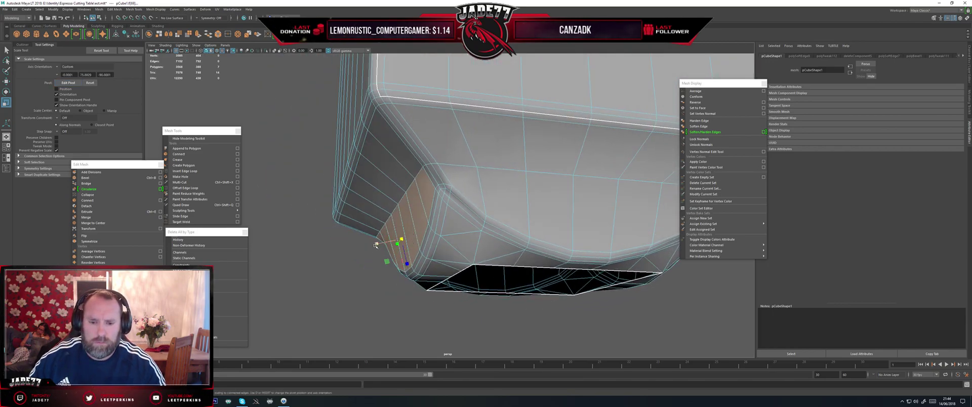
left_click_drag(504, 225, 431, 216, "alt")
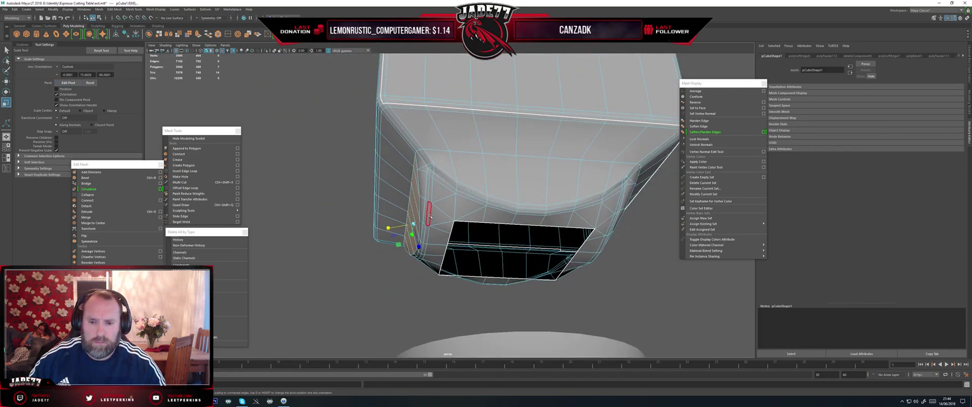
right_click_drag(439, 217, 469, 197)
scroll(456, 208, "down", 3)
left_click(391, 263)
left_click_drag(390, 263, 457, 258, "alt")
scroll(430, 245, "up", 3)
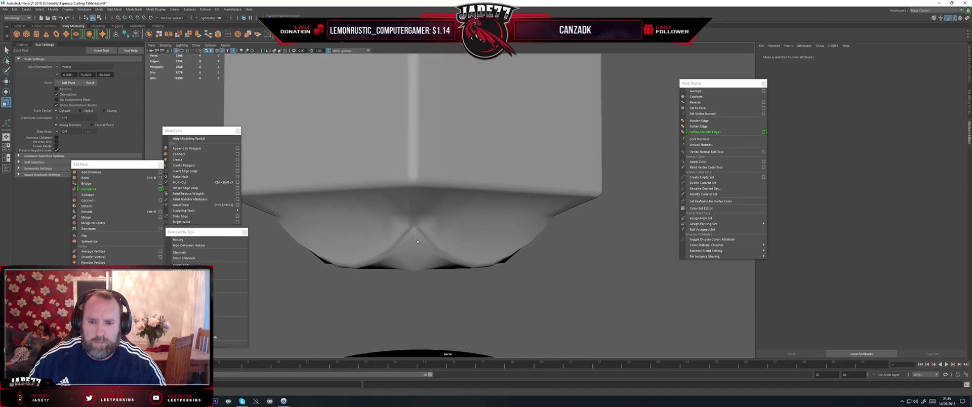
- Select the narrow face loop along the block's arched edges and delete it, along with the leftover inner faces around the opening
left_click_drag(418, 234, 438, 220, "alt")
left_click(381, 191)
right_click_drag(437, 220, 438, 231)
left_click(442, 197)
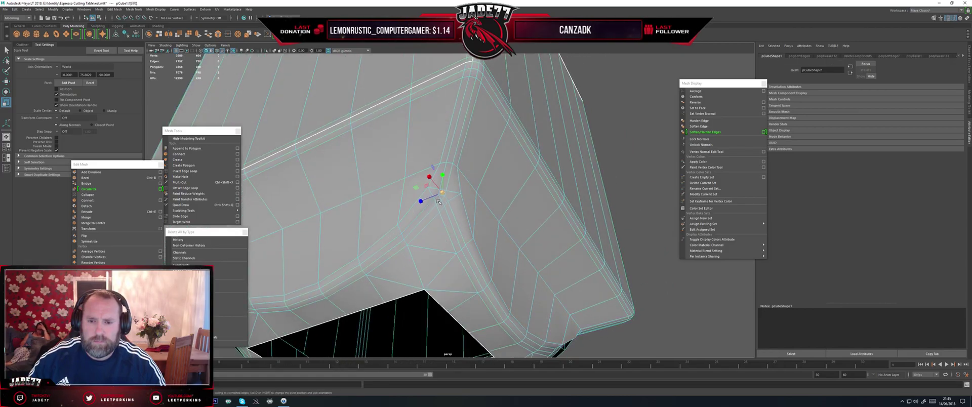
scroll(438, 203, "up", 2)
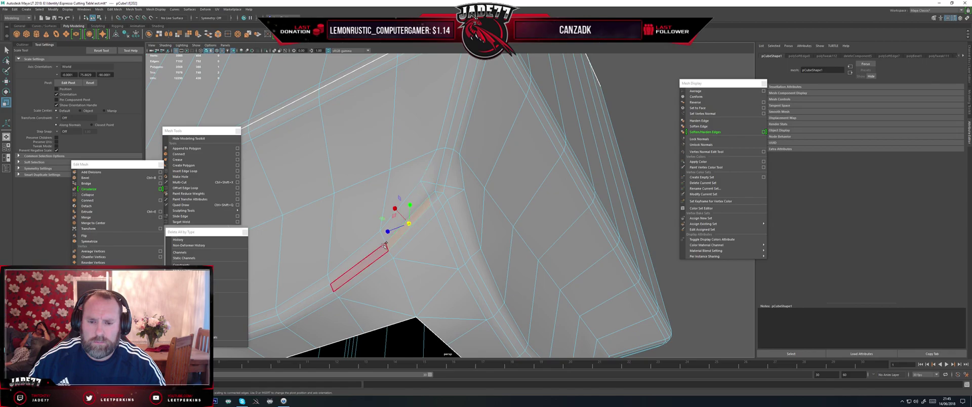
scroll(383, 246, "down", 5)
left_click_drag(384, 247, 469, 259, "alt")
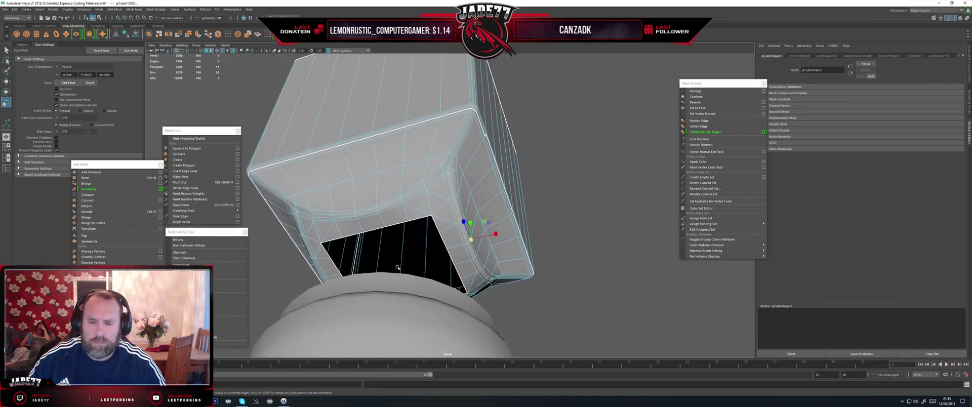
scroll(470, 258, "up", 5)
scroll(470, 259, "up", 3)
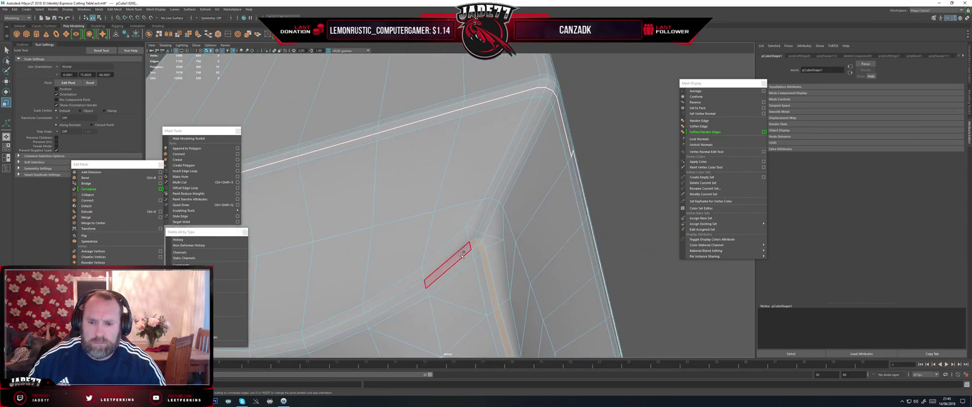
double_click(462, 255, "shift")
scroll(435, 255, "down", 5)
left_click_drag(358, 254, 446, 226, "alt")
scroll(446, 225, "up", 3)
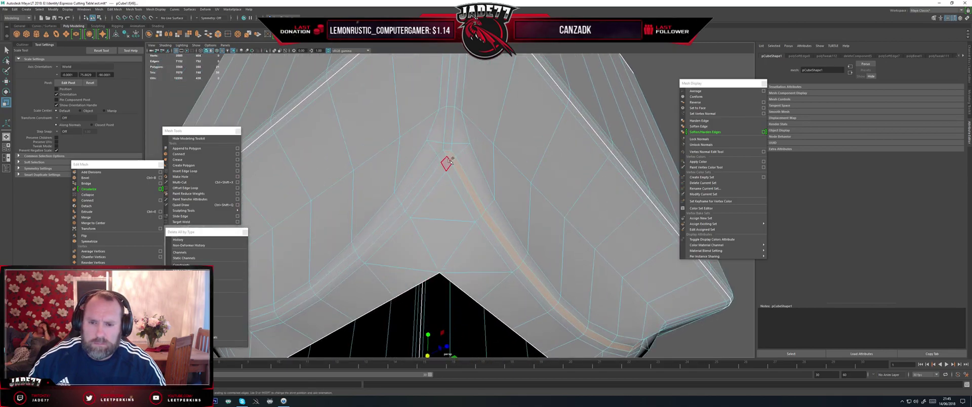
scroll(434, 168, "down", 5)
left_click_drag(395, 248, 501, 207, "alt")
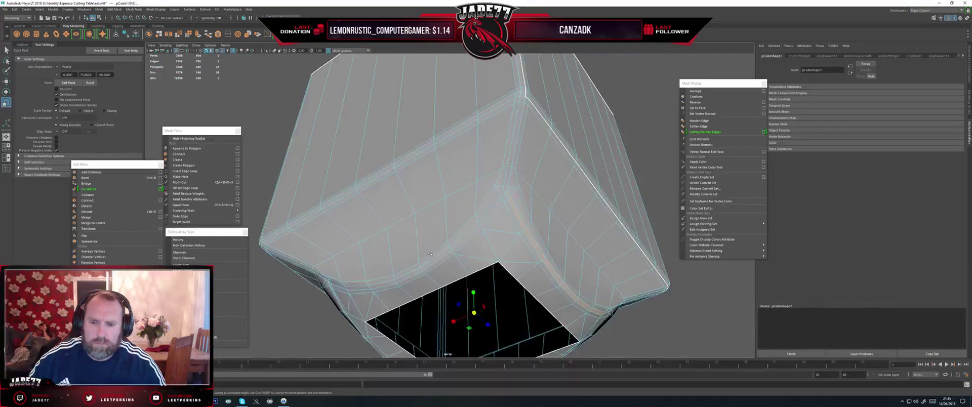
scroll(503, 205, "up", 4)
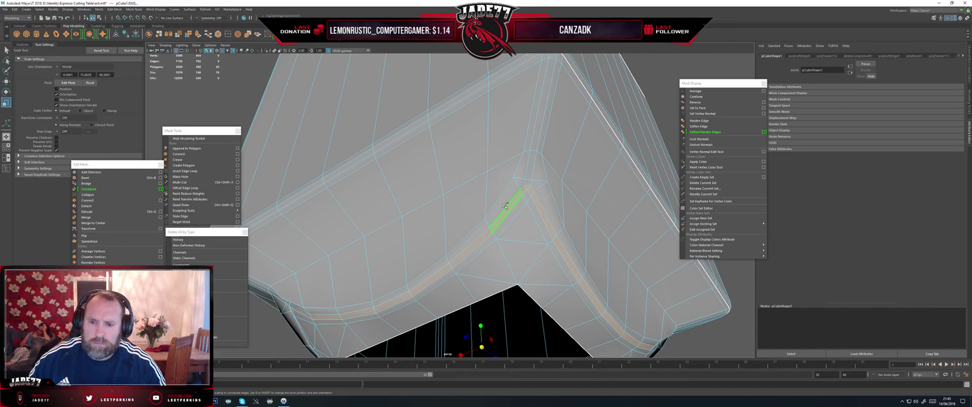
left_click_drag(383, 250, 472, 233, "alt")
key("Delete")
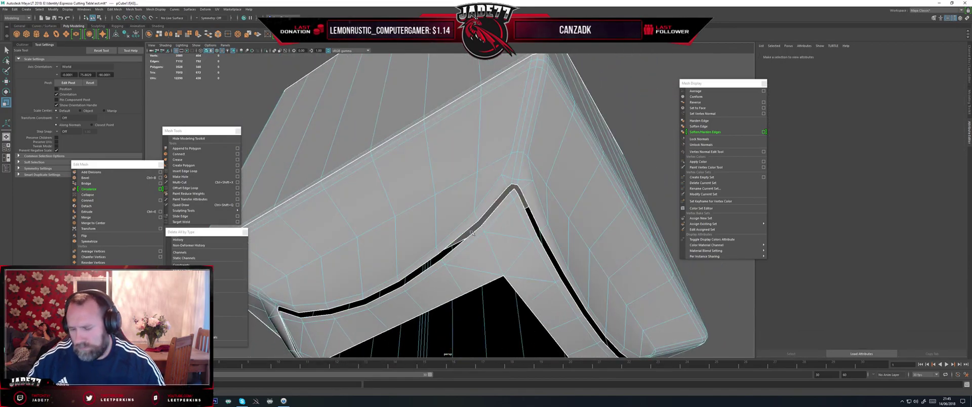
double_click(503, 243)
key("Delete")
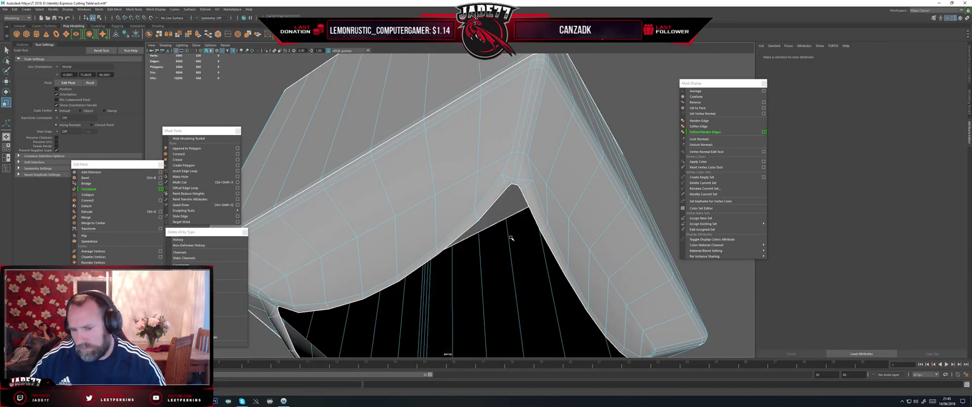
- Select the edge loop where the arched panels meet the sloped shoulder and harden it
left_click_drag(511, 238, 431, 238, "alt")
left_click(467, 235)
key("3")
double_click(404, 245)
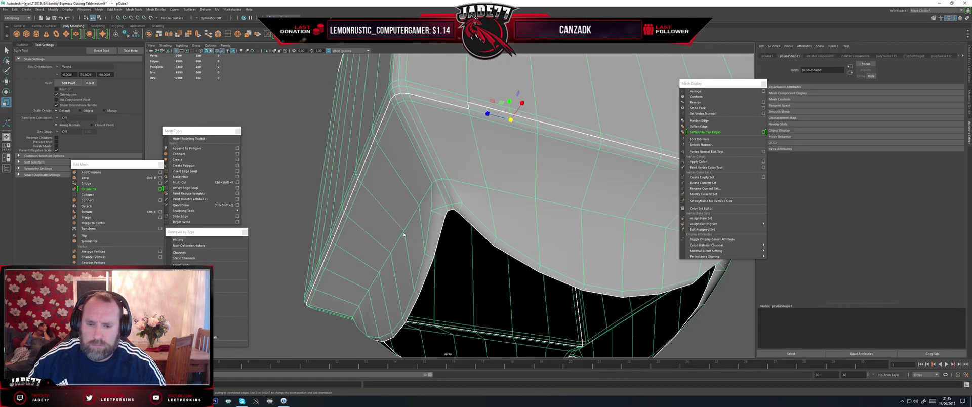
double_click(408, 221)
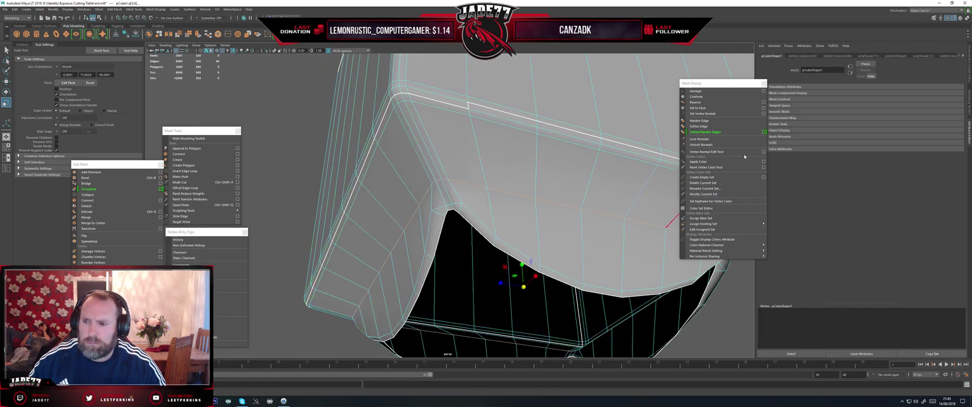
left_click(707, 127)
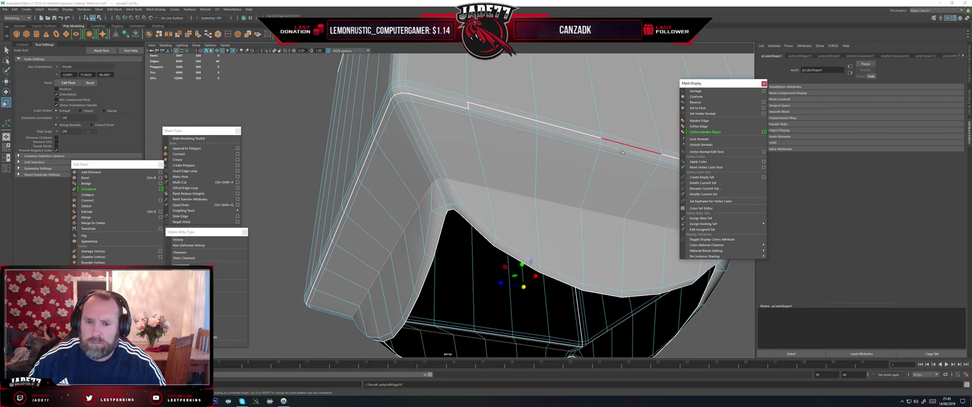
- Select the remaining thin strip of faces along the open arched rim and delete it
right_click_drag(412, 211, 440, 197)
scroll(405, 208, "down", 5)
left_click(349, 216)
left_click_drag(349, 217, 465, 214, "alt")
left_click(460, 224)
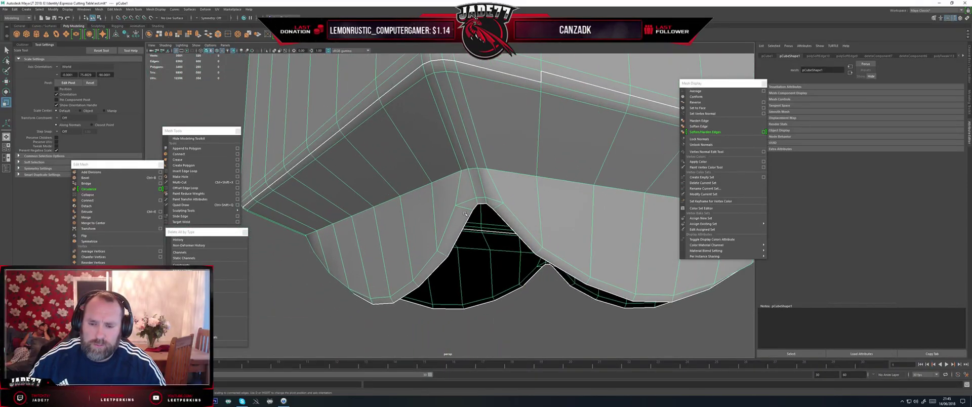
right_click_drag(465, 214, 465, 232)
left_click(455, 228)
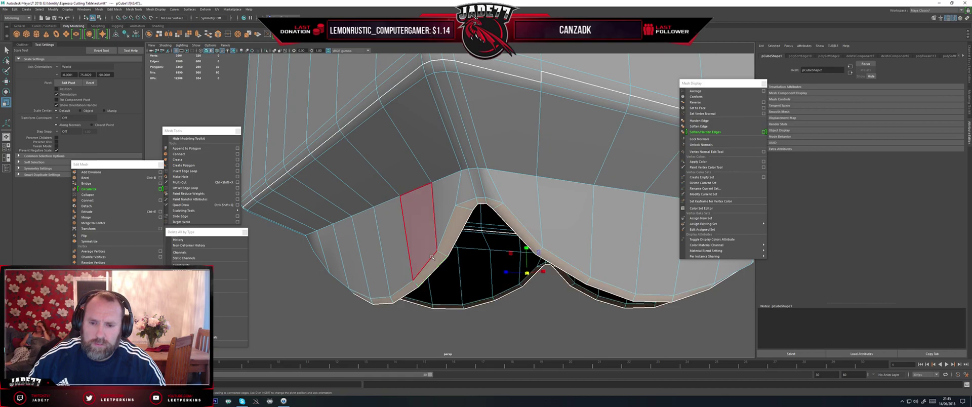
scroll(431, 256, "down", 3)
left_click(430, 256)
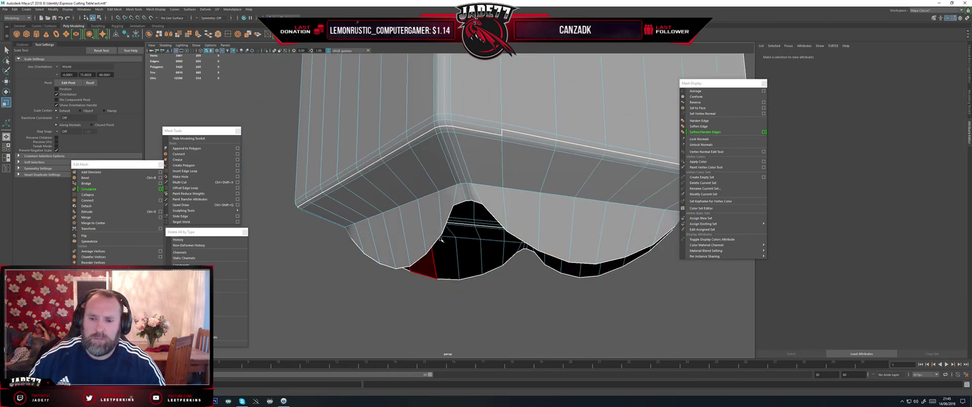
- Examine the edges at the corners between the arched panels and the open rim from several angles
mouse_move(441, 240)
left_mouse_down("alt")
mouse_move(394, 228)
mouse_move(452, 282)
mouse_move(436, 246)
left_mouse_up("alt")
scroll(430, 253, "up", 3)
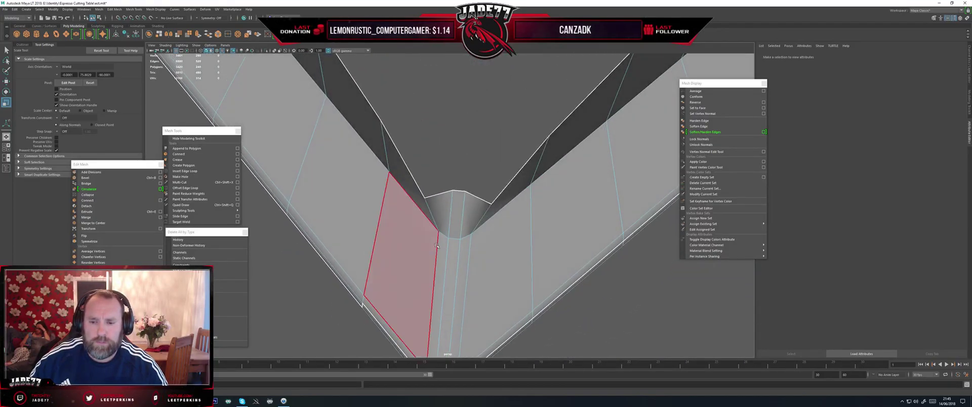
right_click(473, 230)
right_click_drag(473, 228, 471, 213)
left_click(464, 214)
scroll(465, 215, "down", 7)
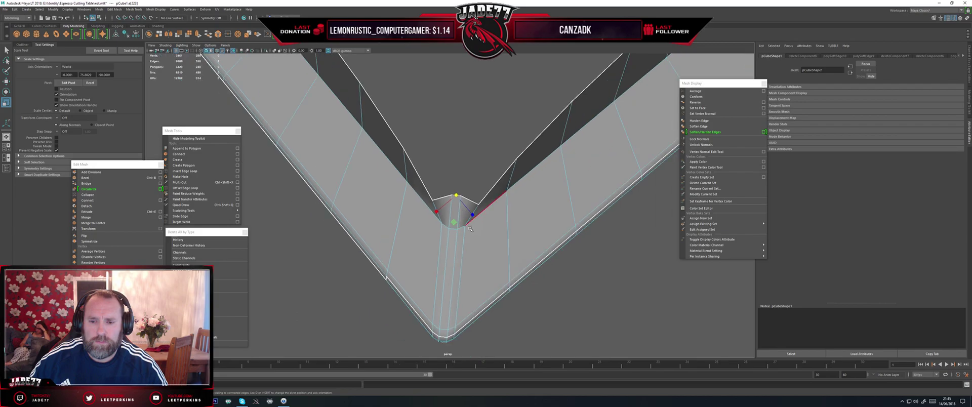
left_click_drag(466, 217, 529, 195, "alt")
scroll(517, 271, "up", 4)
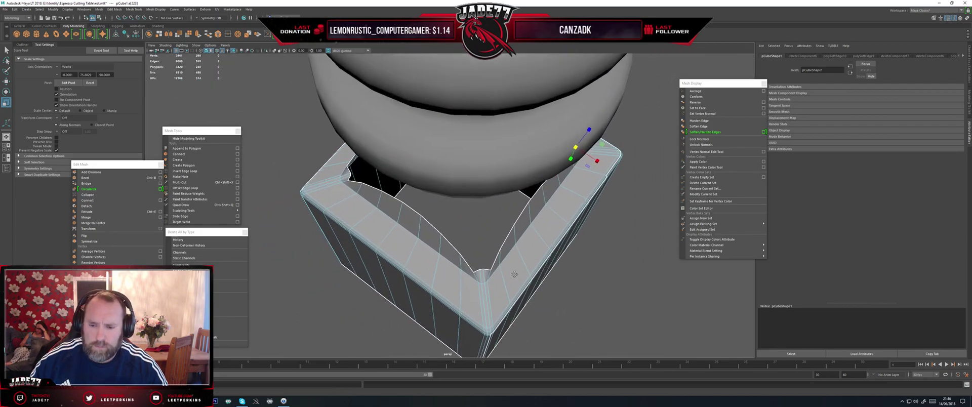
middle_click_drag(509, 273, 511, 218, "alt")
scroll(512, 214, "up", 2)
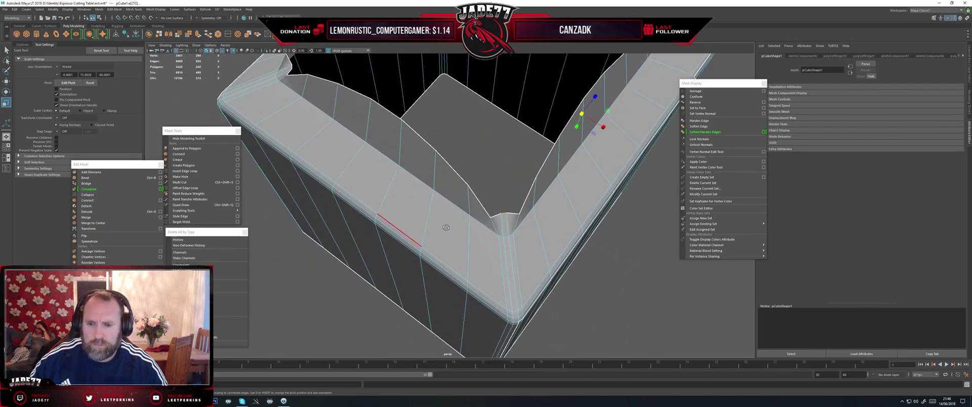
left_click_drag(446, 227, 446, 245, "alt")
scroll(455, 245, "down", 5)
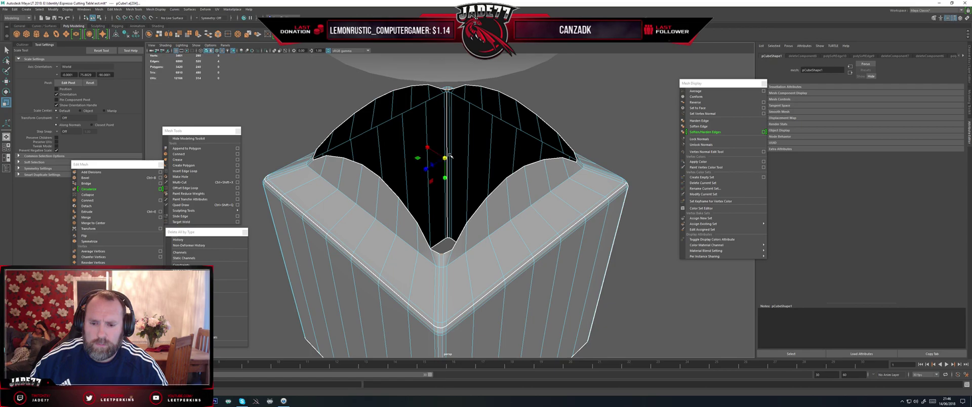
left_click_drag(450, 156, 452, 253, "alt")
scroll(441, 224, "up", 8)
scroll(447, 229, "down", 8)
middle_click_drag(451, 253, 401, 241, "alt")
scroll(401, 241, "up", 3)
left_click_drag(401, 241, 388, 236, "alt")
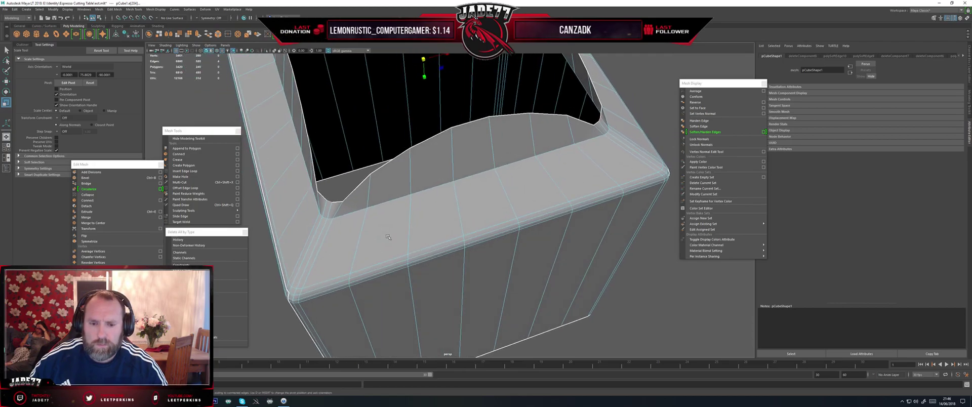
- Return to object mode and examine the shading of the block's arched panels, shoulders and corners from all around
scroll(388, 237, "down", 4)
right_click_drag(447, 225, 476, 205)
scroll(476, 205, "down", 3)
left_click(562, 231)
left_click_drag(542, 222, 467, 227, "alt")
scroll(464, 213, "up", 3)
middle_click_drag(467, 227, 471, 247, "alt")
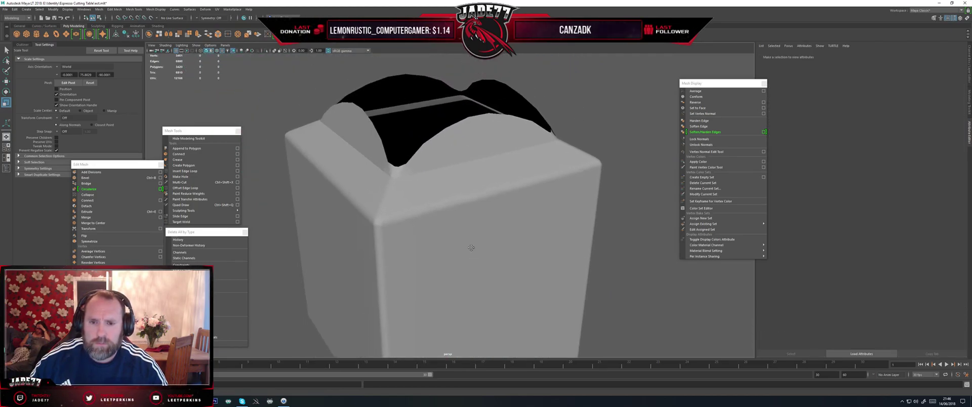
scroll(471, 248, "up", 3)
left_click_drag(471, 248, 498, 234, "alt")
left_click(456, 223)
left_click_drag(441, 208, 442, 227, "alt")
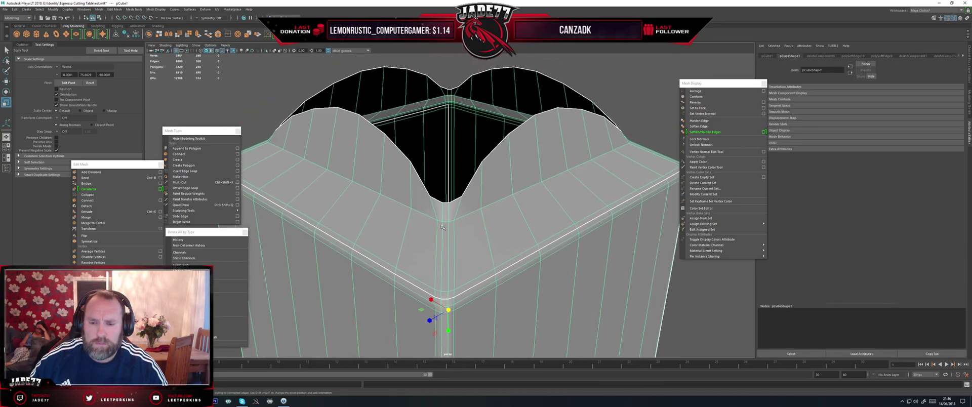
scroll(442, 227, "up", 1)
scroll(444, 226, "down", 2)
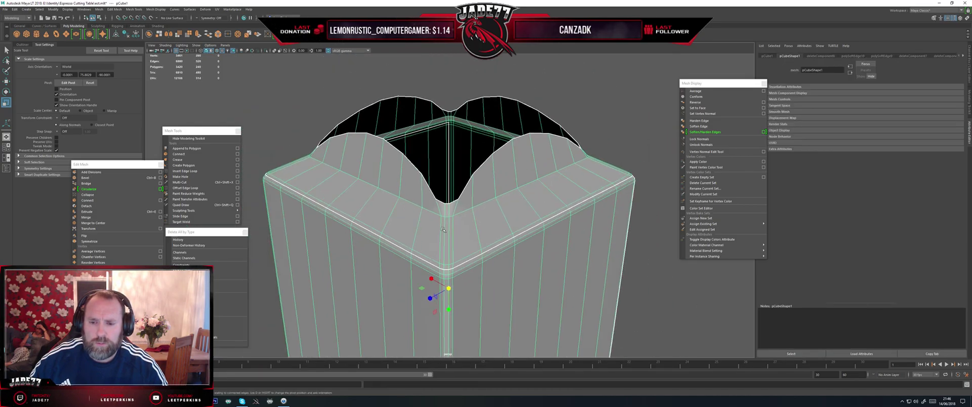
left_click_drag(443, 230, 514, 175, "alt")
scroll(513, 175, "down", 4)
left_click(583, 191)
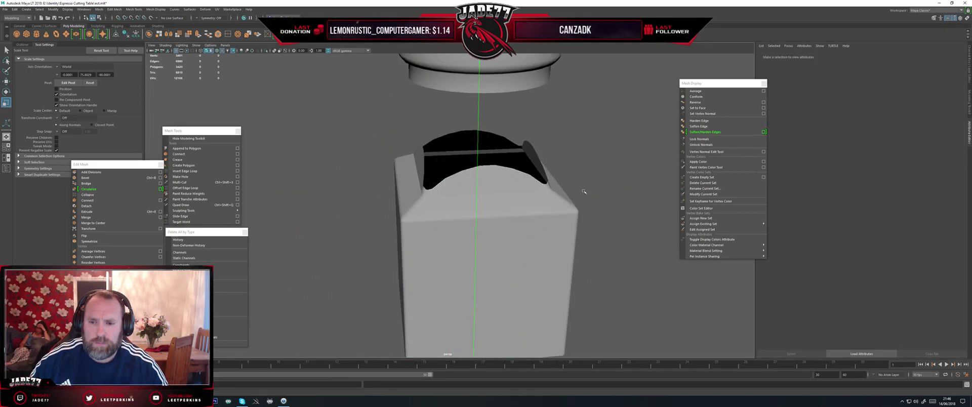
scroll(583, 190, "down", 2)
left_click_drag(579, 195, 548, 215, "alt")
scroll(547, 214, "up", 3)
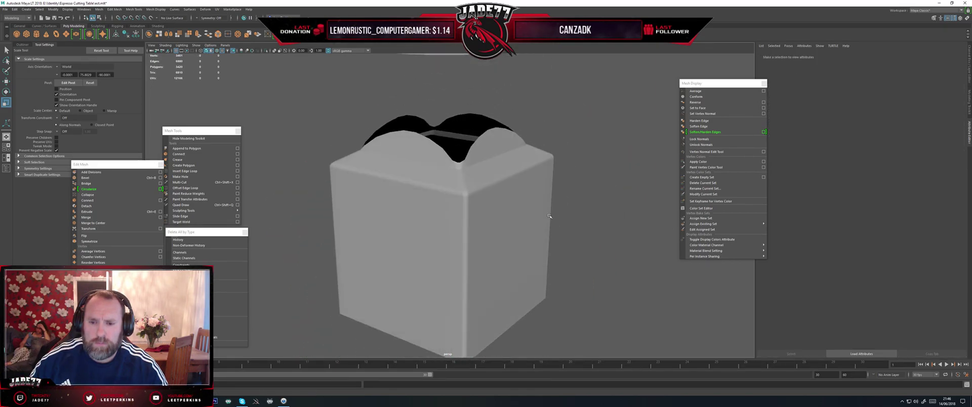
middle_click_drag(464, 212, 453, 254, "alt")
scroll(450, 254, "up", 3)
left_click_drag(450, 254, 433, 220, "alt")
scroll(411, 251, "down", 4)
scroll(448, 226, "down", 5)
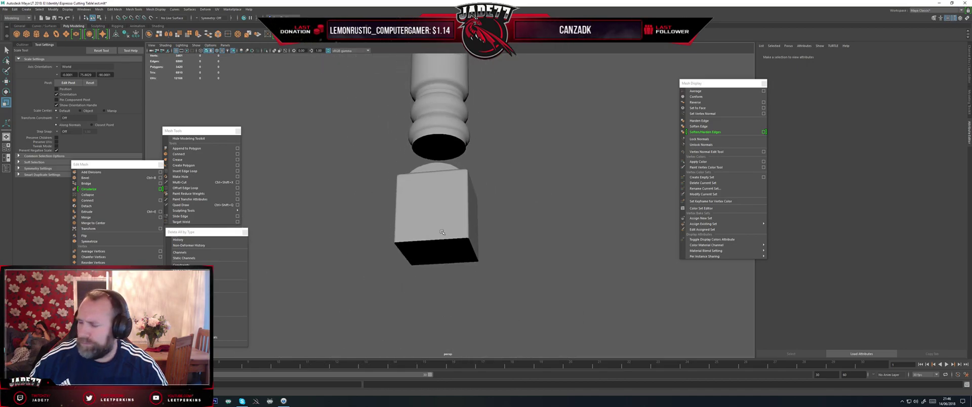
- Select the vertices at the block's flat end and move them away from the arched end to lengthen the block
left_click(447, 225)
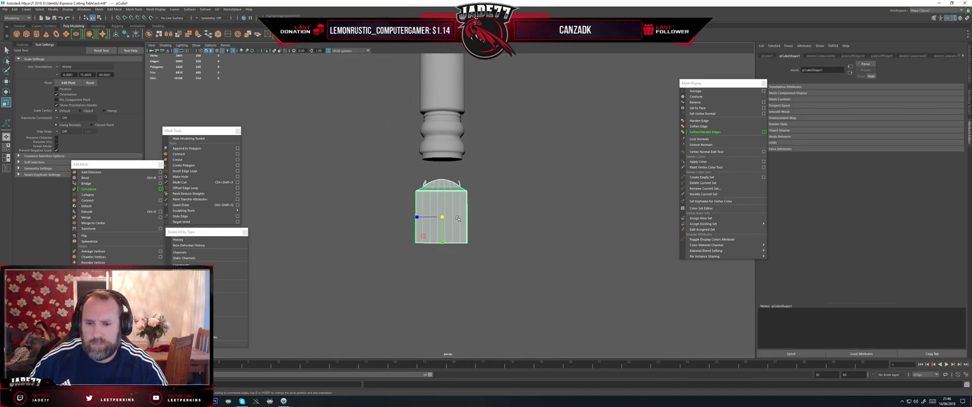
key("F9")
left_click_drag(553, 211, 370, 275)
key("w")
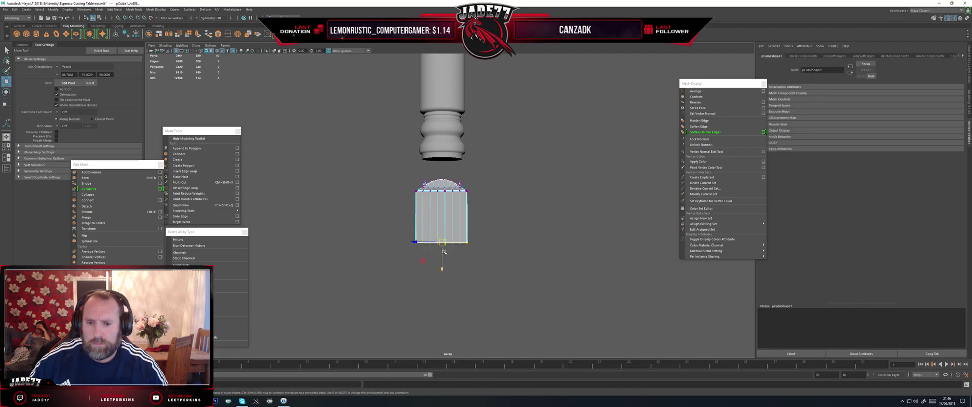
key("F8")
scroll(485, 215, "down", 2)
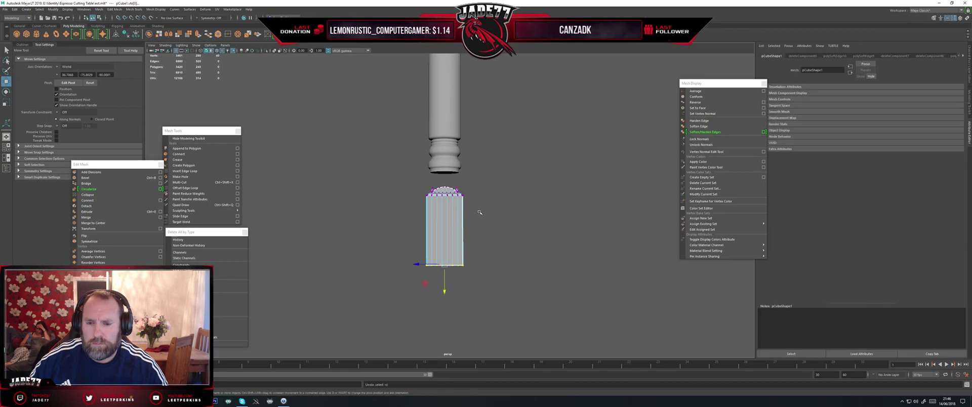
middle_click_drag(468, 212, 479, 212)
left_click_drag(446, 259, 444, 291)
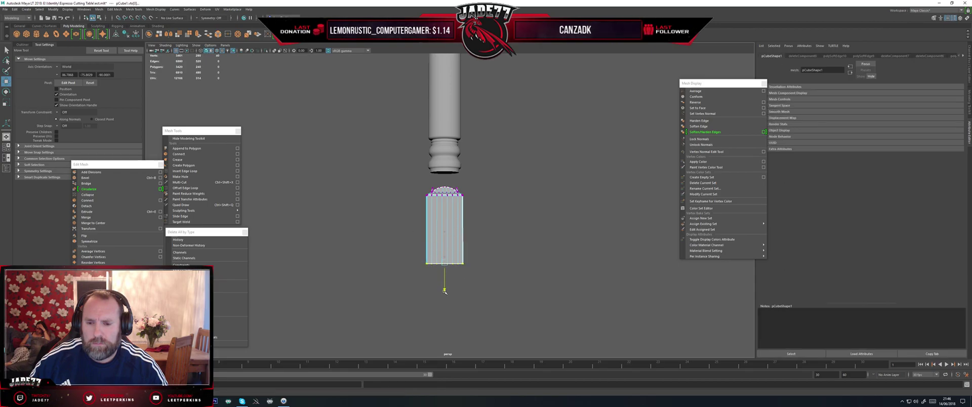
left_click(499, 195)
- Save the scene and delete all construction history
scroll(507, 208, "up", 5)
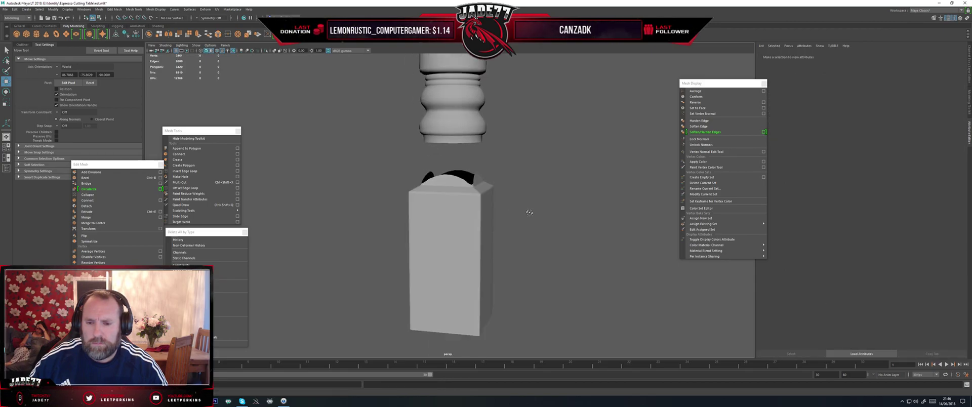
key("ctrl+s")
middle_click_drag(455, 218, 459, 241, "alt")
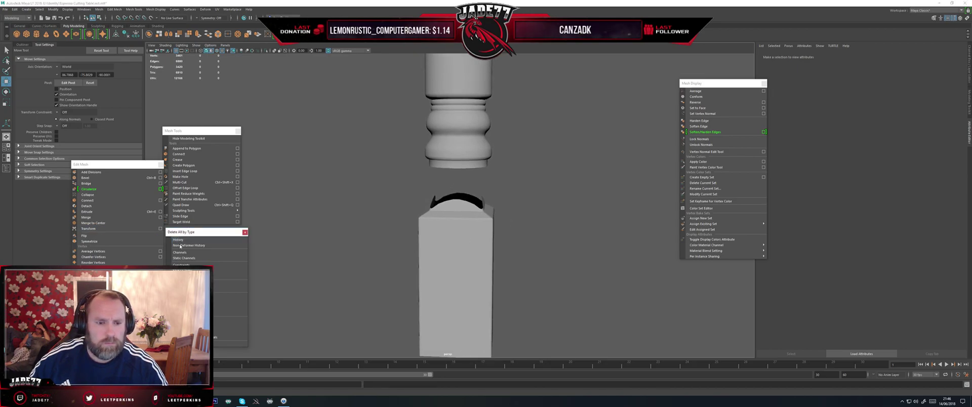
scroll(565, 189, "up", 2)
- Select the open rim's border edge loop, extrude it and scale the new edges slightly inward
left_click_drag(565, 189, 372, 227, "alt")
scroll(390, 232, "up", 6)
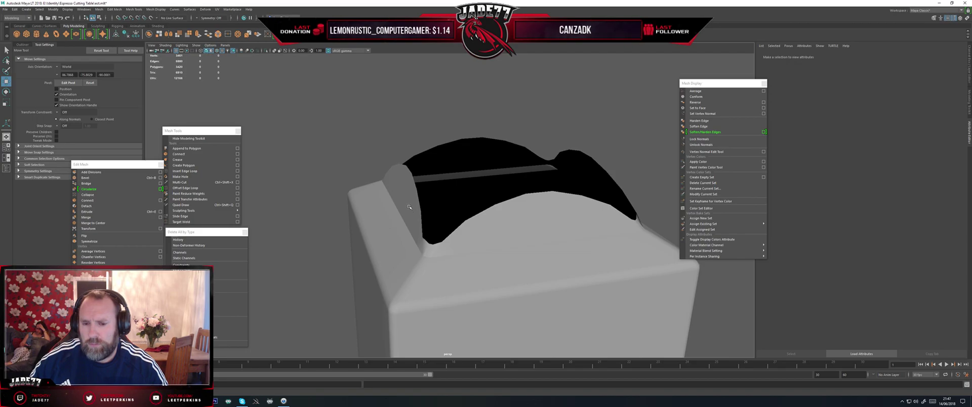
right_click(409, 207)
left_click(420, 207)
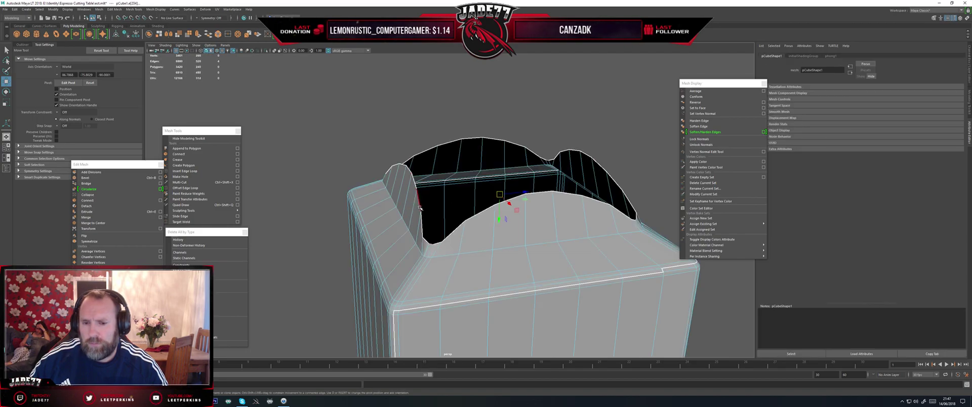
double_click(419, 208)
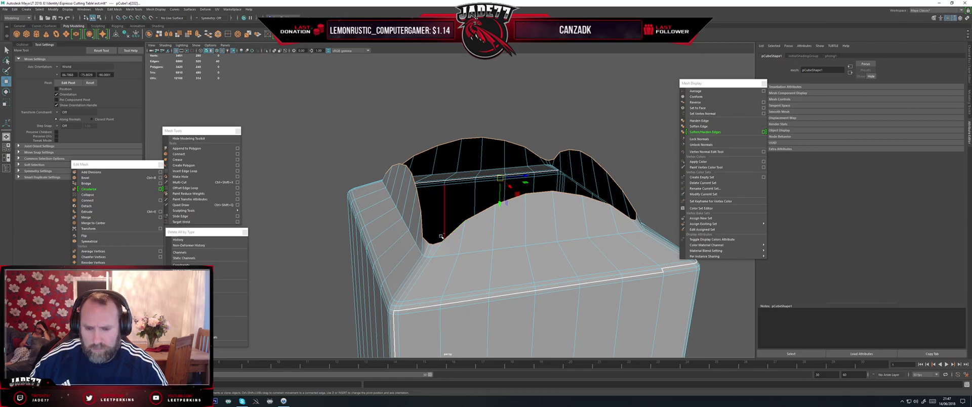
key("ctrl+e")
key("r")
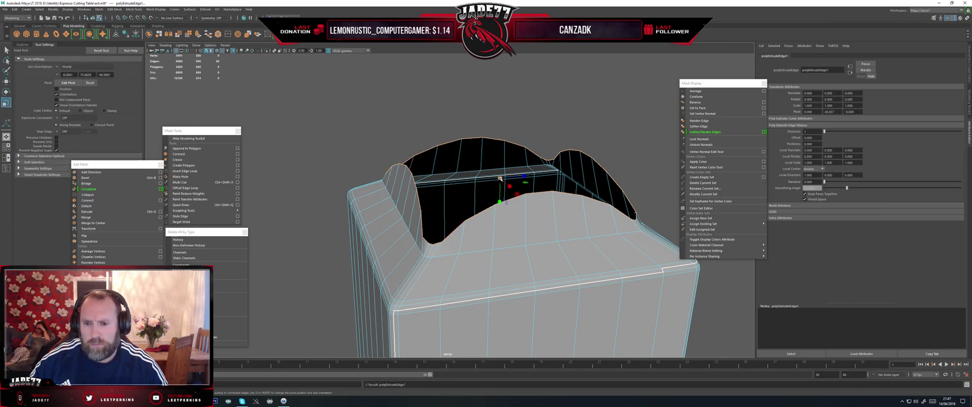
left_click_drag(500, 179, 497, 178)
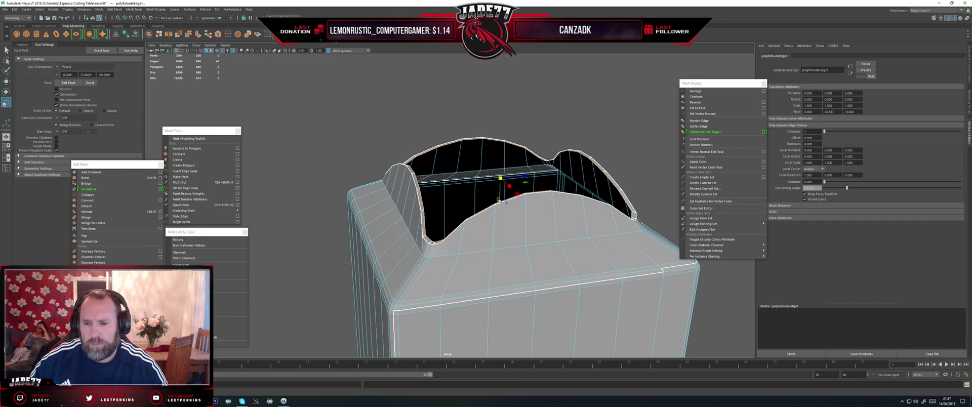
left_click_drag(499, 201, 496, 195)
key("ctrl+z")
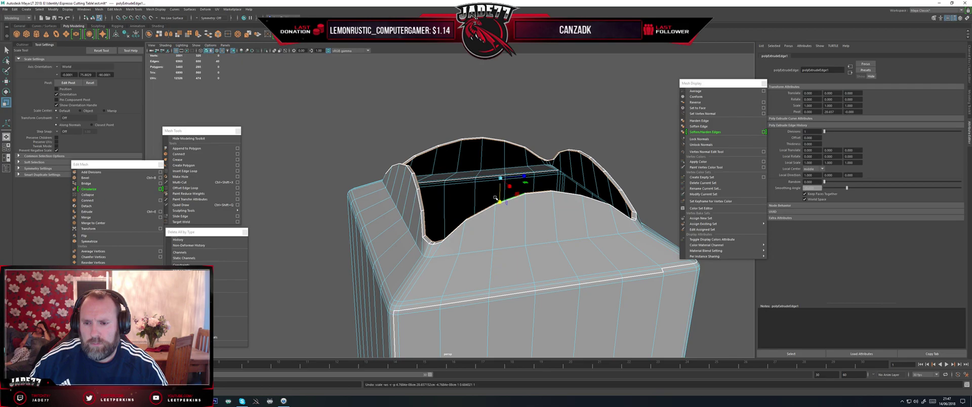
key("w")
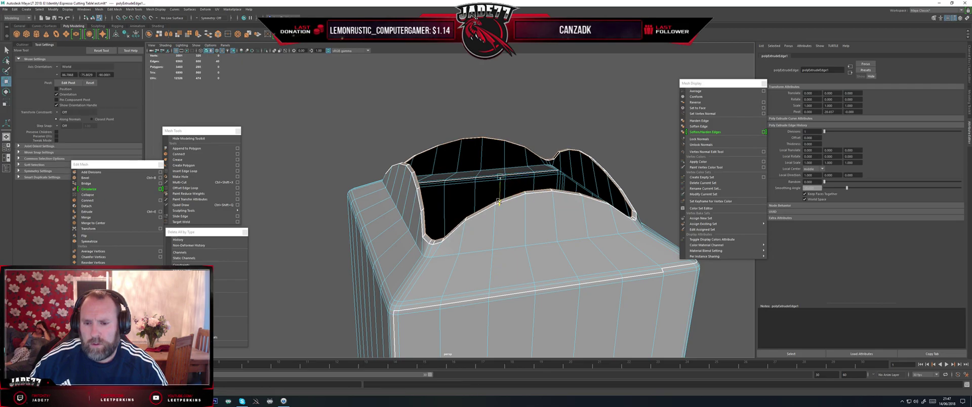
- Extrude the rim loop a second time and scale it inward to add another narrow band along the arches
left_click_drag(498, 201, 474, 226, "alt")
key("ctrl+e")
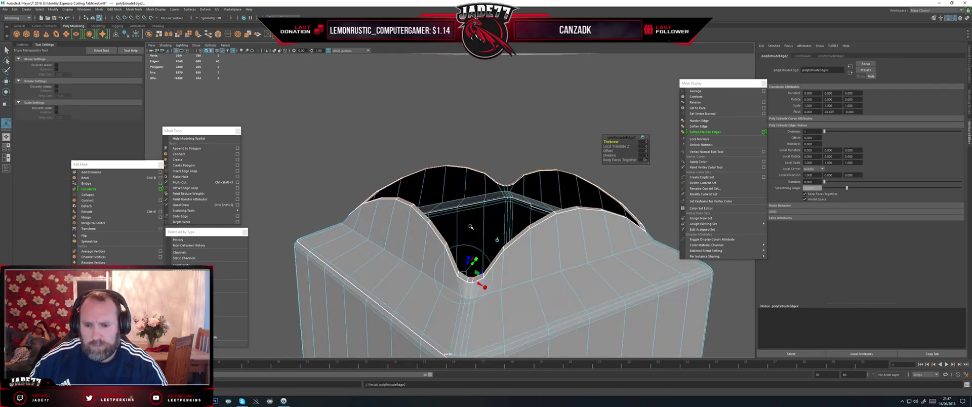
mouse_move(473, 265)
left_mouse_down()
mouse_move(498, 233)
mouse_move(479, 264)
left_mouse_up()
key("ctrl+z")
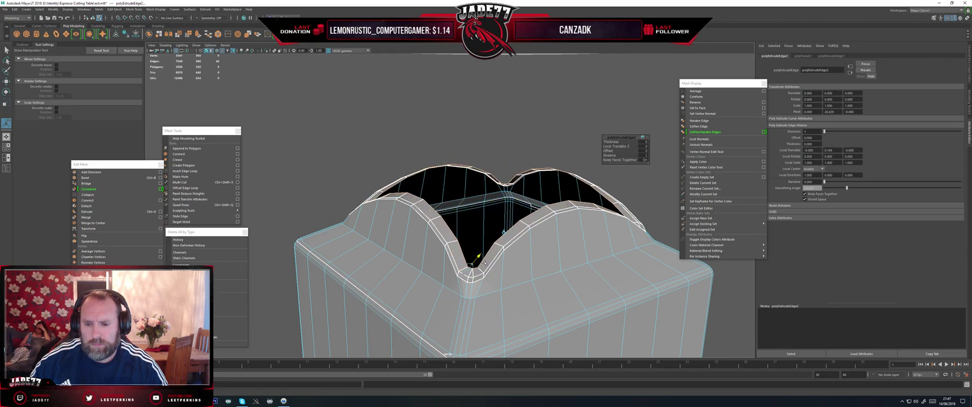
left_click_drag(484, 263, 470, 246)
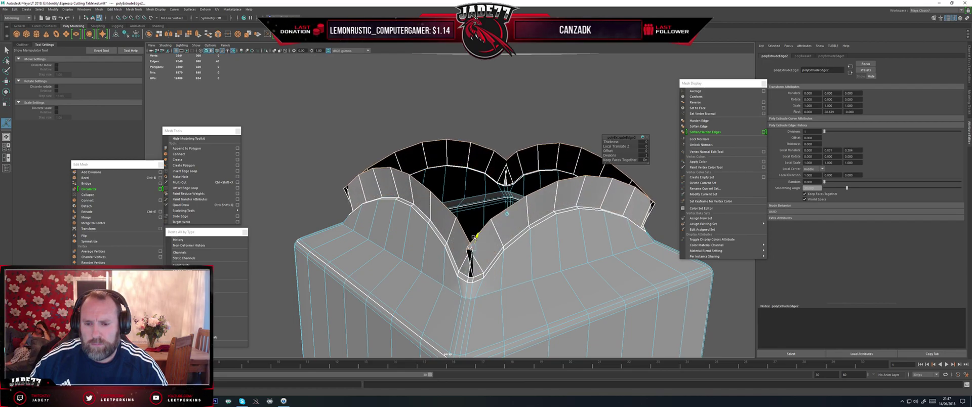
key("ctrl+z")
key("w")
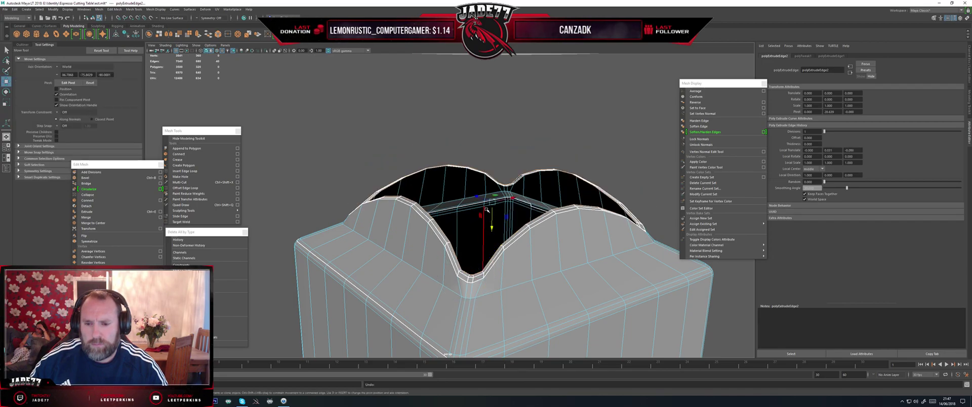
left_click_drag(492, 223, 466, 239, "alt")
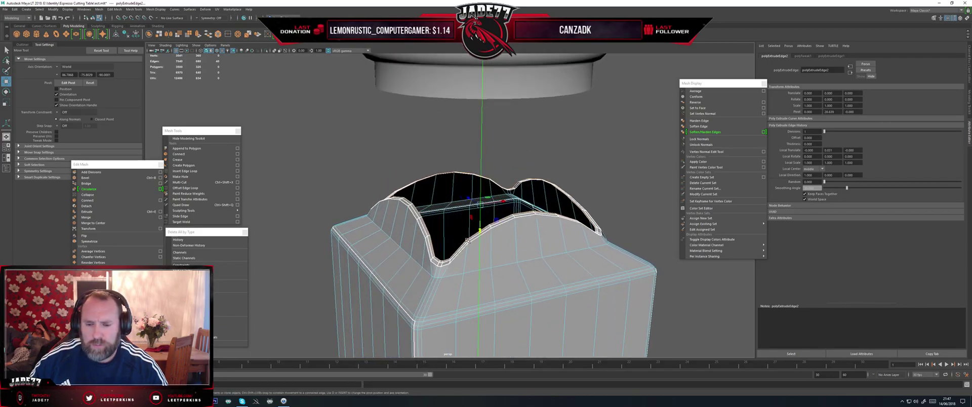
key("r")
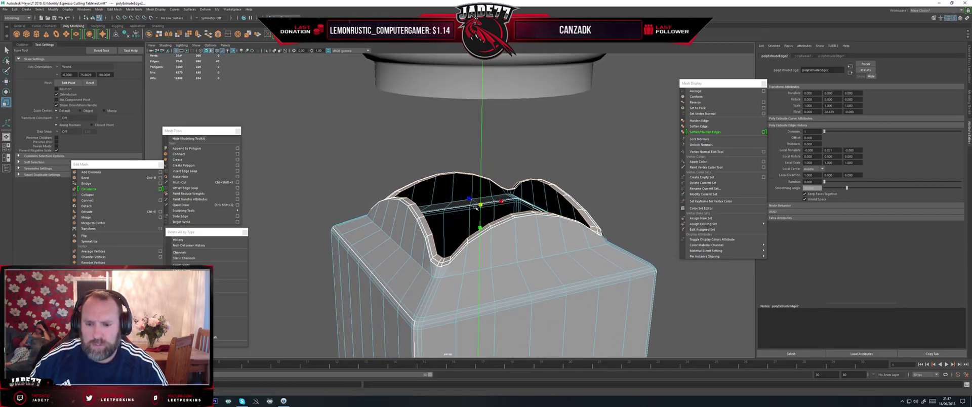
key("w")
left_click_drag(462, 215, 479, 233, "alt")
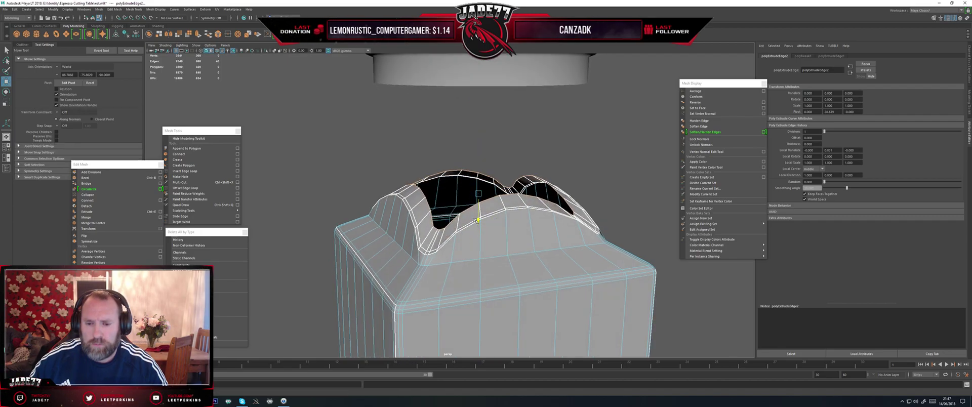
- Refine the inner rim edges by moving them slightly upward and scaling them to round the band over the arches
left_click_drag(465, 220, 406, 221, "alt")
right_click_drag(405, 221, 401, 210)
left_click(398, 210)
left_click_drag(399, 209, 414, 217, "alt")
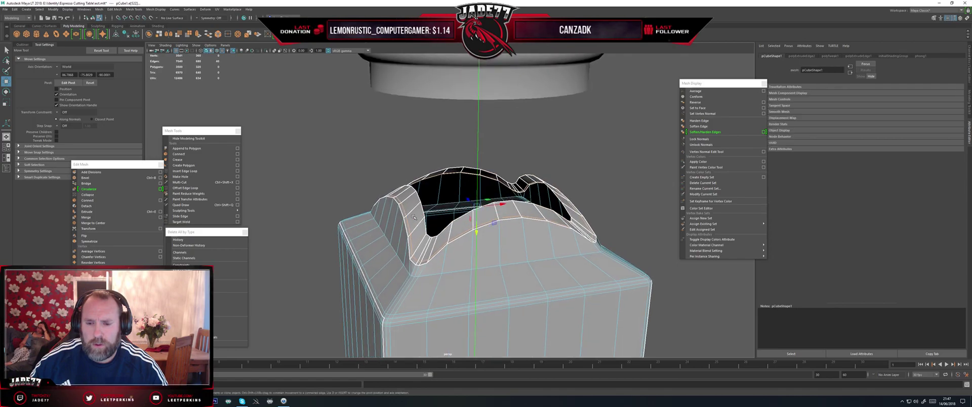
key("r")
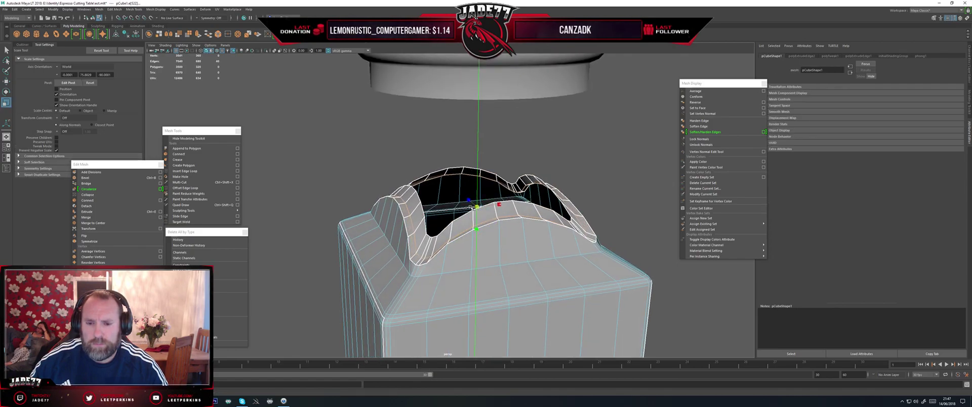
key("w")
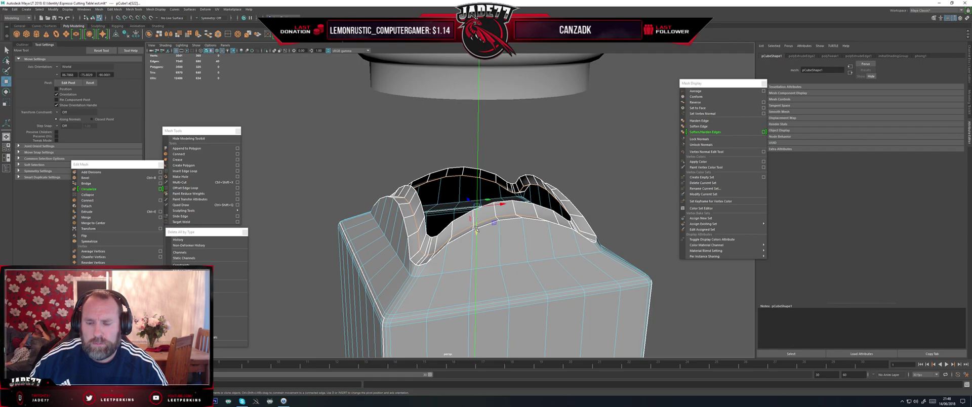
left_click_drag(476, 229, 474, 222)
key("r")
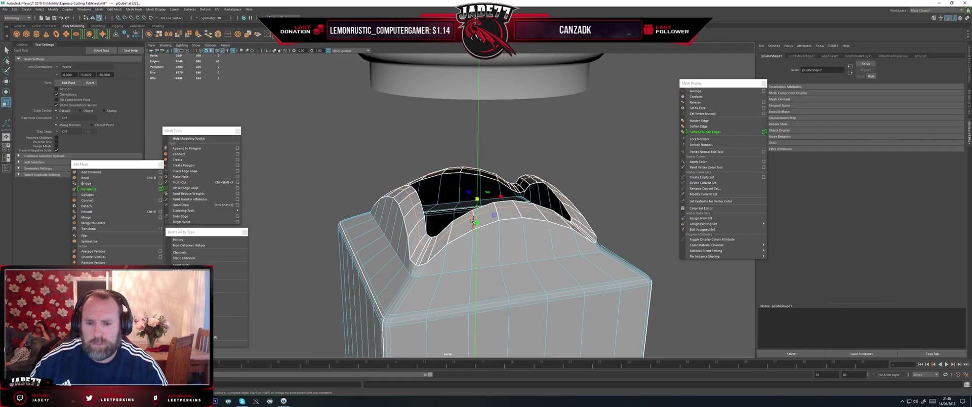
key("w")
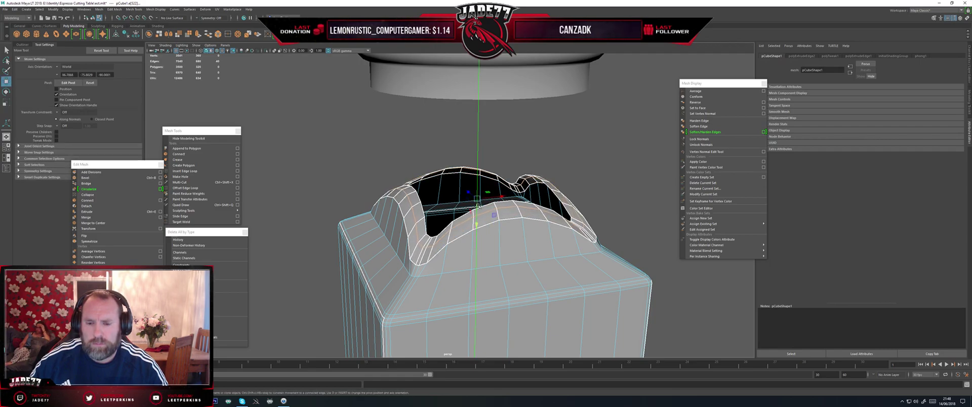
left_click_drag(477, 223, 526, 223, "alt")
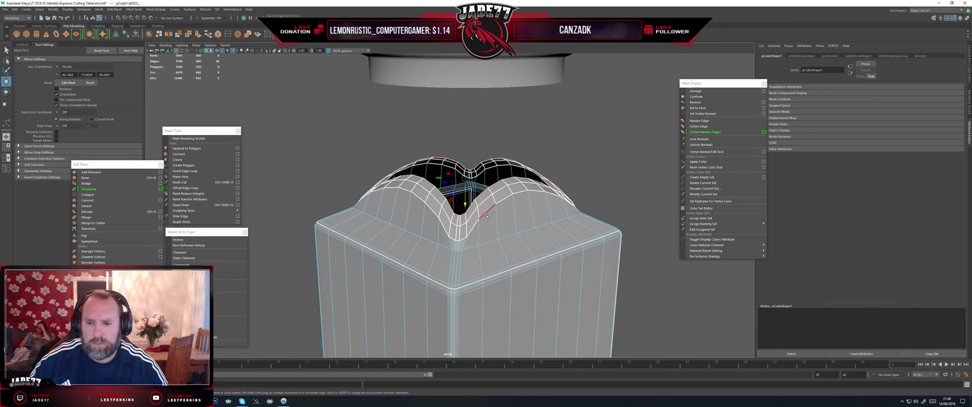
- Extrude the rim loop upward towards the round section and flatten its top edge into a square collar
key("ctrl+e")
left_click_drag(464, 206, 470, 106)
key("r")
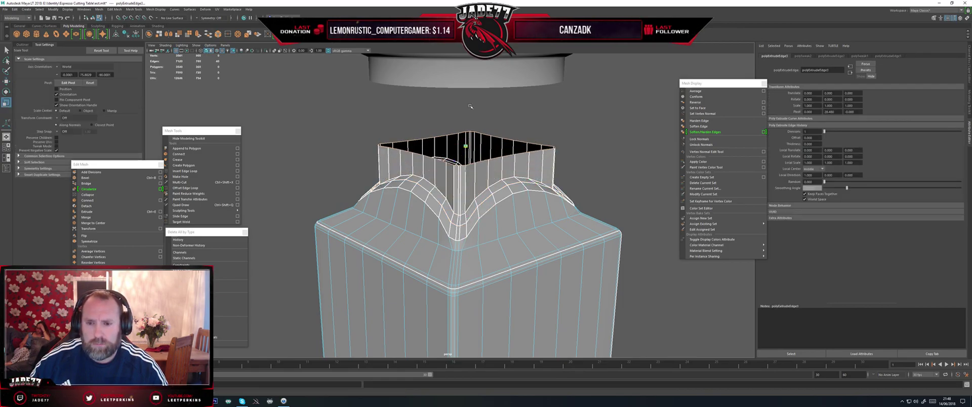
key("w")
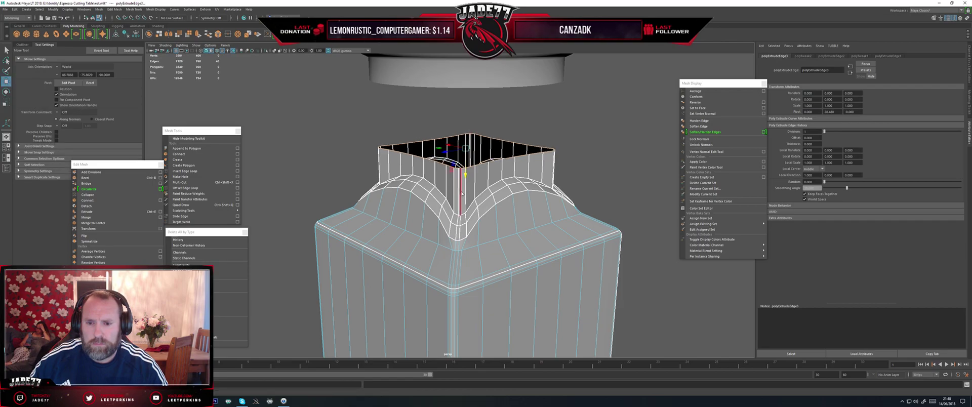
- Return to object mode and apply Soften/Harden Edges to the whole block
right_click_drag(461, 194, 488, 175)
scroll(499, 177, "down", 3)
left_click(544, 189)
left_click_drag(544, 189, 476, 177, "alt")
left_click(509, 211)
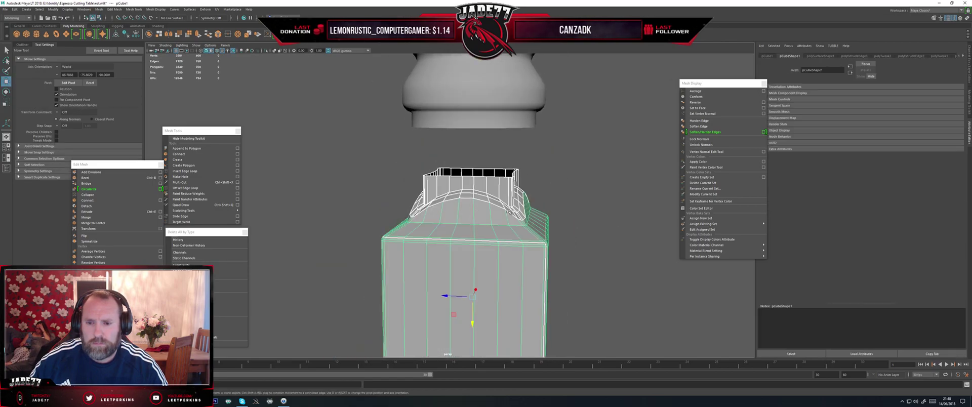
left_click(698, 132)
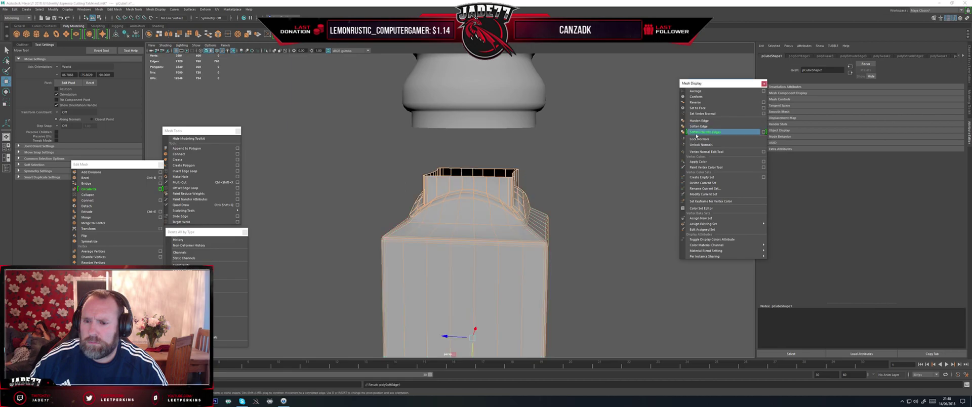
left_click(598, 158)
- Select the edge loop where the square collar meets the arched band and apply Soften Edge to it
left_click_drag(586, 158, 552, 207, "alt")
scroll(572, 162, "up", 5)
scroll(486, 213, "up", 4)
left_click(509, 187)
right_click_drag(539, 133, 538, 116)
double_click(492, 121)
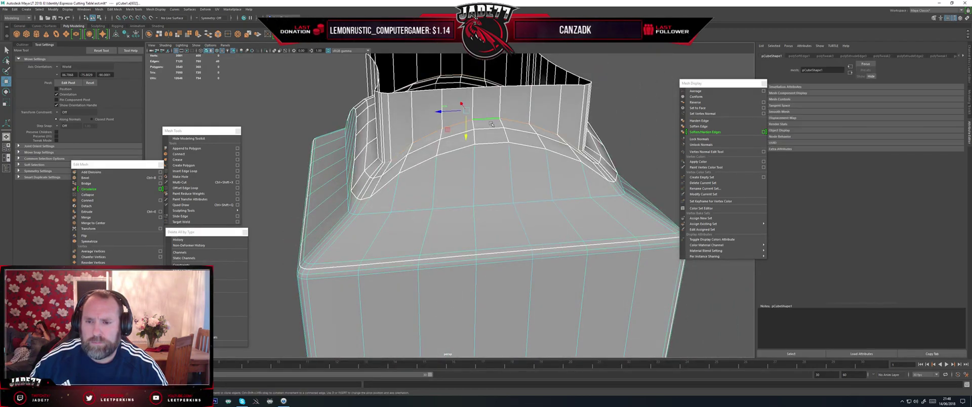
left_click_drag(492, 121, 571, 154, "alt")
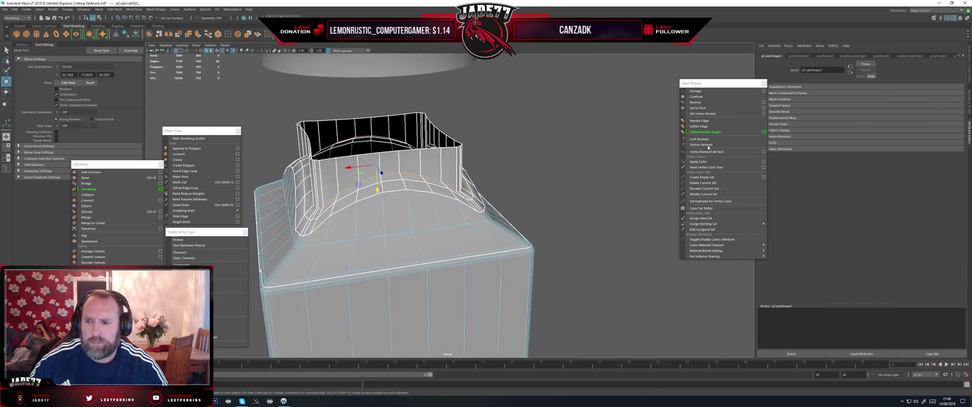
left_click(699, 126)
middle_click_drag(479, 193, 534, 164, "alt")
- Select the ring of collar faces, apply Soften/Harden Edges and inspect the corner shading up close
right_click_drag(497, 175, 503, 157)
double_click(490, 135)
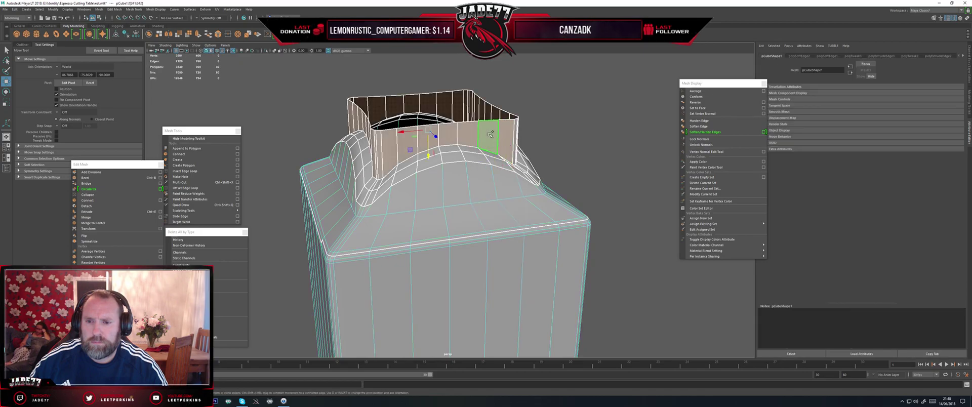
left_click(701, 132)
left_click(539, 130)
mouse_move(539, 130)
left_mouse_down("alt")
mouse_move(490, 136)
mouse_move(538, 132)
mouse_move(532, 155)
left_mouse_up("alt")
scroll(518, 190, "up", 5)
scroll(518, 190, "up", 8)
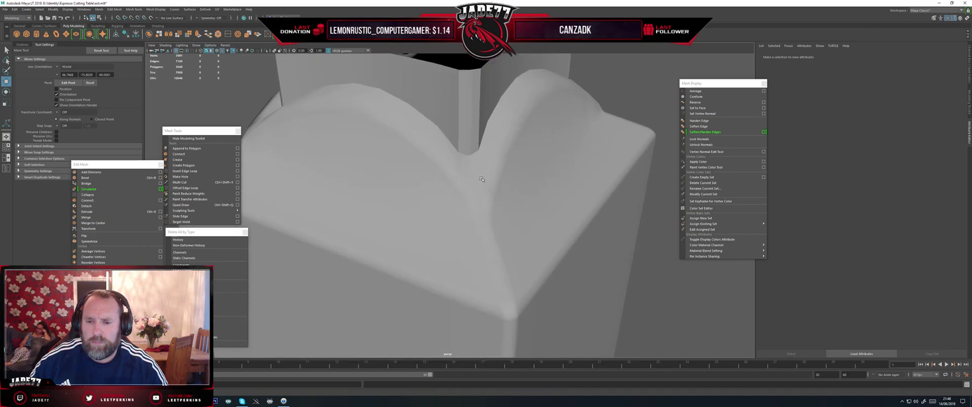
- Try scaling the vertices at the foot of the corner valley between two arched panels
left_click(416, 204)
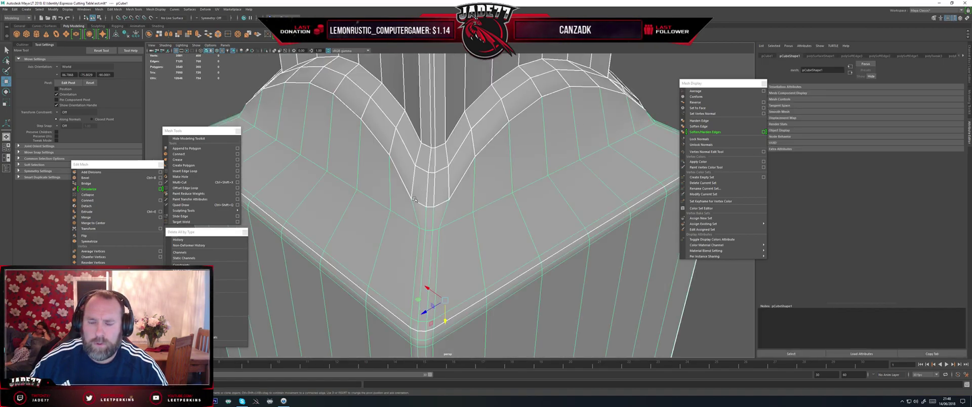
left_click_drag(414, 199, 439, 144, "alt")
right_click_drag(440, 143, 421, 143)
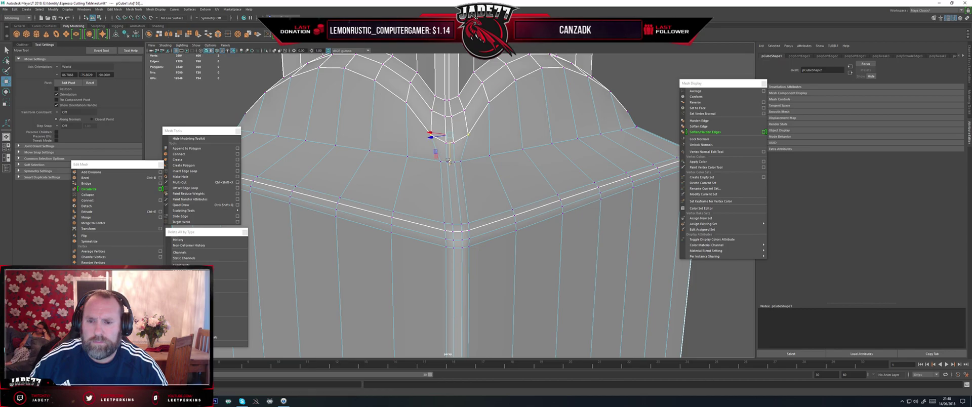
key("r")
left_click_drag(428, 146, 431, 161, "alt")
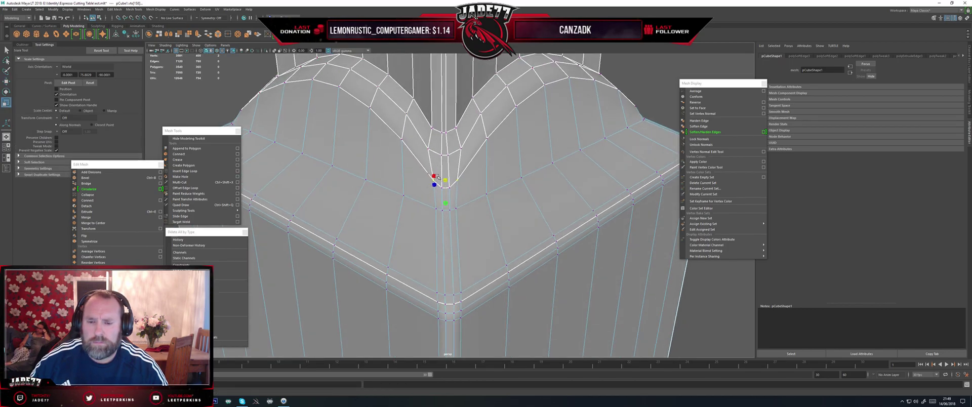
mouse_move(439, 176)
left_mouse_down("alt")
mouse_move(403, 182)
mouse_move(435, 179)
left_mouse_up("alt")
key("ctrl+z")
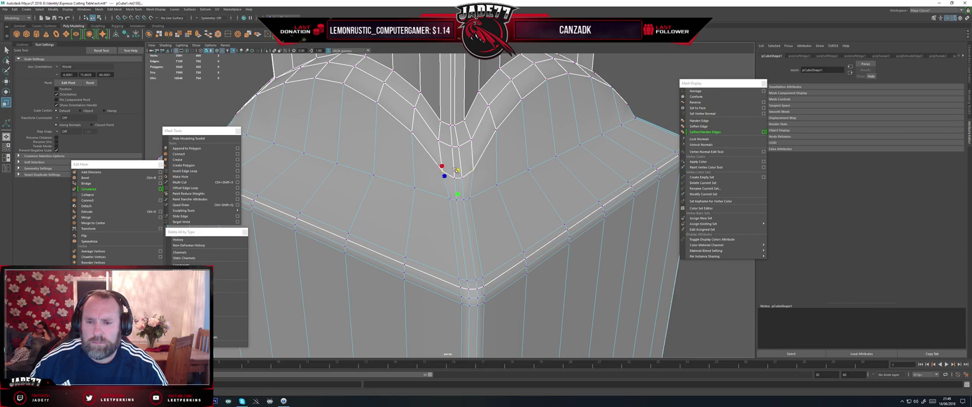
- Return to object mode and examine the shading where the arched panels meet at the corner
right_click_drag(454, 170, 501, 153)
scroll(510, 152, "down", 3)
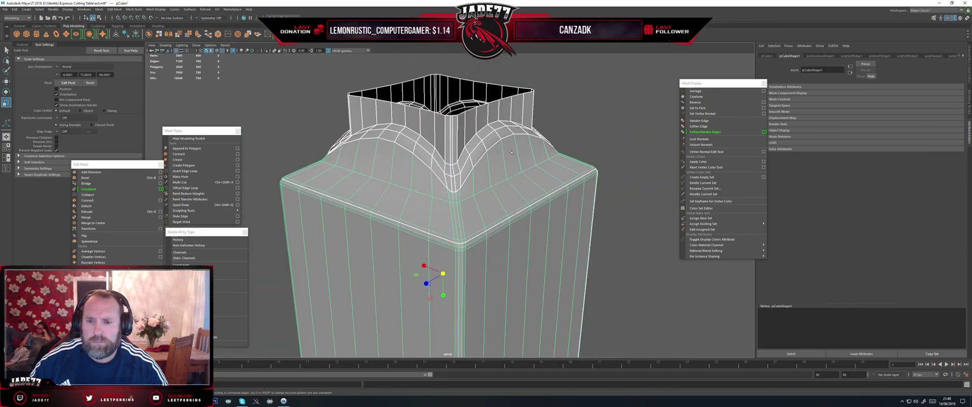
left_click(574, 141)
scroll(520, 165, "up", 3)
mouse_move(511, 168)
left_mouse_down("alt")
mouse_move(471, 174)
mouse_move(499, 178)
left_mouse_up("alt")
scroll(466, 185, "up", 3)
- Select the vertices in the middle of the band at the corner valley and adjust their position with the Move tool
left_click(467, 186)
key("ctrl+z")
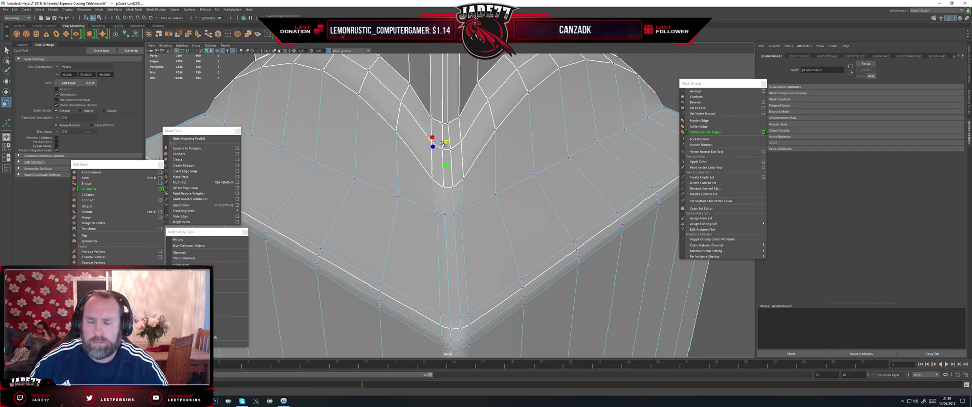
left_click_drag(443, 144, 423, 147, "alt")
key("f")
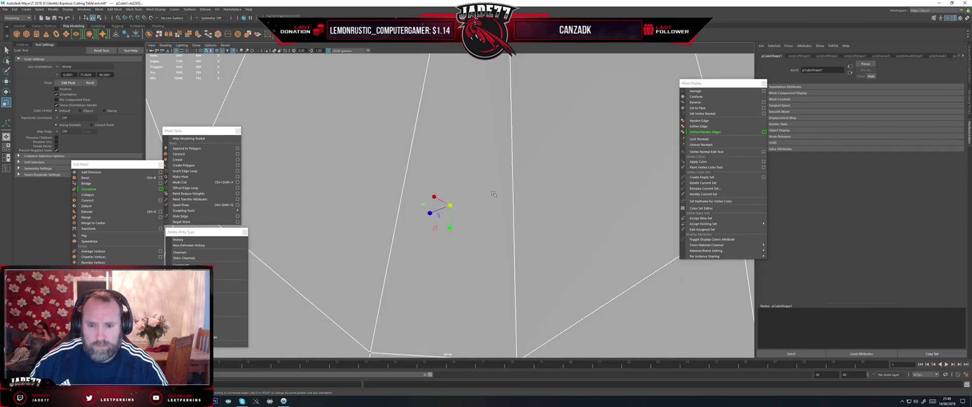
scroll(481, 188, "down", 10)
left_click_drag(482, 188, 422, 212, "alt")
scroll(438, 176, "up", 7)
key("w")
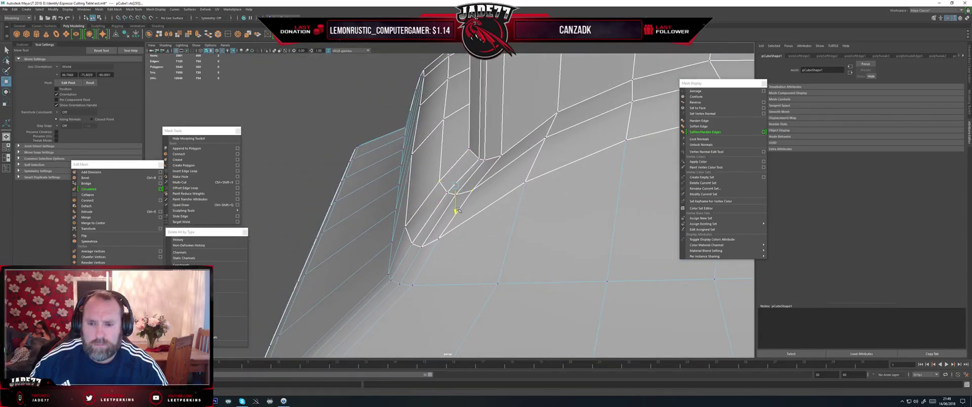
left_click_drag(433, 206, 504, 180, "alt")
scroll(505, 178, "down", 4)
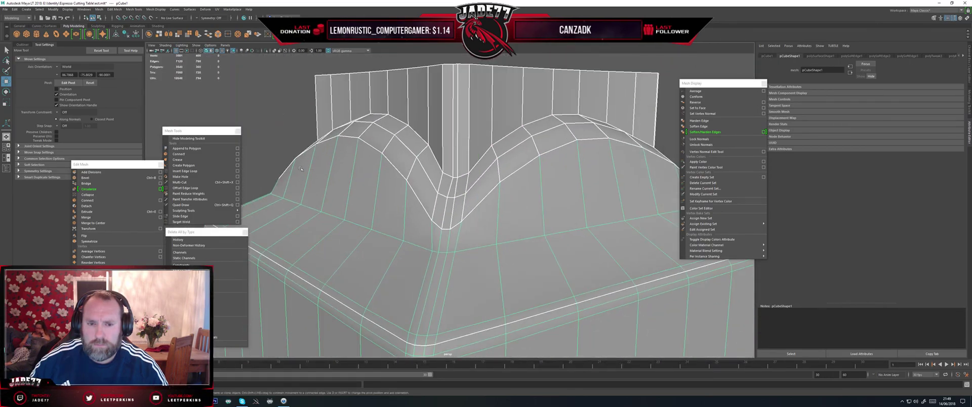
- Try merging the vertex pairs at the foot and in the middle of the corner valley's band
left_click(268, 147)
left_click_drag(354, 186, 470, 244, "alt")
key("ctrl+z")
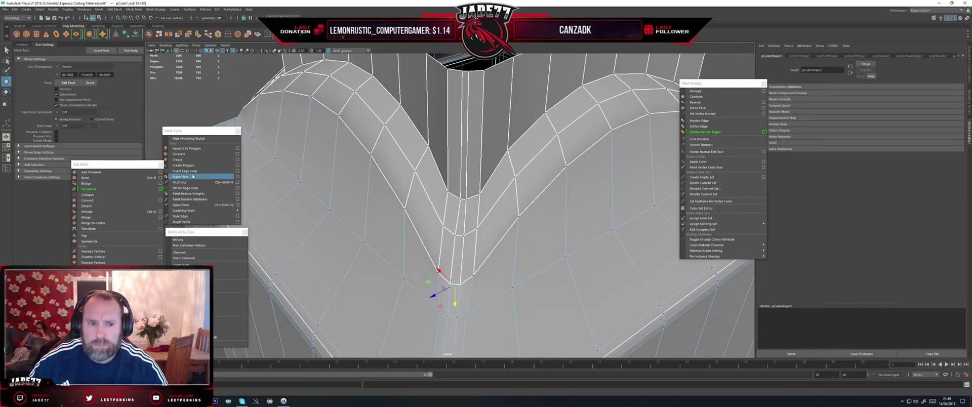
left_click(103, 217)
left_click_drag(468, 238, 467, 191, "alt")
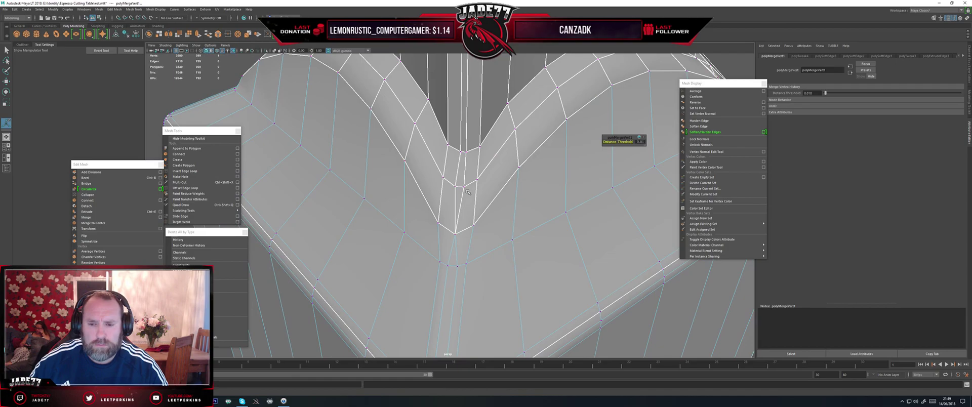
left_click(462, 188)
scroll(464, 190, "up", 2)
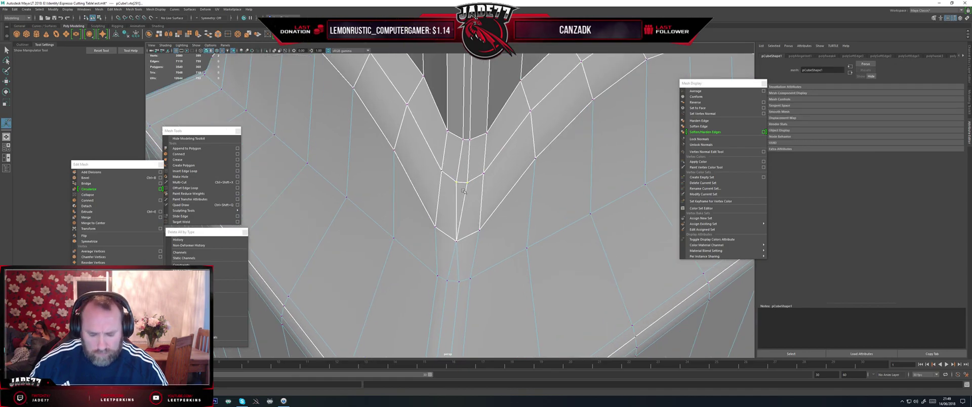
key("g")
- Try merging the vertex pairs at the band's inner edge and at the top of the collar corner
left_click(462, 142)
left_click(470, 140, "shift")
scroll(469, 144, "down", 2)
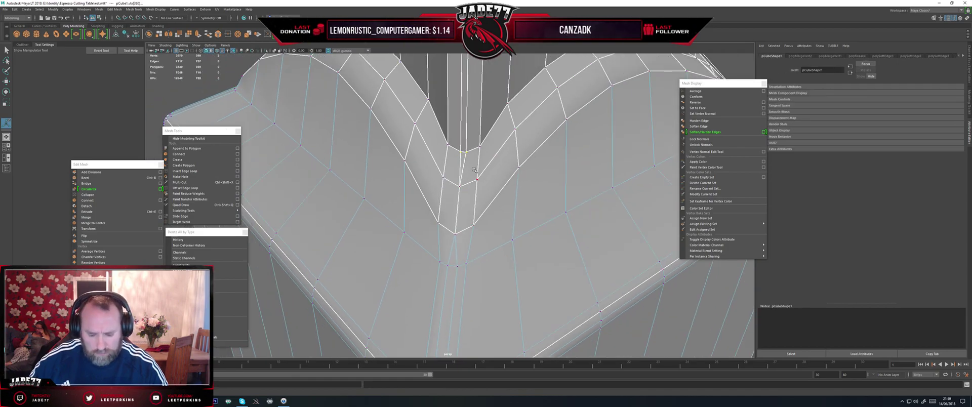
key("g")
left_click_drag(458, 196, 472, 172, "alt")
left_click(463, 103)
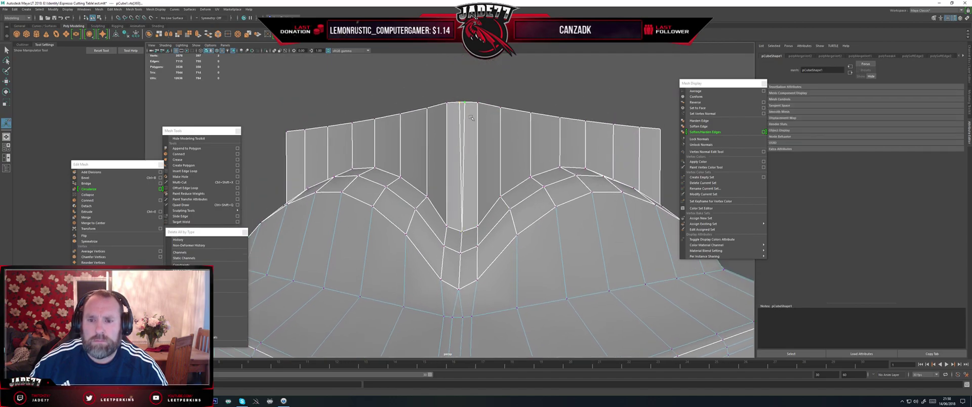
key("g")
right_click_drag(469, 155, 498, 132)
left_click(513, 89)
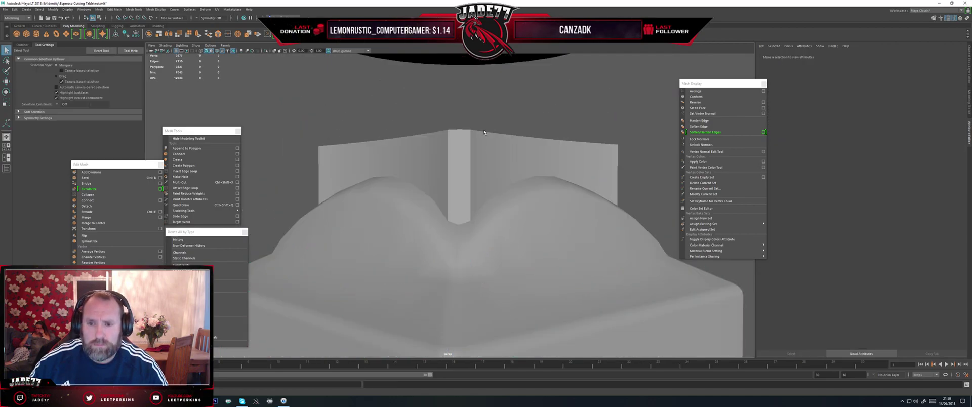
- Try moving the merged vertex in the middle of the band at the corner valley
left_click_drag(514, 185, 465, 194, "alt")
left_click_drag(418, 212, 493, 243)
left_click_drag(494, 242, 462, 235, "alt")
right_click_drag(472, 213, 478, 205)
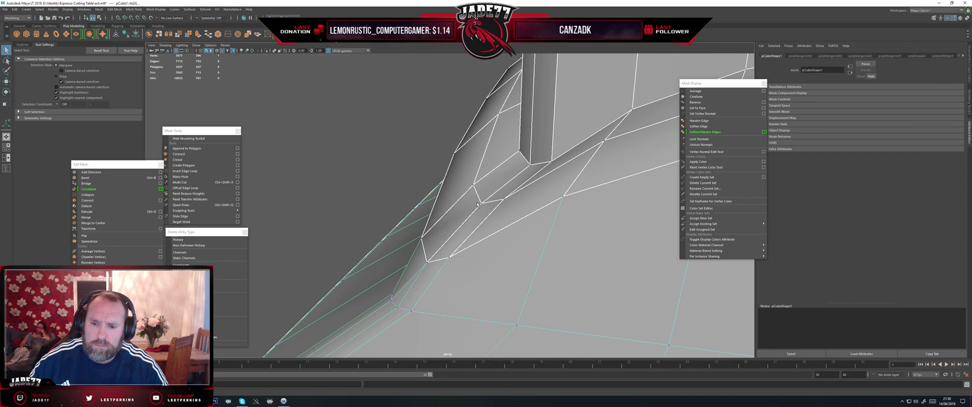
key("w")
left_click_drag(471, 237, 451, 265, "alt")
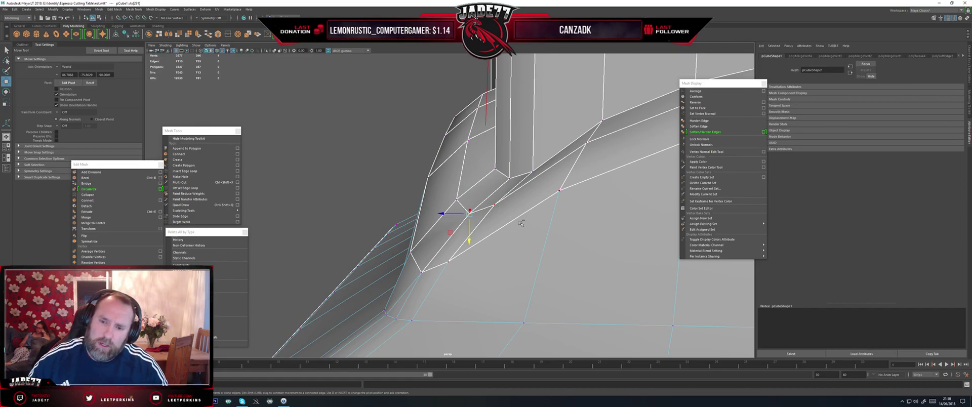
left_click_drag(521, 223, 496, 226, "alt")
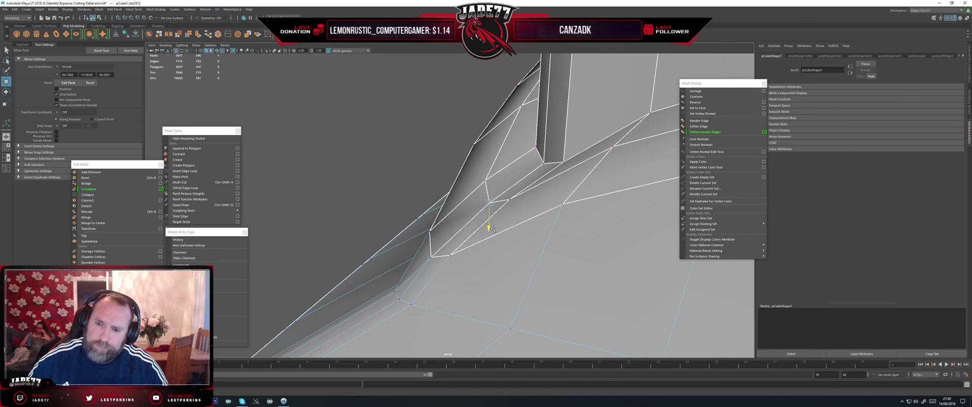
left_click_drag(496, 237, 488, 221, "alt")
right_click_drag(487, 222, 509, 216)
scroll(511, 216, "down", 4)
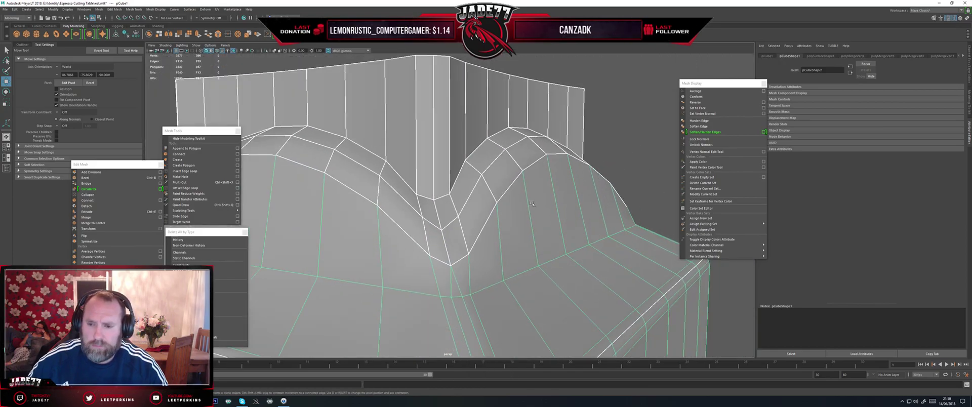
- Examine the shading of the merged corner valley and the lowest faces of its band
left_click(615, 164)
left_click_drag(614, 163, 588, 175, "alt")
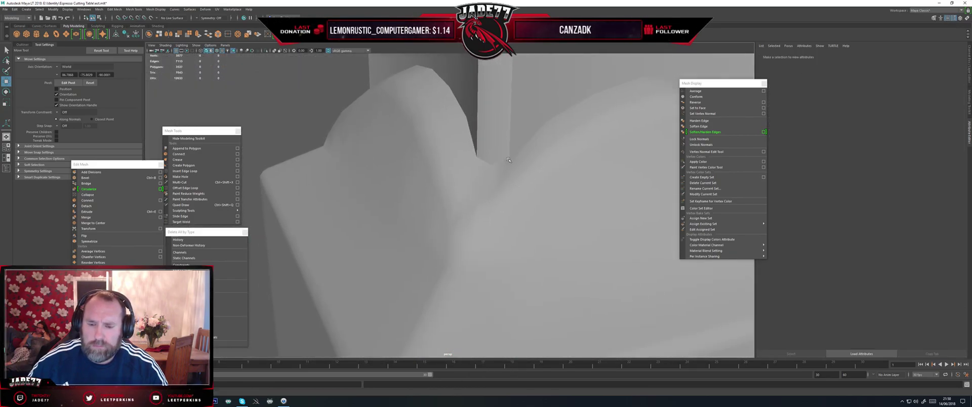
scroll(486, 211, "up", 2)
left_click(486, 211)
mouse_move(485, 211)
left_mouse_down("alt")
mouse_move(466, 209)
mouse_move(475, 203)
left_mouse_up("alt")
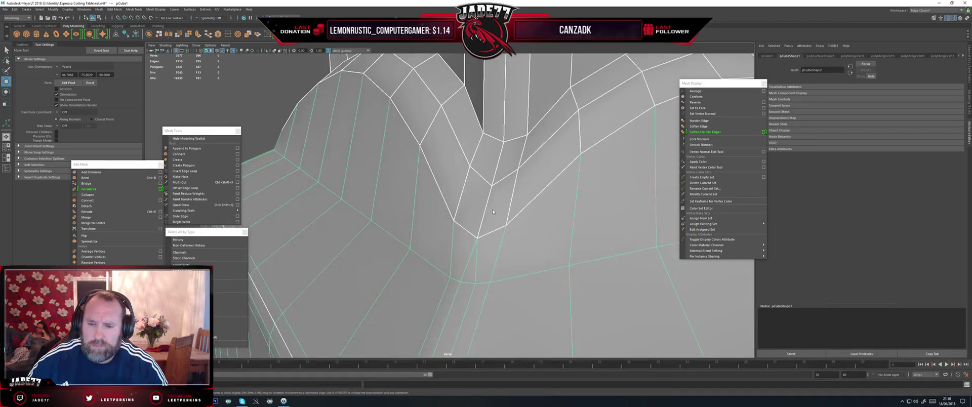
key("F11")
left_click(479, 201)
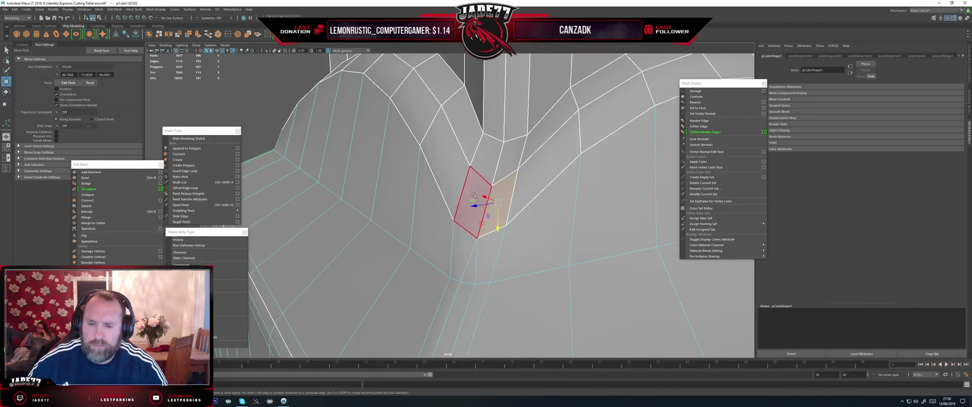
- Undo the face selection, the vertex move and the vertex merges at the corner valley
key("ctrl+z")
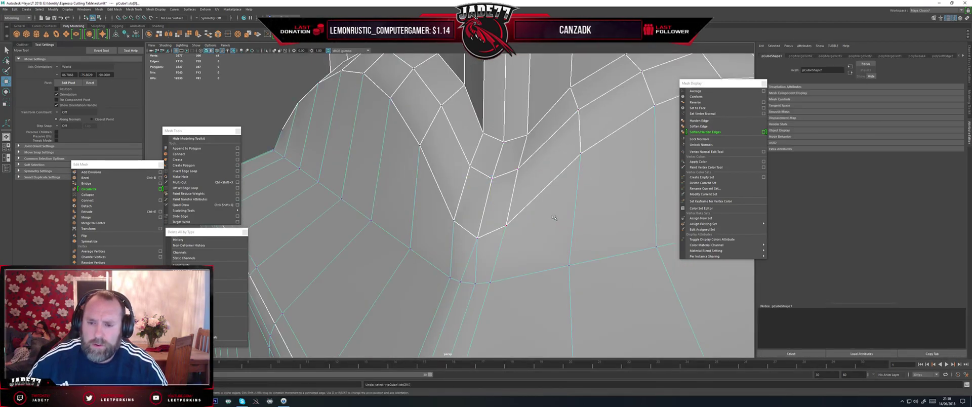
key("ctrl+z")
key("ctrl+z")
key("ctrl+z")
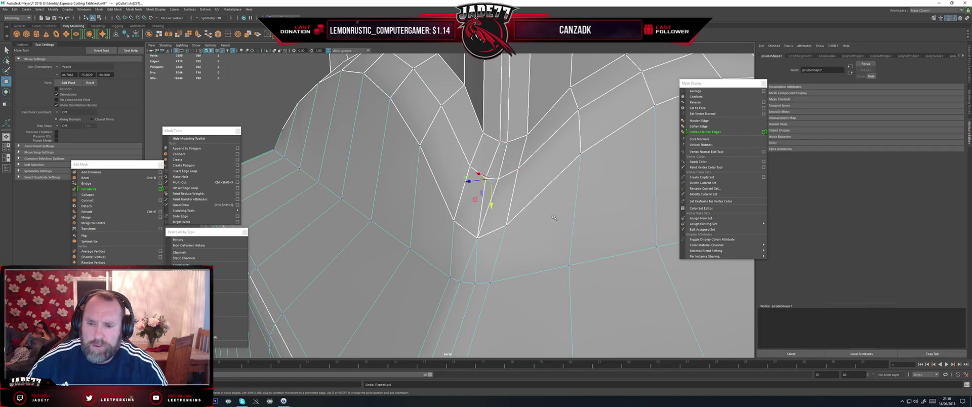
key("ctrl+z")
key("ctrl+z")
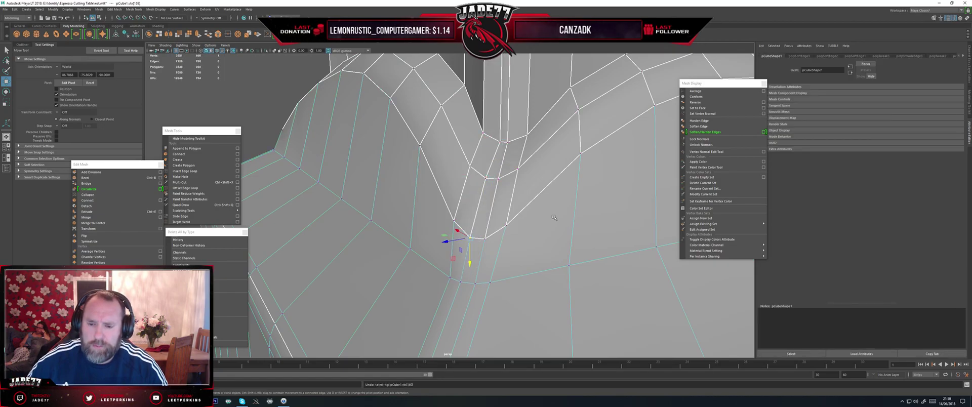
key("ctrl+z")
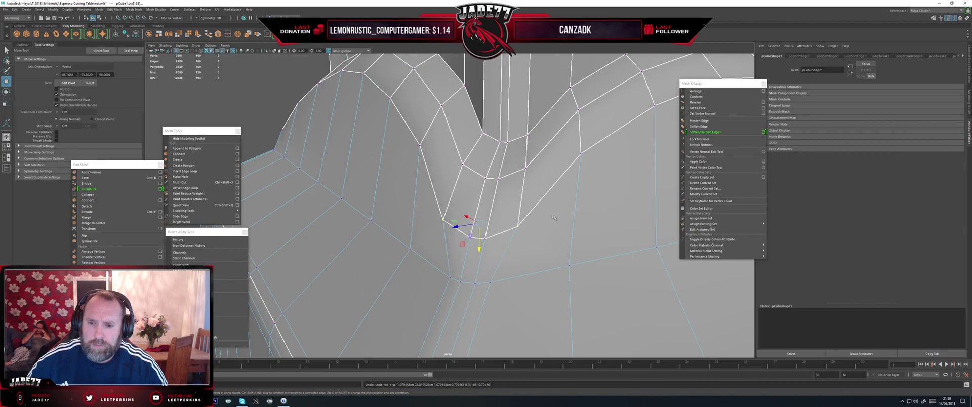
- Select the narrow strip of faces down the corner valley and adjust it using a custom pivot aligned to its slope
right_click_drag(495, 196, 495, 211)
left_click(485, 207)
left_click(498, 164, "shift")
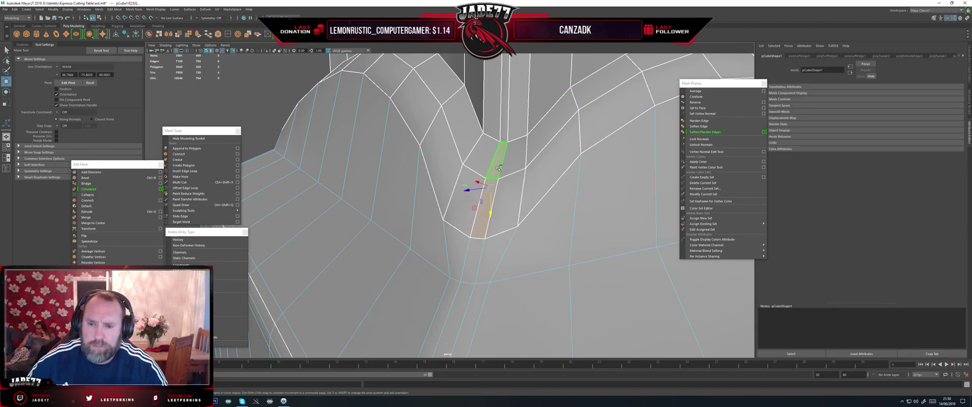
key("r")
left_click_drag(497, 199, 483, 250, "alt")
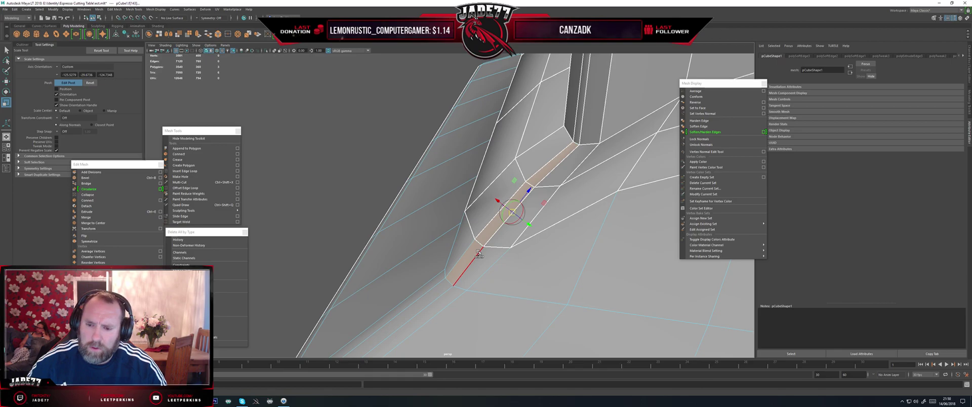
mouse_move(473, 252)
left_mouse_down("alt")
mouse_move(497, 255)
mouse_move(461, 251)
left_mouse_up("alt")
left_click_drag(505, 211, 522, 174, "alt")
key("w")
scroll(527, 177, "down", 1)
right_click_drag(531, 181, 559, 167)
scroll(506, 167, "down", 2)
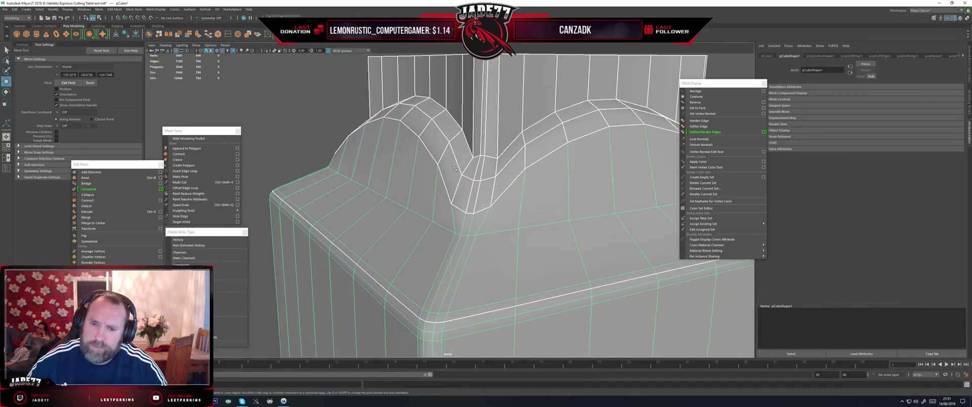
- Examine the corner valley's shading and the shape of its narrow face strip from several angles
left_click(289, 146)
left_click_drag(289, 146, 487, 187, "alt")
left_click(484, 196)
middle_click_drag(492, 185, 488, 217, "alt")
scroll(487, 218, "up", 3)
key("ctrl+z")
key("ctrl+z")
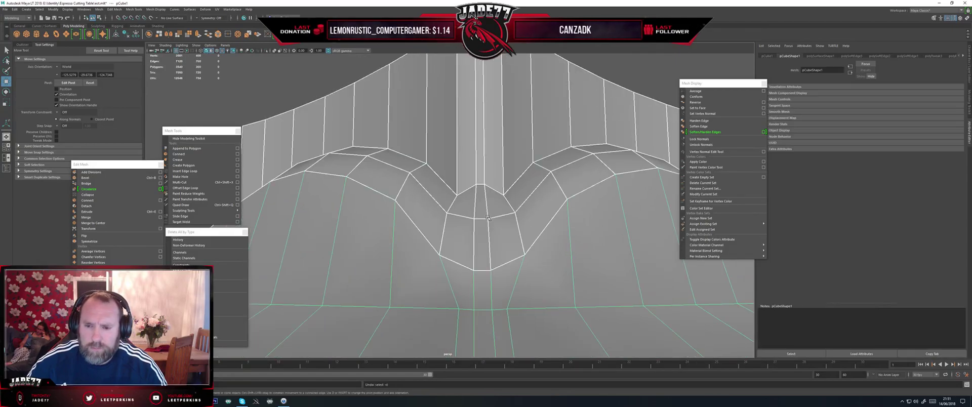
left_click_drag(487, 217, 458, 229, "alt")
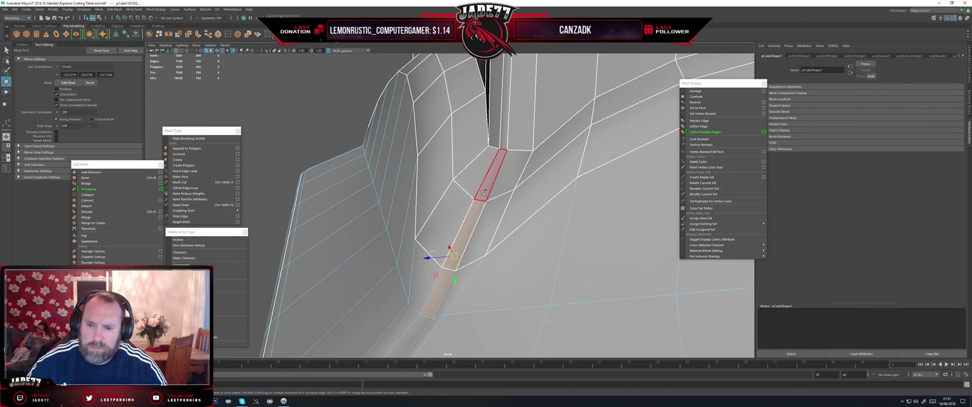
left_click_drag(471, 223, 475, 232, "alt")
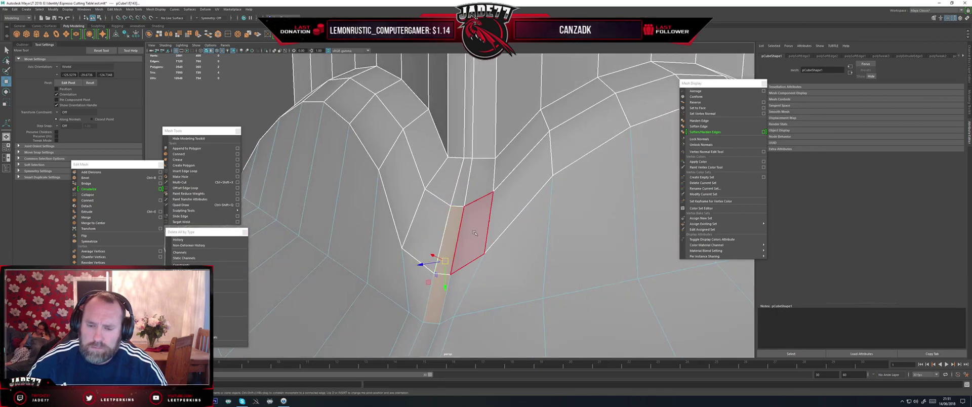
- Select the edge loop running around the block below the arched panels and scale it vertically
right_click_drag(458, 227, 454, 210)
mouse_move(456, 223)
left_mouse_down("alt")
mouse_move(468, 221)
mouse_move(457, 229)
left_mouse_up("alt")
left_click(471, 247)
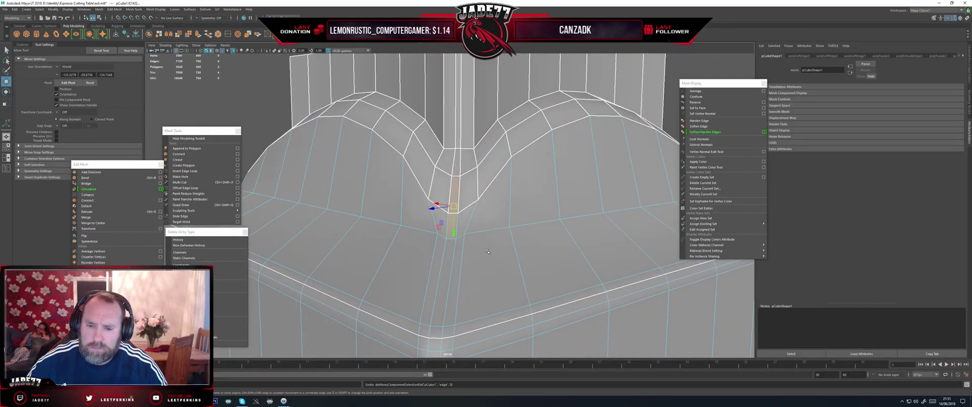
right_click_drag(469, 247, 454, 240)
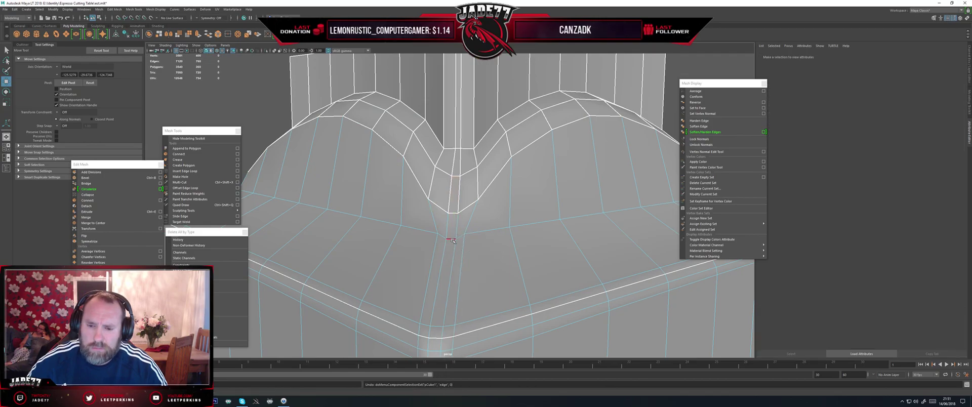
left_click(453, 240)
key("r")
left_click_drag(453, 240, 464, 241, "alt")
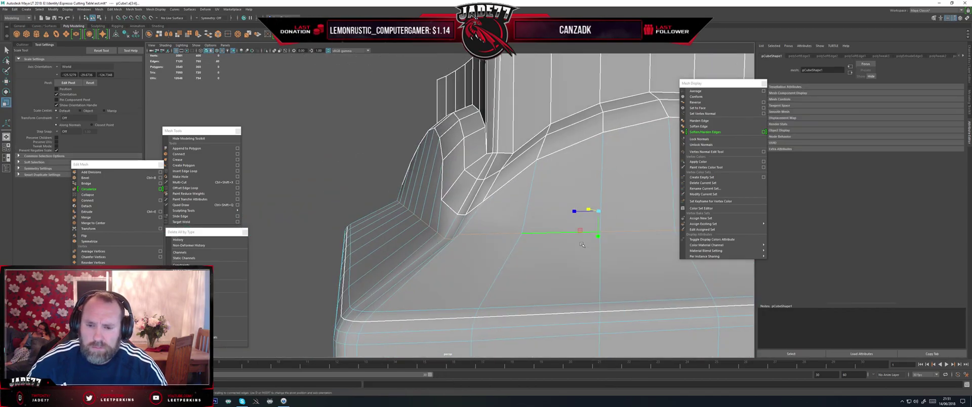
left_click_drag(595, 161, 522, 218, "alt")
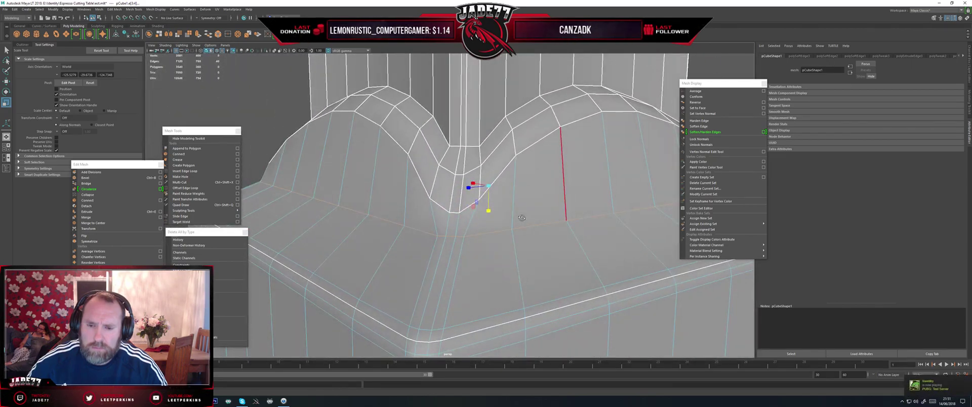
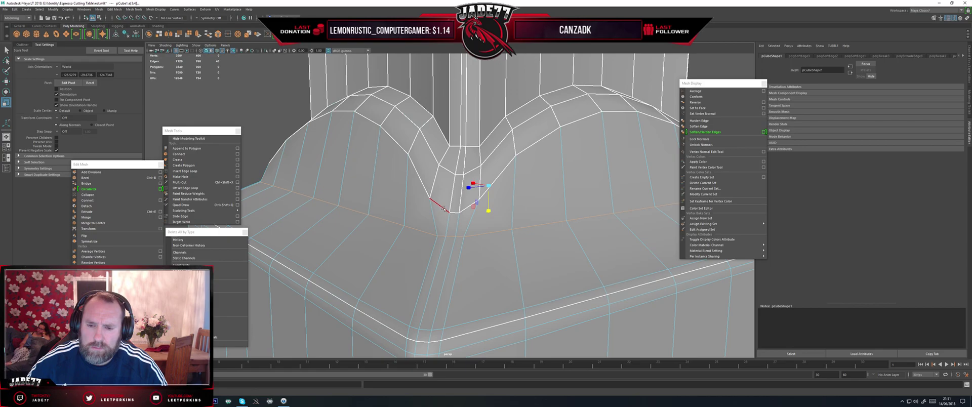
- Select the vertices in the corner valley's band, adjust them with the Scale tool and return to object mode
left_click_drag(443, 209, 453, 226, "alt")
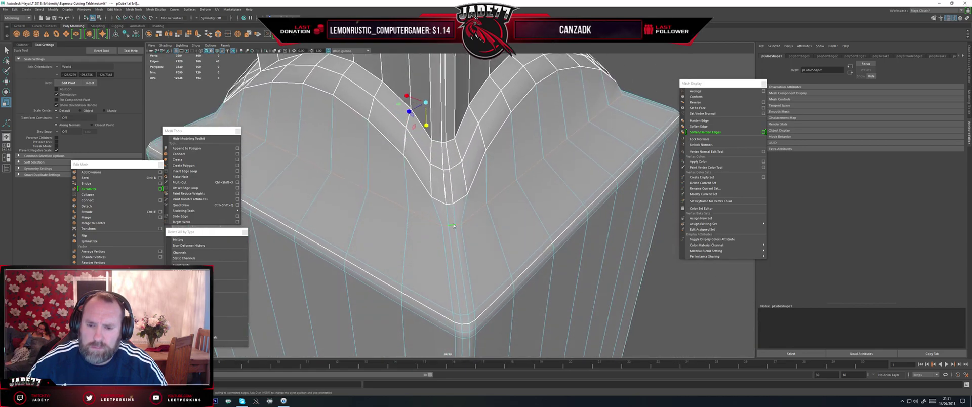
right_click_drag(453, 226, 431, 198)
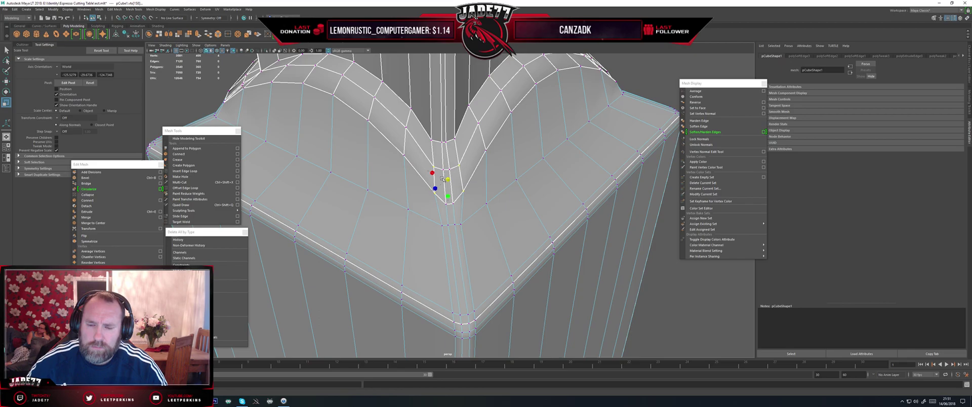
left_click_drag(446, 195, 426, 189, "alt")
right_click_drag(482, 178, 509, 158)
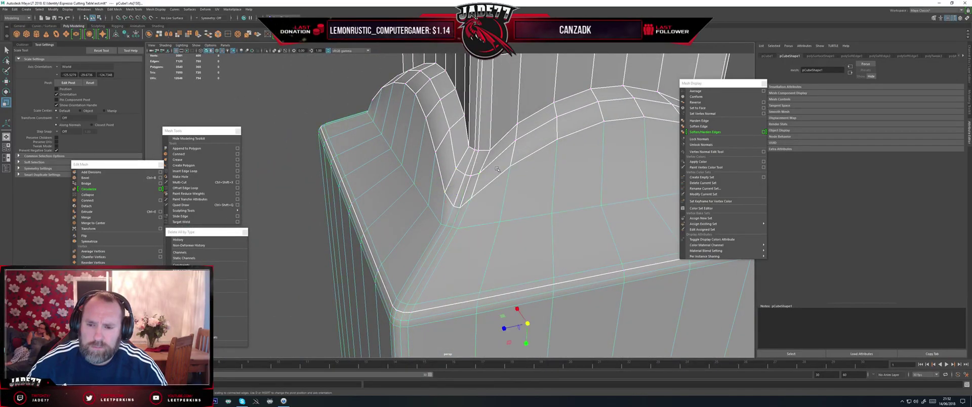
- Check the corner valley up close and undo the last scaling of its vertices
scroll(486, 169, "down", 3)
left_click(321, 185)
left_click_drag(329, 190, 385, 219, "alt")
scroll(440, 220, "up", 4)
key("ctrl+z")
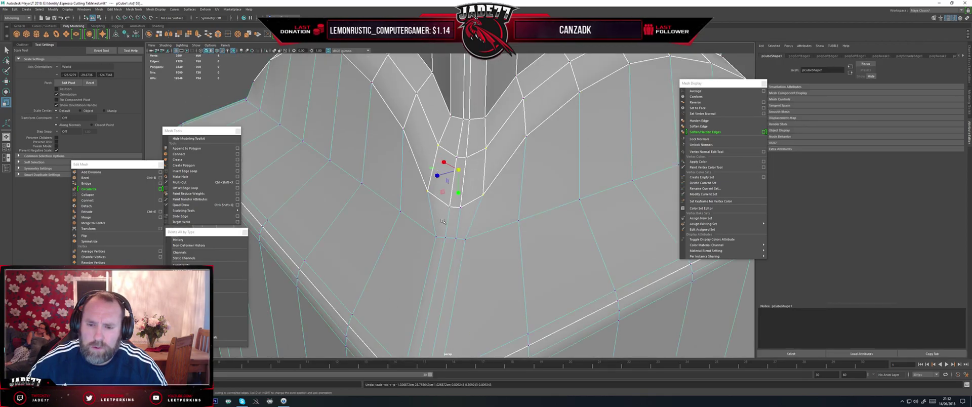
- Examine the corner valley's slope from the side and its shading from a distance in object mode
left_click_drag(443, 221, 470, 245, "alt")
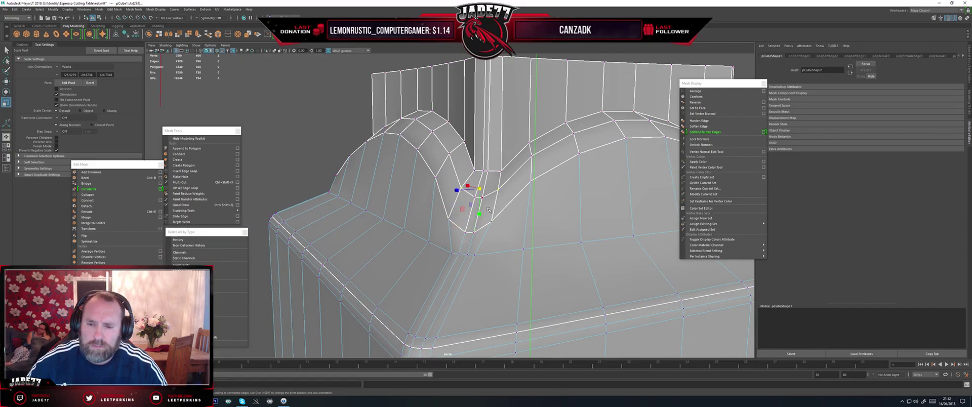
left_click_drag(489, 210, 490, 220, "alt")
key("w")
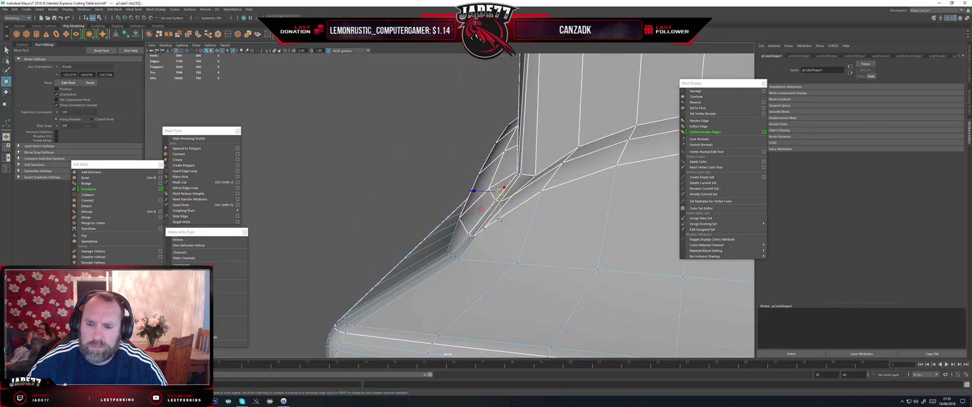
left_click_drag(499, 228, 432, 213, "alt")
left_click(509, 194)
left_click(434, 211)
scroll(432, 214, "down", 5)
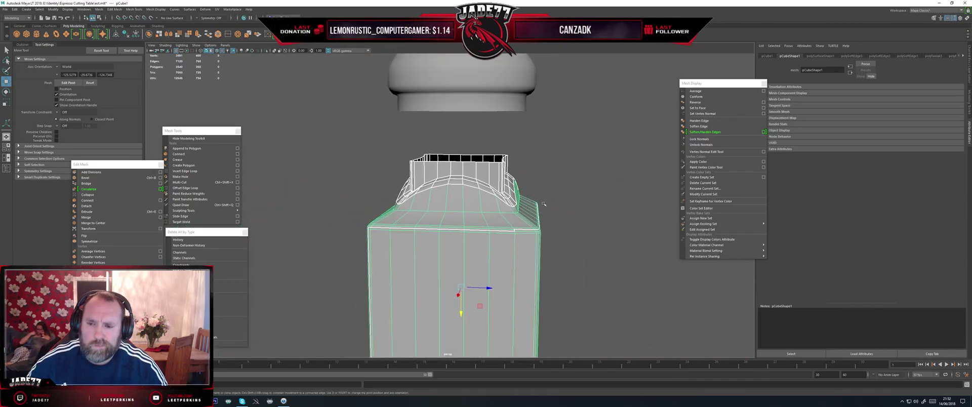
left_click(532, 207)
scroll(532, 207, "down", 3)
left_click_drag(516, 212, 461, 219, "alt")
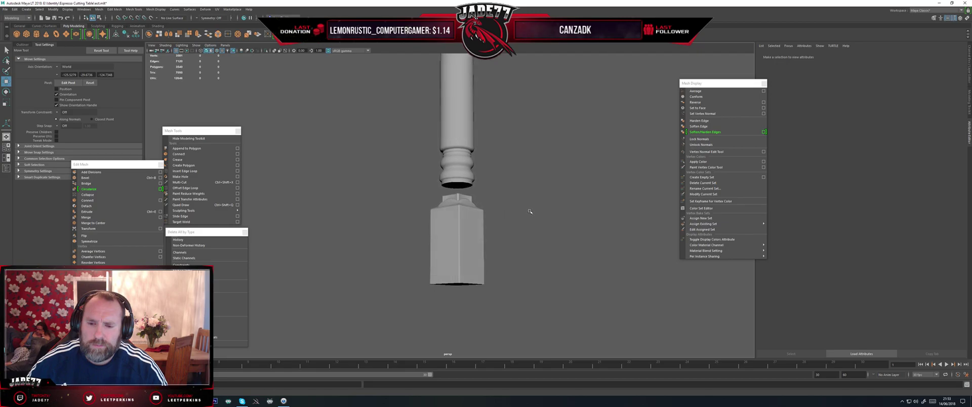
scroll(537, 208, "up", 3)
left_click_drag(518, 219, 446, 227, "alt")
scroll(446, 226, "up", 8)
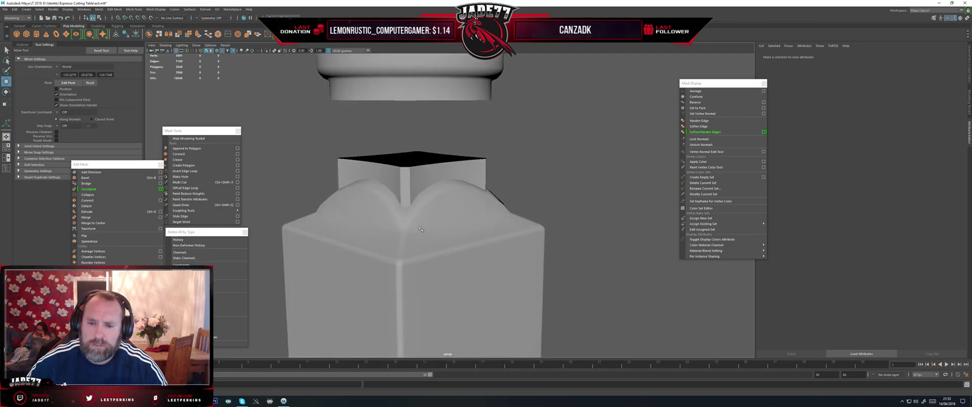
- Average the square block's normals and check the resulting shading around the arched collar
left_click(410, 234)
left_click_drag(410, 234, 461, 208, "alt")
scroll(461, 208, "up", 4)
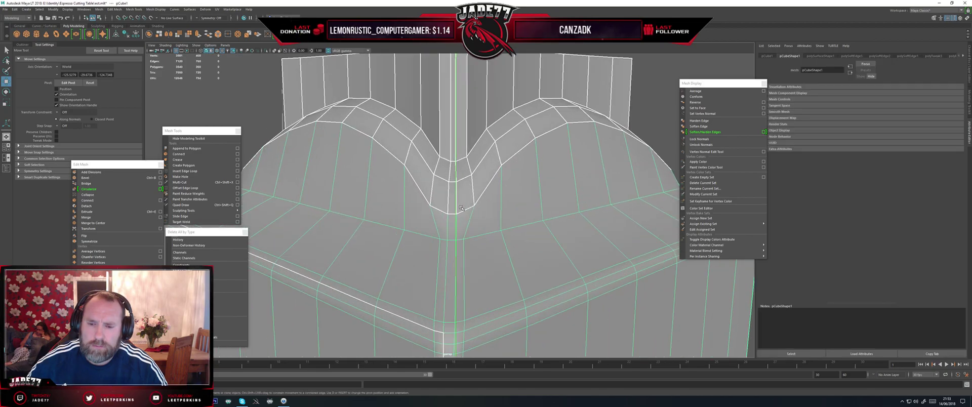
left_click(714, 94)
scroll(646, 131, "down", 3)
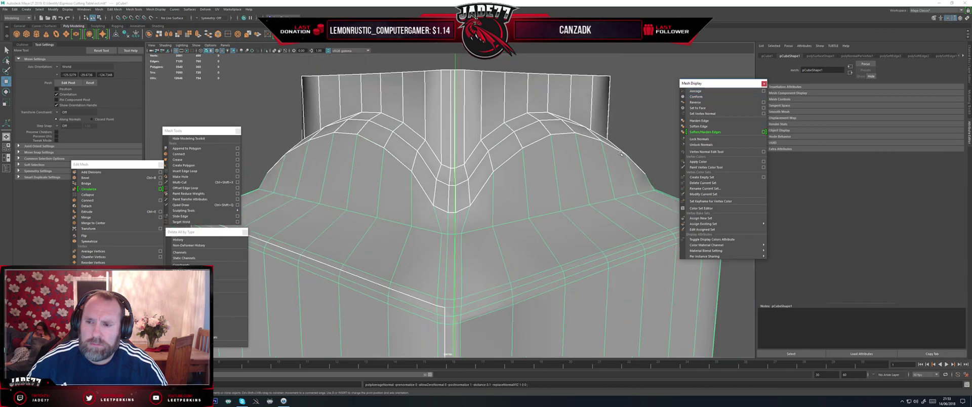
left_click(640, 135)
scroll(639, 135, "down", 5)
left_click_drag(639, 135, 545, 193, "alt")
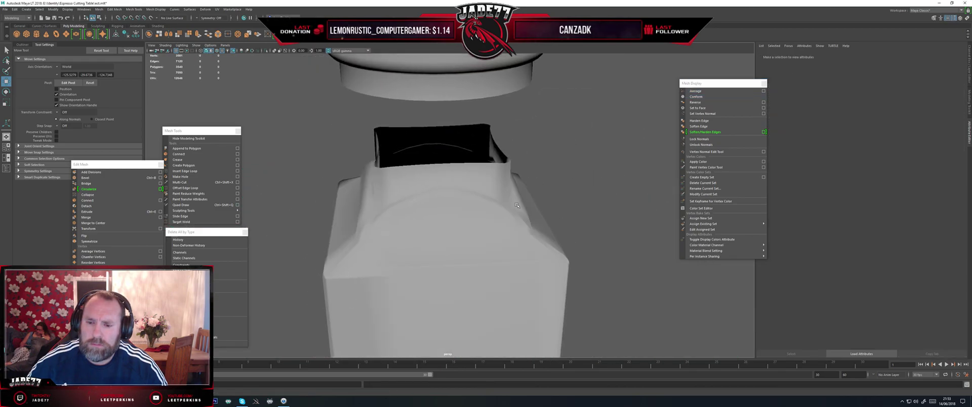
- Set the block's normals to face, soften its edges and inspect the collar and upper slopes
left_click(531, 194)
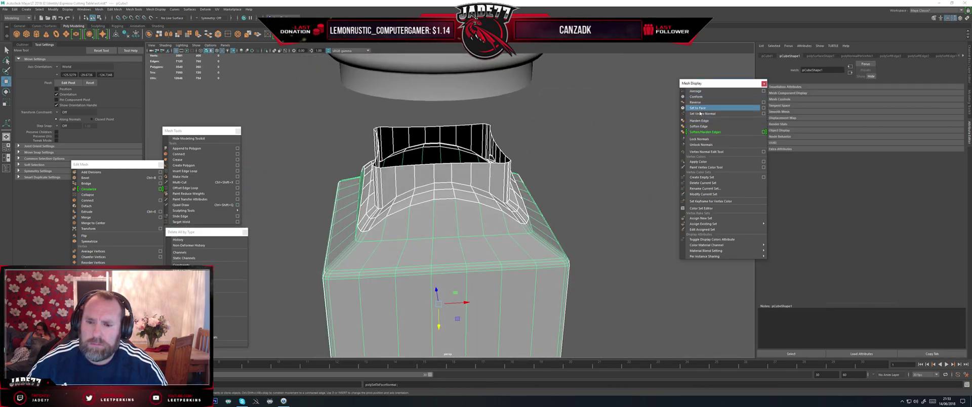
left_click_drag(608, 212, 587, 192, "alt")
left_click(699, 126)
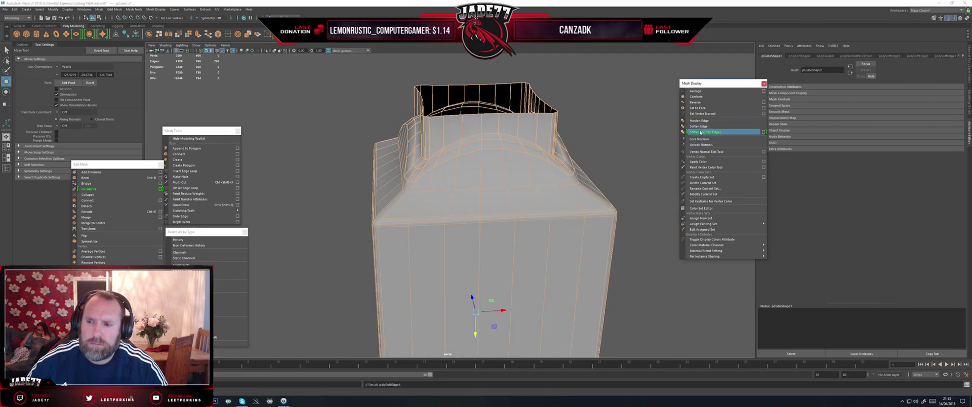
left_click(704, 132)
left_click(605, 167)
scroll(605, 168, "down", 4)
left_click_drag(620, 187, 490, 216, "alt")
scroll(526, 218, "up", 4)
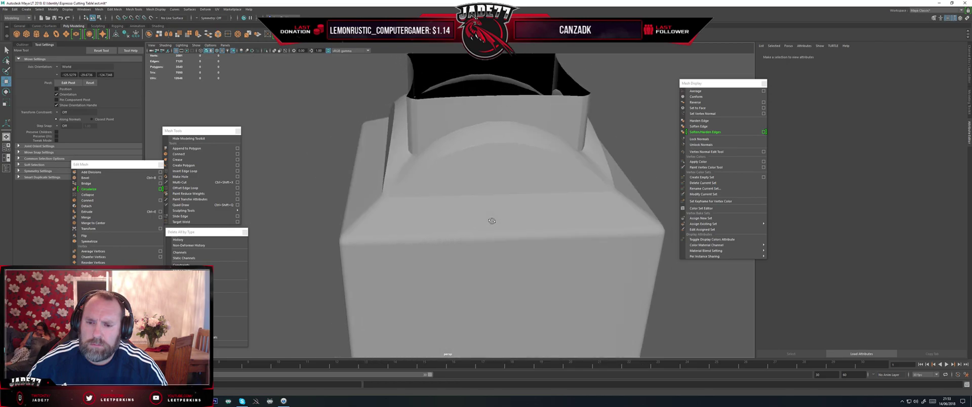
- Apply Soften/Harden Edges to the block with an angle of 45 and check the corner valley's shading
left_click(490, 216)
left_click(762, 132)
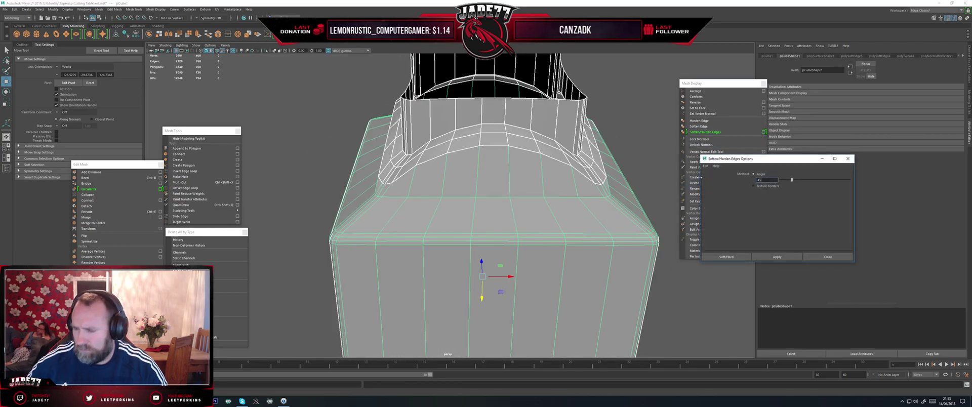
left_click(777, 257)
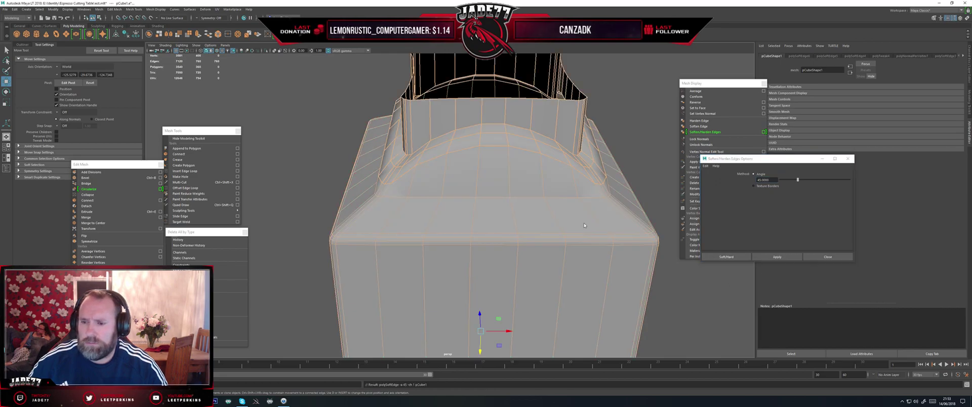
left_click(644, 207)
left_click_drag(643, 207, 611, 229, "alt")
middle_click_drag(445, 217, 476, 241, "alt")
right_click_drag(475, 240, 522, 251, "alt")
left_click_drag(522, 251, 489, 247, "alt")
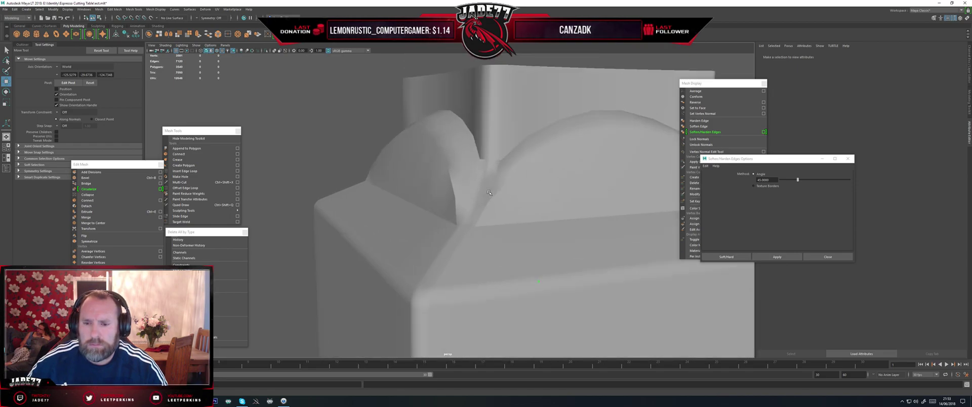
left_click_drag(489, 192, 511, 200, "alt")
- Try to lower a single edge in the corner valley's band with the Move tool
left_click(513, 201)
right_click_drag(517, 202, 528, 175)
left_click(525, 177)
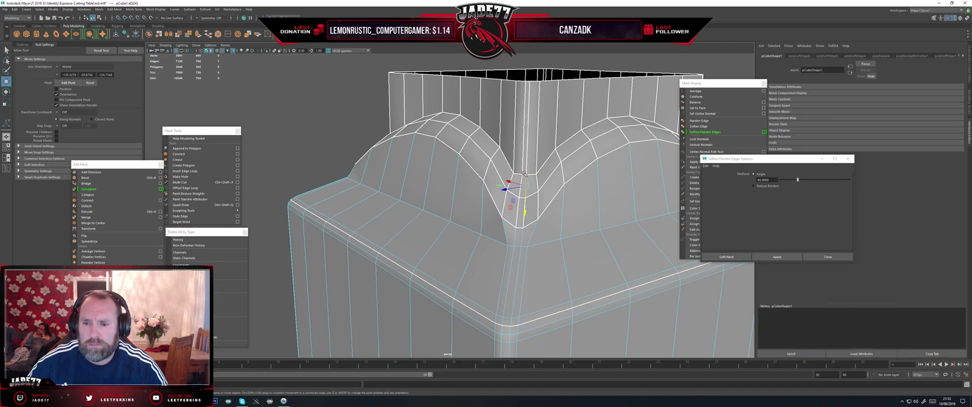
scroll(531, 191, "up", 2)
left_click_drag(534, 195, 535, 198)
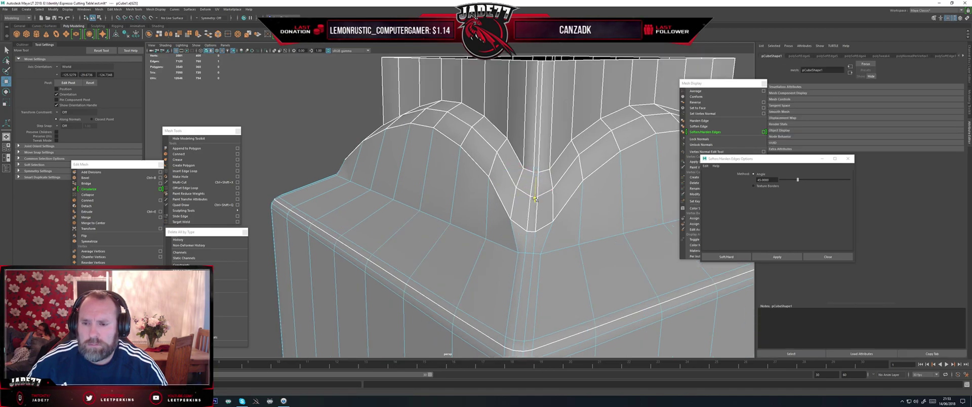
scroll(538, 206, "down", 2)
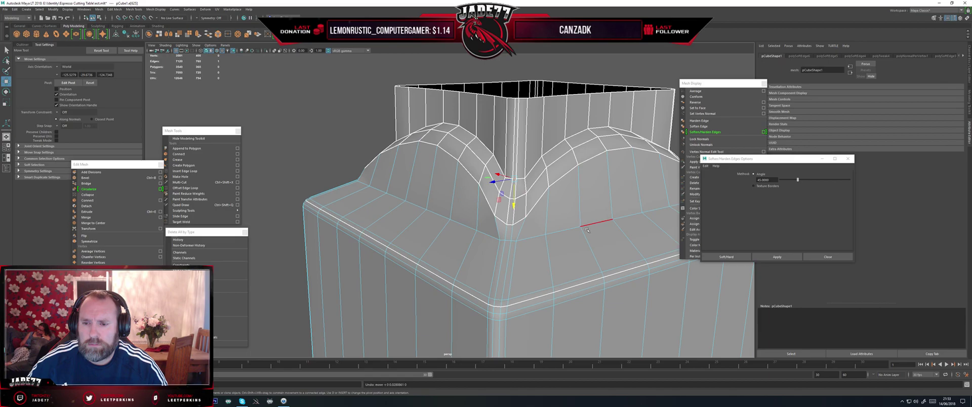
- Try to lower matching edges in the valleys of several corners together
left_click_drag(597, 224, 331, 200, "alt")
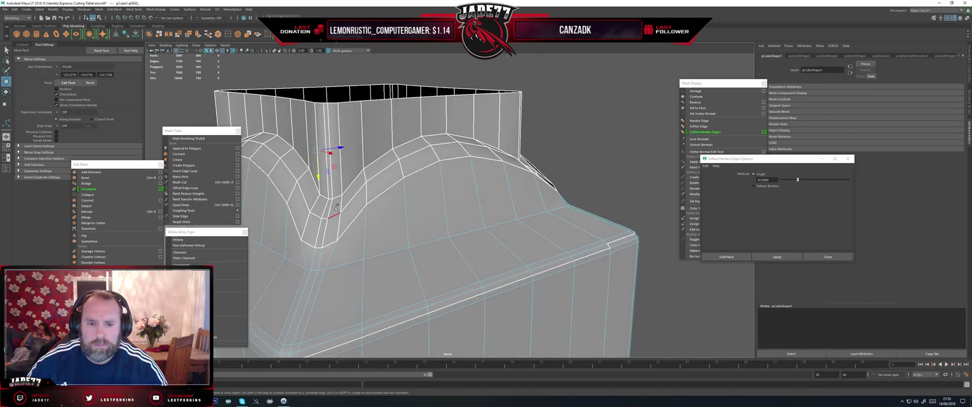
left_click_drag(478, 201, 488, 221, "alt")
left_click(398, 180, "shift")
scroll(434, 210, "up", 4)
scroll(488, 221, "up", 2)
left_click_drag(458, 184, 458, 188)
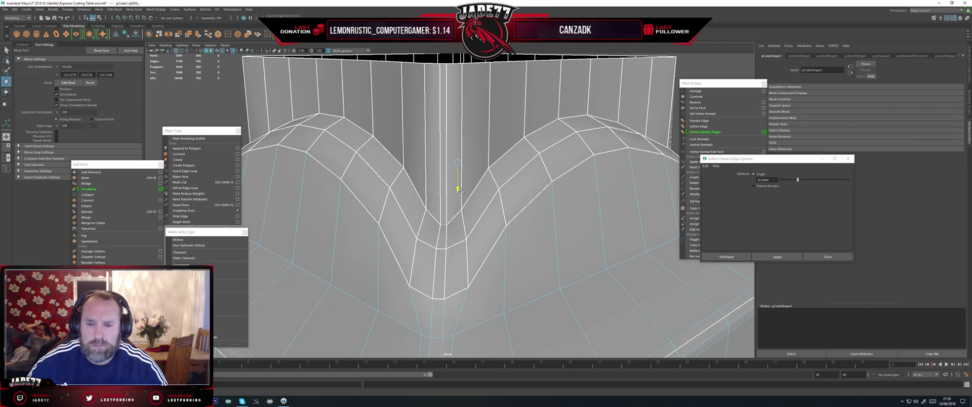
scroll(453, 236, "down", 2)
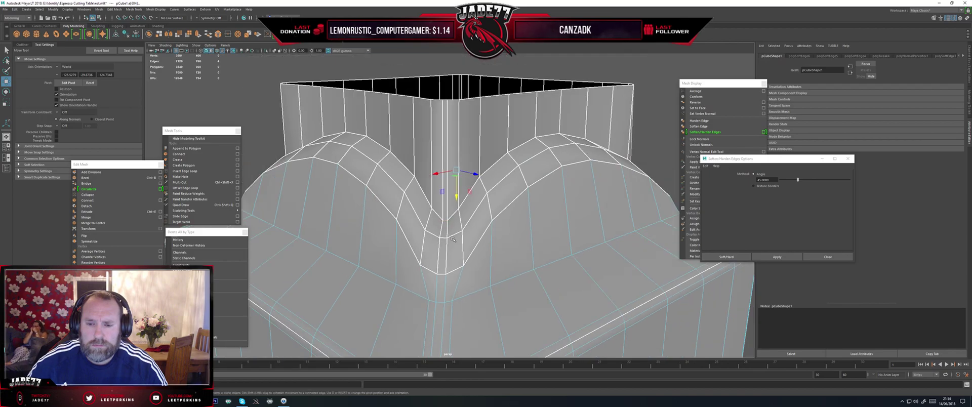
left_click_drag(454, 238, 458, 209, "alt")
key("ctrl+z")
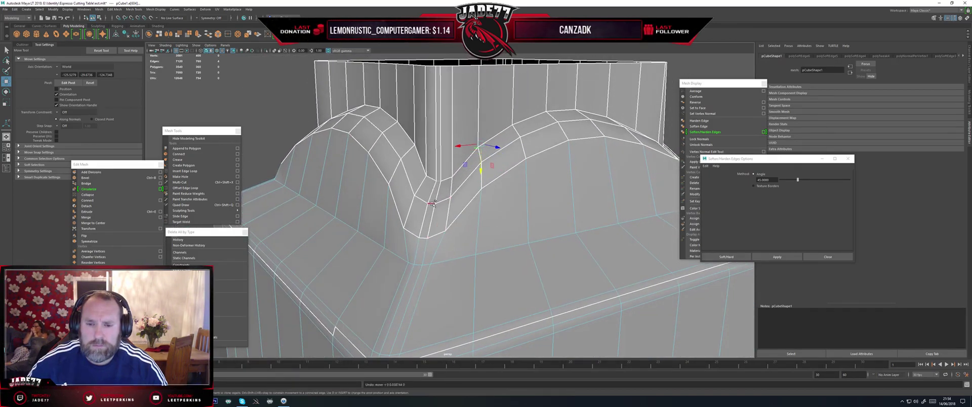
- Select the matching short crosswise edges in the corner valleys around the collar and move them down
left_click_drag(428, 237, 455, 250, "alt")
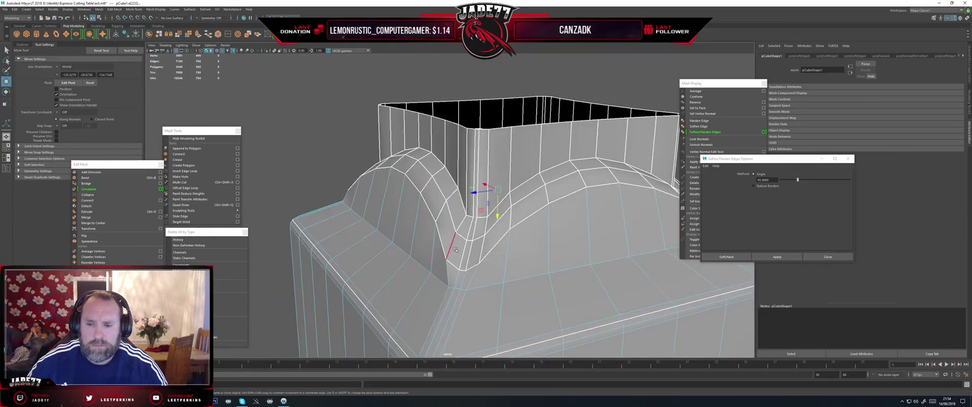
left_click_drag(522, 265, 364, 273, "alt")
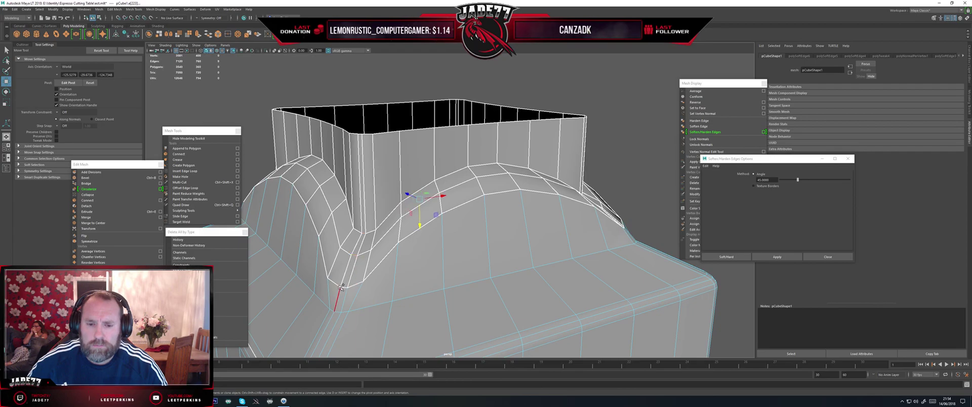
left_click_drag(356, 283, 400, 238, "alt")
left_click(411, 259, "shift")
scroll(425, 236, "up", 5)
left_click_drag(499, 218, 445, 207, "alt")
middle_click_drag(445, 207, 475, 229, "alt")
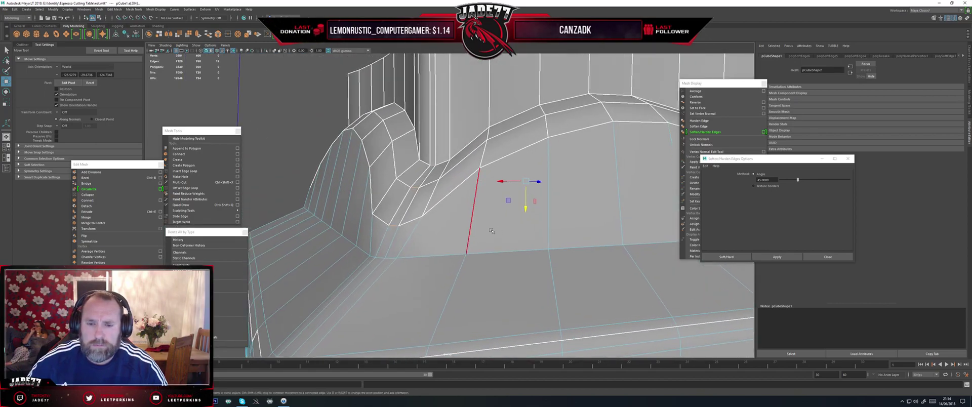
left_click_drag(472, 220, 505, 202, "alt")
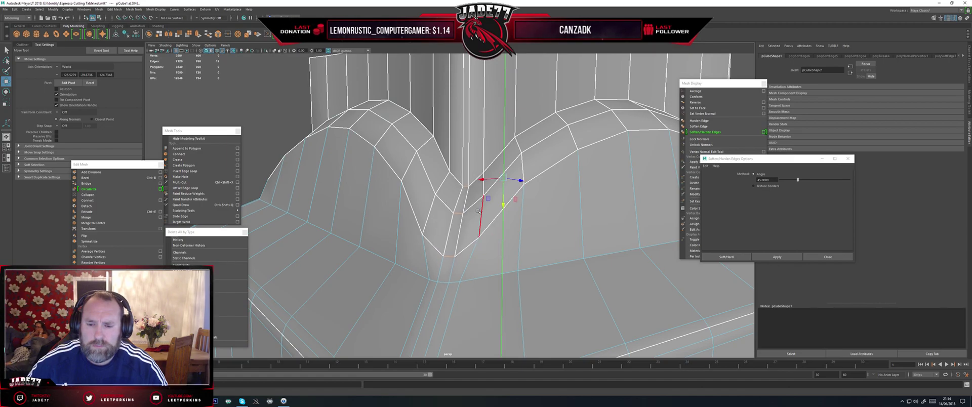
- Return to object mode and examine the shading of the reshaped corner valleys from several angles
scroll(472, 234, "down", 4)
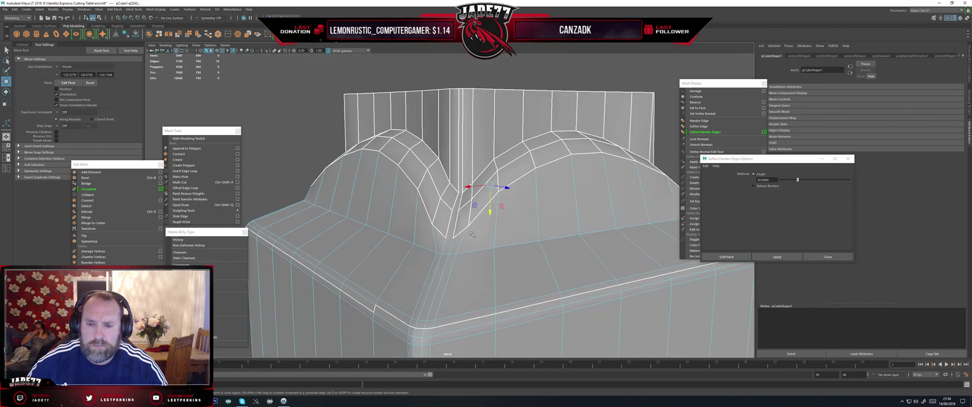
right_click_drag(473, 225, 499, 215)
scroll(499, 215, "down", 3)
left_click(342, 198)
scroll(342, 197, "down", 4)
left_click_drag(349, 200, 433, 221, "alt")
scroll(433, 221, "up", 4)
middle_click_drag(433, 221, 466, 213, "alt")
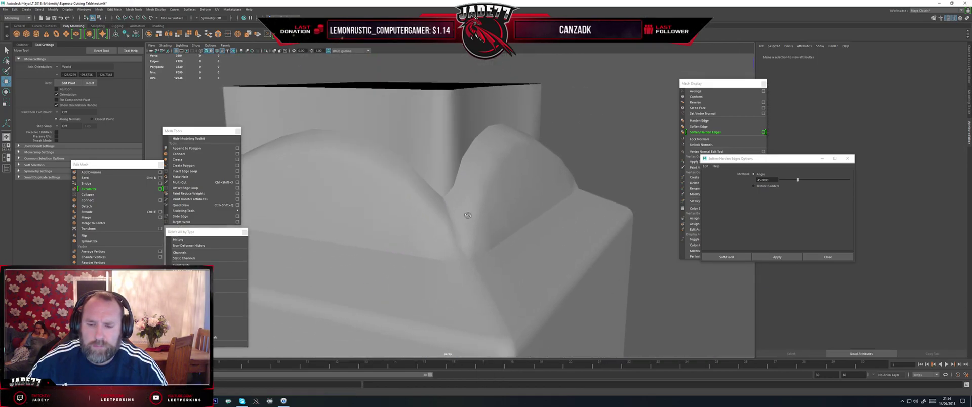
left_click_drag(466, 213, 377, 212, "alt")
middle_click_drag(377, 212, 422, 207, "alt")
scroll(422, 207, "up", 4)
- Select the middle crosswise edges of the corner valley bands, lower them and recheck the block in object mode
left_click(422, 207)
right_click(420, 205)
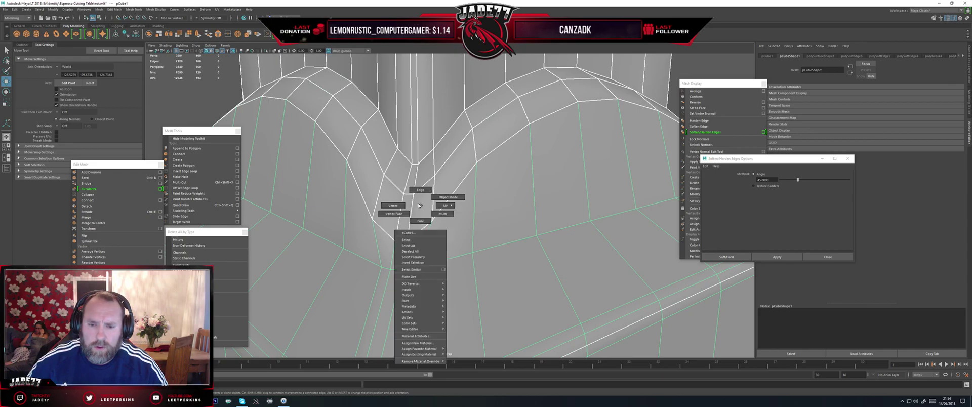
left_click(417, 191)
scroll(413, 205, "down", 3)
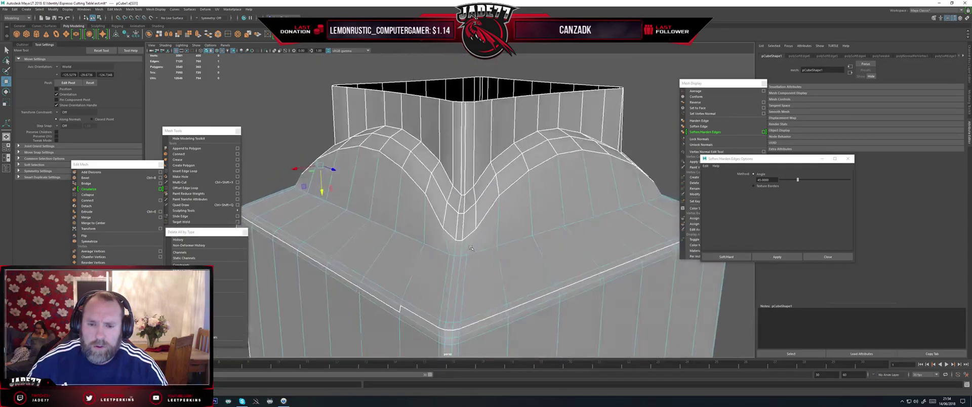
left_click(459, 212)
left_click_drag(534, 226, 418, 262, "alt")
left_click_drag(499, 247, 458, 256, "alt")
scroll(413, 236, "up", 4)
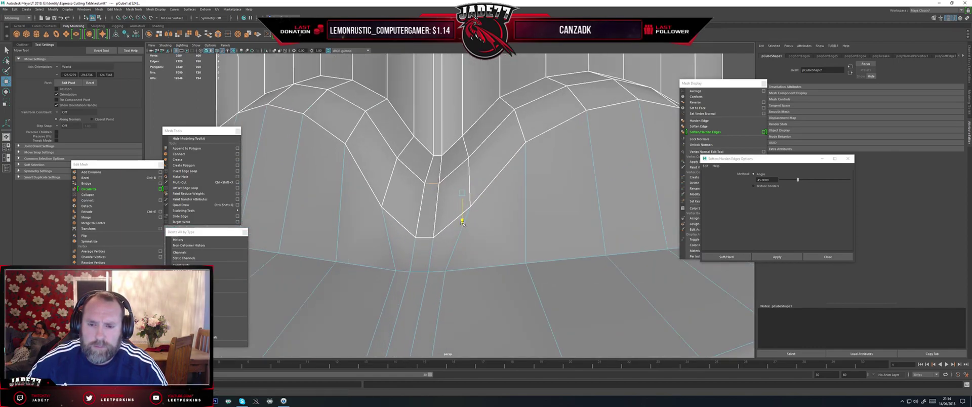
left_click_drag(466, 229, 493, 246, "alt")
scroll(420, 244, "down", 3)
scroll(493, 245, "up", 5)
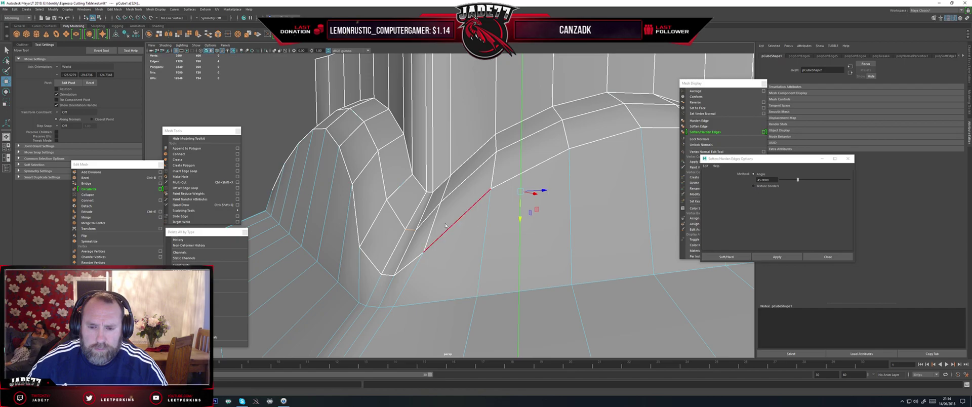
scroll(446, 226, "down", 6)
left_click(336, 195)
left_click_drag(342, 203, 446, 234, "alt")
scroll(453, 228, "up", 3)
- Check the edge loop and a side vertex bordering the corner valley on the collar's outer rim
left_click(442, 231)
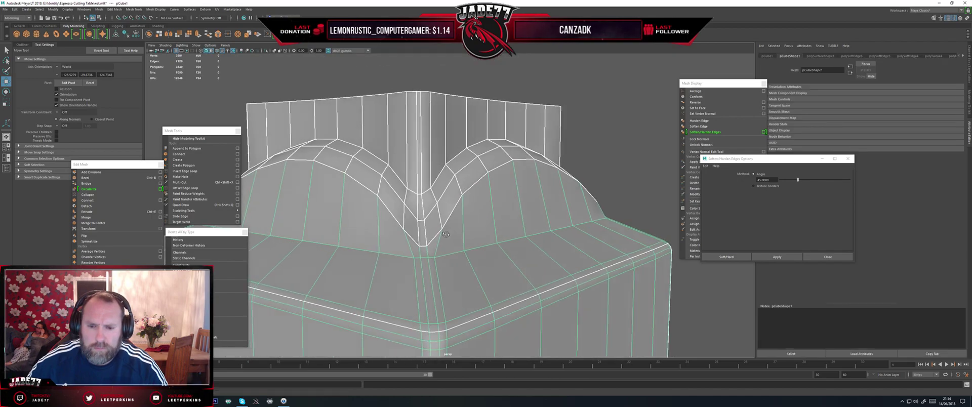
scroll(445, 234, "up", 3)
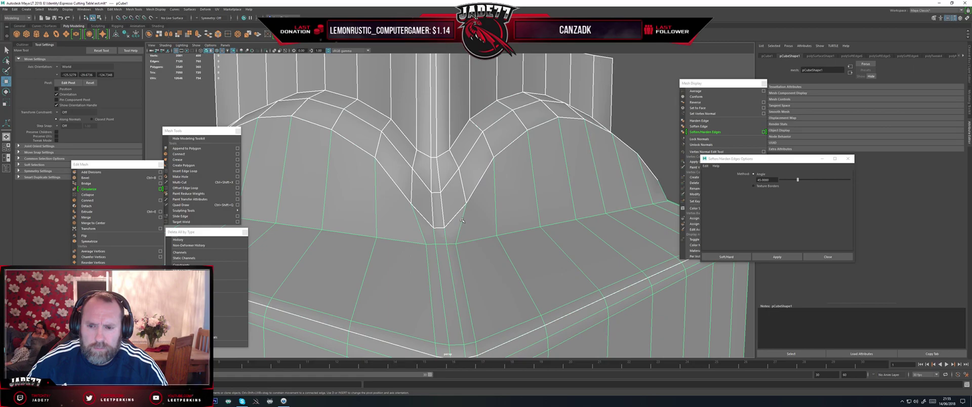
right_click_drag(470, 212, 469, 196)
double_click(462, 217)
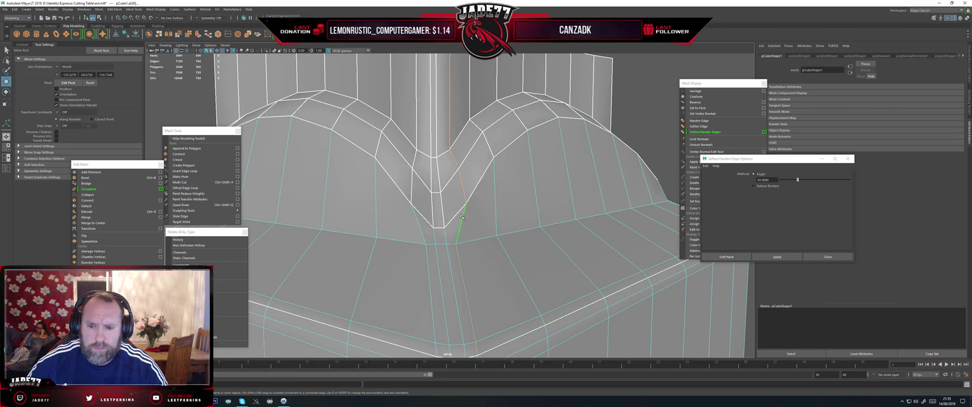
scroll(474, 198, "up", 3)
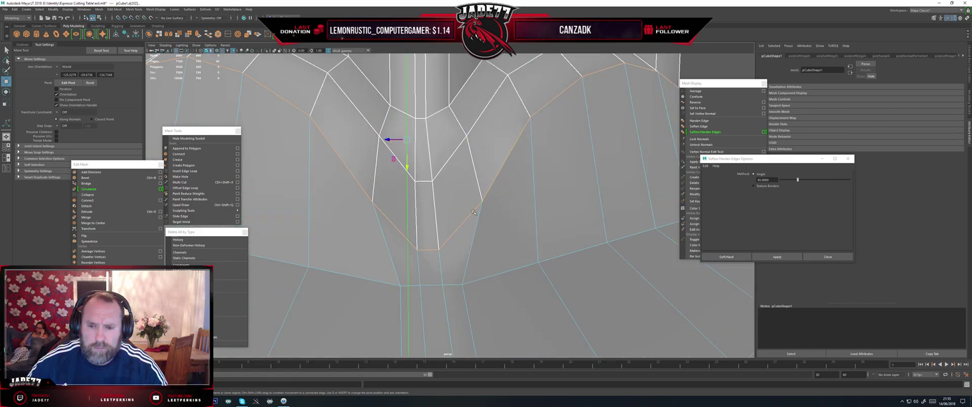
right_click_drag(468, 210, 471, 200)
left_click(481, 202)
left_click_drag(477, 208, 449, 215)
scroll(384, 205, "down", 6)
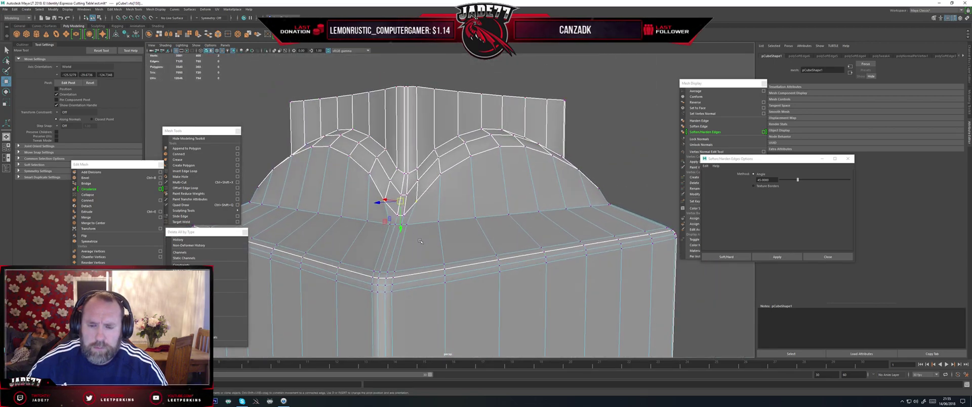
scroll(419, 241, "up", 2)
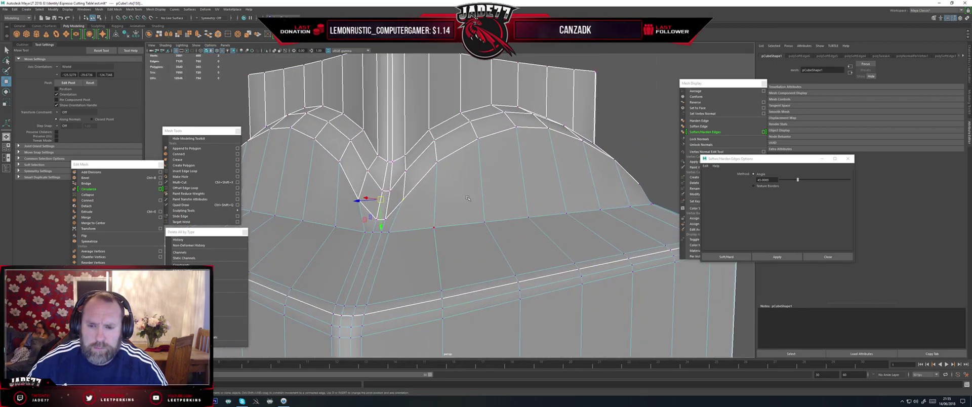
- Apply Soften/Harden Edges to the block at the current angle and check the collar's shading
left_click(777, 257)
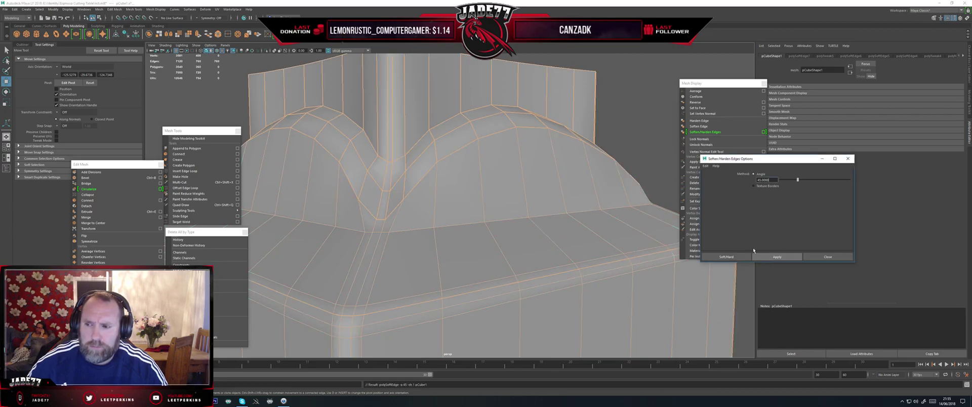
left_click(580, 203)
scroll(580, 202, "down", 3)
left_click(580, 203)
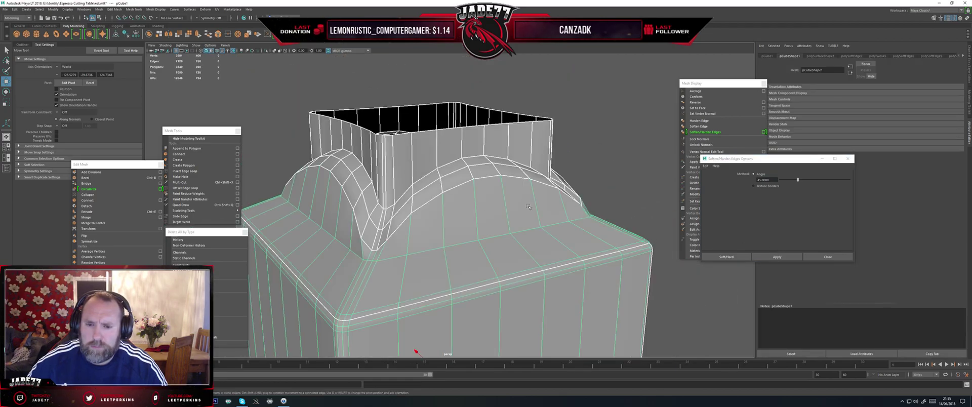
- Try Soften/Harden Edges on the block at an angle of 30 and check the unselected shading
left_click(713, 181)
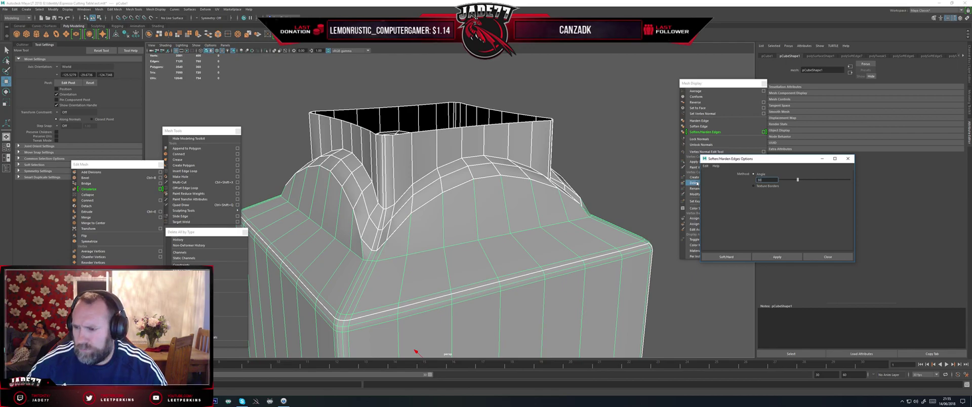
type("30")
left_click(777, 256)
left_click(604, 195)
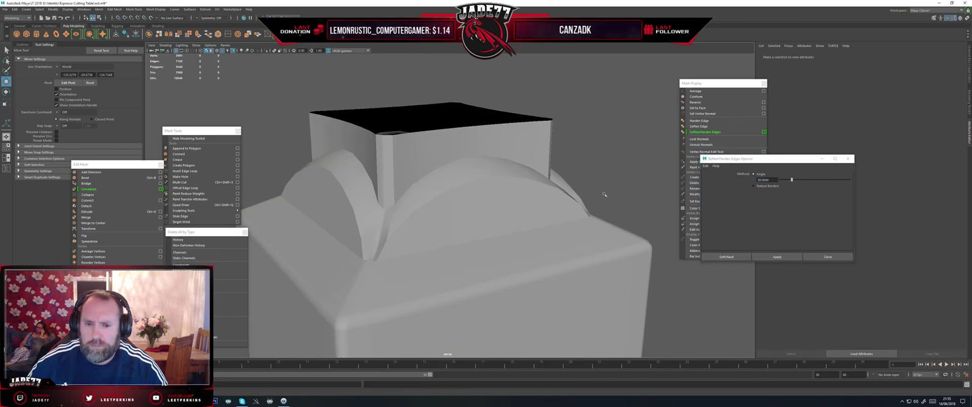
- Set the Soften/Harden Edges angle to 60 and apply it to the block
left_click(529, 215)
left_click(741, 181)
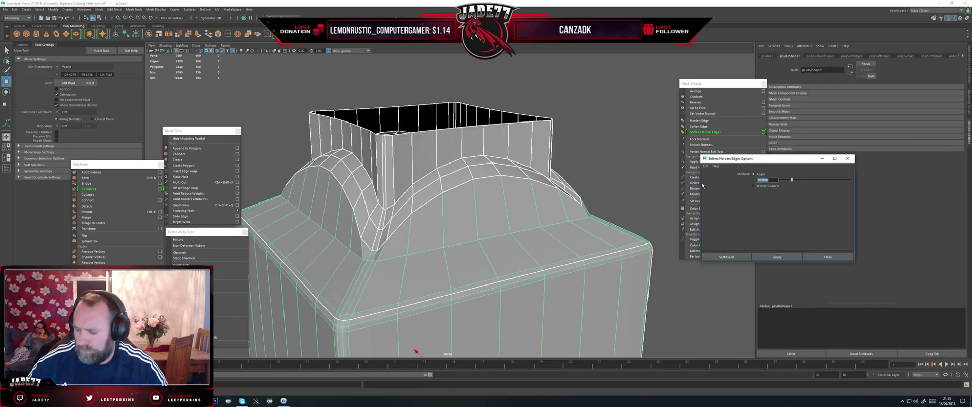
type("60")
left_click(778, 257)
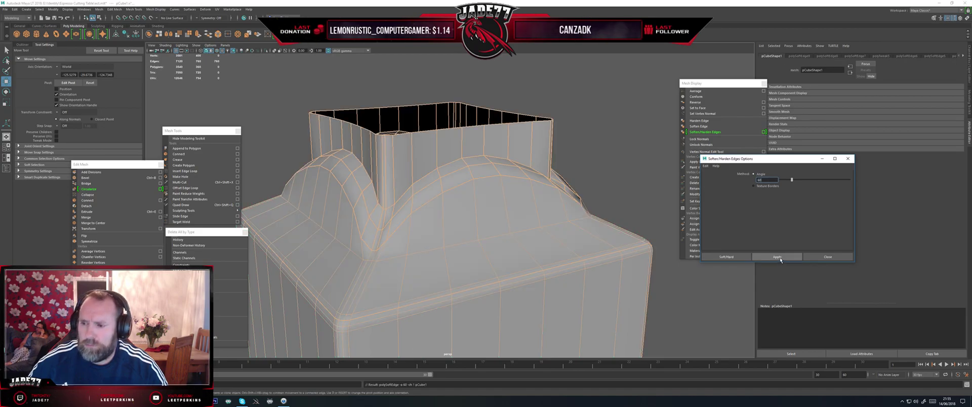
left_click(605, 197)
- Select the matching side vertices of the corner valleys around the collar and move them down slightly
left_click_drag(606, 197, 485, 218, "alt")
scroll(486, 218, "up", 5)
left_click(469, 226)
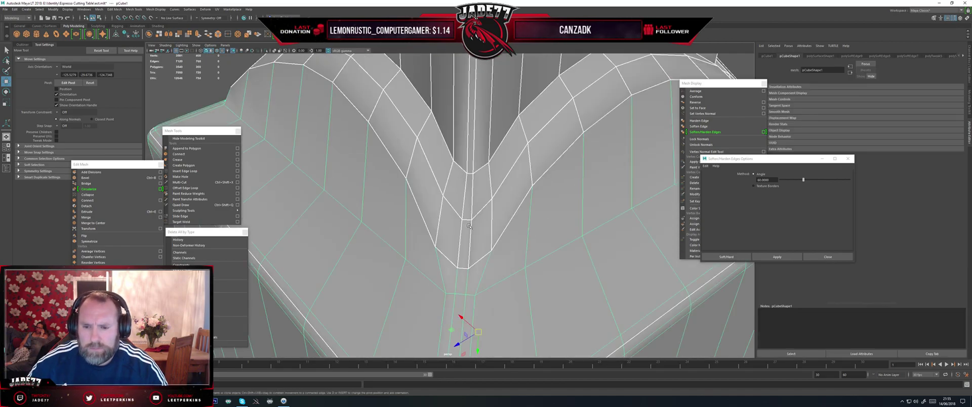
left_click_drag(468, 225, 468, 187, "alt")
right_click_drag(468, 188, 454, 188)
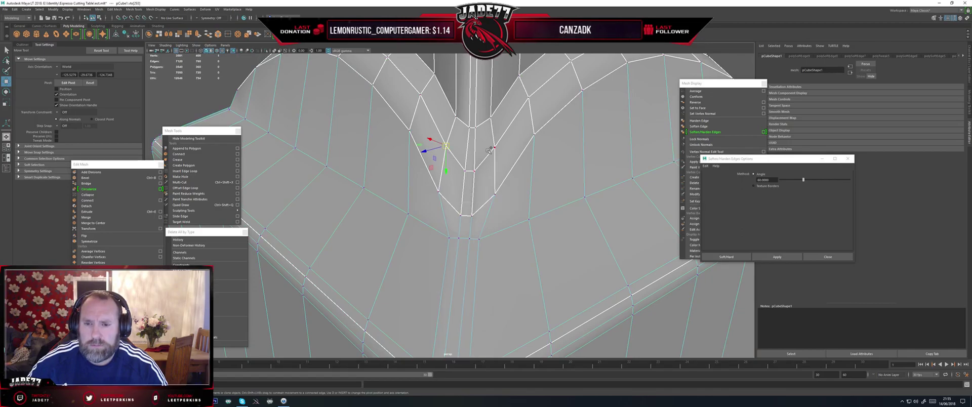
key("f")
scroll(499, 202, "down", 10)
left_click_drag(496, 210, 425, 248, "alt")
scroll(483, 194, "up", 5)
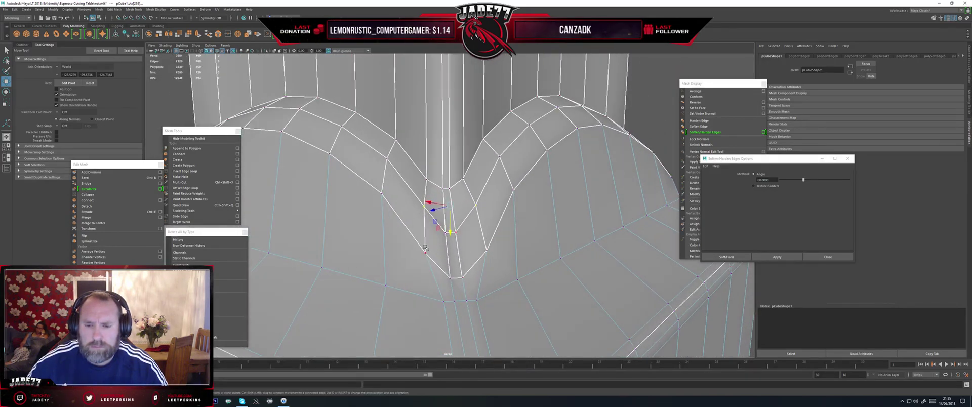
left_click_drag(484, 246, 366, 173, "alt")
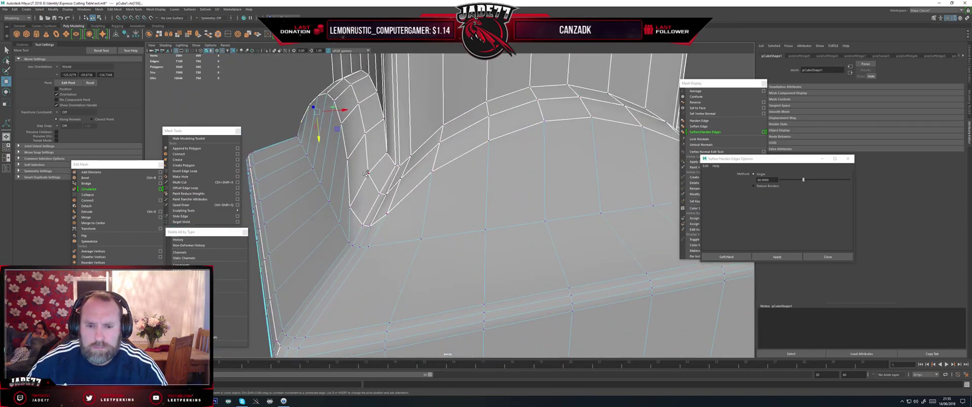
left_click_drag(373, 211, 425, 181, "alt")
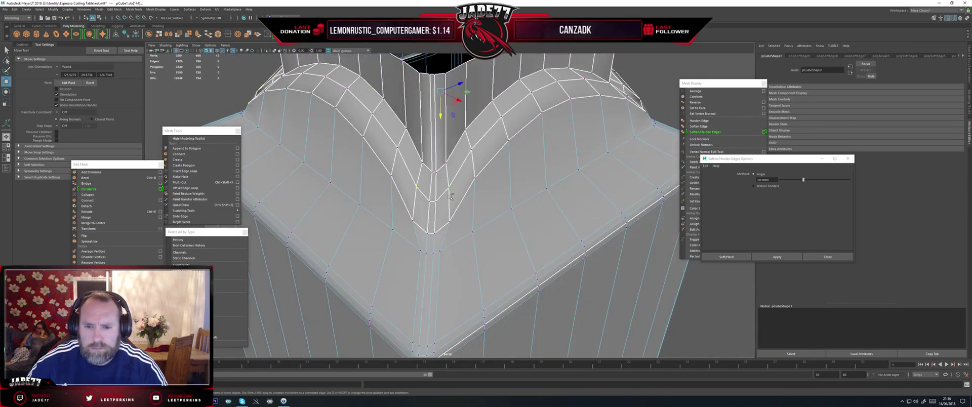
left_click_drag(482, 219, 471, 225, "alt")
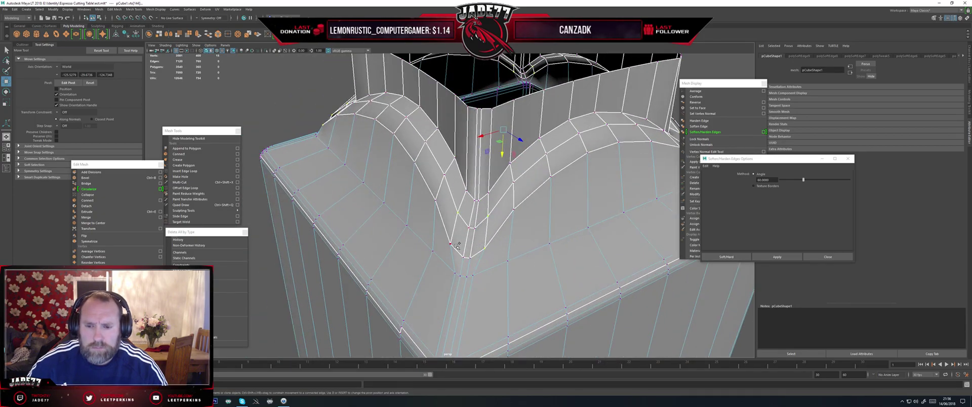
scroll(489, 243, "down", 5)
left_click_drag(543, 250, 473, 229, "alt")
scroll(509, 226, "up", 6)
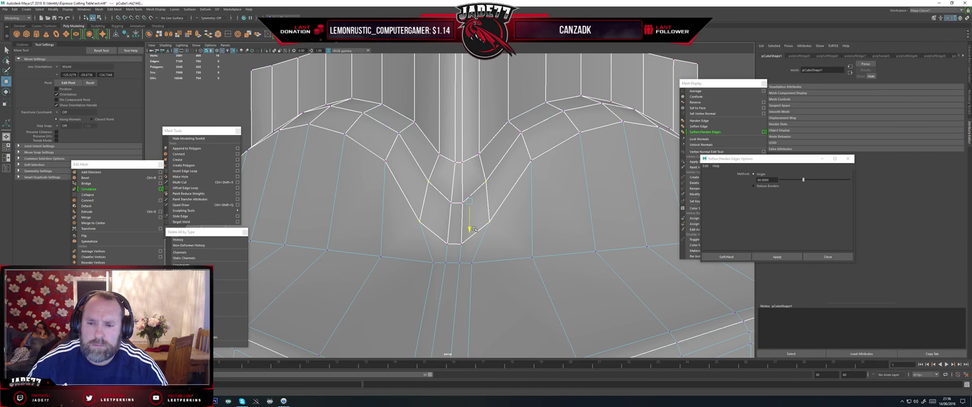
scroll(474, 229, "down", 4)
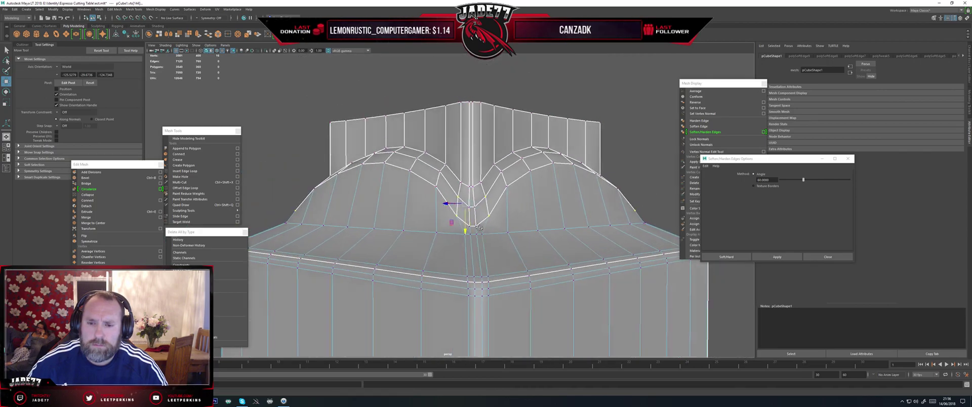
- Return to object mode and compare the corner valley's shading and wireframe from near and far
left_click_drag(473, 229, 493, 202, "alt")
right_click(493, 200)
right_click_drag(493, 202, 520, 192)
scroll(520, 192, "down", 4)
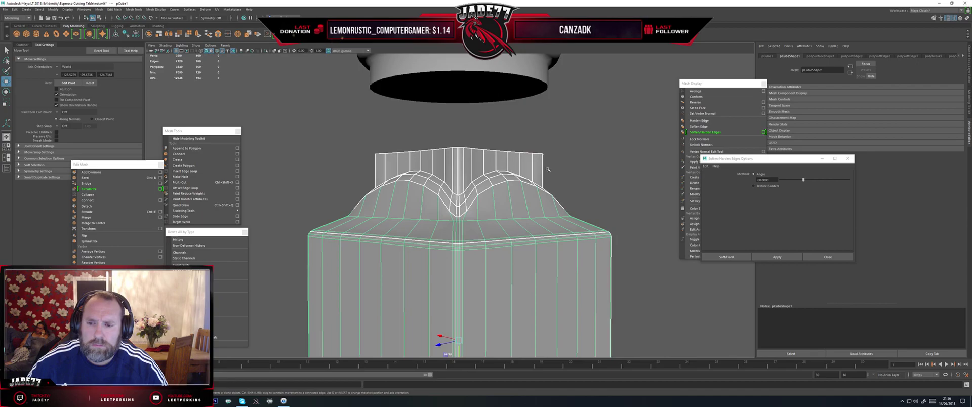
left_click(526, 127)
left_click_drag(498, 167, 521, 200, "alt")
scroll(520, 200, "up", 3)
scroll(520, 200, "up", 5)
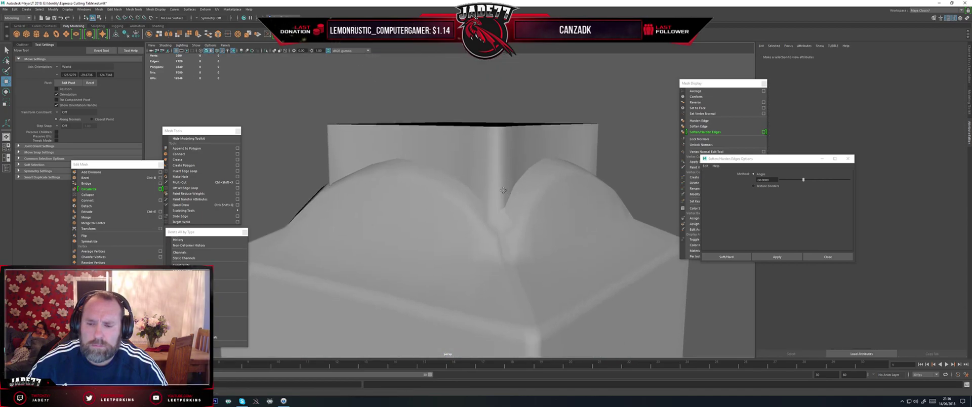
left_click(456, 203)
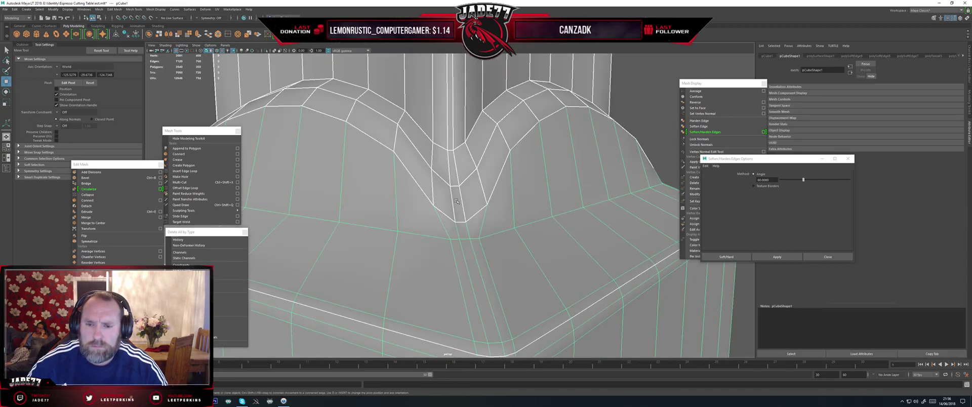
mouse_move(458, 211)
left_mouse_down("alt")
mouse_move(434, 209)
mouse_move(462, 222)
left_mouse_up("alt")
scroll(446, 213, "down", 4)
left_click(575, 142)
scroll(476, 203, "up", 6)
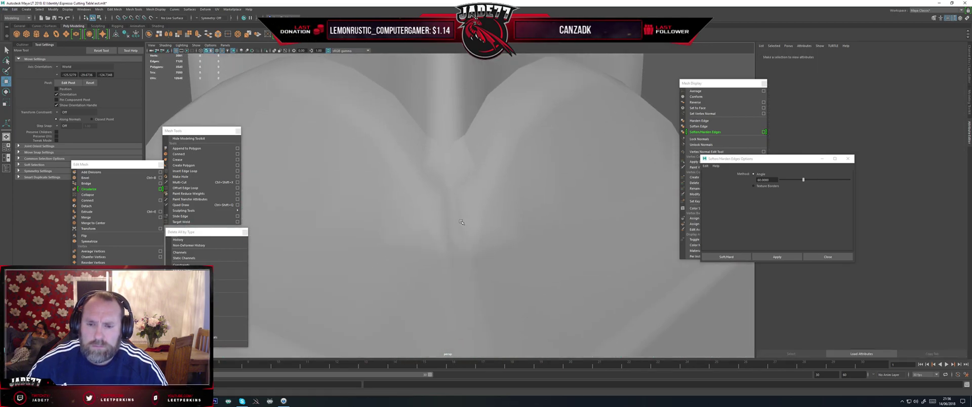
left_click(460, 219)
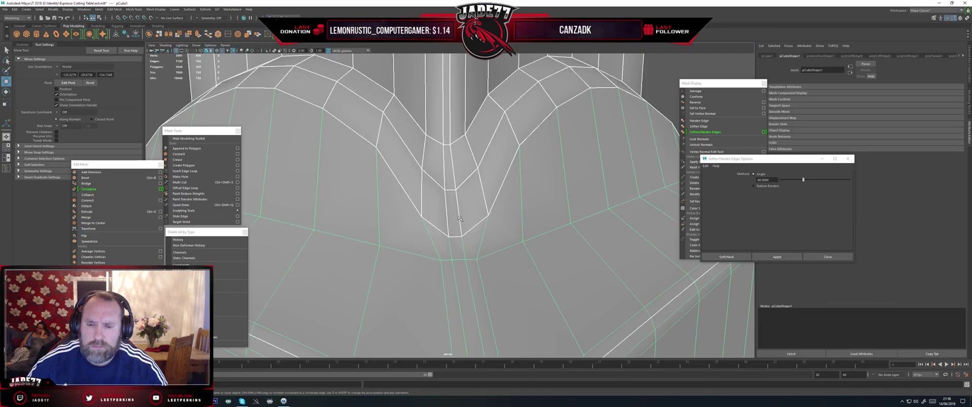
scroll(462, 217, "down", 5)
left_click(597, 169)
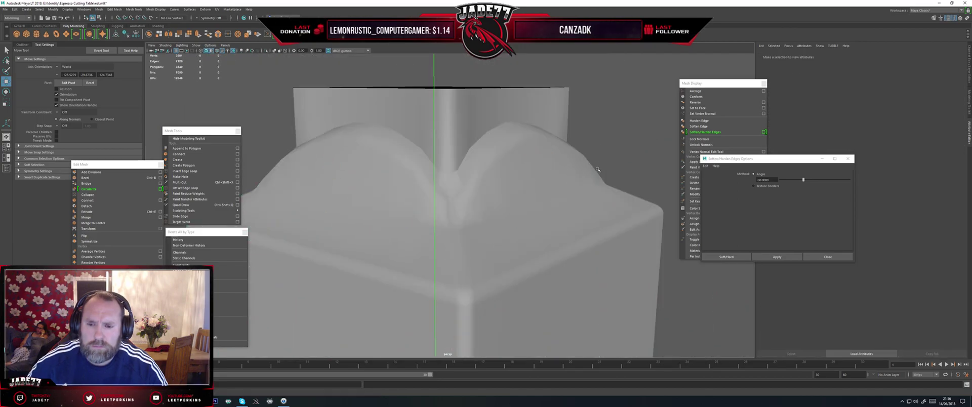
- Reapply Soften/Harden Edges to the reshaped block at an angle of 60 and deselect it
left_click(537, 180)
left_click(777, 257)
left_click(632, 149)
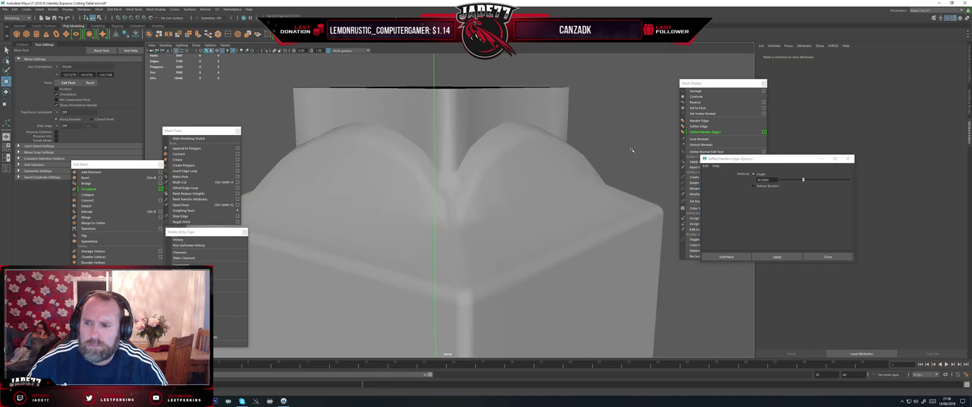
- Examine the resoftened corner valley from several angles, both shaded and with its wireframe shown
left_click_drag(585, 182, 511, 182, "alt")
left_click(459, 190)
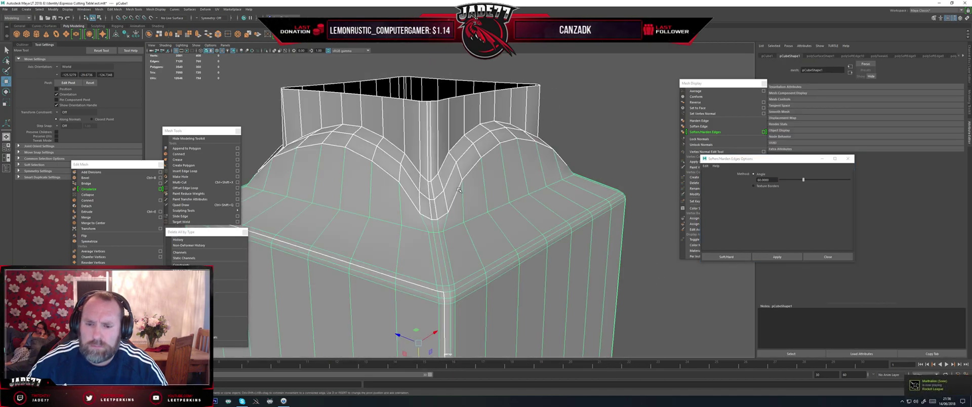
scroll(456, 190, "up", 5)
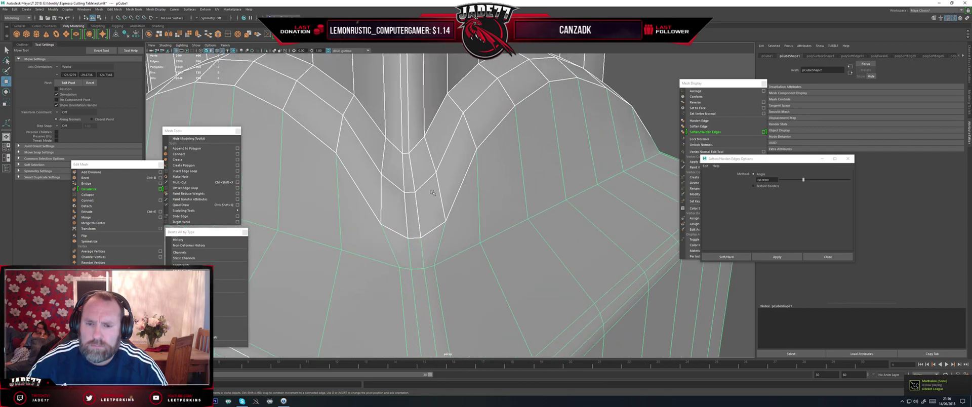
scroll(433, 193, "down", 7)
left_click(565, 133)
mouse_move(511, 165)
left_mouse_down("alt")
mouse_move(553, 170)
mouse_move(518, 169)
left_mouse_up("alt")
left_click_drag(472, 174, 458, 167, "alt")
scroll(442, 190, "up", 5)
scroll(443, 191, "down", 2)
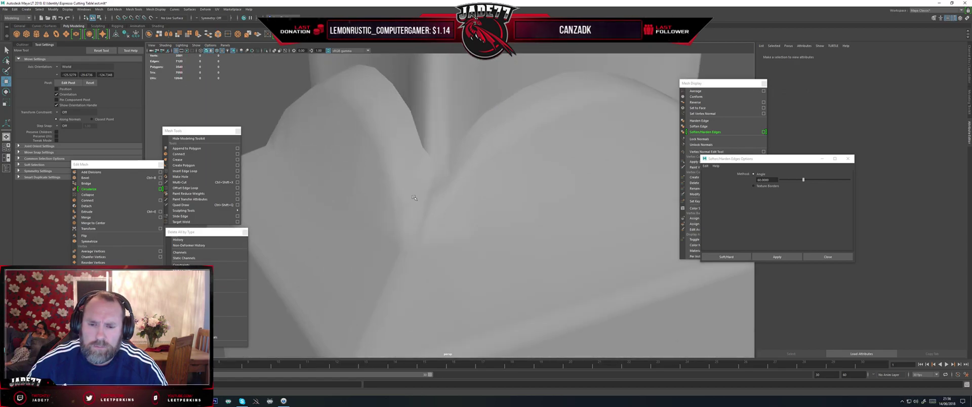
left_click(426, 200)
scroll(409, 208, "up", 8)
scroll(409, 209, "down", 5)
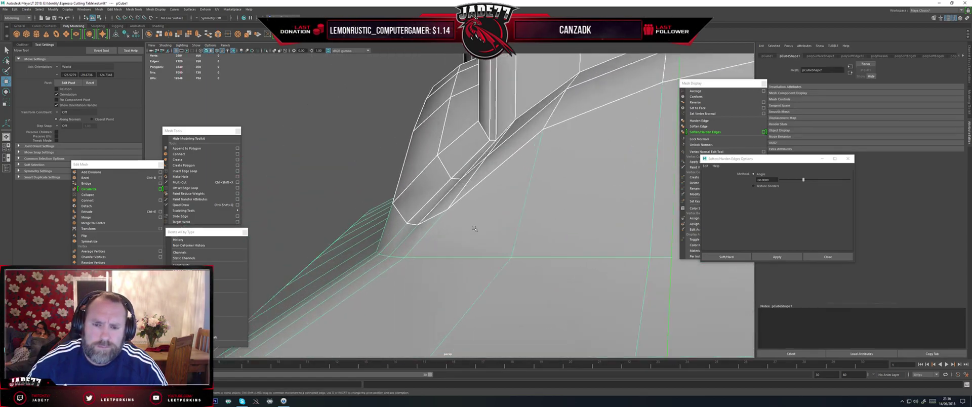
- Lower the short crosswise edge in the middle of one corner valley slightly and return to object mode
left_click_drag(473, 226, 466, 170, "alt")
right_click_drag(465, 167, 466, 157)
left_click(472, 170)
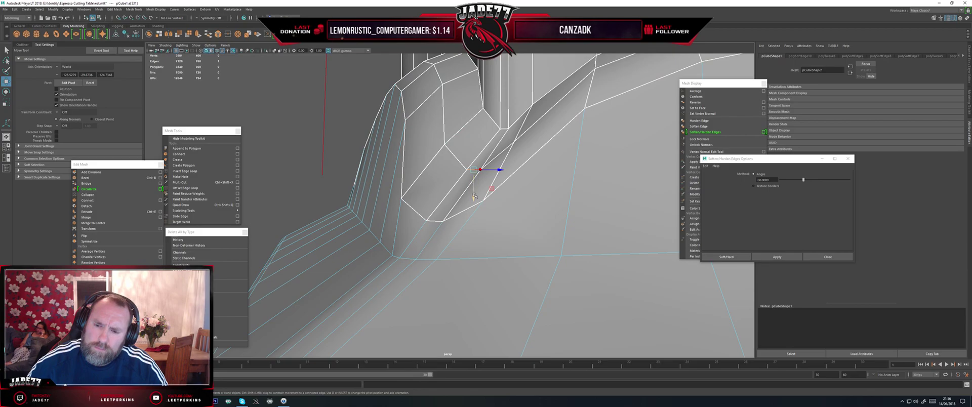
left_click_drag(474, 196, 483, 207, "alt")
key("ctrl+z")
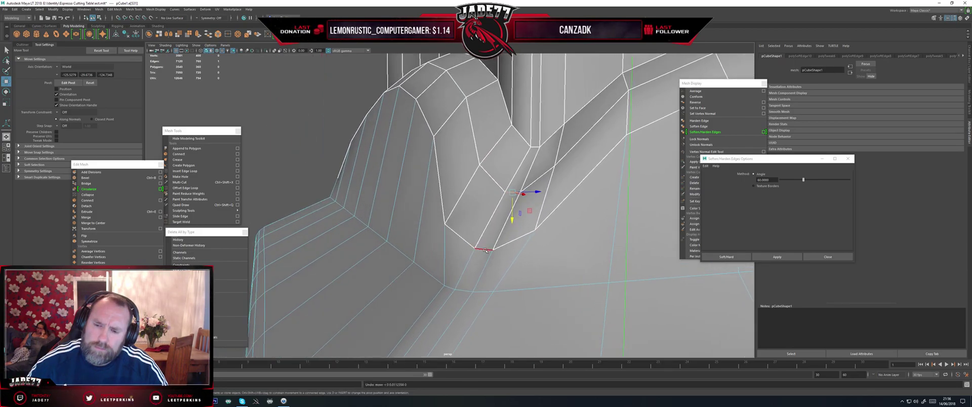
left_click_drag(510, 221, 511, 229)
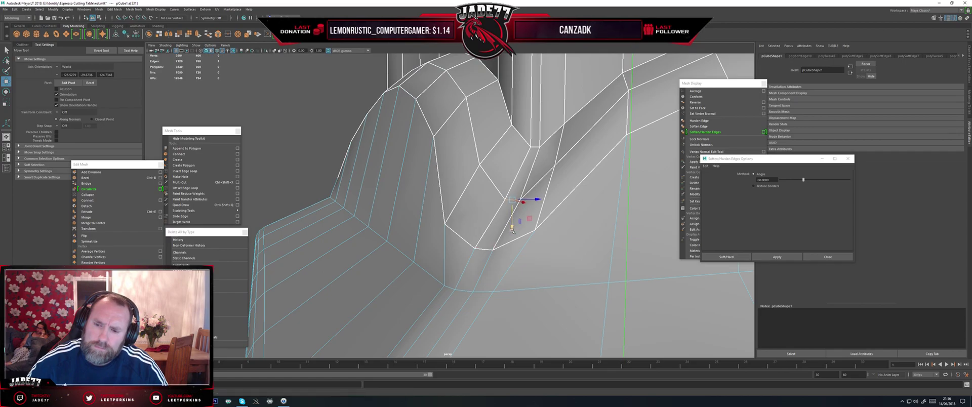
left_click_drag(486, 264, 551, 248)
scroll(486, 278, "down", 5)
middle_click_drag(552, 248, 524, 178, "alt")
right_click(524, 178)
right_click_drag(525, 178, 552, 170)
scroll(549, 171, "down", 5)
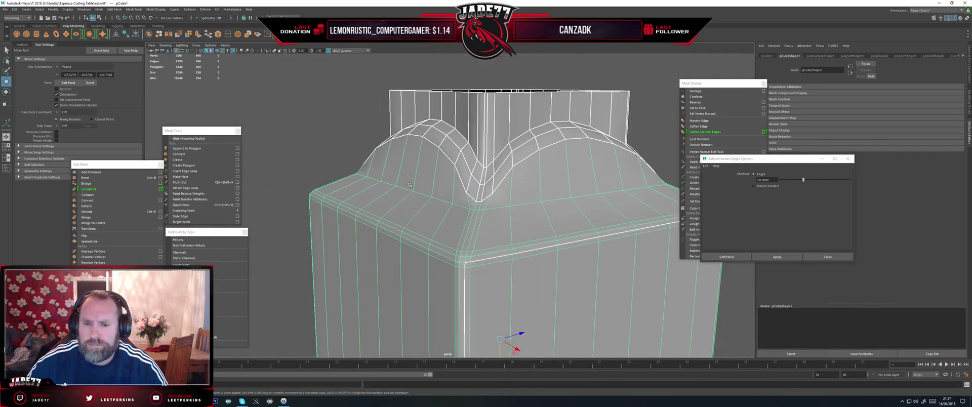
- Undo the last lowering of the corner valley's short crosswise edge and check the valley's vertices up close
left_click(324, 127)
left_click_drag(412, 185, 382, 187, "alt")
scroll(412, 205, "up", 5)
left_click(413, 205)
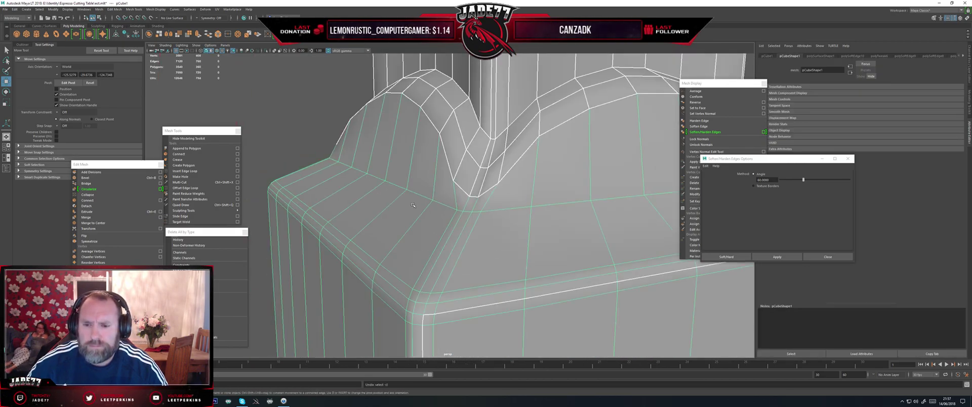
key("Right")
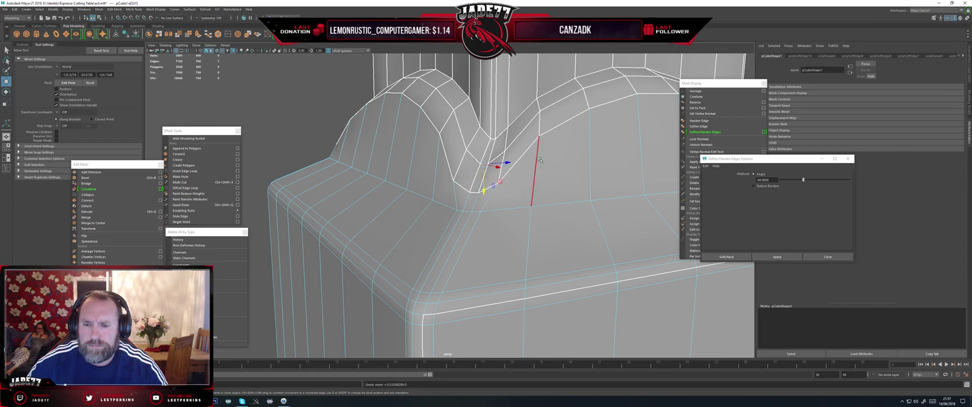
right_click_drag(524, 158, 497, 157)
left_click_drag(495, 190, 521, 199, "alt")
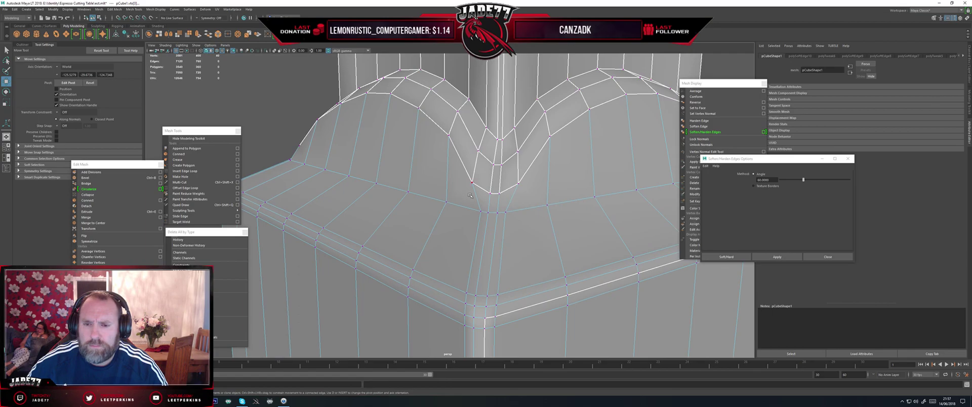
- Bevel the edge loop along the arches' outer rim, adjust its fraction and segments, and return to object mode with nothing selected
right_click_drag(459, 161, 457, 147)
double_click(455, 154)
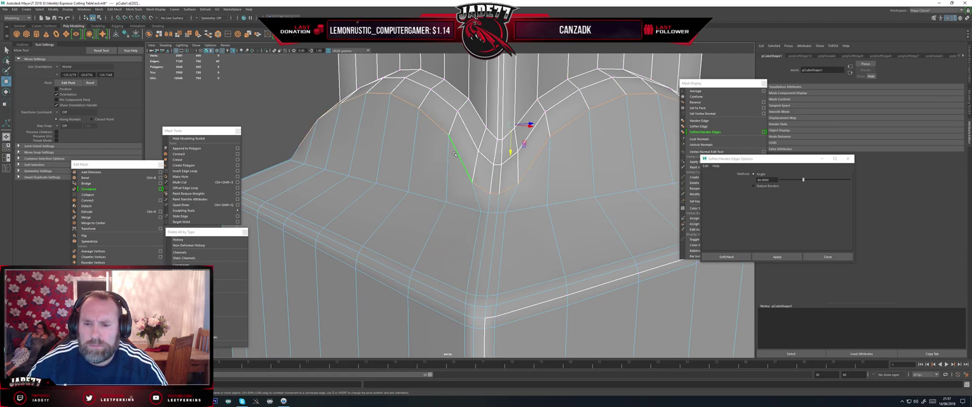
left_click_drag(496, 179, 645, 197, "alt")
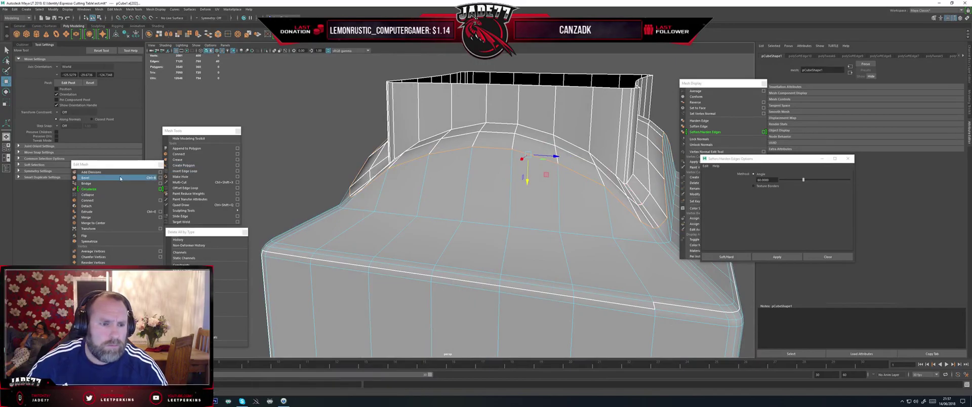
left_click(91, 178)
left_click_drag(416, 162, 511, 164, "alt")
scroll(546, 162, "up", 4)
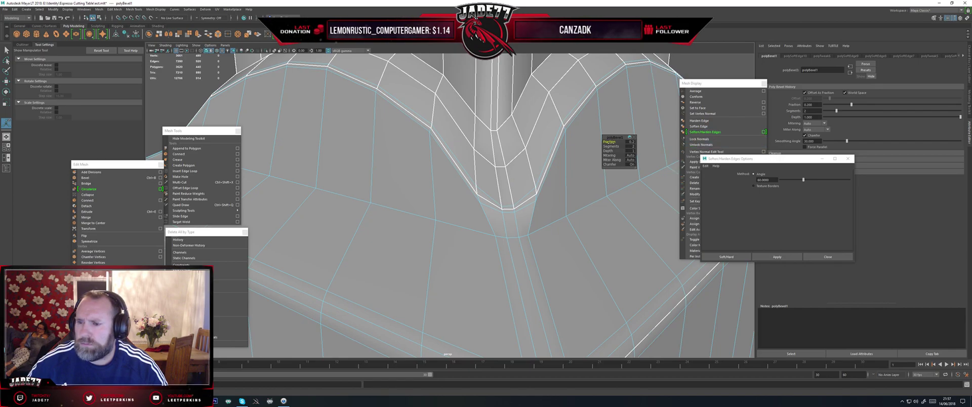
left_click_drag(610, 142, 608, 142)
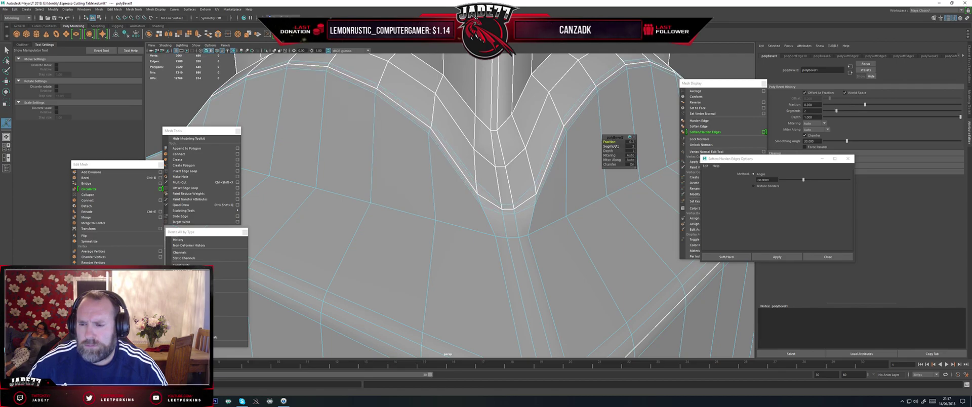
left_click_drag(615, 146, 617, 147)
right_click_drag(552, 166, 579, 158)
scroll(607, 132, "down", 4)
left_click(636, 107)
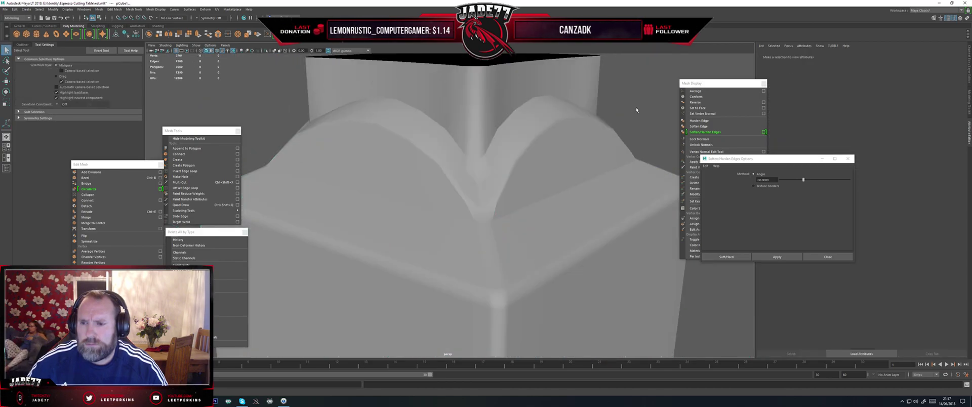
- Try to reshape the bottom of the bevelled corner valley by scaling pairs of its vertices
left_click_drag(635, 107, 634, 124, "alt")
scroll(561, 213, "up", 5)
left_click_drag(561, 213, 472, 161, "alt")
scroll(536, 164, "up", 2)
left_click(536, 164)
scroll(536, 164, "down", 4)
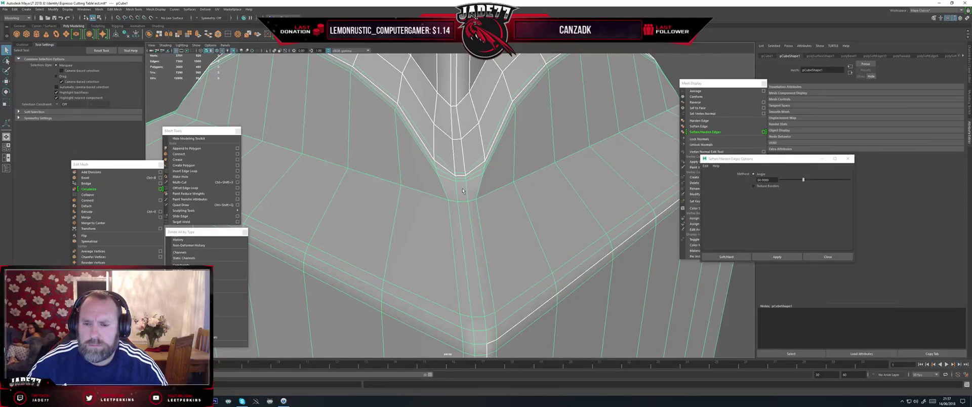
right_click_drag(462, 191, 432, 192)
left_click(449, 201)
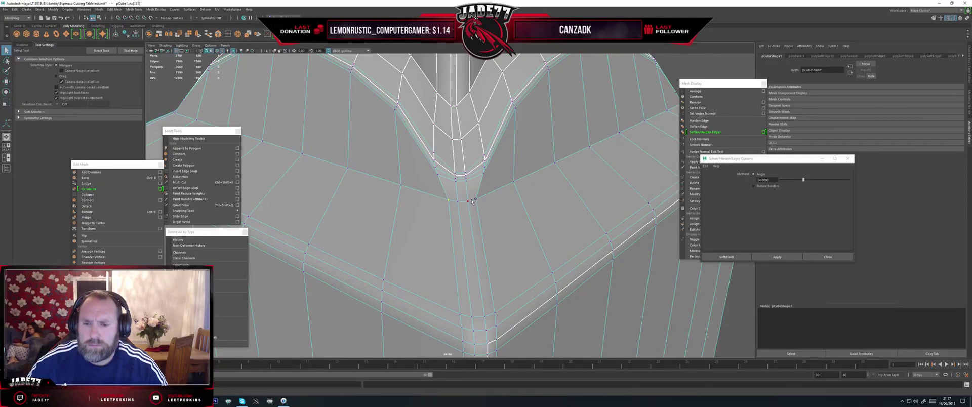
key("r")
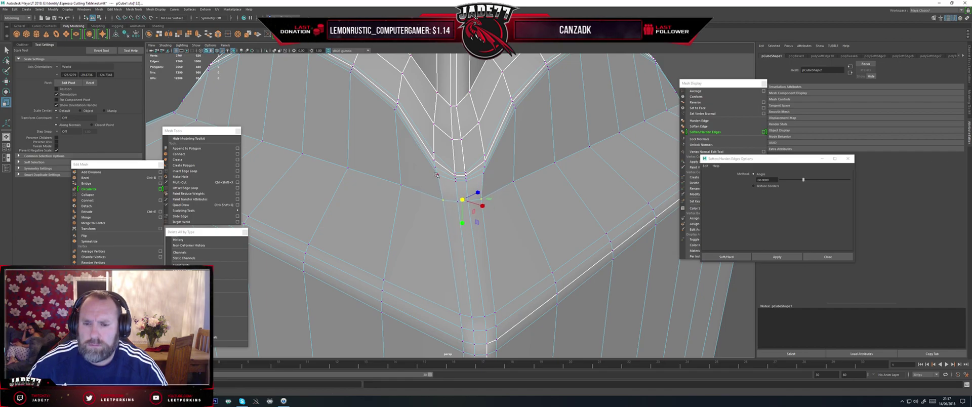
left_click_drag(466, 179, 485, 174)
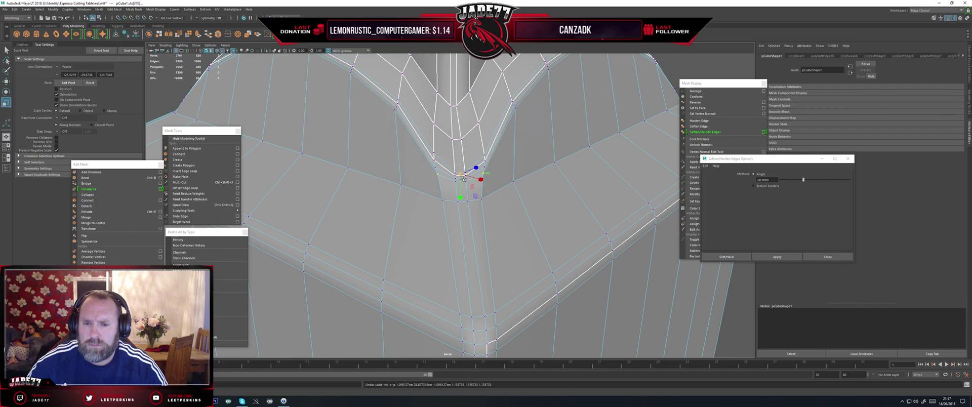
- Check the corner valley's shading in object mode and undo the last vertex scaling
right_click_drag(449, 173, 475, 165)
scroll(475, 165, "down", 4)
left_click(283, 107)
scroll(329, 161, "up", 3)
left_click_drag(329, 161, 342, 166, "alt")
key("ctrl+z")
key("ctrl+z")
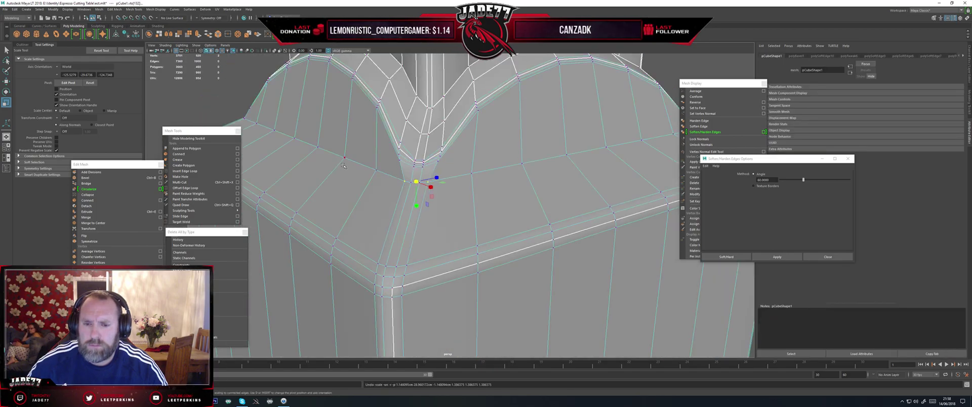
- Return to object mode and examine the bevelled corner valley's shading from several angles and distances
right_click_drag(404, 164, 431, 157)
scroll(432, 157, "down", 4)
left_click(286, 107)
scroll(355, 157, "up", 4)
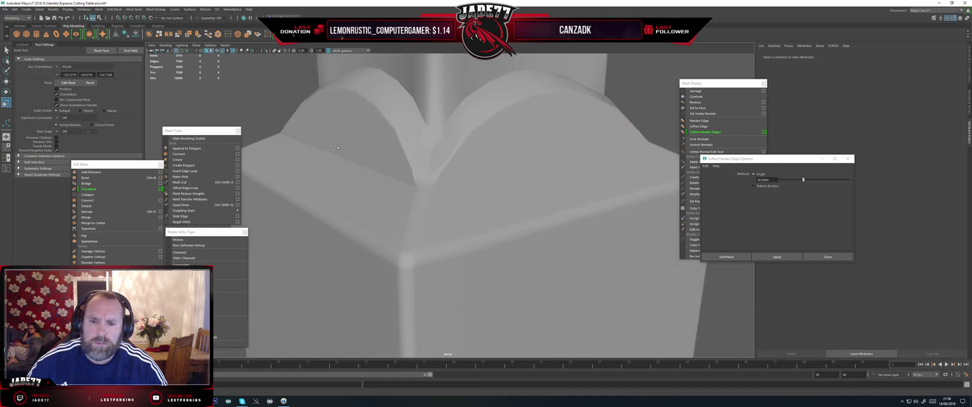
left_click_drag(355, 157, 445, 155, "alt")
scroll(372, 158, "down", 5)
middle_click_drag(445, 155, 457, 136, "alt")
scroll(457, 136, "down", 2)
scroll(458, 147, "up", 3)
left_click_drag(458, 160, 490, 156, "alt")
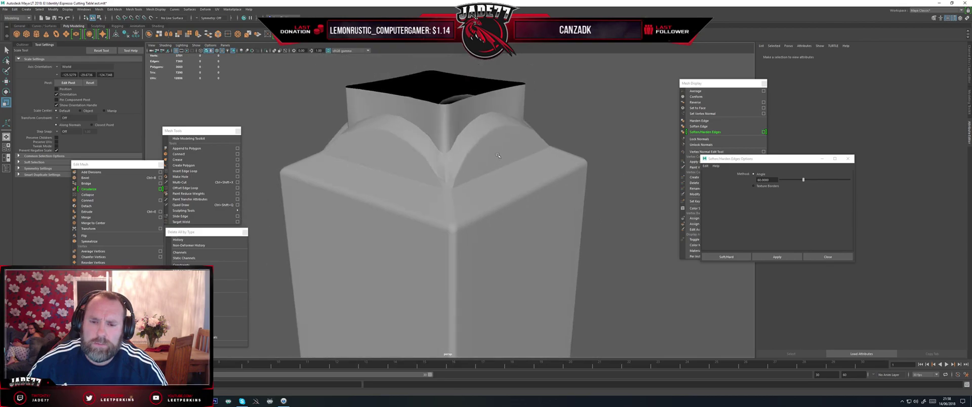
scroll(490, 156, "down", 3)
scroll(481, 156, "up", 6)
- Reapply Soften/Harden Edges to the bevelled block and inspect the corner valley both shaded and with its wireframe shown
left_click(455, 152)
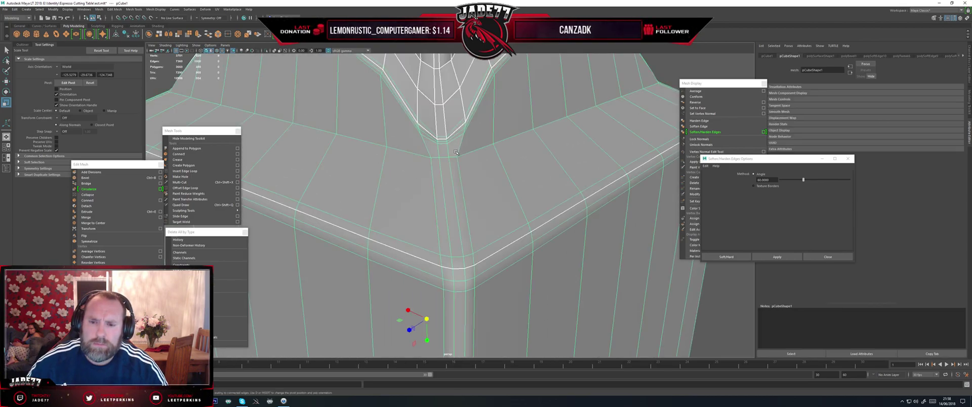
middle_click_drag(456, 141, 458, 170, "alt")
scroll(457, 170, "up", 3)
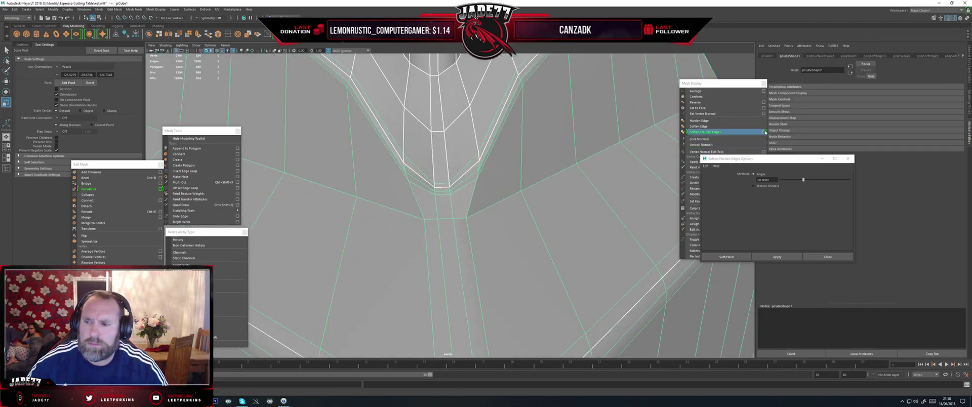
left_click(712, 129)
scroll(506, 139, "down", 5)
left_click(506, 140)
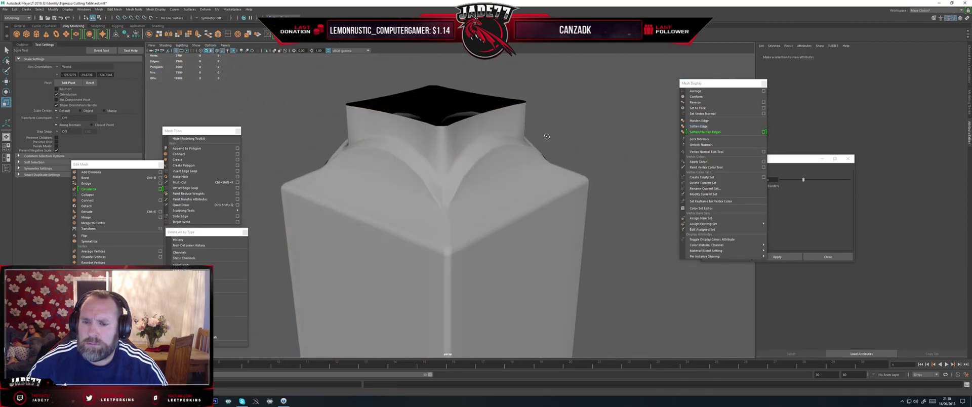
left_click_drag(507, 140, 430, 145, "alt")
scroll(434, 146, "up", 6)
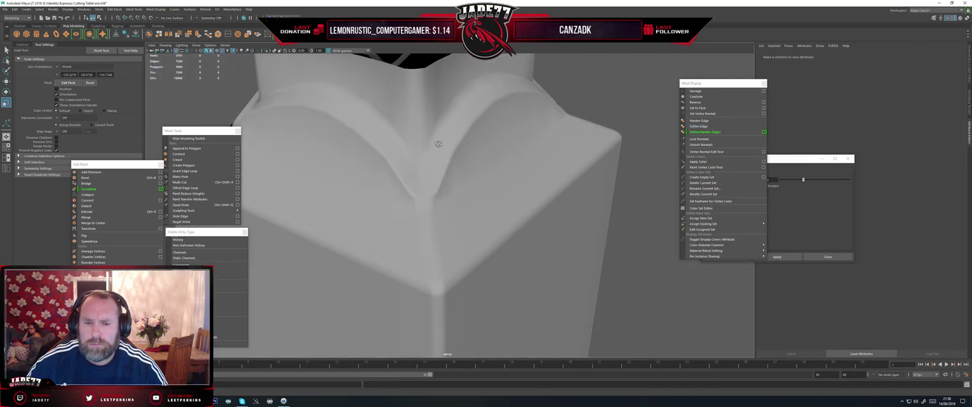
left_click(405, 190)
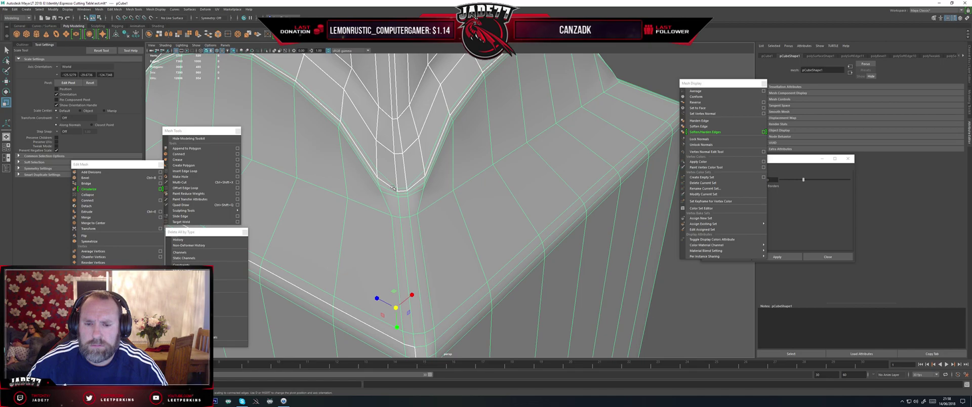
middle_click_drag(393, 188, 395, 183, "alt")
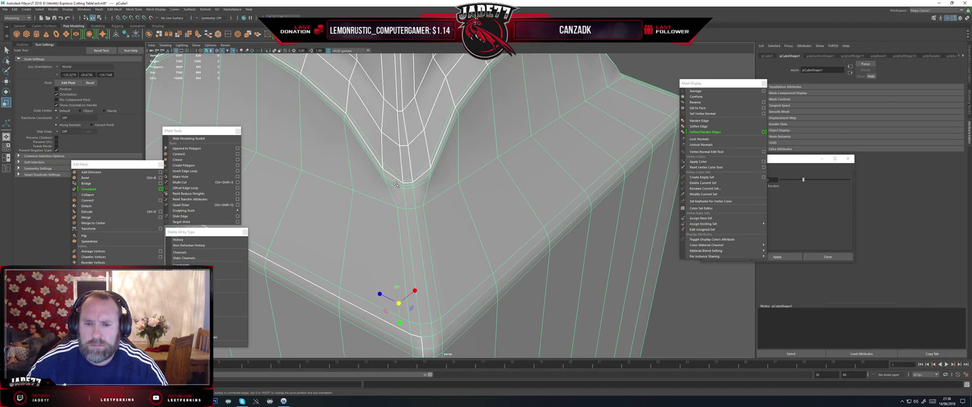
- Undo the edge softening and the bevel on the arches' outer rim
key("ctrl+z")
key("ctrl+z")
key("ctrl+z")
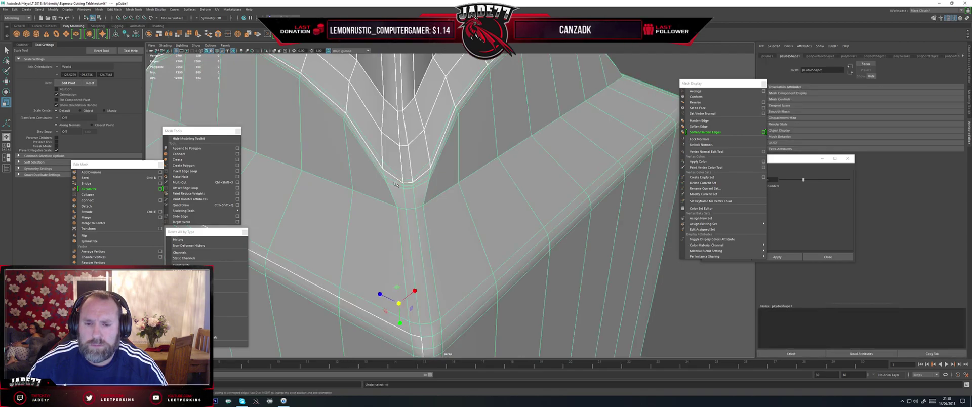
key("ctrl+z")
key("ctrl+z")
key("ctrl+z")
key("ctrl+z")
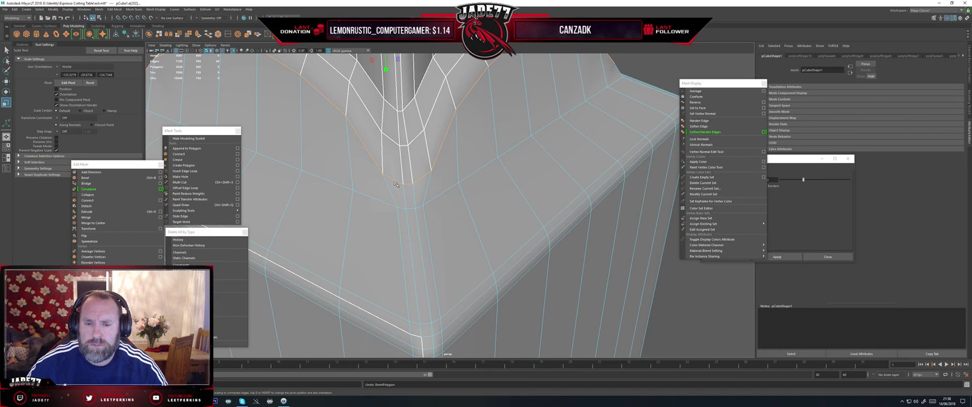
- Delete the central vertical edge loops that run down through the middle of the block's corner valleys
right_click_drag(389, 175, 400, 188)
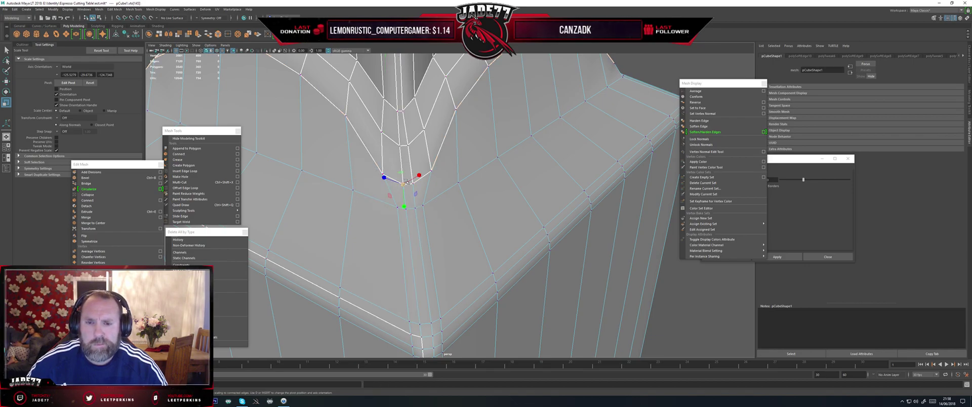
scroll(406, 181, "down", 4)
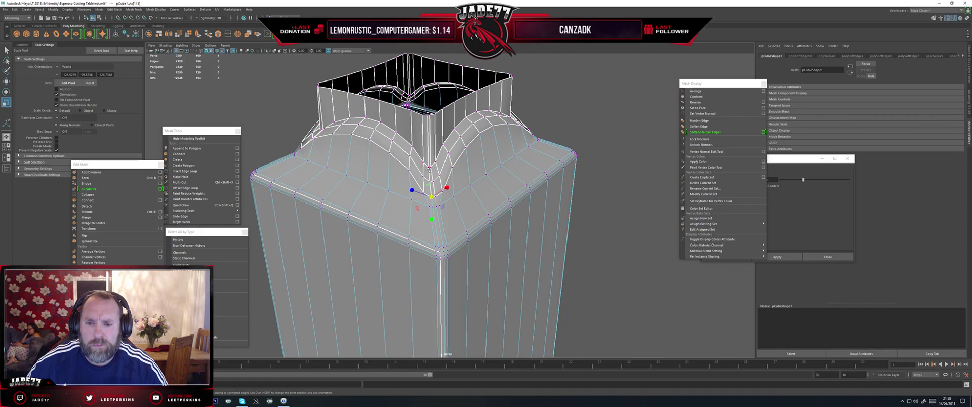
left_click_drag(428, 170, 416, 175, "alt")
scroll(416, 174, "up", 4)
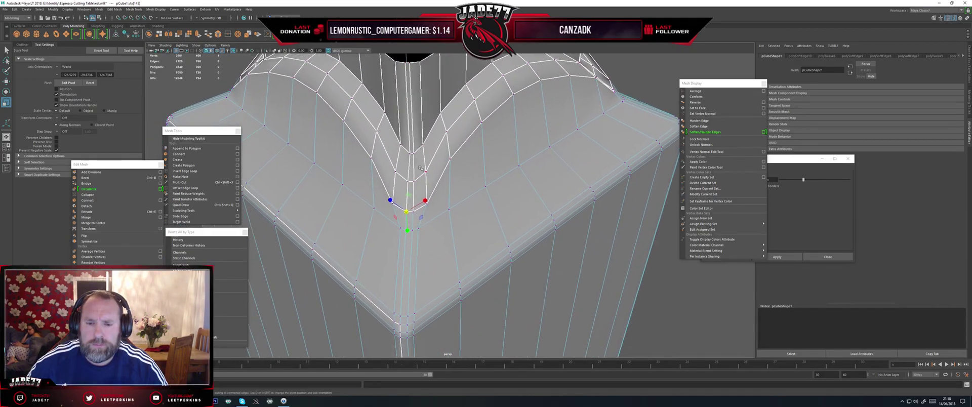
right_click_drag(411, 174, 411, 162)
left_click(410, 167)
double_click(411, 167)
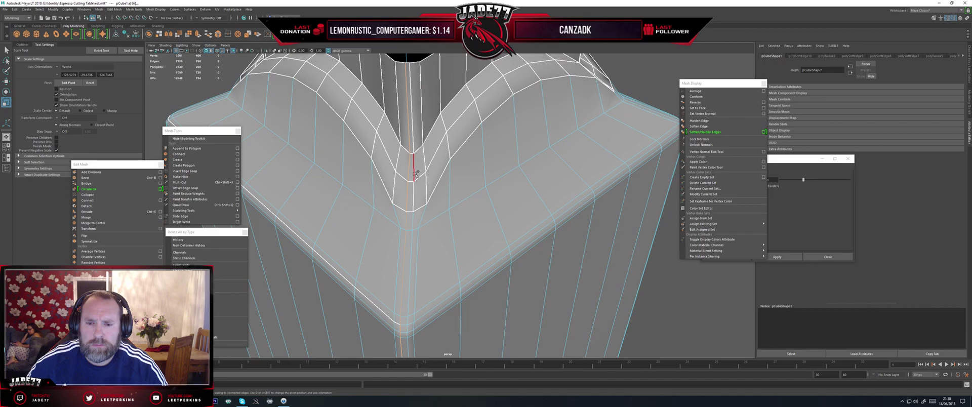
key("f")
left_click_drag(415, 174, 425, 200, "alt")
scroll(428, 208, "up", 5)
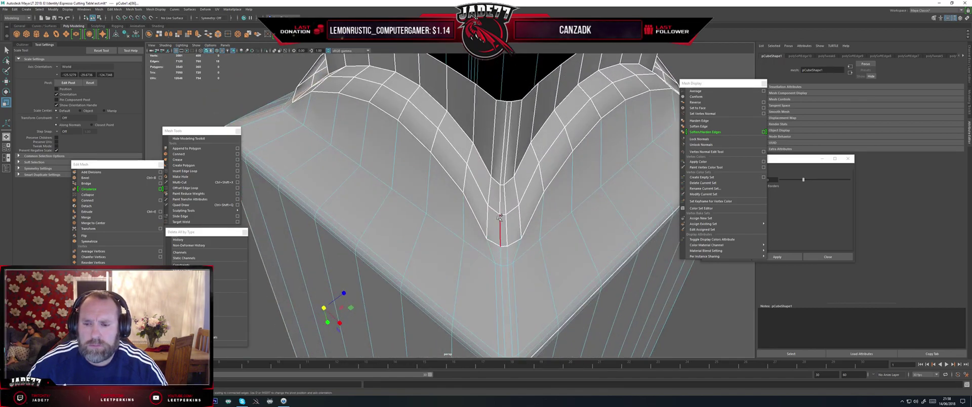
key("f")
left_click_drag(510, 222, 387, 199, "alt")
scroll(415, 201, "up", 5)
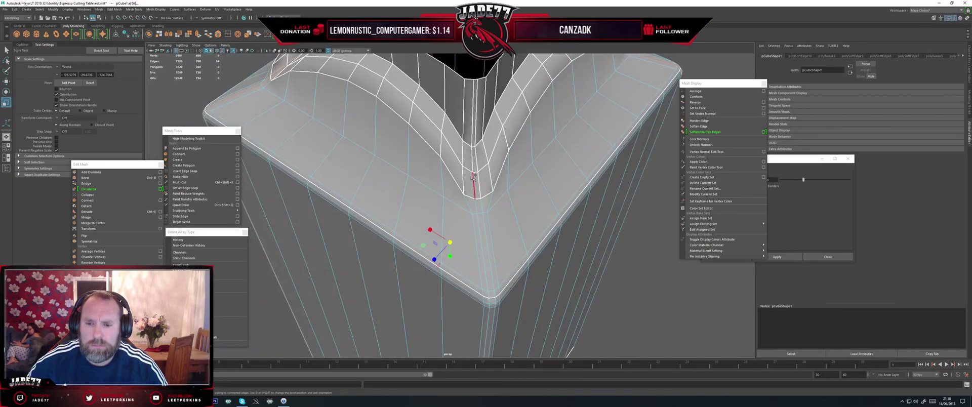
key("Delete")
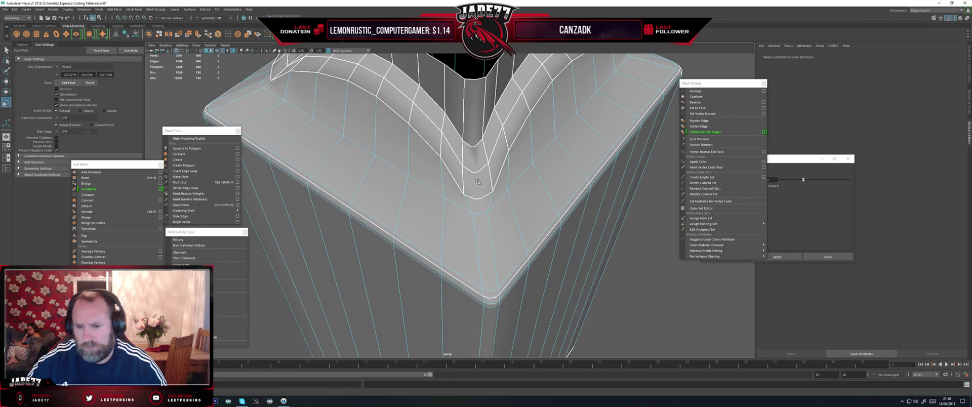
- Delete the block's leftover unconnected vertices by selecting all its vertices, and return to object mode with nothing selected
right_click_drag(473, 182, 444, 181)
scroll(455, 188, "down", 10)
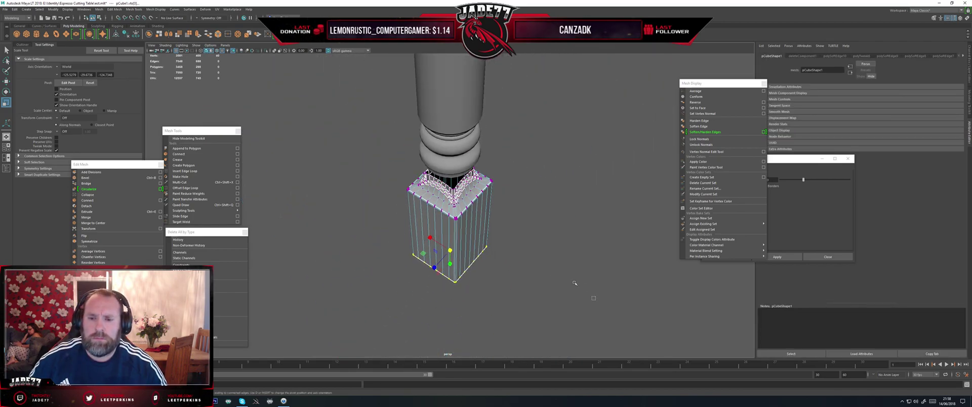
left_click_drag(596, 300, 303, 123)
key("Delete")
scroll(466, 184, "up", 10)
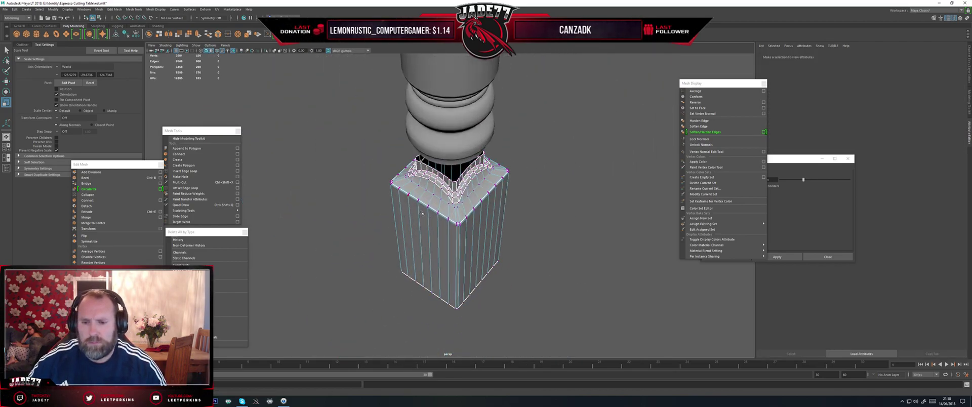
right_click_drag(465, 184, 495, 173)
scroll(546, 170, "down", 5)
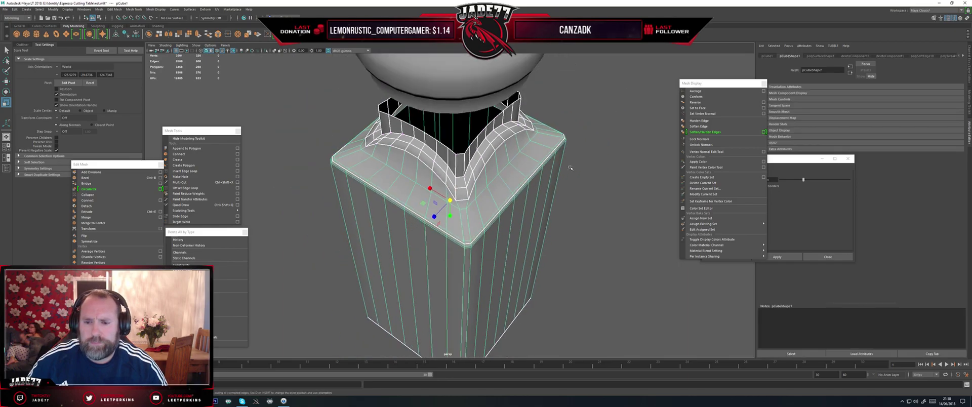
left_click(571, 168)
- Examine the block's corner valley up close between the arches, selecting the face at its base
scroll(571, 168, "up", 5)
left_click_drag(575, 175, 409, 198, "alt")
scroll(409, 197, "up", 2)
left_click(409, 198)
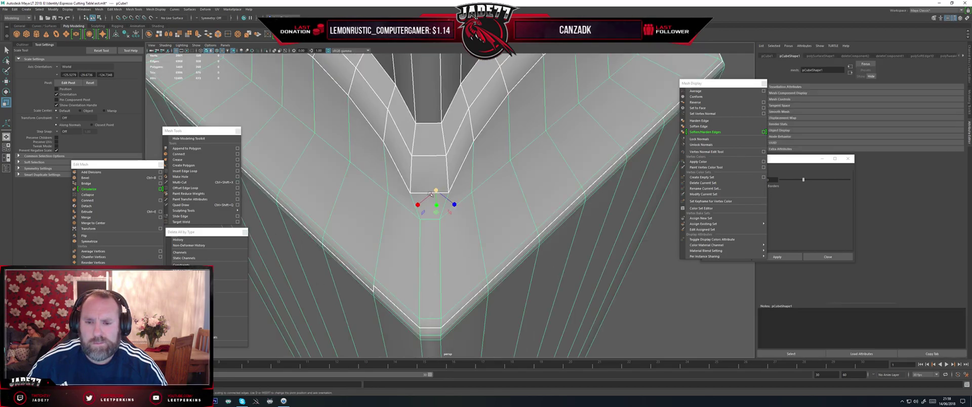
left_click_drag(441, 161, 516, 190, "alt")
right_click(516, 190)
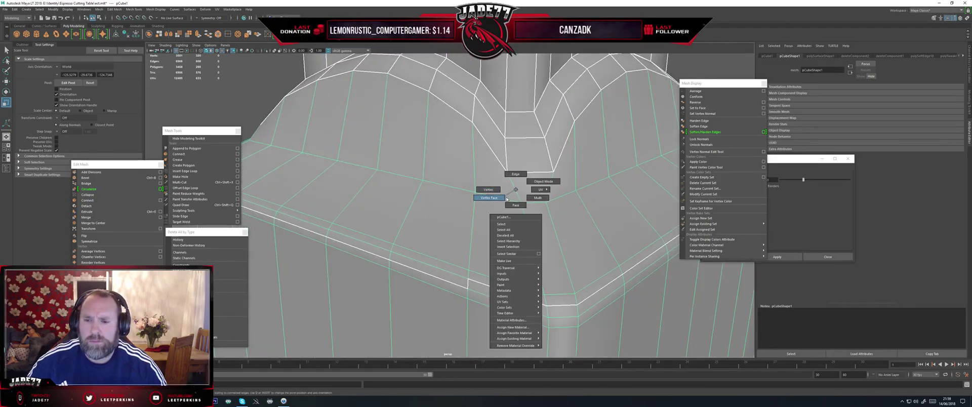
right_click_drag(506, 199, 516, 205)
left_click(528, 157)
key("f")
scroll(527, 160, "down", 5)
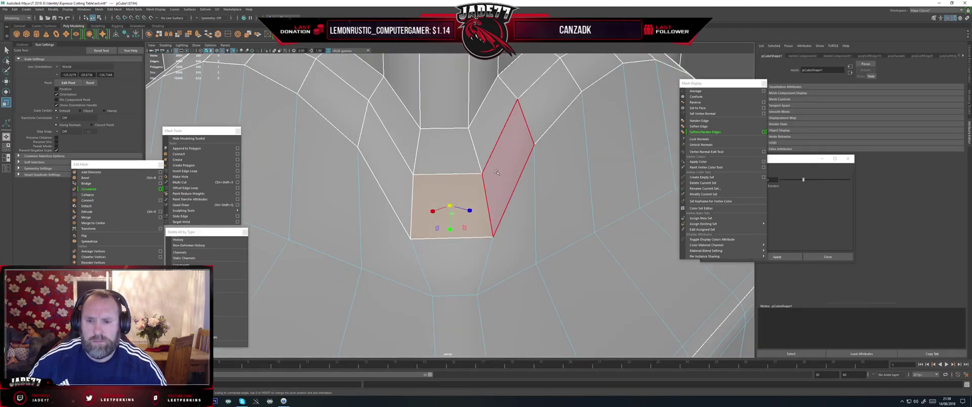
mouse_move(496, 172)
left_mouse_down("alt")
mouse_move(476, 160)
mouse_move(481, 178)
left_mouse_up("alt")
- Return to object mode, reapply Soften/Harden Edges to the block and check the shading around the arched collar
right_click_drag(481, 177, 504, 174)
scroll(504, 173, "down", 3)
left_click(706, 132)
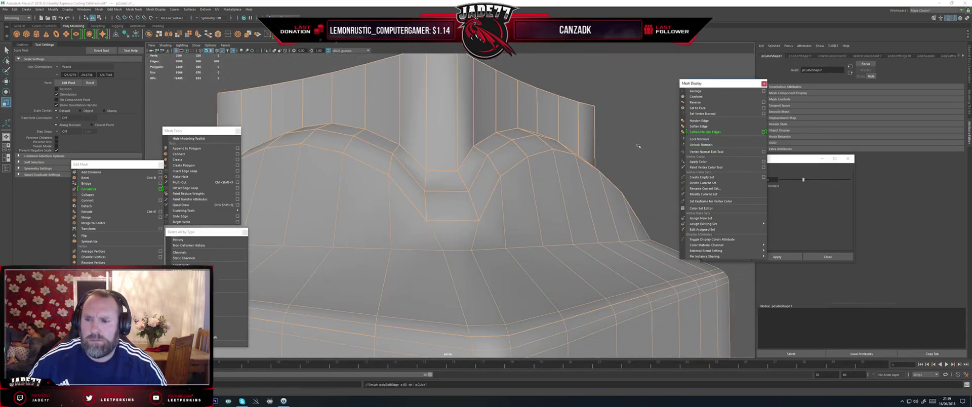
left_click(639, 146)
scroll(629, 143, "down", 5)
left_click_drag(575, 164, 523, 188, "alt")
left_click(523, 188)
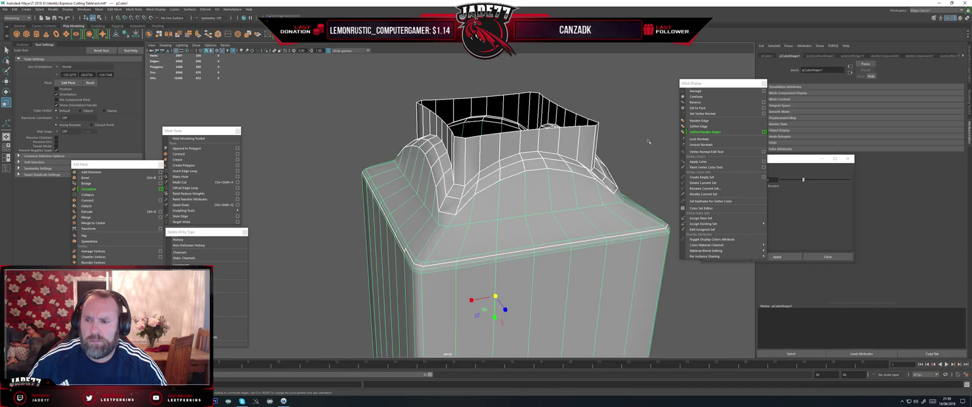
- Average the block's normals, replace that with Set to Face, and check the faceted shading
left_click(698, 92)
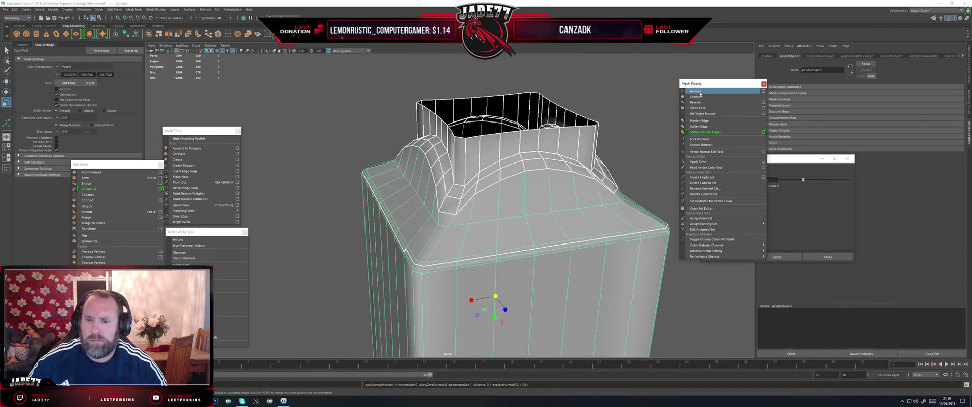
left_click(697, 109)
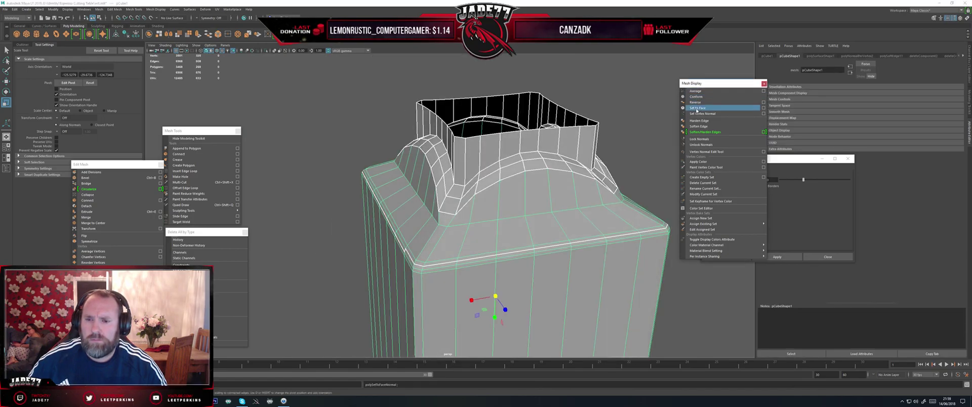
left_click(648, 145)
left_click_drag(623, 147, 303, 215, "alt")
scroll(457, 181, "up", 4)
- Set the Soften/Harden Edges angle to 30, apply it to the block and check the result with nothing selected
left_click(552, 217)
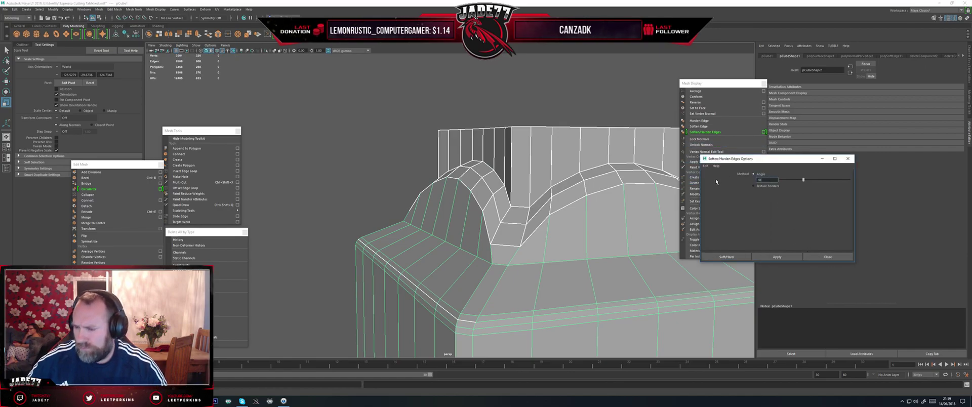
left_click(770, 257)
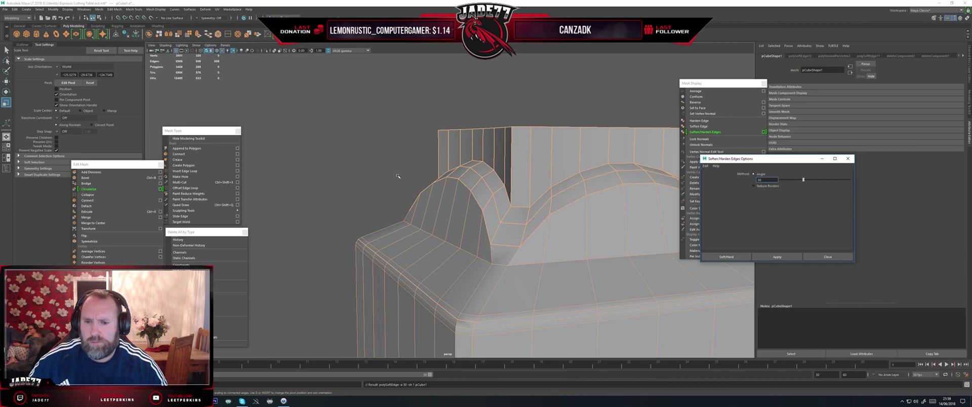
left_click(397, 176)
scroll(399, 177, "down", 3)
left_click_drag(424, 200, 457, 218, "alt")
middle_click_drag(540, 278, 519, 230, "alt")
scroll(519, 230, "down", 3)
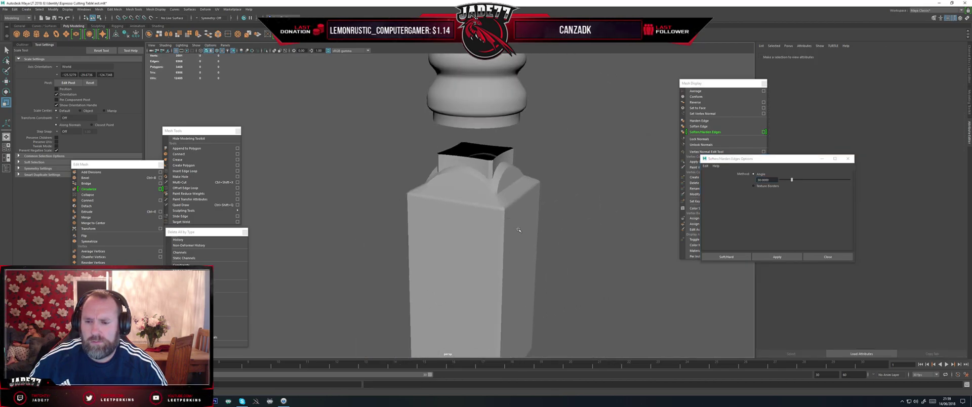
left_click_drag(518, 230, 447, 235, "alt")
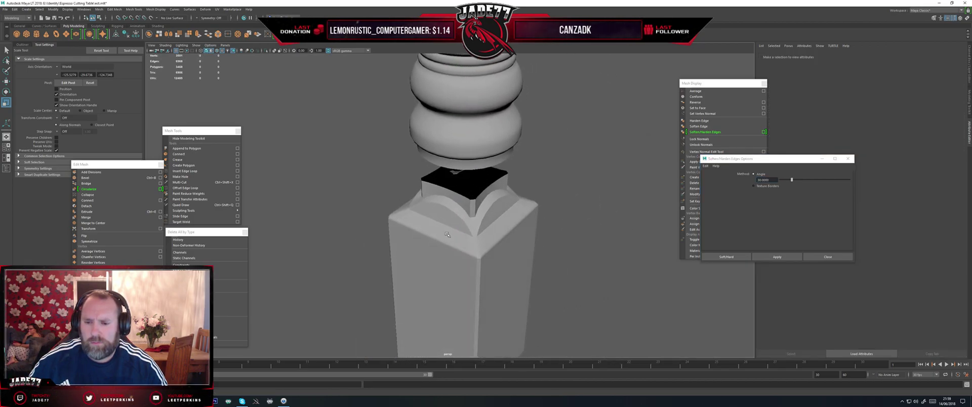
- Reapply Soften/Harden Edges to the block with an angle of 45 and view its shading unselected
left_click(447, 235)
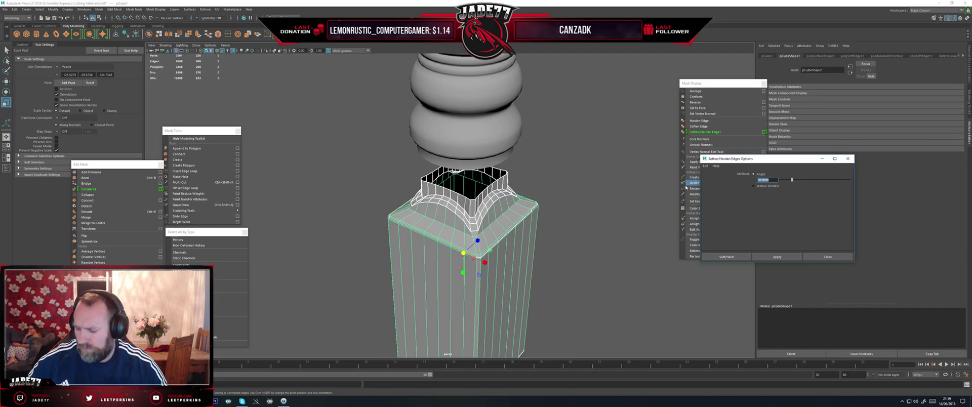
left_click(783, 257)
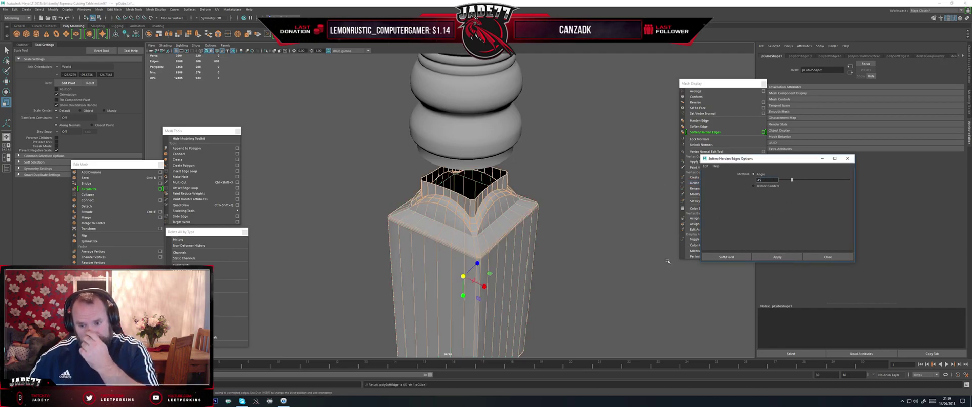
left_click(587, 252)
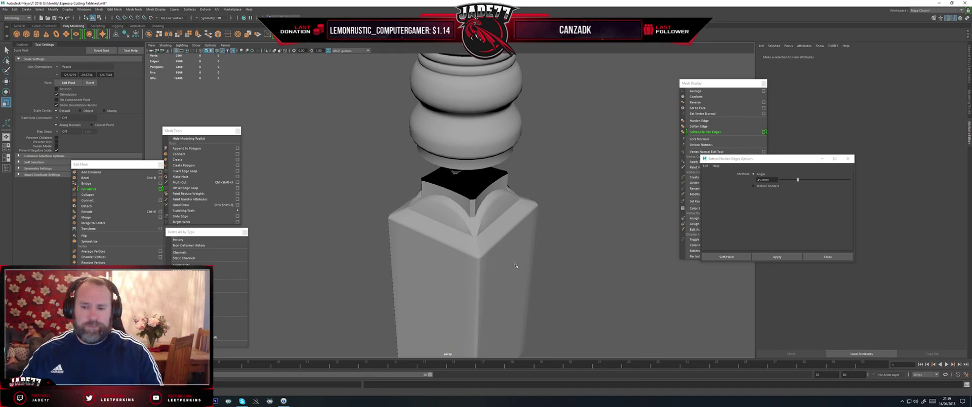
left_click_drag(522, 246, 485, 230, "alt")
right_click_drag(468, 228, 481, 212)
left_click_drag(481, 212, 466, 231, "alt")
- Reselect the square block, scale it up slightly and raise it above the round leg section
key("ctrl+z")
key("w")
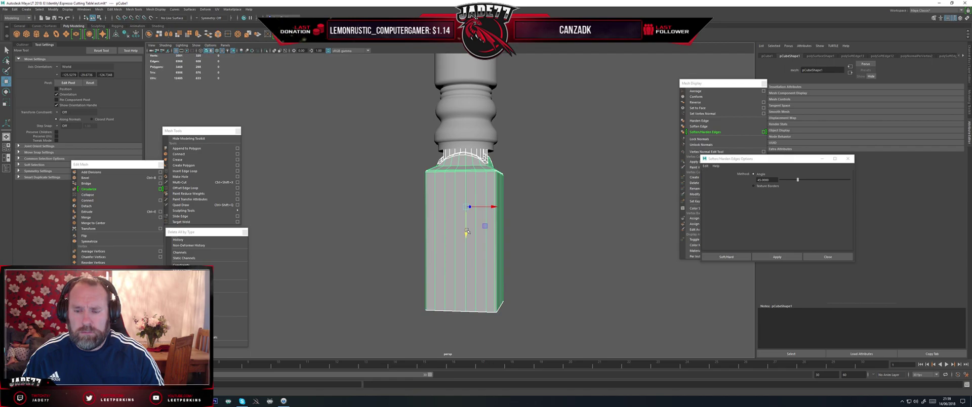
key("f")
scroll(467, 232, "down", 5)
left_click_drag(448, 121, 466, 156, "alt")
scroll(465, 156, "up", 6)
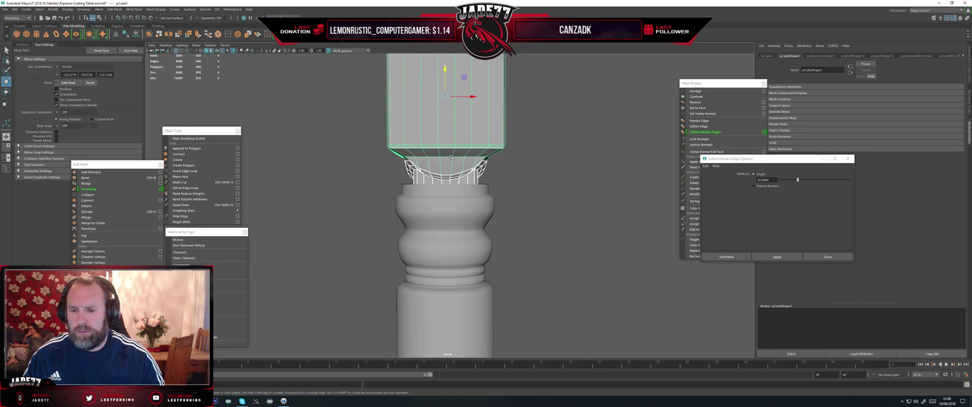
scroll(445, 163, "down", 4)
key("r")
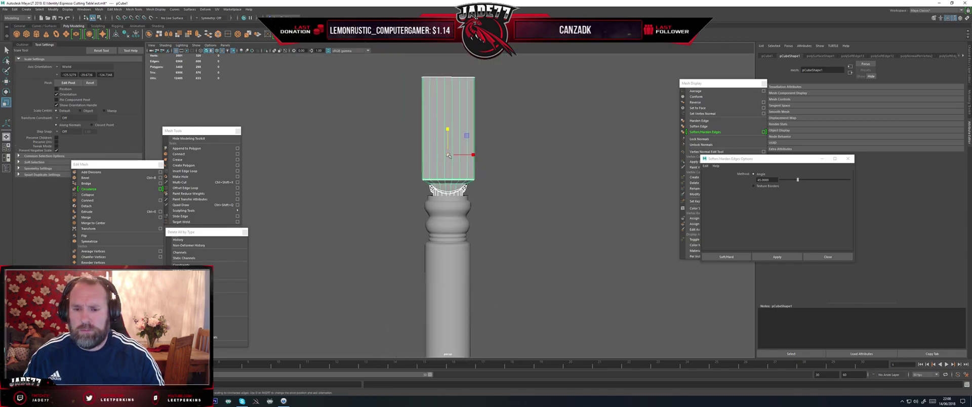
left_click_drag(448, 155, 463, 151)
key("w")
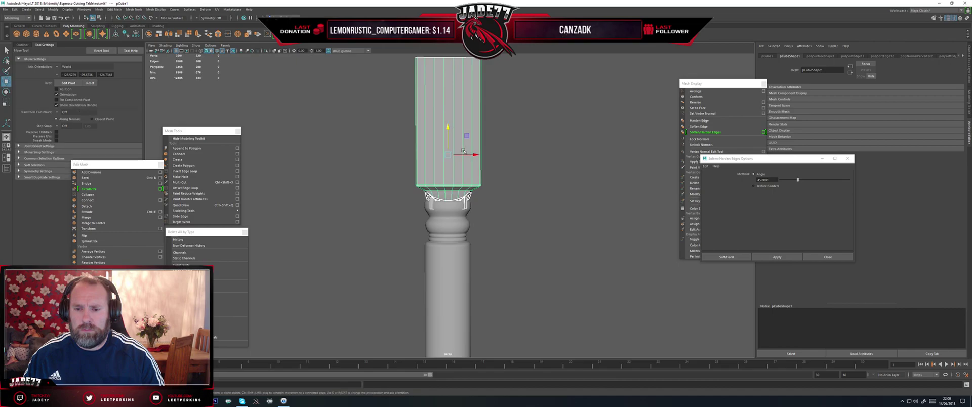
left_click_drag(446, 126, 446, 107)
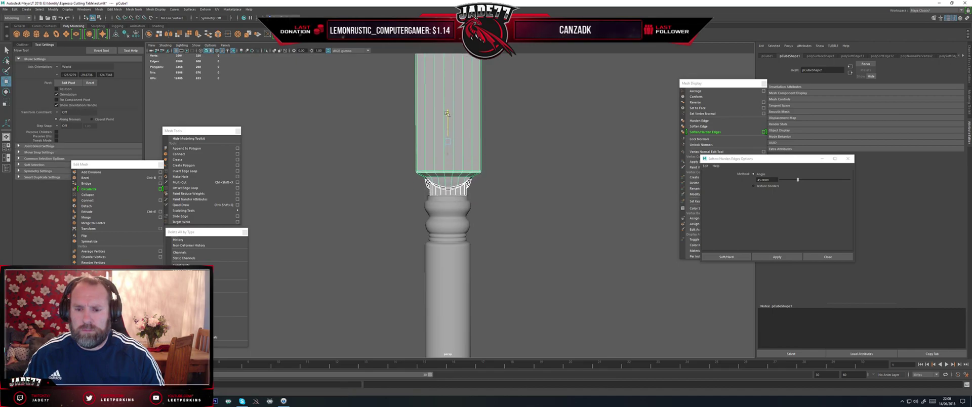
- Check the block's fit against the round section from another side, scale the block up further and deselect it
left_click_drag(436, 151, 490, 176, "alt")
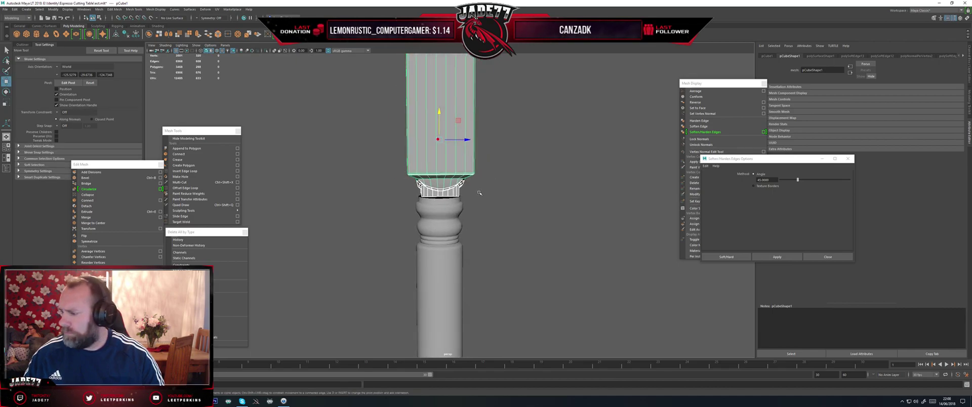
scroll(467, 216, "up", 3)
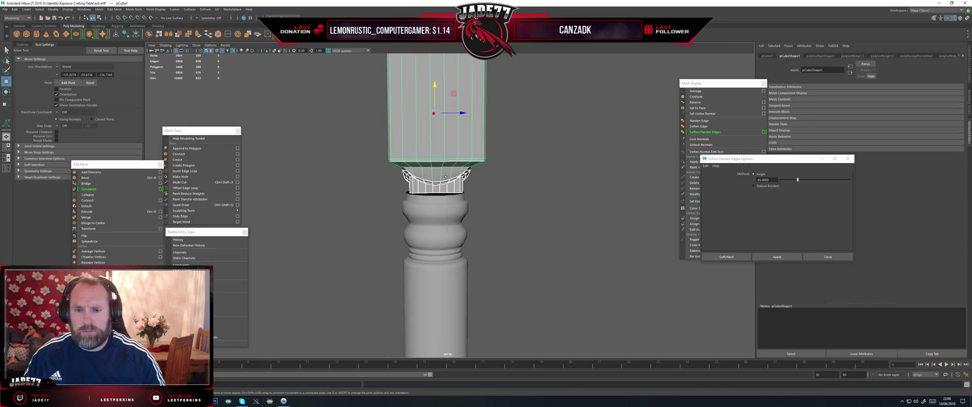
key("r")
left_click_drag(436, 110, 431, 75)
key("w")
scroll(475, 165, "down", 6)
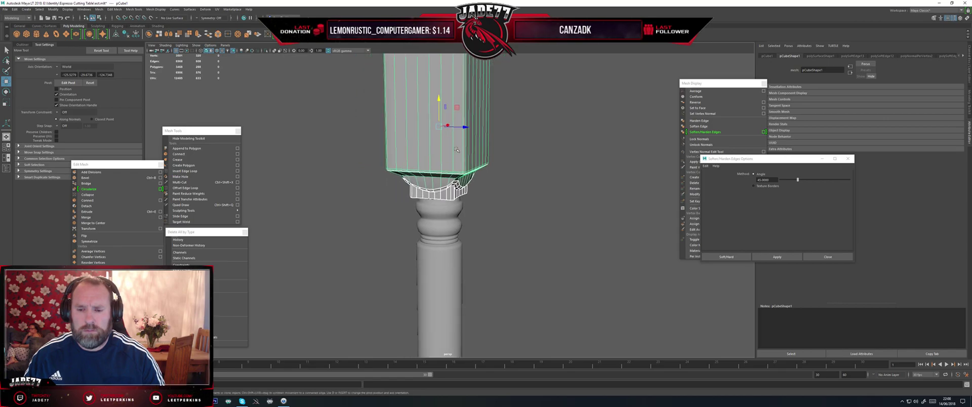
left_click(476, 165)
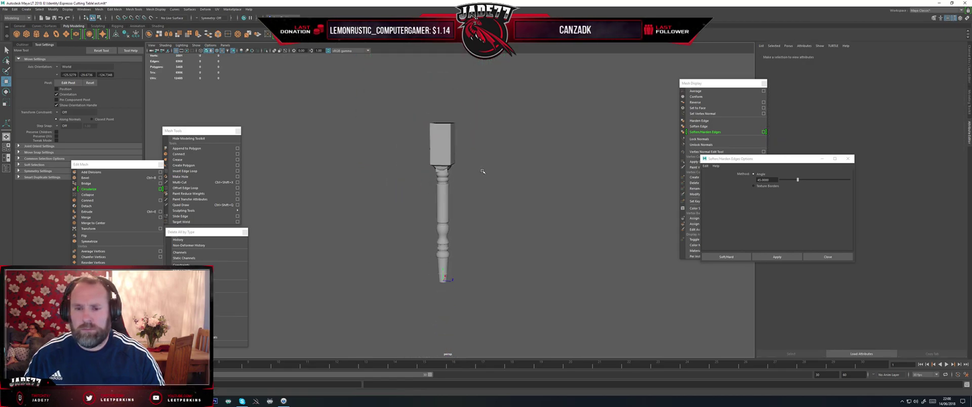
- Examine the proportions of the whole table leg and the junction between the collar and the round section
scroll(476, 165, "up", 5)
left_click_drag(478, 166, 440, 169, "alt")
scroll(440, 169, "down", 5)
scroll(441, 169, "down", 2)
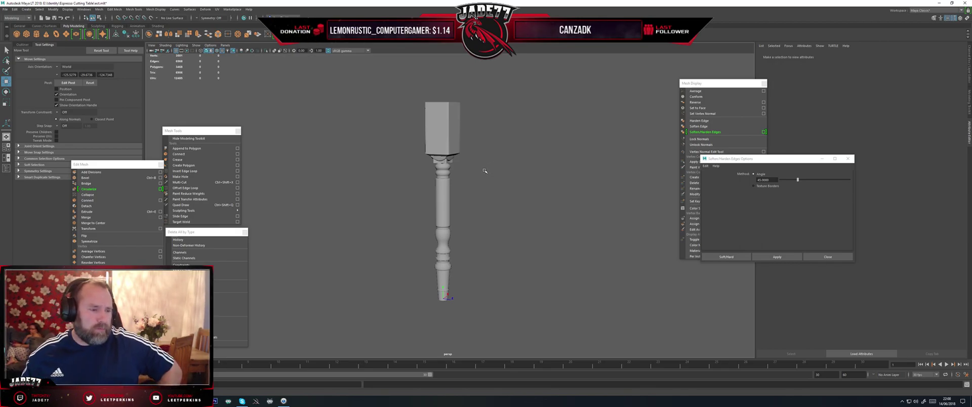
scroll(461, 169, "up", 5)
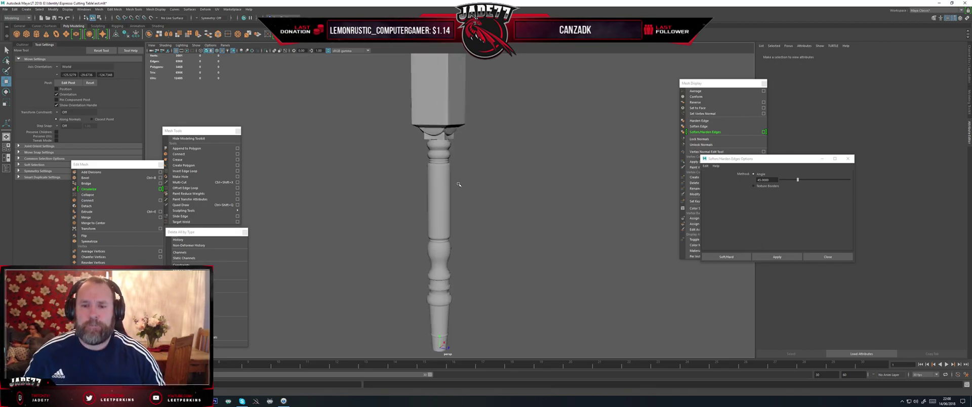
scroll(461, 170, "up", 4)
left_click_drag(443, 199, 445, 173, "alt")
scroll(448, 173, "up", 3)
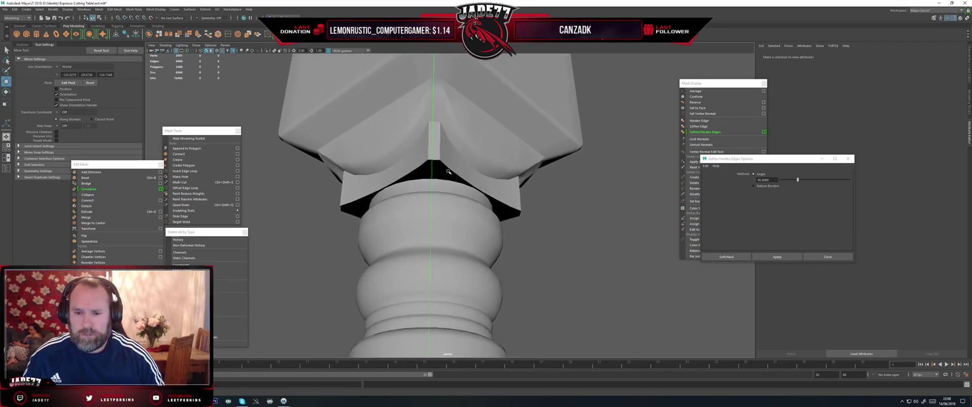
- Switch the block to edge selection and pick edges around the collar's open rim with the Scale tool active
left_click(448, 162)
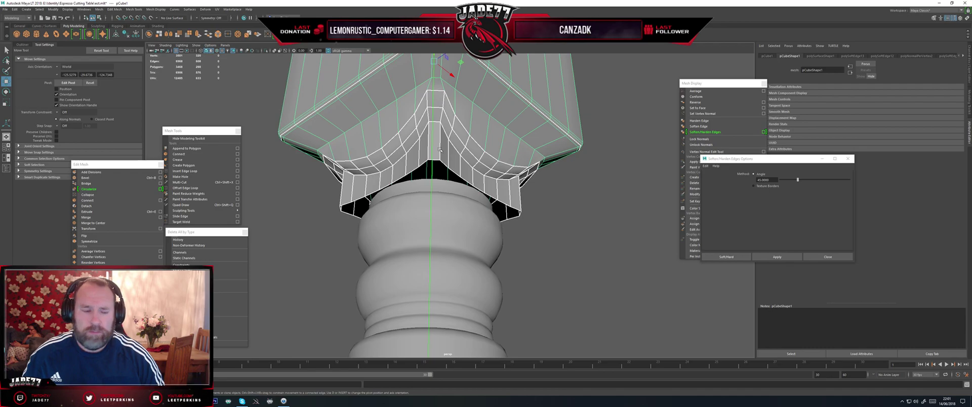
left_click_drag(448, 149, 509, 145, "alt")
right_click_drag(516, 145, 515, 133)
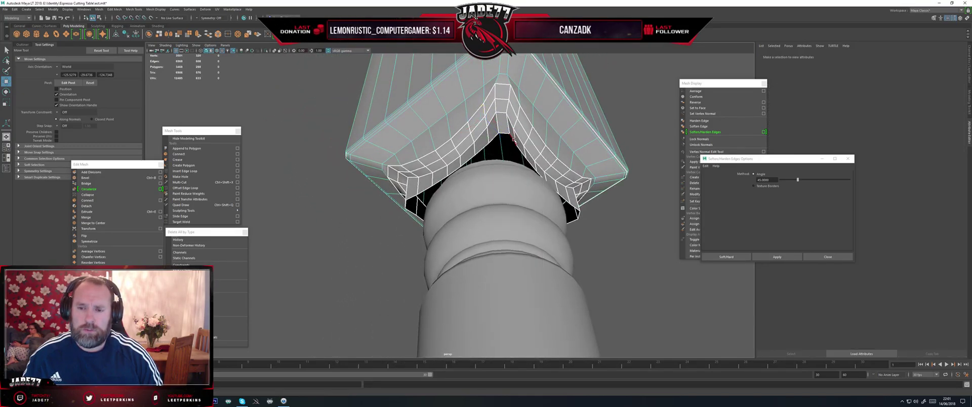
left_click(508, 135)
left_click_drag(582, 177, 541, 176, "alt")
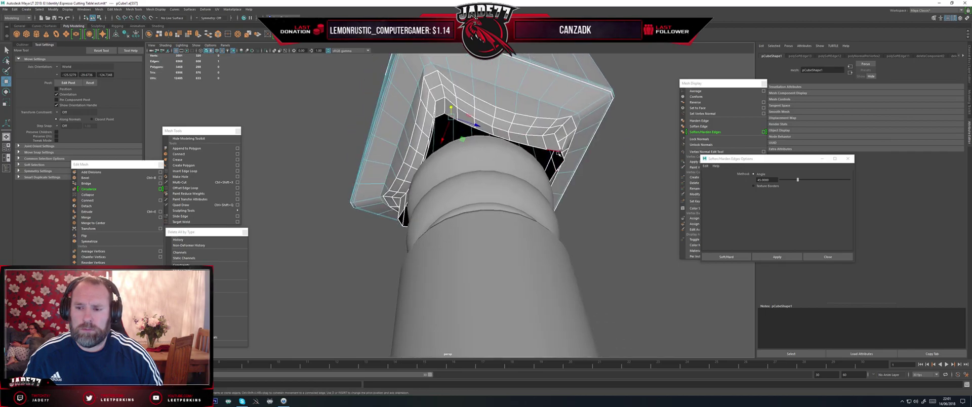
key("r")
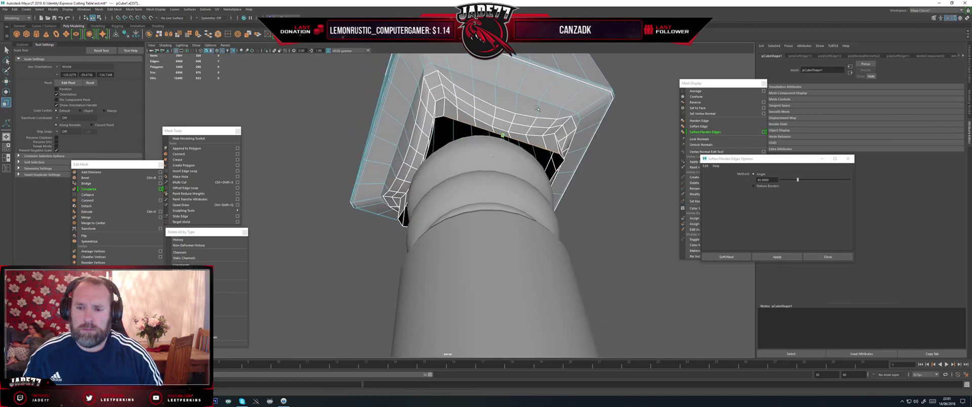
left_click_drag(518, 161, 498, 144, "alt")
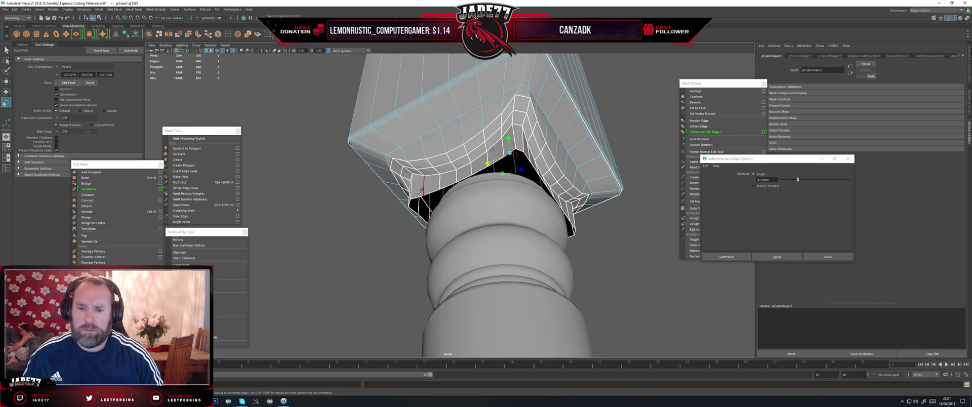
- Undo the most recent edge selections on the block's collar
left_click_drag(419, 192, 466, 195, "alt")
key("ctrl+z")
key("ctrl+z")
key("ctrl+z")
key("ctrl+z")
key("ctrl+z")
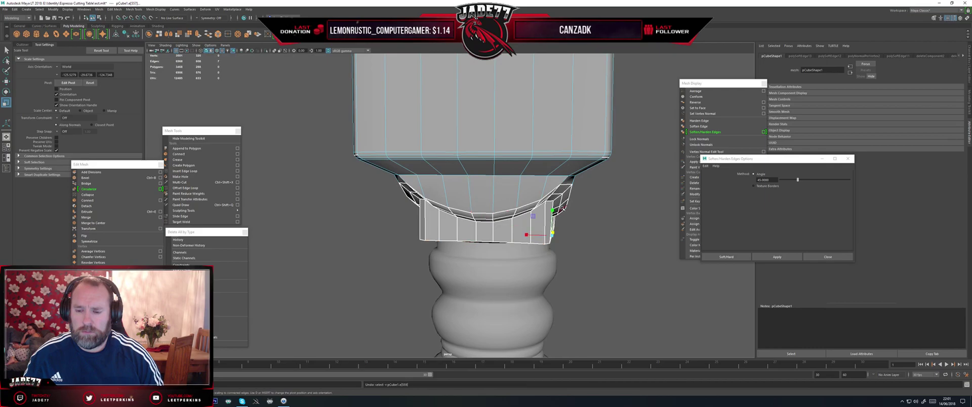
- Examine from below the gap between the collar's square open rim and the top of the round section
left_click_drag(563, 207, 535, 187, "alt")
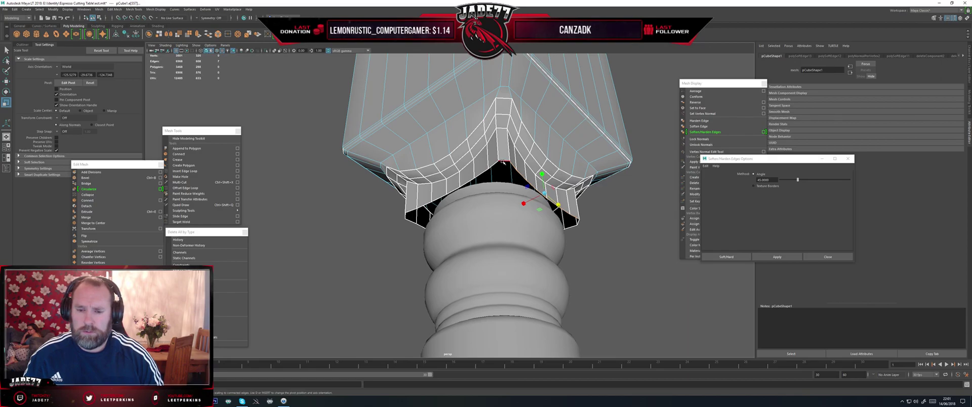
left_click_drag(494, 164, 527, 185, "alt")
scroll(486, 192, "up", 5)
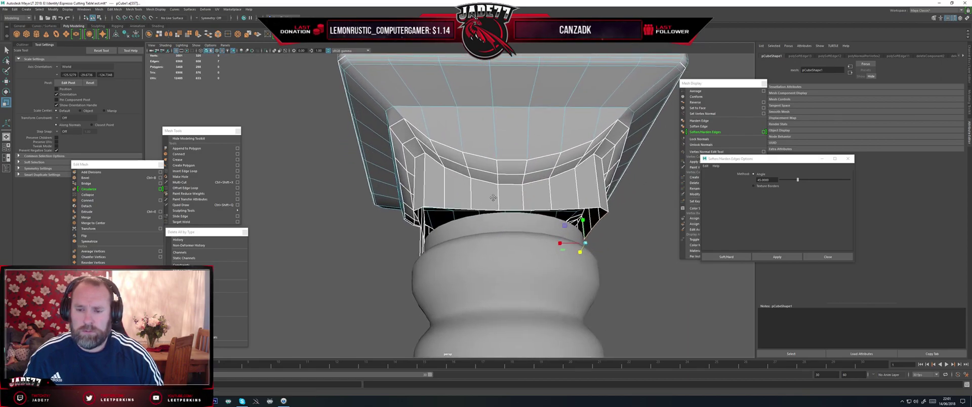
left_click_drag(459, 174, 454, 162, "alt")
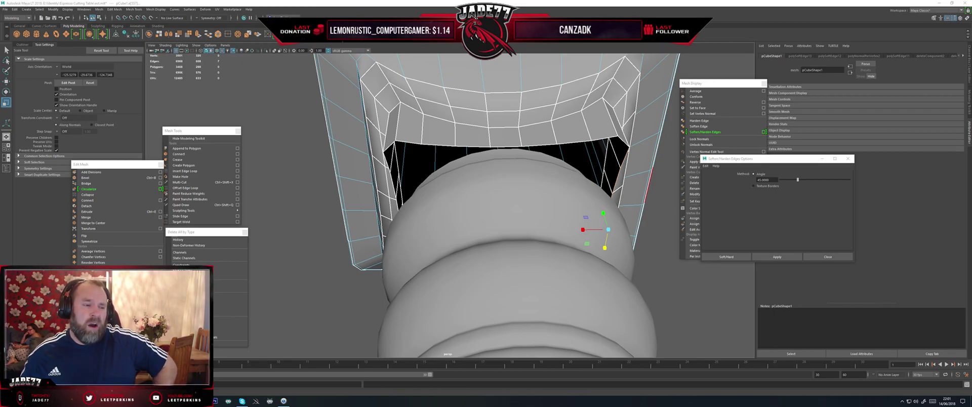
left_click(781, 257)
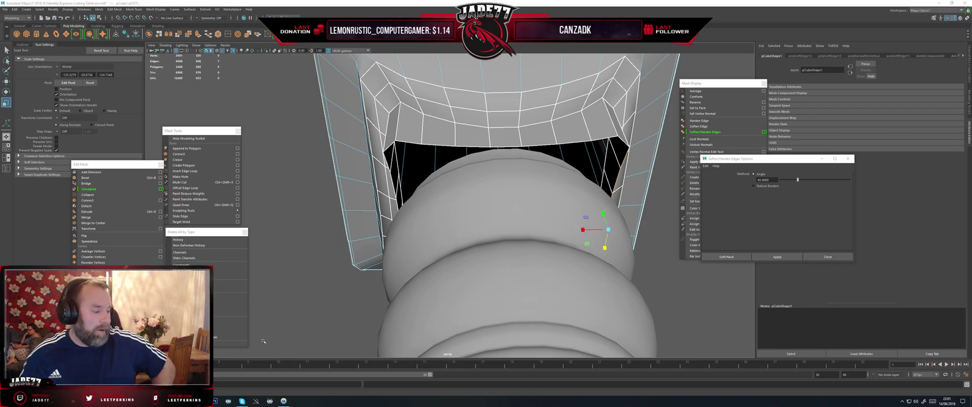